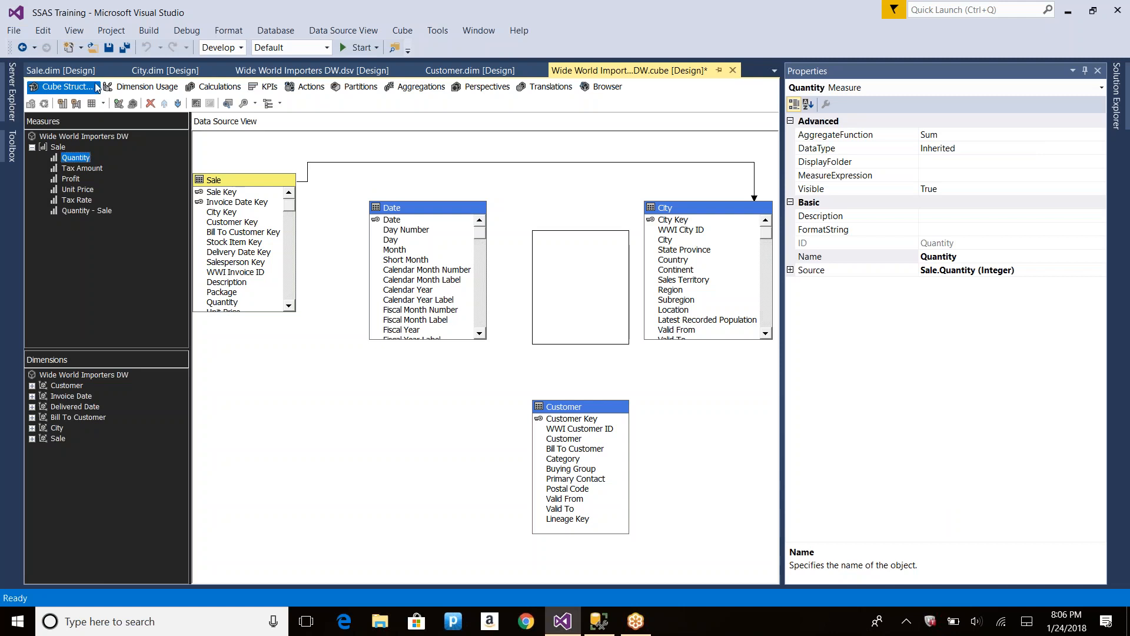
Step: Review the cube's Dimension Usage, Calculations, KPIs, Partitions, Perspectives and Aggregations pages
click(171, 84)
click(215, 86)
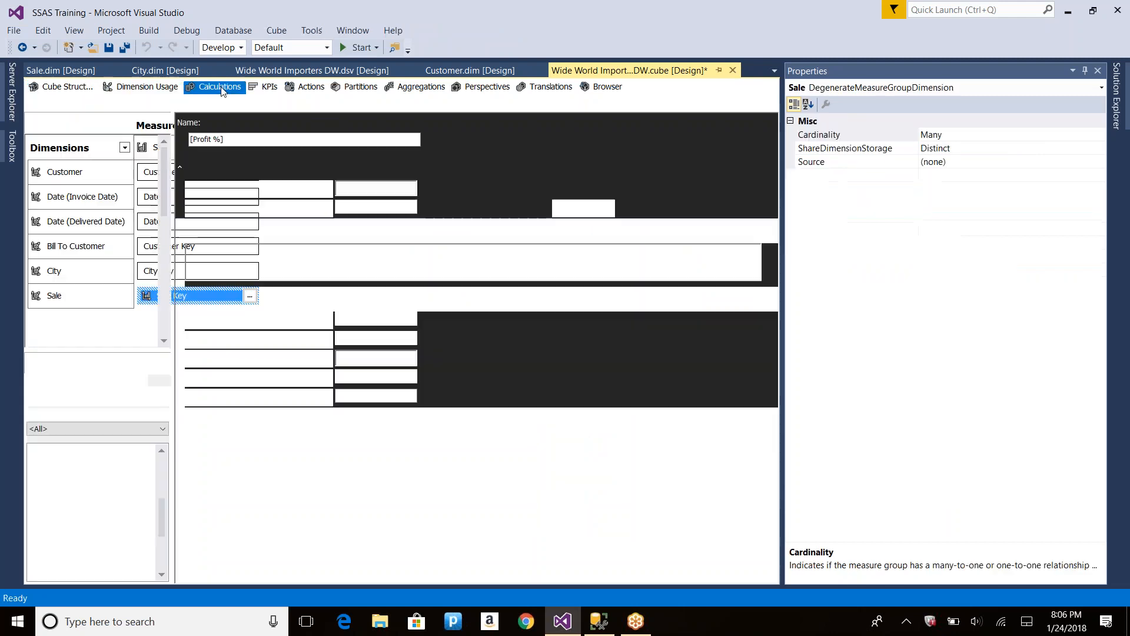
click(266, 86)
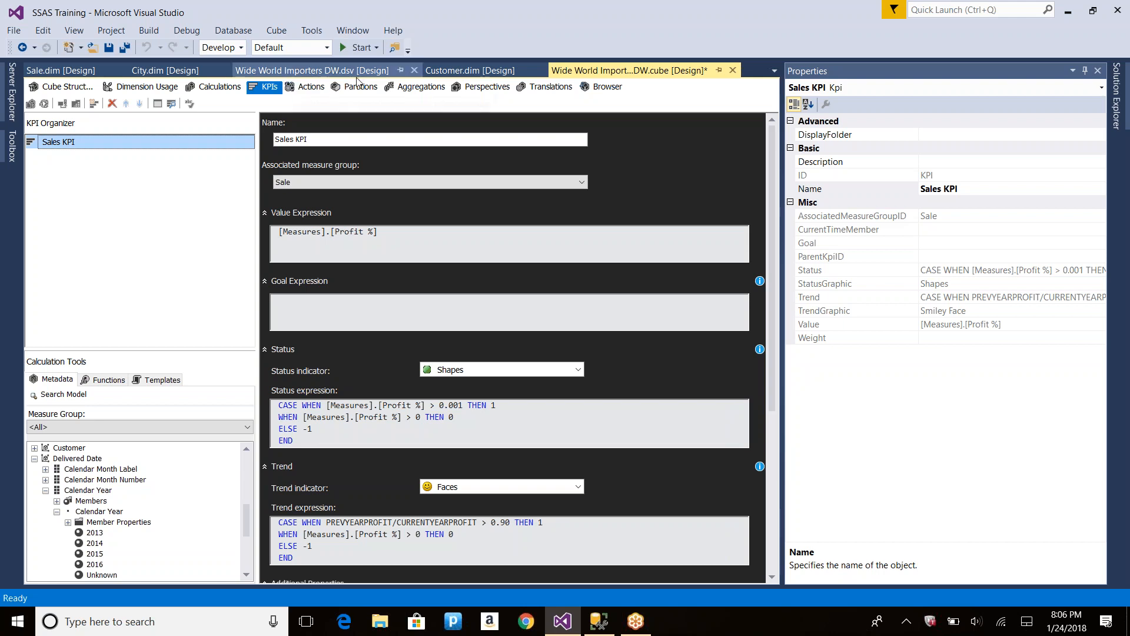
click(356, 86)
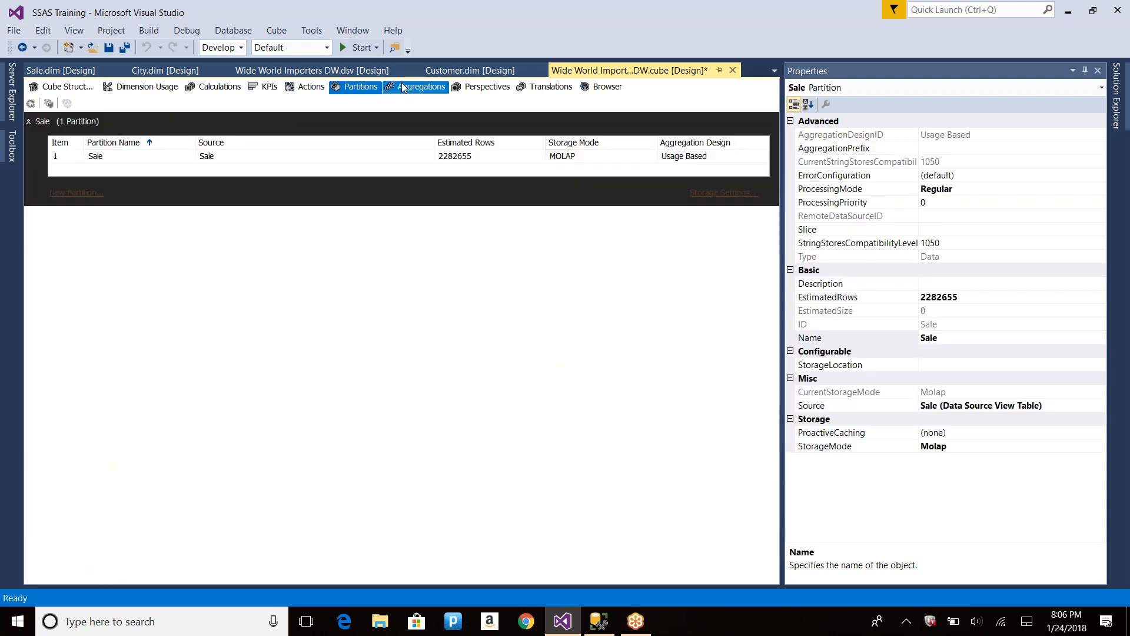
click(404, 86)
click(484, 86)
click(418, 88)
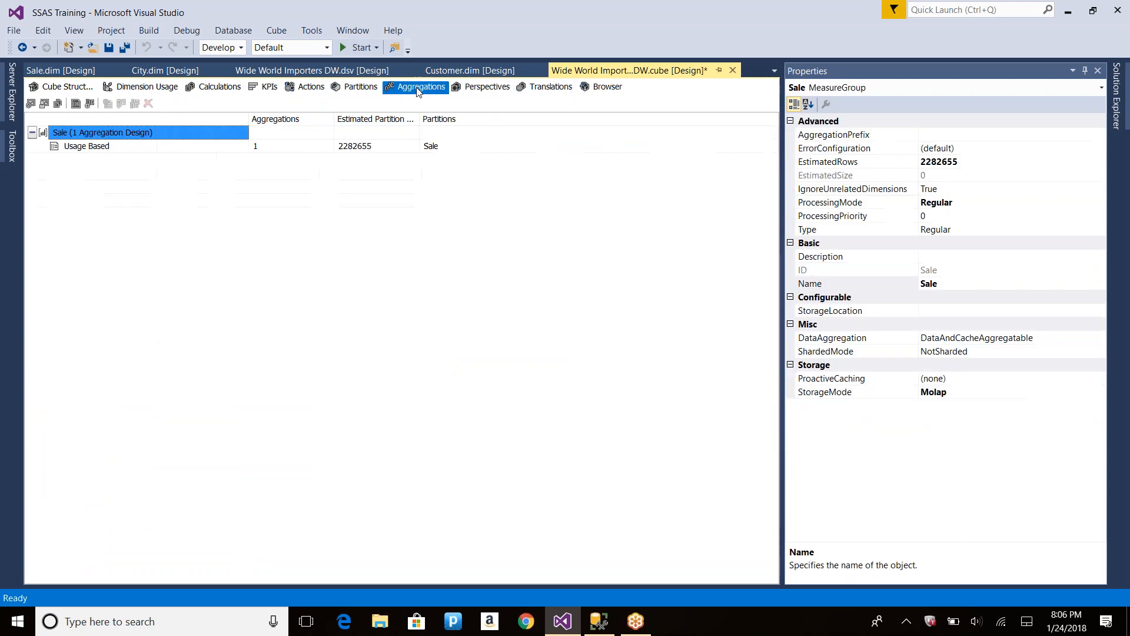
Step: Switch to SQL Server Management Studio, rerun the OlapQueryLog query, examine the logged rows, and return to Visual Studio
key(alt+Tab)
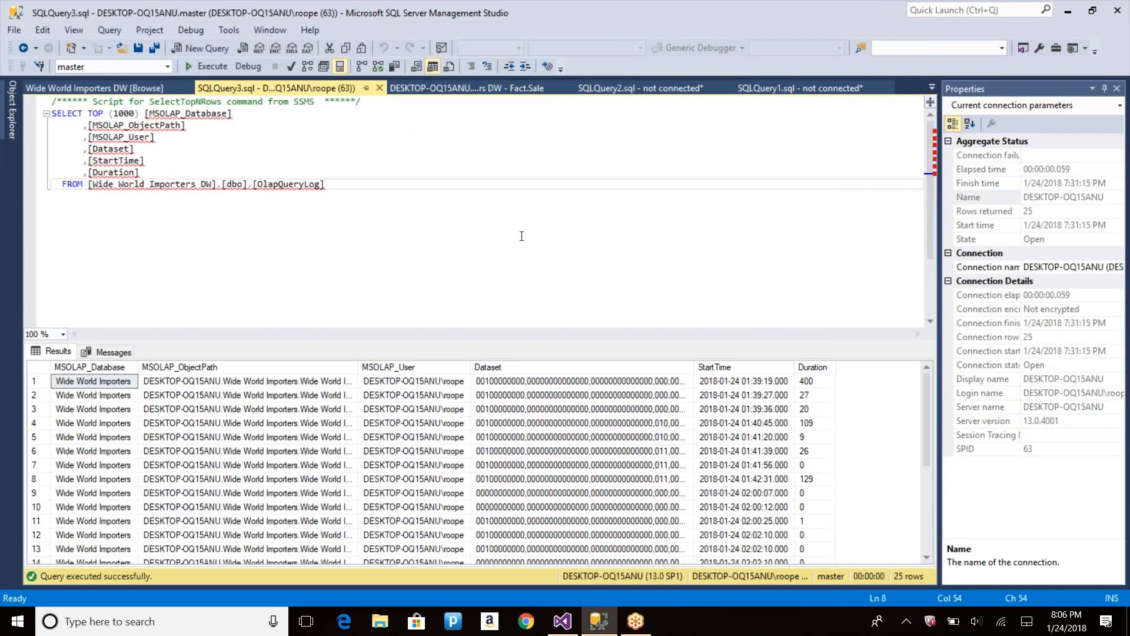
key(F5)
scroll(799, 512, down, 4)
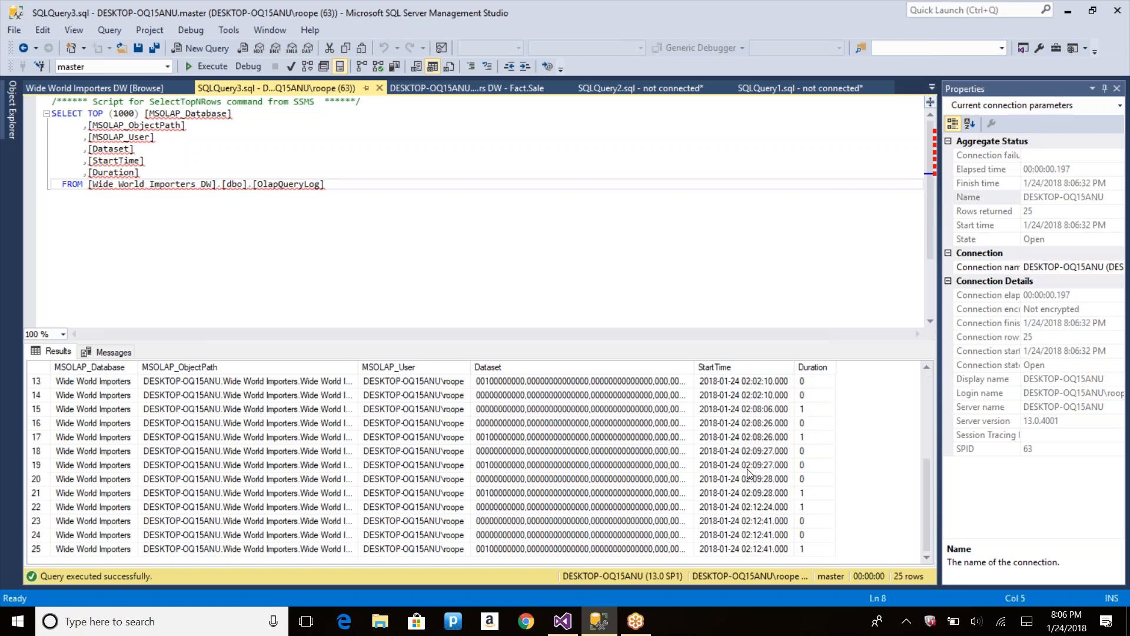
click(736, 550)
scroll(735, 550, up, 4)
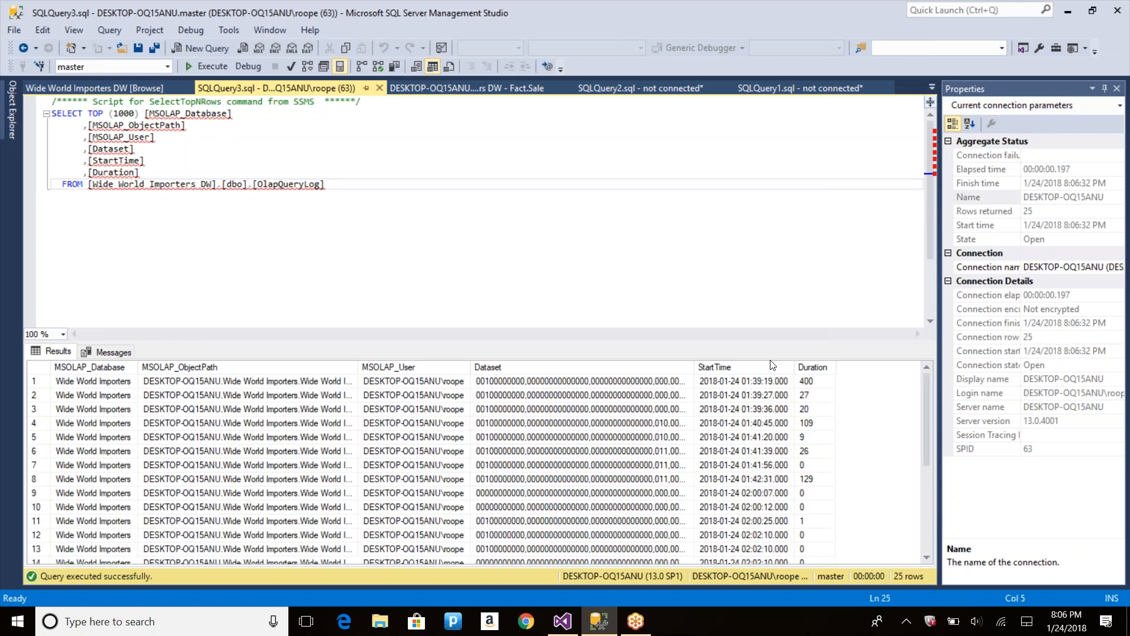
click(550, 423)
click(467, 244)
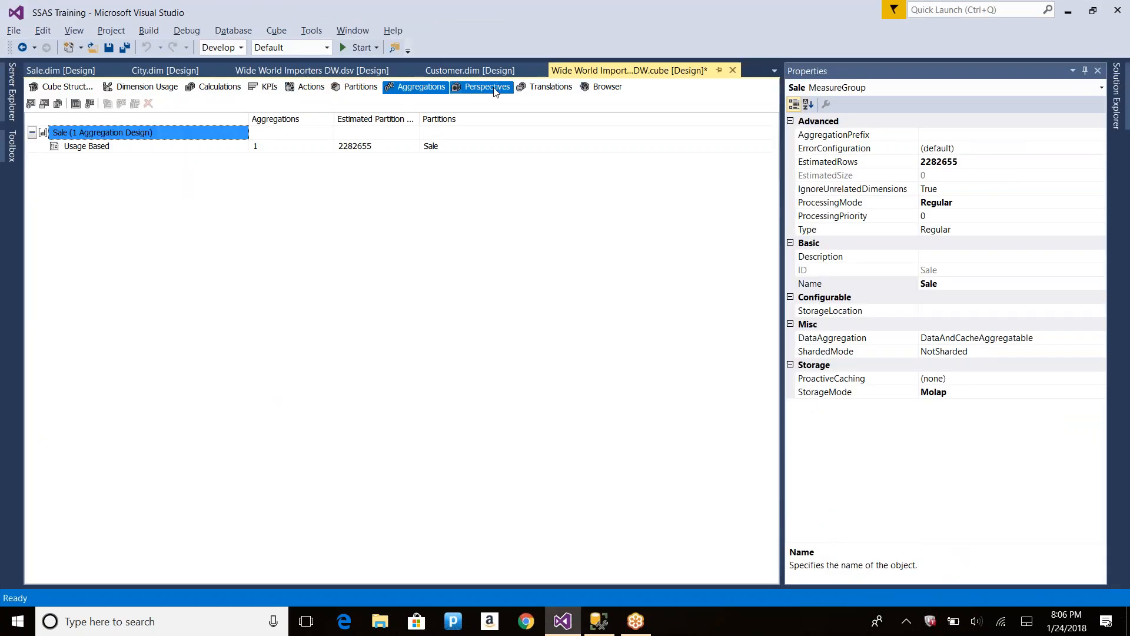
Step: Review the cube's Perspectives, Translations and Browser pages, and open its Actions page
click(488, 87)
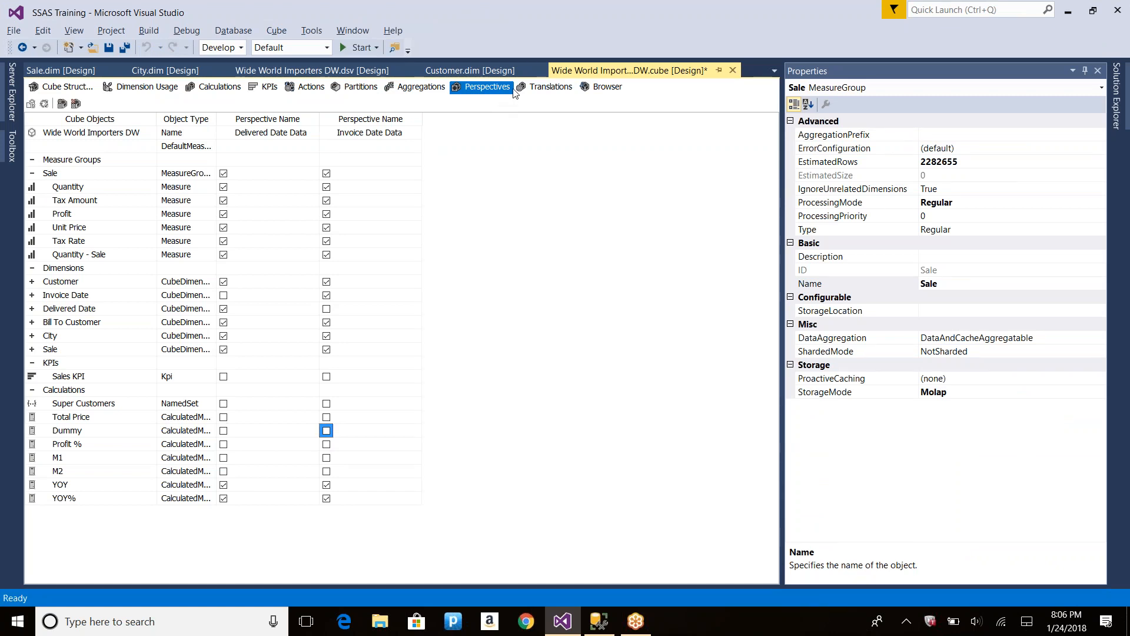
click(544, 87)
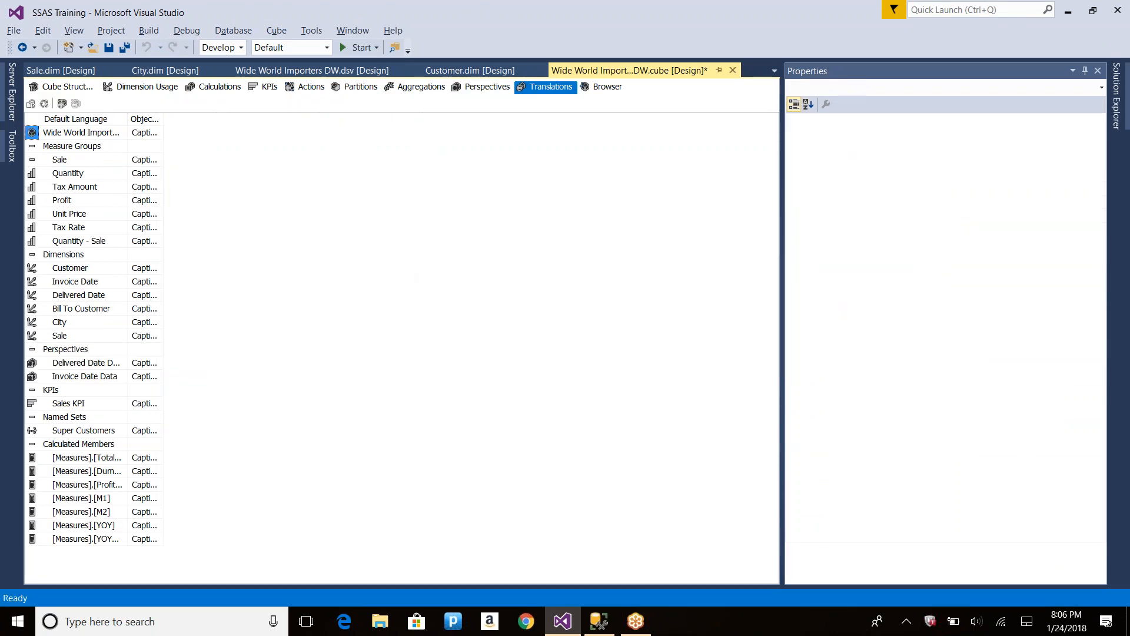
click(586, 87)
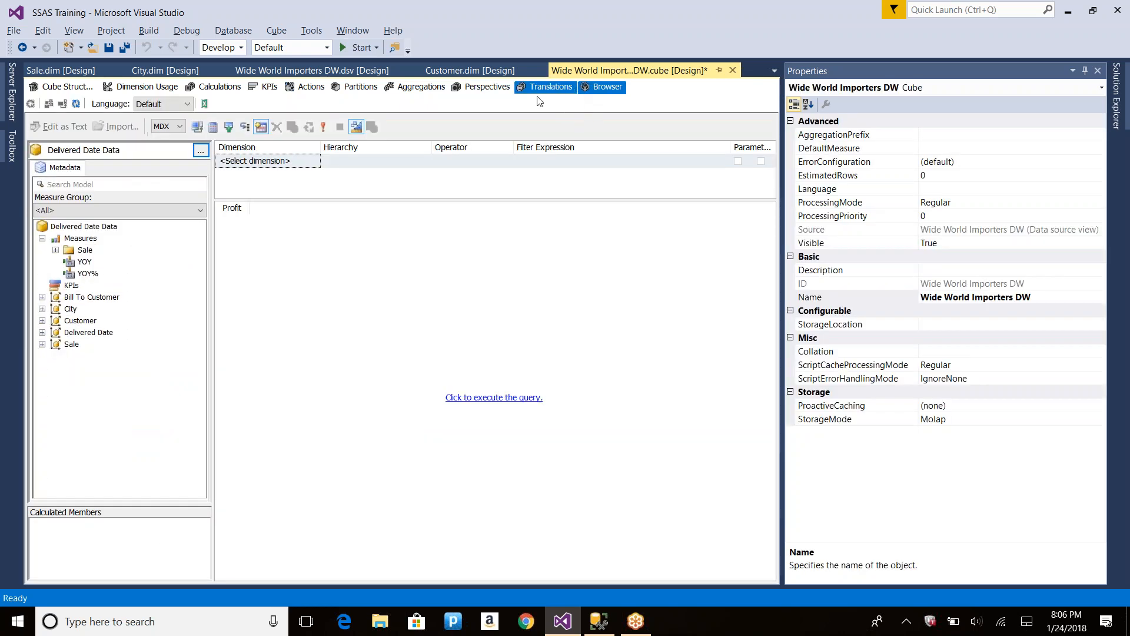
click(303, 91)
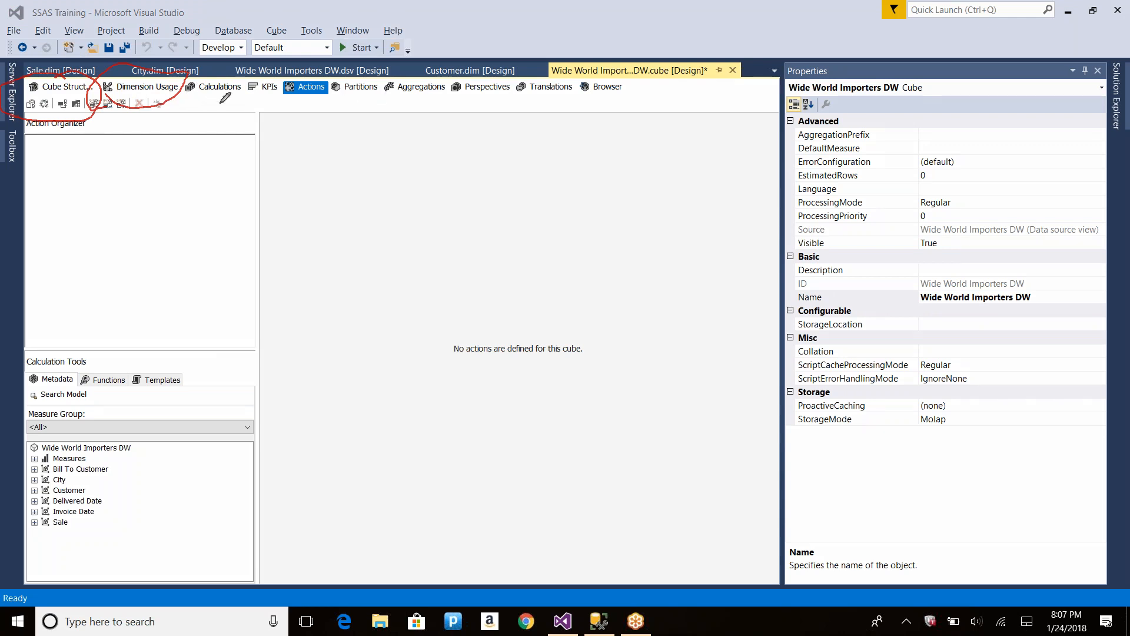
mouse_move(215, 102)
mouse_down()
mouse_move(226, 60)
mouse_move(202, 103)
mouse_up()
mouse_move(330, 93)
mouse_down()
mouse_move(342, 103)
mouse_move(371, 97)
mouse_move(351, 54)
mouse_move(331, 88)
mouse_move(450, 99)
mouse_move(393, 75)
mouse_move(407, 89)
mouse_move(571, 93)
mouse_move(521, 78)
mouse_move(533, 96)
mouse_up()
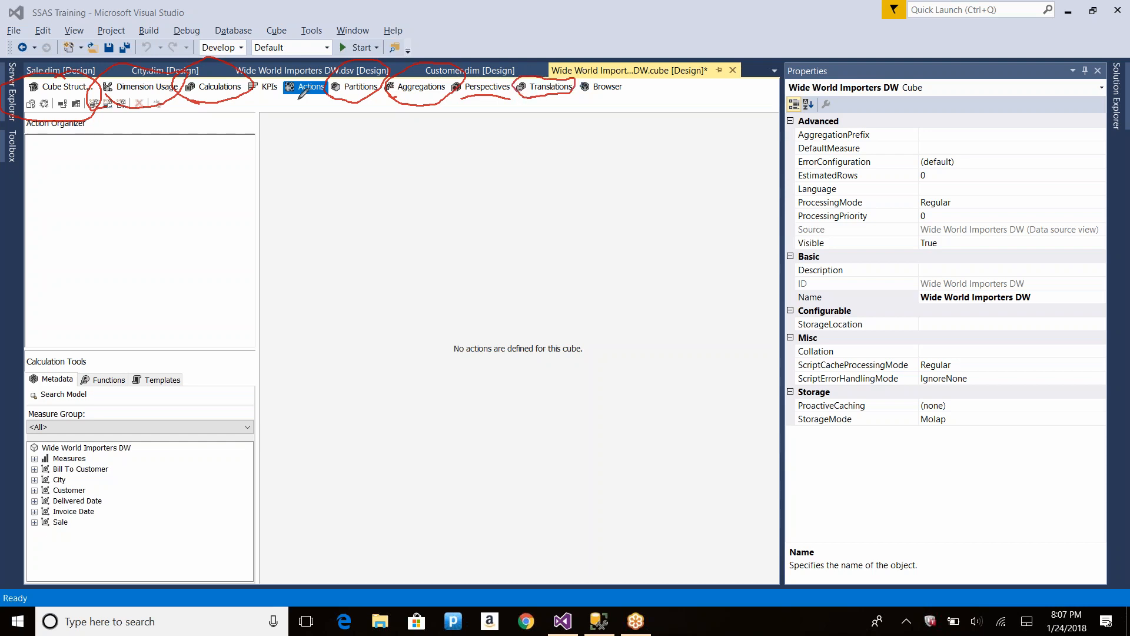
mouse_move(286, 94)
mouse_down()
mouse_move(321, 103)
mouse_move(291, 54)
mouse_move(278, 105)
mouse_move(300, 108)
mouse_up()
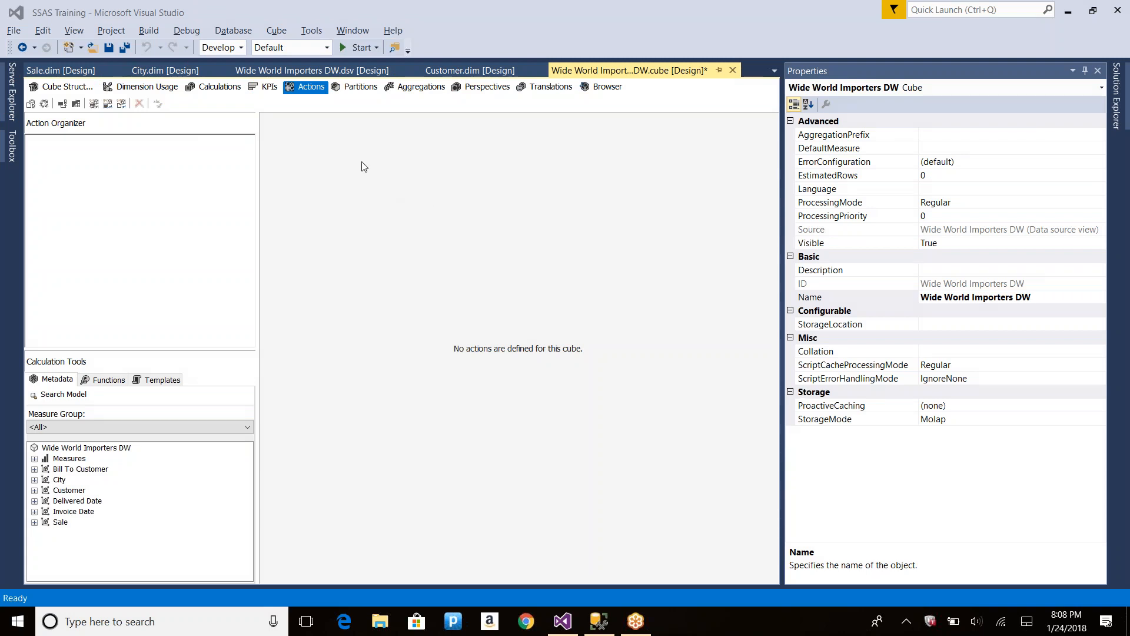
Step: Create a new standard action in the cube and name it First Action
click(302, 86)
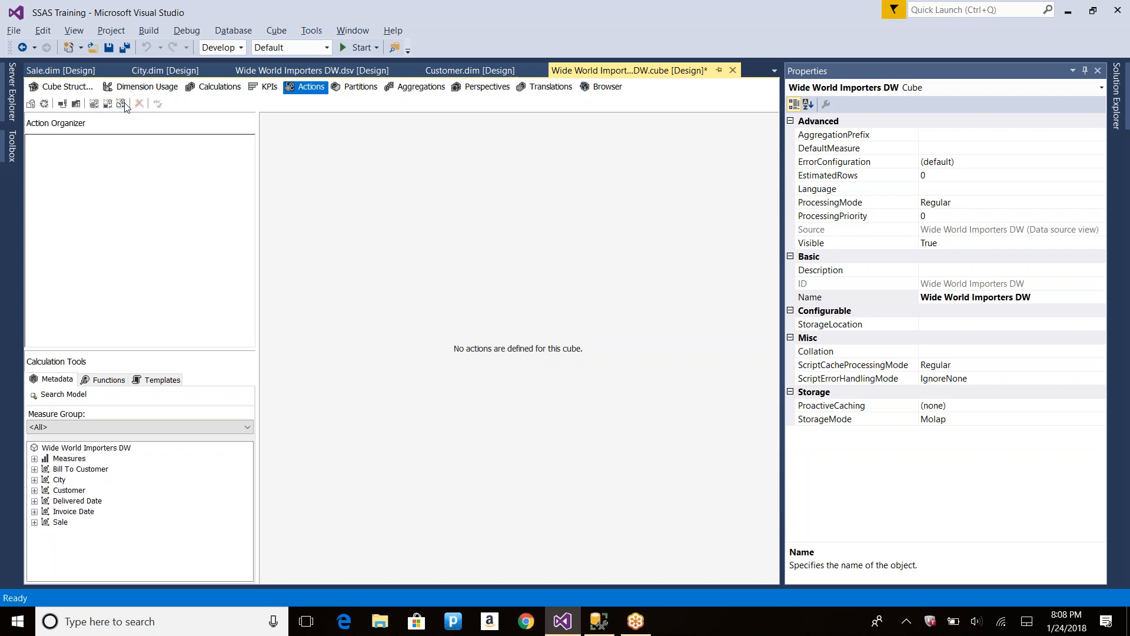
click(93, 104)
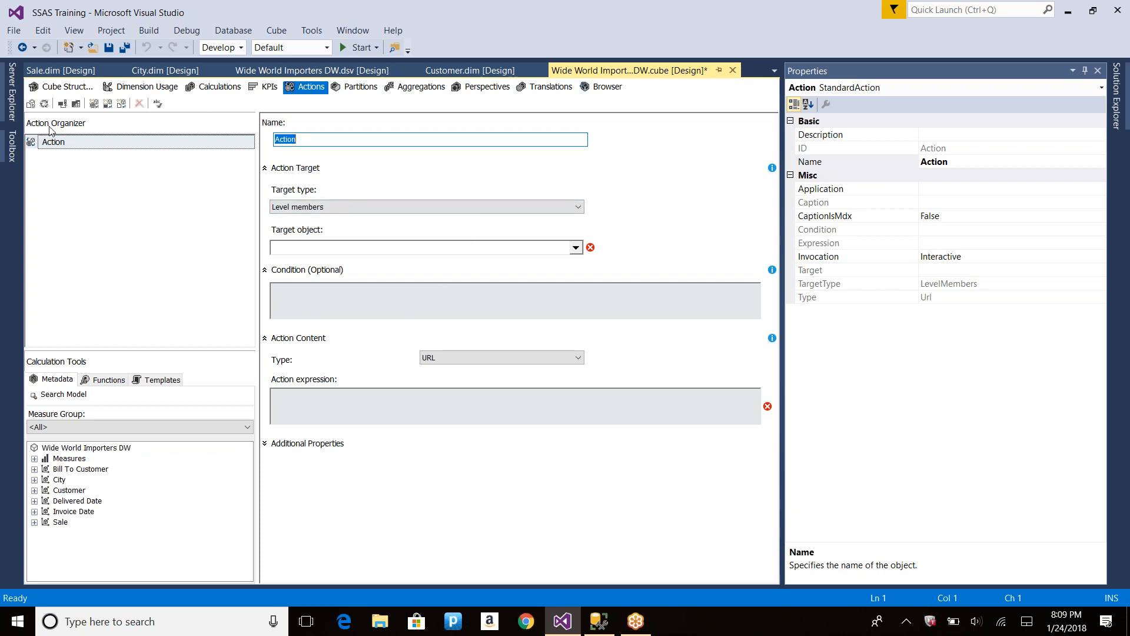
click(323, 141)
text(First)
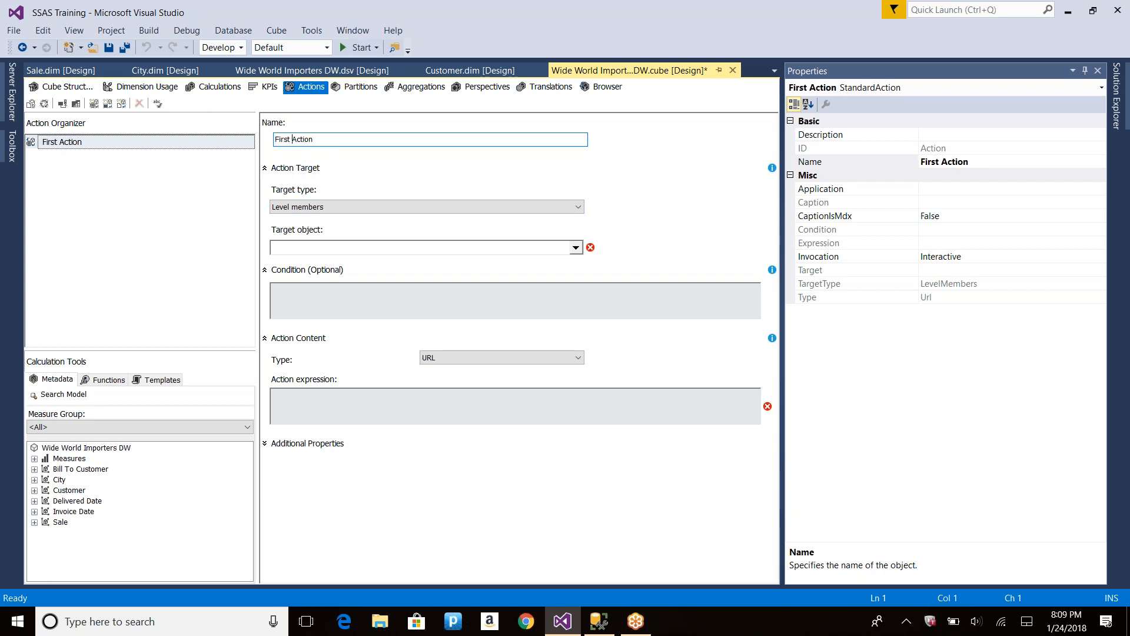
click(391, 164)
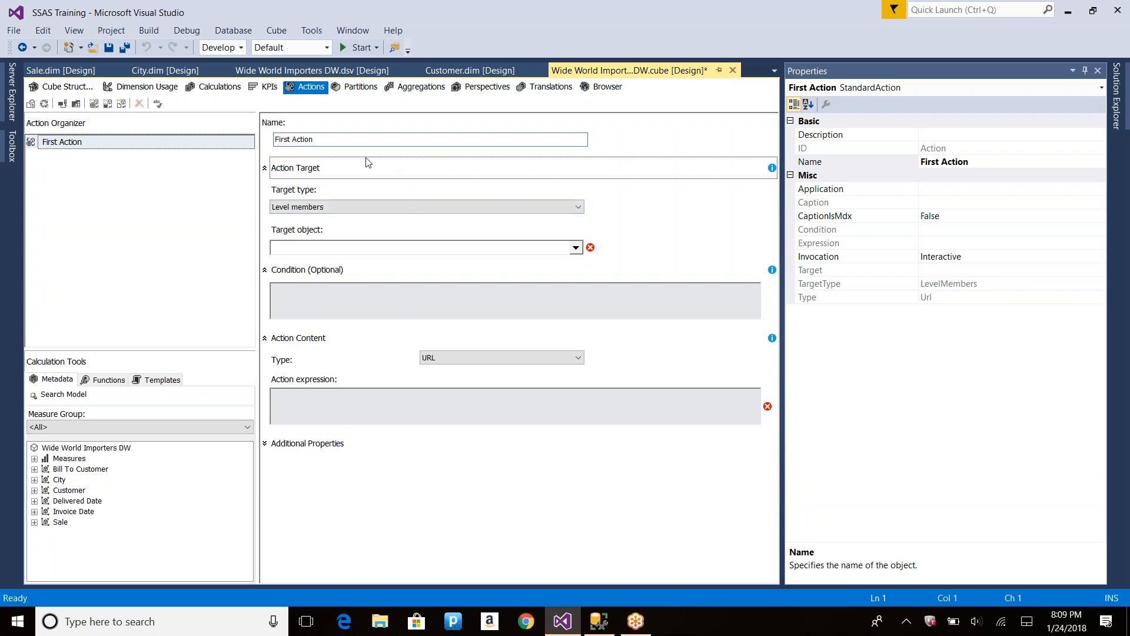
Step: Set the action's target type to Attribute members and its target object to the Country attribute of the City dimension
click(338, 203)
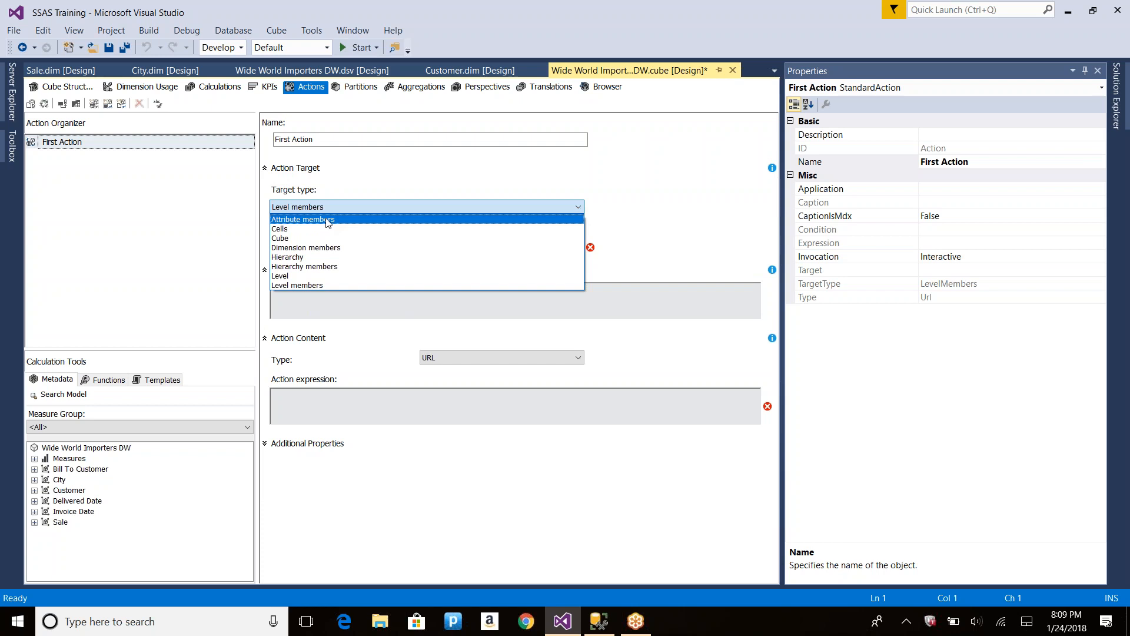
click(328, 220)
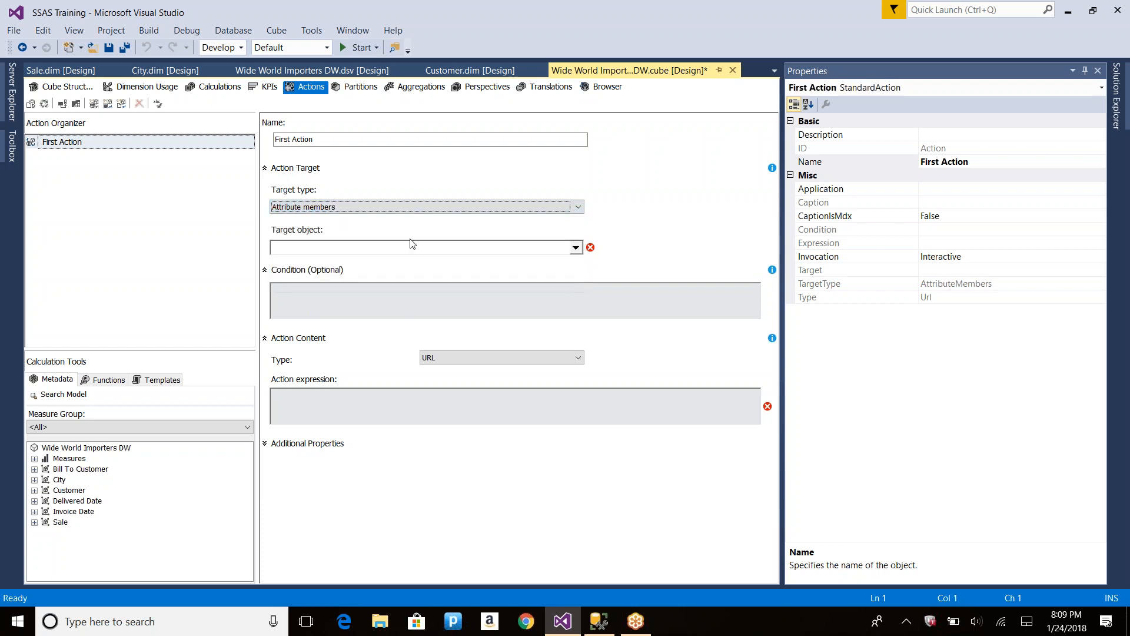
click(575, 248)
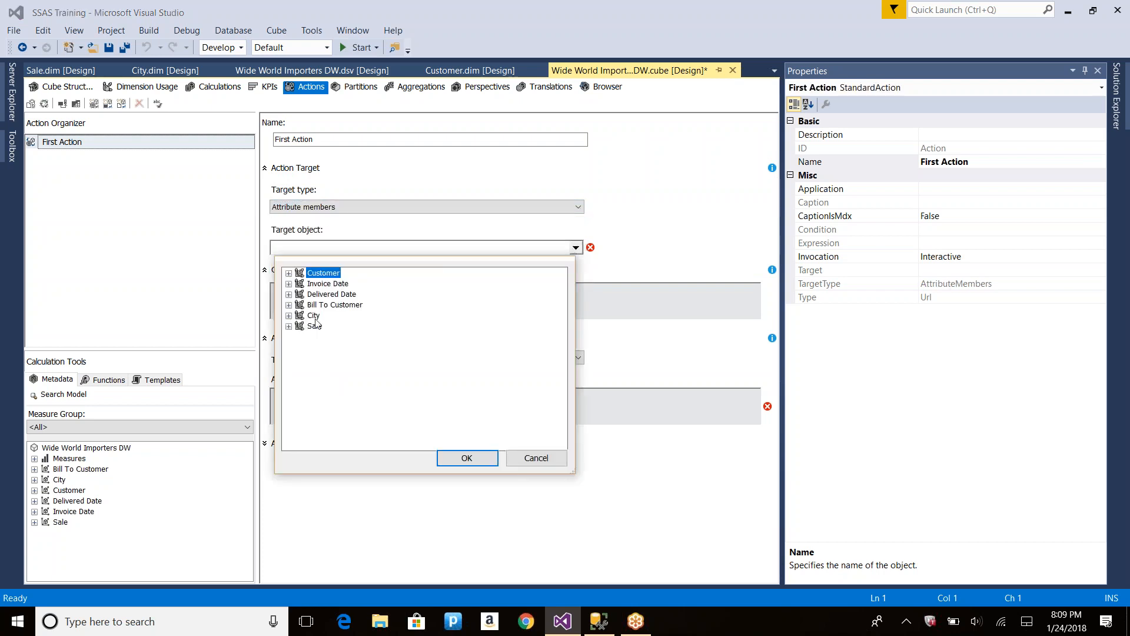
click(288, 316)
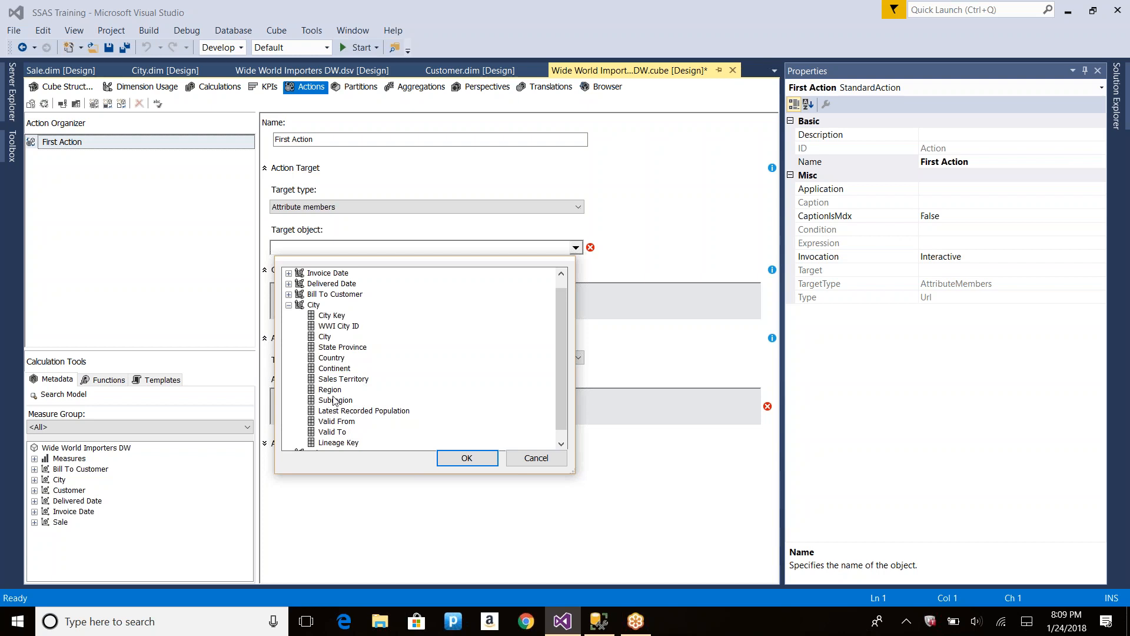
click(334, 358)
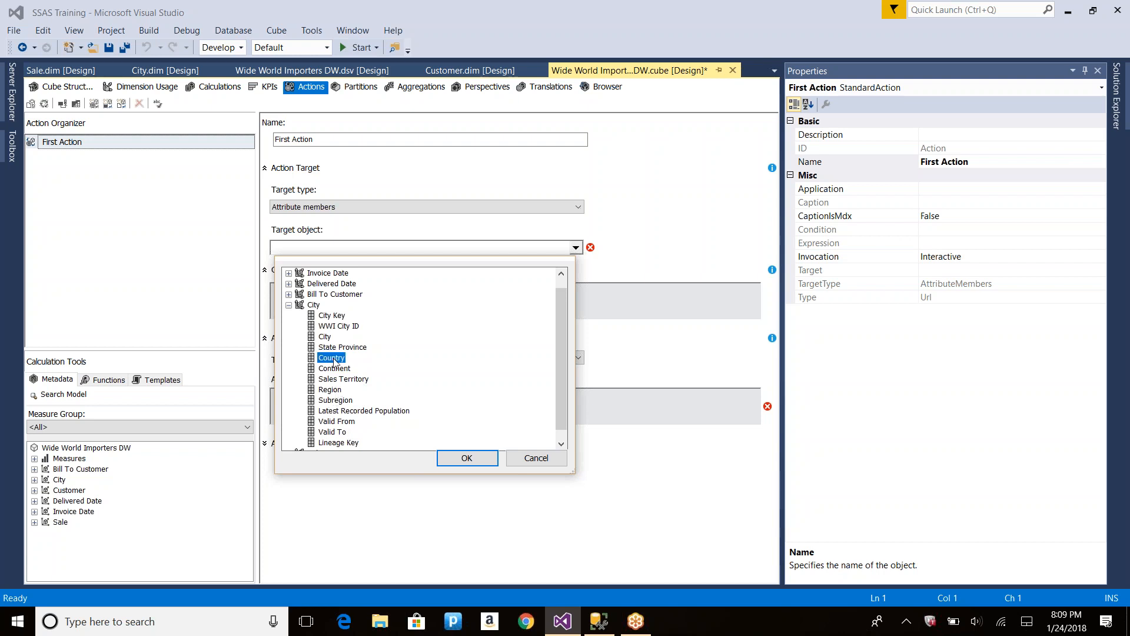
click(465, 458)
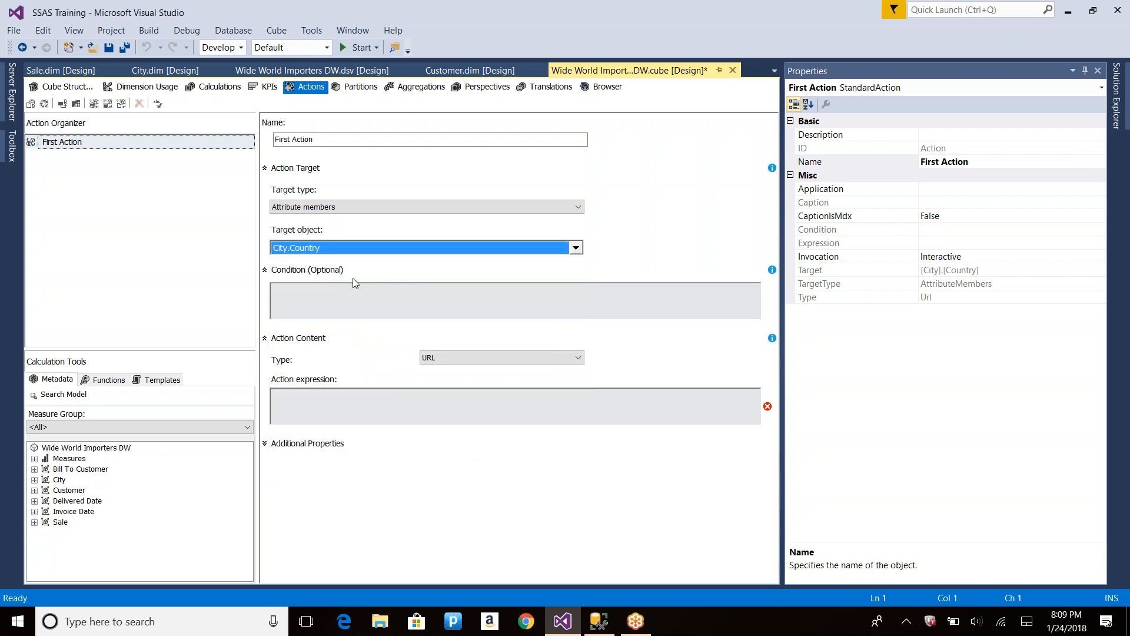
click(319, 298)
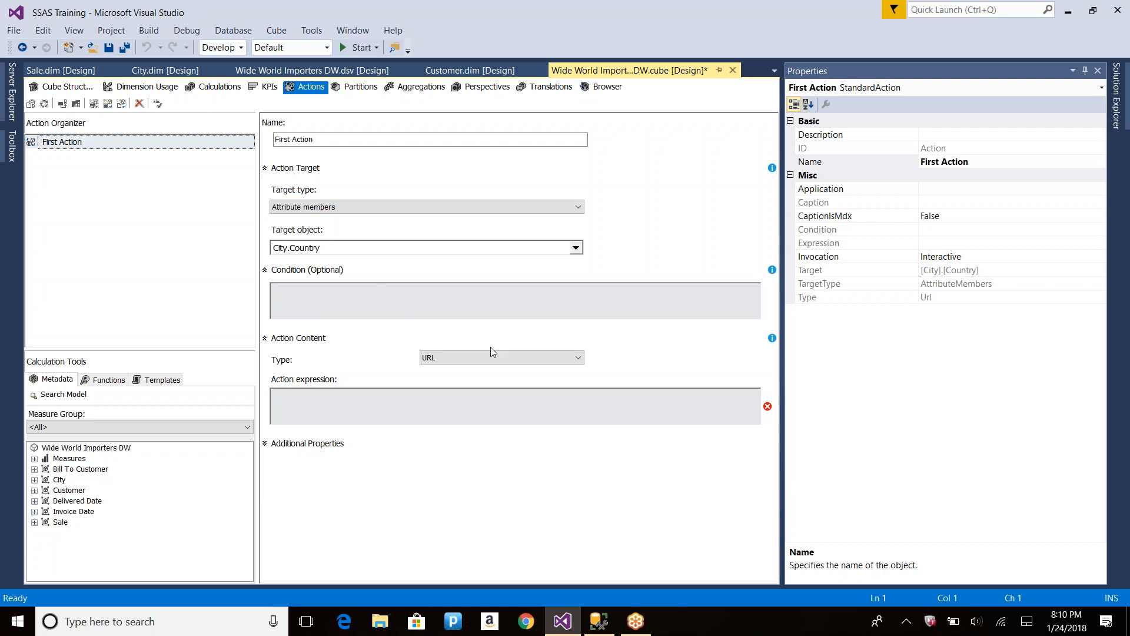
click(480, 365)
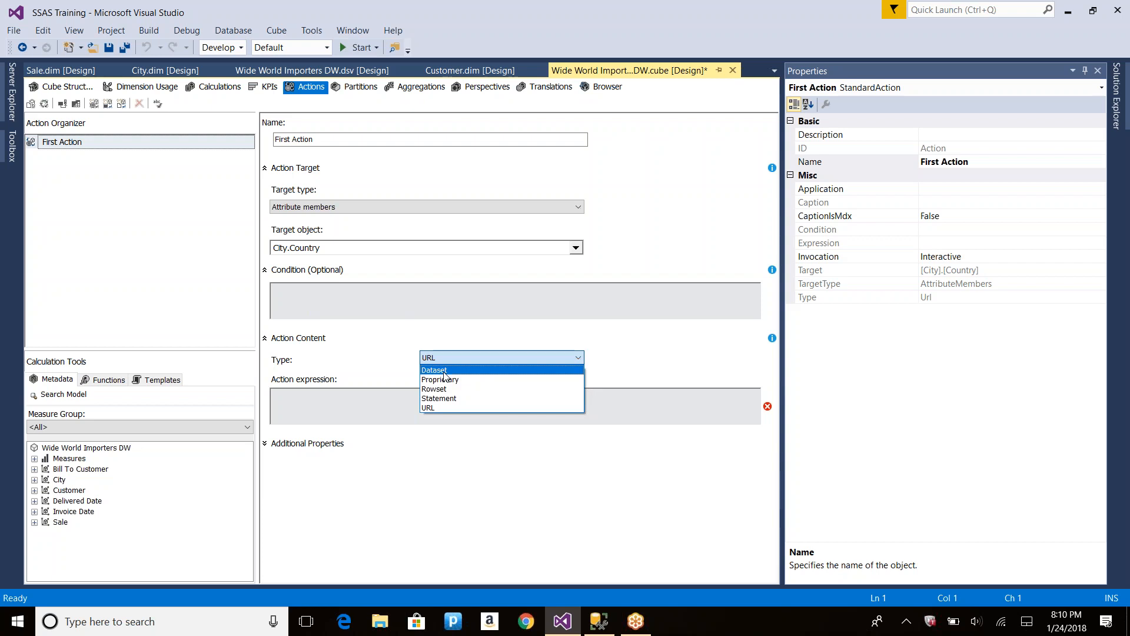
click(428, 407)
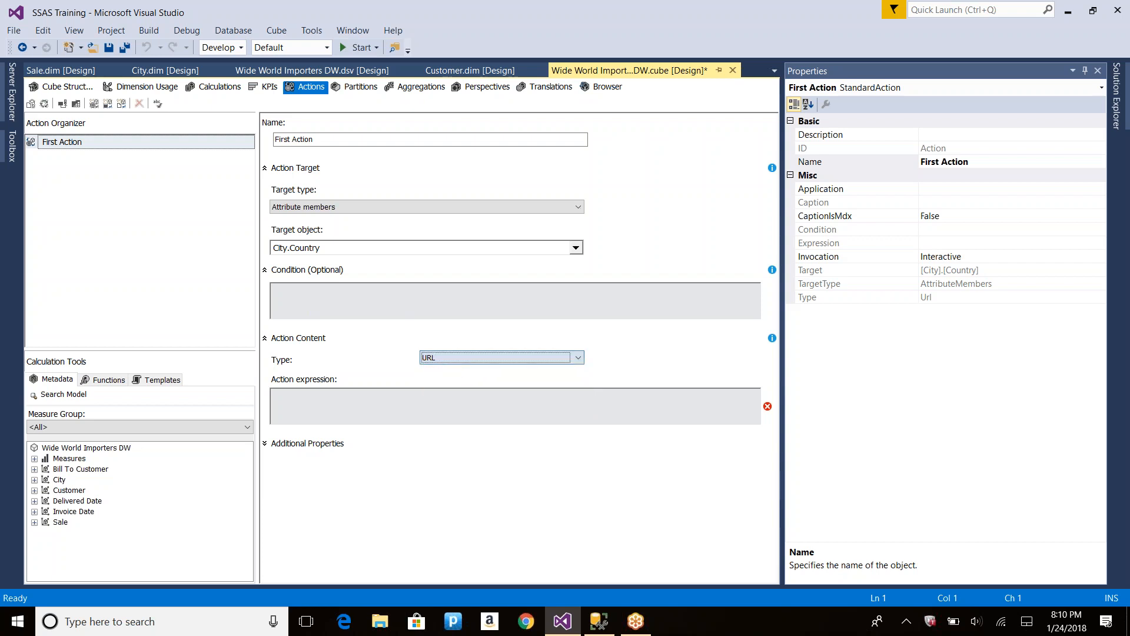
click(425, 410)
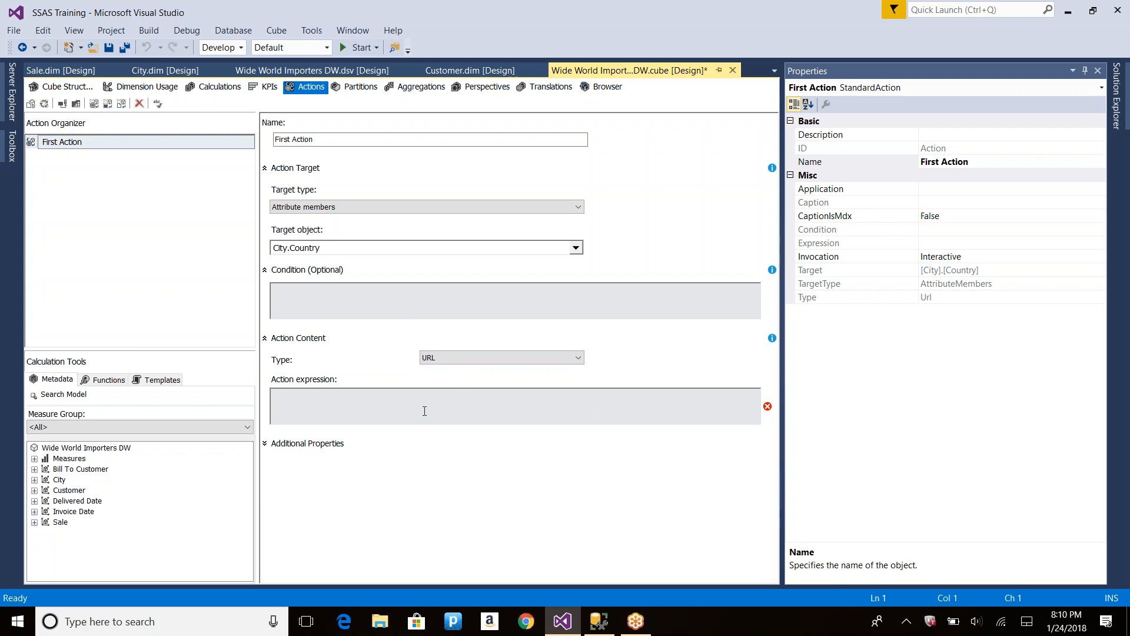
text(https://www.google.com)
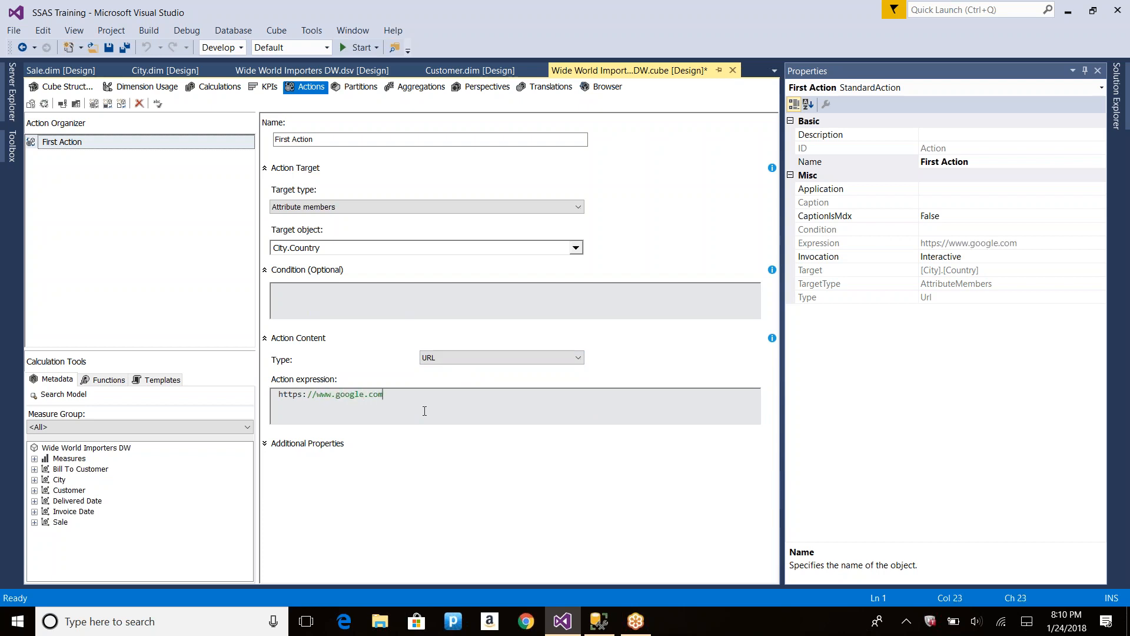
Step: Copy the URL from the action expression and open it in Chrome to check the address
key(shift+Home)
key(ctrl+c)
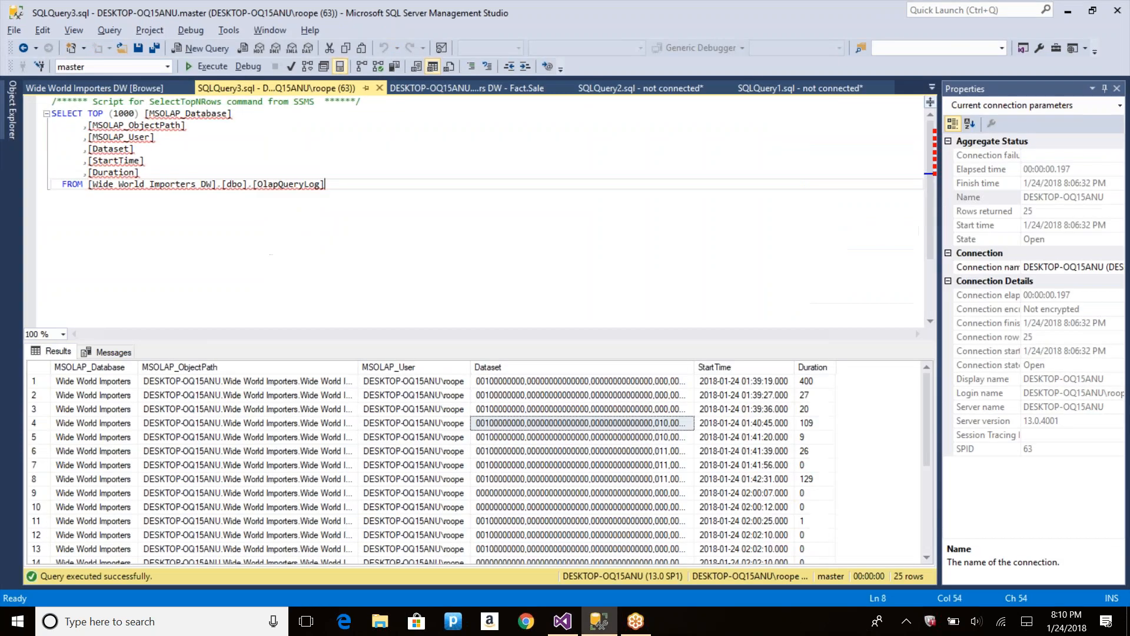
key(alt+Tab)
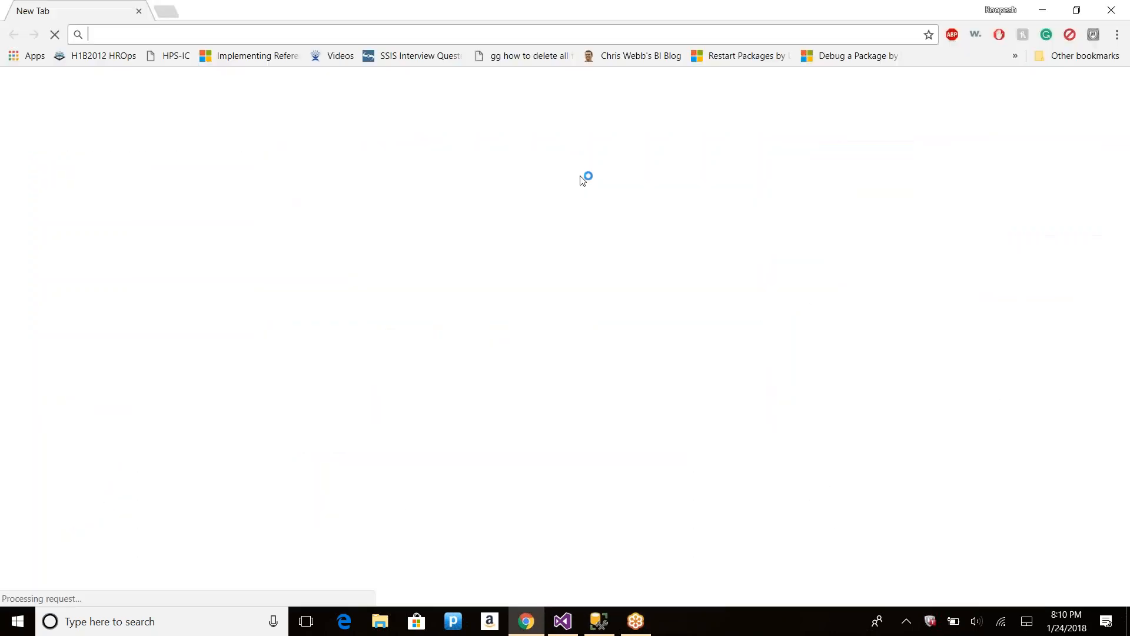
key(ctrl+v)
key(Return)
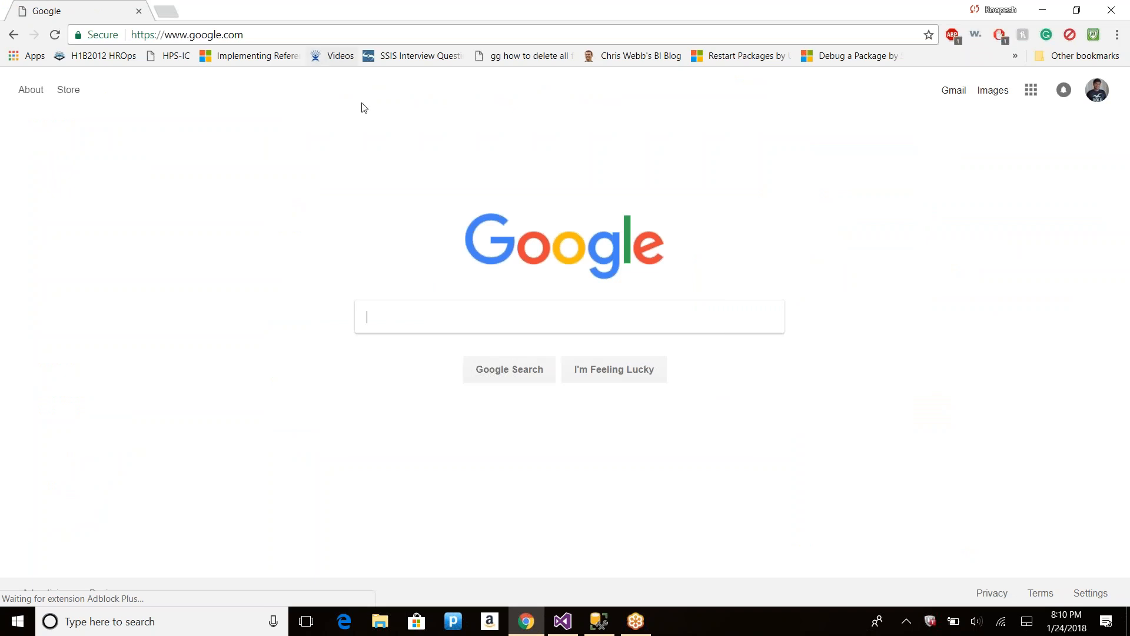
Step: Switch back to Visual Studio and return to the action expression of First Action
key(alt+Tab)
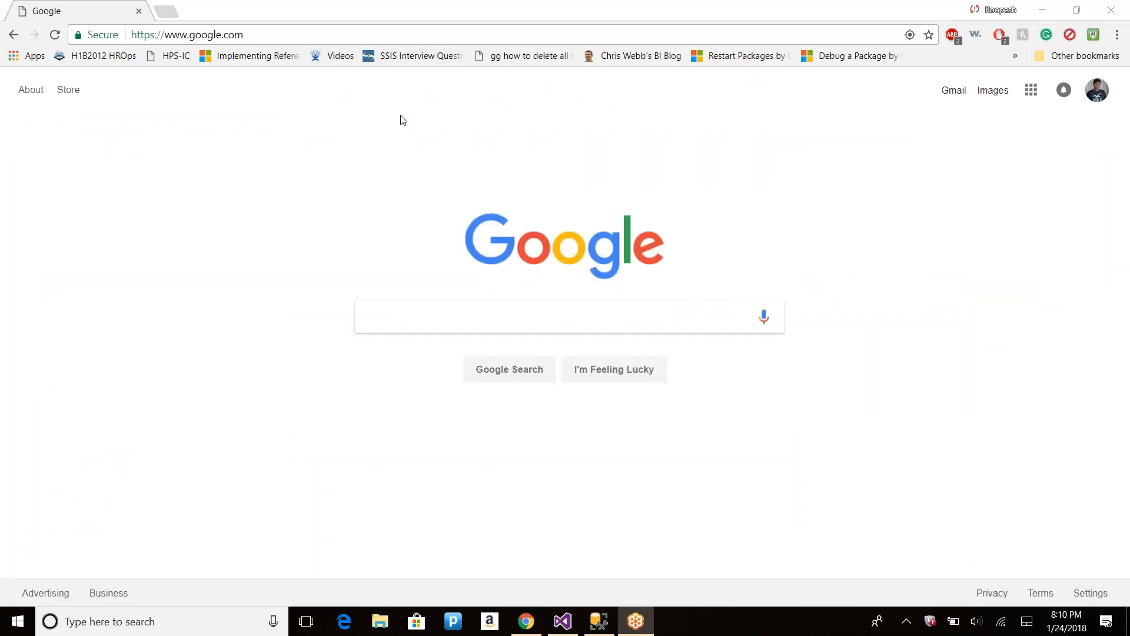
key(alt+Tab)
key(alt+Tab)
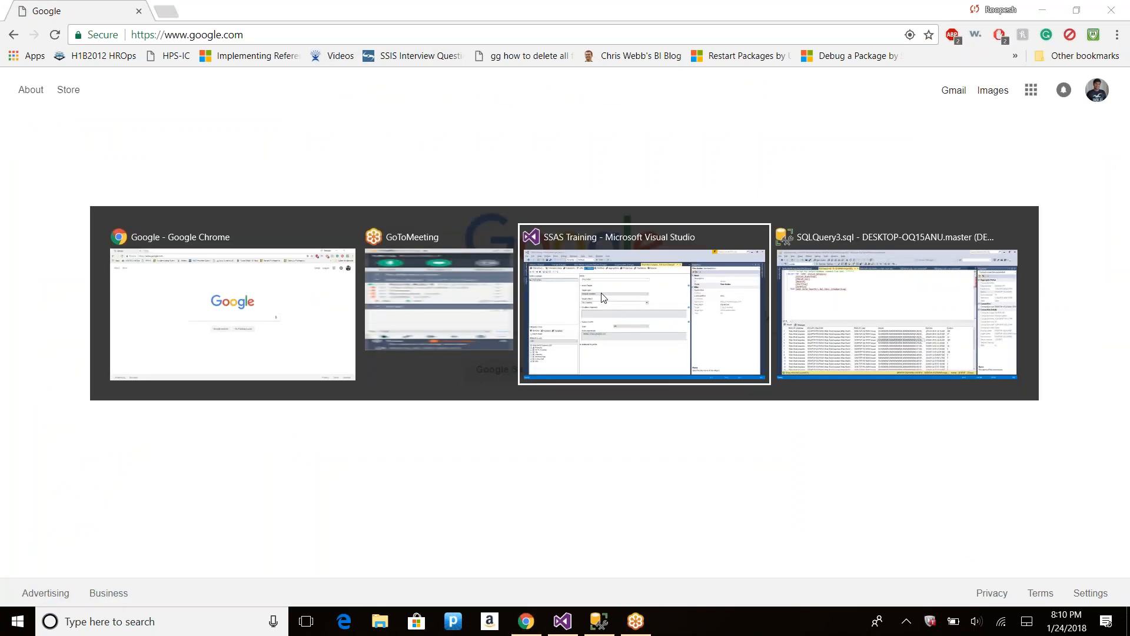
click(604, 297)
click(391, 395)
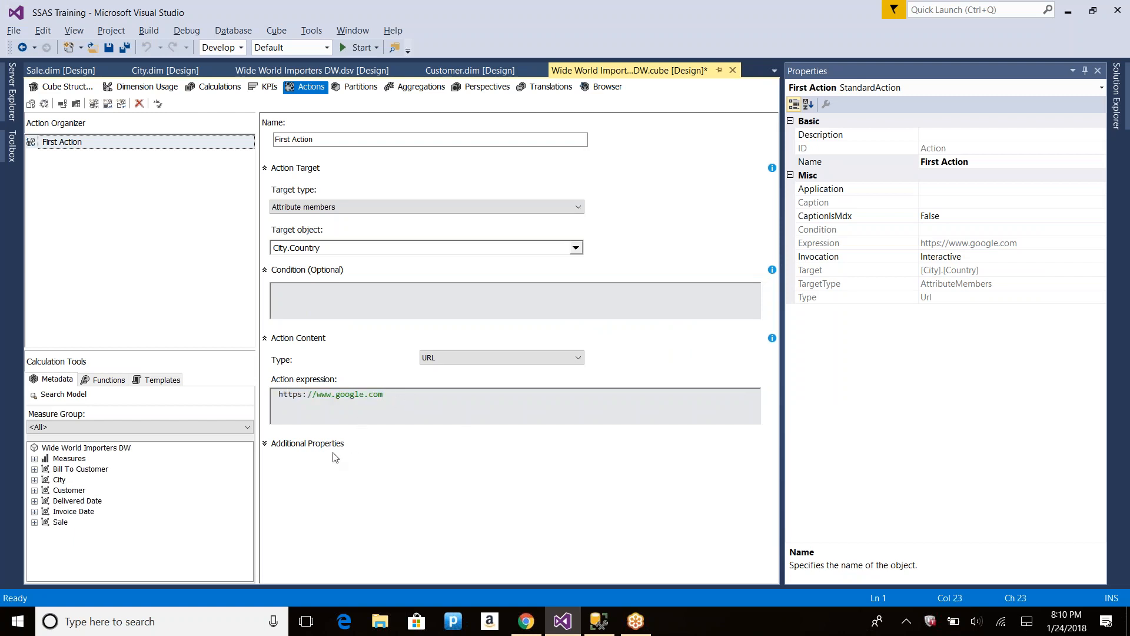
Step: Expand the additional properties of First Action and enter Go to Google as its caption
click(272, 445)
click(265, 445)
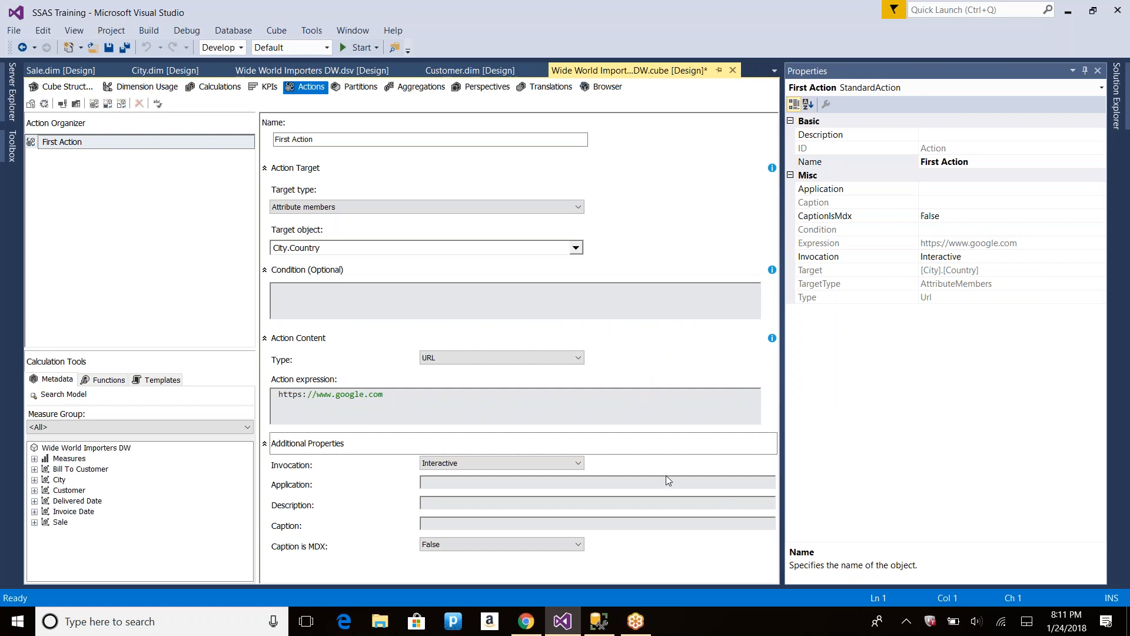
click(517, 480)
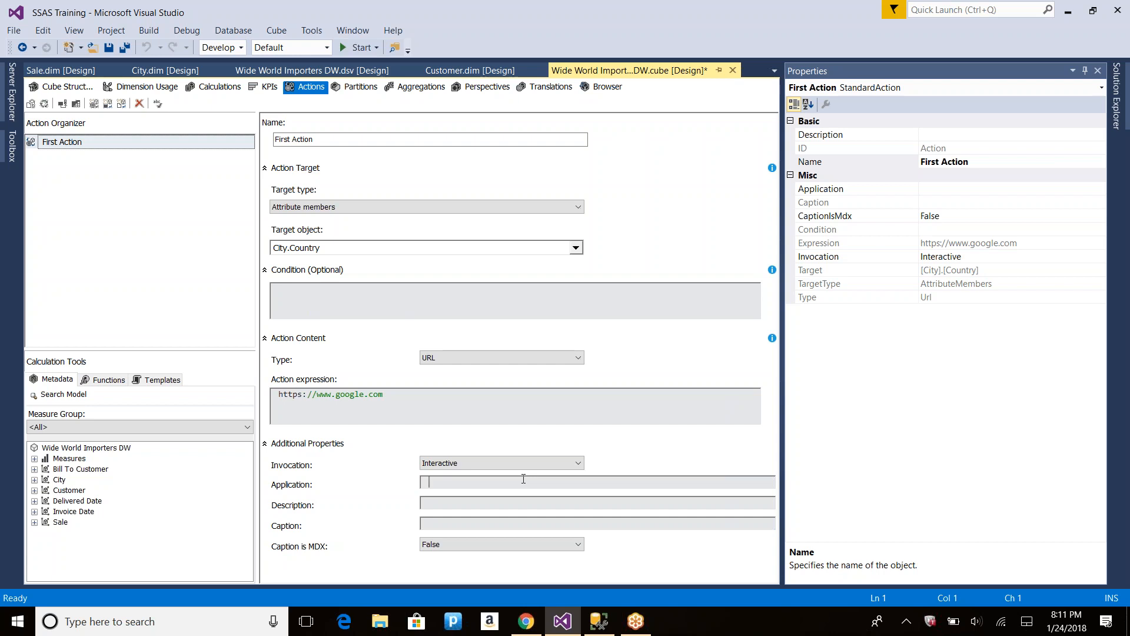
click(438, 503)
text(Go to Google)
Step: Try setting Caption is MDX to True with the caption in quotation marks, and return the option to False
click(479, 544)
click(436, 567)
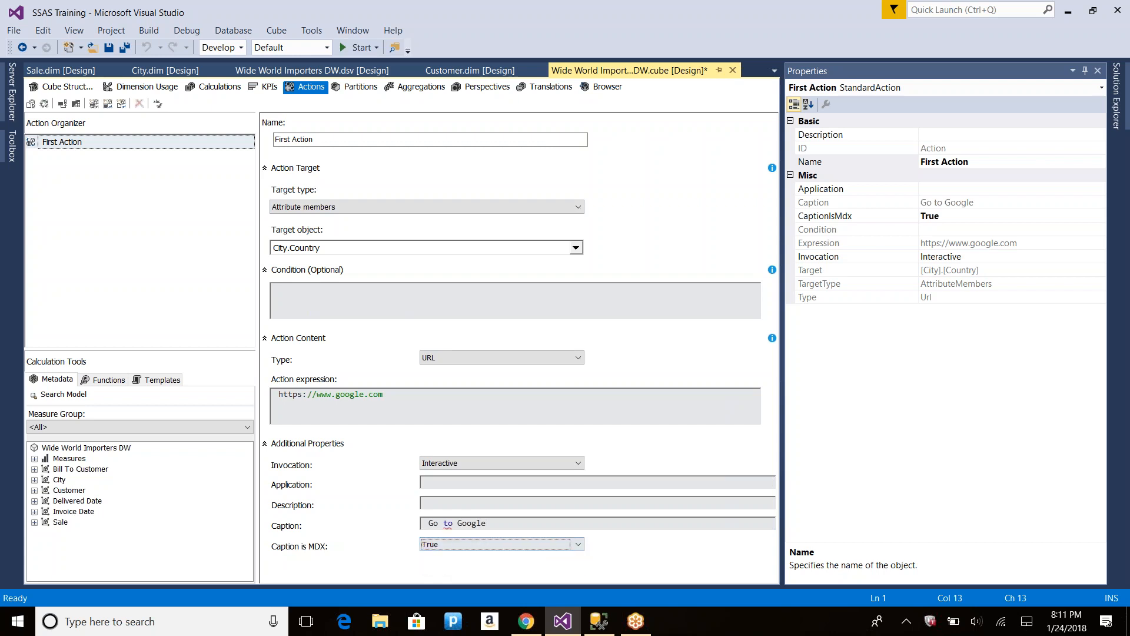
drag(500, 525, 383, 543)
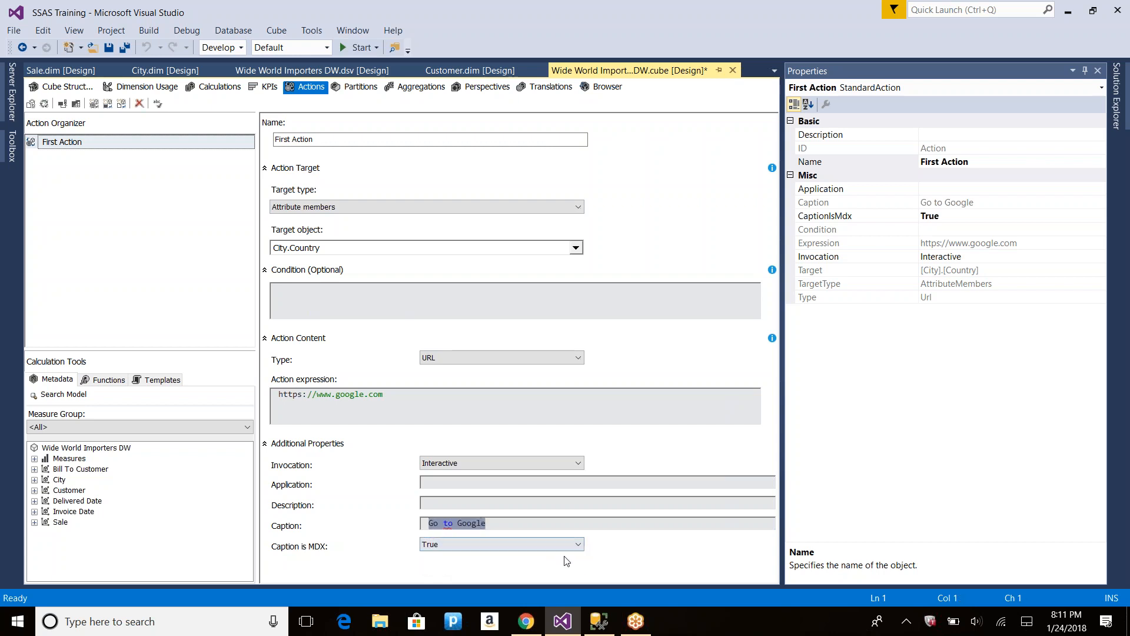
click(431, 522)
double_click(426, 523)
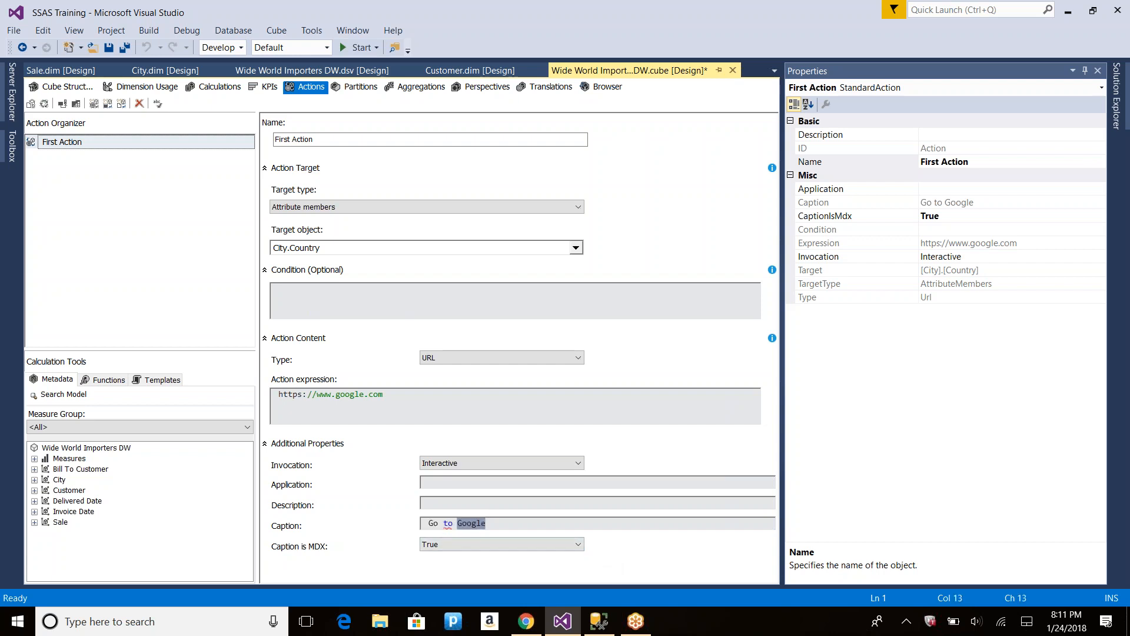
click(424, 524)
text(")
key(End)
text(")
key(ctrl+Left)
key(ctrl+Left)
key(BackSpace)
click(510, 544)
click(471, 558)
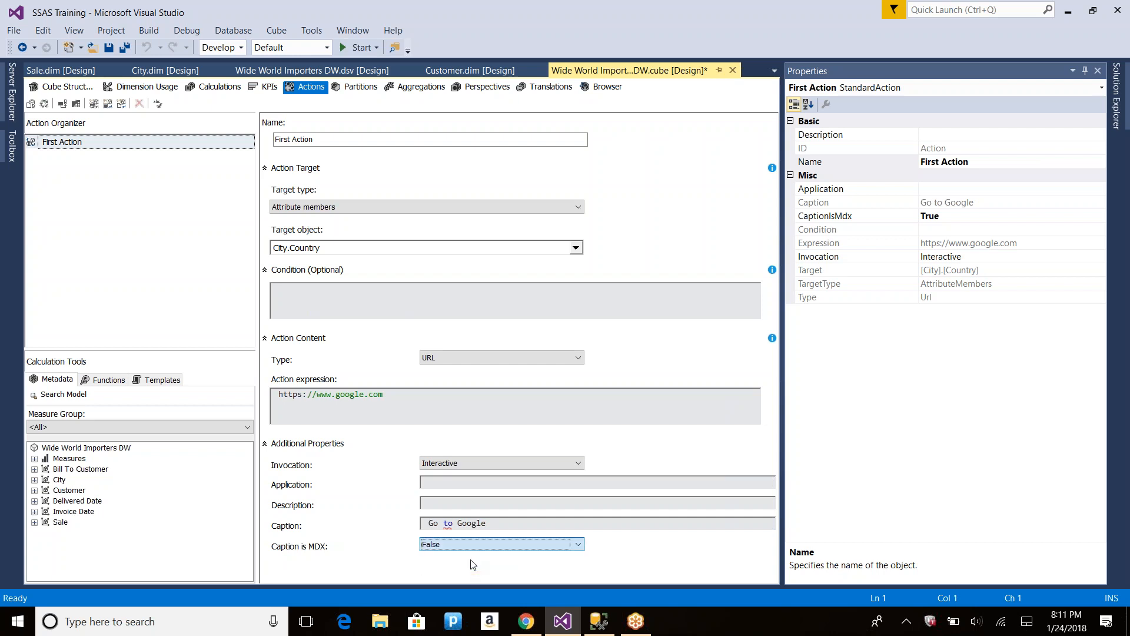
Step: Review the invocation options, keeping Interactive, and check the URL in the action expression
click(479, 464)
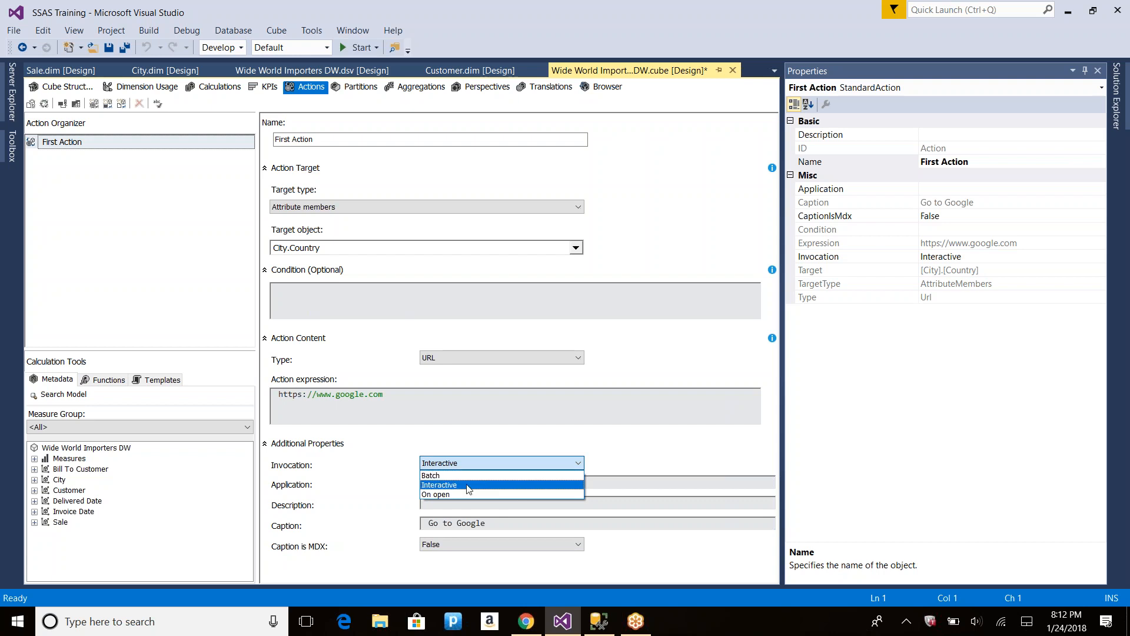
click(448, 485)
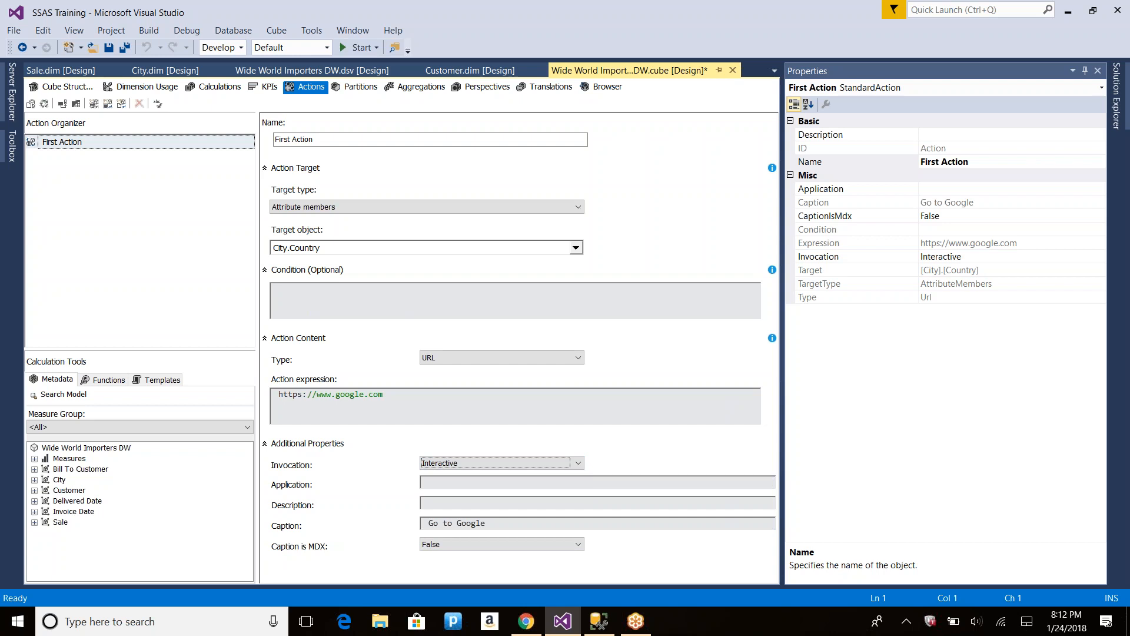
click(483, 462)
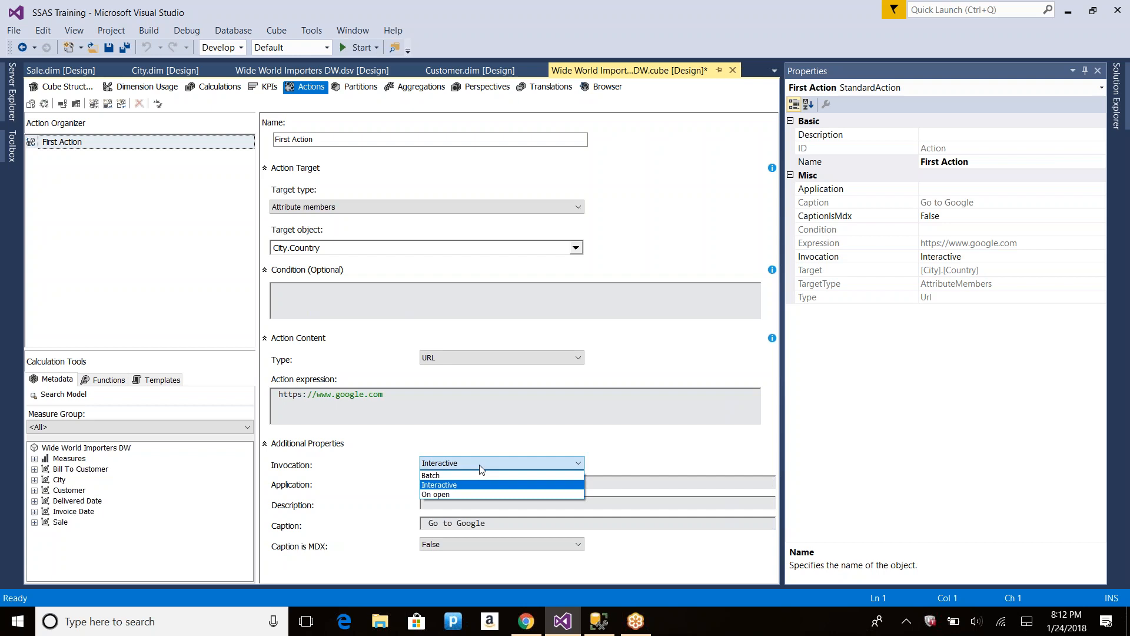
click(451, 487)
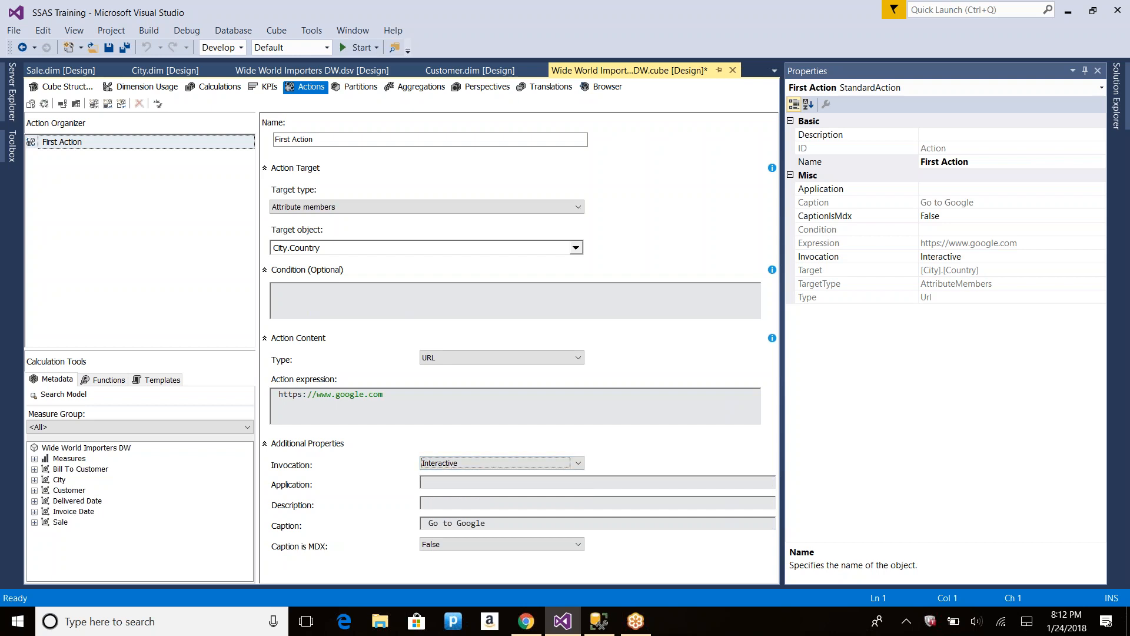
click(442, 413)
drag(395, 398, 214, 387)
click(393, 411)
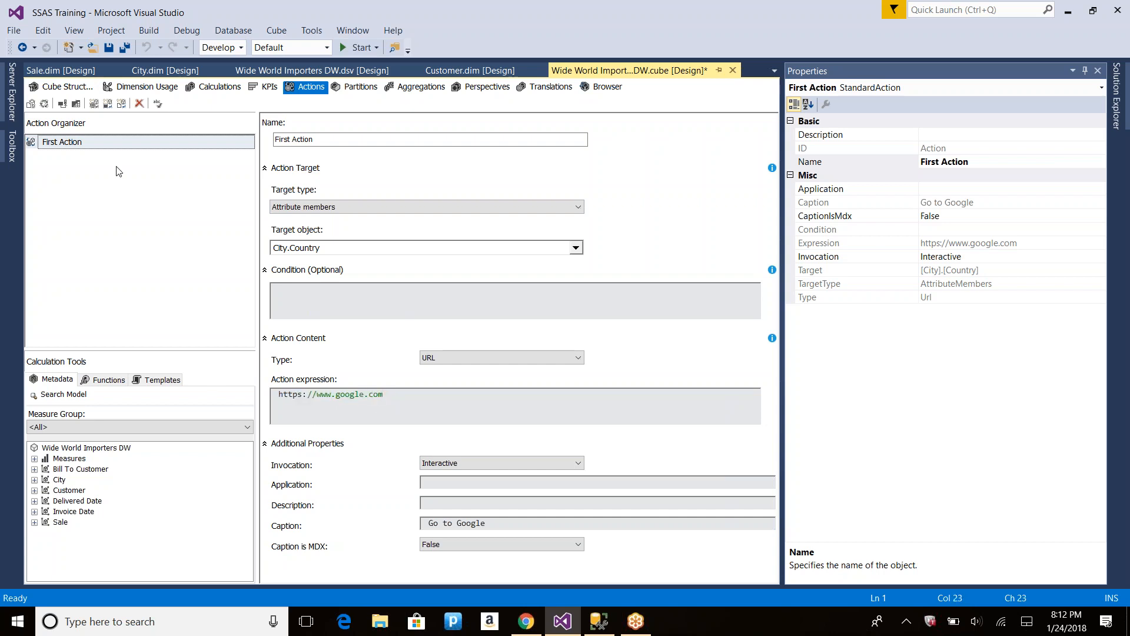
Step: Build and deploy the project, overwriting the database, and run Process Full on the Wide World Importers DW cube
click(44, 104)
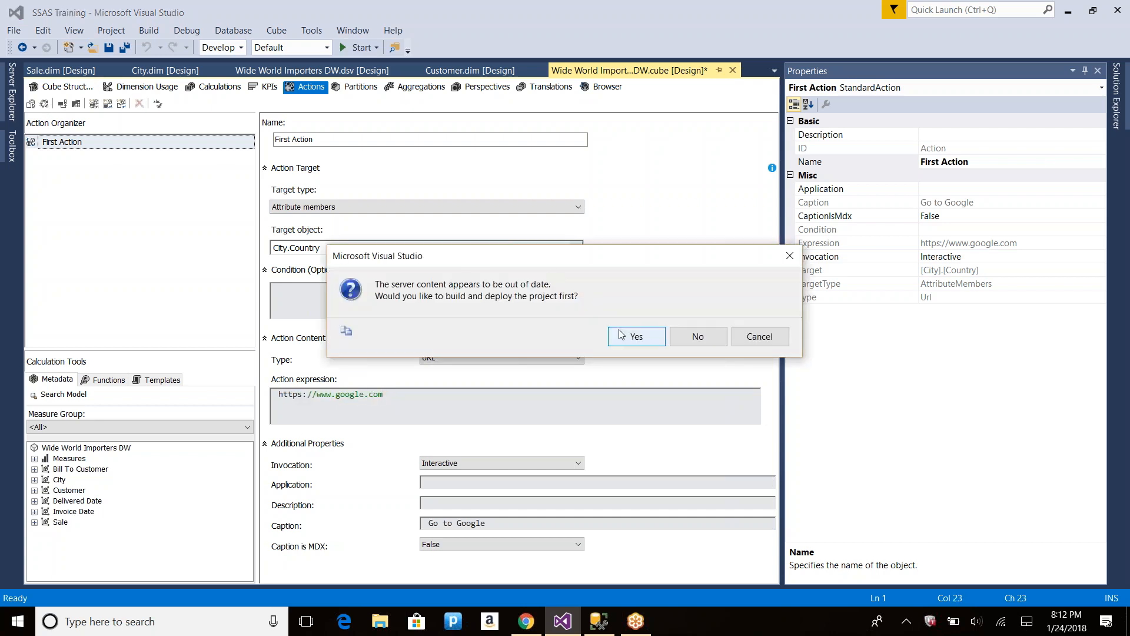
click(639, 336)
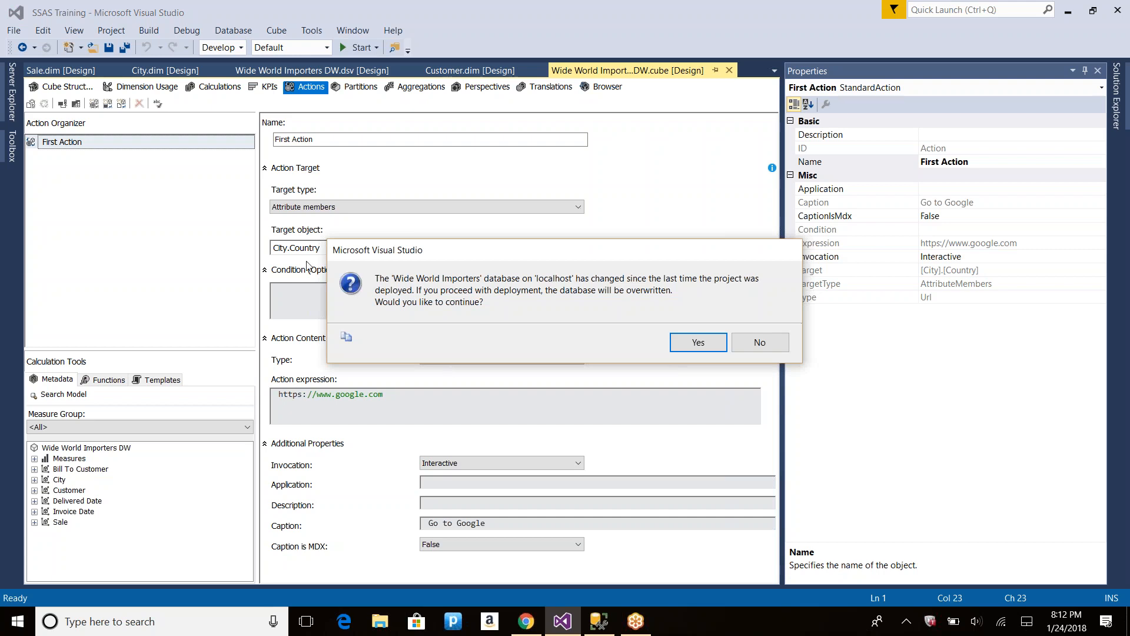
click(698, 343)
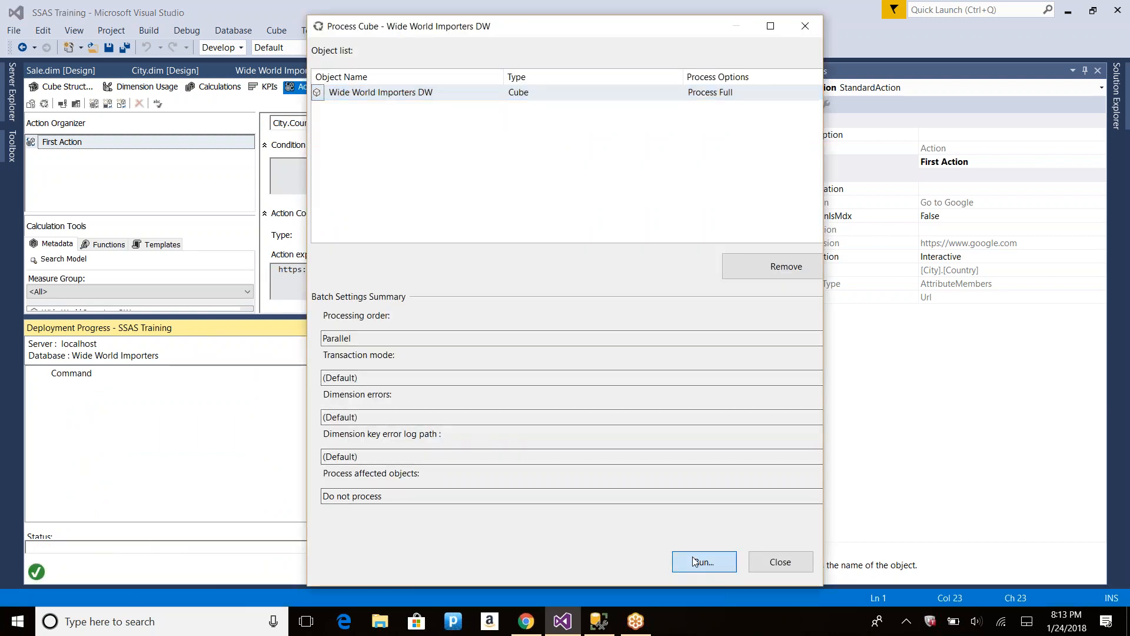
click(695, 561)
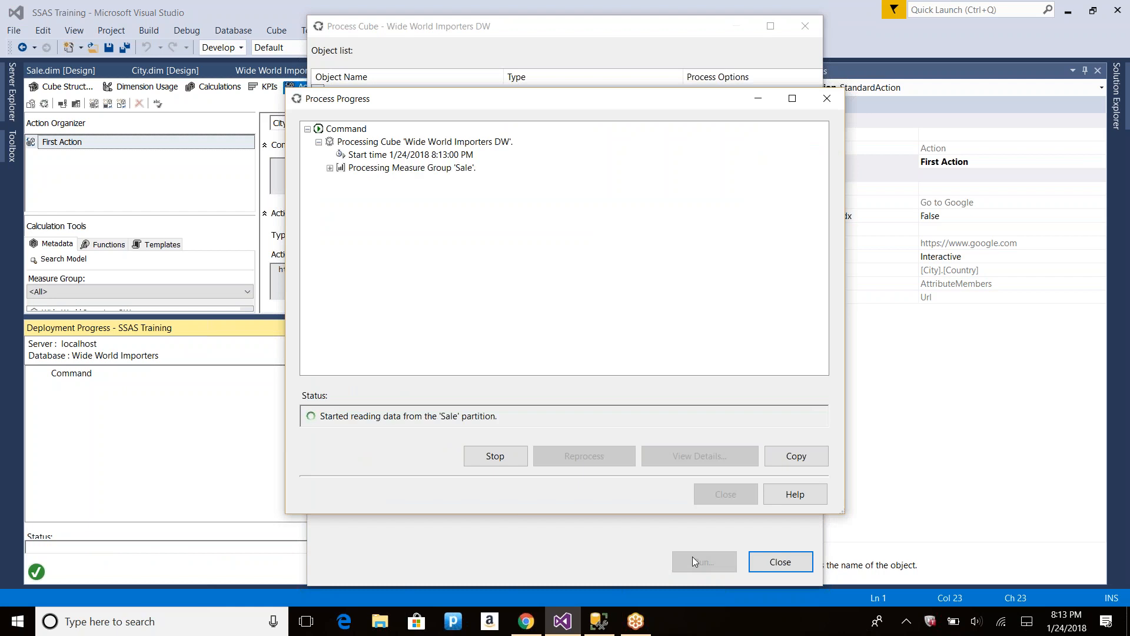
click(331, 168)
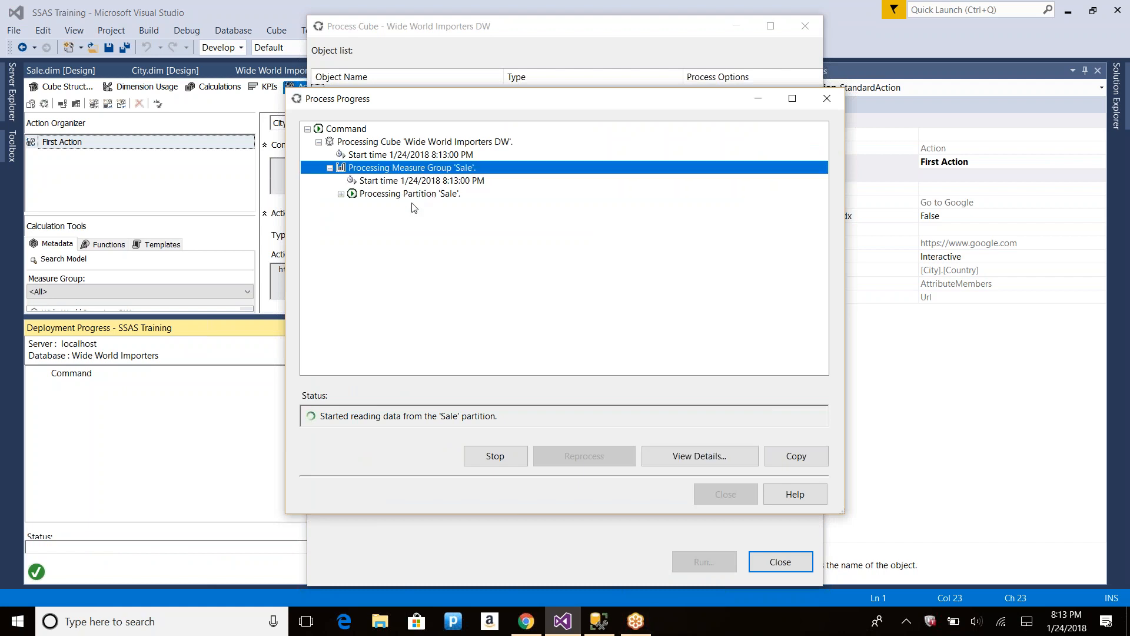
click(341, 195)
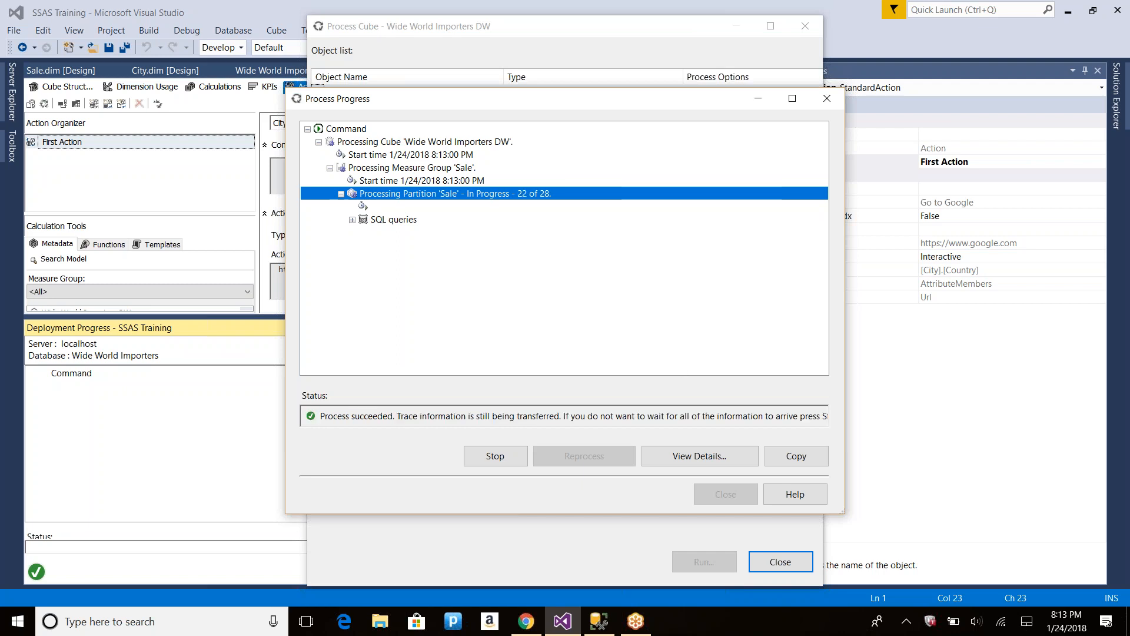
click(736, 496)
click(781, 562)
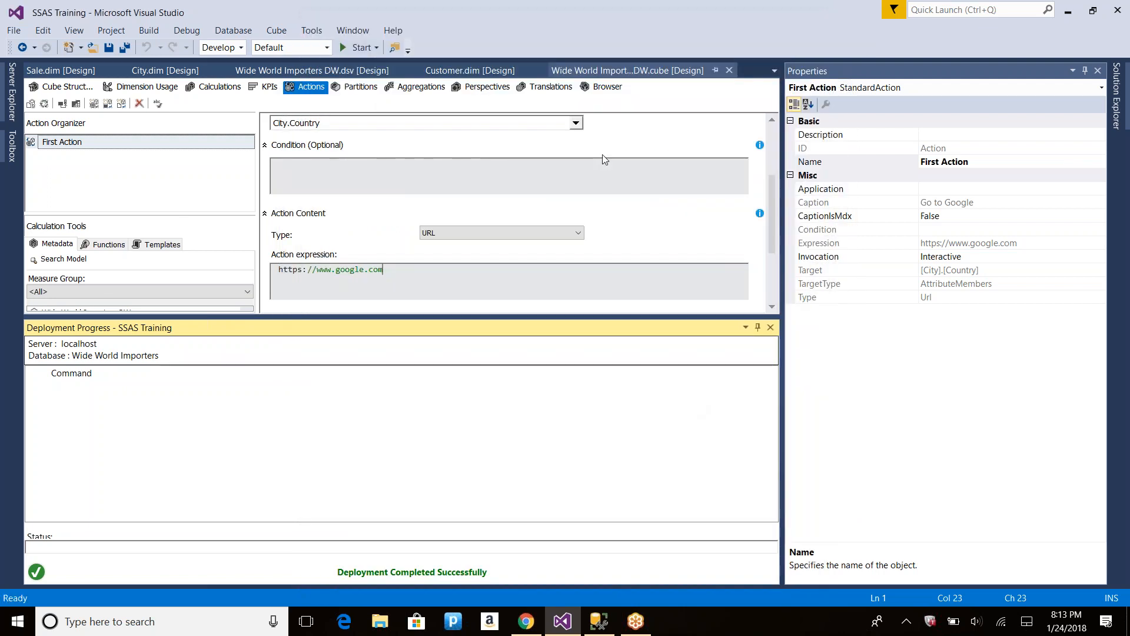
Step: Reconnect the cube browser to the reprocessed cube and add the City dimension's Country attribute to the query grid
click(605, 88)
click(770, 328)
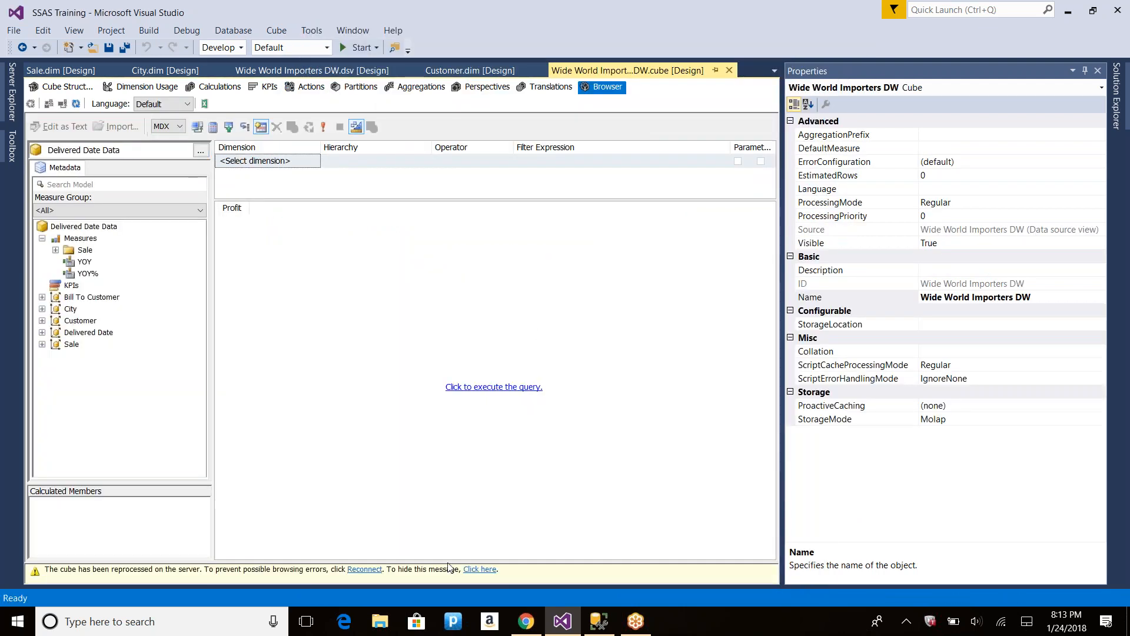
click(364, 570)
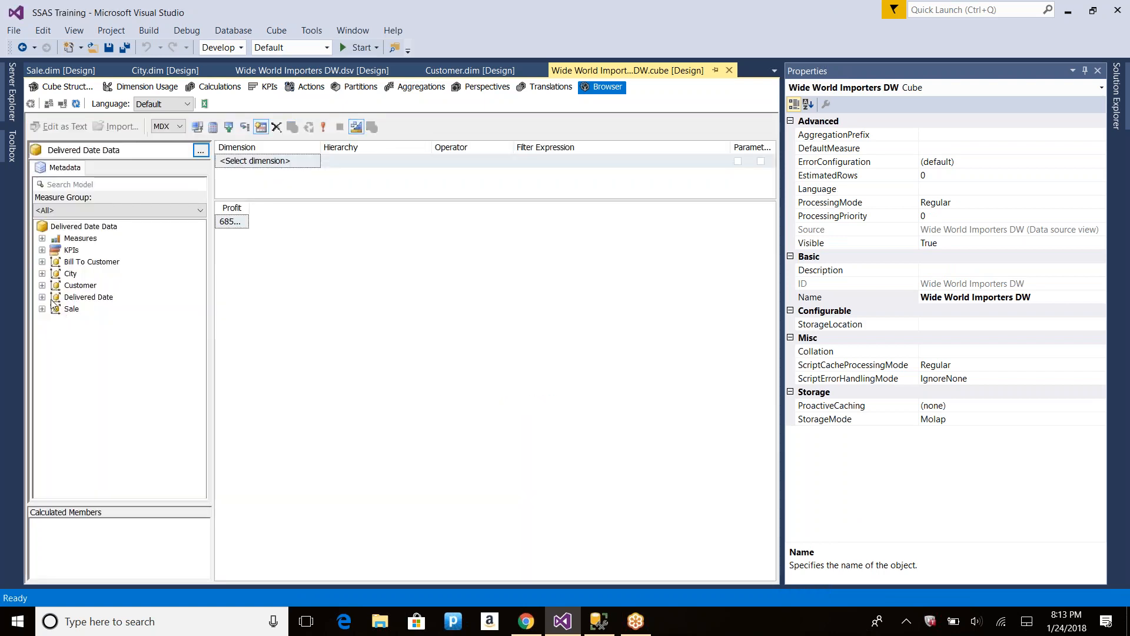
click(42, 274)
drag(94, 320, 232, 323)
click(466, 398)
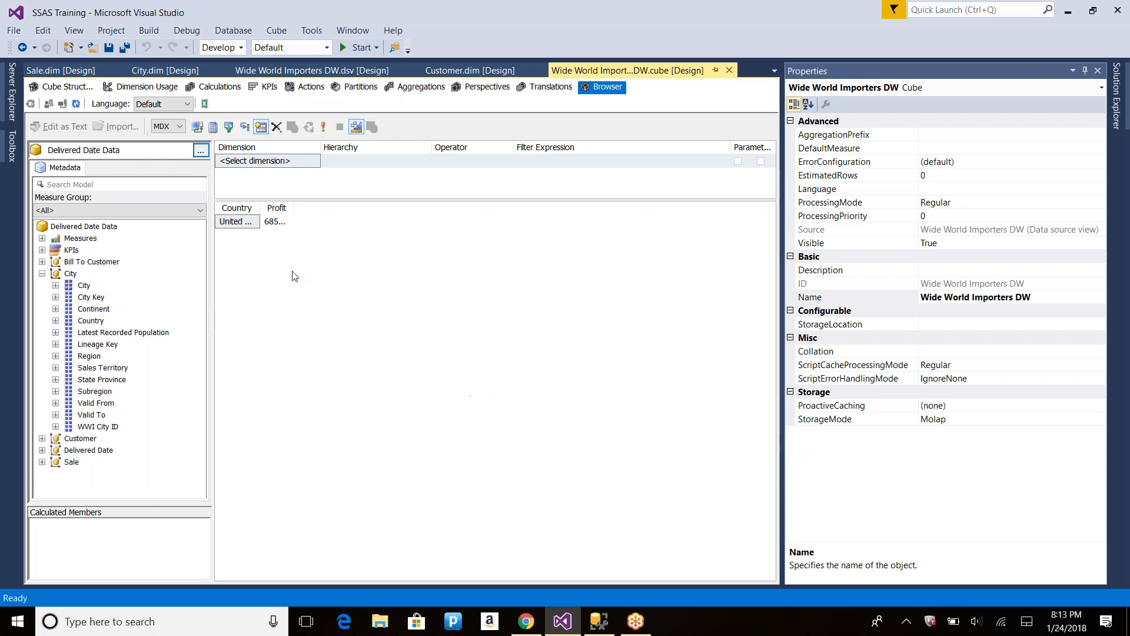
Step: Widen the Country column and check whether the United States member offers the action among its commands in the cube browser
click(237, 222)
right_click(237, 222)
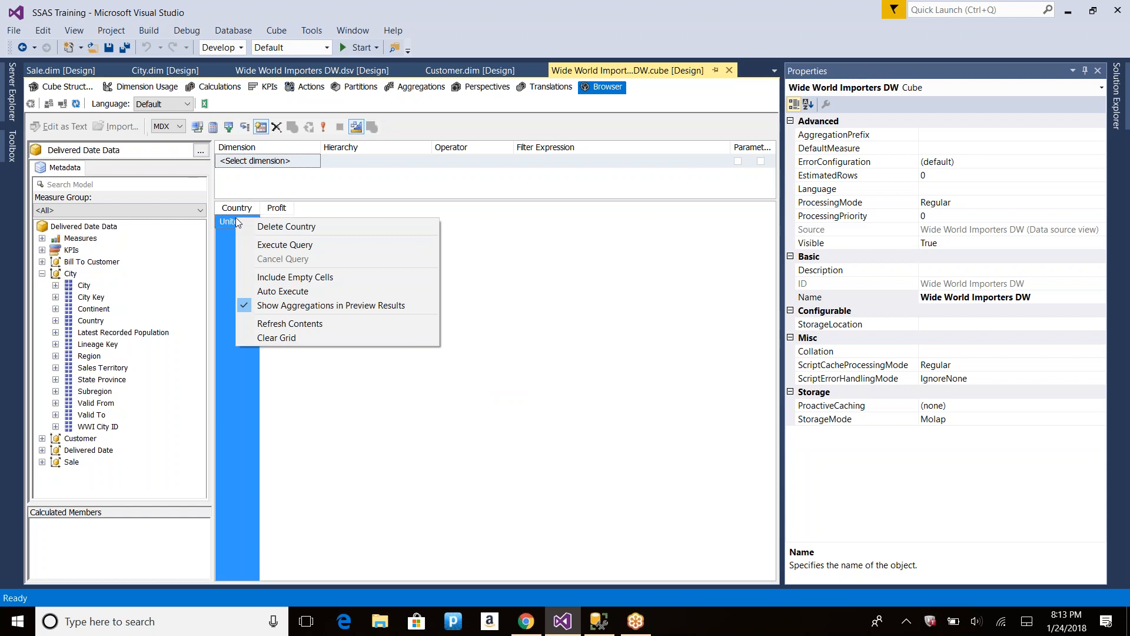
key(Escape)
right_click(246, 221)
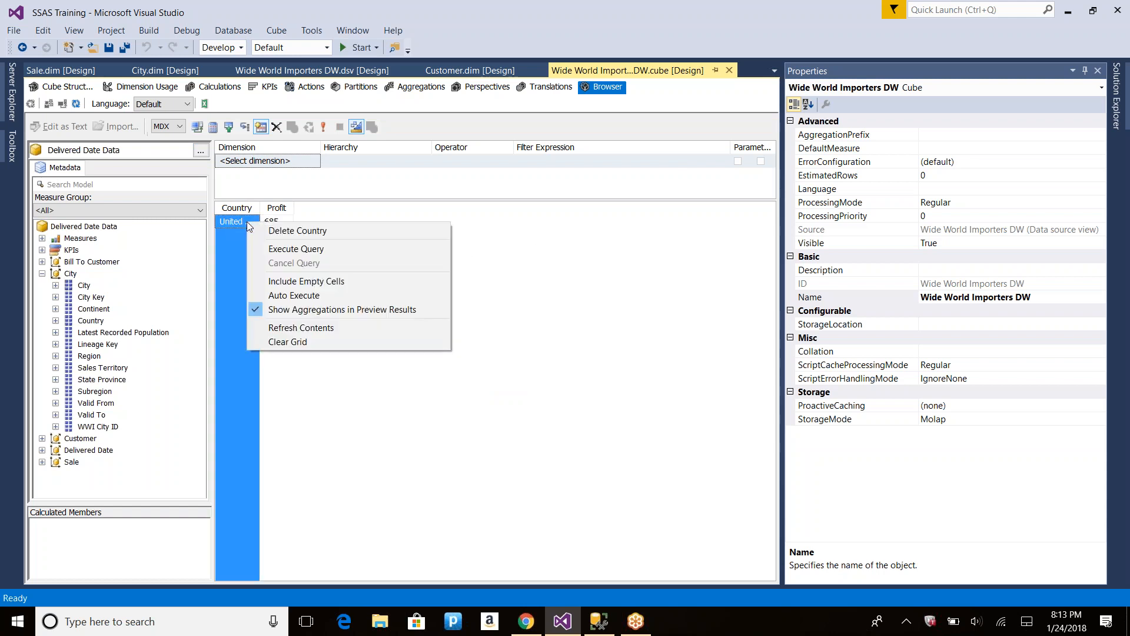
drag(260, 210, 383, 210)
right_click(336, 222)
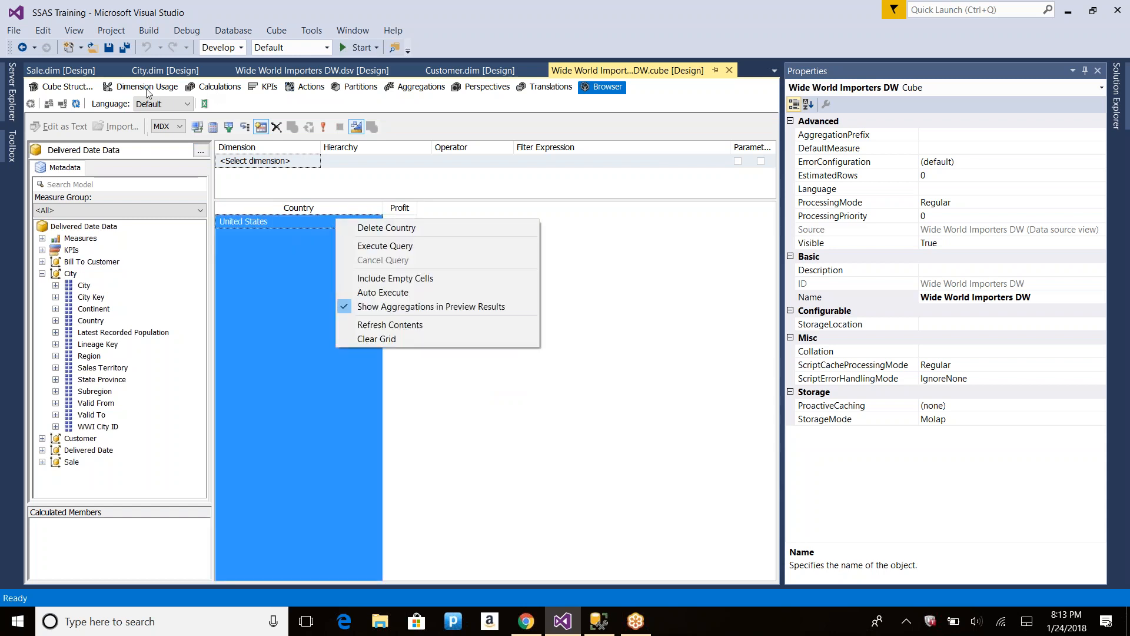
click(299, 87)
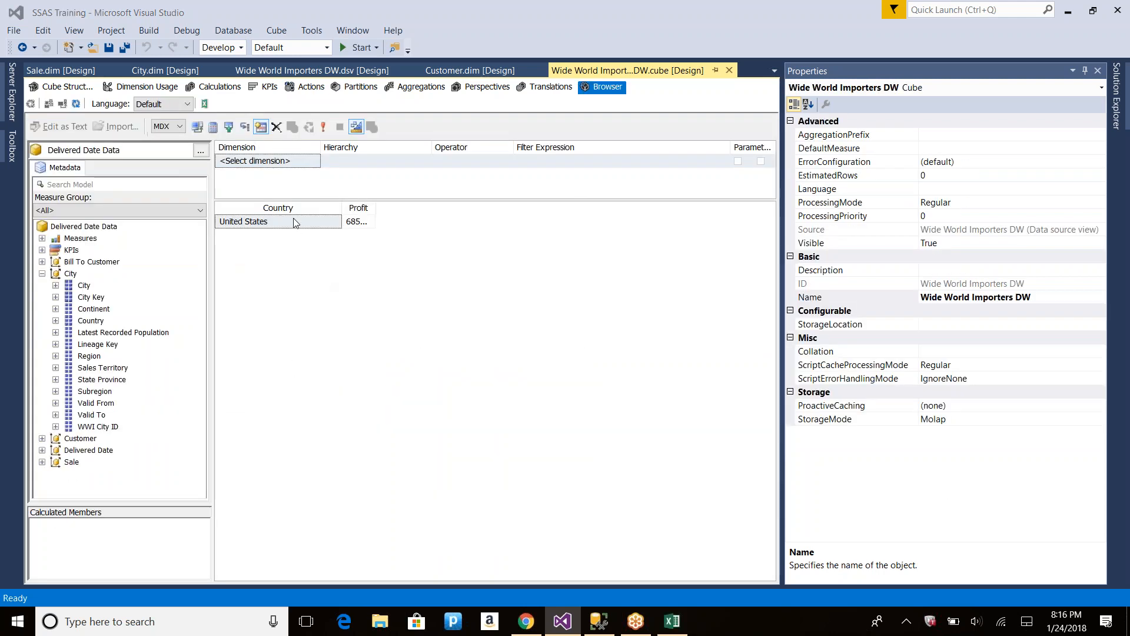
right_click(295, 223)
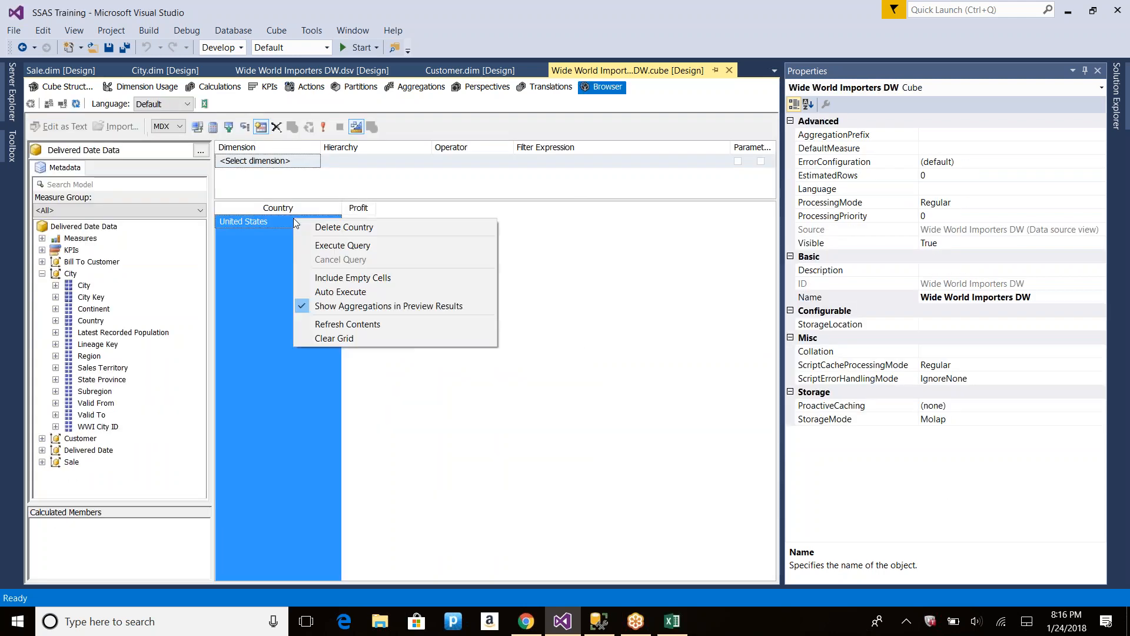
click(584, 513)
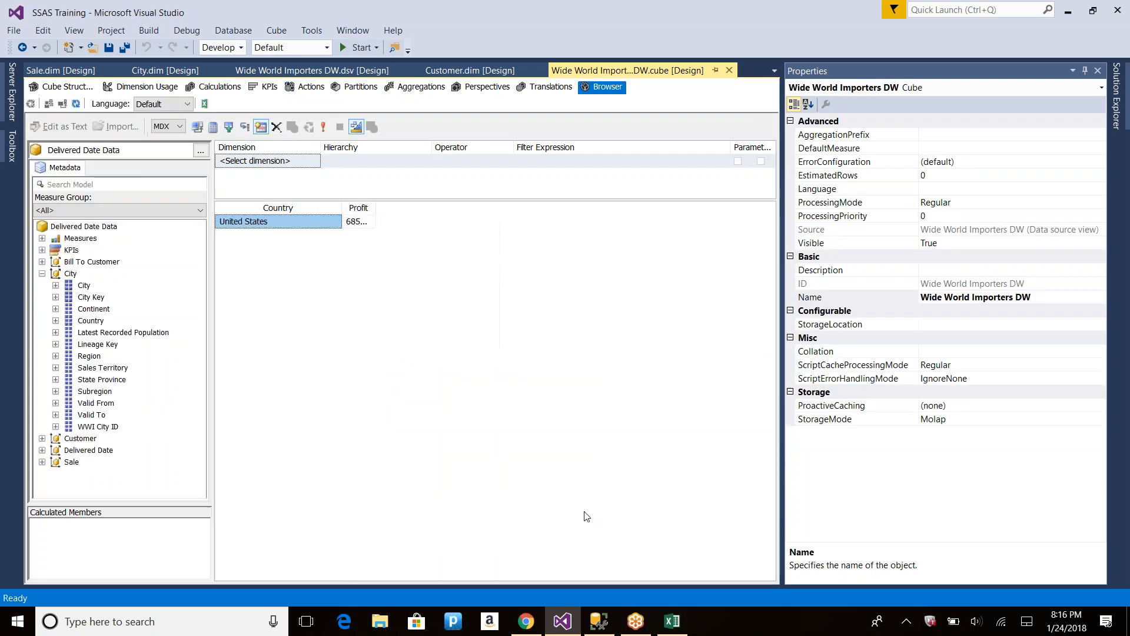
Step: Switch to Excel and run the Go to Google action on the United States row of the PivotTable
key(alt+Tab)
click(674, 623)
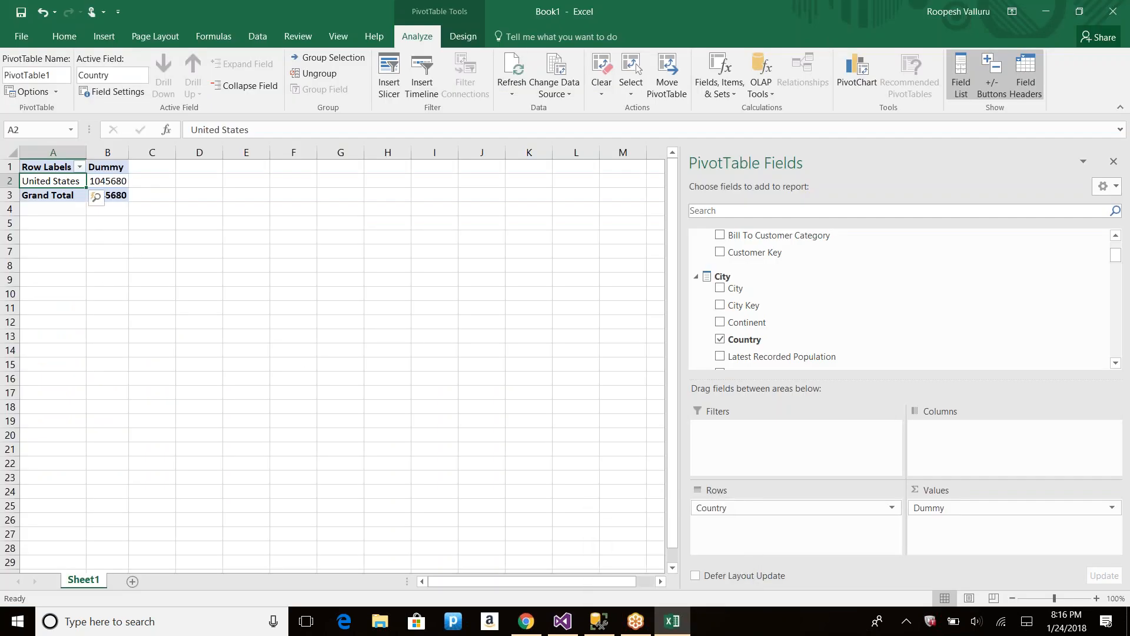
right_click(61, 182)
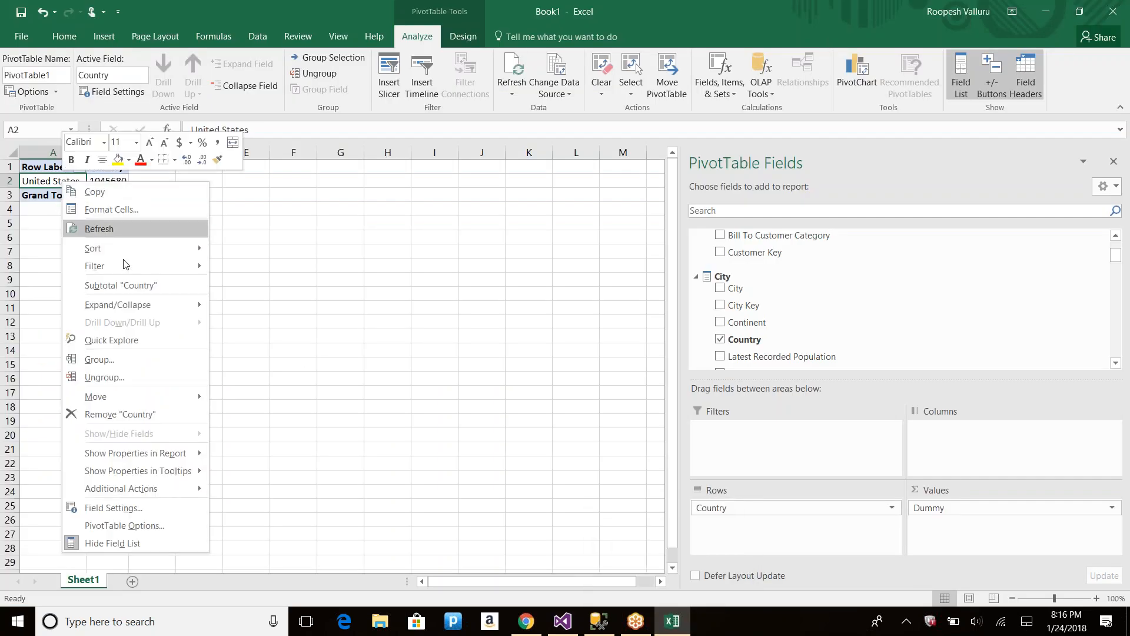
mouse_move(155, 495)
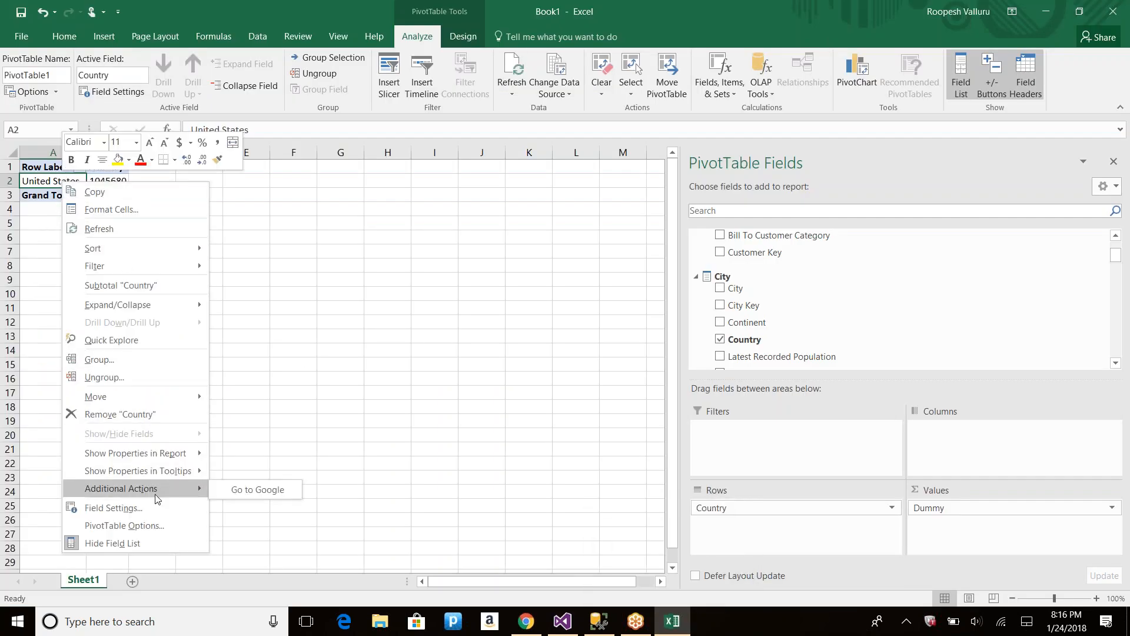
click(242, 493)
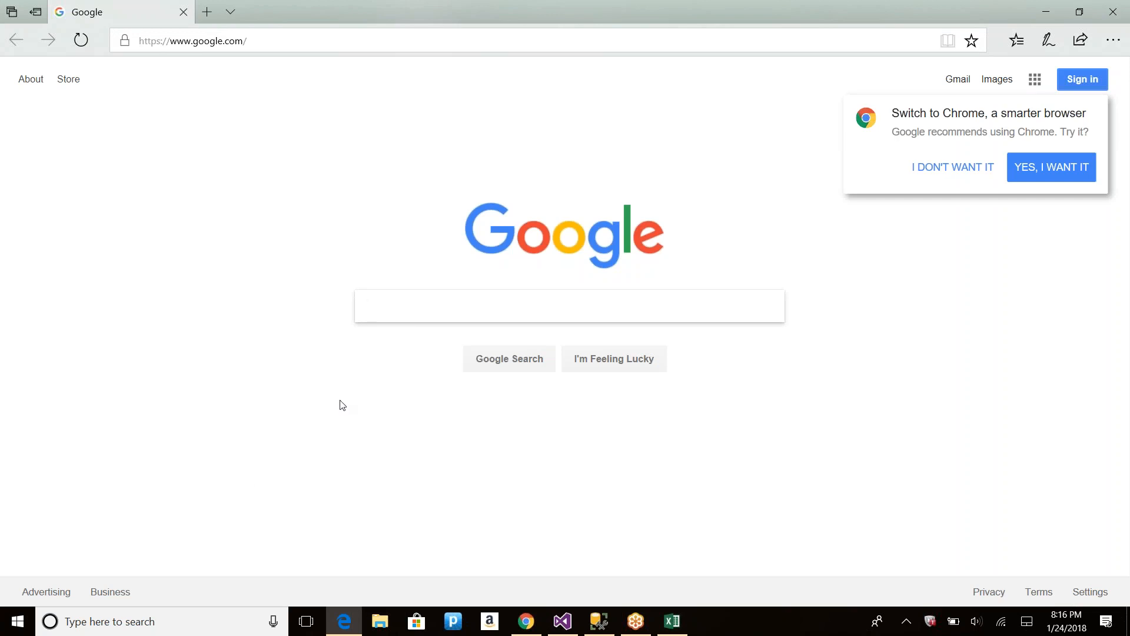
Step: Switch back to Visual Studio and review the quoted URL in First Action's action expression
key(alt+Tab)
key(alt+Tab)
key(alt+Tab)
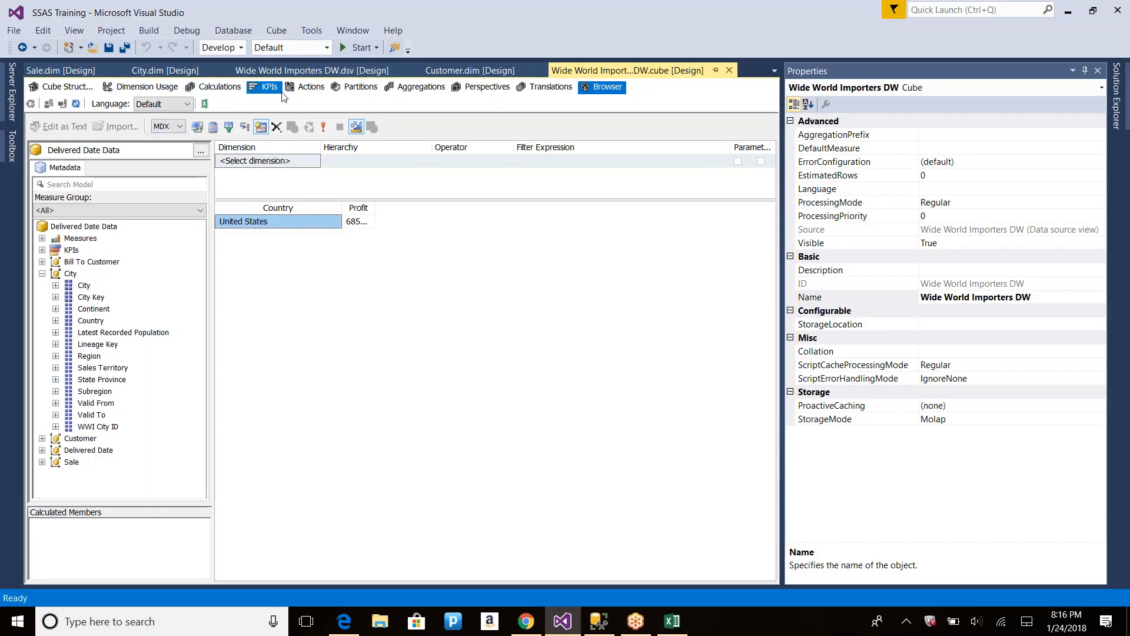
click(304, 88)
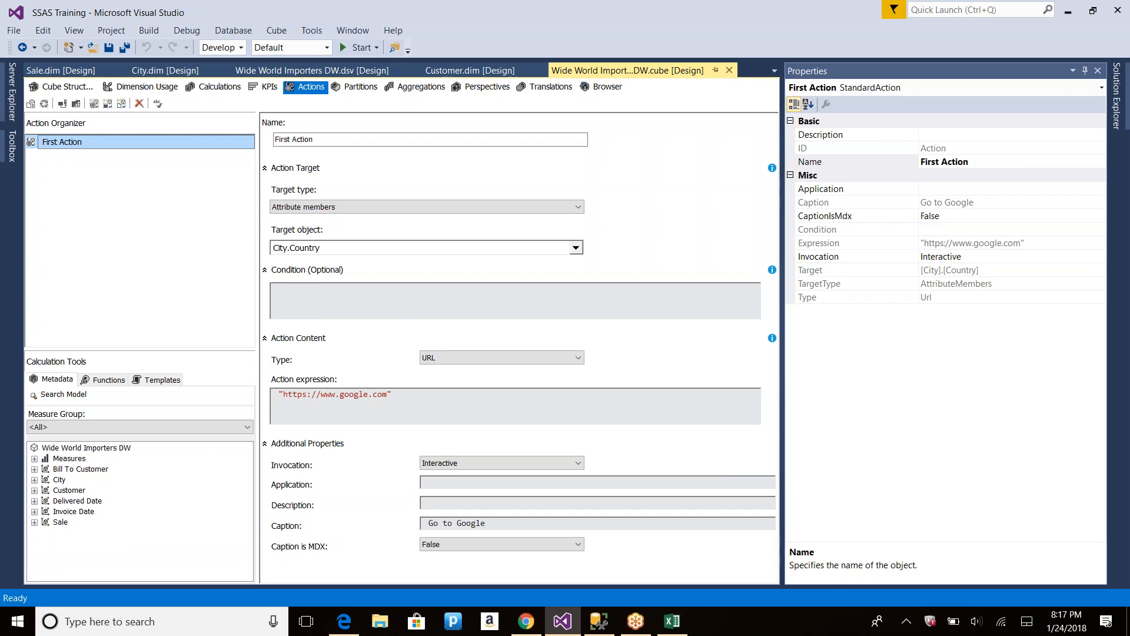
click(393, 394)
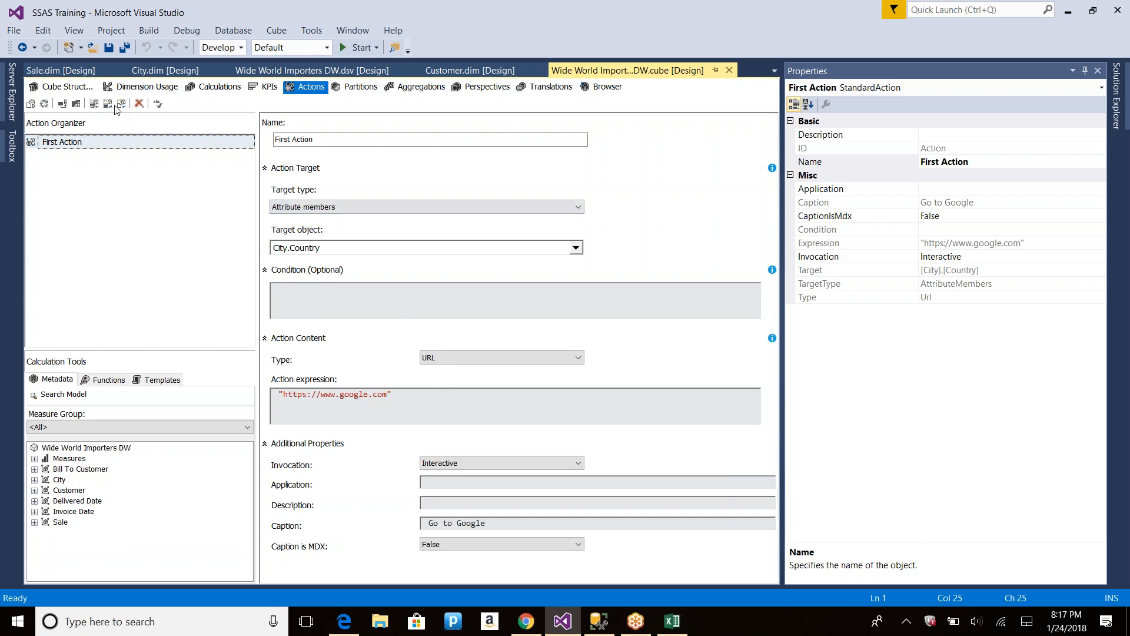
Step: Add a new action to the cube and name it SecondAction
click(93, 104)
click(311, 139)
key(Home)
text(Second)
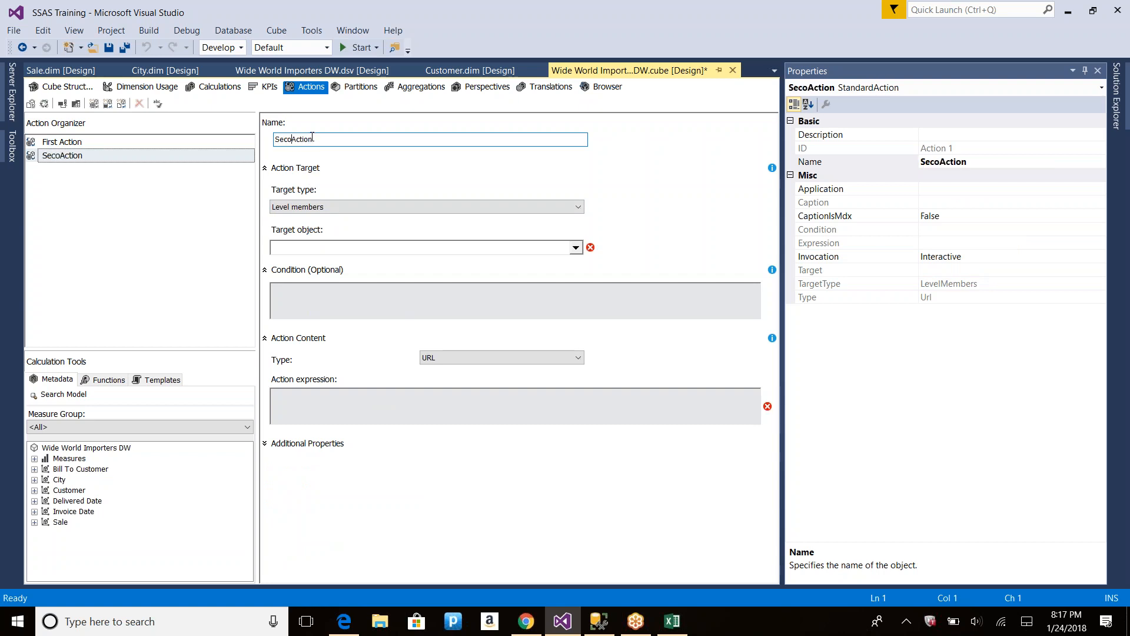
Step: Set the new action's target type to Attribute members and its target object to the City attribute of the City dimension
click(327, 206)
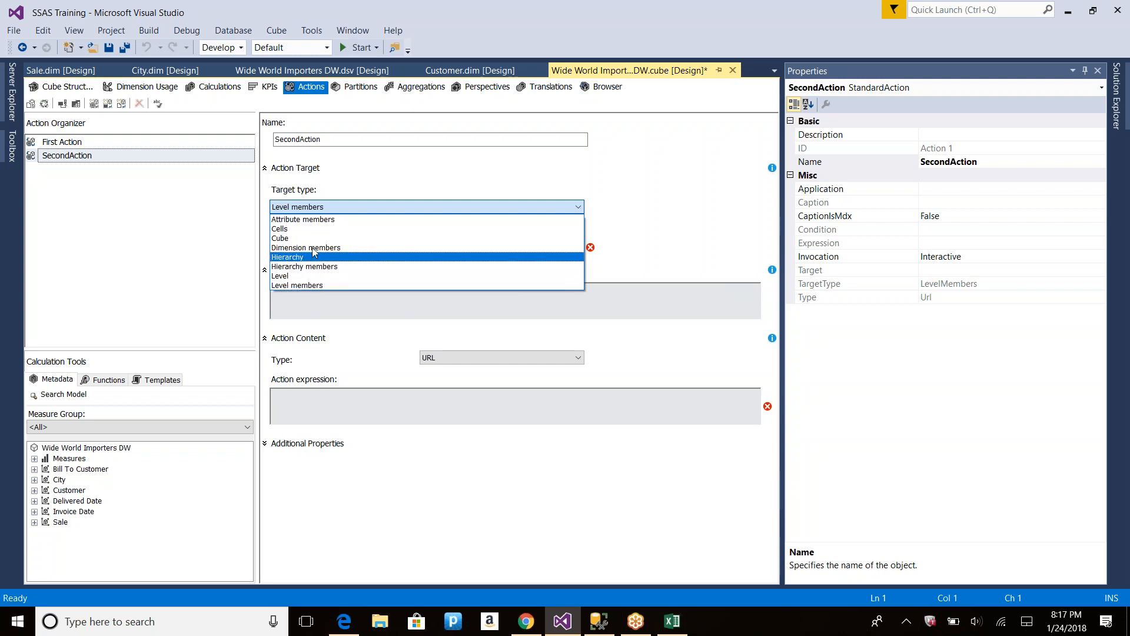
click(303, 219)
click(338, 249)
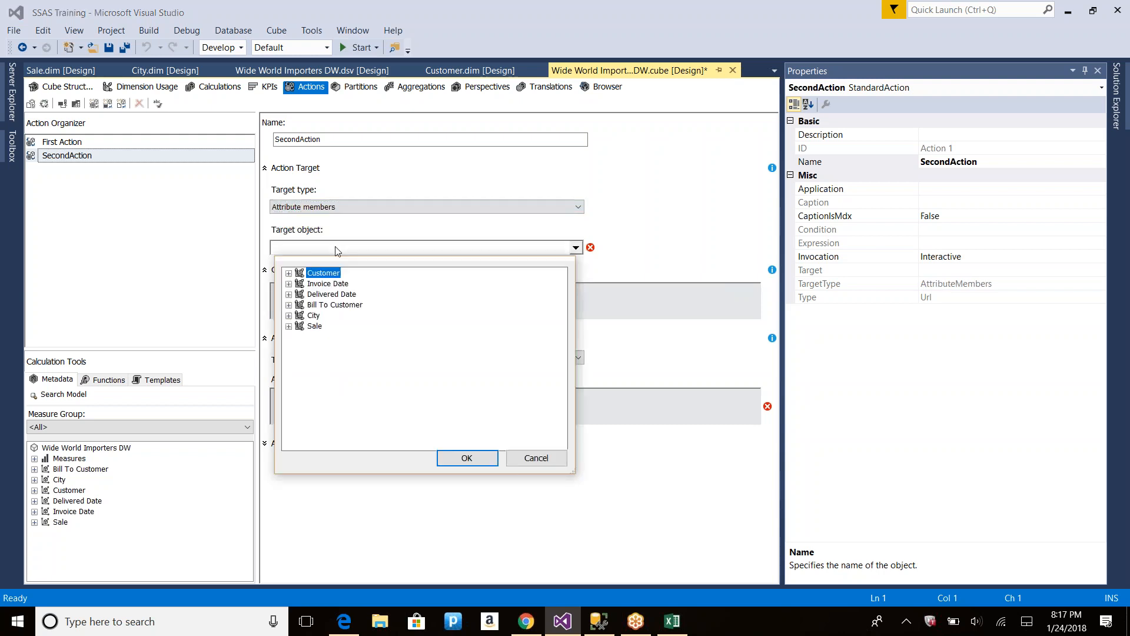
click(289, 316)
click(321, 337)
click(467, 458)
click(312, 311)
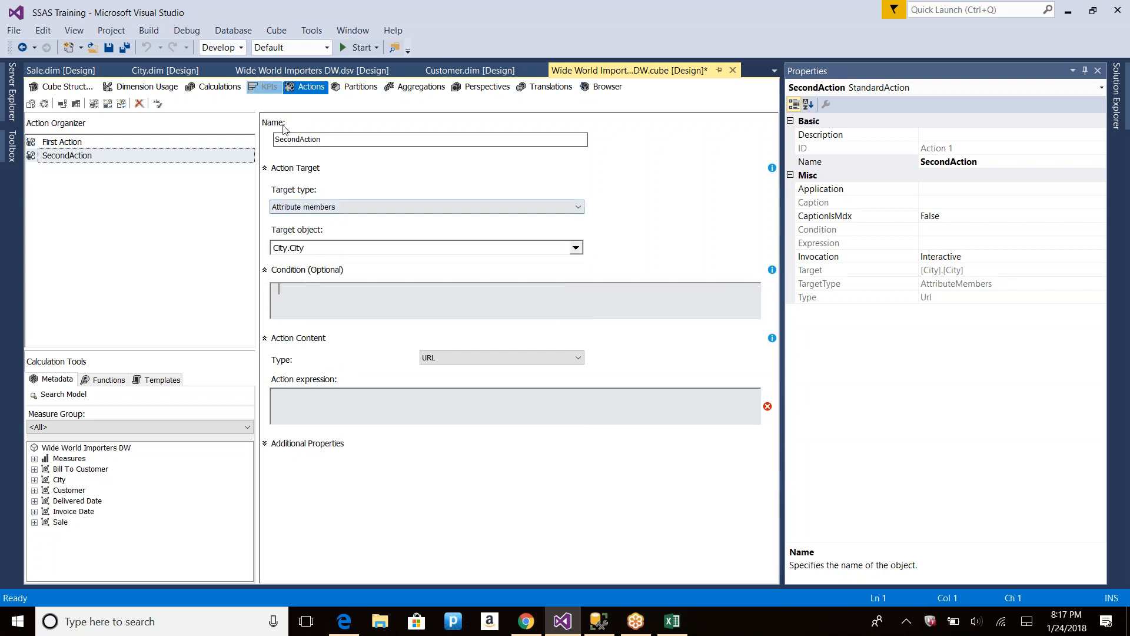
click(76, 144)
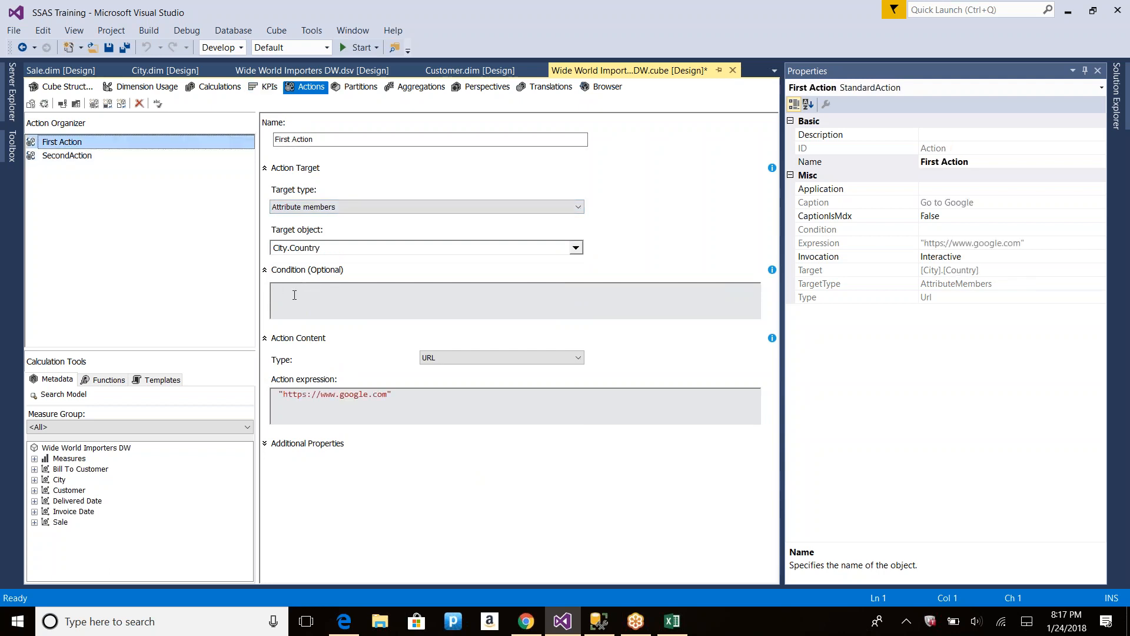
drag(406, 394, 279, 394)
key(ctrl+c)
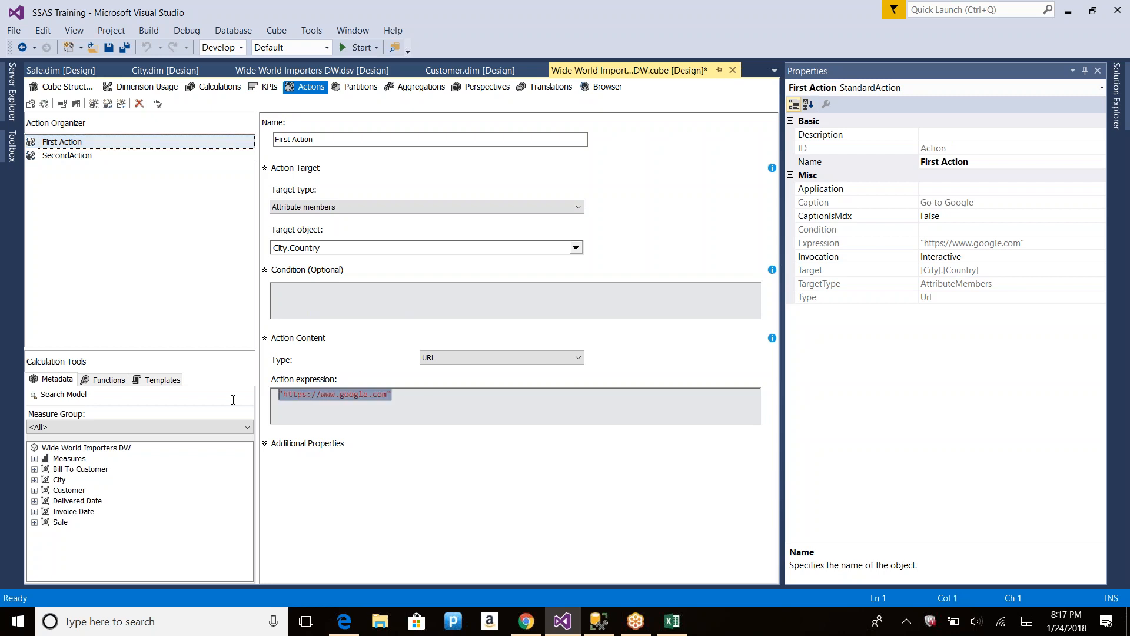
click(80, 156)
click(301, 140)
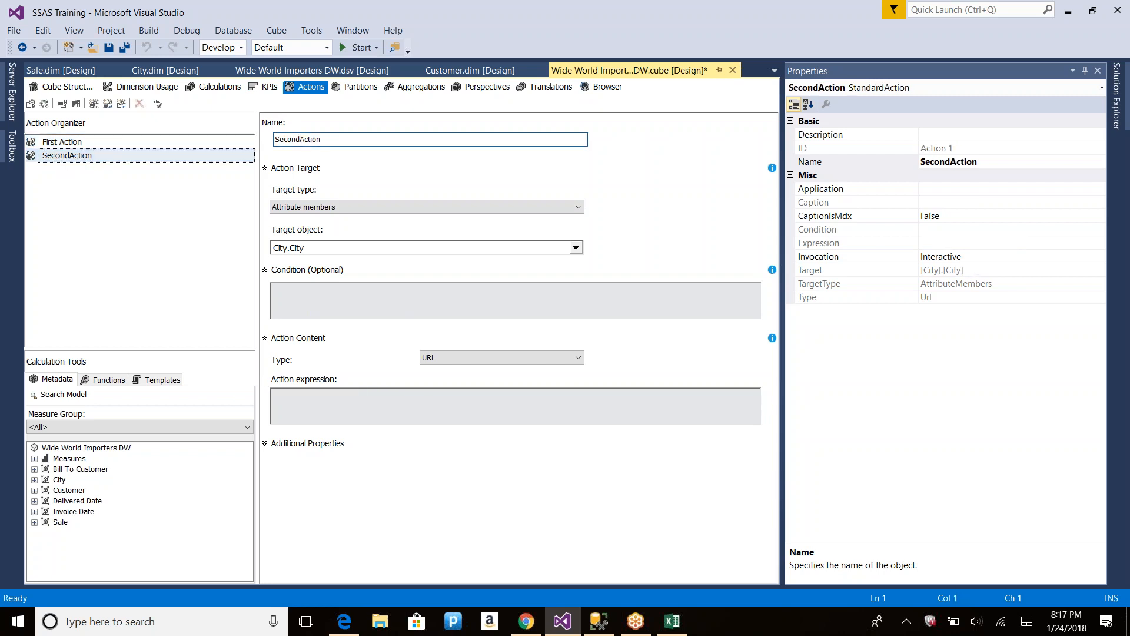
click(304, 394)
key(ctrl+v)
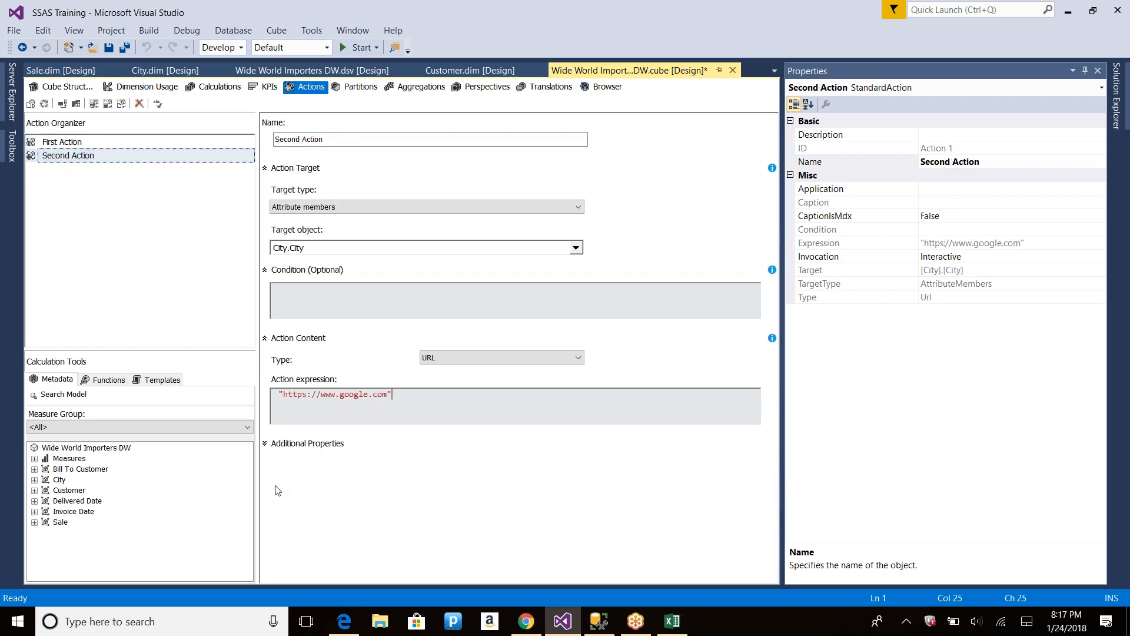
Step: Set Caption is MDX to True for Second Action and begin its caption expression with "Go to "+
click(267, 444)
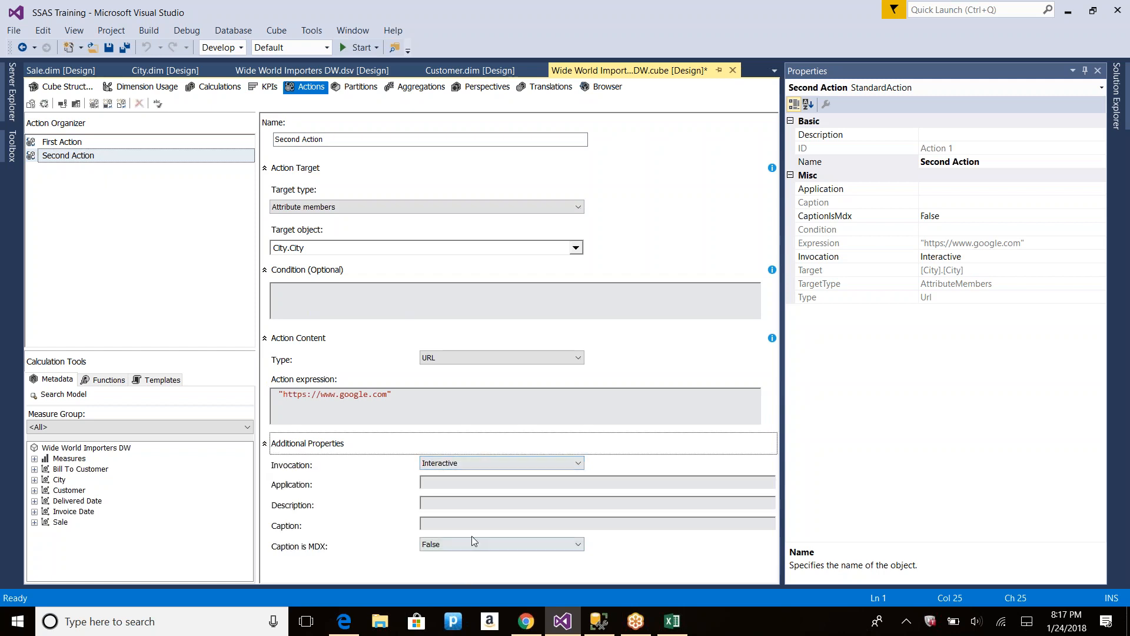
click(454, 543)
click(442, 558)
click(446, 518)
text("")
text(Go to )
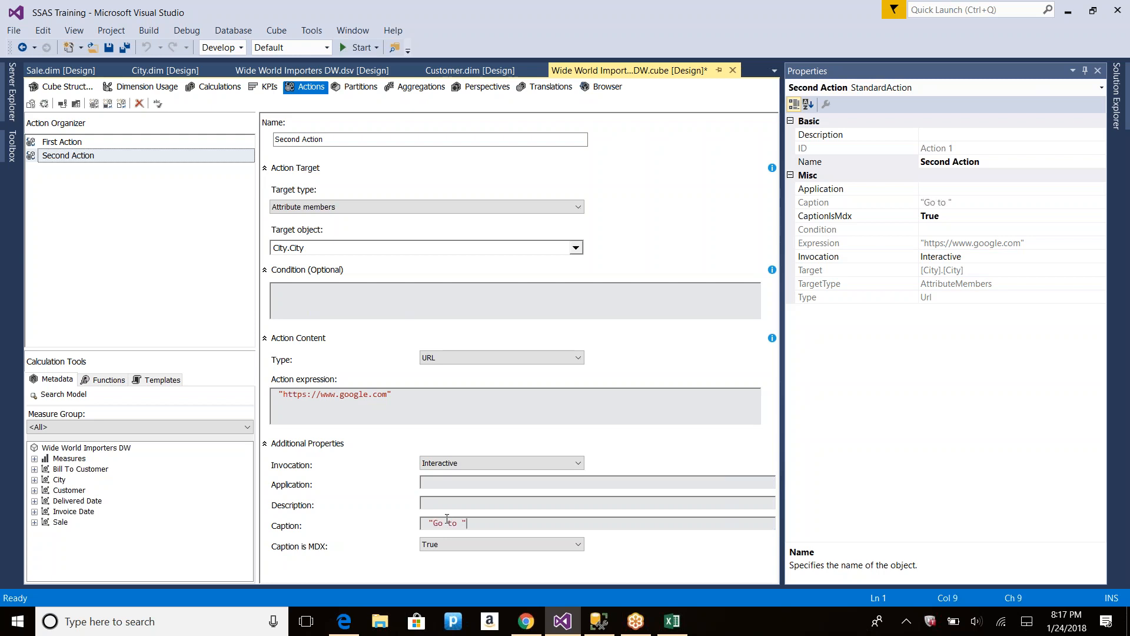
text(+)
click(469, 525)
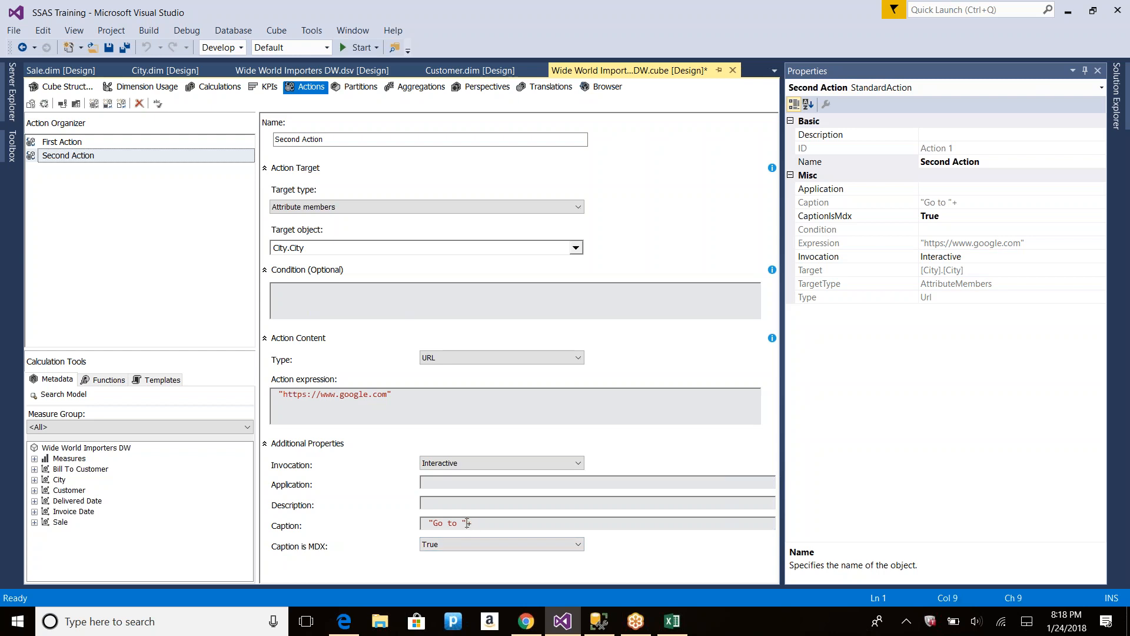
Step: Complete the caption expression as "Go to "+ [City].[City].Currentmember.Name, inserting the City attribute from the cube metadata
click(35, 479)
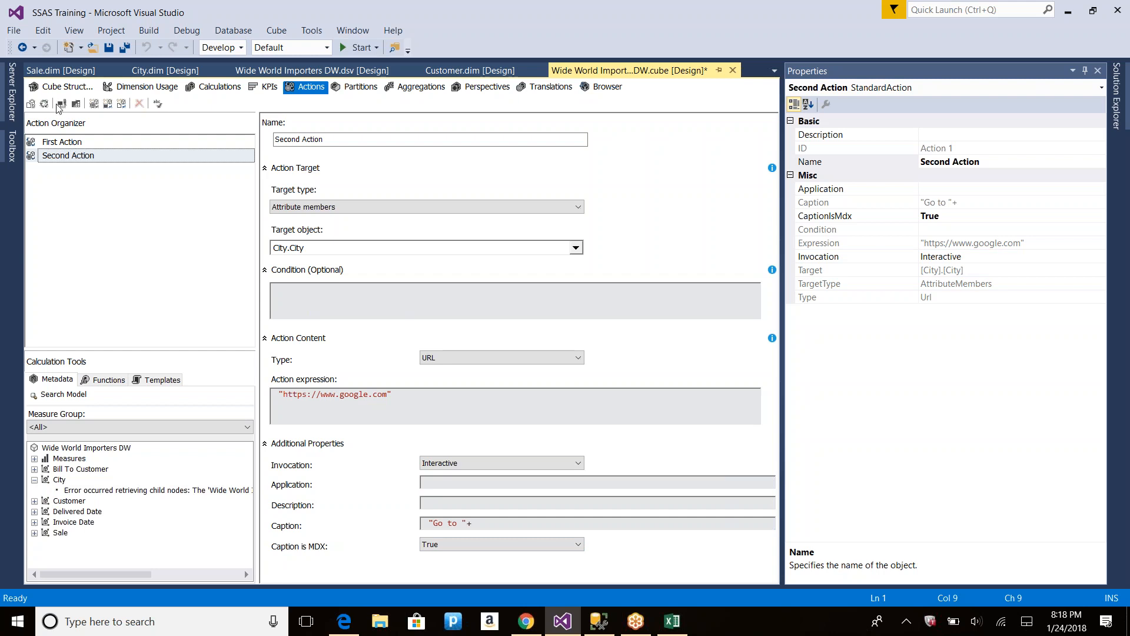
click(46, 490)
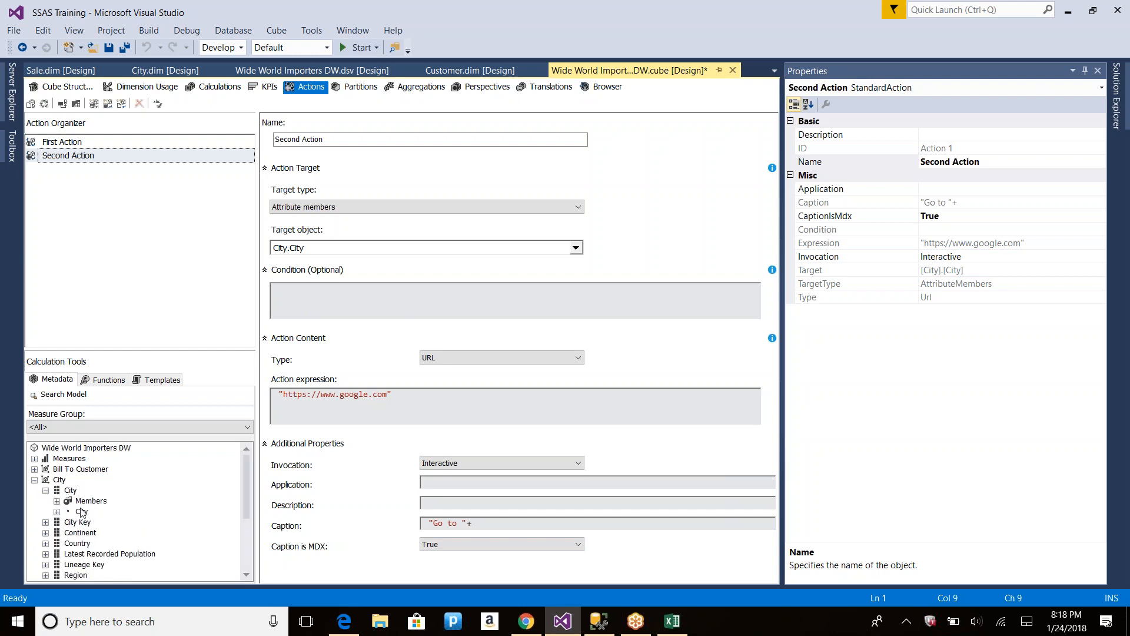
drag(157, 499, 524, 521)
click(545, 523)
text(.C)
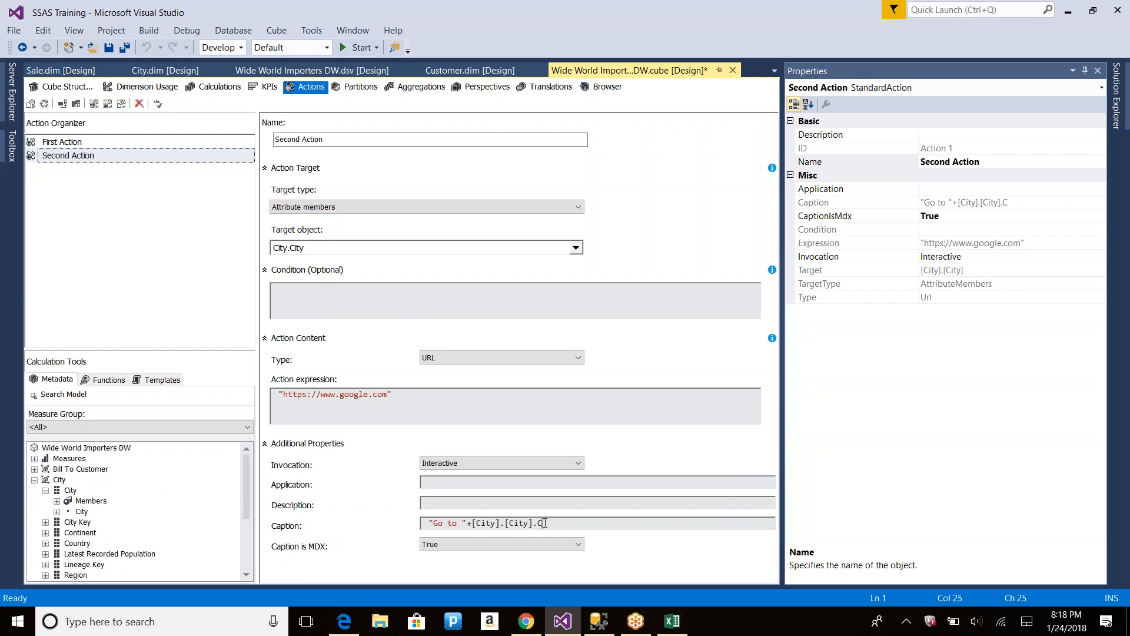
text(urrentmember.Name)
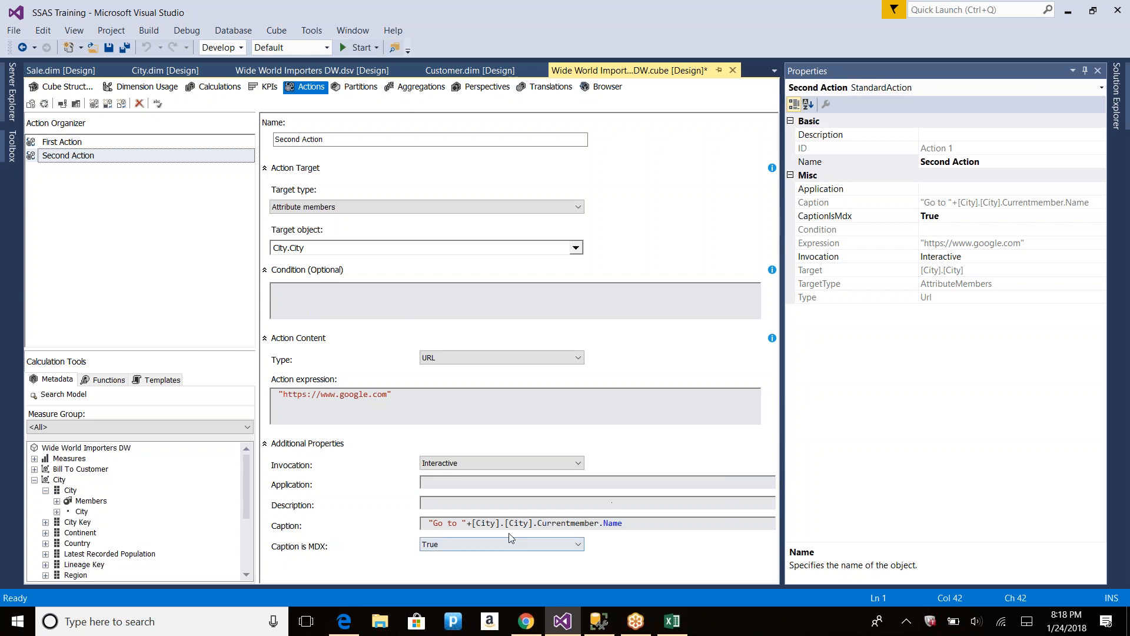
click(472, 522)
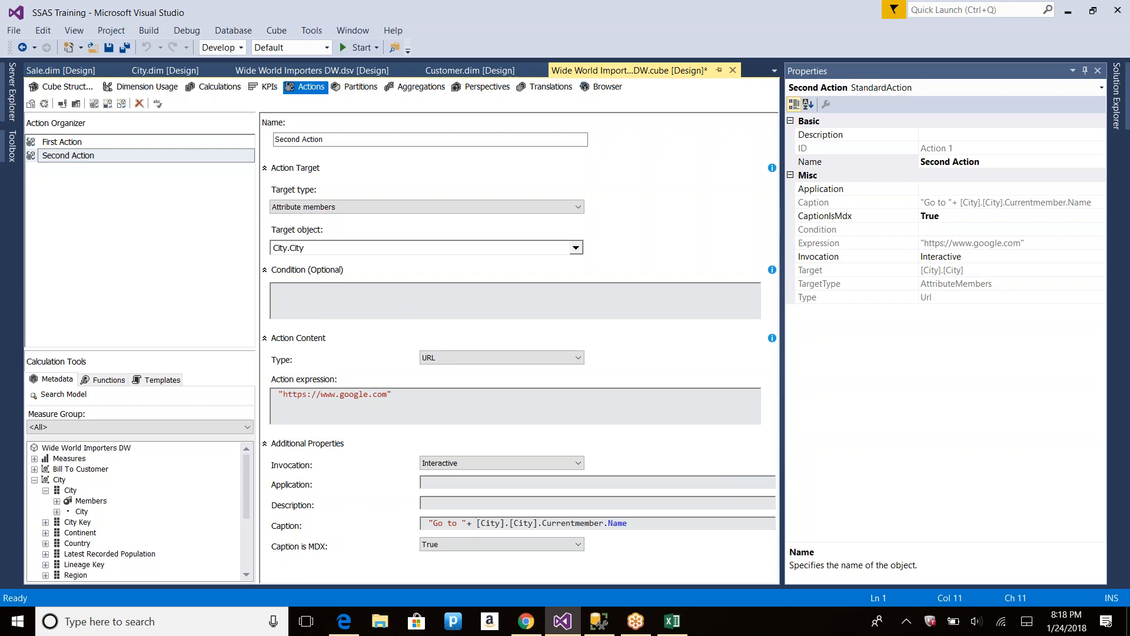
Step: Save the cube, build and deploy the project, and close the Process Cube dialog
key(ctrl+s)
click(44, 104)
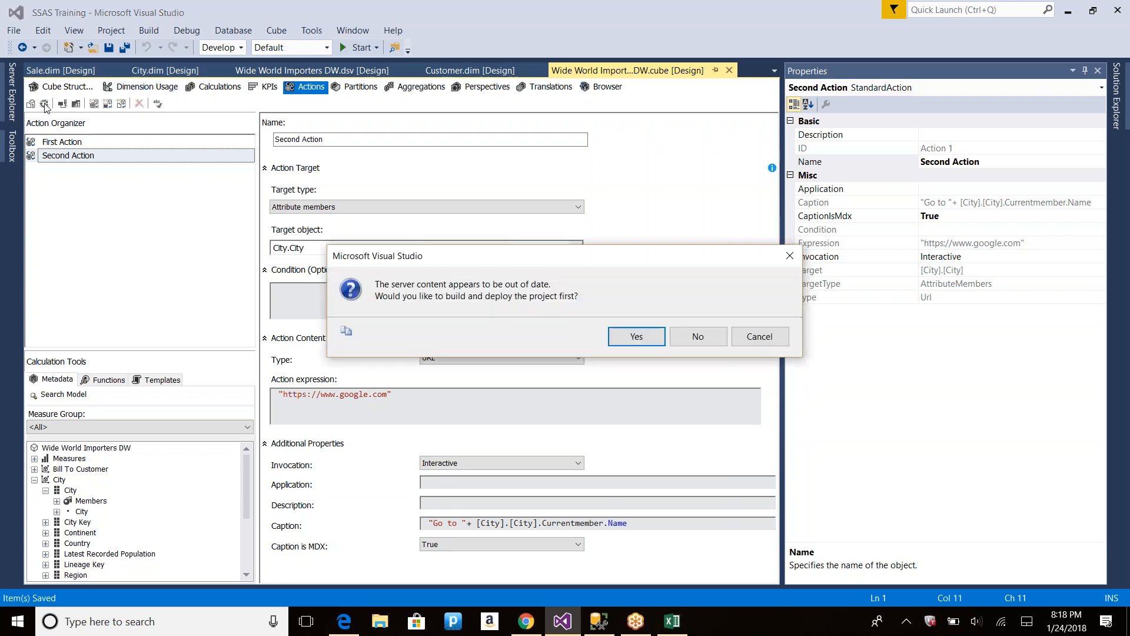
key(Return)
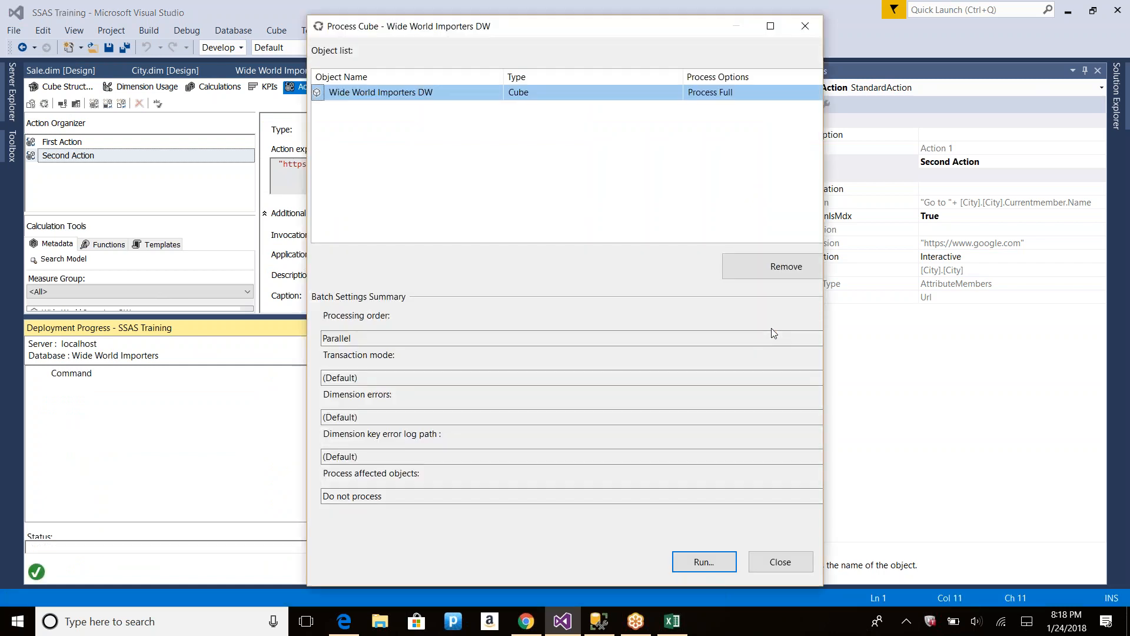
click(788, 562)
Step: Switch to Excel, add the City field to the PivotTable rows, and run the Go to Andrix action on the Andrix row
click(672, 621)
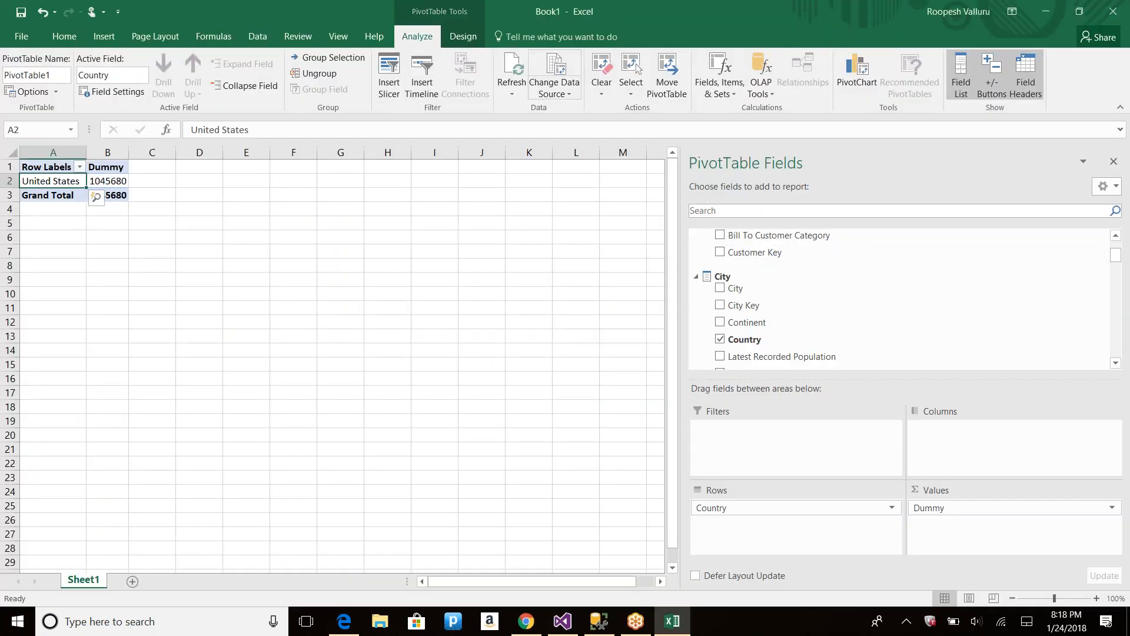
click(720, 288)
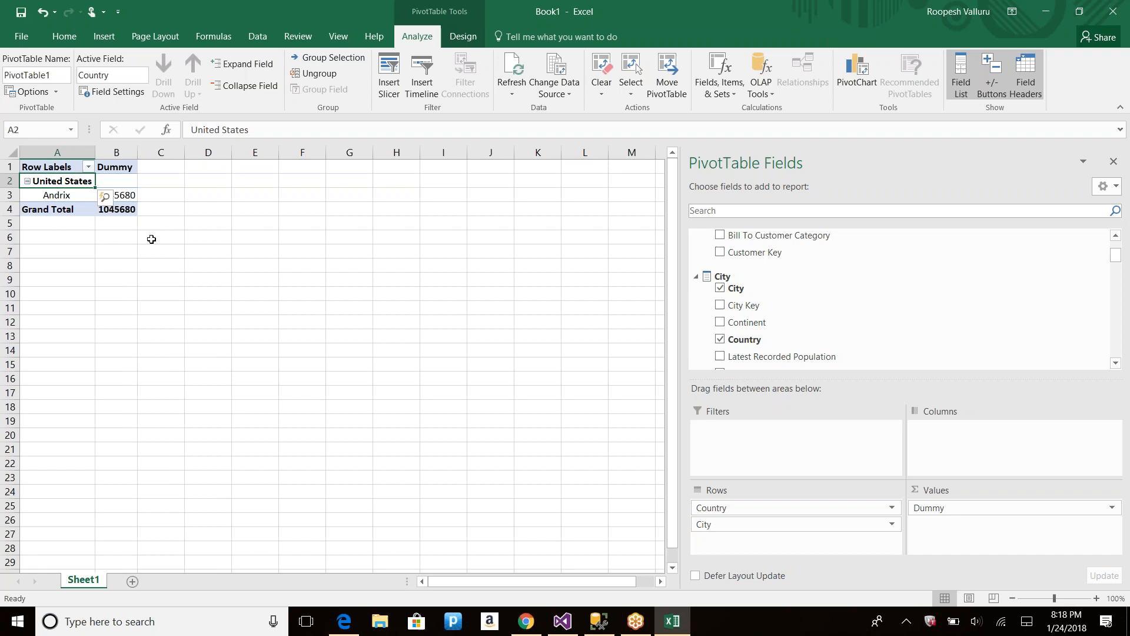
right_click(71, 195)
mouse_move(158, 502)
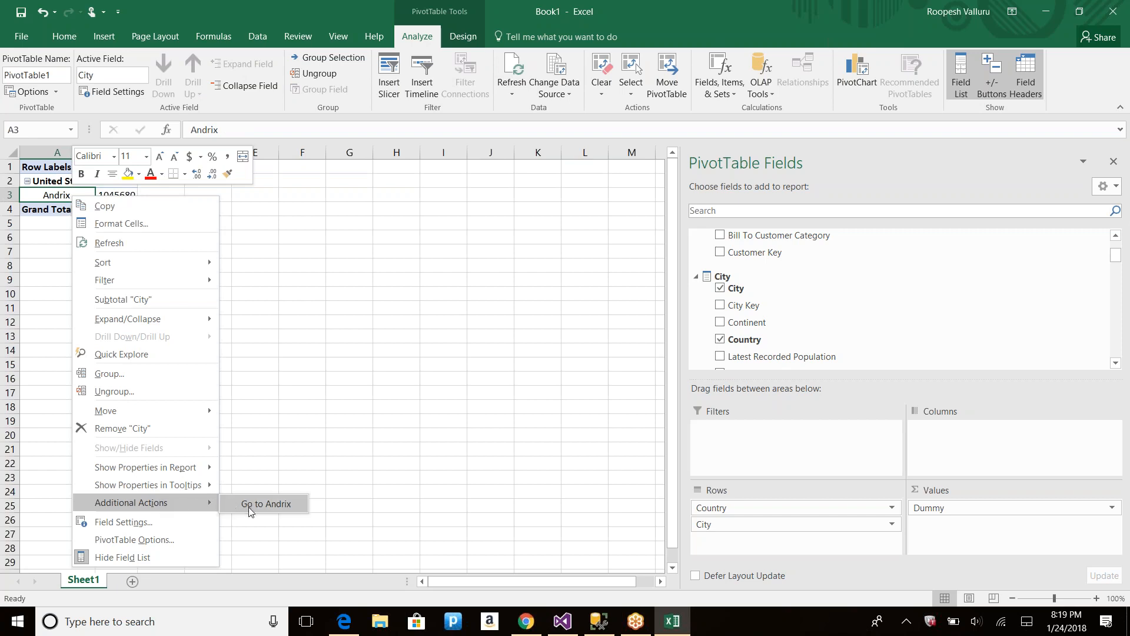
click(281, 506)
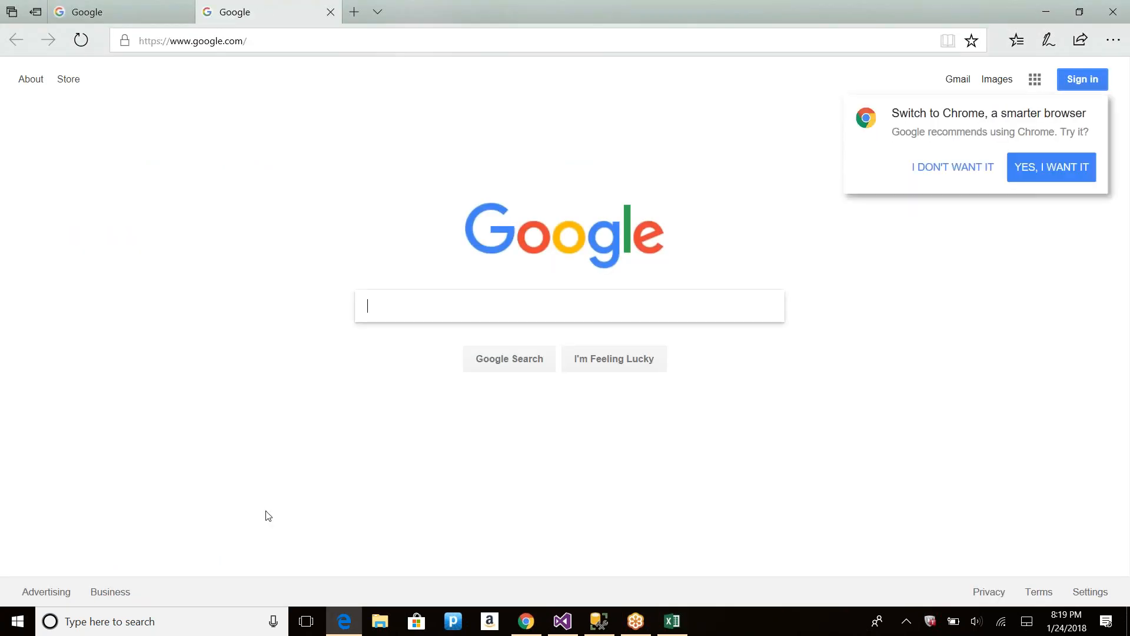
Step: Return to Excel and check which additional actions the United States row offers
key(alt+Tab)
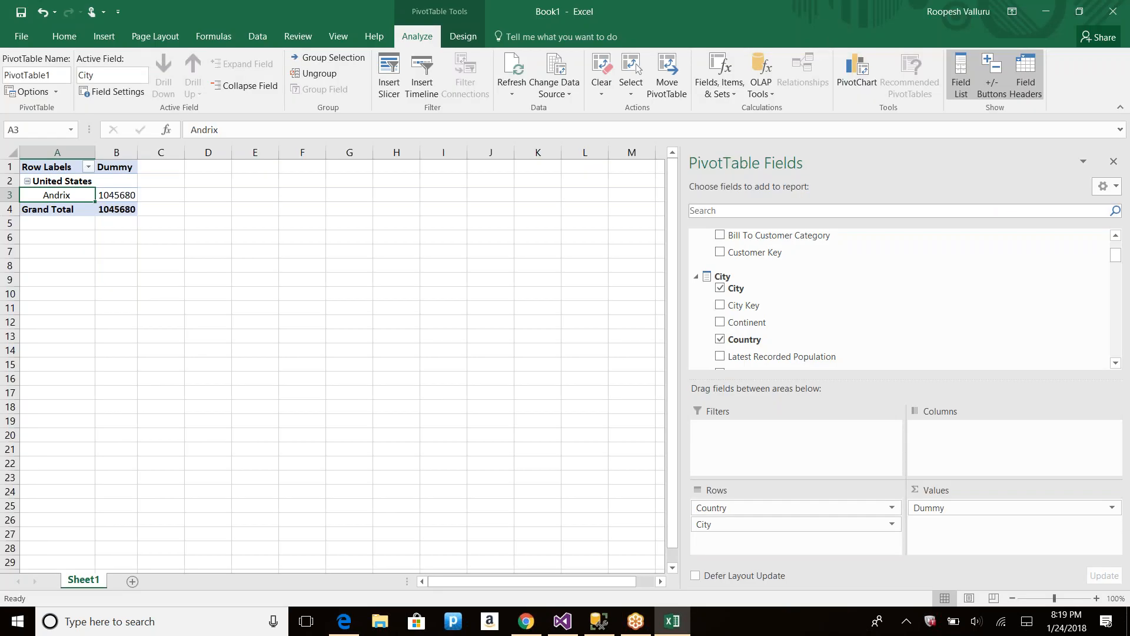
right_click(77, 180)
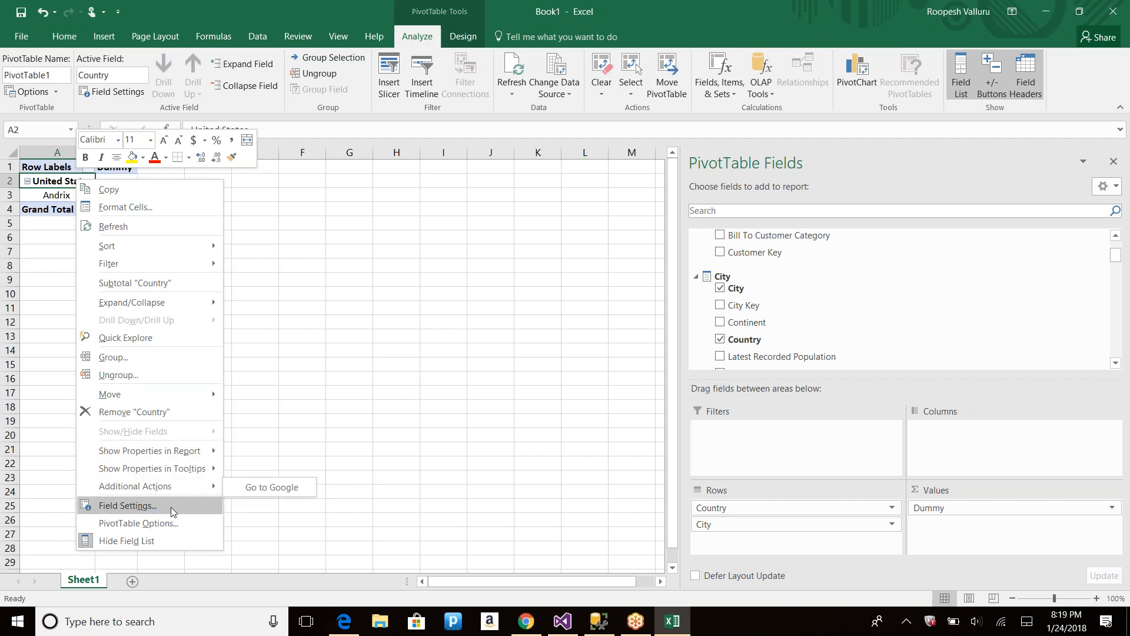
click(371, 233)
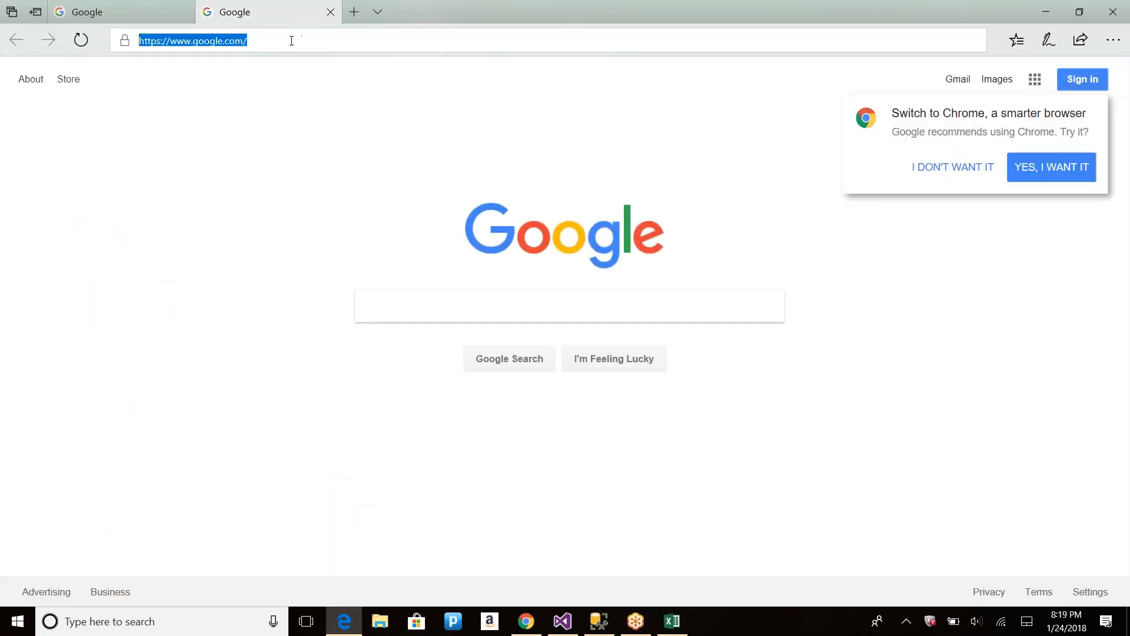
Step: Switch to the Edge browser and search Google for "andrix"
click(291, 40)
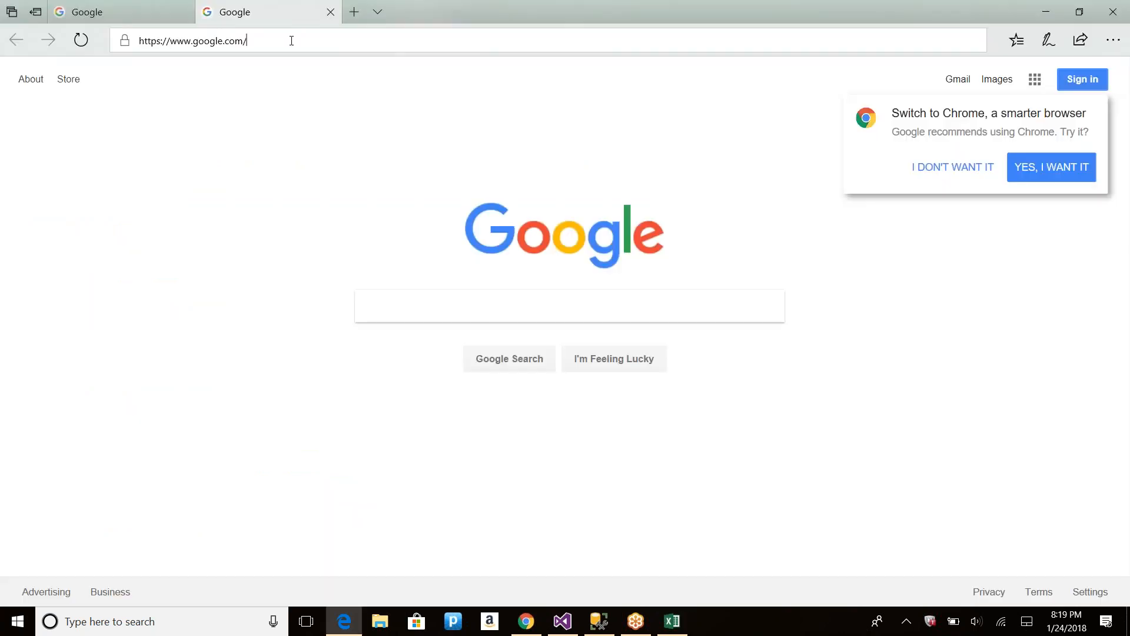
click(388, 302)
text(andrix)
key(Return)
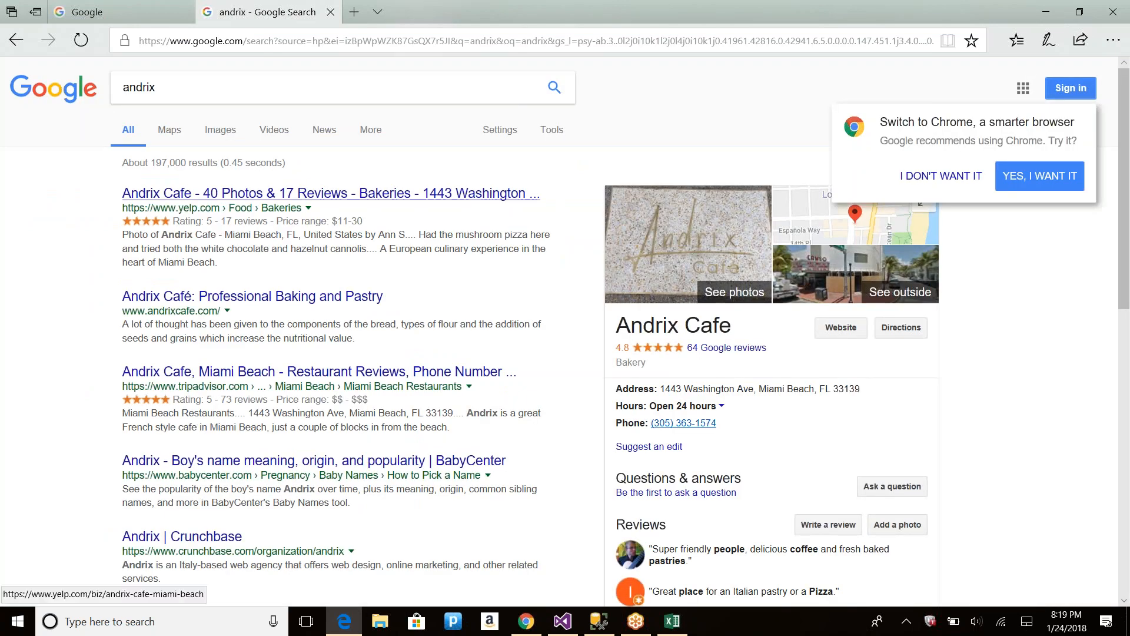
Step: Search Bing for "maps bing" and open the Google Maps result
click(202, 38)
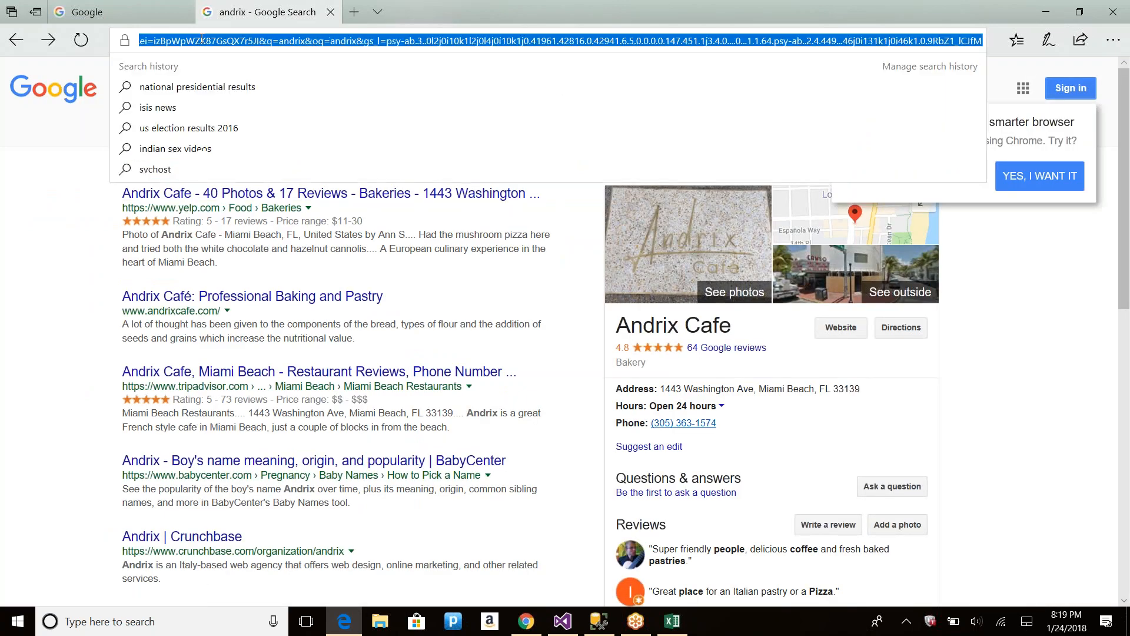
text(maps)
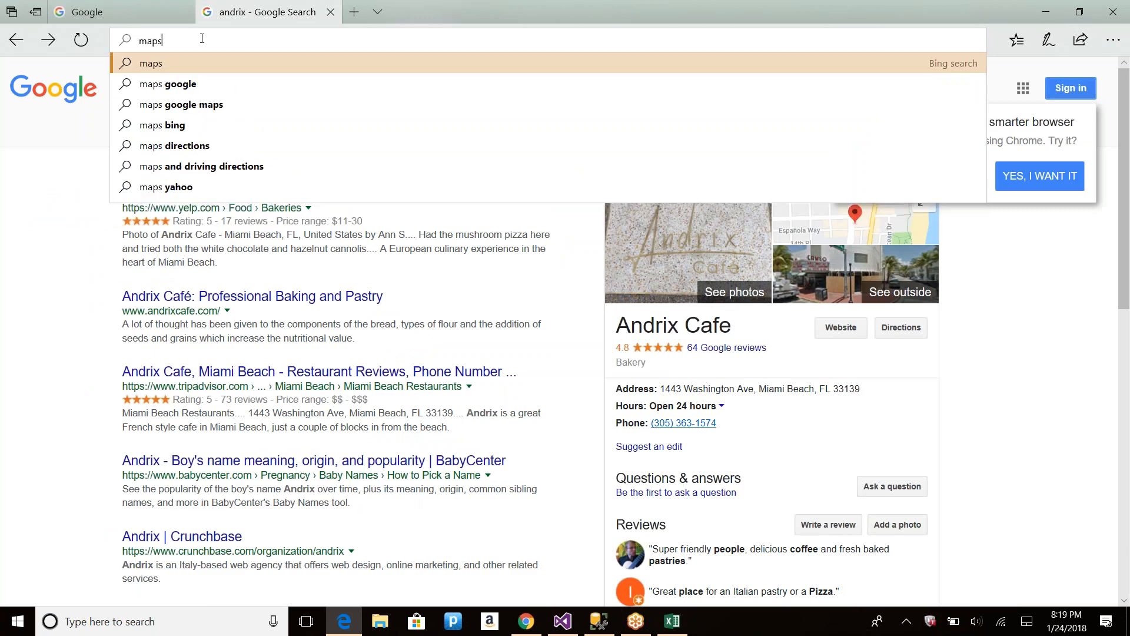
key(Down)
key(Down)
key(Down)
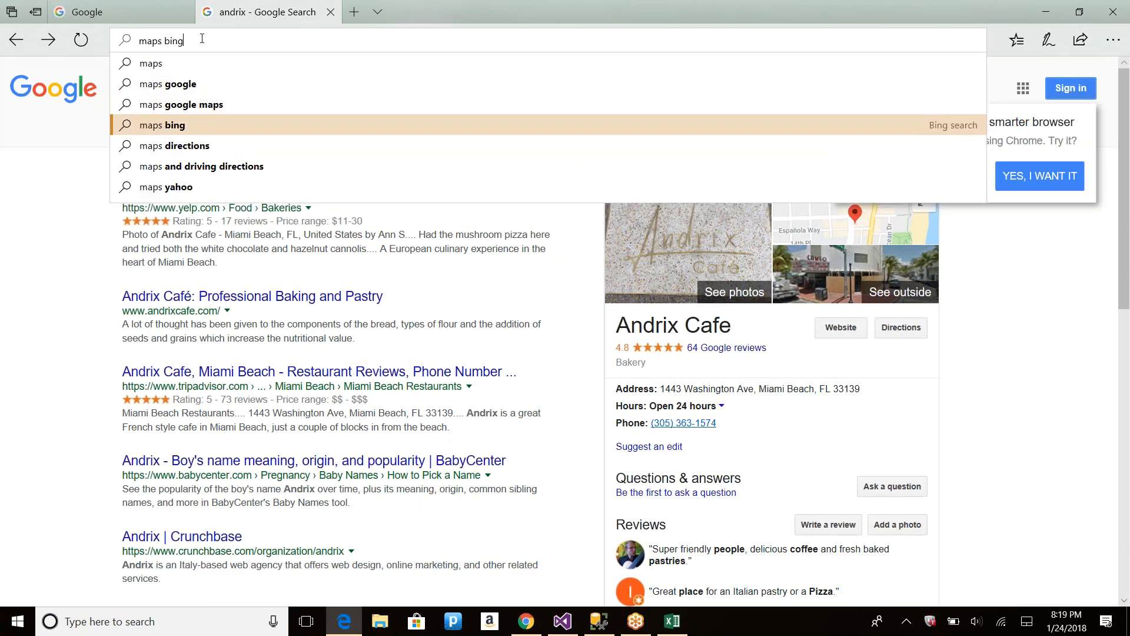
key(Return)
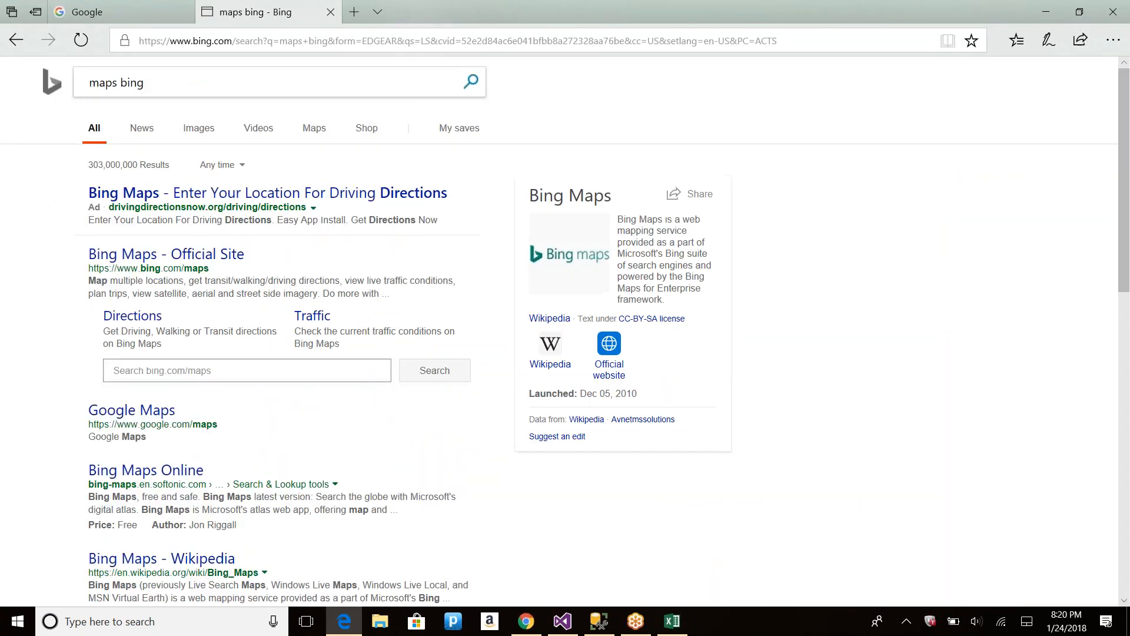
click(146, 413)
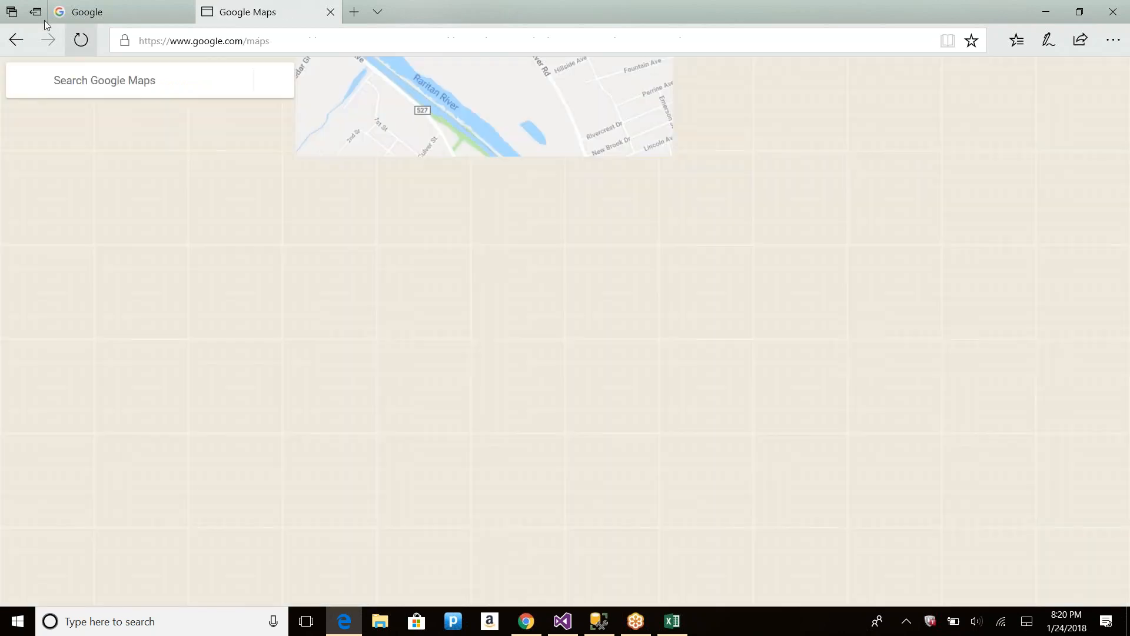
Step: Search Google Maps for "andrix" and choose the suggested place Andrix, CO
click(171, 86)
text(andrix)
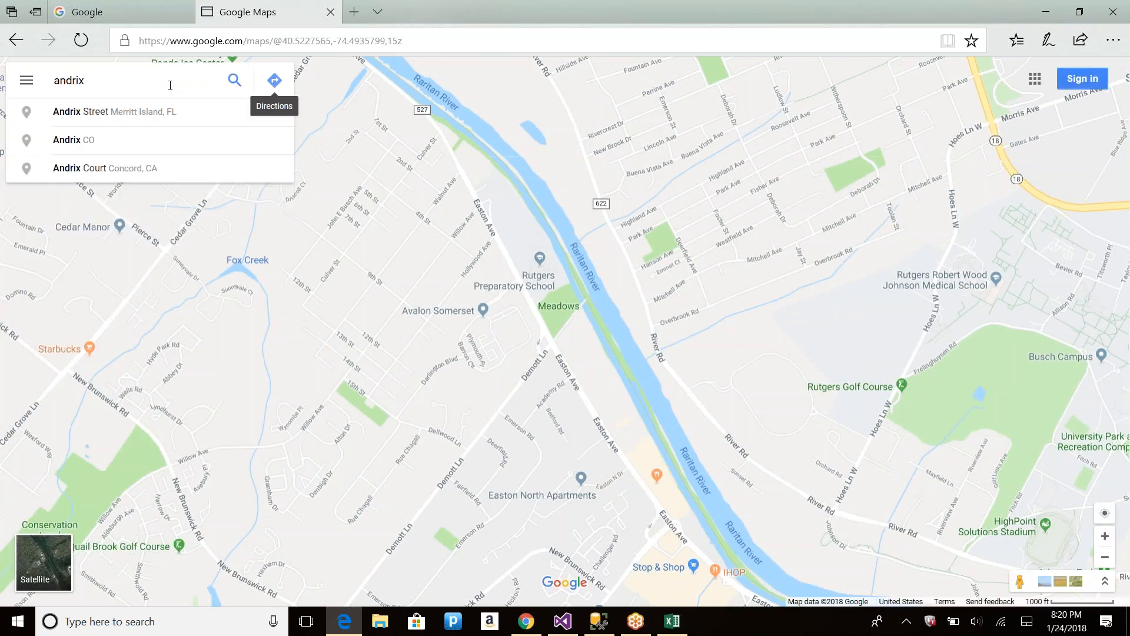
key(Down)
key(Down)
key(Return)
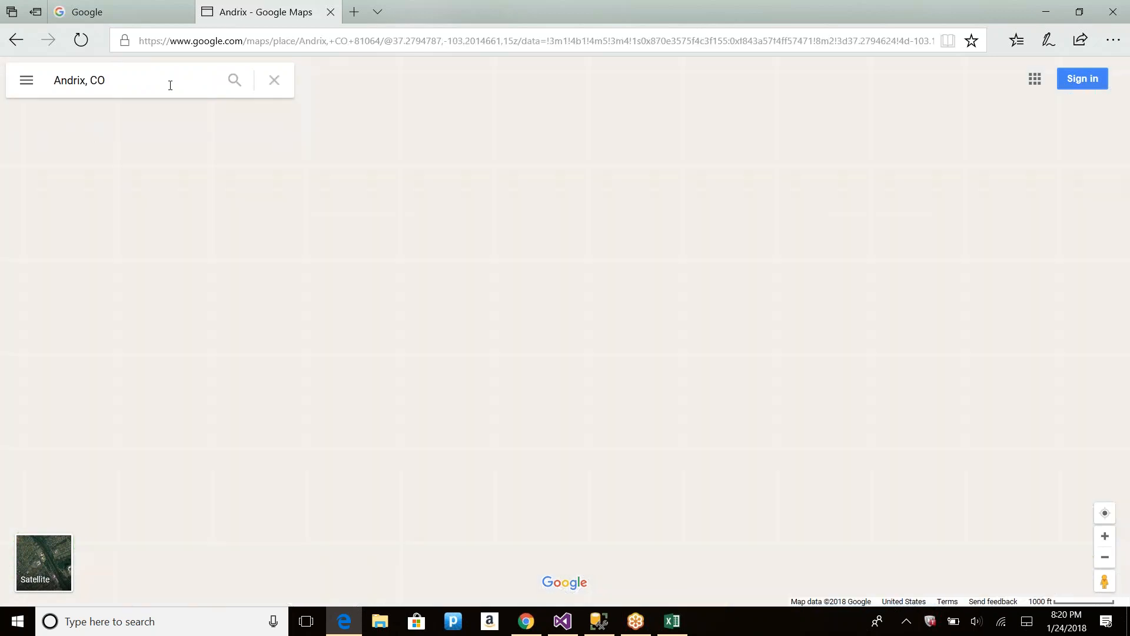
Step: Shorten the map search to "Andrix" without the state and run it again
click(125, 81)
key(BackSpace)
key(BackSpace)
key(BackSpace)
key(BackSpace)
key(Return)
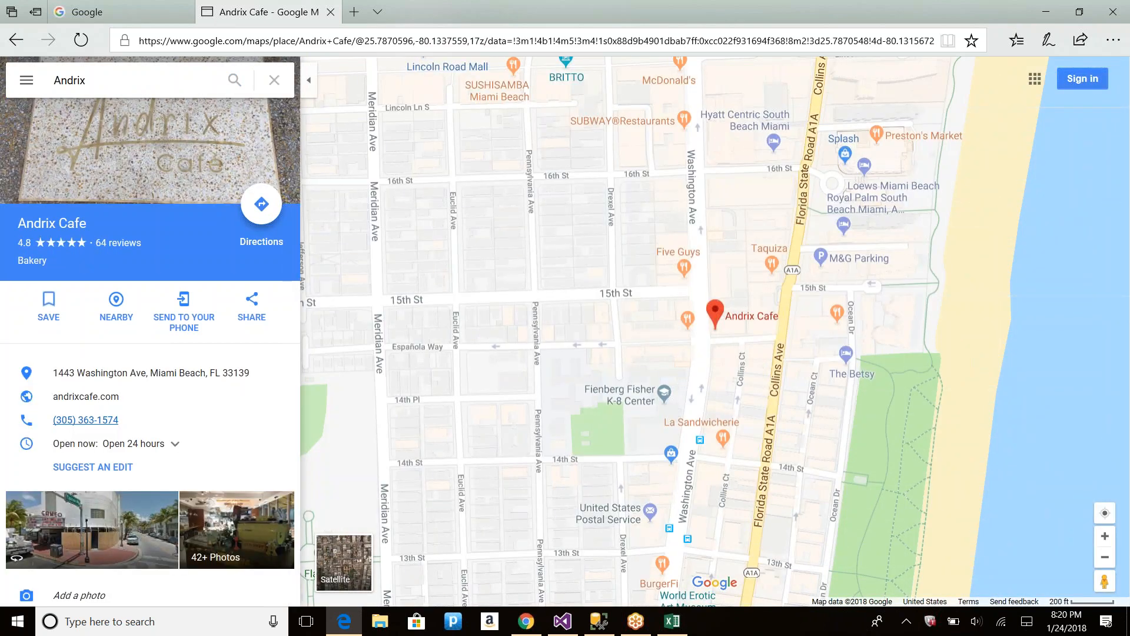
click(328, 43)
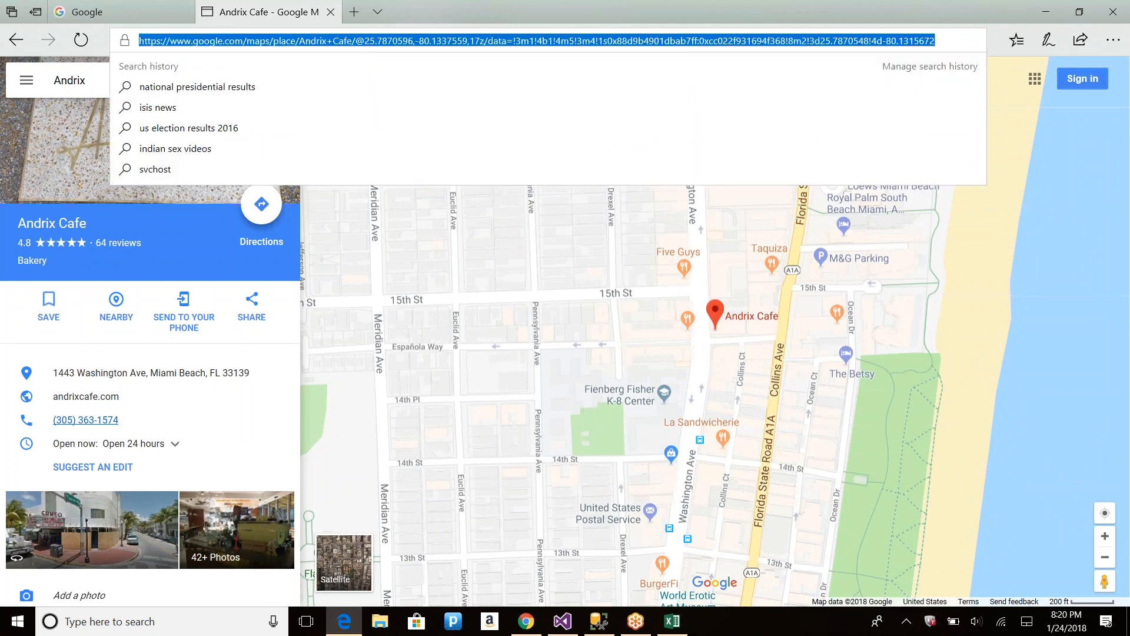
click(327, 41)
key(shift+End)
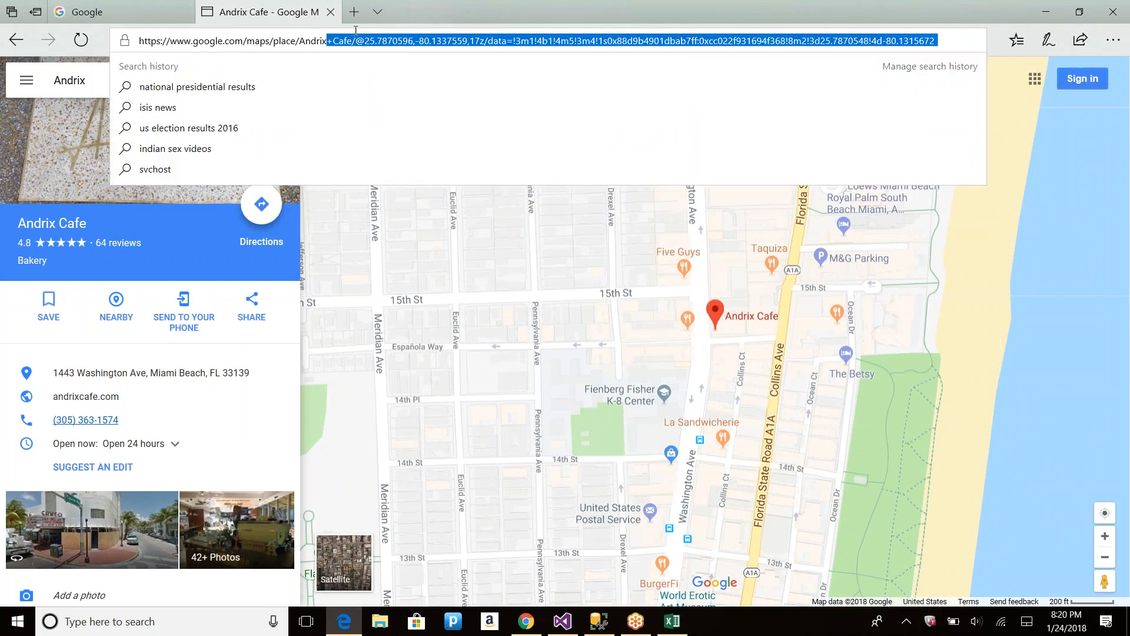
key(BackSpace)
key(Return)
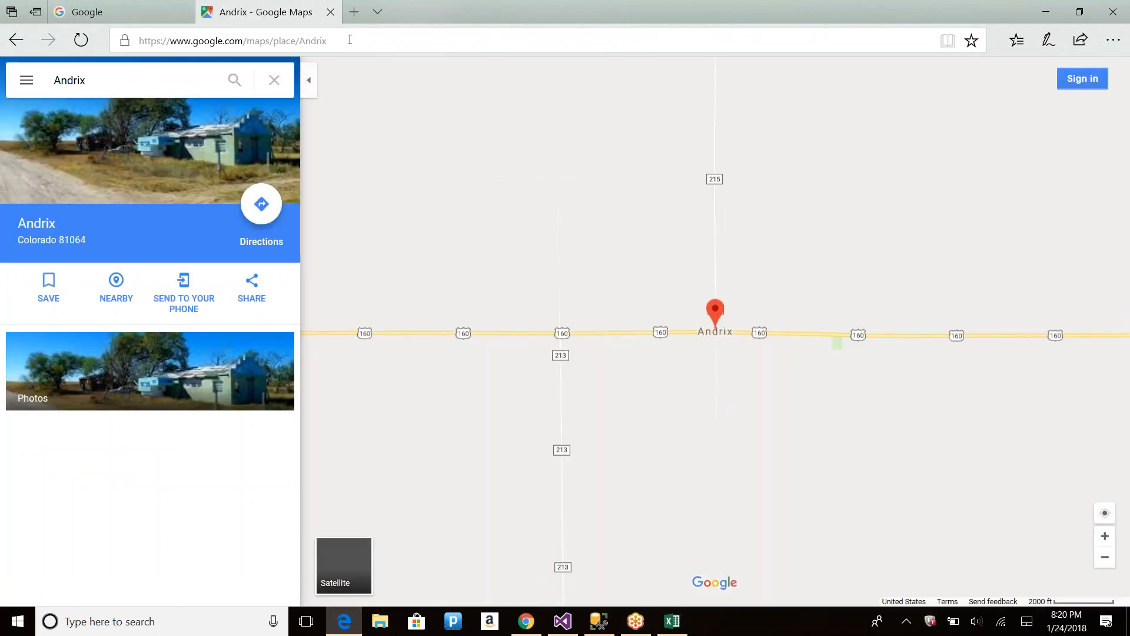
Step: Switch to Visual Studio, close the deployment progress, and replace Second Action's expression with the quoted Google Maps address copied from the browser
click(354, 38)
key(alt+Tab)
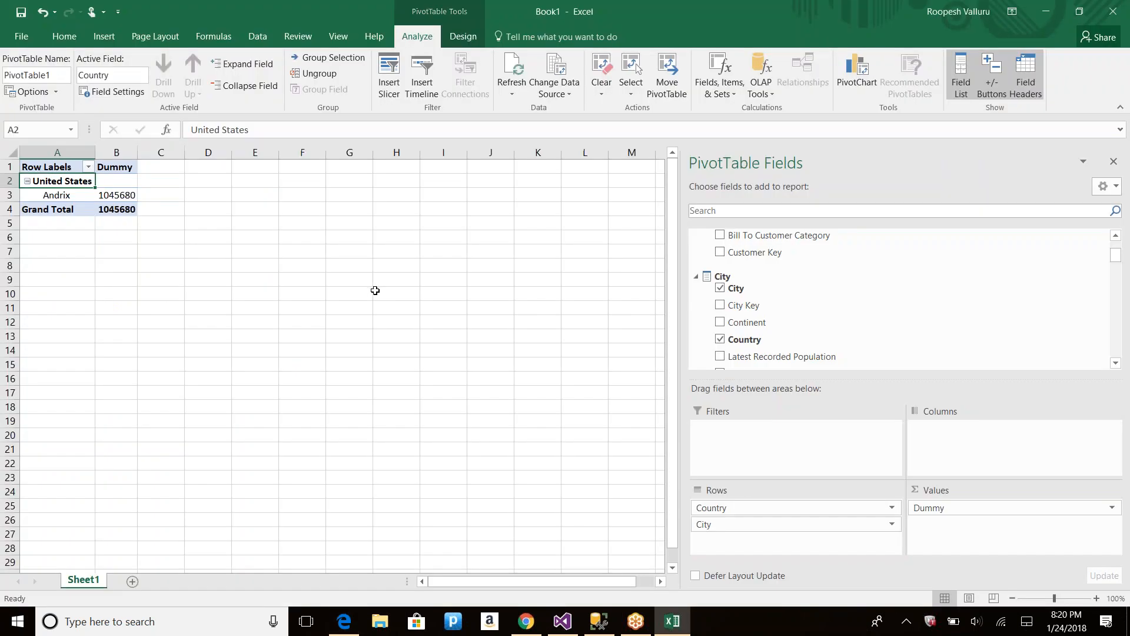
key(alt+Tab)
key(alt+Tab)
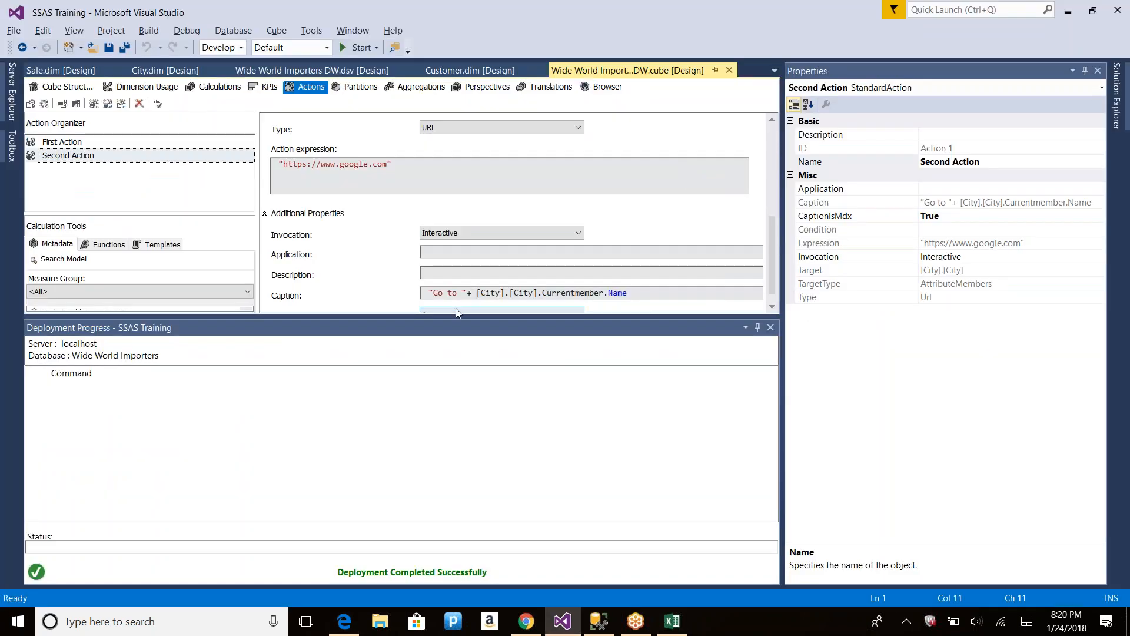
click(770, 328)
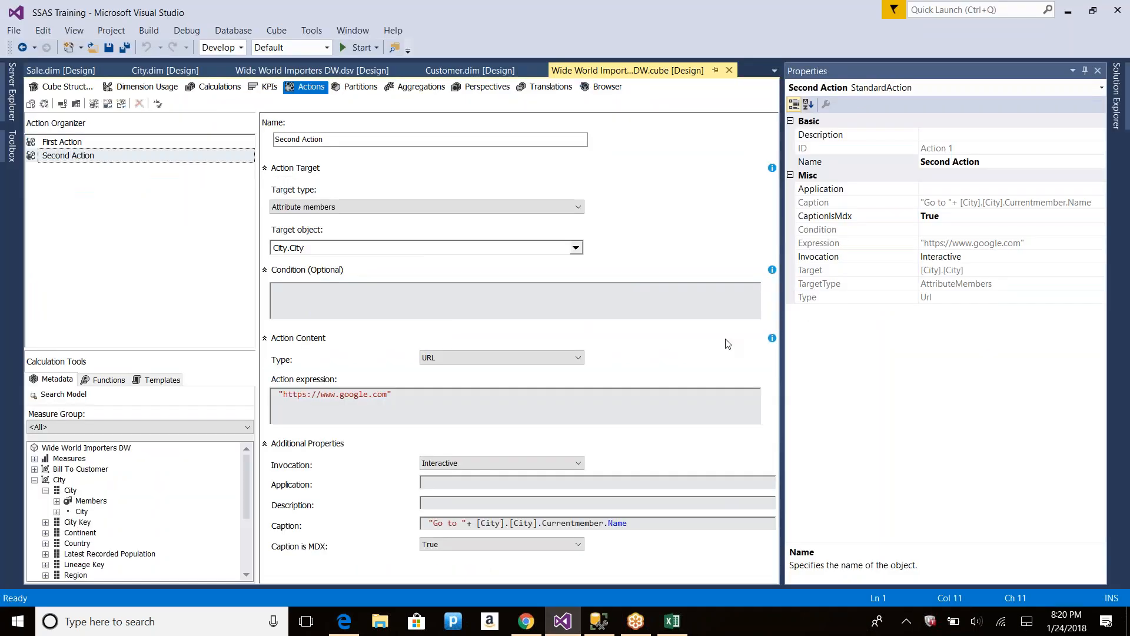
drag(392, 394, 247, 381)
key(Delete)
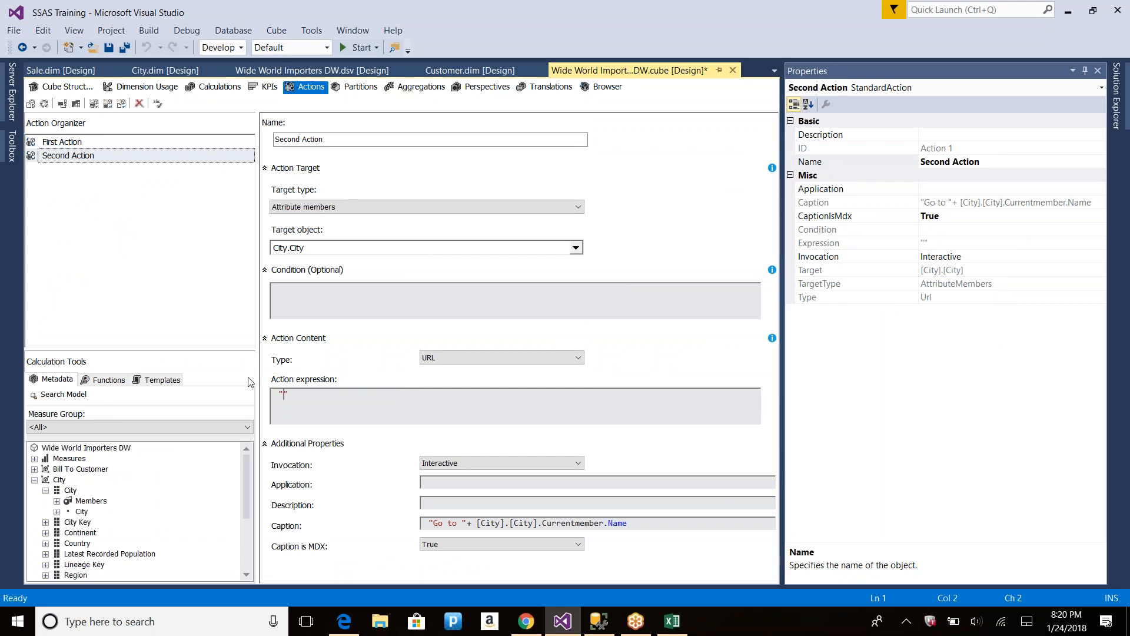
text("https://www.google.com/maps/place/Andrix,+CO+81064/@37.2794606,-103.2102209,14z/data=!3m1!4b1!4m5!3m4!1s0x870e3575f4c3f155:0xf843a57f4ff57471!8m2!3d37.2794624!4d-103.1927113")
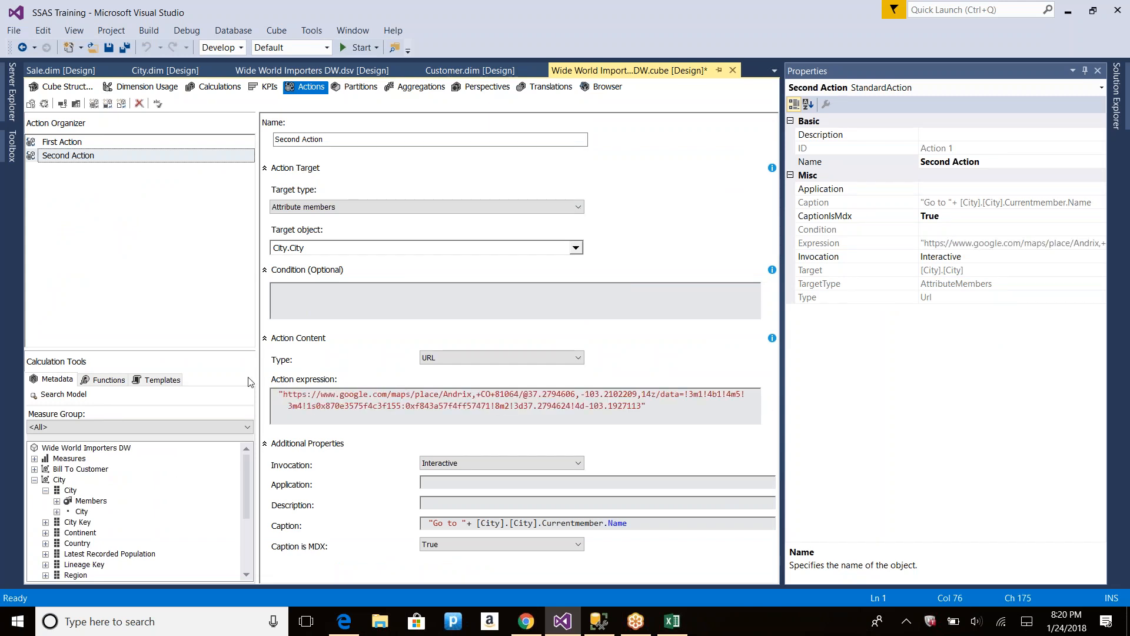
key(alt+Tab)
key(alt+Tab)
key(alt+Tab)
key(alt+Tab)
click(473, 395)
shift+click(643, 406)
key(Delete)
key(ctrl+shift+Left)
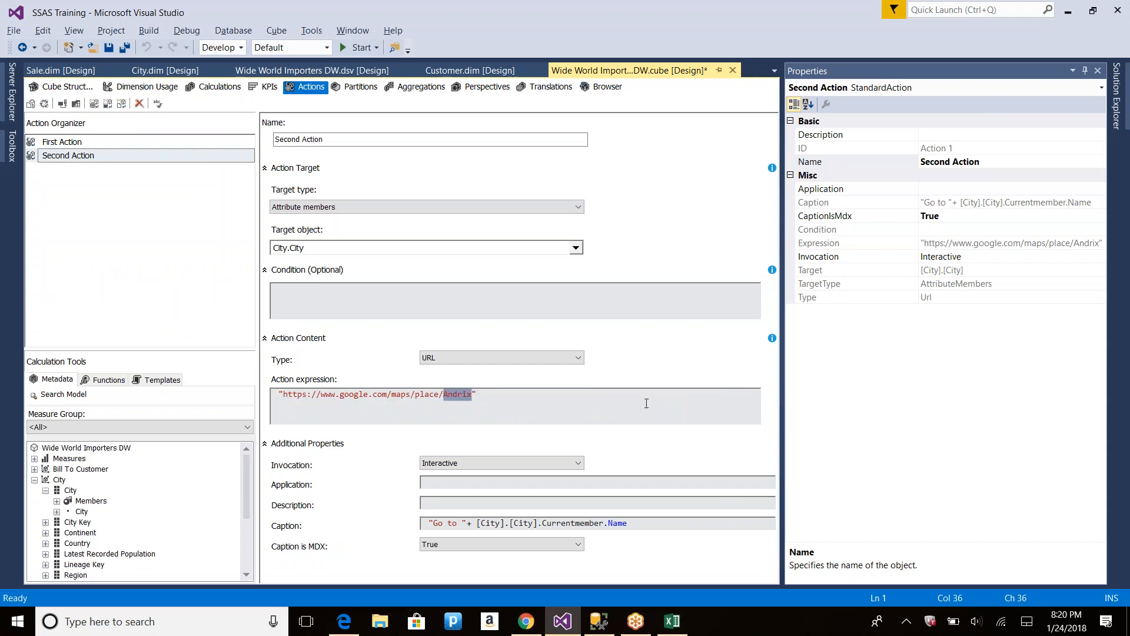
key(Delete)
text(+)
drag(628, 523, 483, 524)
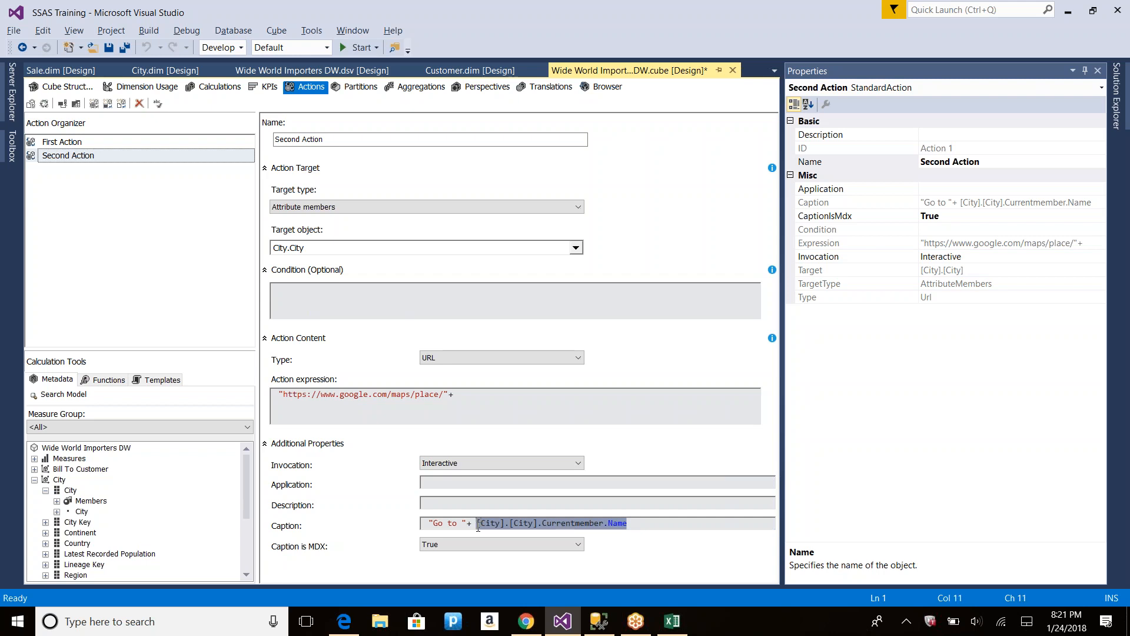
click(464, 398)
text([City].[City].Currentmember.Name)
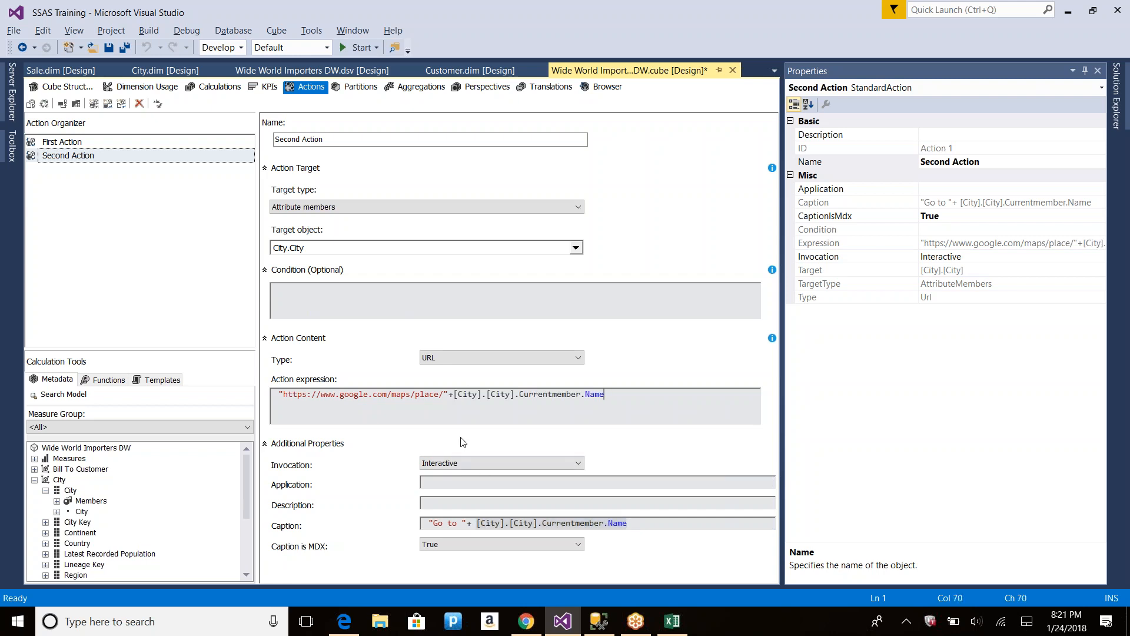
Step: Start processing the cube and agree to build and deploy the project first
drag(283, 399, 440, 396)
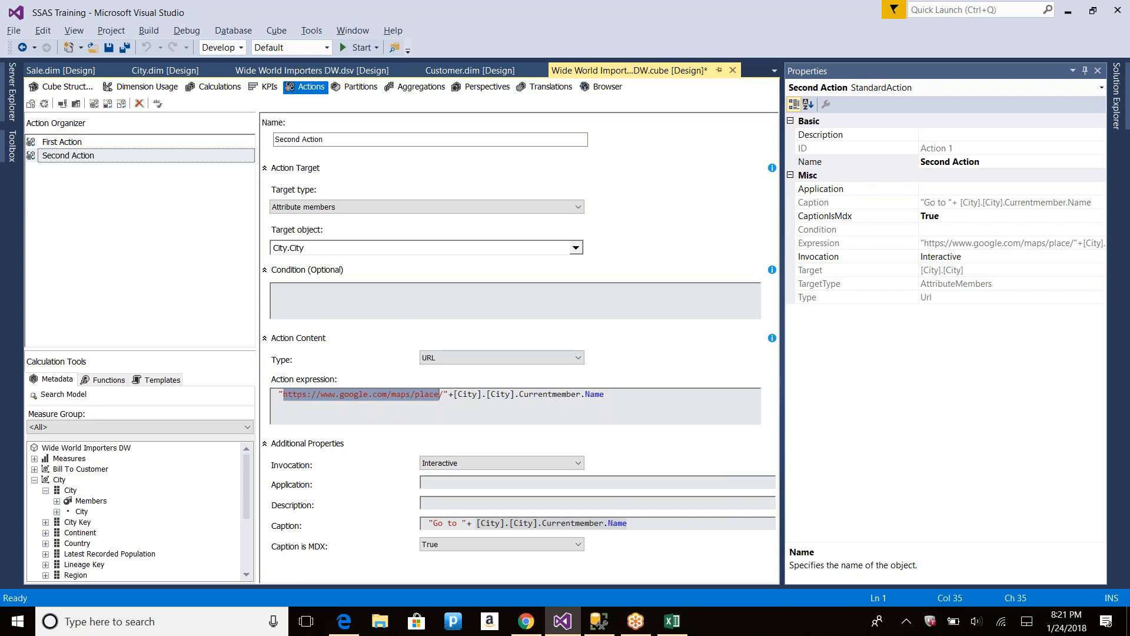
drag(629, 395, 278, 395)
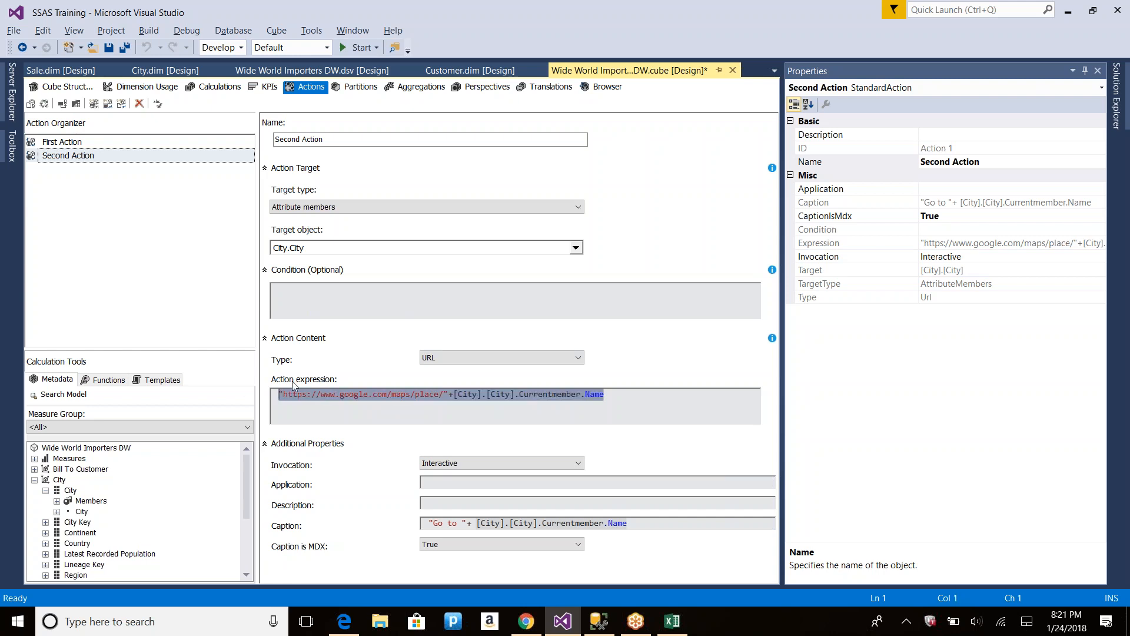
click(44, 105)
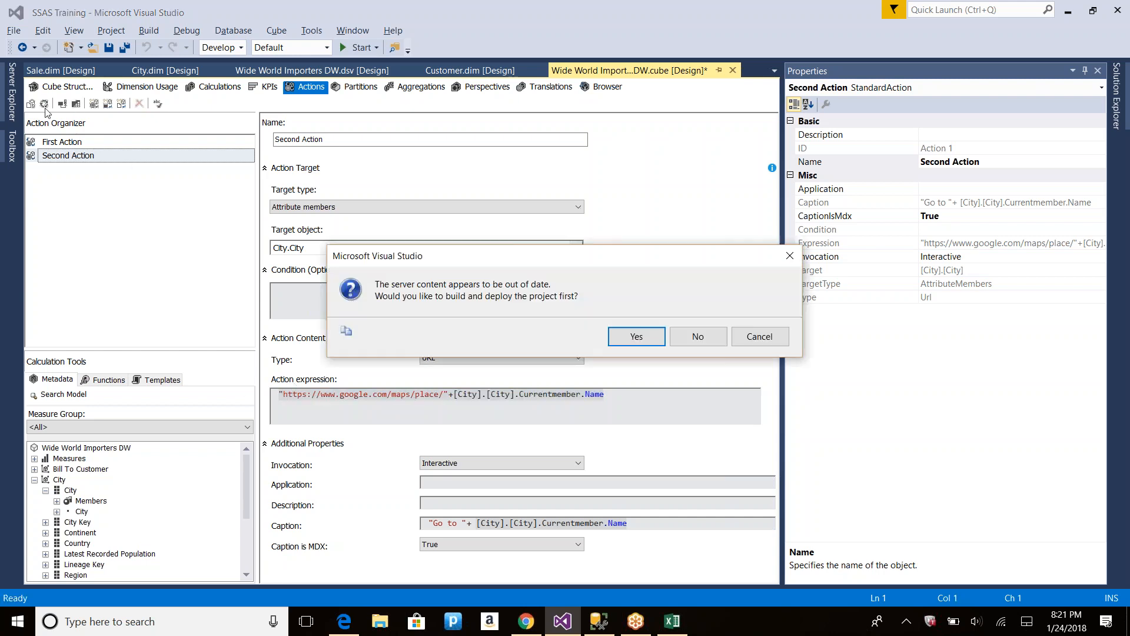
key(Return)
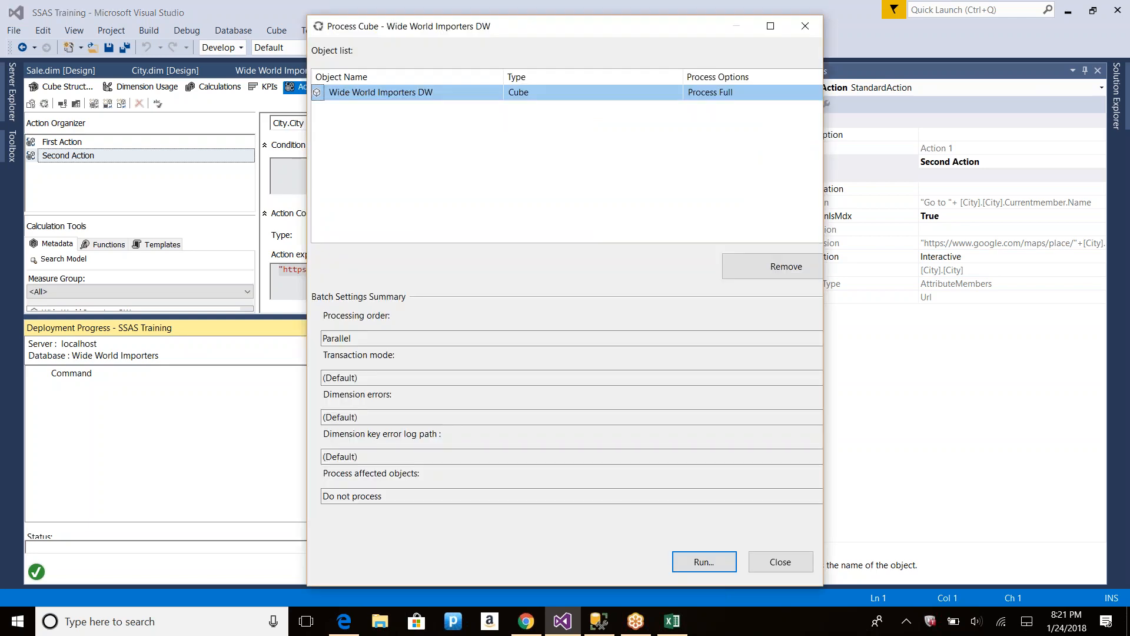
Step: Switch to Excel, refresh the PivotTable, and run the "Go to Andrix" action on the Andrix row
key(alt+Tab)
key(alt+Tab)
key(alt+Tab)
key(Tab)
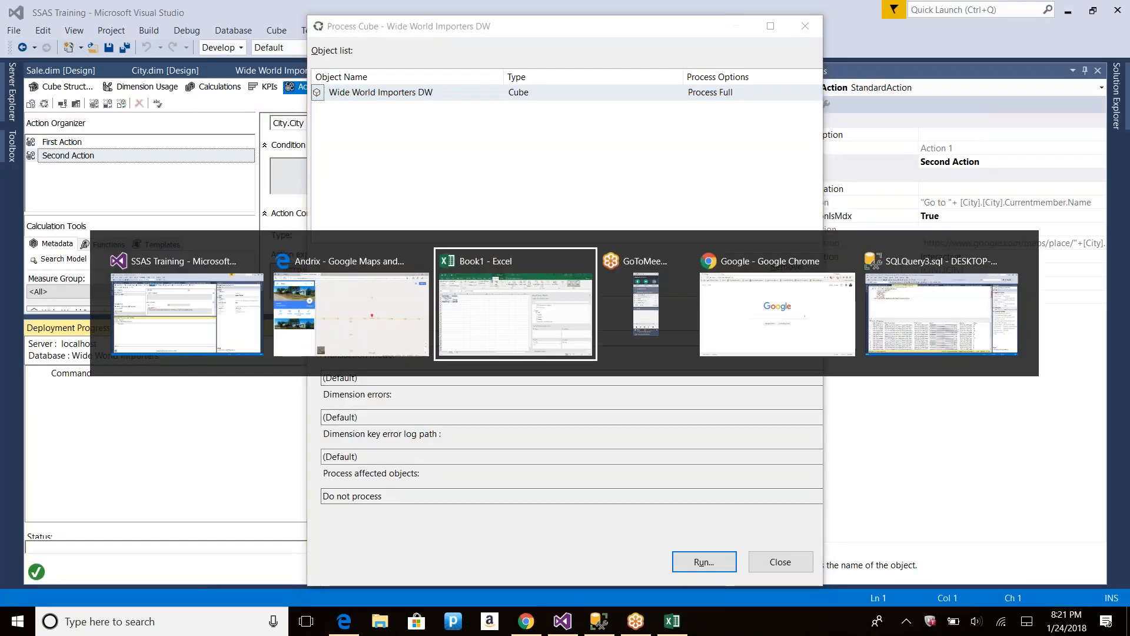
click(510, 69)
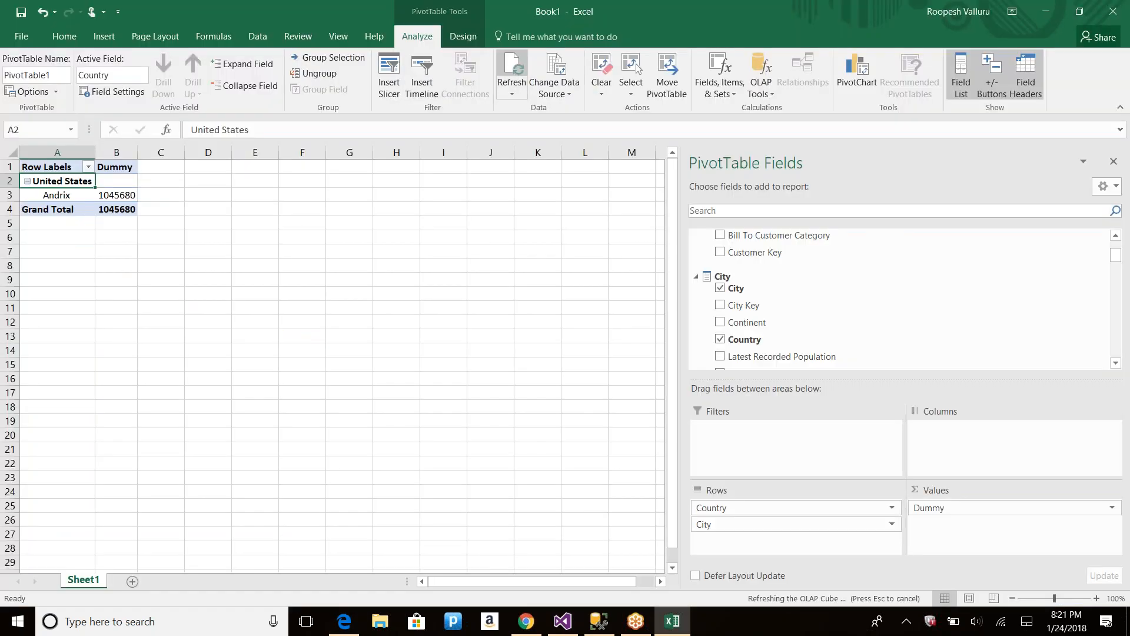
right_click(65, 198)
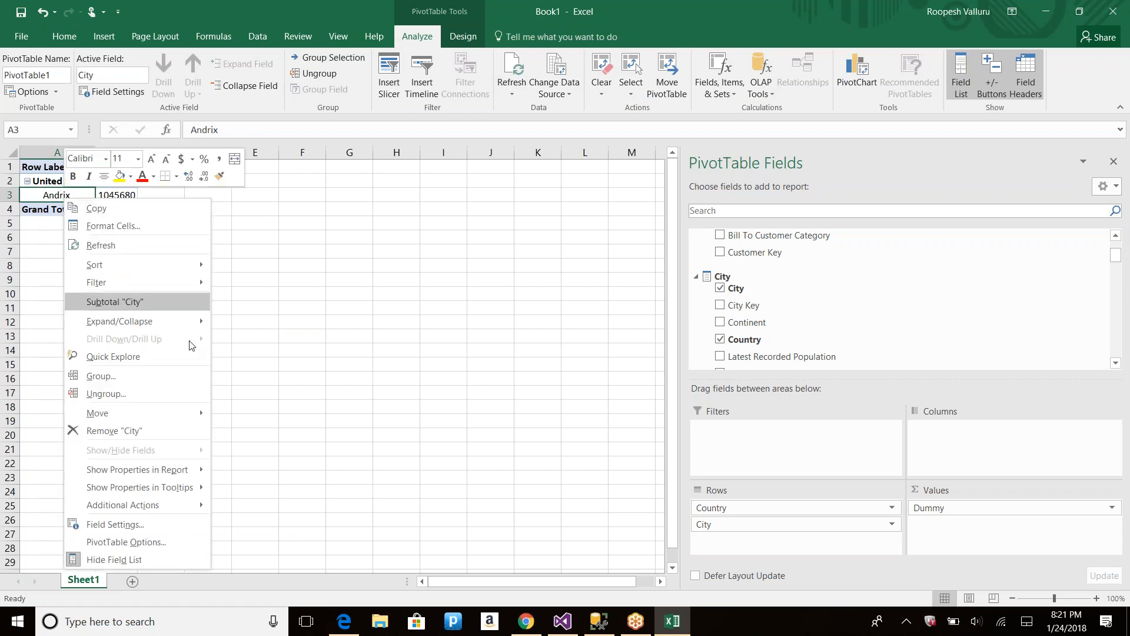
mouse_move(165, 508)
click(254, 507)
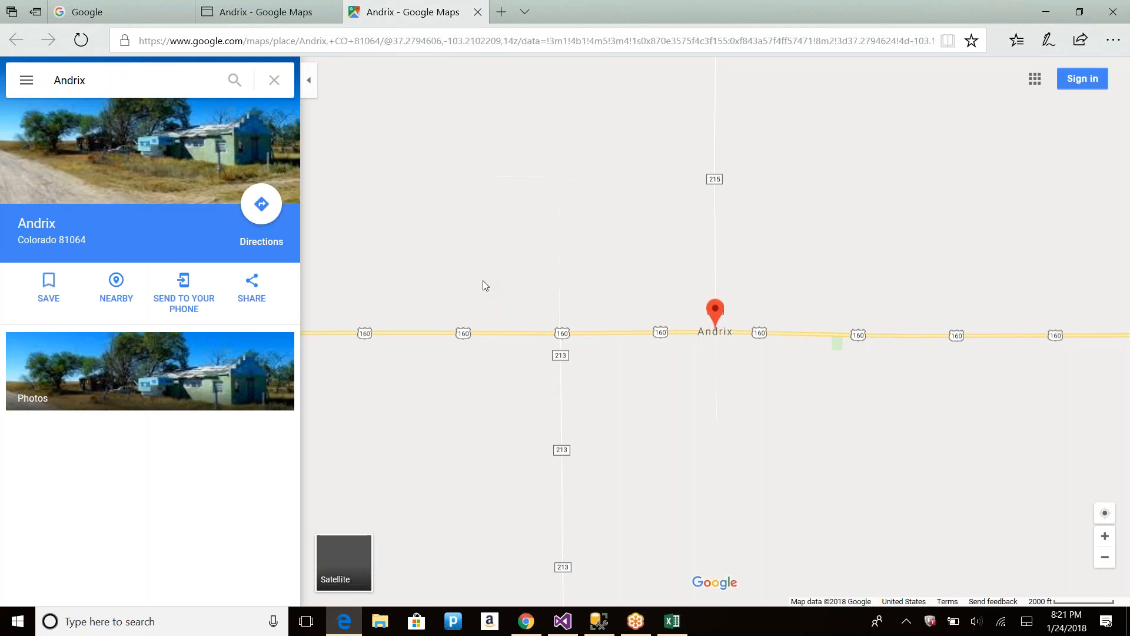
Step: Return to the Excel PivotTable and run "Go to Andrix" on the Andrix cell again
key(alt+Tab)
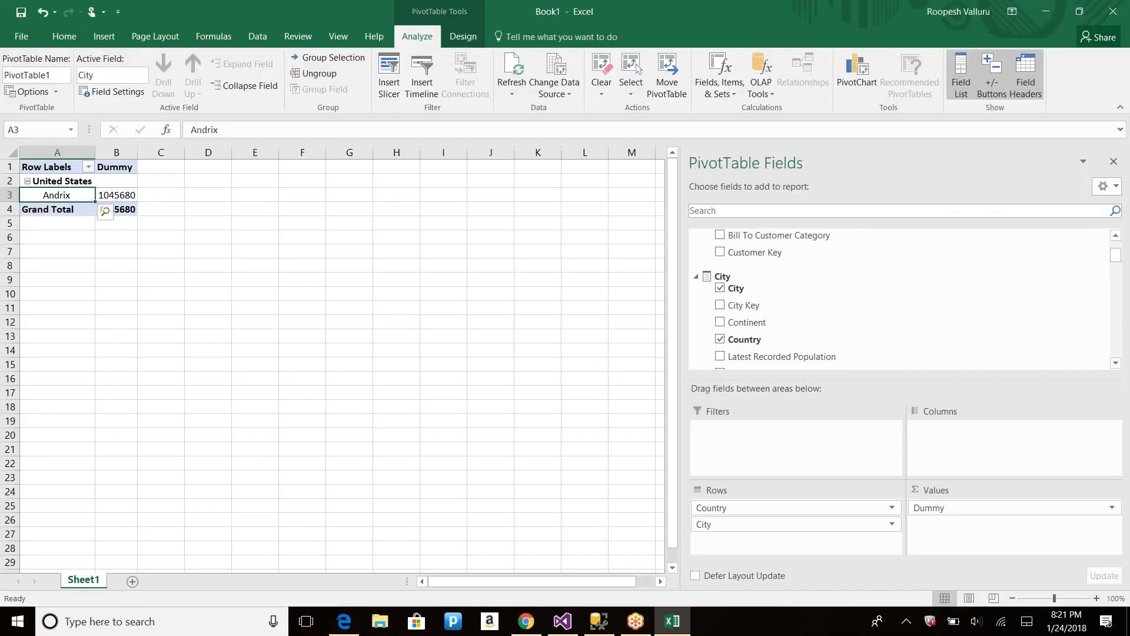
right_click(66, 194)
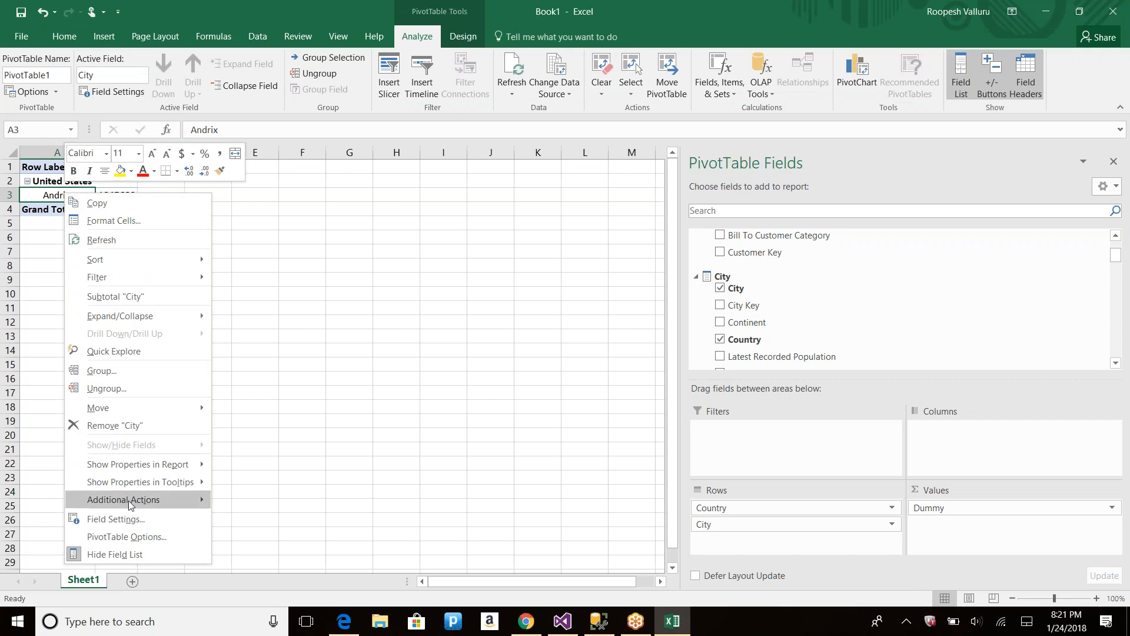
mouse_move(137, 500)
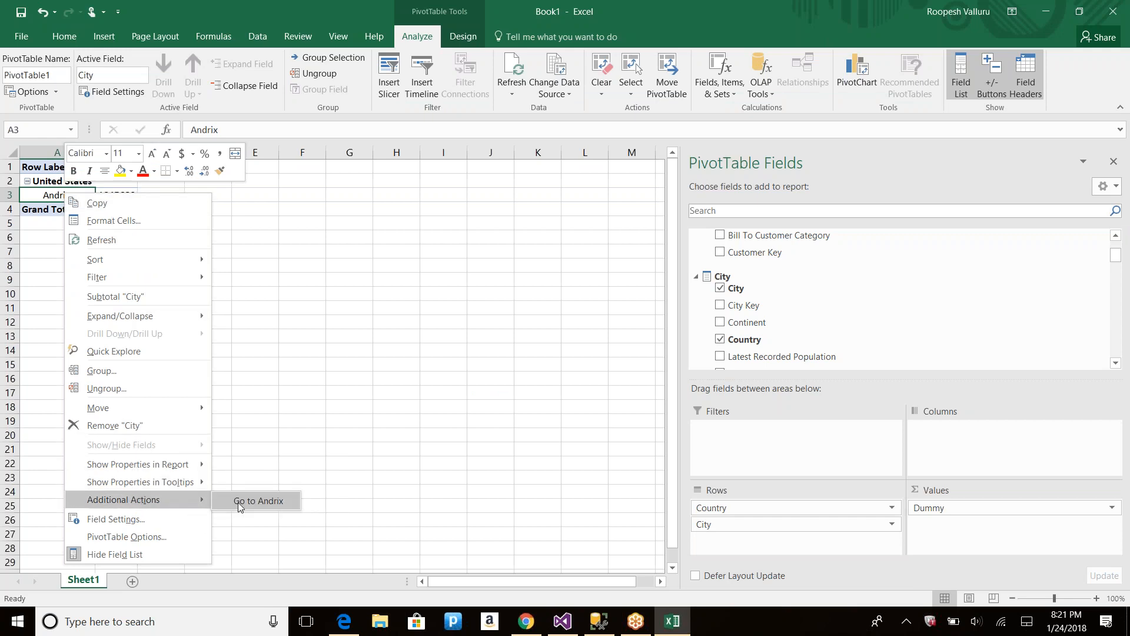
click(238, 503)
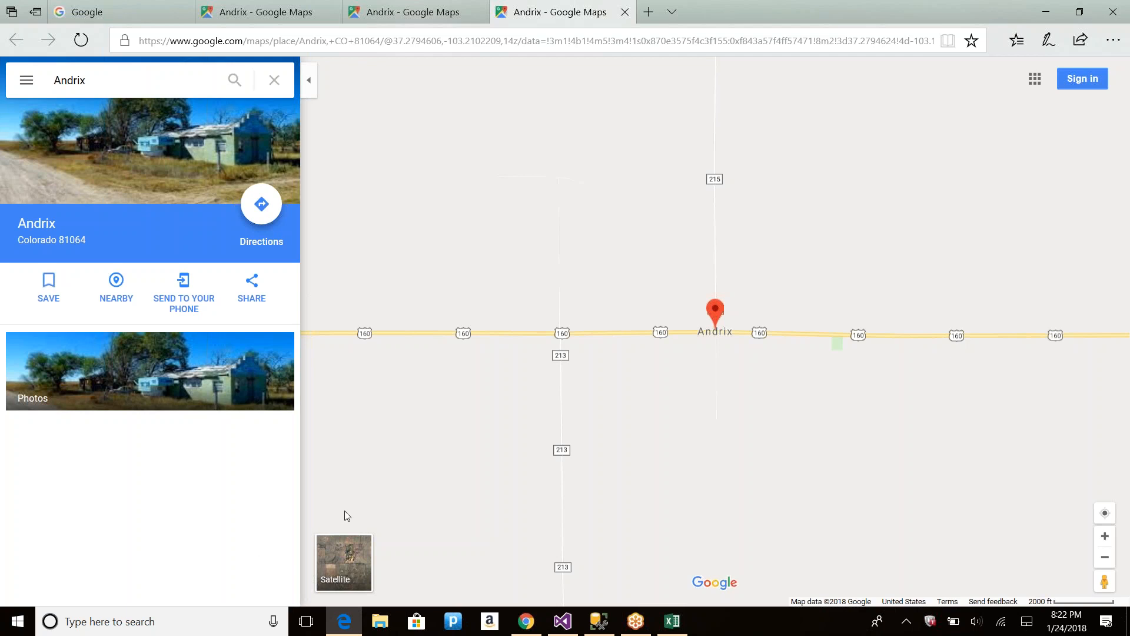
Step: Switch back to Visual Studio and close the Process Cube dialog without running the processing
key(alt+Tab)
key(alt+Tab)
key(Tab)
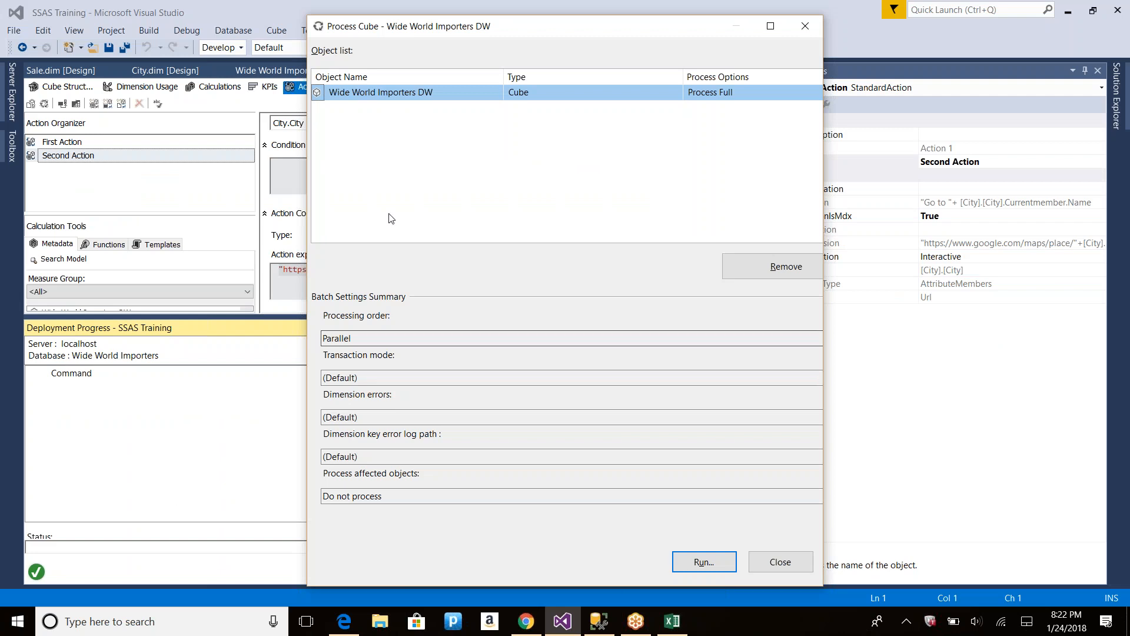
click(776, 560)
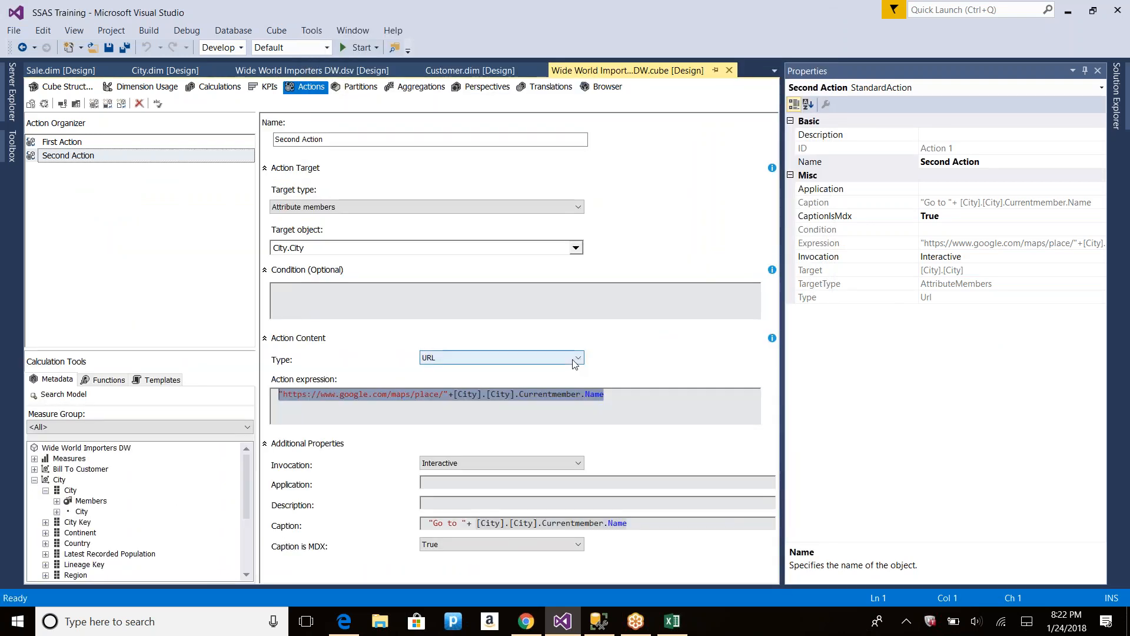
Step: Change Second Action's content type to Dataset
click(574, 359)
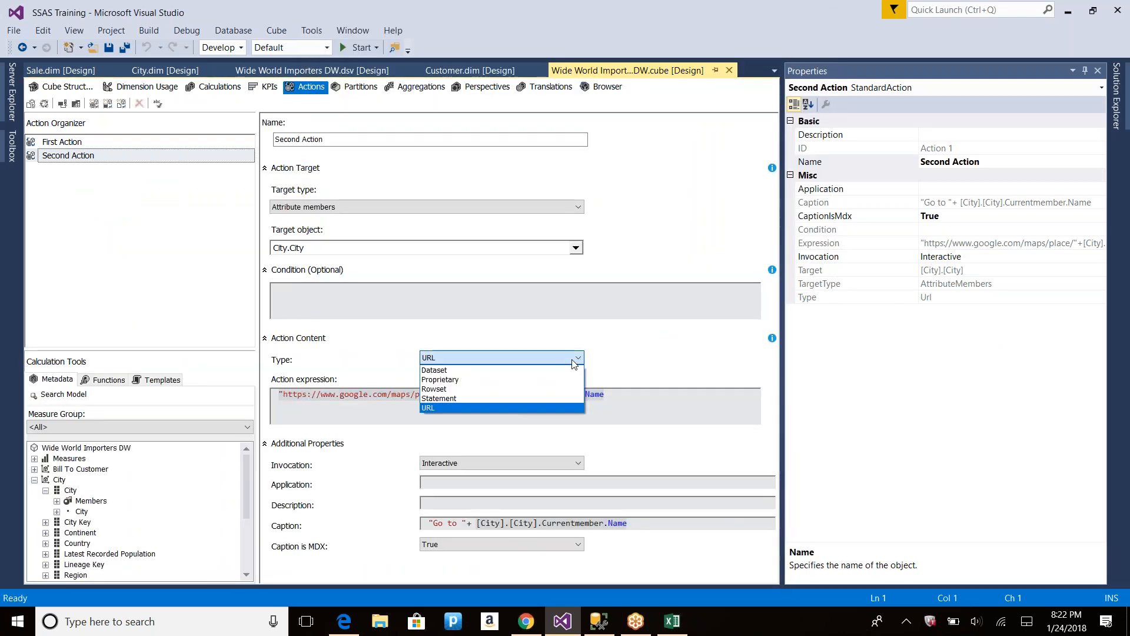
click(473, 372)
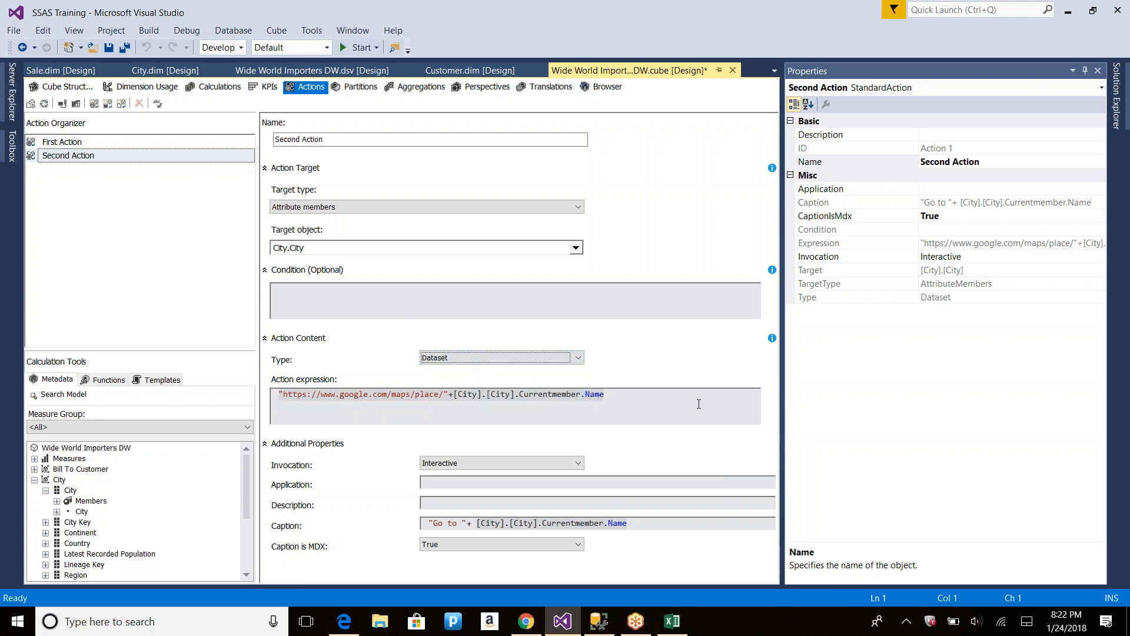
key(Tab)
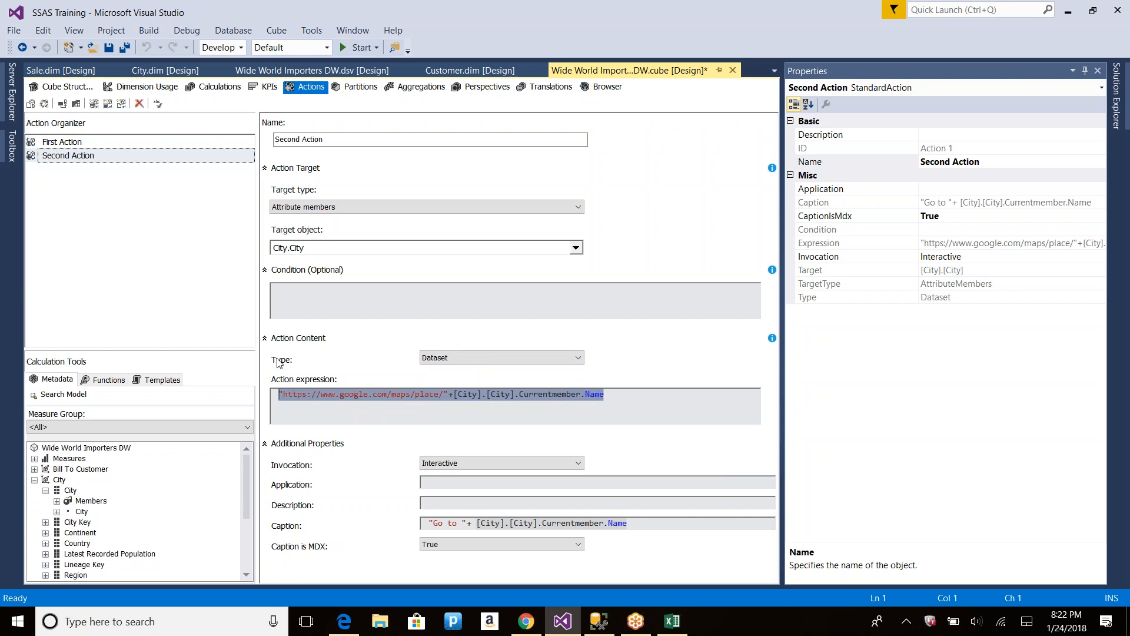
Step: Set Second Action's content type to Proprietary and replace its action expression with an empty quoted string
click(451, 359)
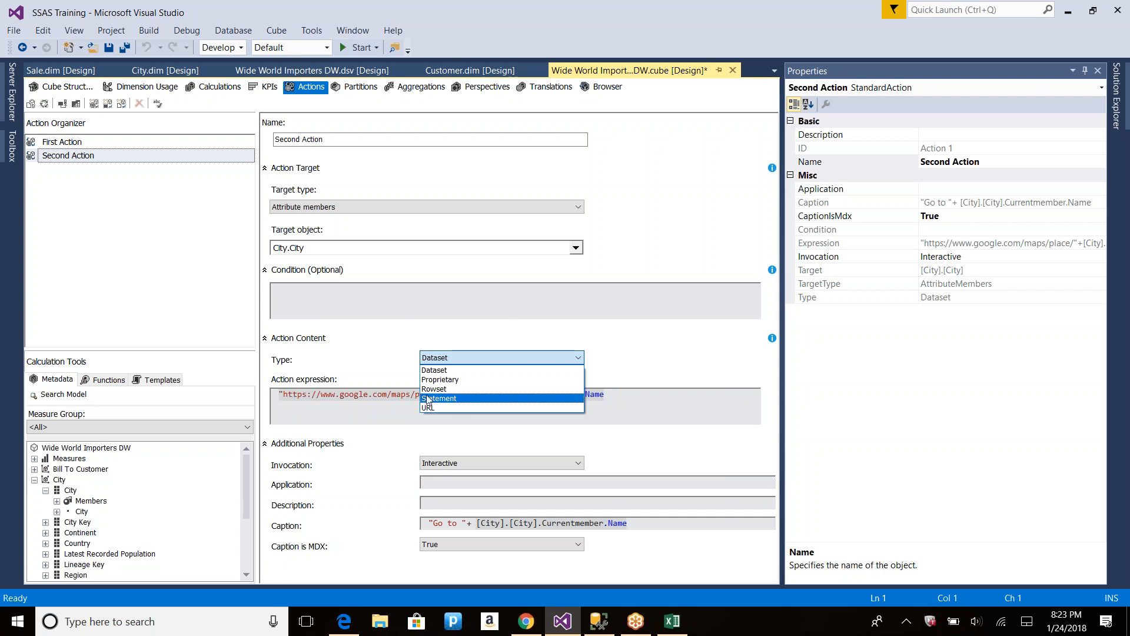
click(457, 383)
drag(635, 394, 6, 406)
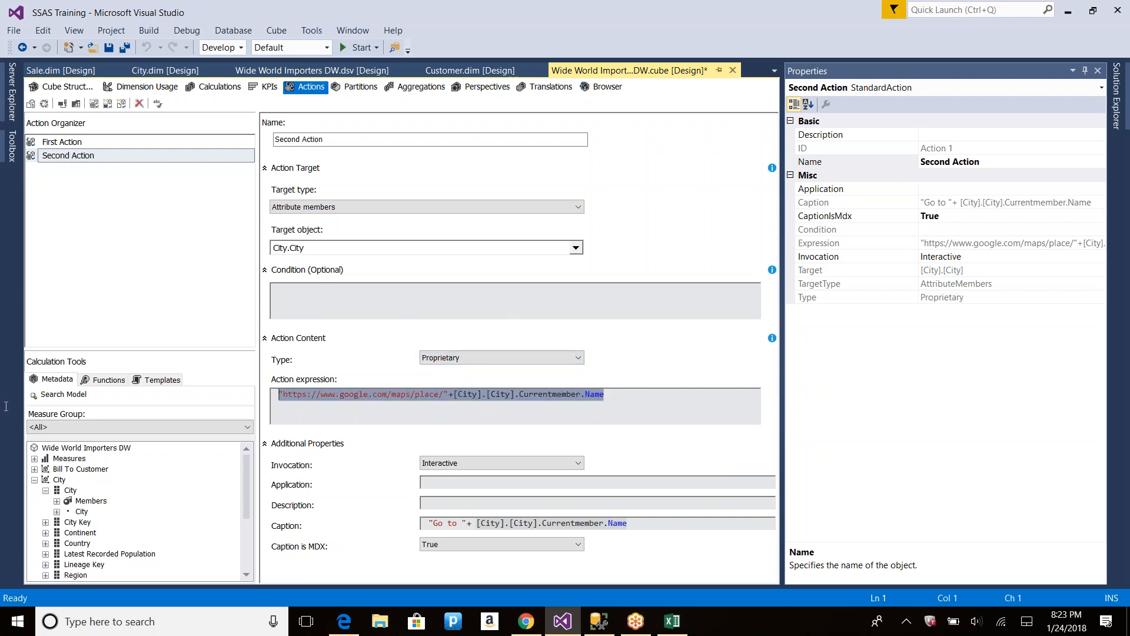
text("")
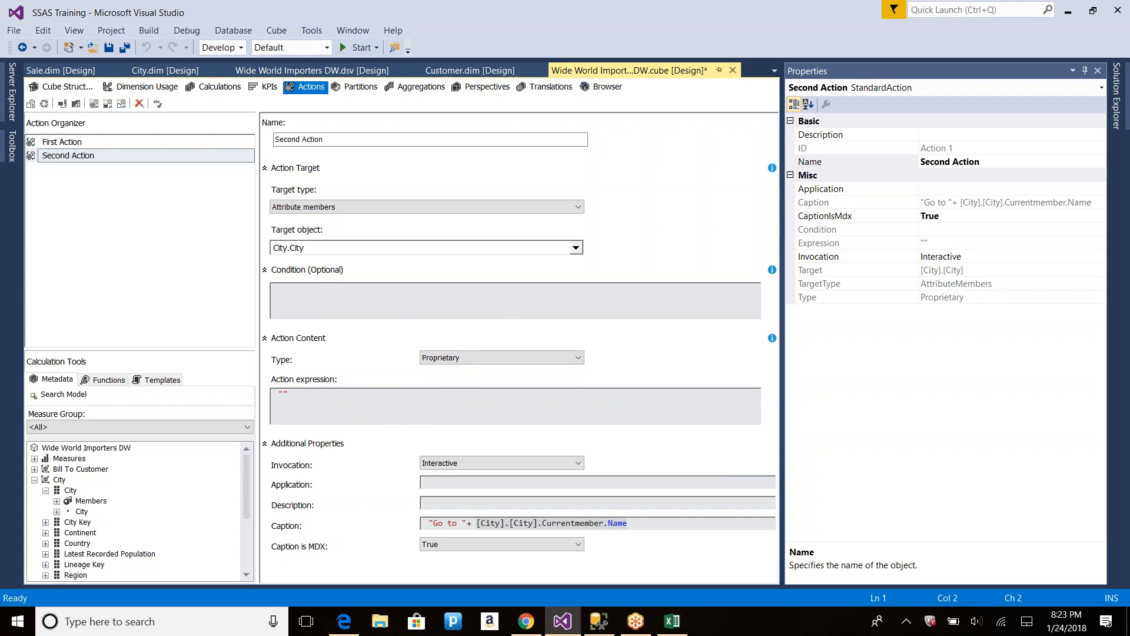
Step: Review the content types available for Second Action, keeping Proprietary selected
click(486, 347)
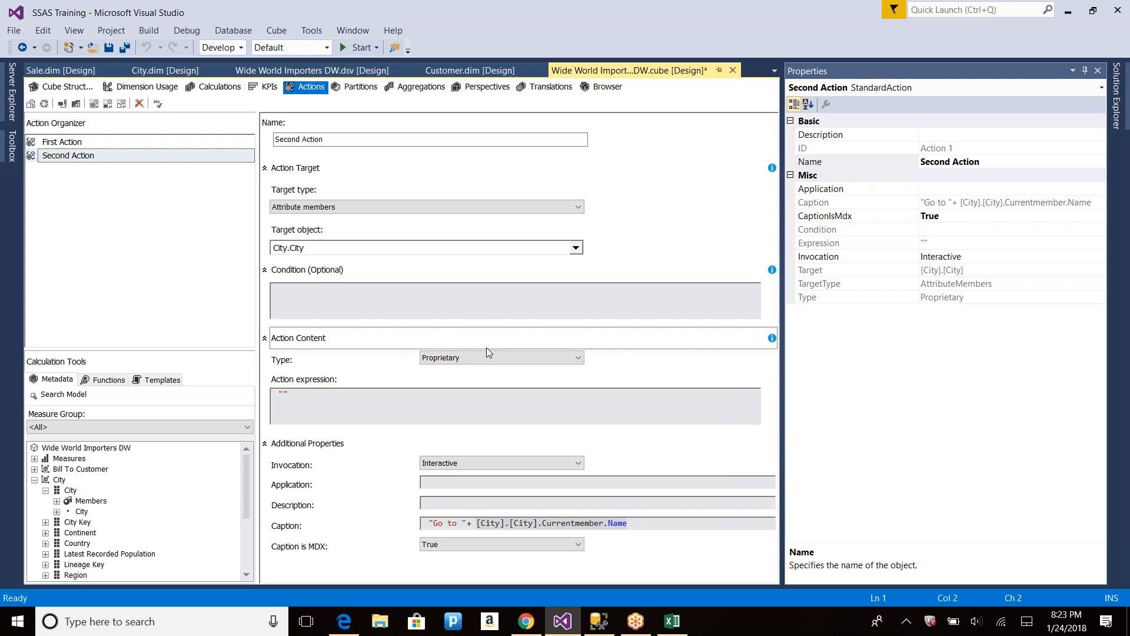
click(486, 358)
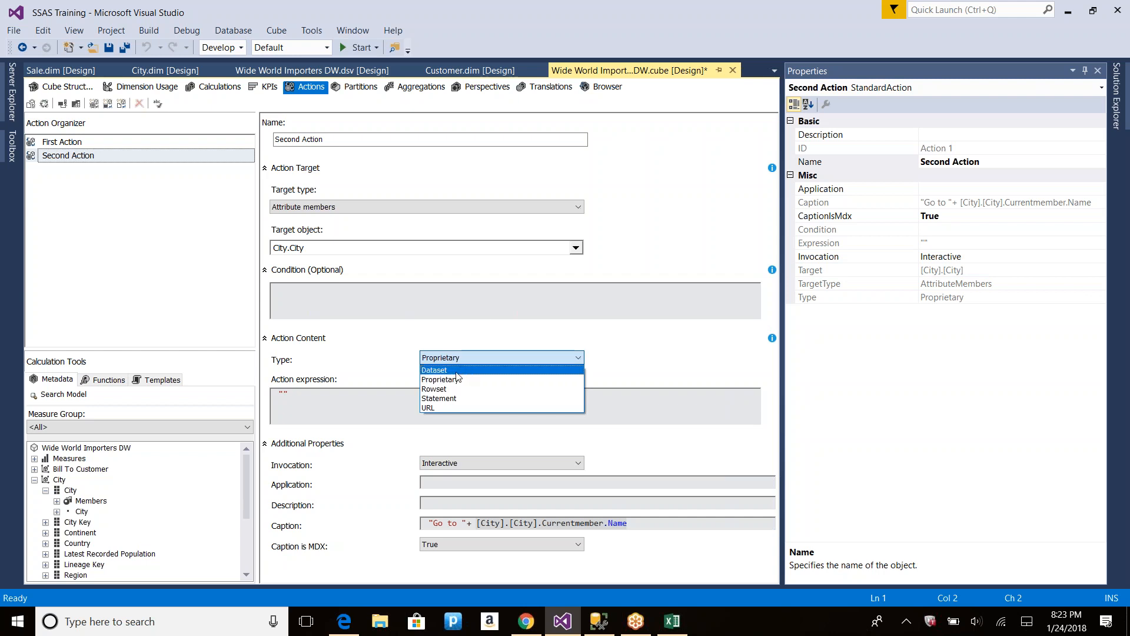
click(302, 396)
click(463, 359)
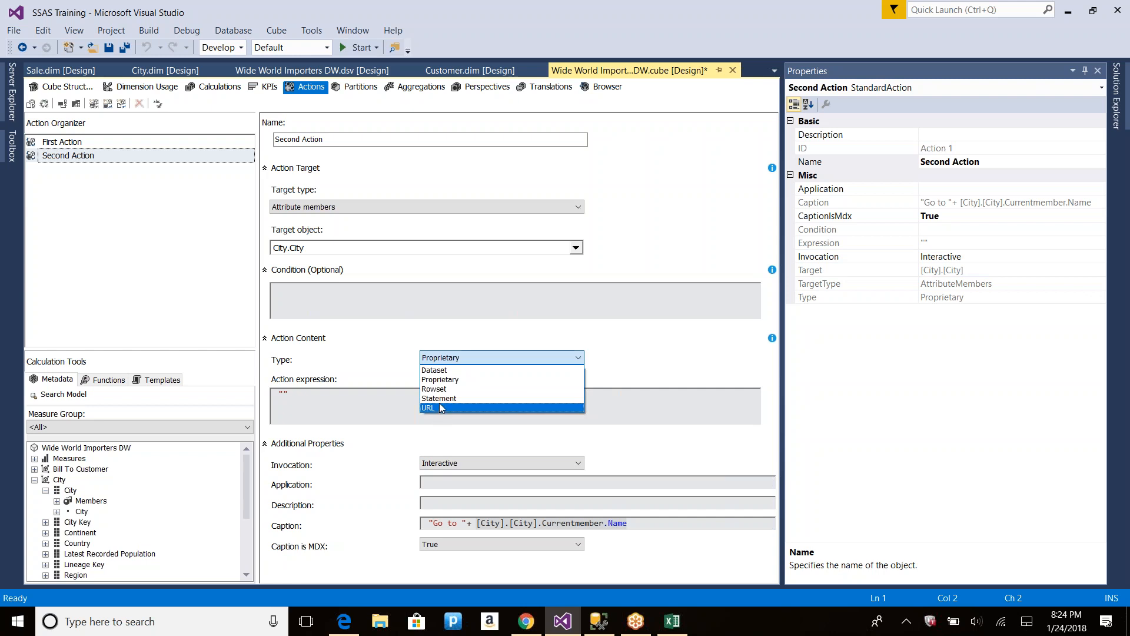
click(609, 358)
click(529, 362)
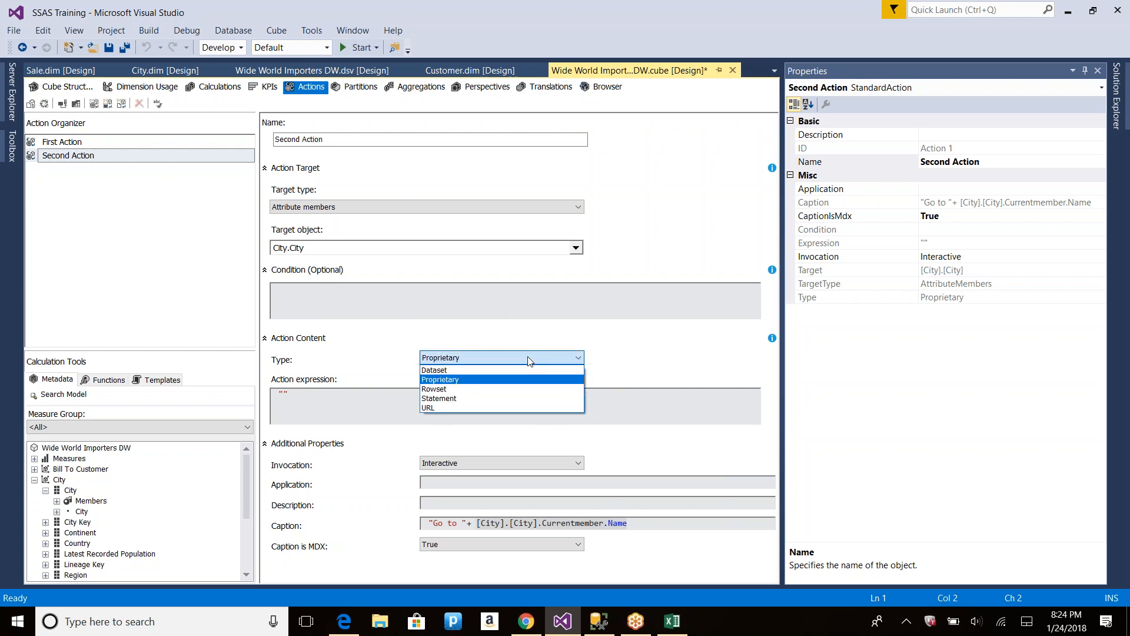
click(512, 358)
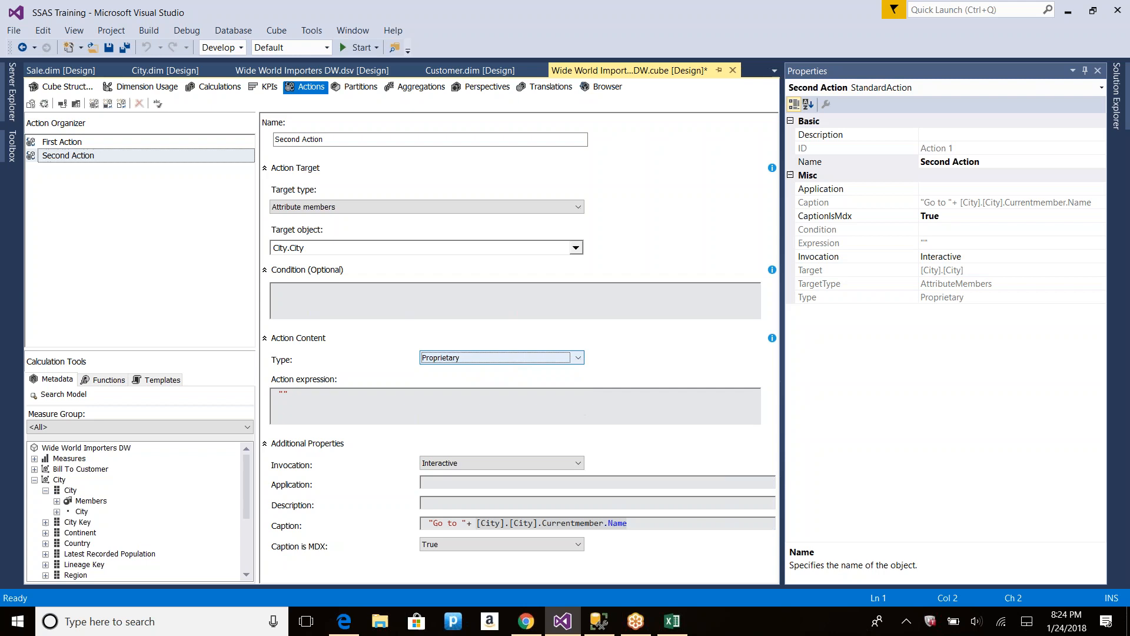
Step: Create a new drillthrough action and set its measure group members target to Sale
click(108, 104)
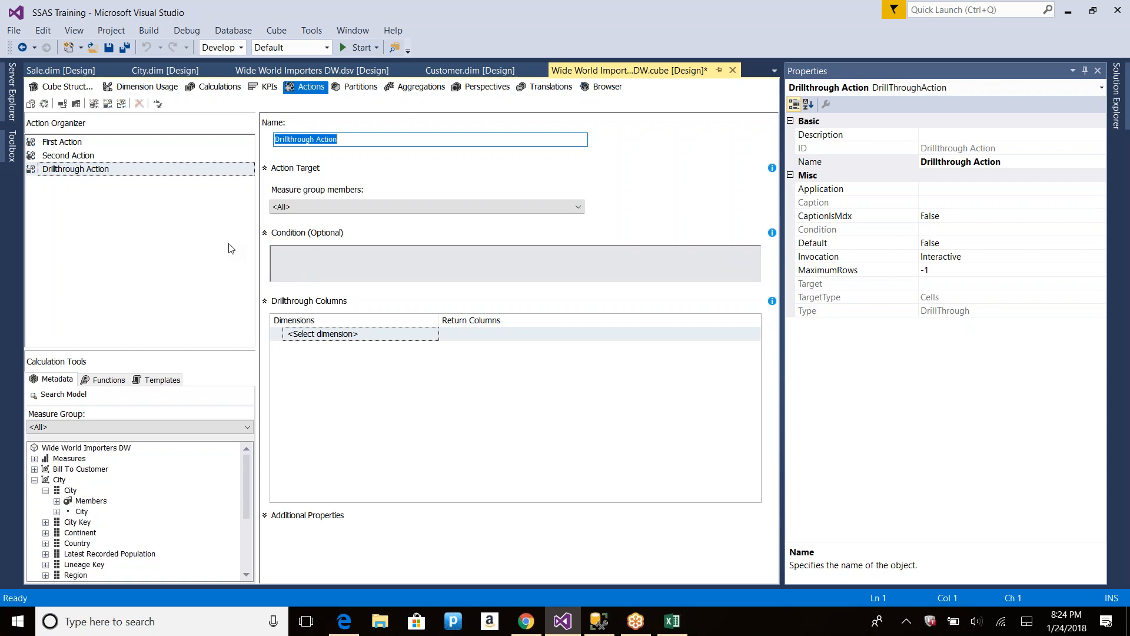
click(314, 139)
click(333, 208)
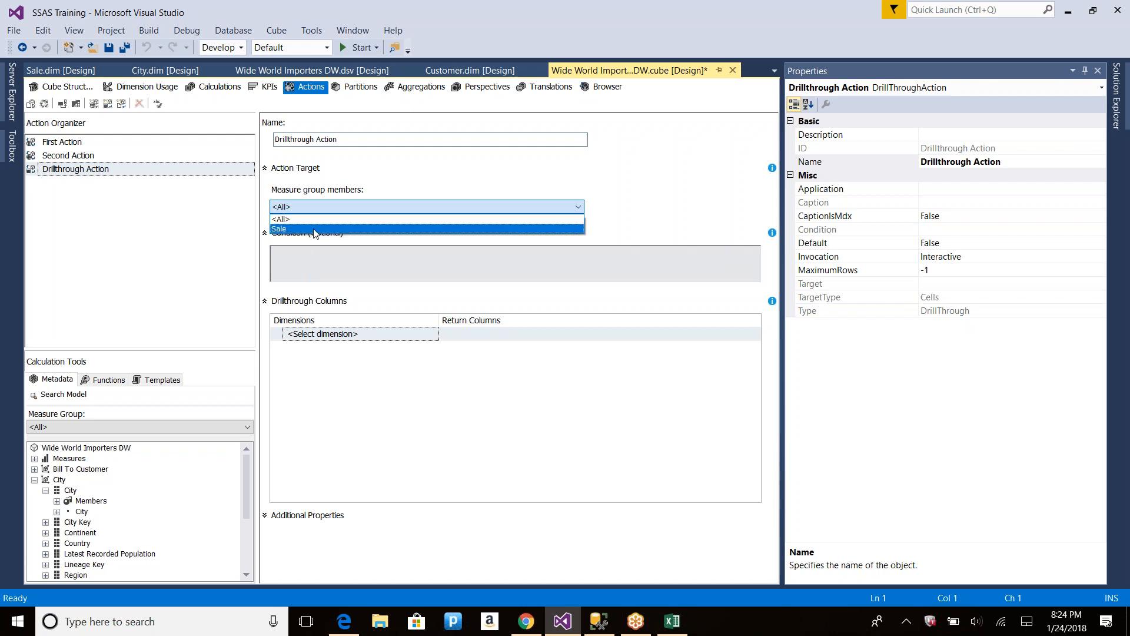
click(315, 230)
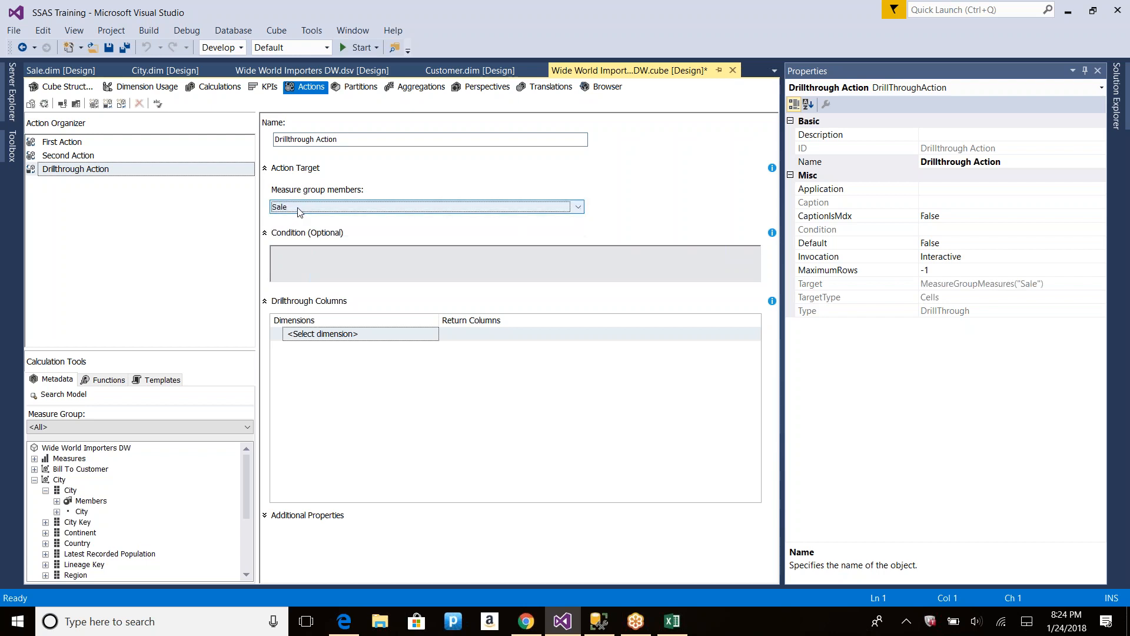
click(330, 259)
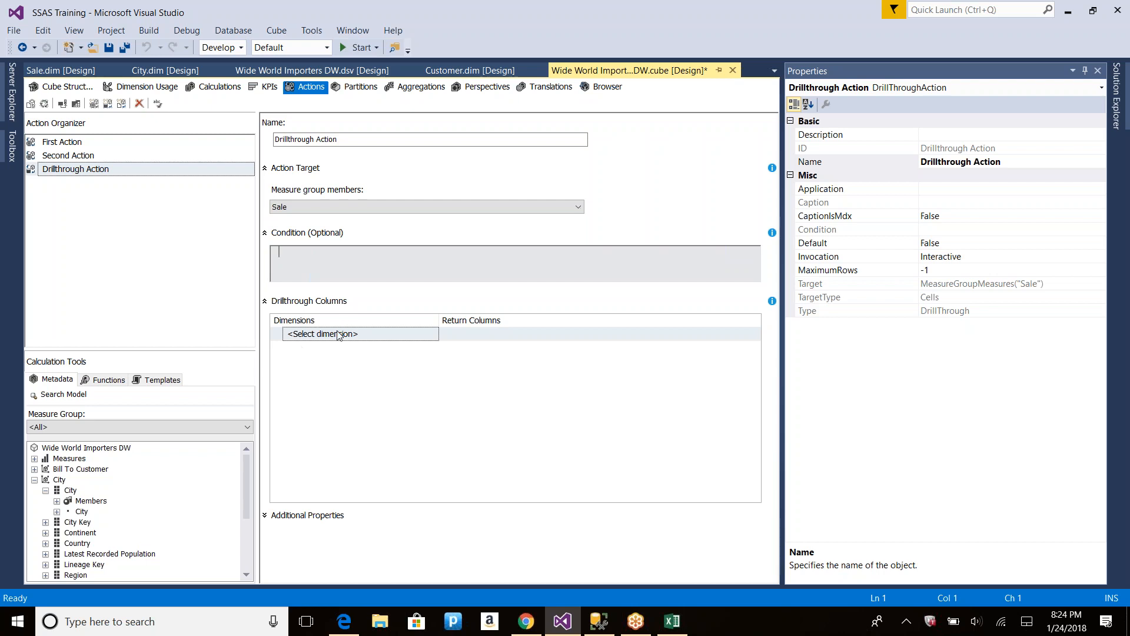
click(312, 209)
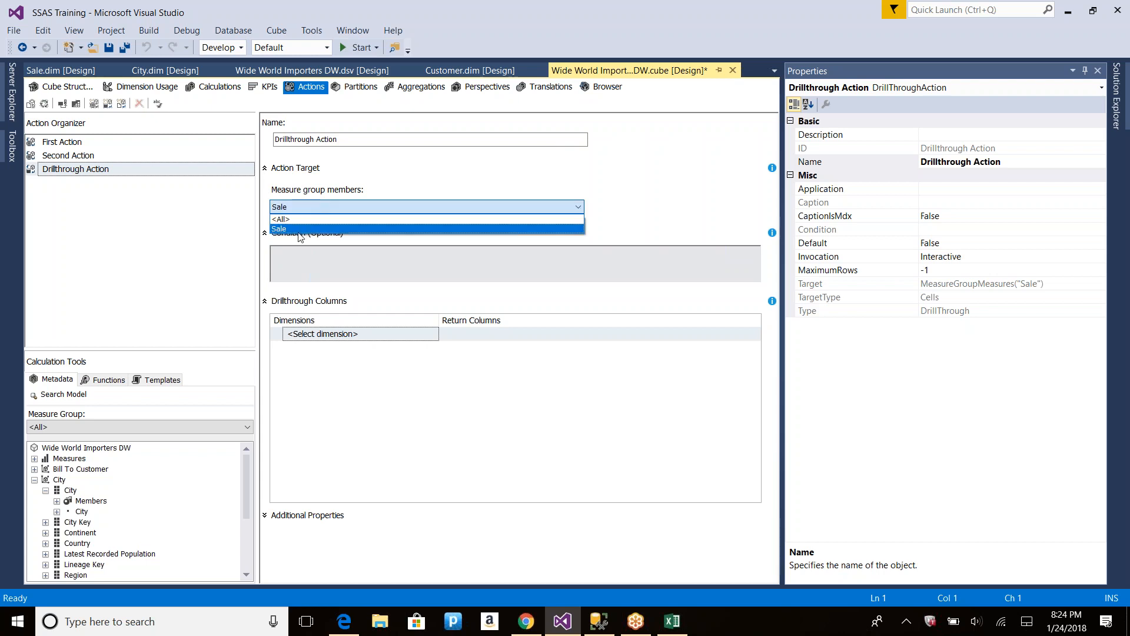
click(300, 229)
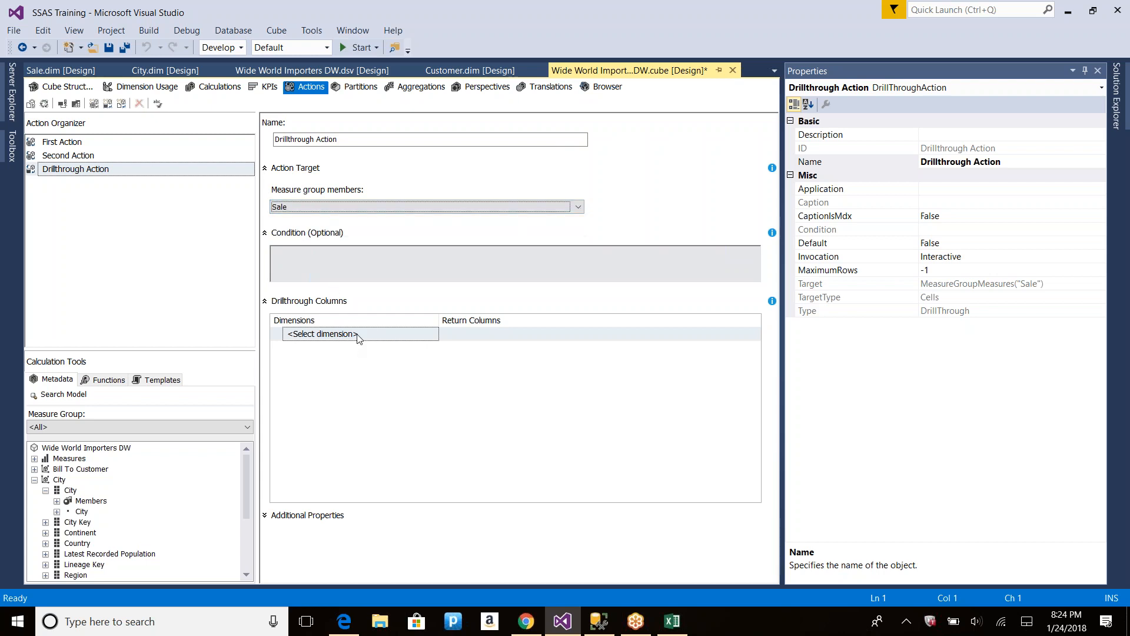
Step: Add the Customer dimension to the drillthrough columns with Customer as its return column
click(377, 337)
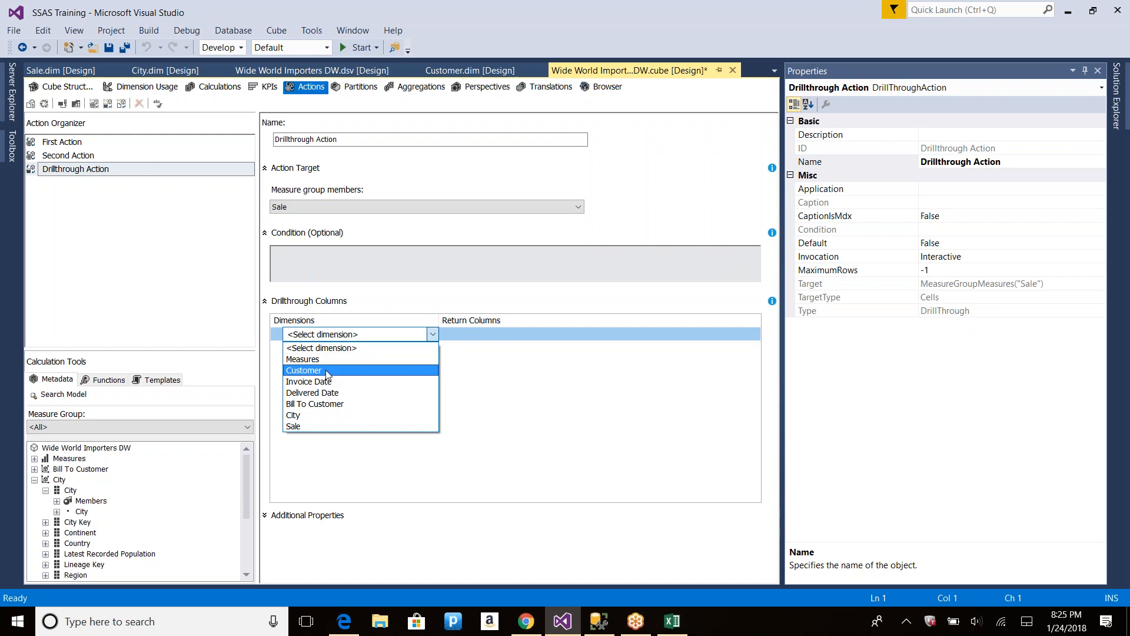
click(327, 370)
click(461, 330)
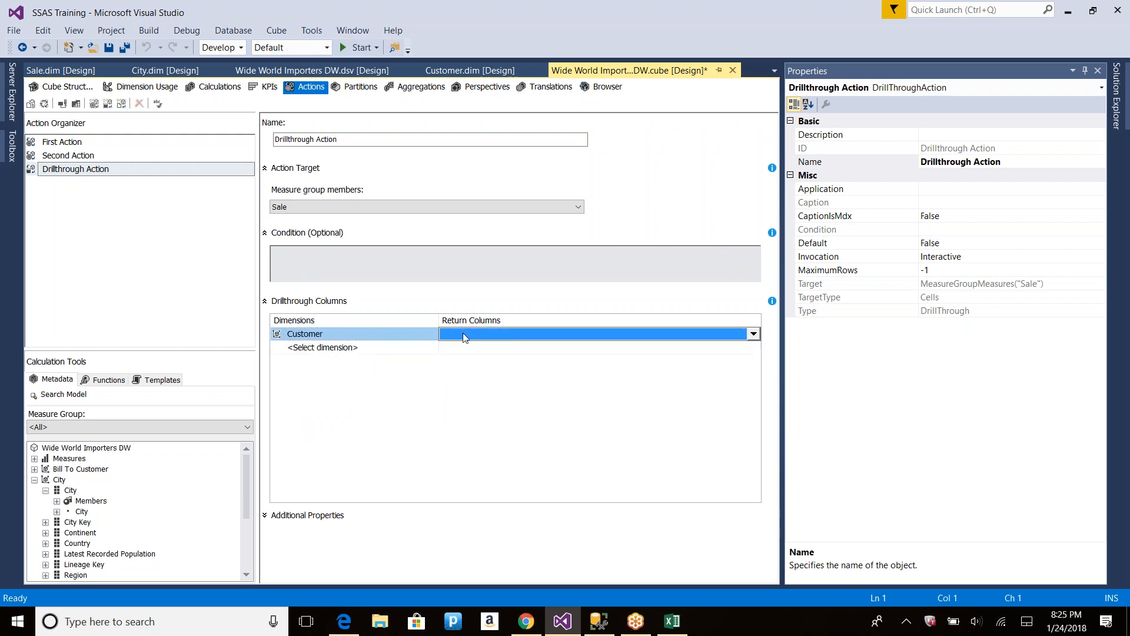
click(463, 334)
click(457, 379)
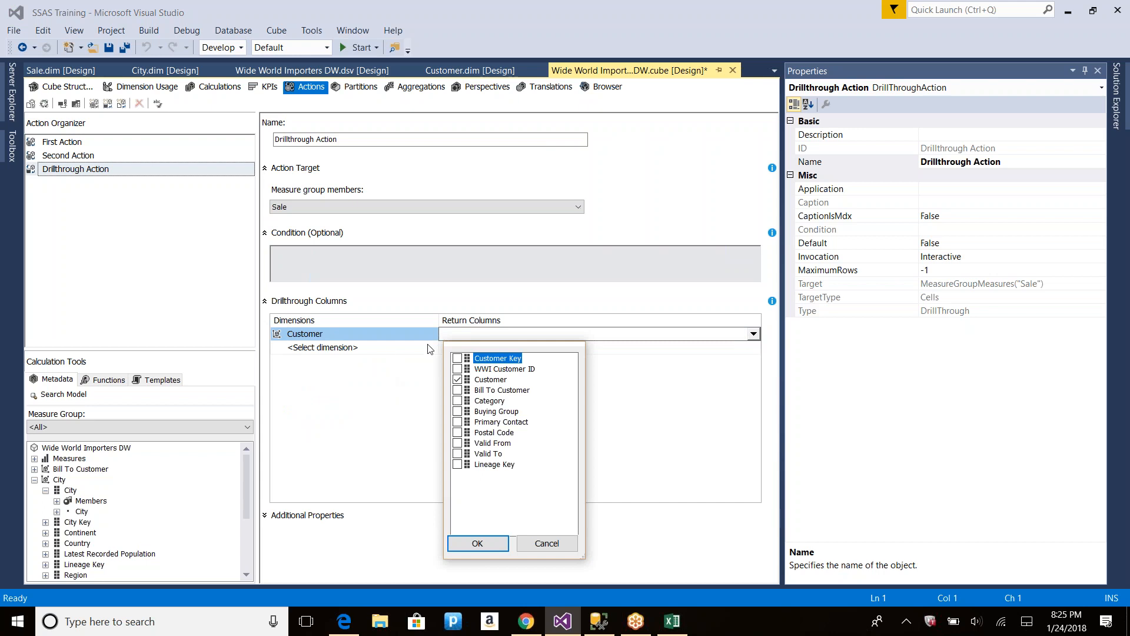
click(495, 541)
click(471, 541)
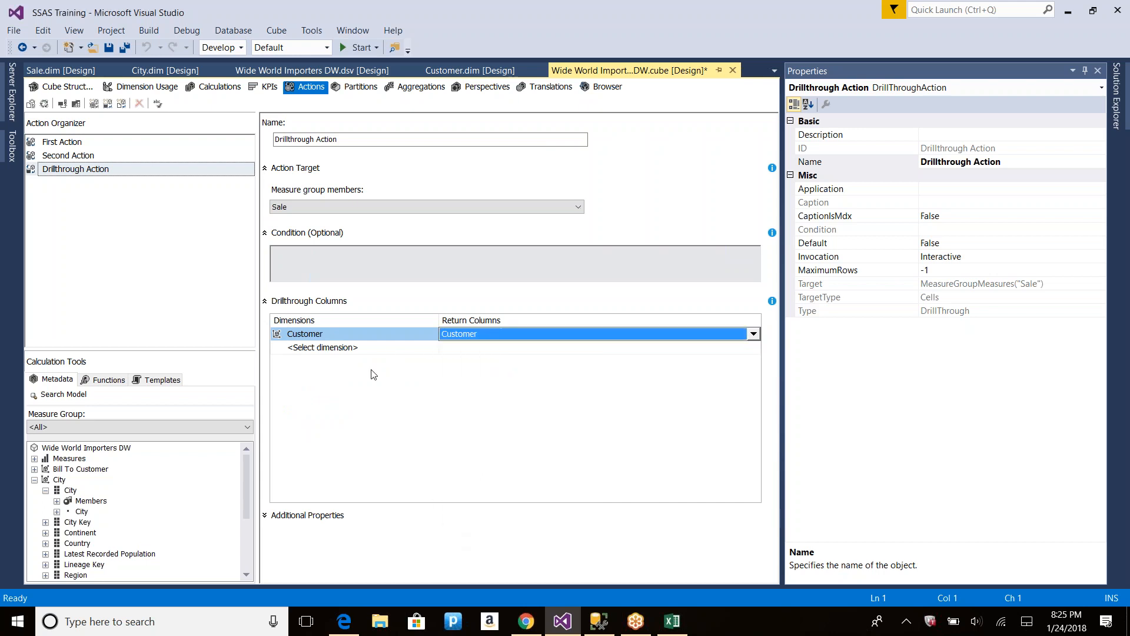
Step: Add the City dimension to the drillthrough columns, returning the City attribute
click(378, 350)
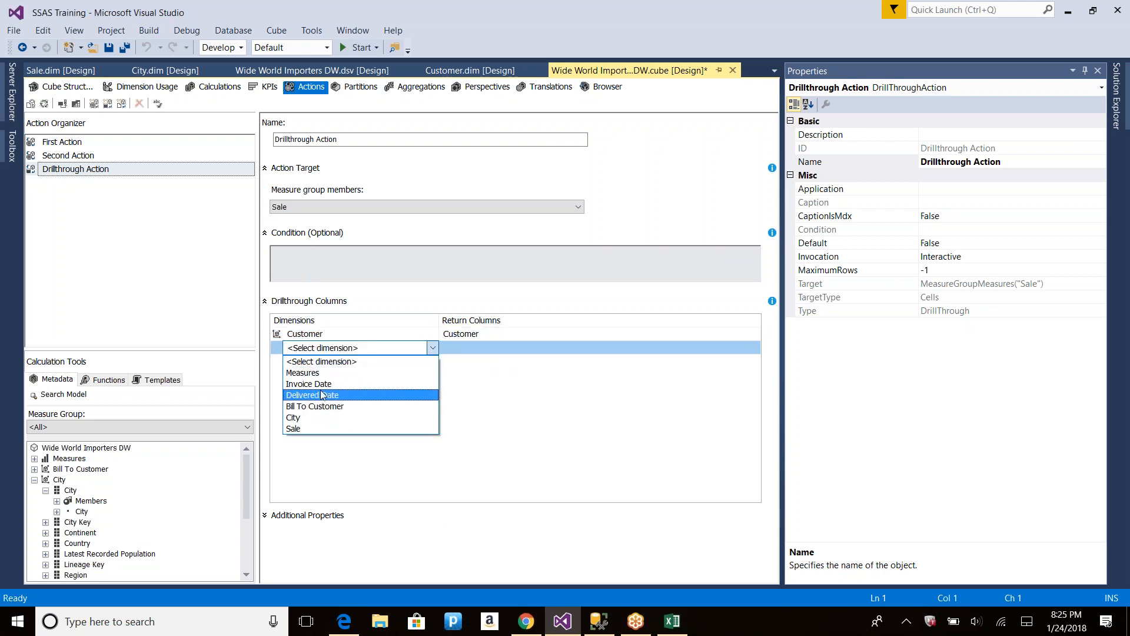
click(300, 418)
click(474, 348)
click(458, 392)
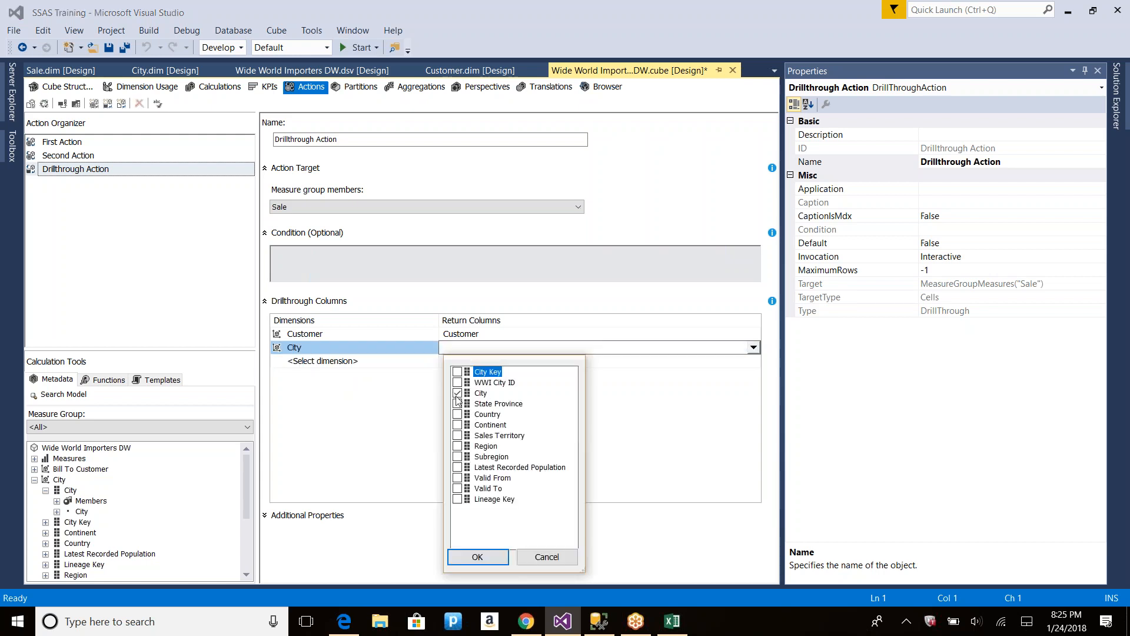
click(478, 557)
Step: Add the Bill To Customer dimension to the drillthrough columns, returning the Bill To Customer attribute
click(404, 361)
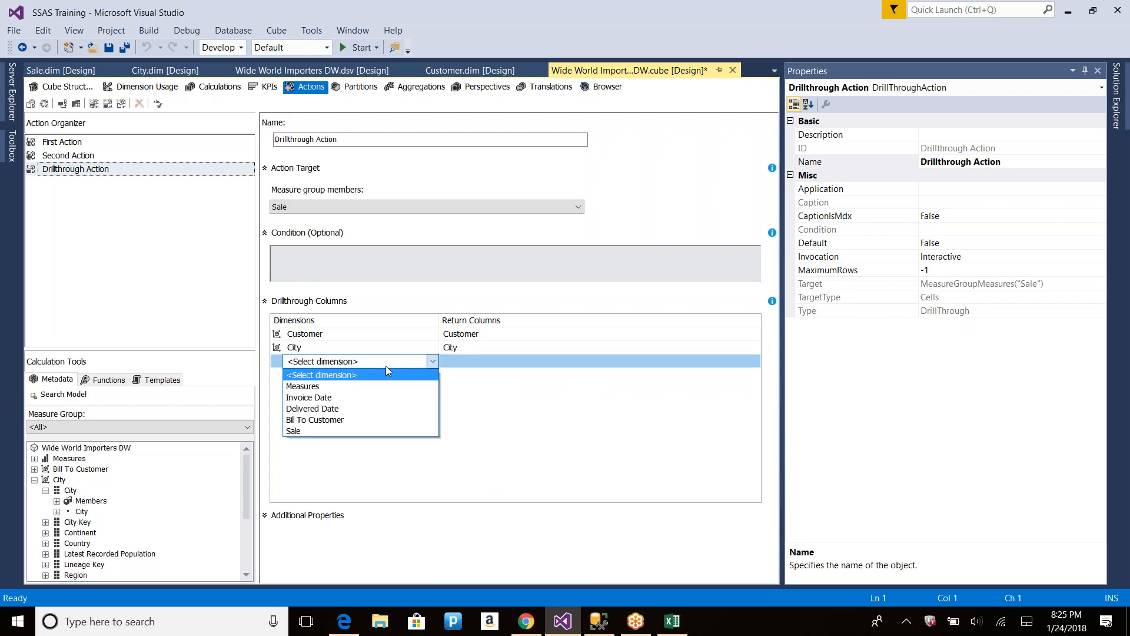
click(323, 421)
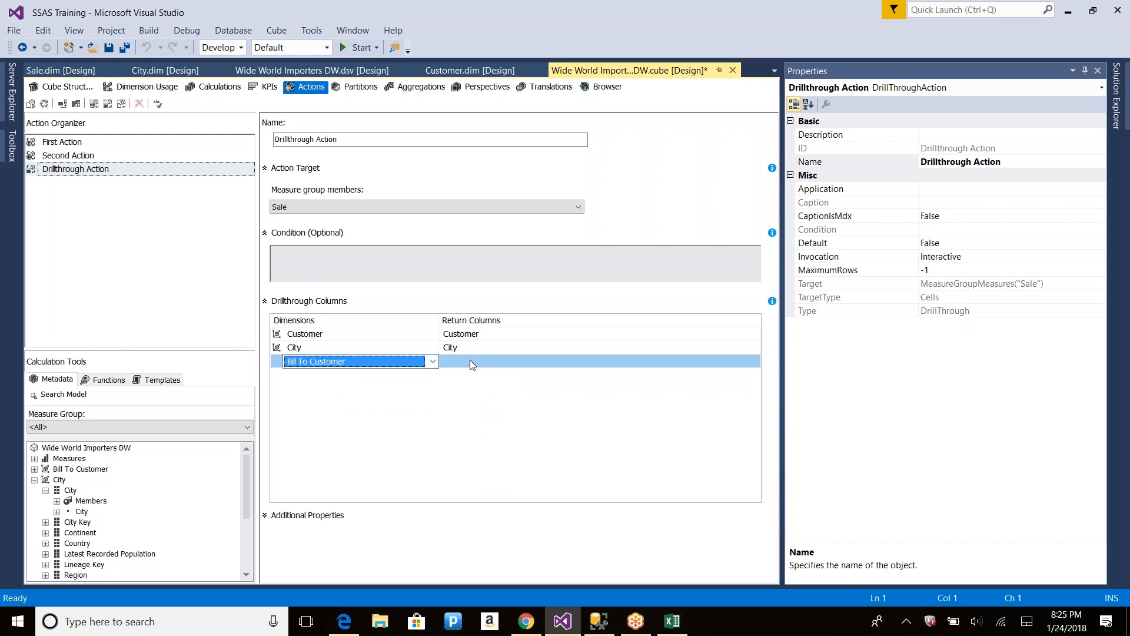
click(470, 364)
click(457, 396)
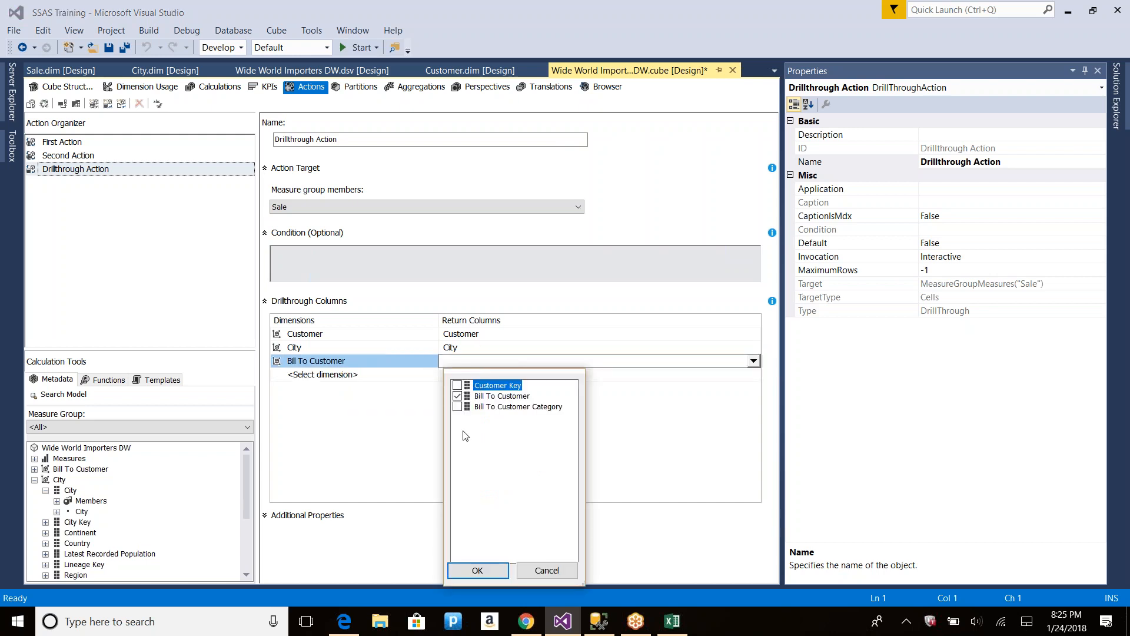
click(478, 569)
Step: Add the Invoice Date dimension to the drillthrough columns with Date as its return column
click(352, 375)
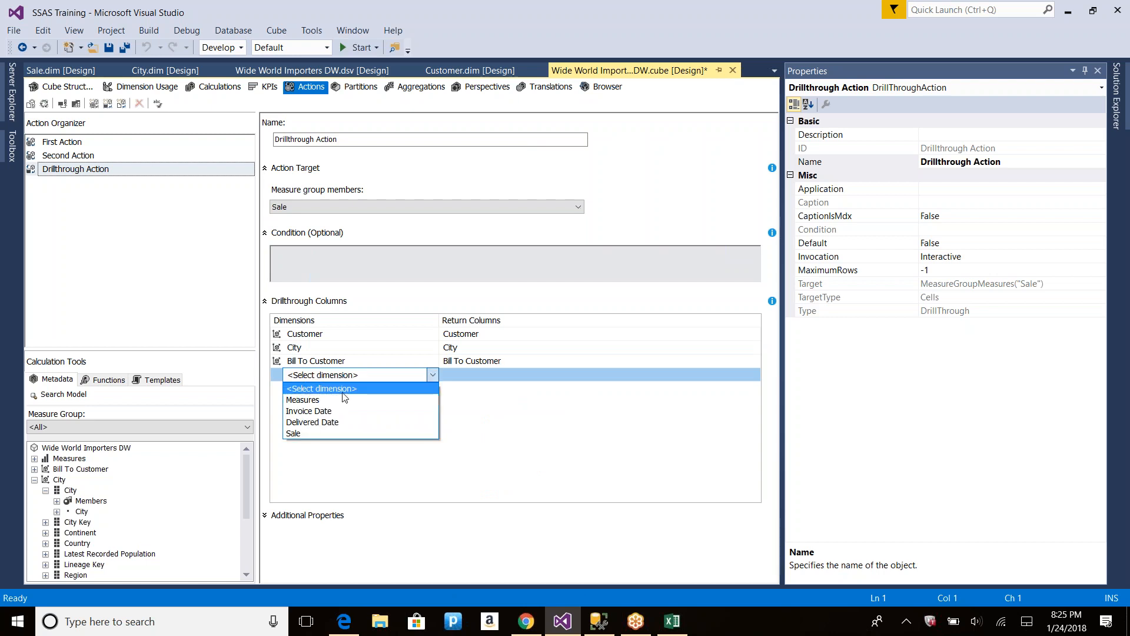
click(331, 411)
click(475, 375)
click(457, 399)
click(477, 583)
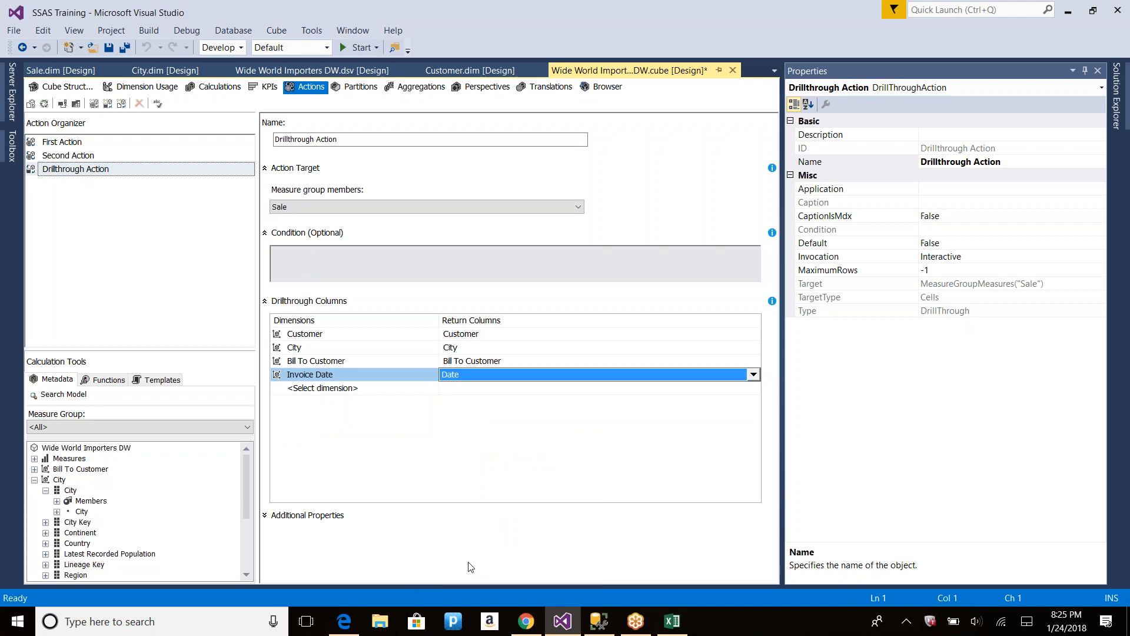
Step: Add the Delivered Date dimension to the drillthrough columns with Date as its return column
click(386, 390)
click(330, 422)
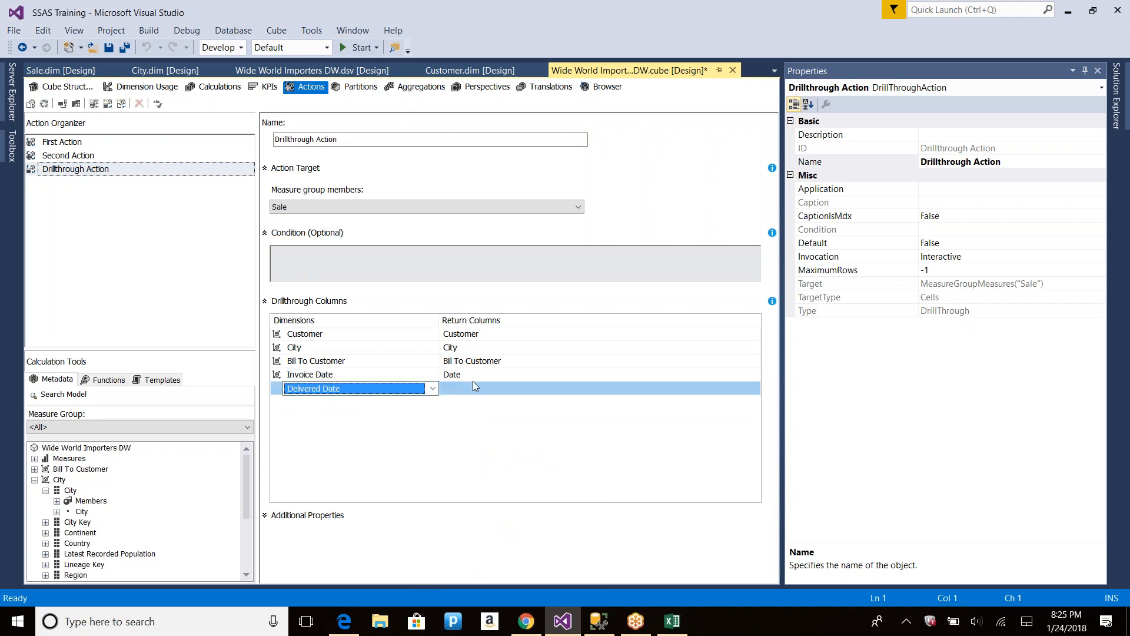
click(474, 387)
click(457, 175)
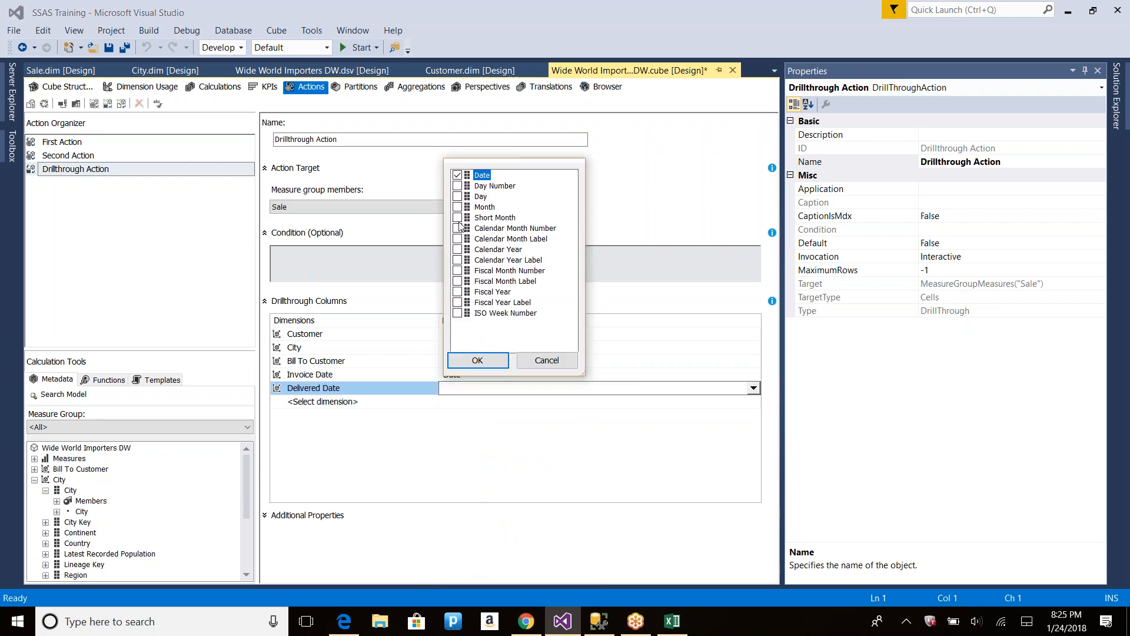
click(474, 361)
Step: Add the Sale dimension to the drillthrough columns with Description as its return column
click(337, 403)
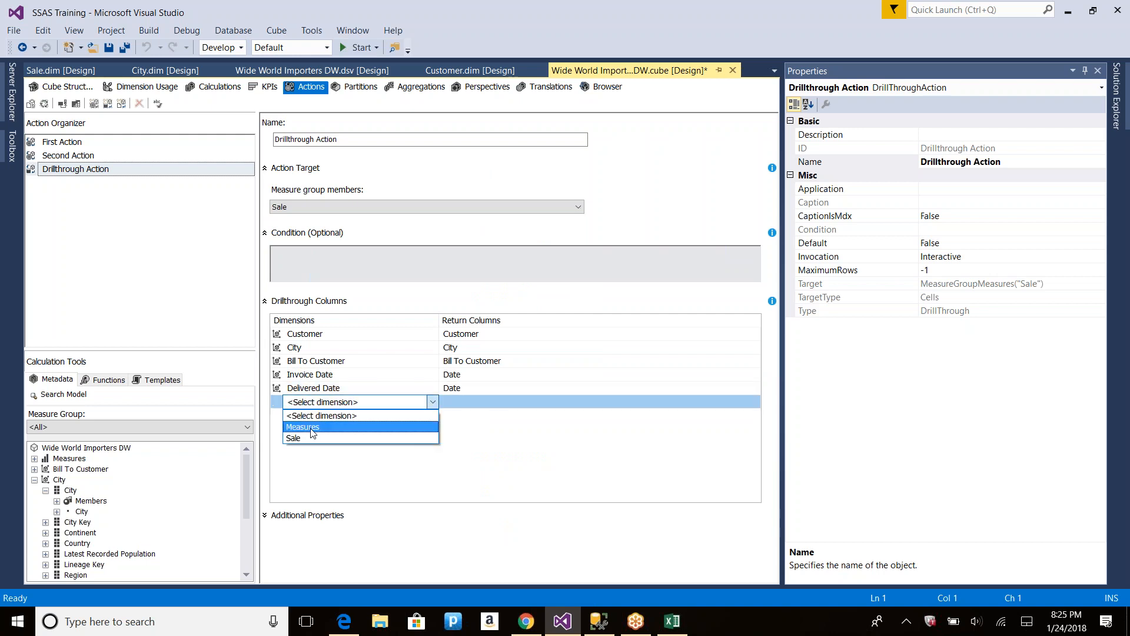
click(312, 439)
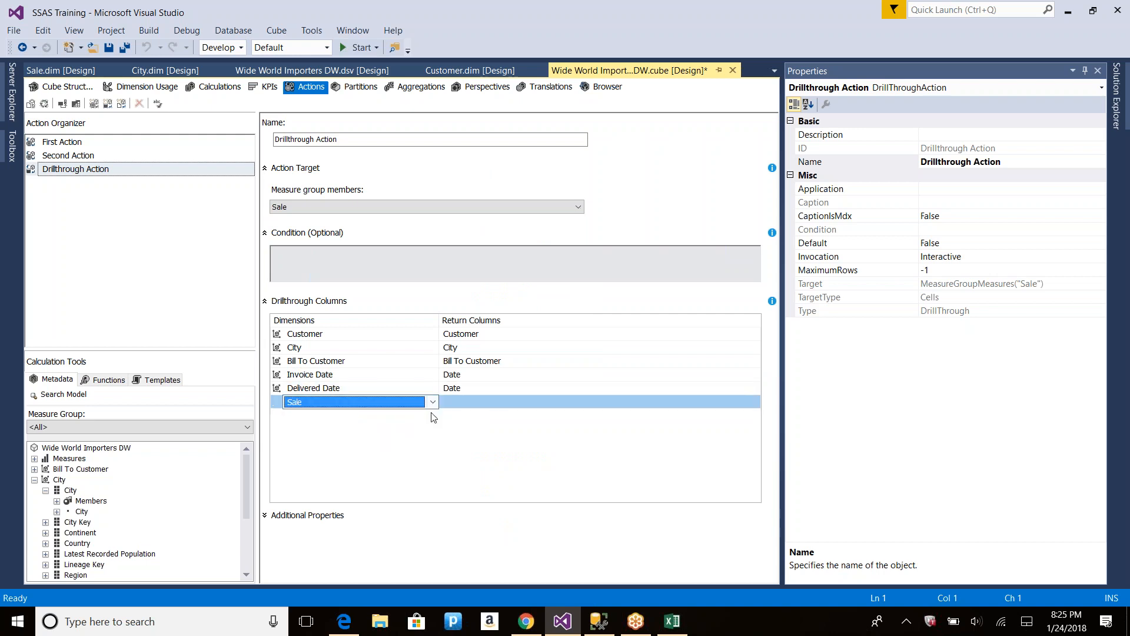
click(461, 400)
click(458, 199)
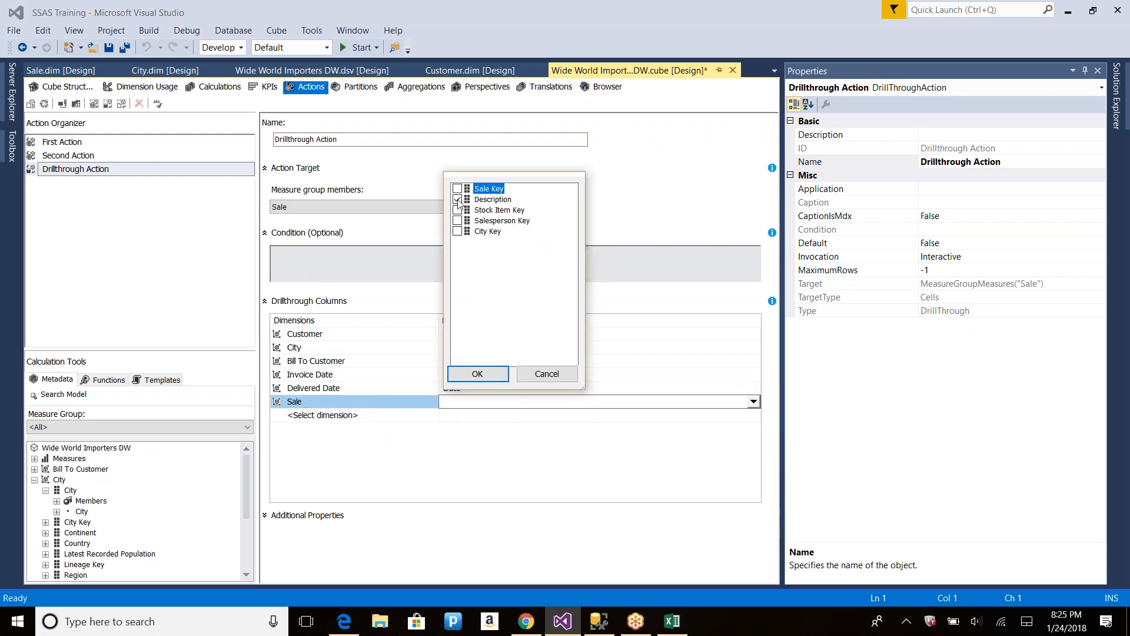
click(477, 374)
Step: Add Measures to the drillthrough columns, returning Quantity, Tax Amount, Profit, Unit Price, Tax Rate and Quantity - Sale
click(344, 416)
click(303, 439)
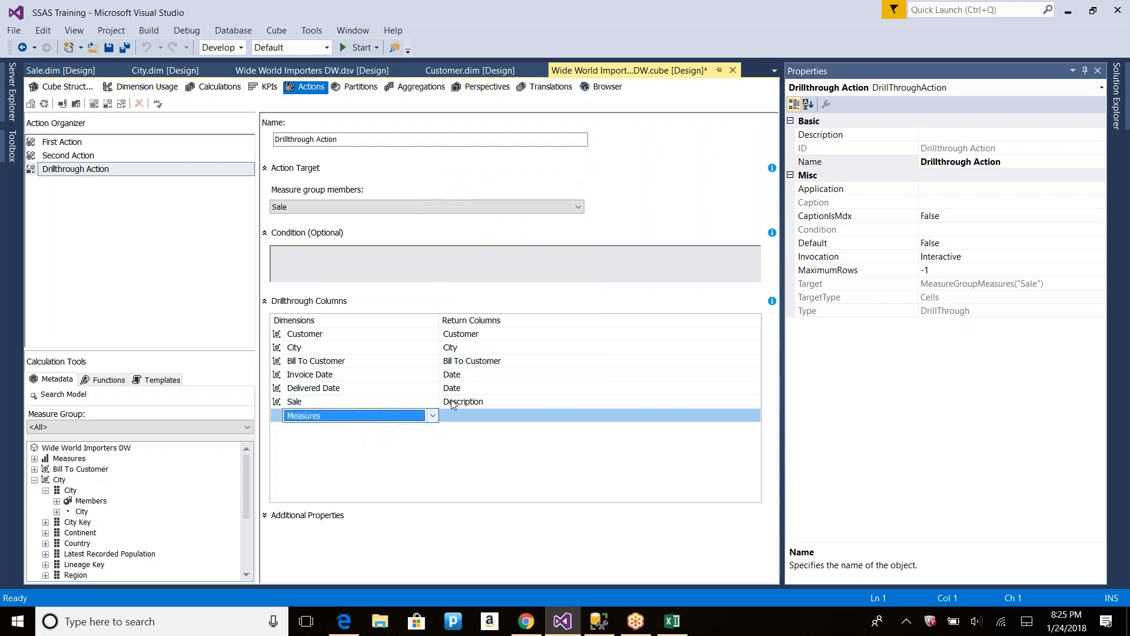
click(453, 412)
click(458, 202)
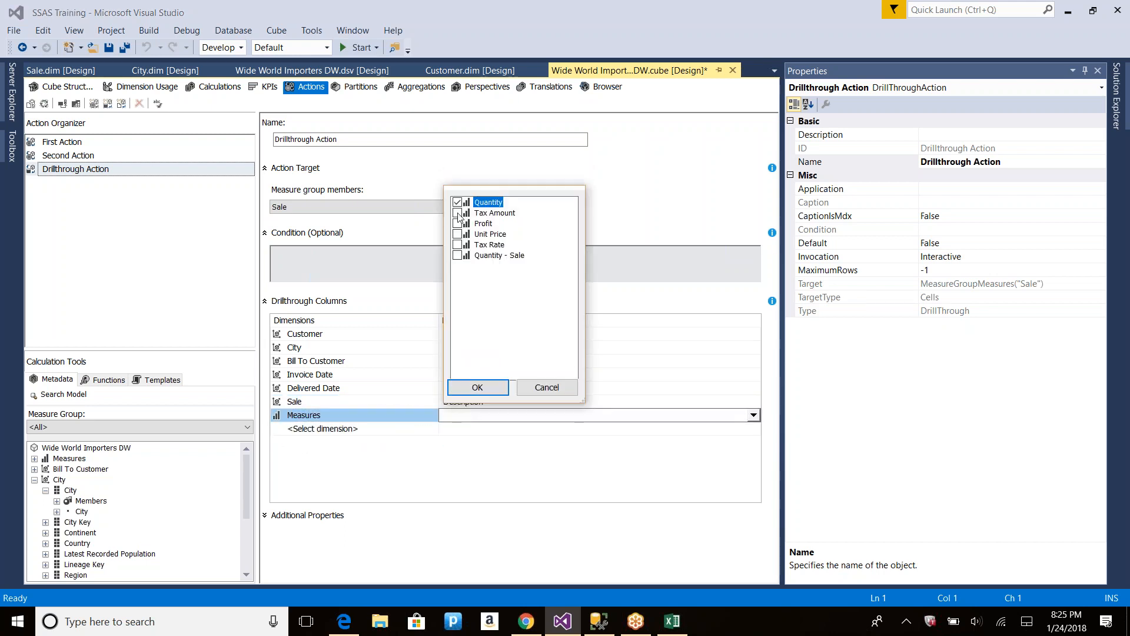
click(457, 212)
click(458, 224)
click(458, 234)
click(457, 245)
click(457, 255)
click(477, 386)
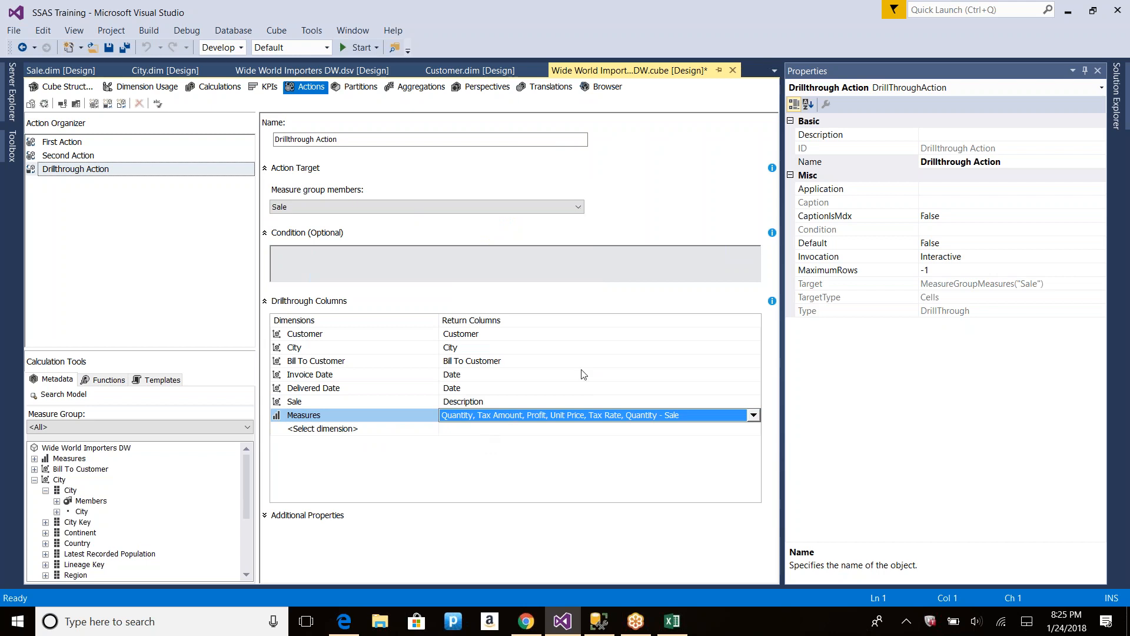
Step: Review the return columns available for the Customer dimension and leave its selection as is
click(541, 333)
click(542, 338)
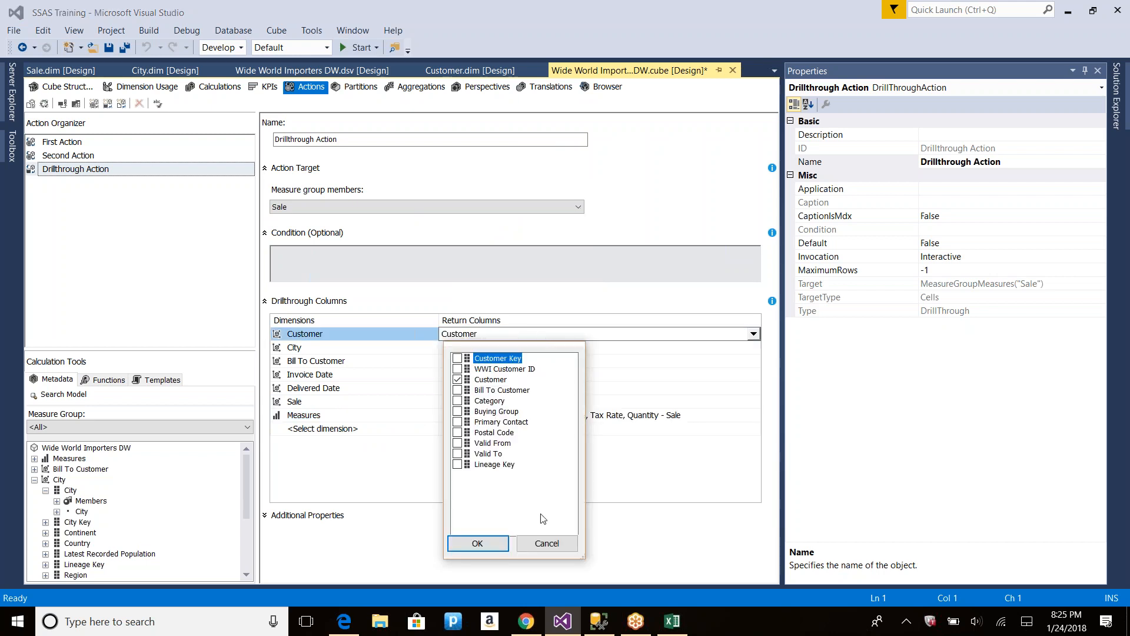
click(545, 543)
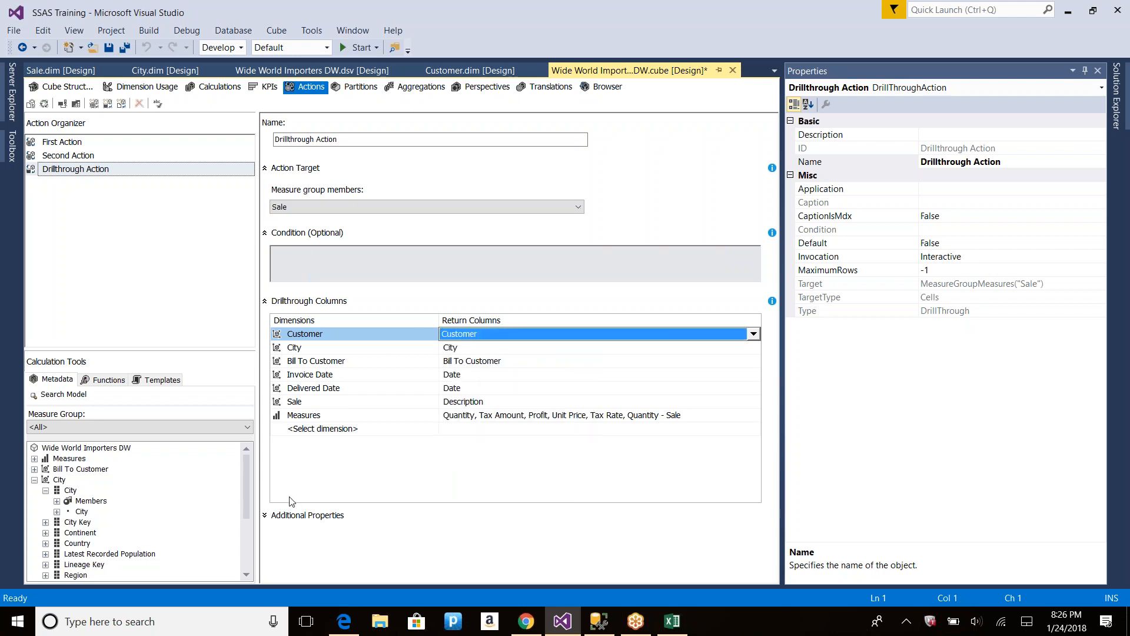
Step: Set the drillthrough action's maximum rows to 55 in its additional properties, leaving the invocation as Interactive
click(267, 521)
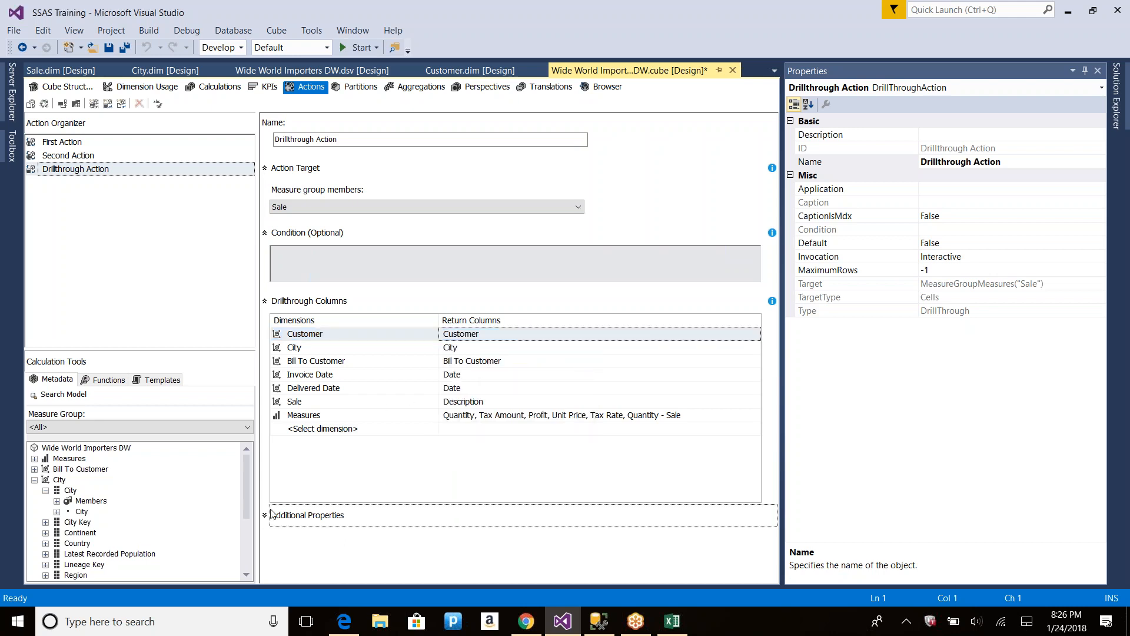
click(265, 515)
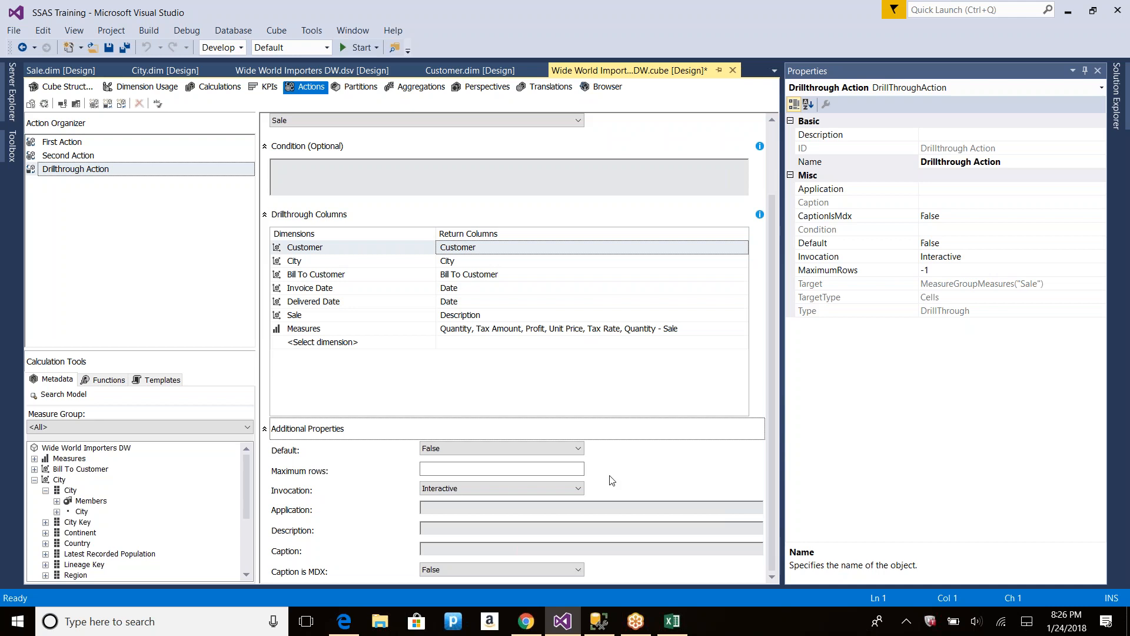
click(506, 469)
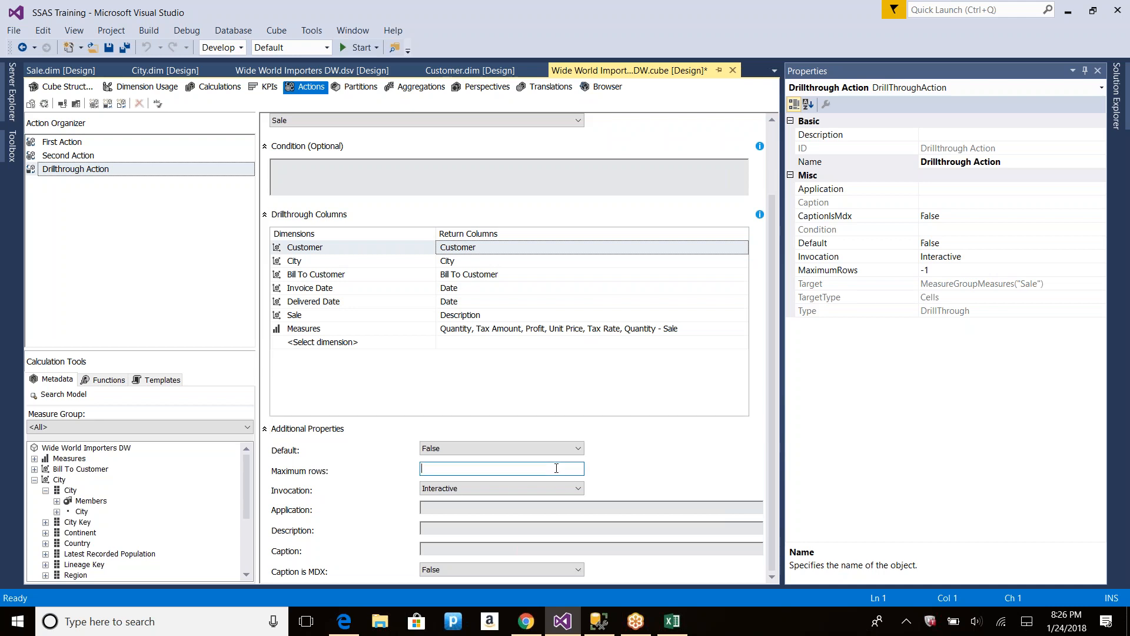
text(55)
drag(539, 472, 363, 455)
click(559, 488)
click(559, 496)
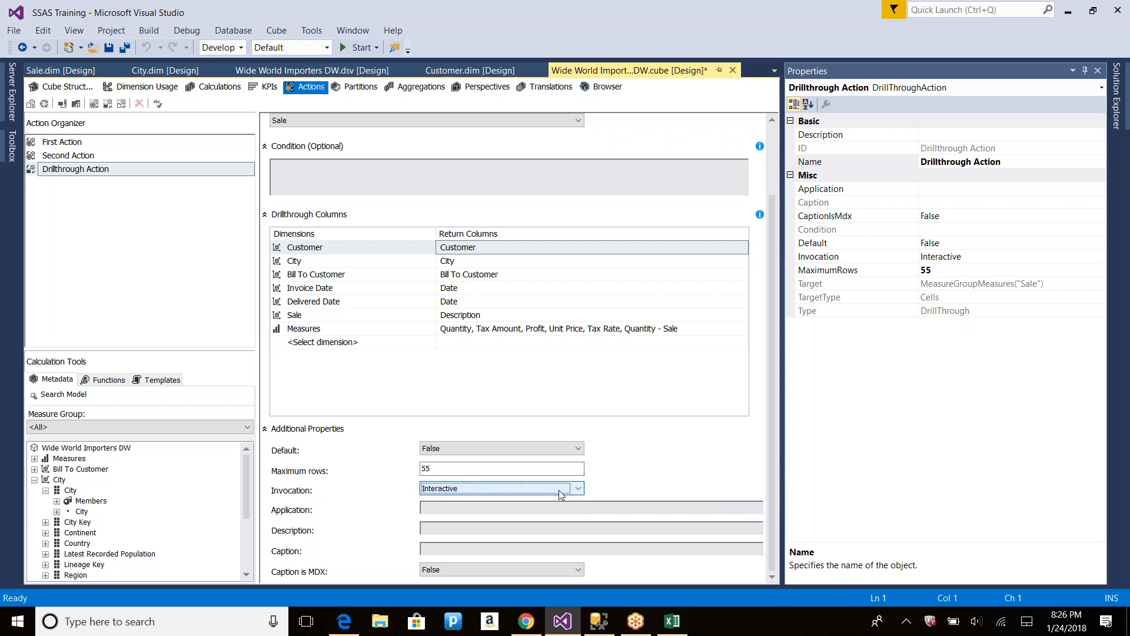
Step: Set the drillthrough action's application to Excel and its caption to "See detail Info", leaving Caption is MDX at False
click(429, 507)
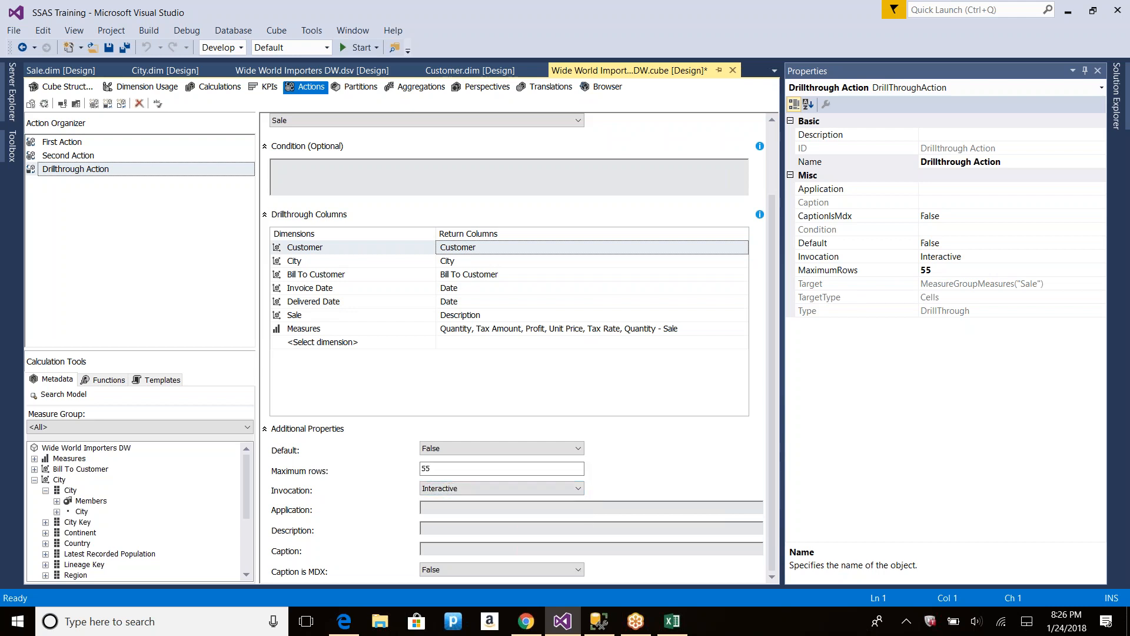
text(Excel)
click(525, 531)
click(485, 548)
text(See details)
key(BackSpace)
text(Info)
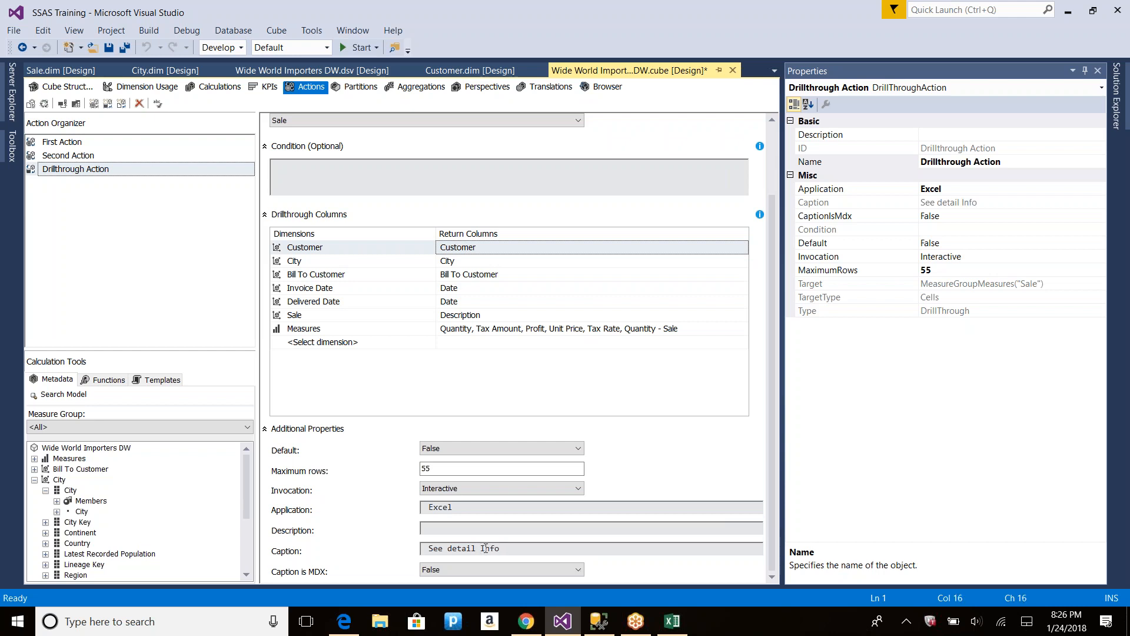
click(459, 570)
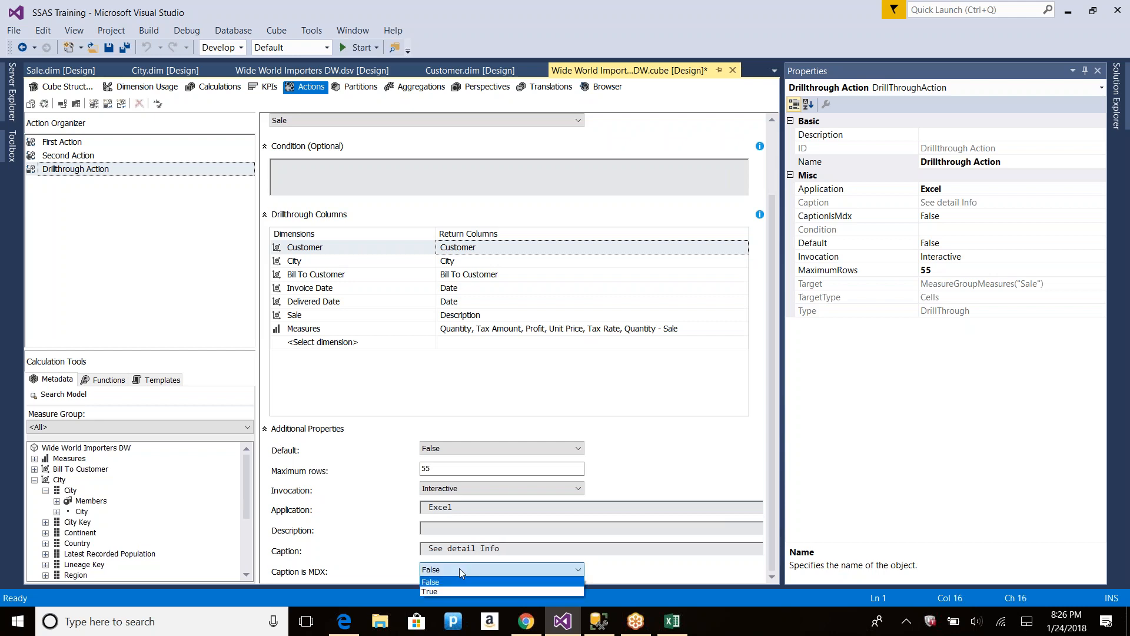
click(459, 569)
click(460, 569)
click(460, 569)
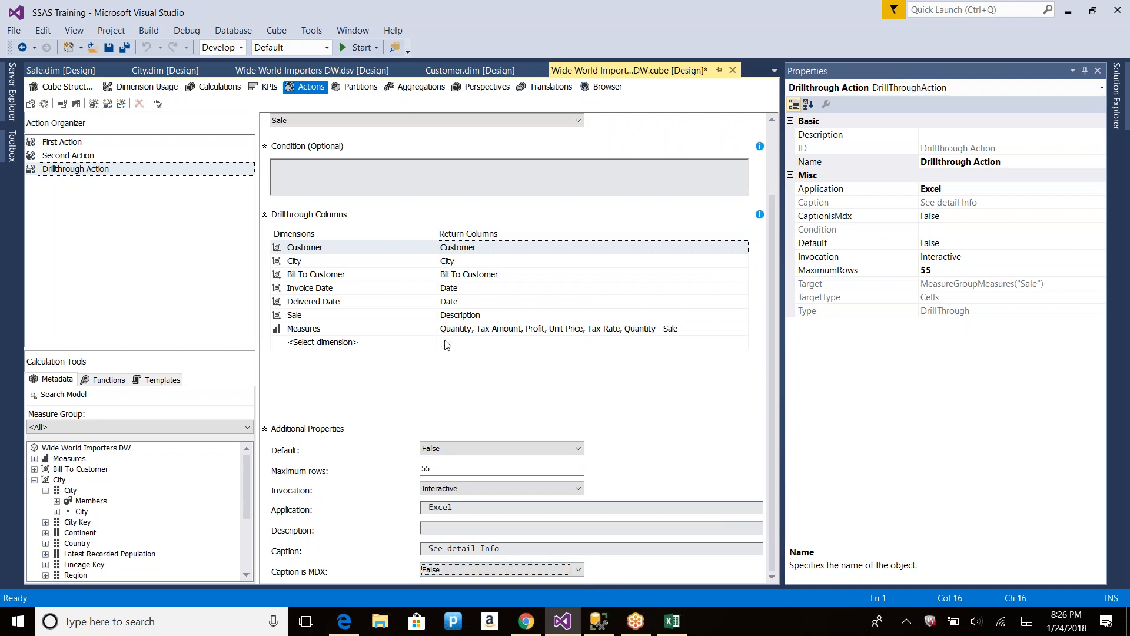
Step: Save the cube and deploy the project to the server, closing the Process Cube dialog
key(ctrl+s)
click(45, 104)
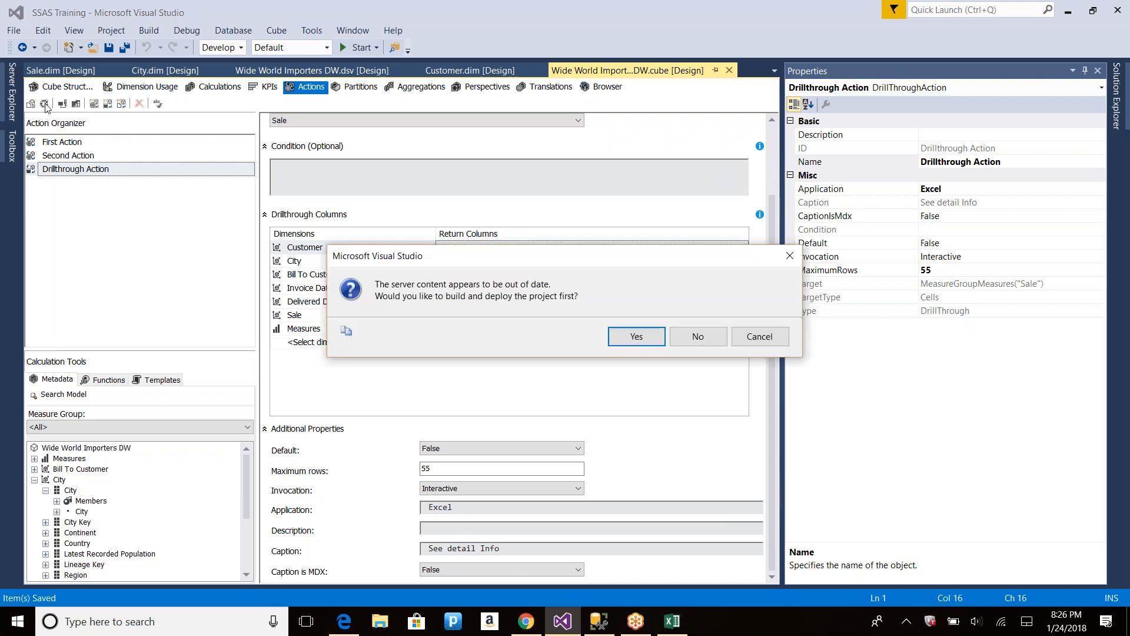
click(650, 338)
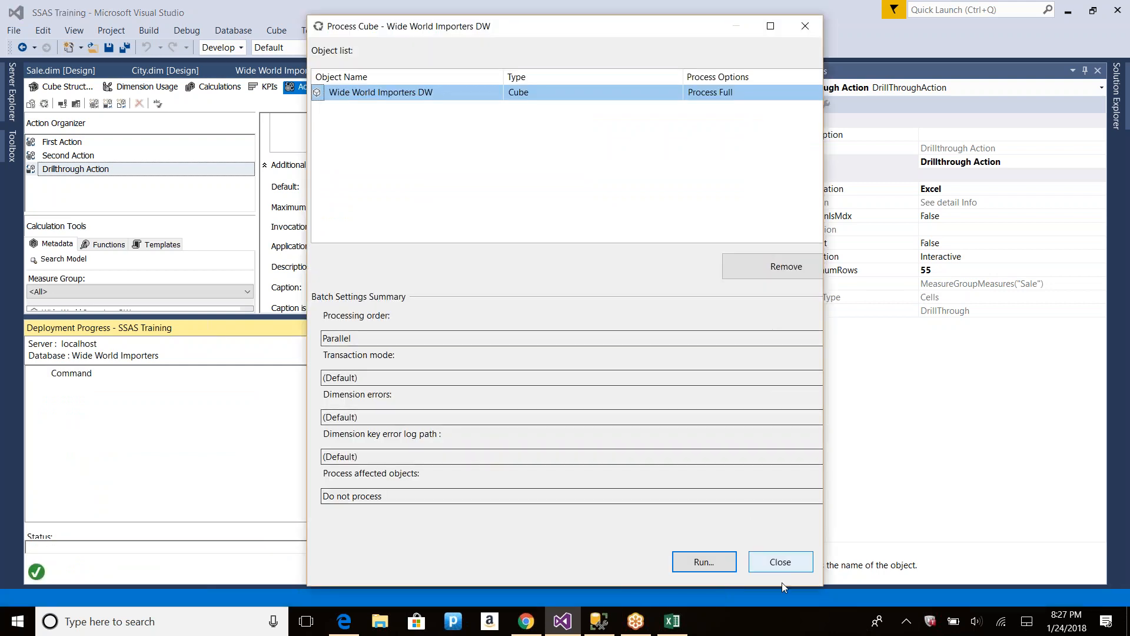
click(781, 562)
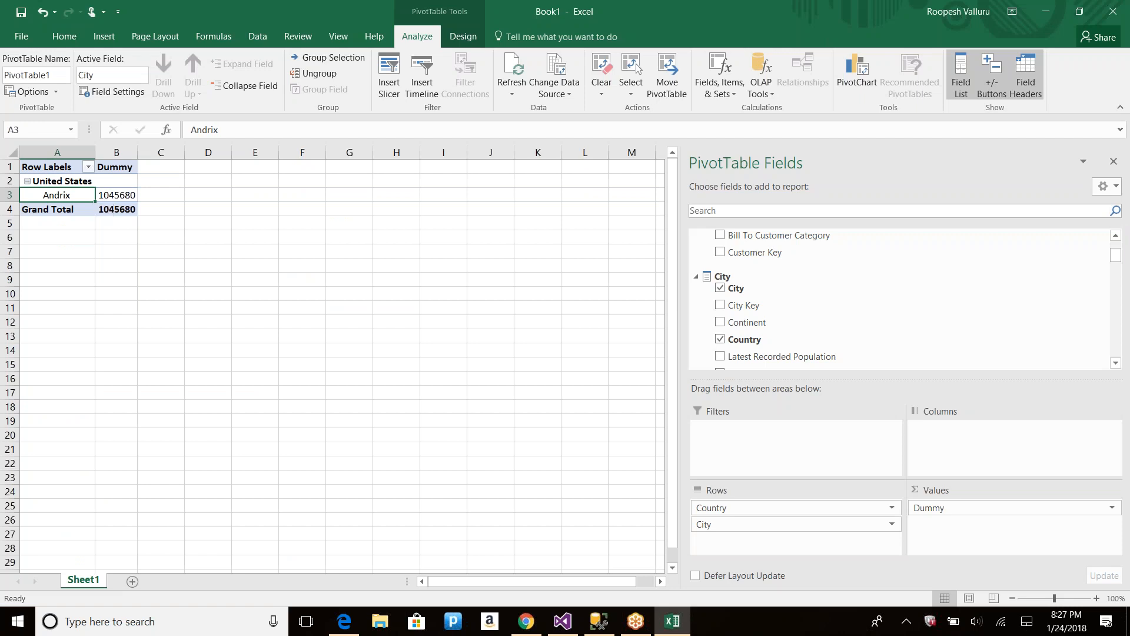
Step: Refresh the PivotTable in Excel and check the additional actions offered on the Andrix city label
click(501, 72)
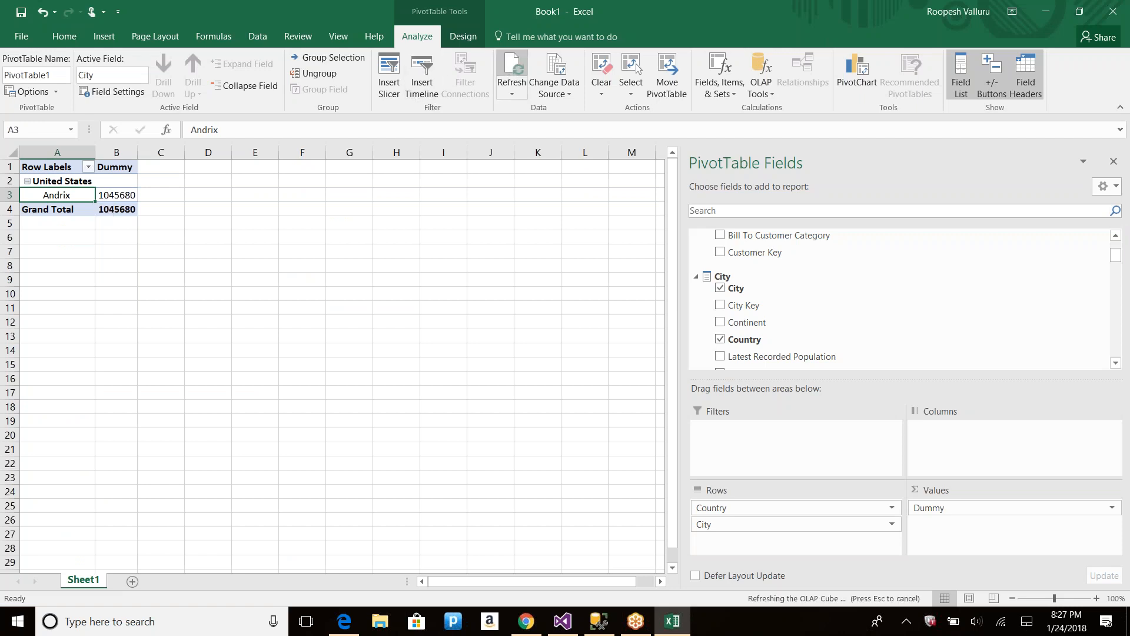
right_click(71, 196)
mouse_move(137, 511)
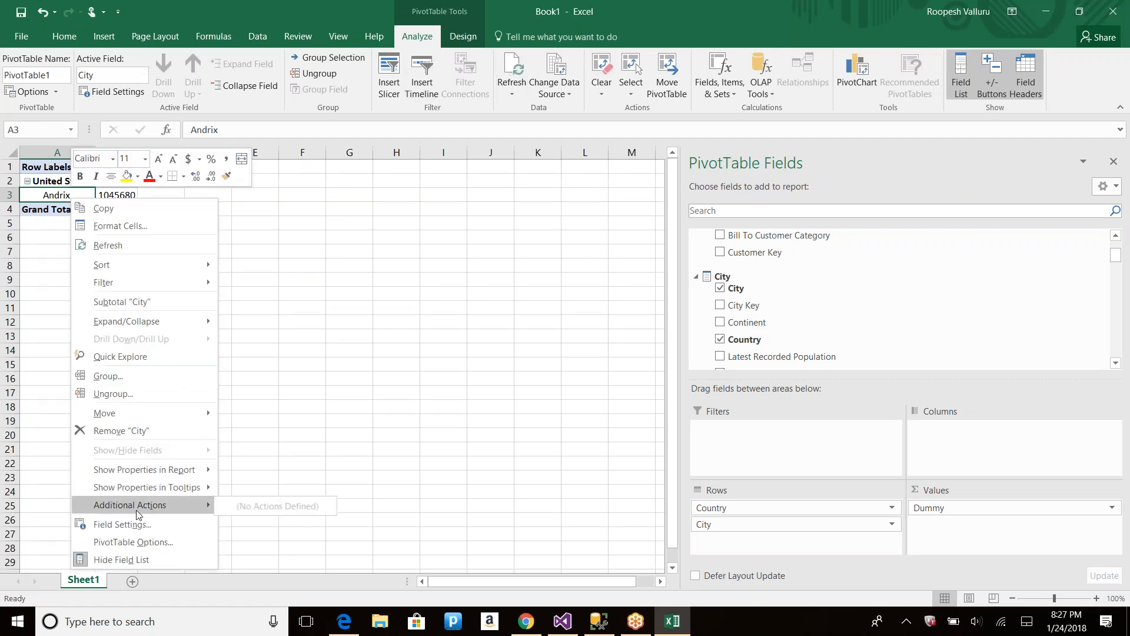
key(Escape)
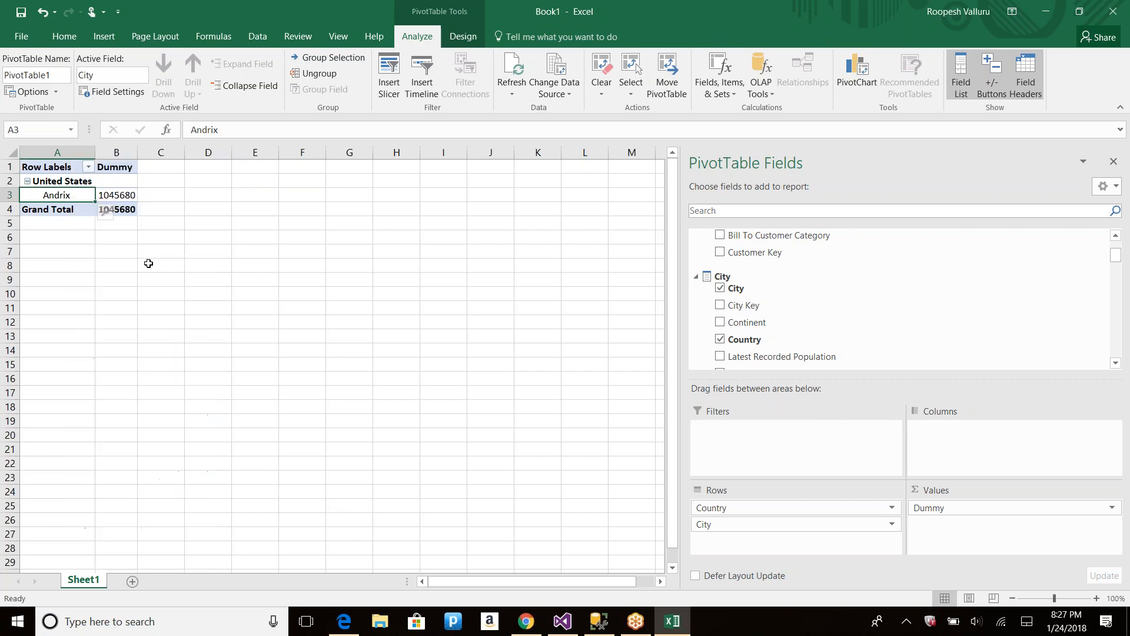
right_click(79, 195)
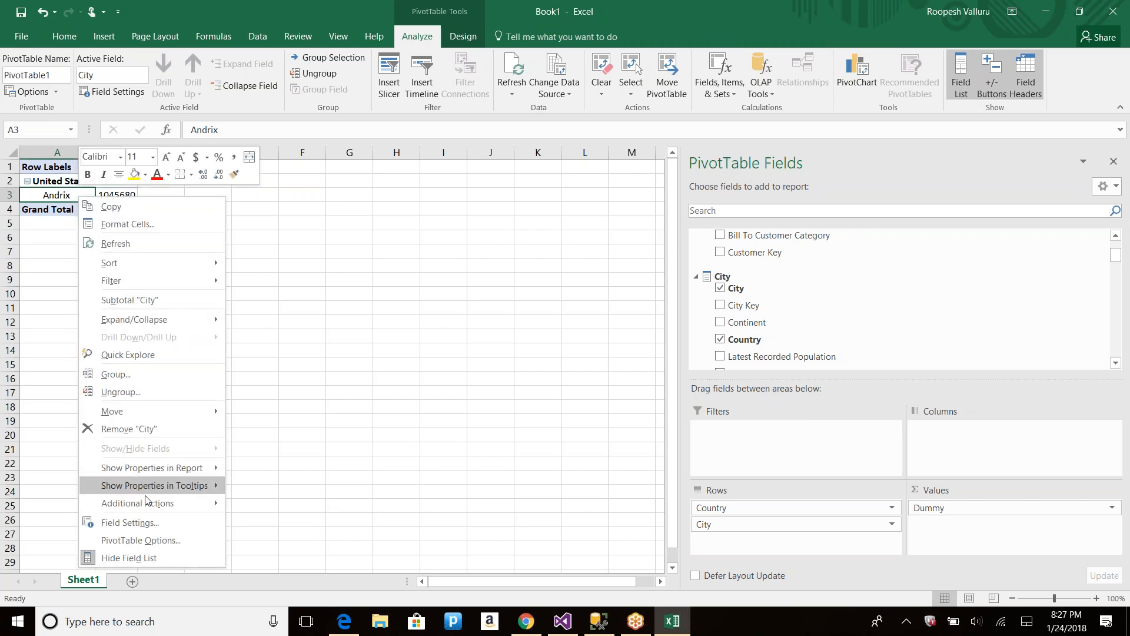
Step: Switch to Visual Studio and review the Second Action's target and action content
key(alt+Tab)
click(67, 157)
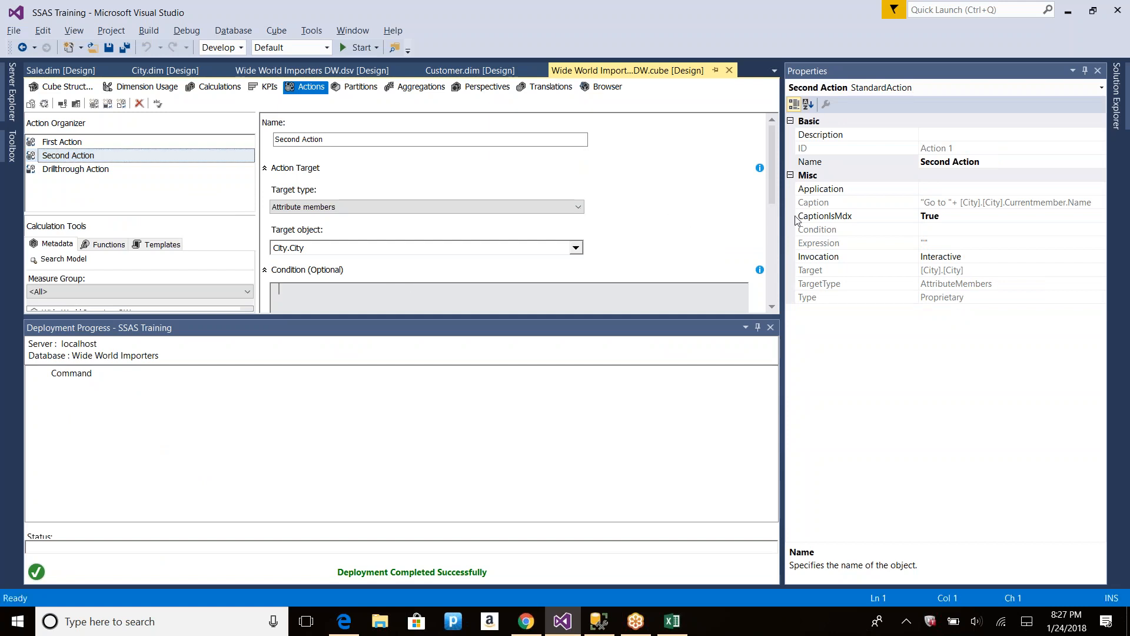
scroll(589, 265, down, 5)
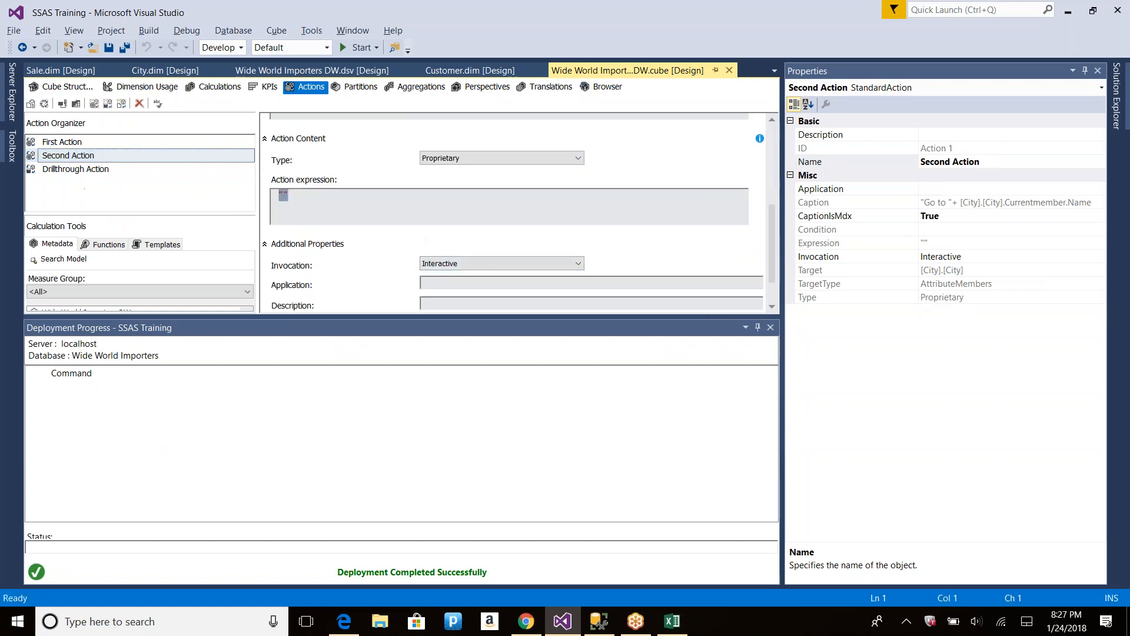
Step: Switch to Excel and check the additional actions offered on Andrix's Dummy value
key(alt+Tab)
right_click(105, 193)
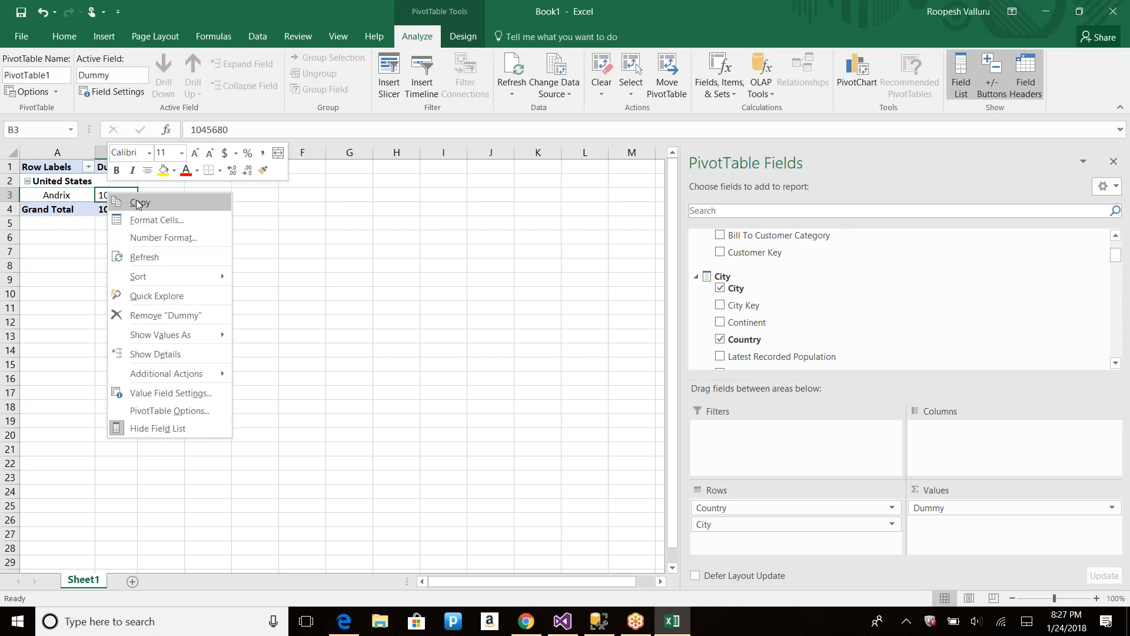
mouse_move(207, 375)
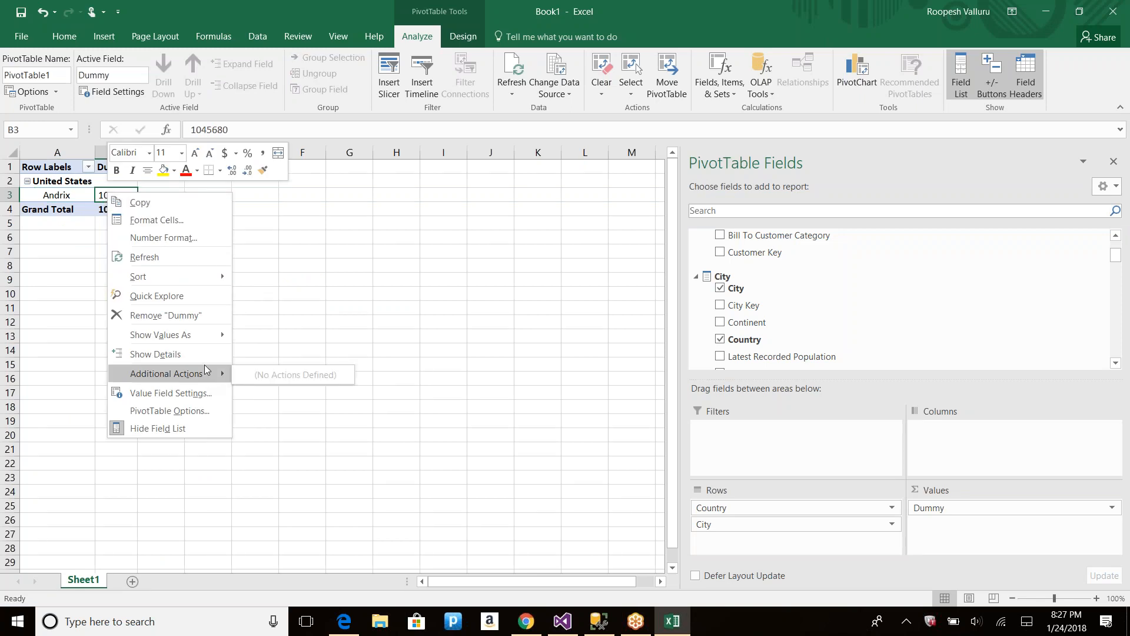
key(Escape)
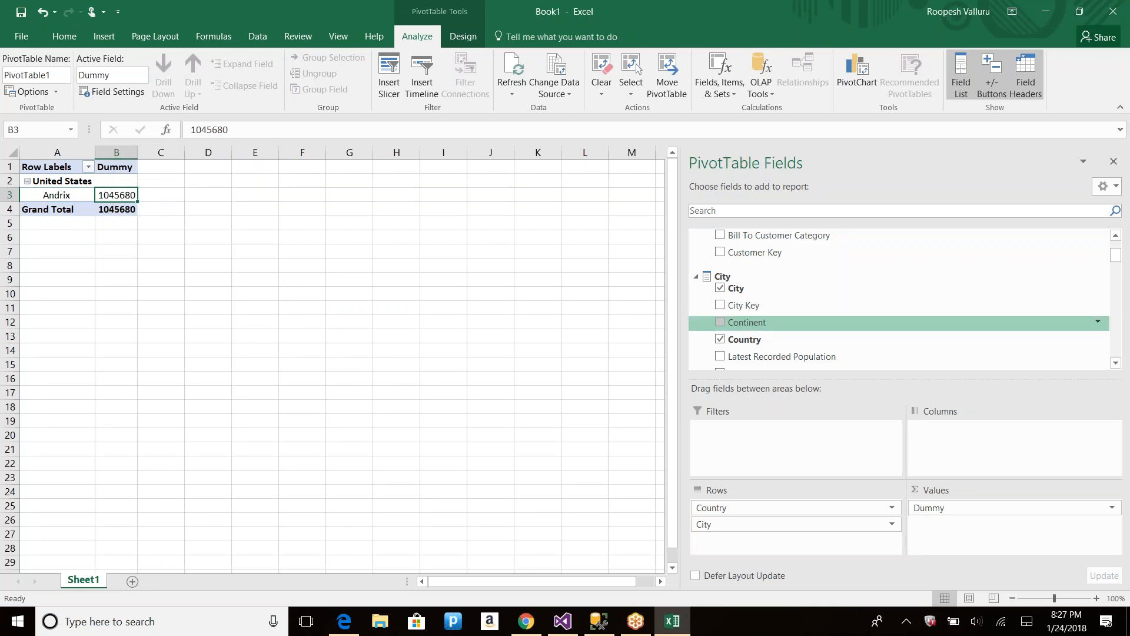
Step: Add the Profit measure to the PivotTable and run the See detail Info action on Abbottsburg's profit value
click(783, 278)
click(696, 235)
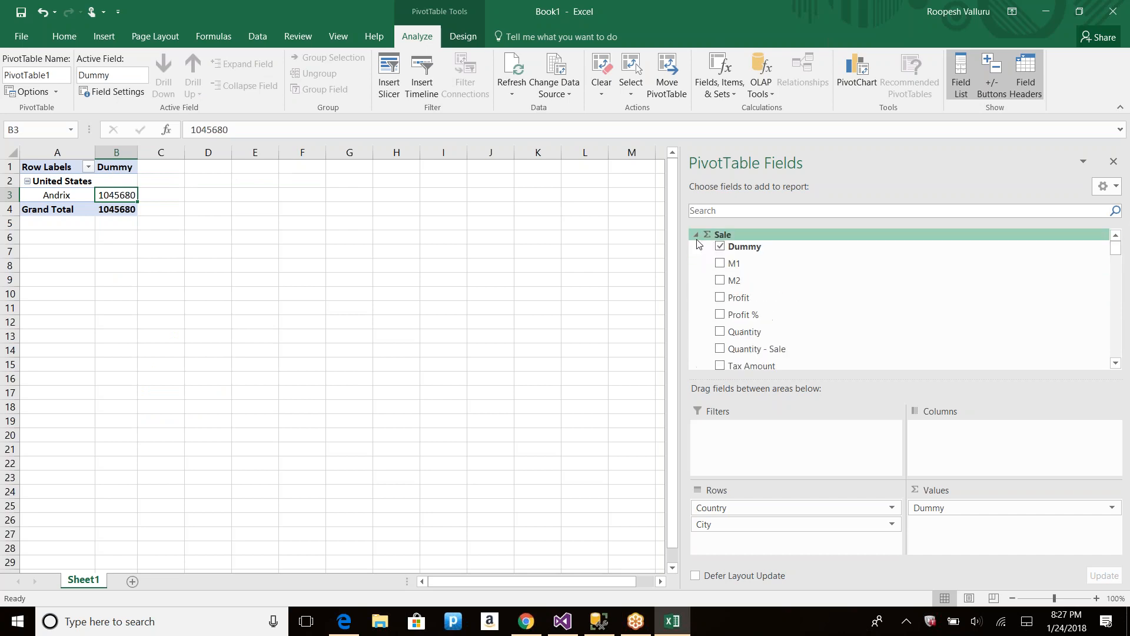
click(720, 298)
click(245, 229)
right_click(227, 196)
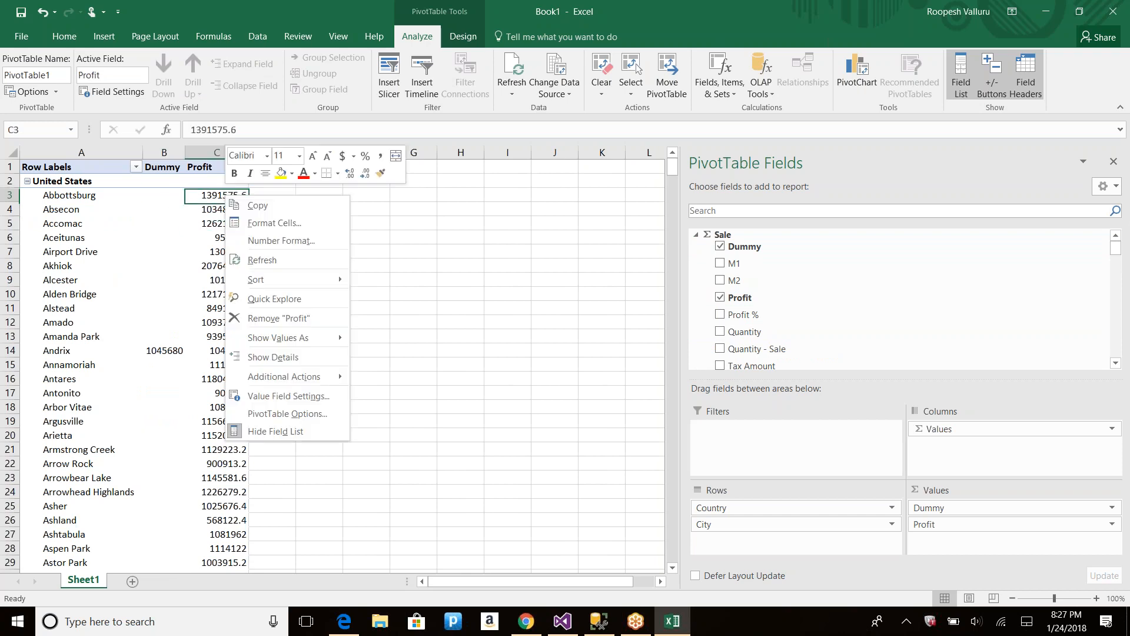
mouse_move(316, 380)
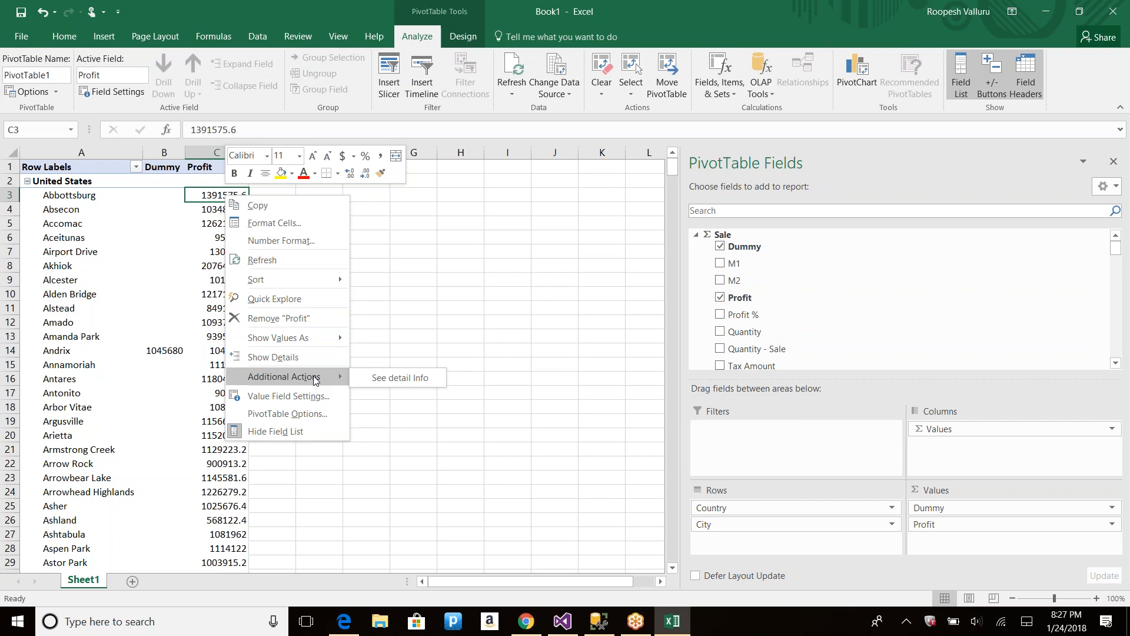
click(400, 378)
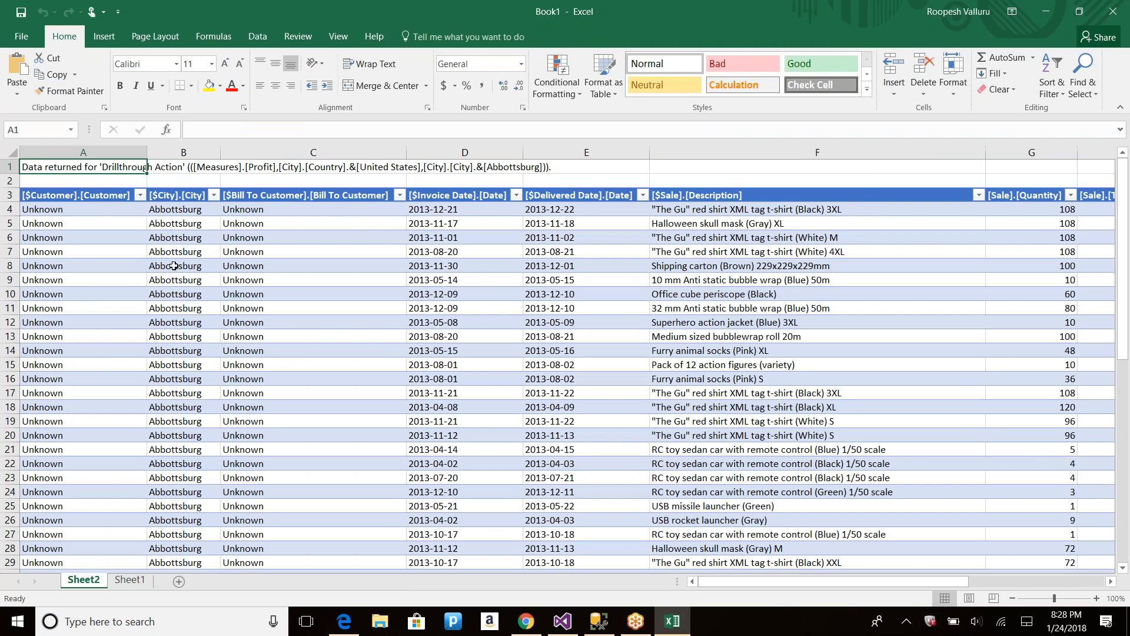
Step: Count the filled cells in the Customer column of the drillthrough results, and return to Sheet1
key(ctrl+space)
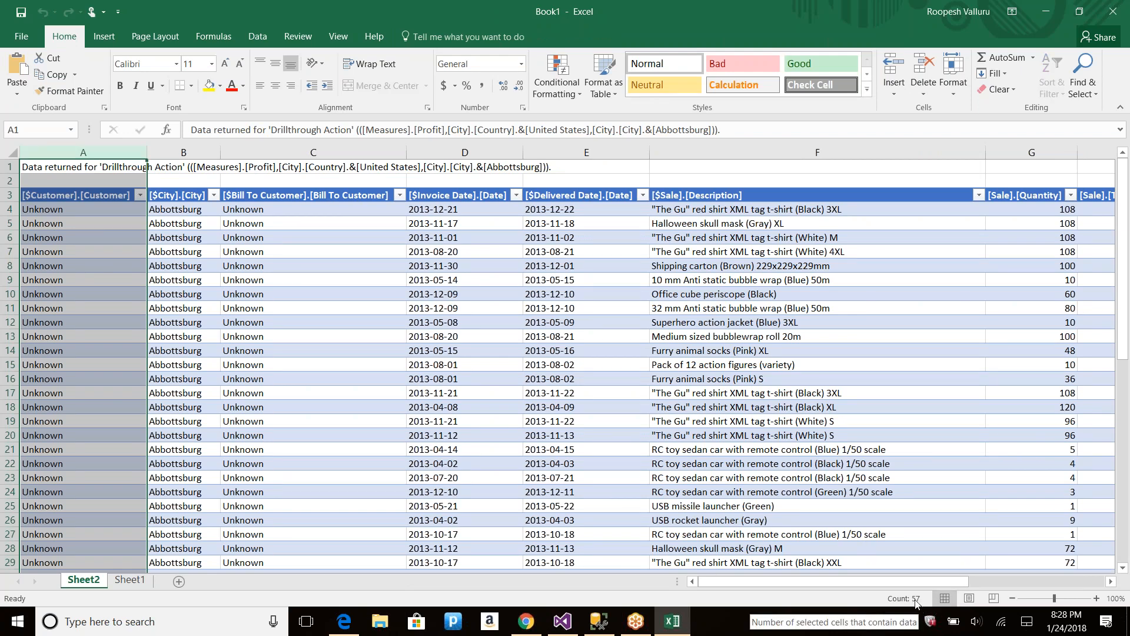
click(87, 168)
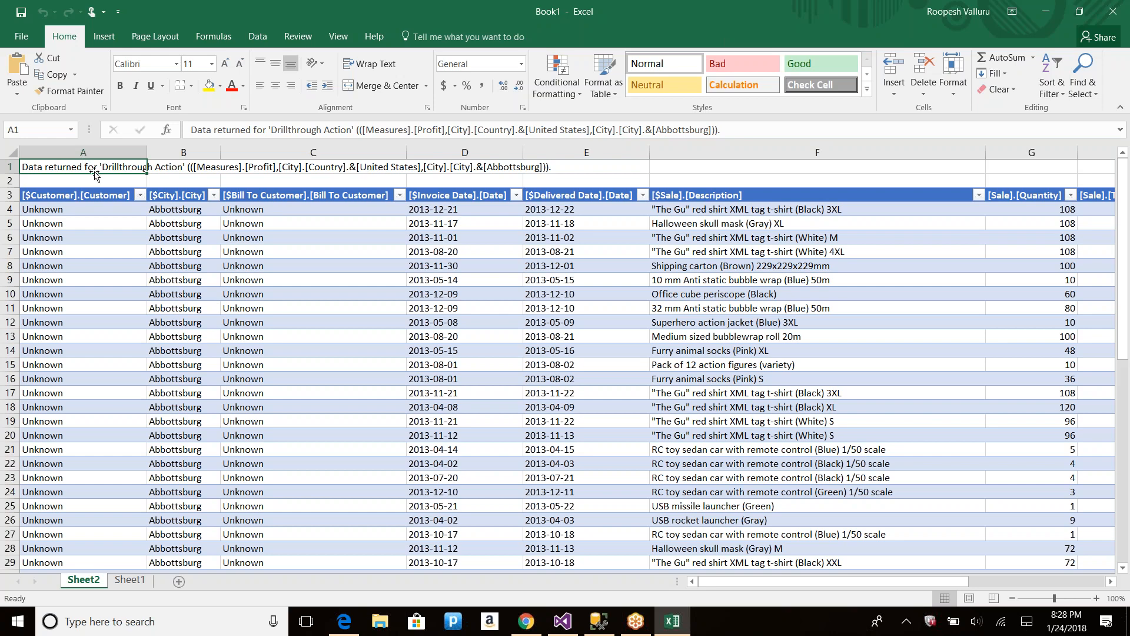
click(132, 582)
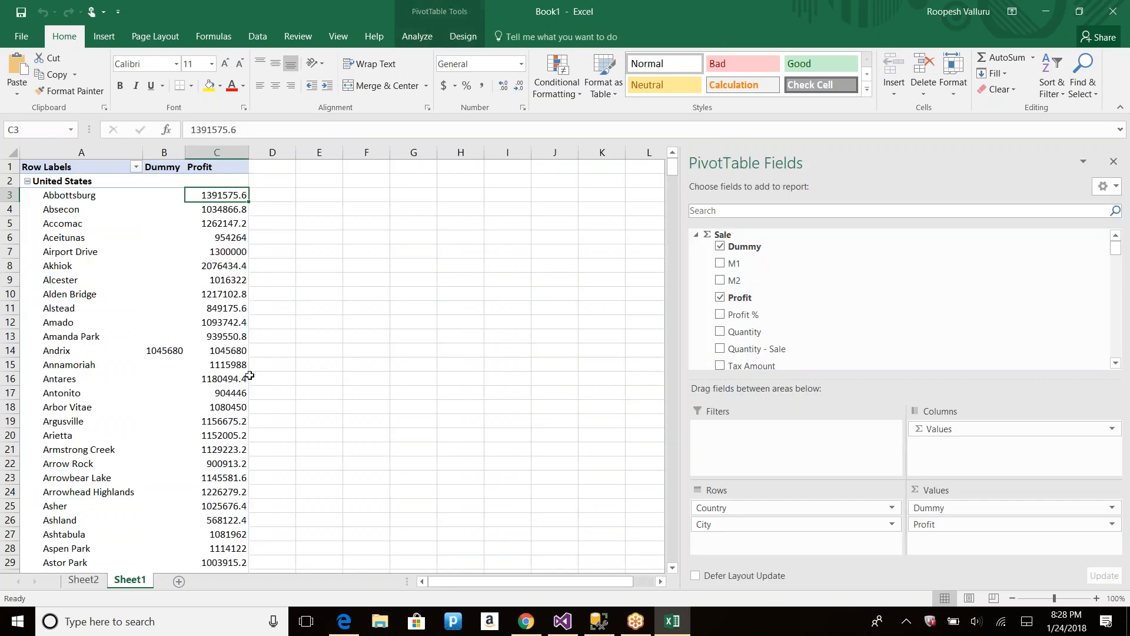
Step: Check the additional actions for Absecon's profit and city label, and remove the Dummy measure from the PivotTable
right_click(221, 210)
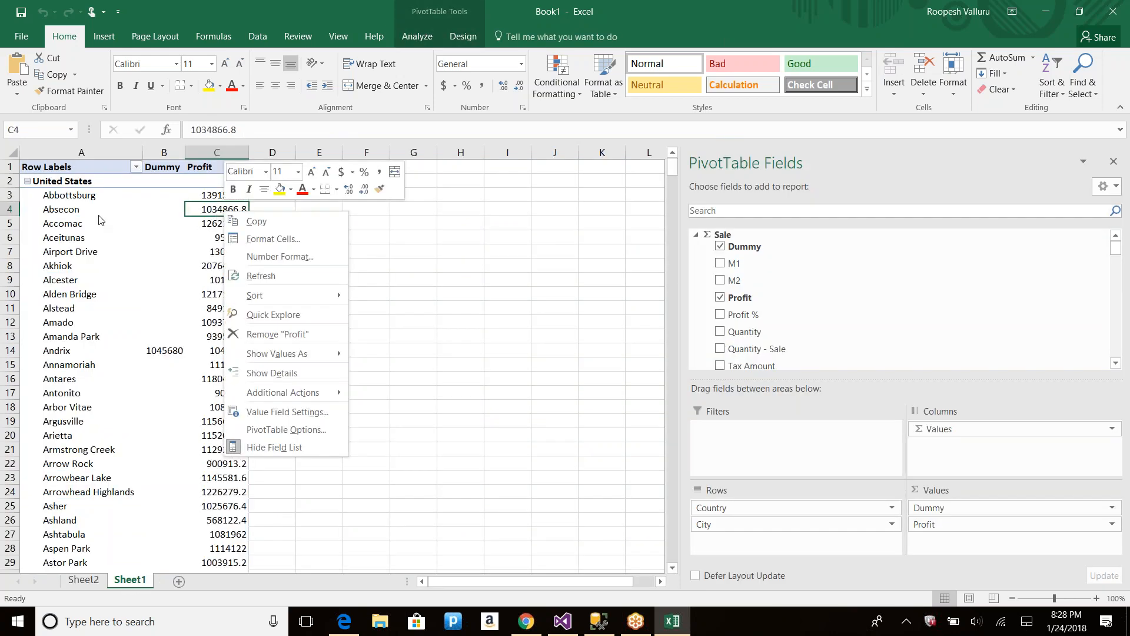
right_click(78, 210)
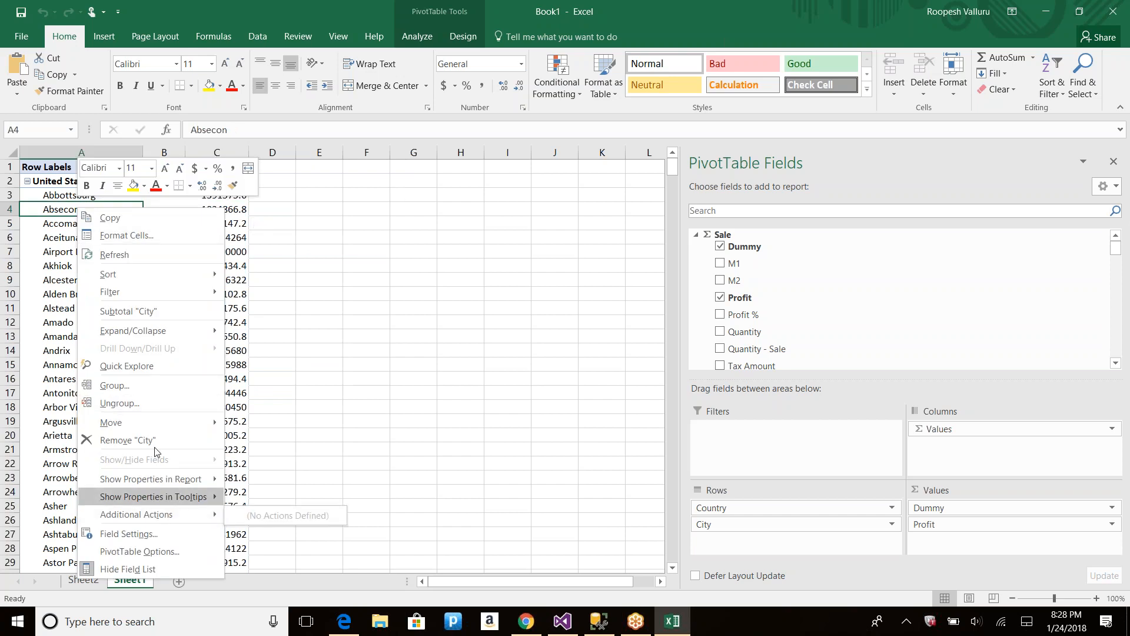
key(Escape)
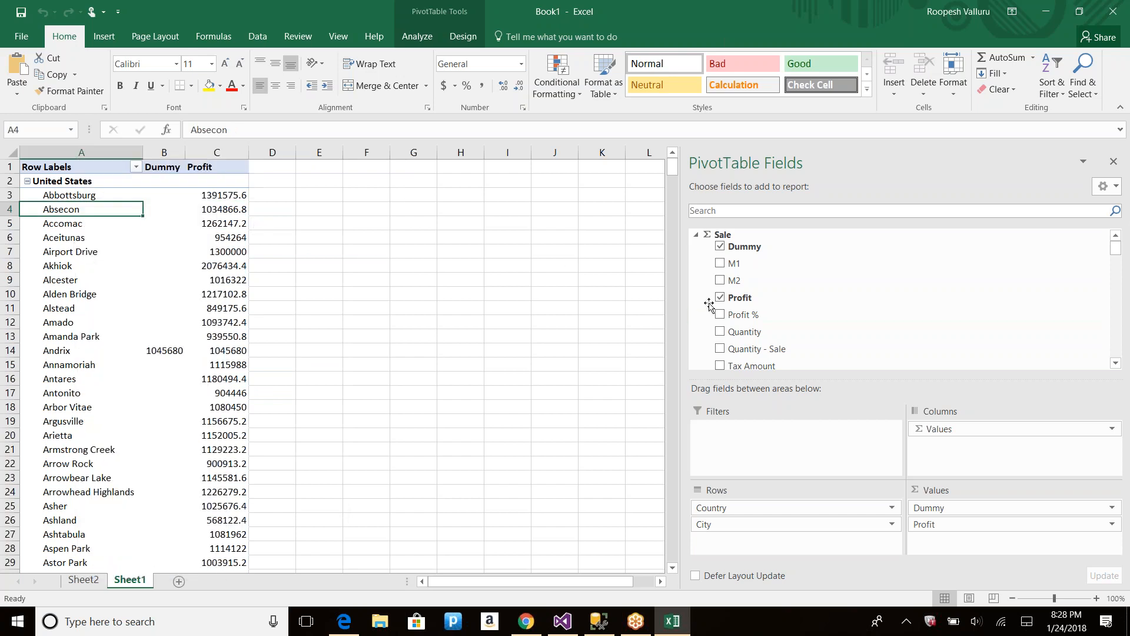
click(721, 247)
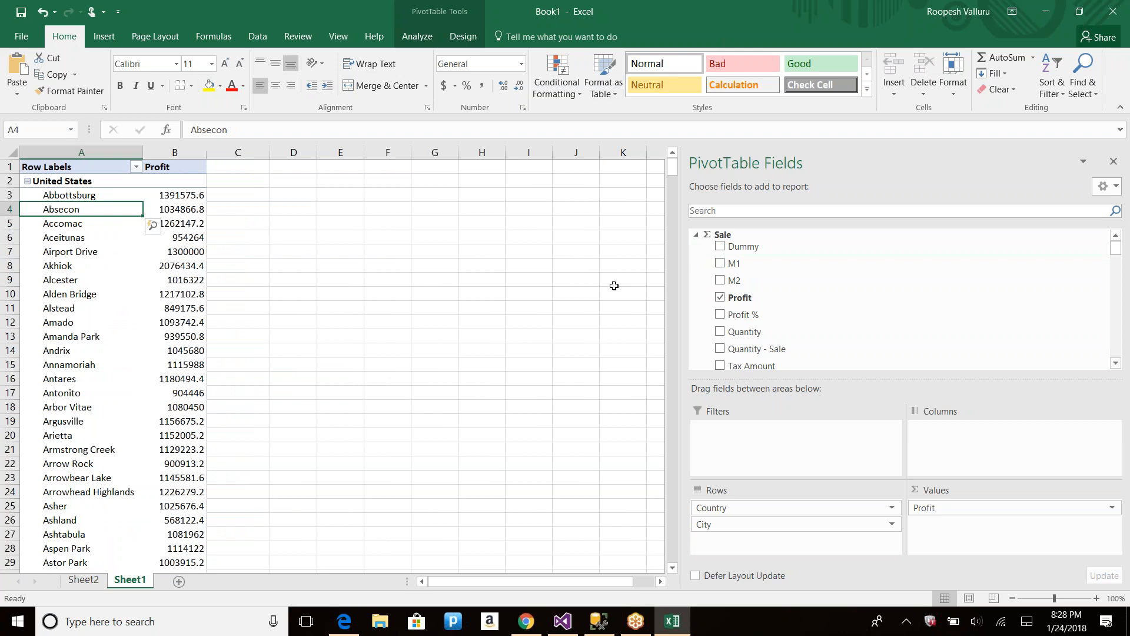
Step: Switch to Visual Studio and enter [City].[City].Currentmember.Name between the quotes of the Second Action's expression
key(alt+Tab)
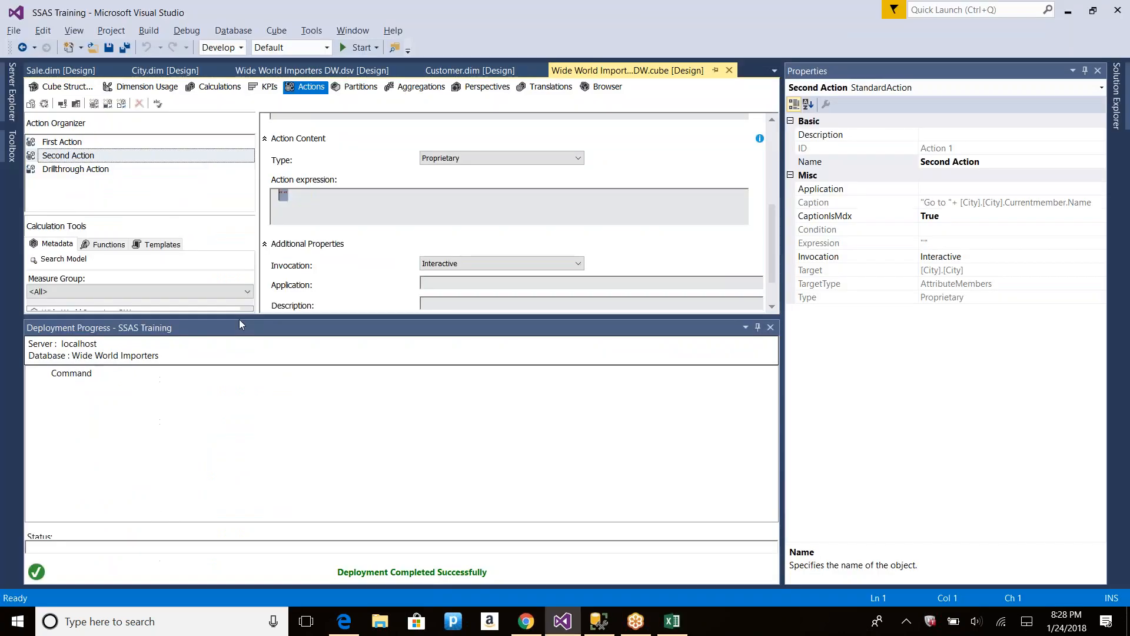
click(313, 194)
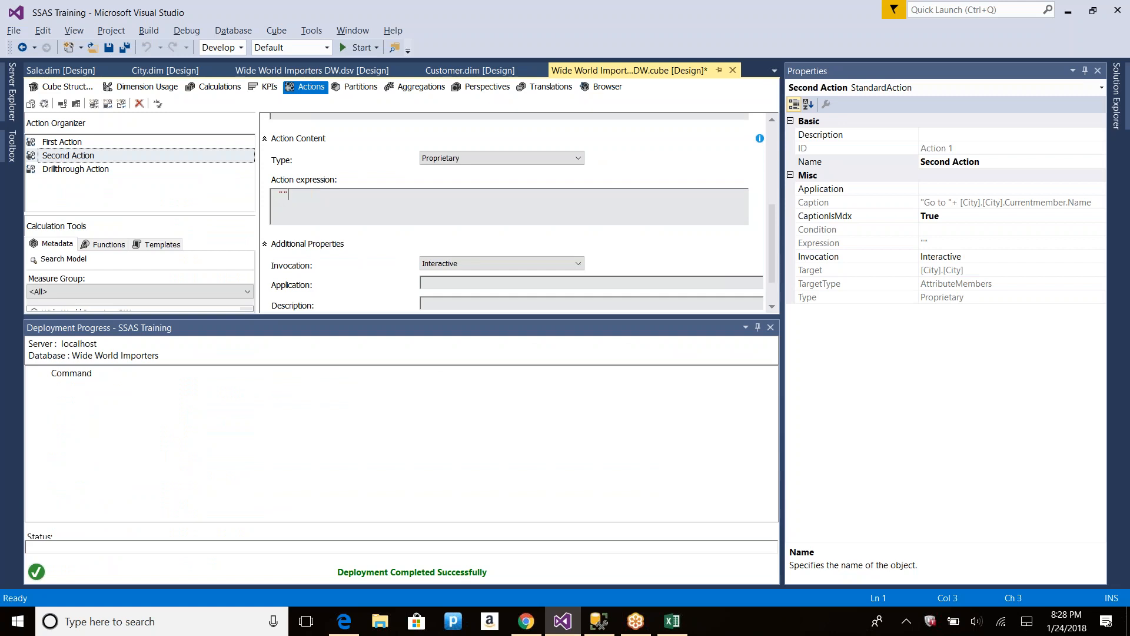
text([City].[City].Currentmember.Name)
Step: Copy the [City].[City].Currentmember.Name reference, without its quotes, from the Second Action's expression
key(shift+Left)
key(shift+Left)
key(shift+Left)
key(shift+Left)
key(shift+Left)
key(shift+Left)
key(shift+Left)
key(shift+Left)
key(shift+Left)
key(shift+Left)
key(shift+Left)
key(shift+Left)
key(shift+Left)
key(shift+Left)
key(shift+Left)
key(shift+Left)
key(shift+Left)
key(shift+Left)
key(shift+Left)
key(shift+Left)
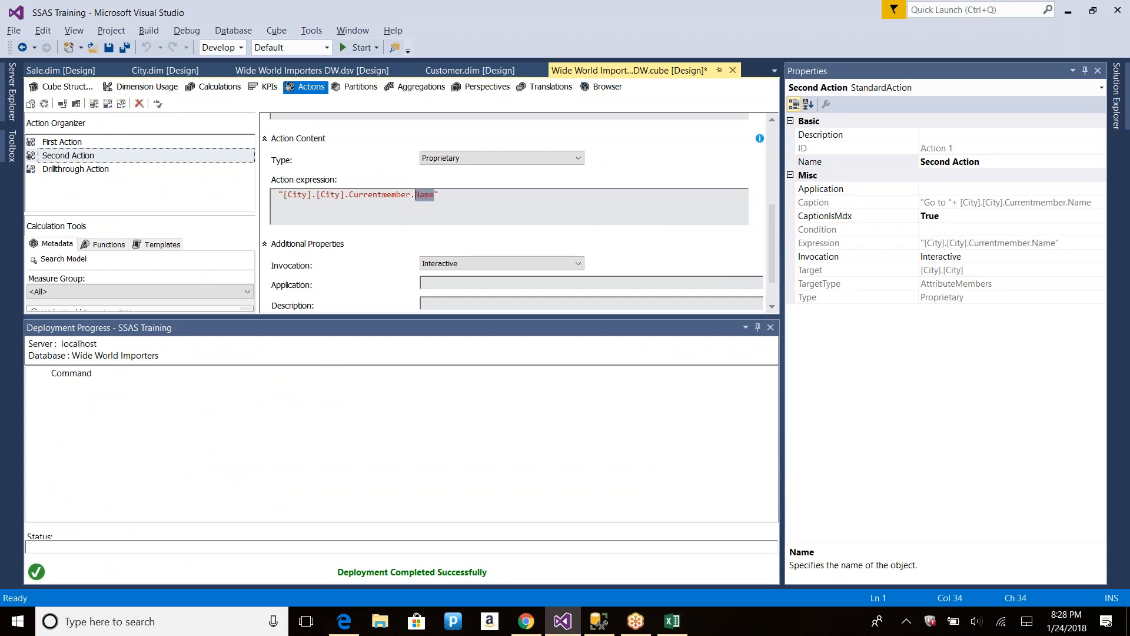
key(shift+Left)
key(shift+Left)
key(ctrl+c)
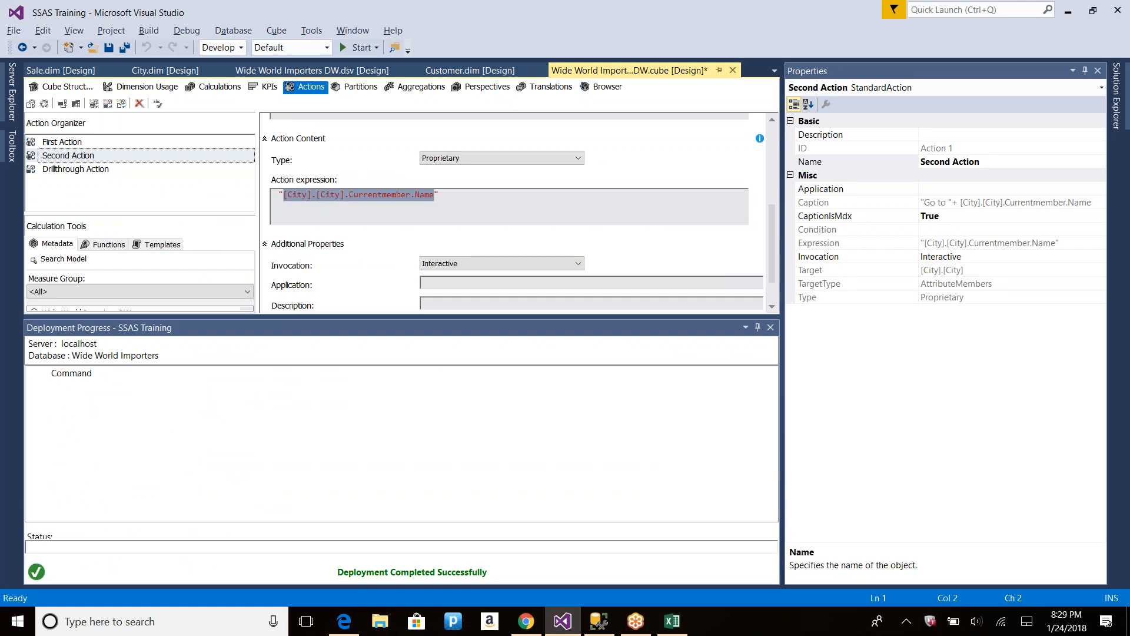
Step: Rebuild the Second Action's expression as an empty quoted string followed by +[City].[City].Currentmember.Name
key(Delete)
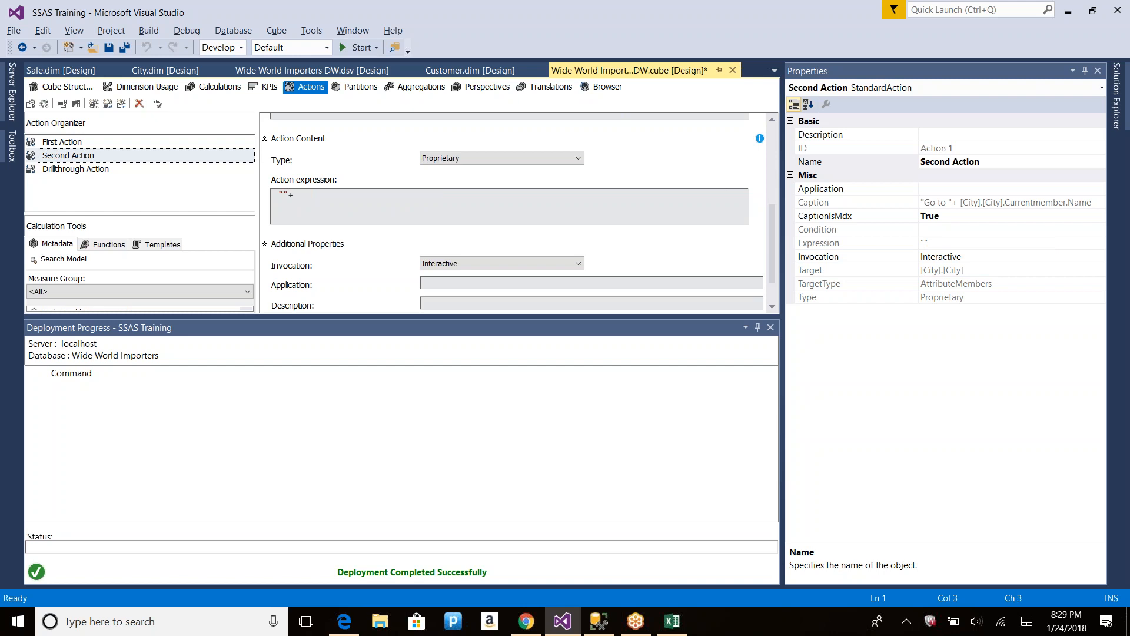
key(ctrl+v)
key(Left)
key(Left)
key(Left)
key(Left)
key(Left)
key(Left)
key(Left)
key(Left)
key(Left)
key(Left)
key(Left)
key(Left)
key(Left)
key(Left)
key(Left)
key(Left)
key(Left)
key(Left)
key(Left)
key(Left)
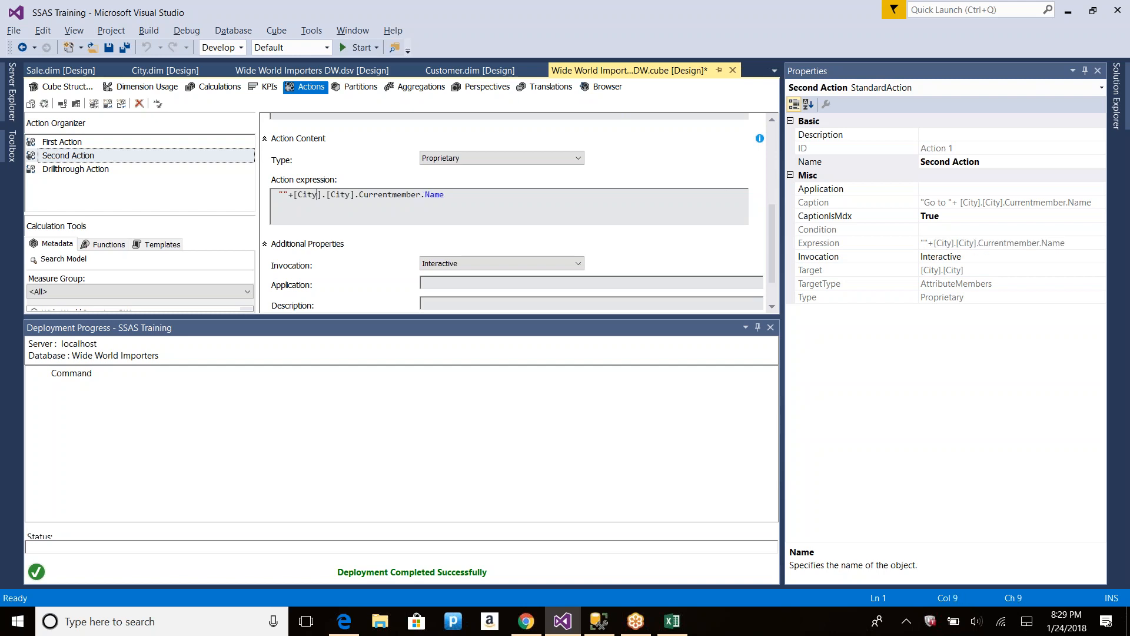
key(alt+Tab)
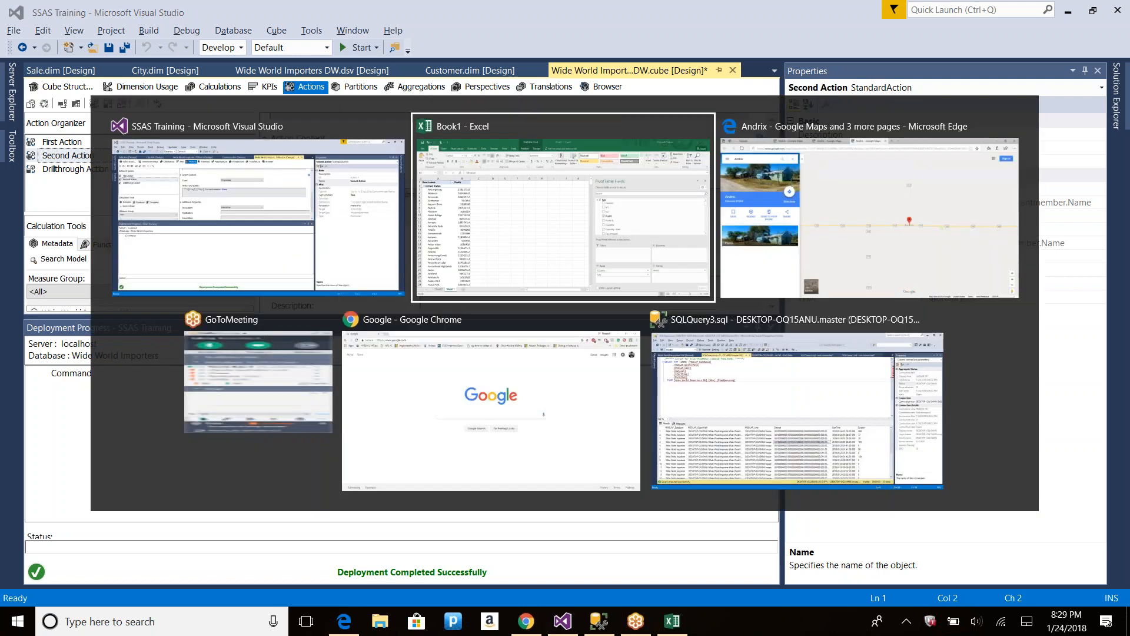
key(alt+Tab)
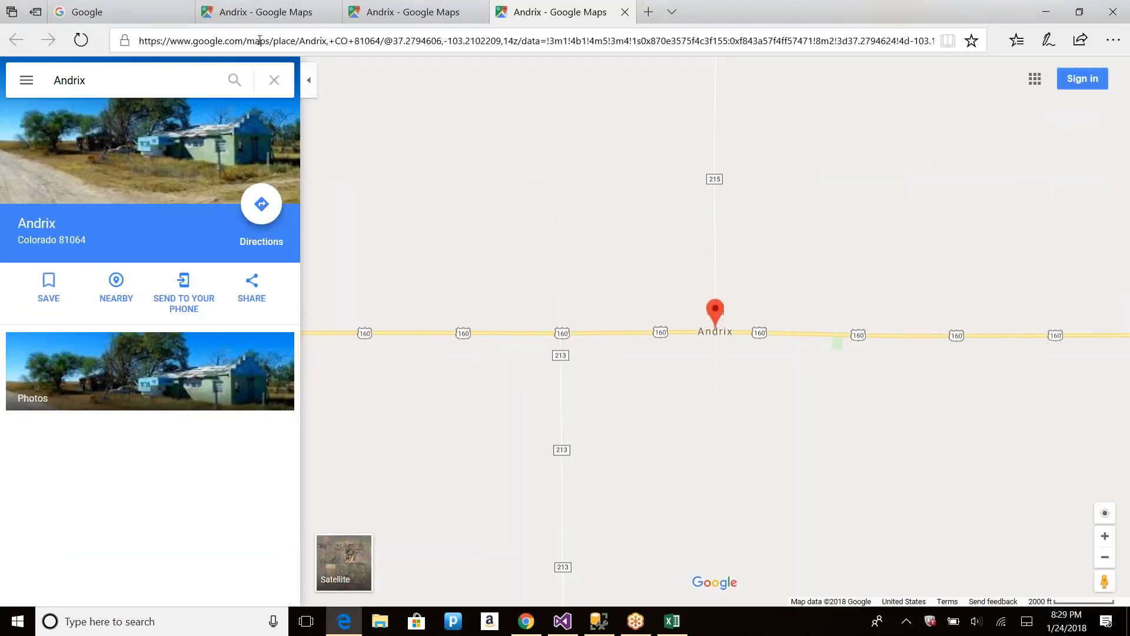
click(299, 40)
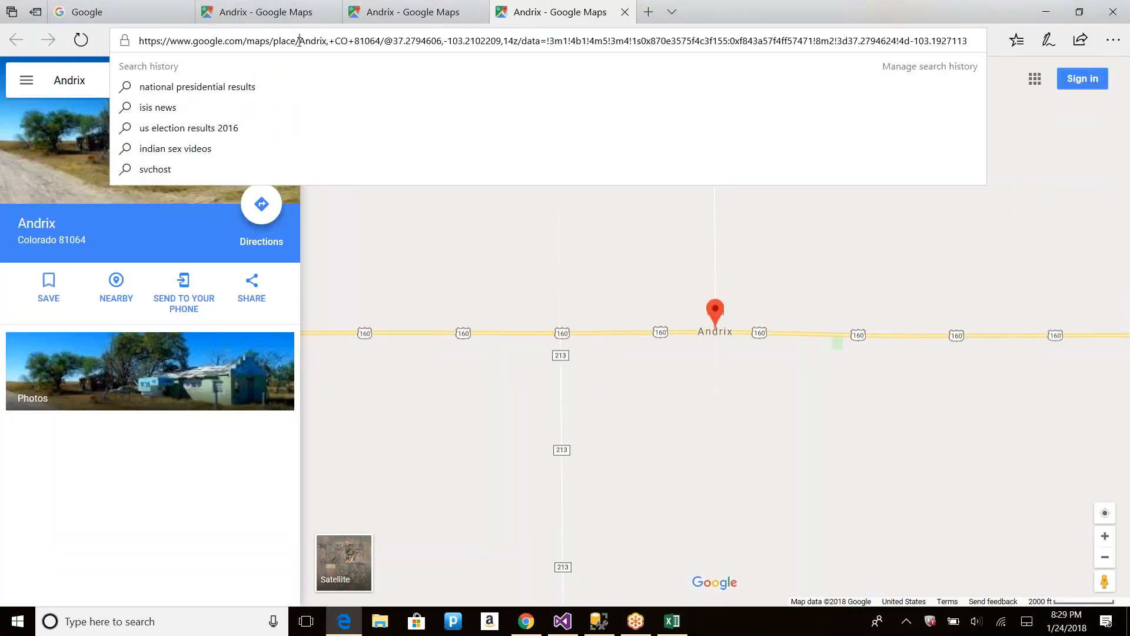
key(shift+Home)
key(ctrl+c)
key(alt+Tab)
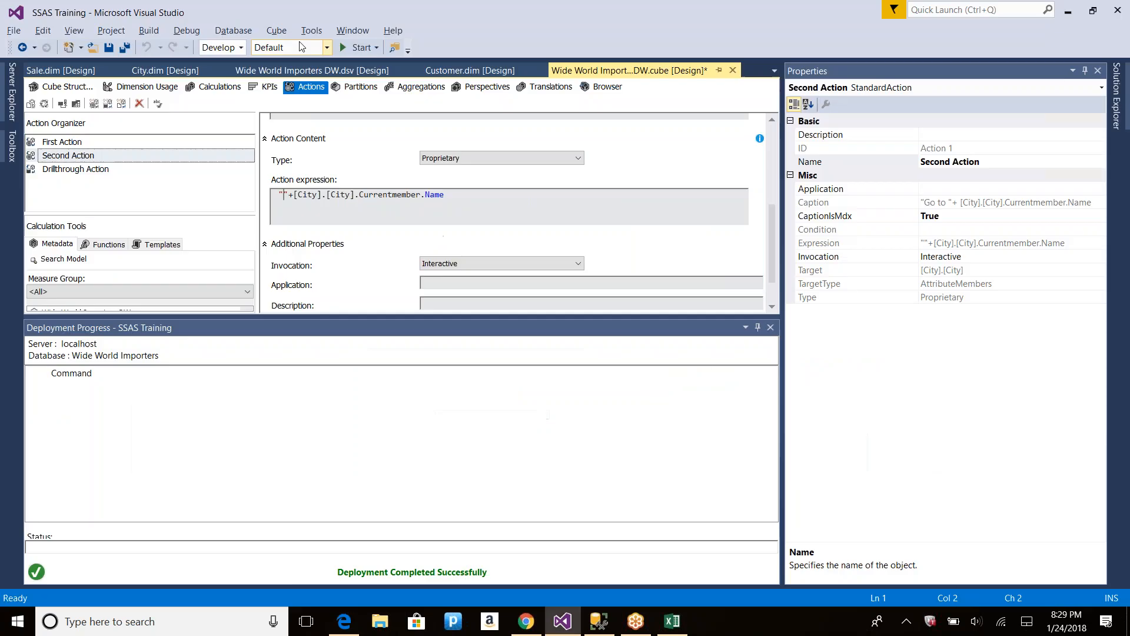
key(ctrl+v)
Step: Save the cube, build and deploy the project, and close the Process Cube dialog without running it
key(ctrl+s)
click(47, 105)
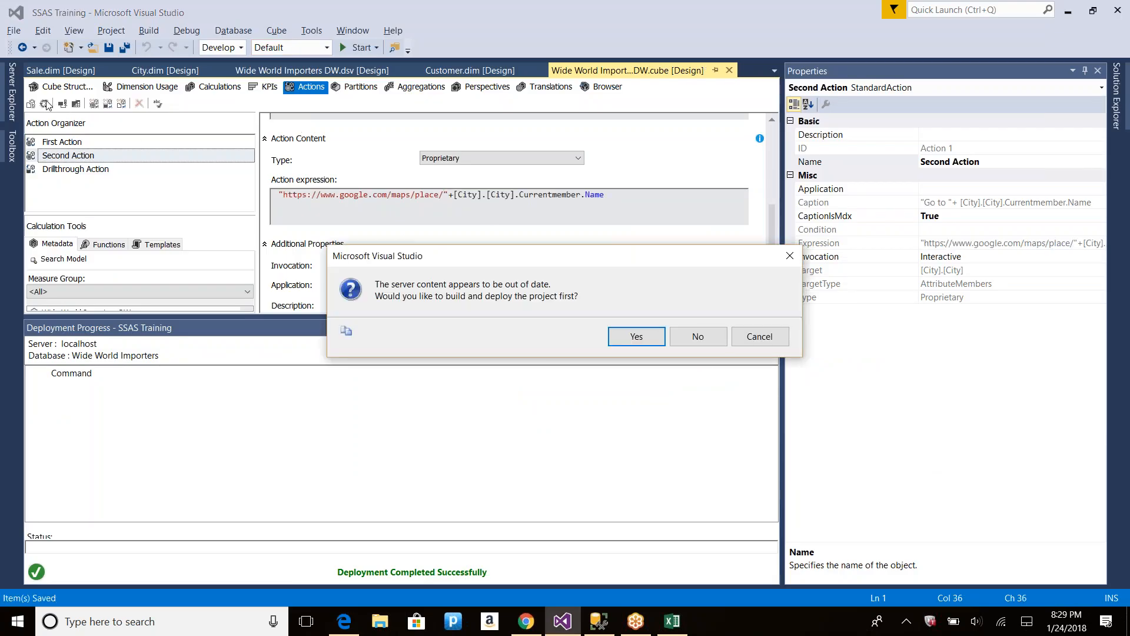
key(Return)
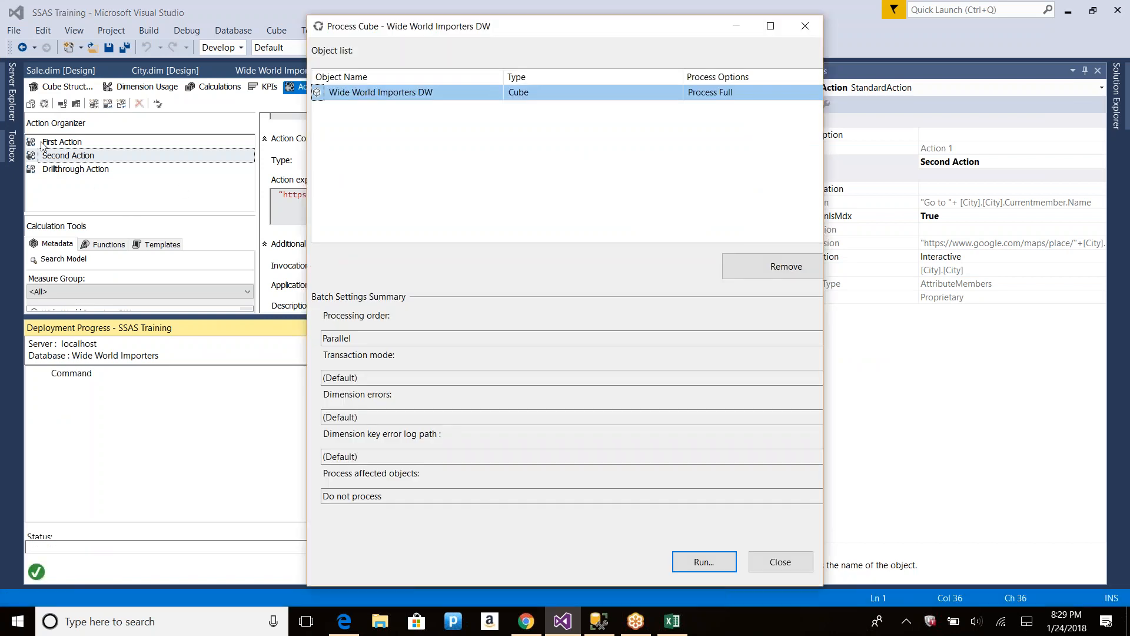
click(770, 563)
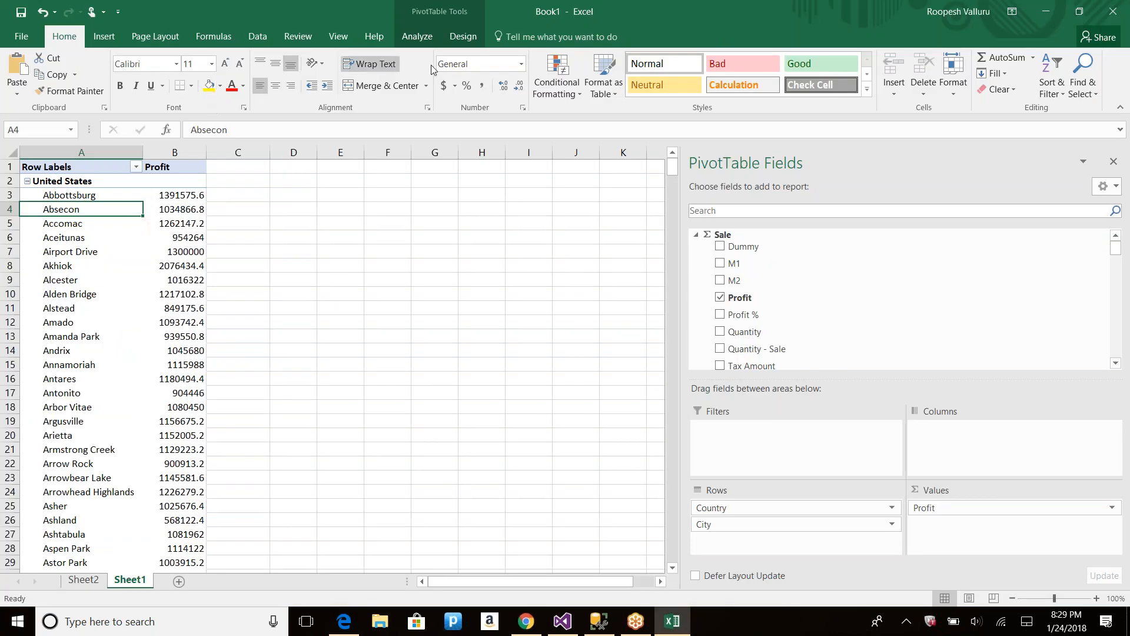
Step: In Excel, refresh all data and check the additional actions for the Accomac and Abbottsburg city labels
click(257, 36)
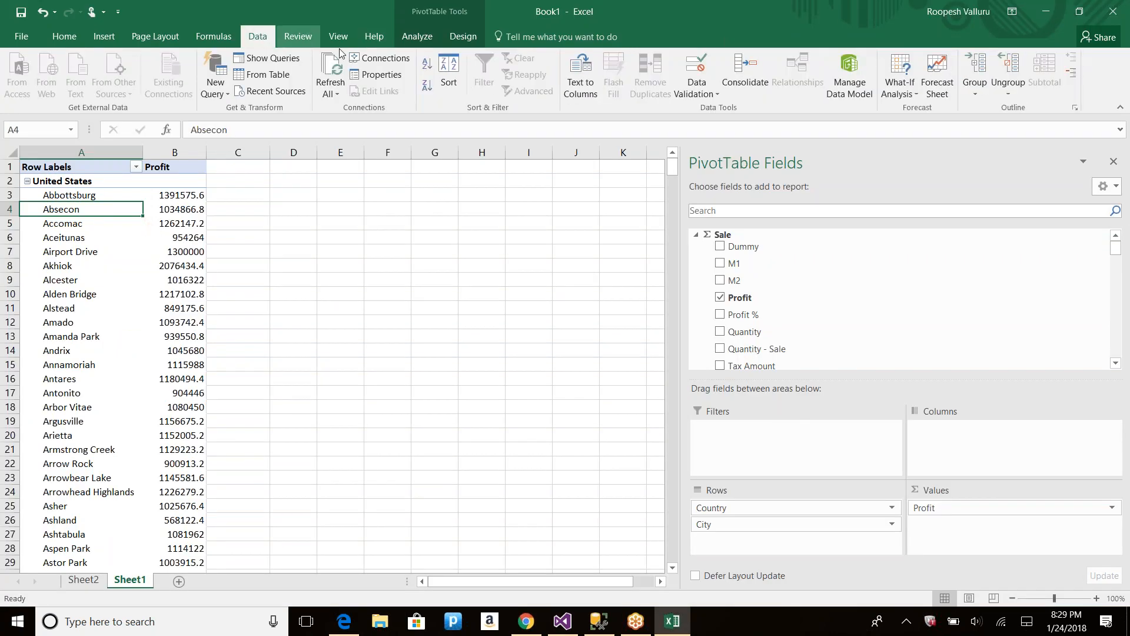
click(330, 74)
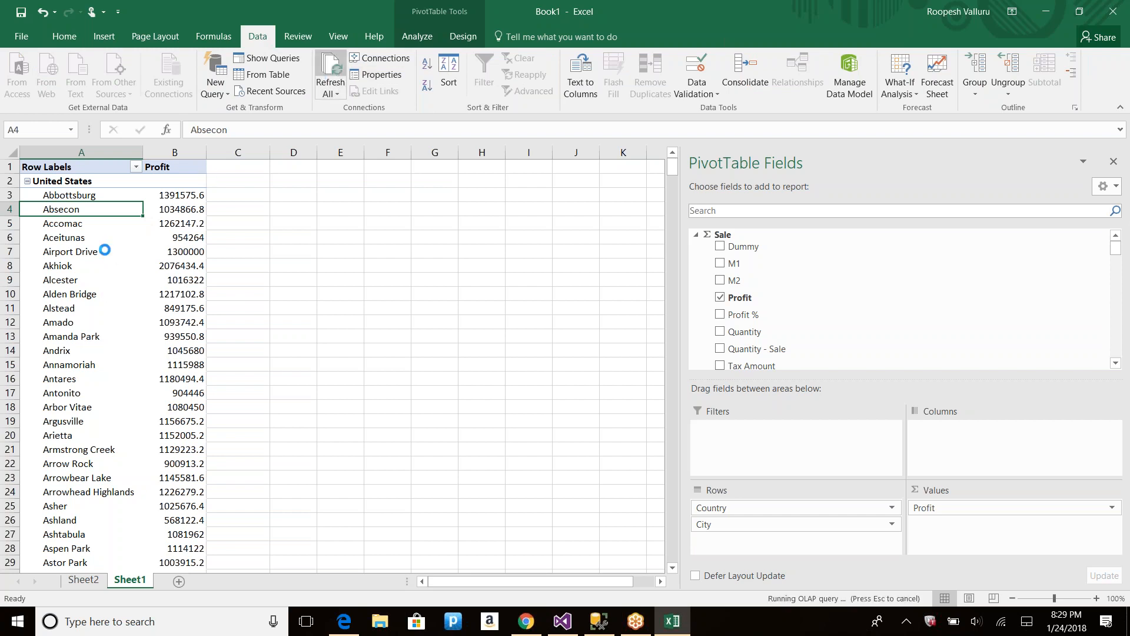
right_click(77, 226)
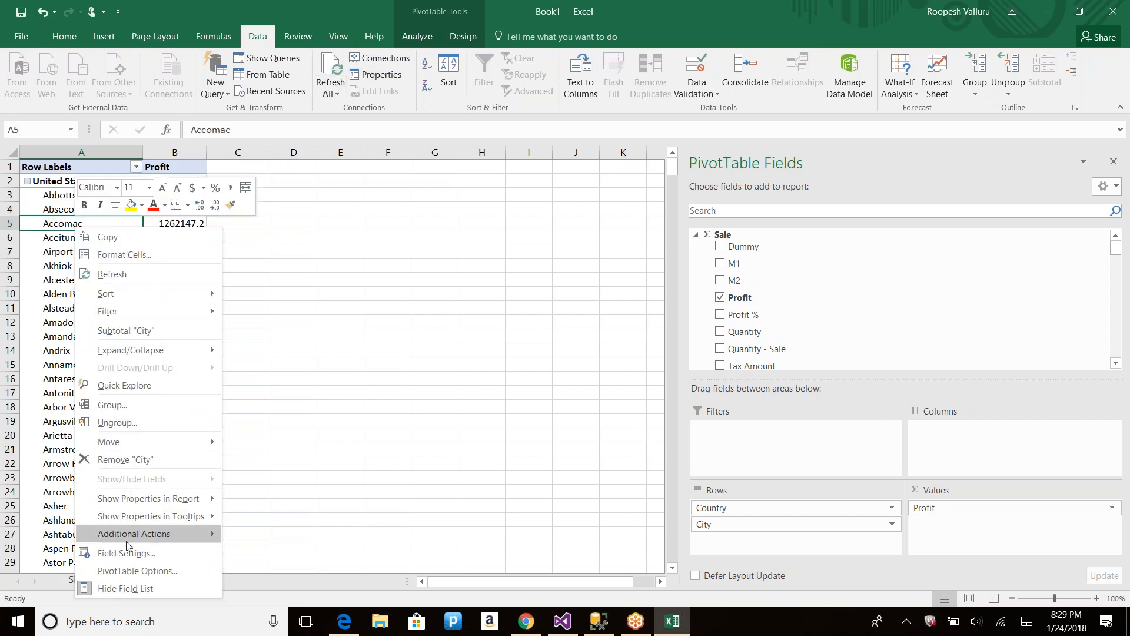
right_click(67, 227)
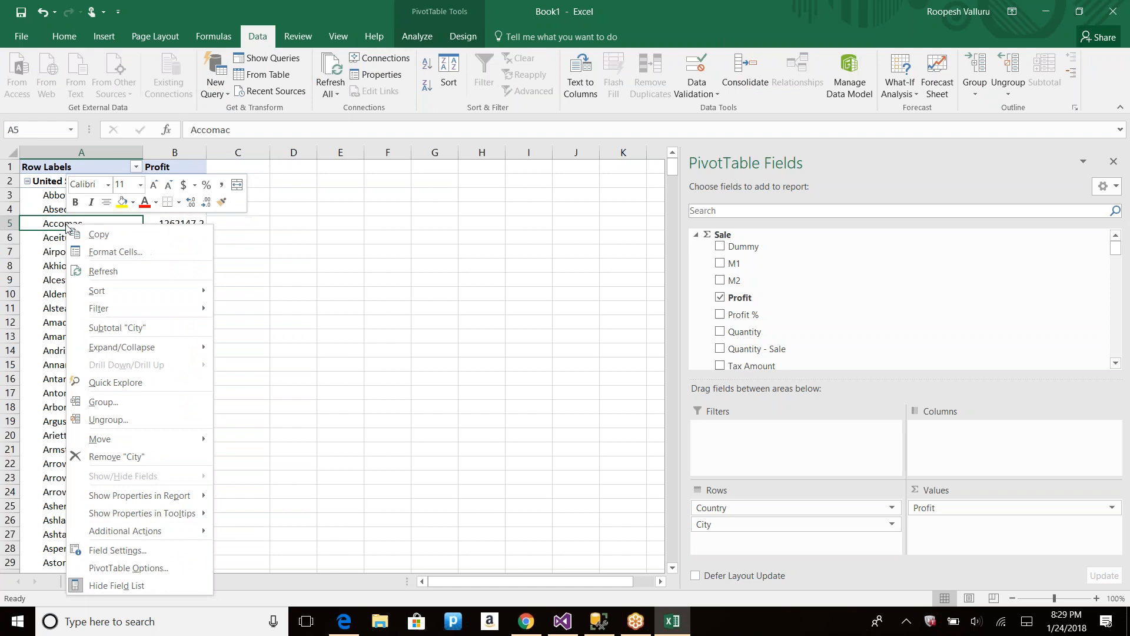
click(238, 430)
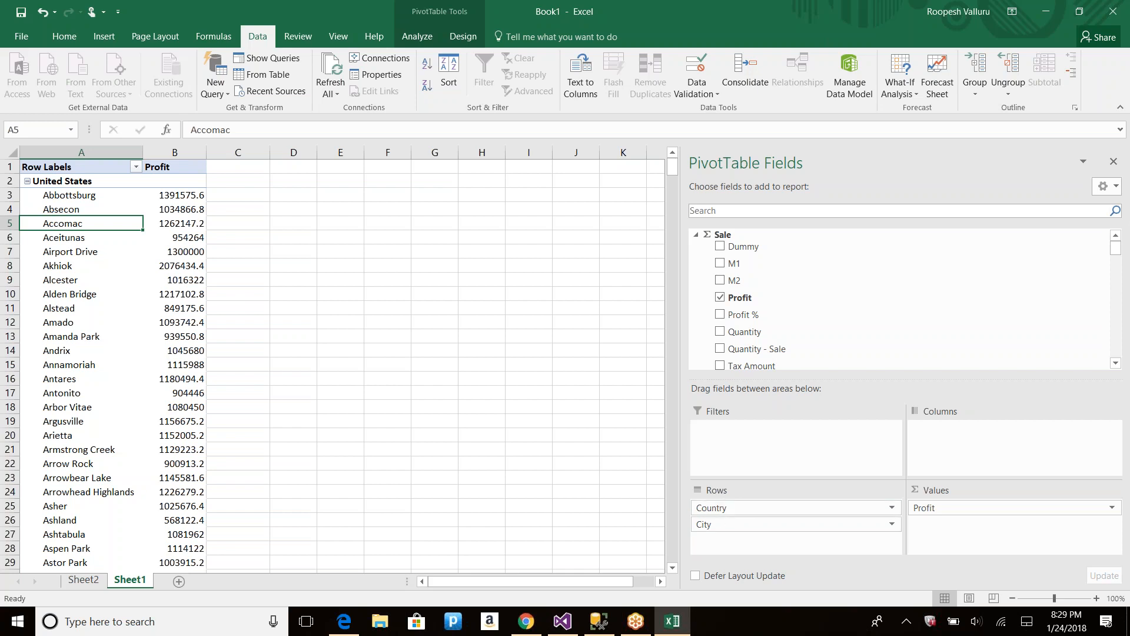
right_click(96, 197)
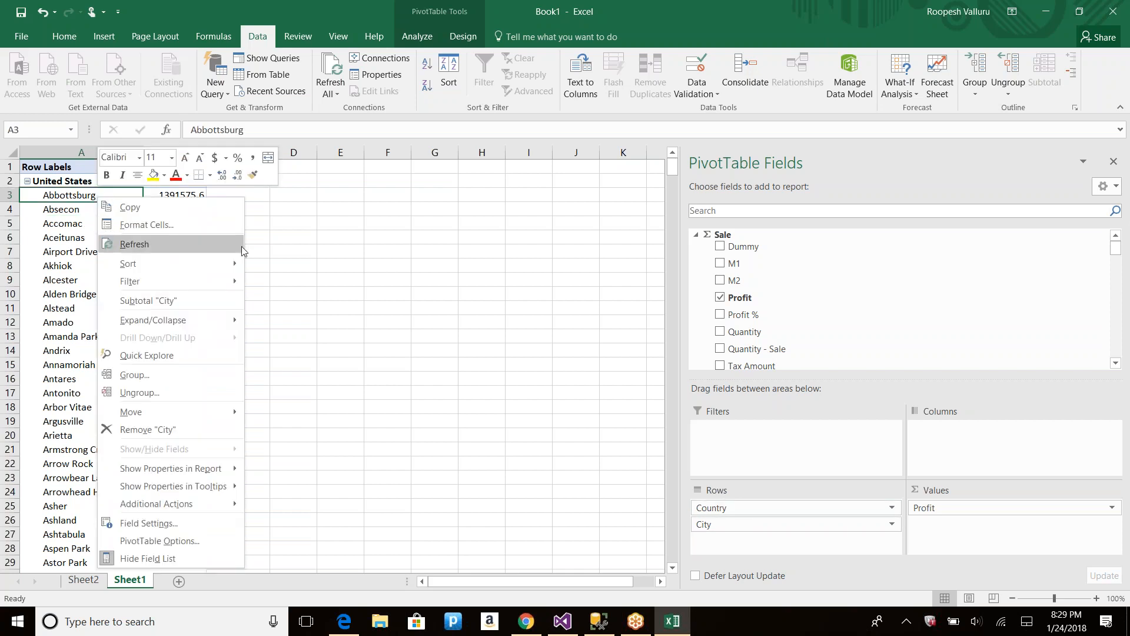
mouse_move(220, 502)
key(Escape)
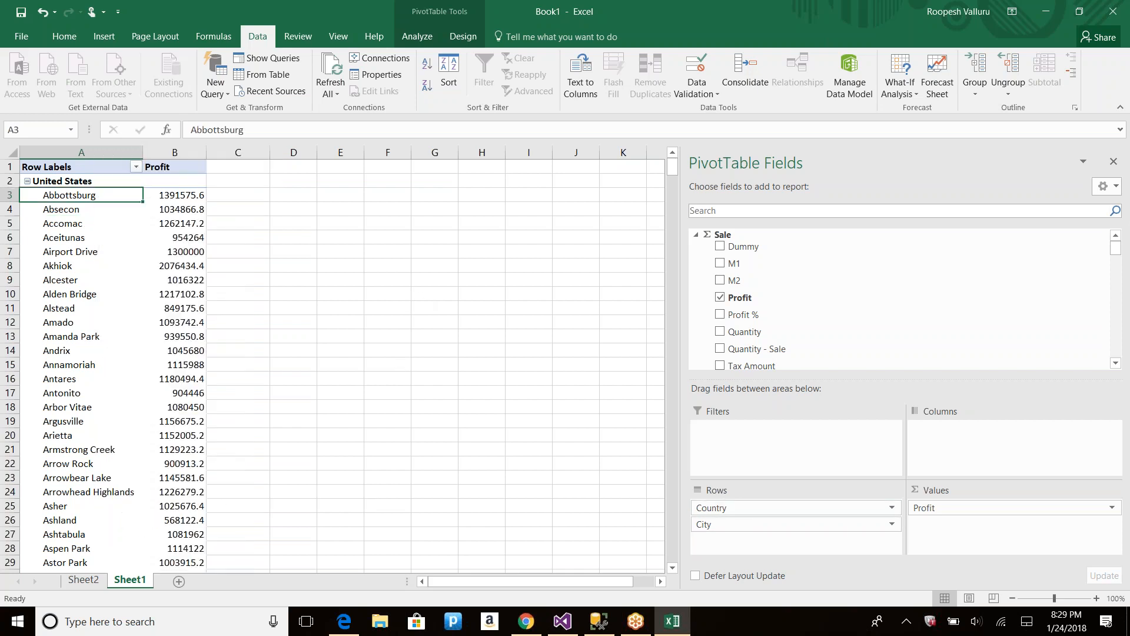
Step: Return to Visual Studio, close the Deployment Progress window and set the Second Action's type to URL
key(alt+Tab)
key(Tab)
key(Tab)
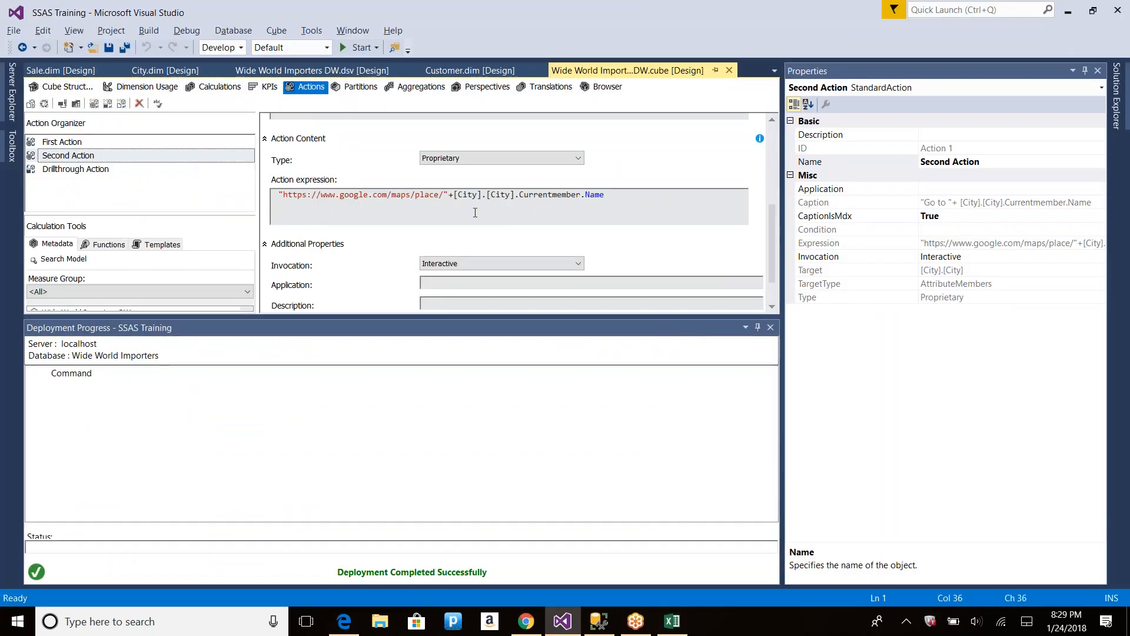
click(770, 327)
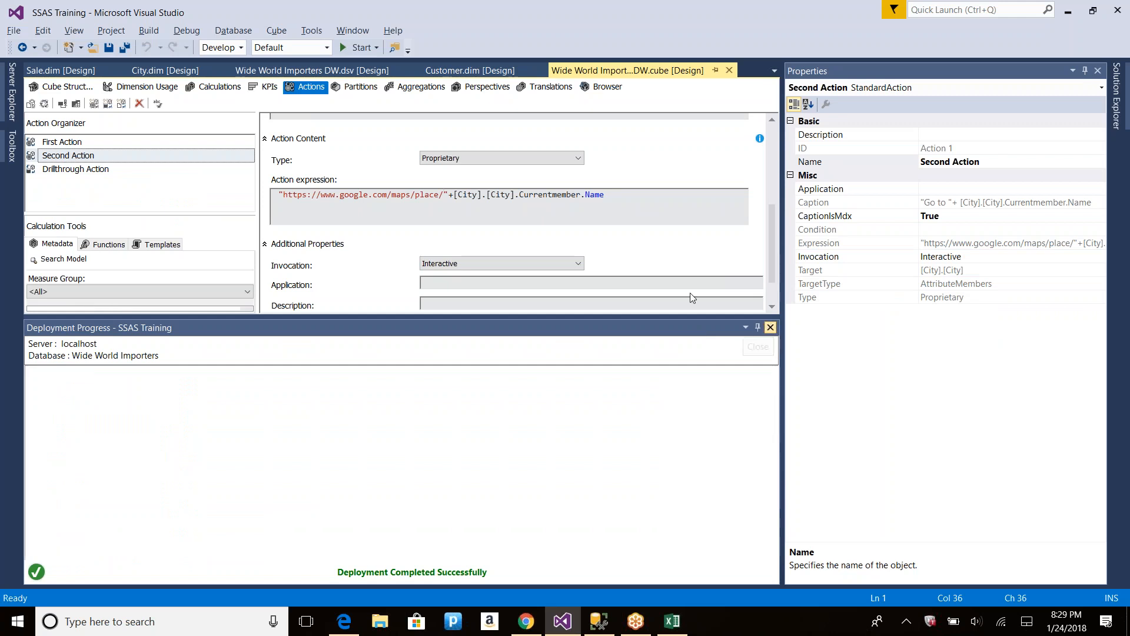
click(531, 352)
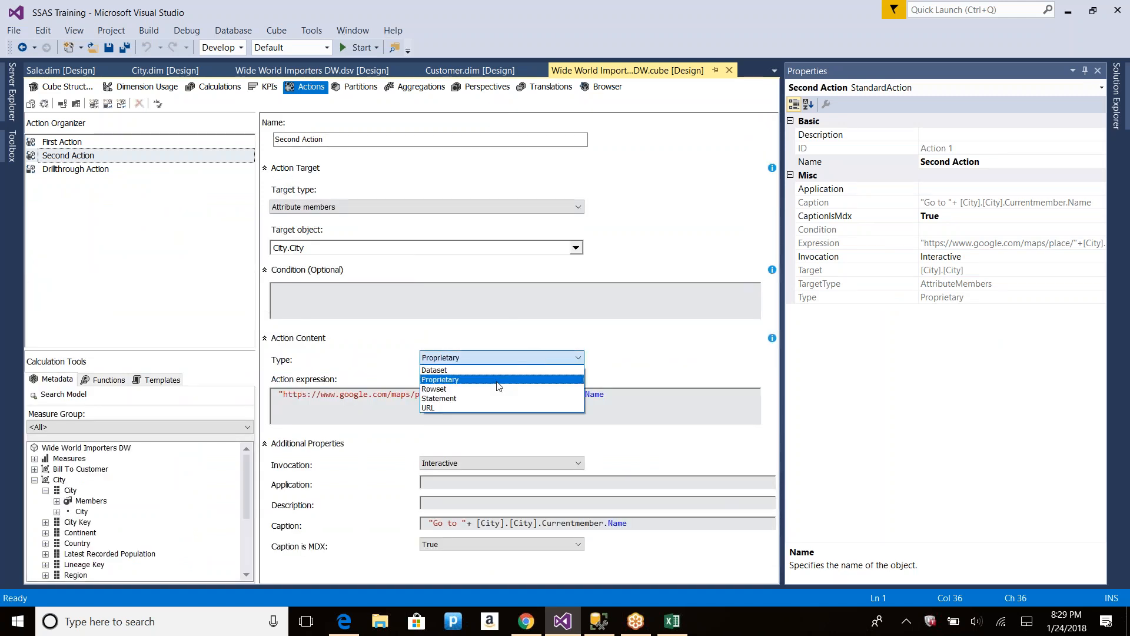
click(432, 407)
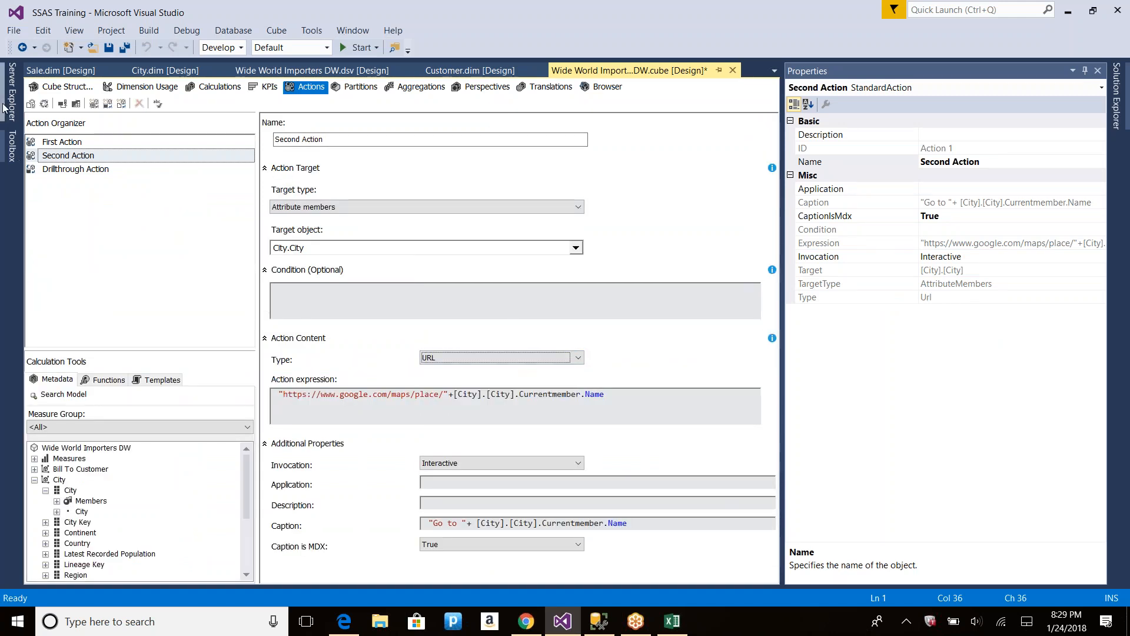
Step: Build and deploy the project with the URL action, and dismiss the Process Cube dialog
click(50, 104)
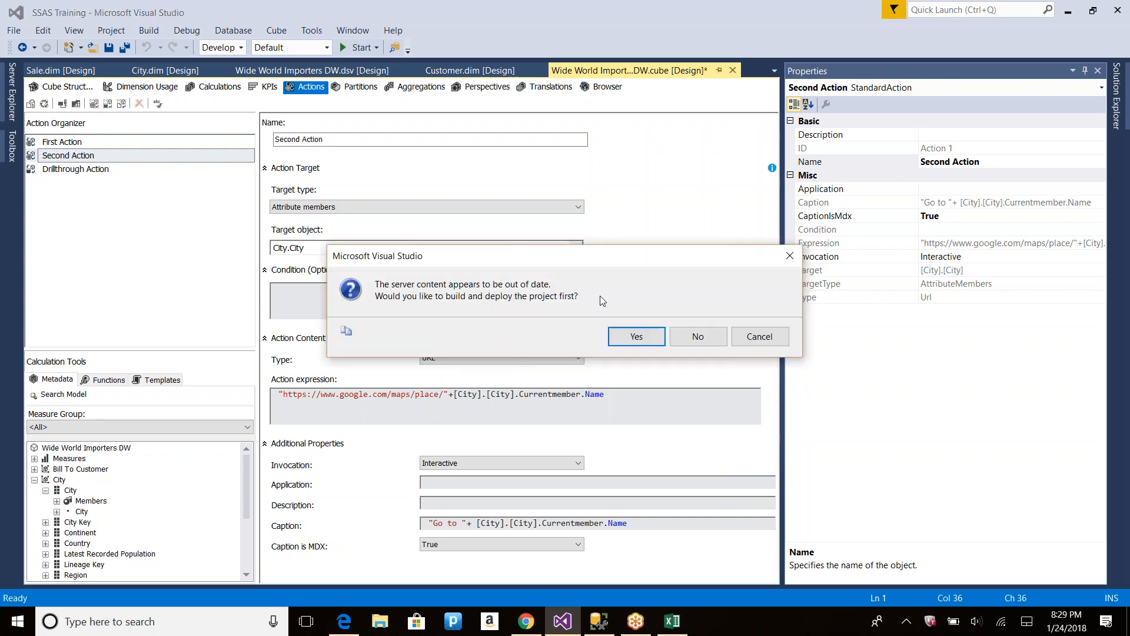
click(636, 337)
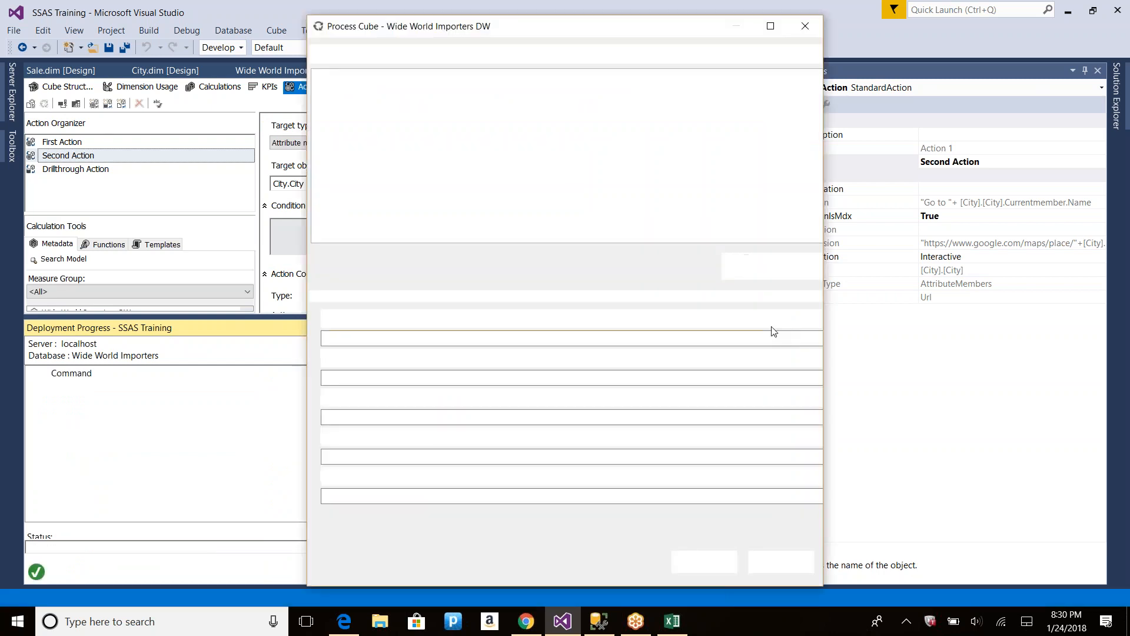
click(788, 566)
Step: Switch to Excel, refresh all data and run the Go to Absecon action on the Absecon city label
key(alt+Tab)
click(331, 69)
click(58, 210)
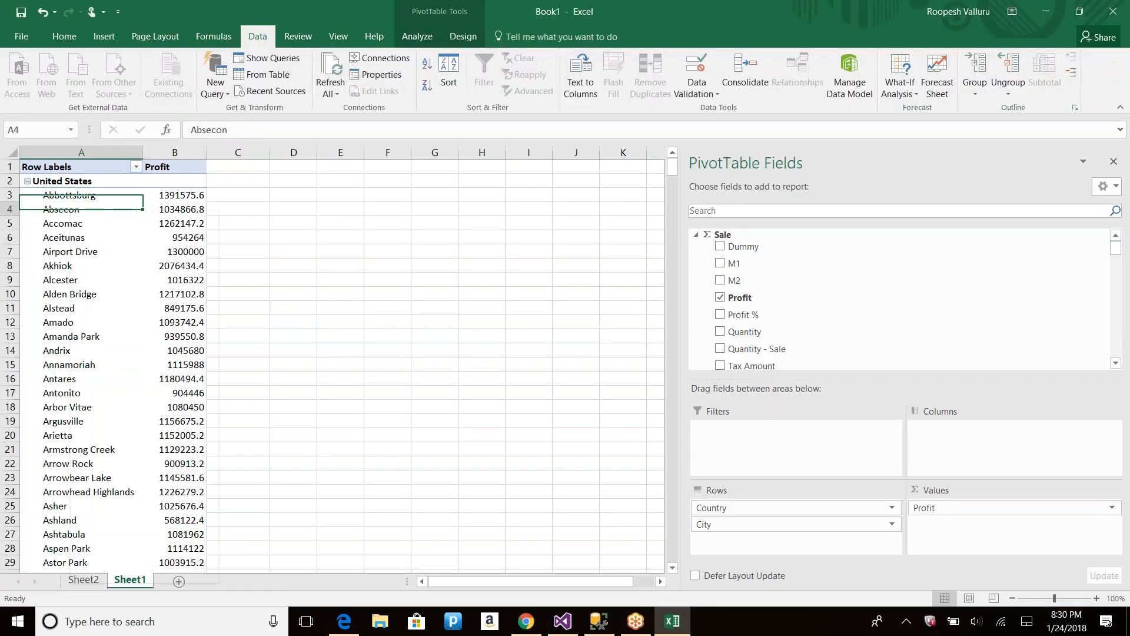
right_click(72, 214)
mouse_move(154, 518)
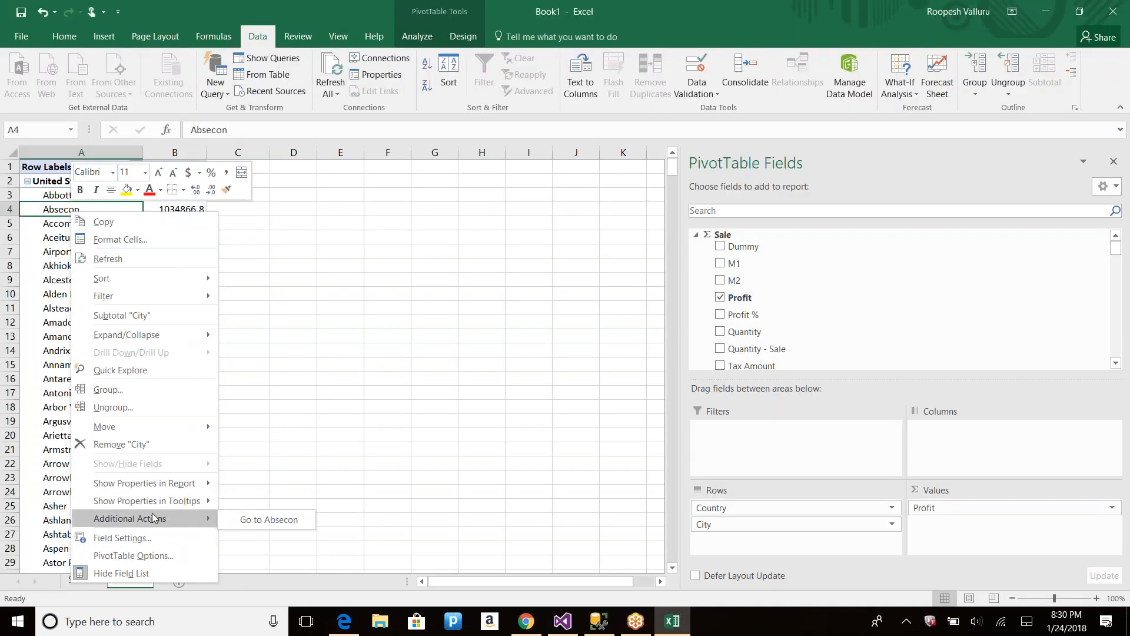
click(284, 521)
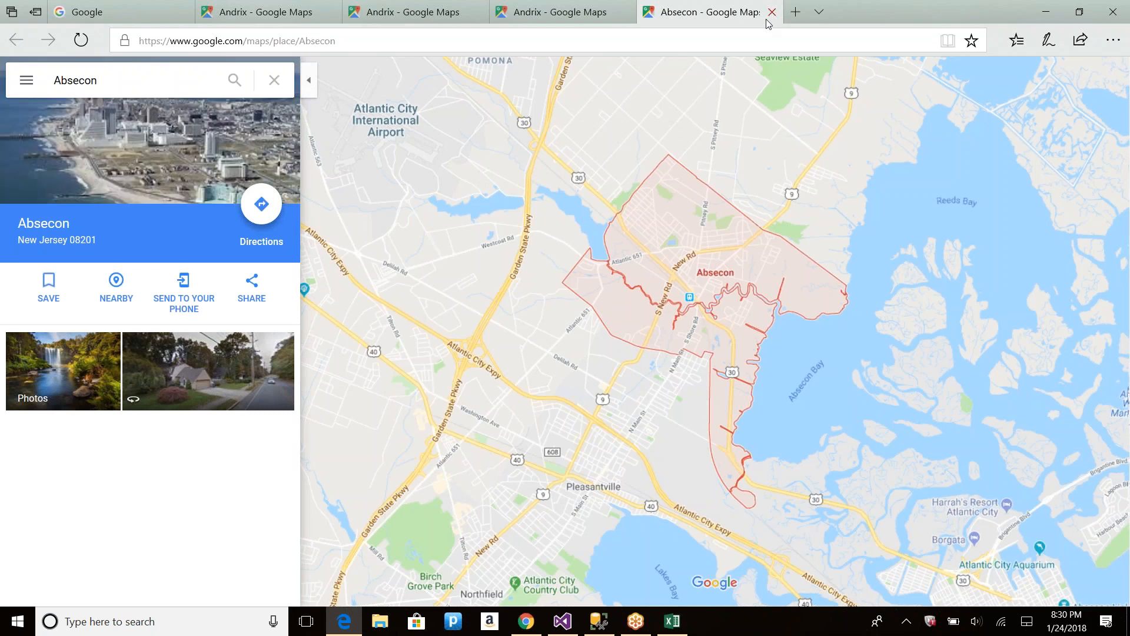
Step: Back in Excel, run the URL action for the city Capa, and close its map page
key(alt+Tab)
scroll(82, 465, down, 10)
scroll(83, 465, down, 14)
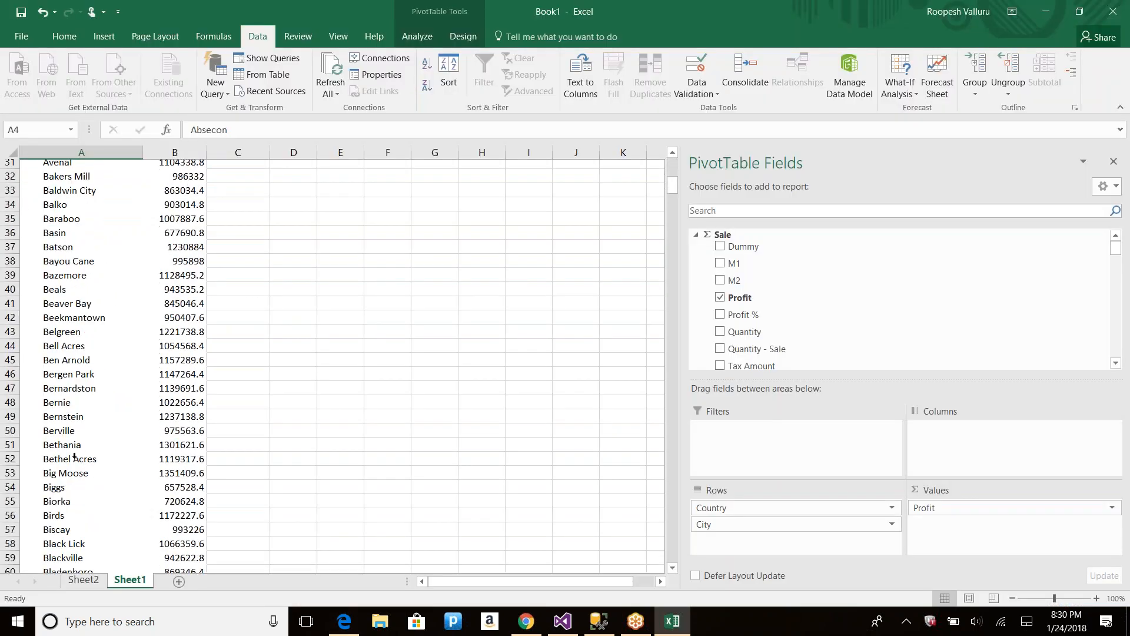
drag(56, 426, 181, 421)
click(179, 440)
right_click(82, 423)
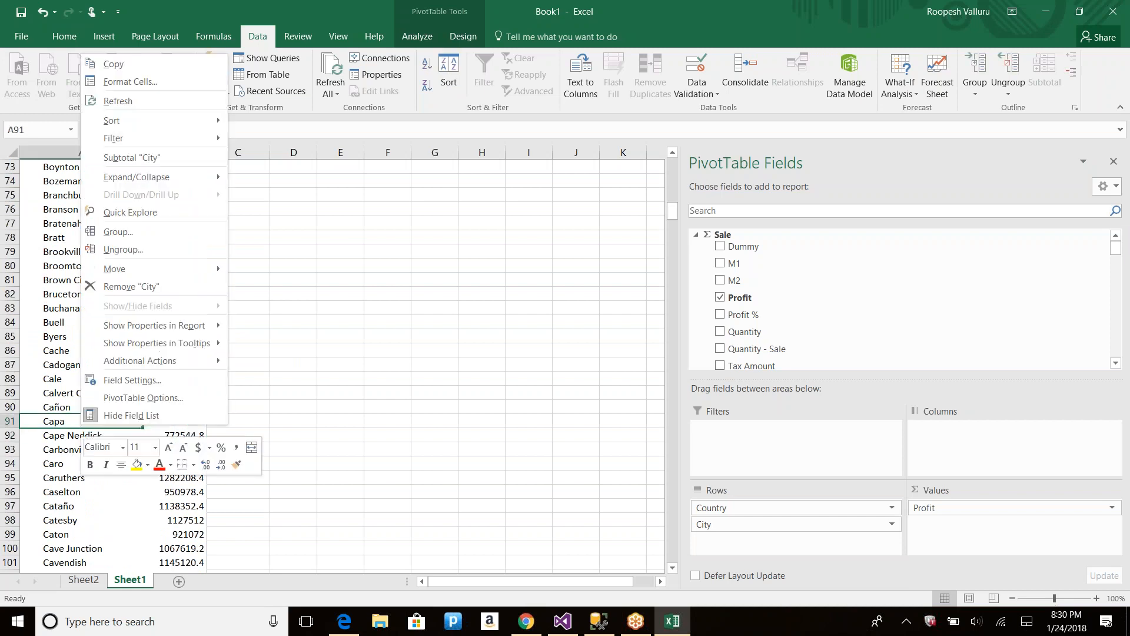
mouse_move(170, 361)
click(273, 363)
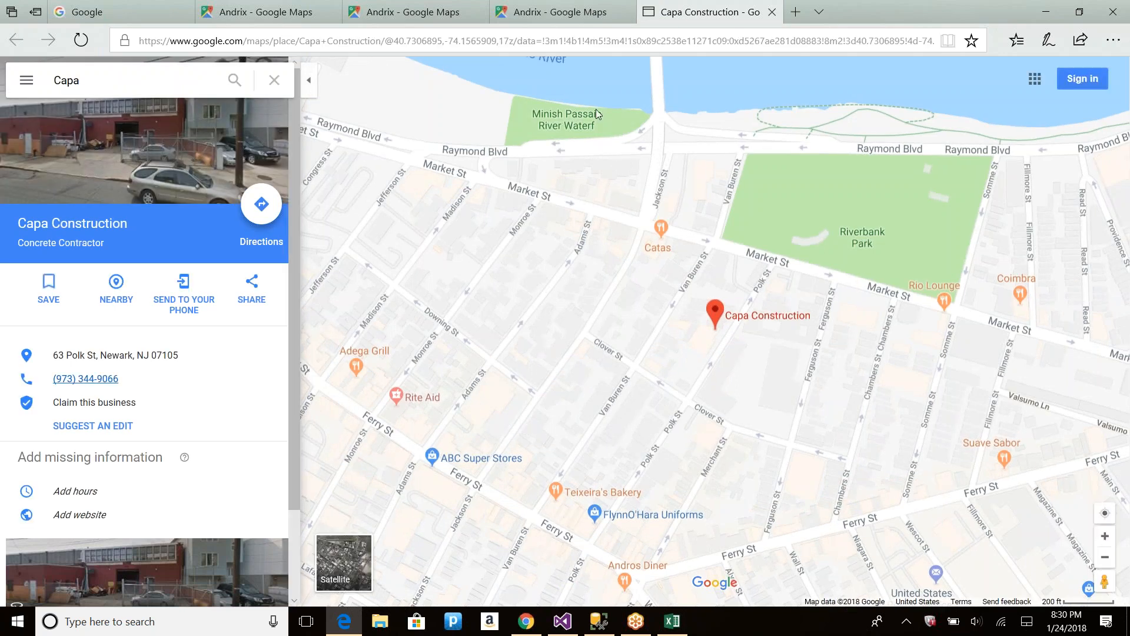
click(772, 12)
key(alt+Tab)
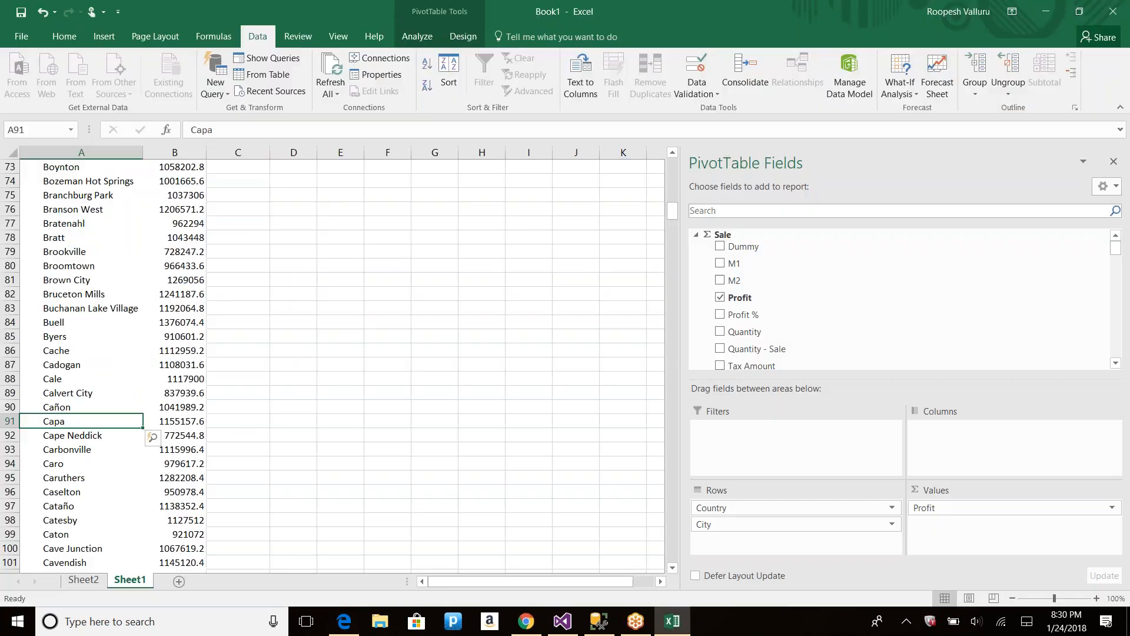
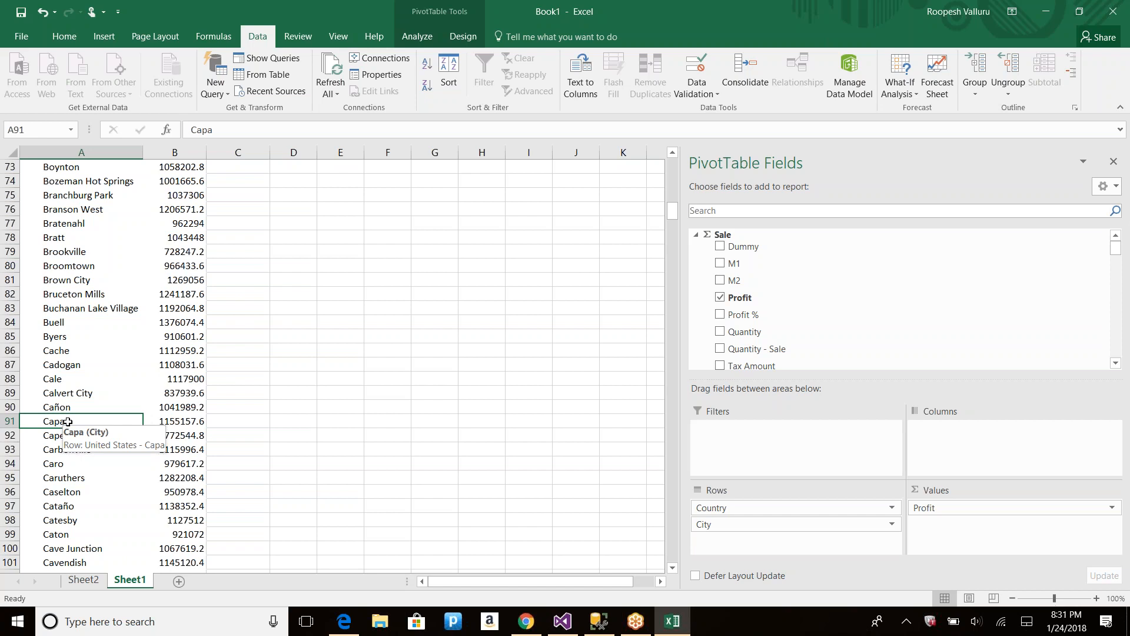
Step: Run the drillthrough action on Bratenahl's Profit value
right_click(189, 223)
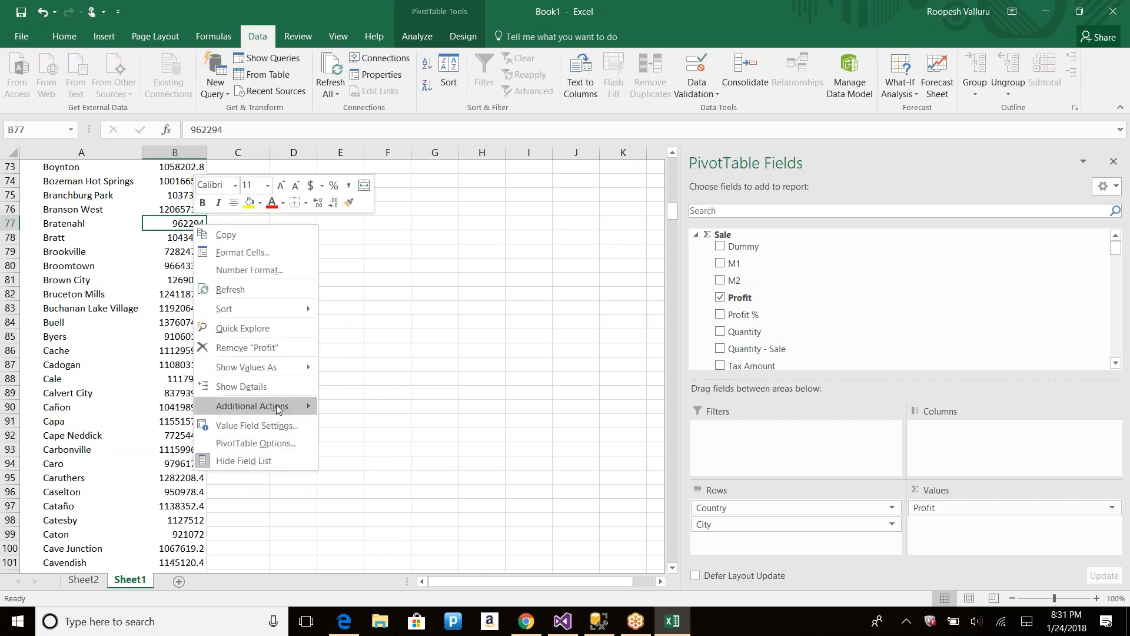
mouse_move(279, 408)
click(368, 406)
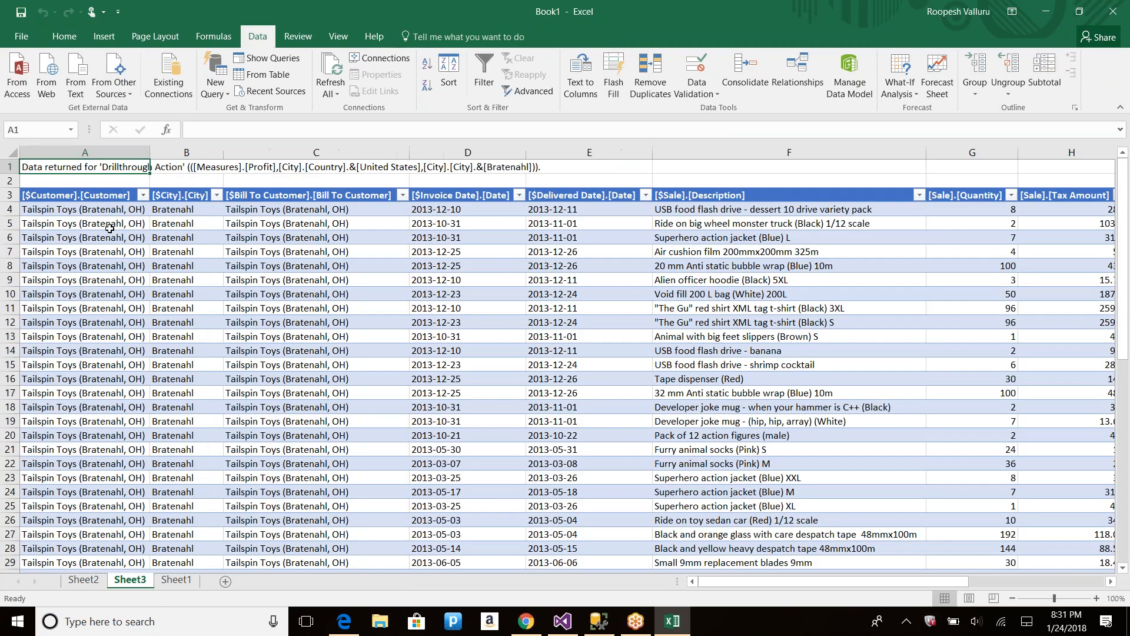
Step: Look through the Bratenahl drillthrough rows and count the filled cells in the Customer column
scroll(718, 301, down, 6)
scroll(718, 301, down, 2)
scroll(418, 260, up, 4)
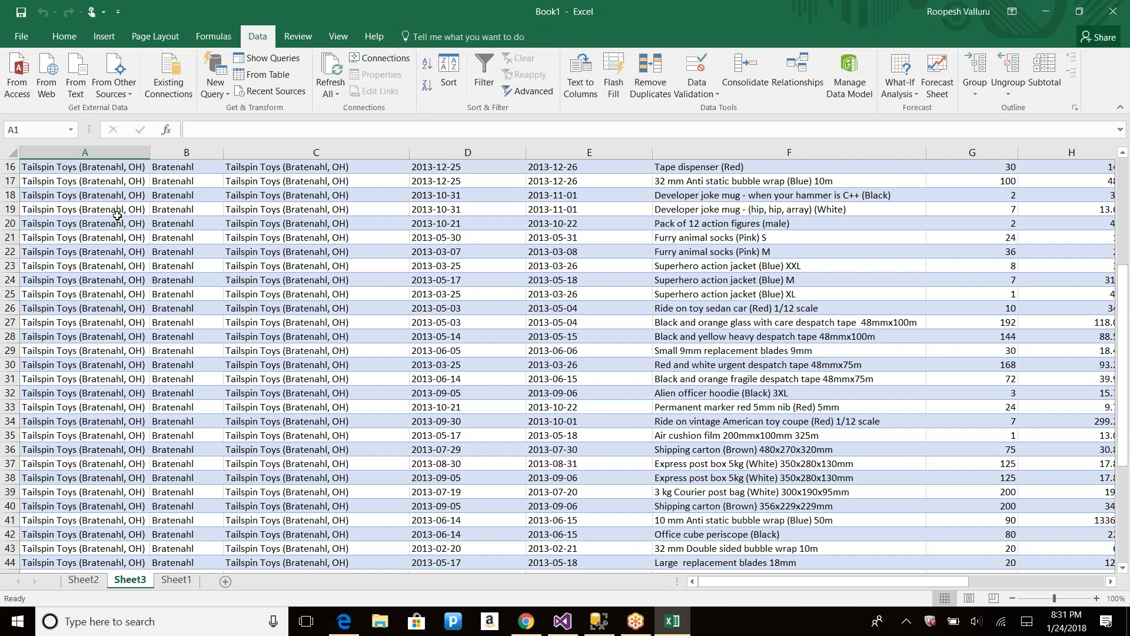
click(87, 153)
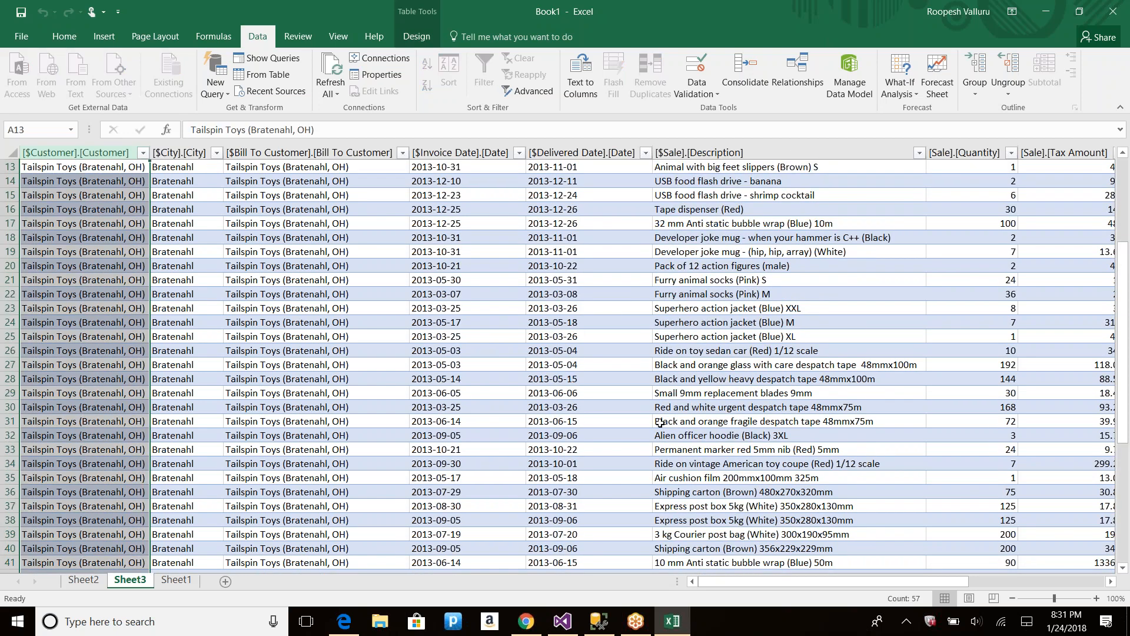
scroll(661, 424, up, 4)
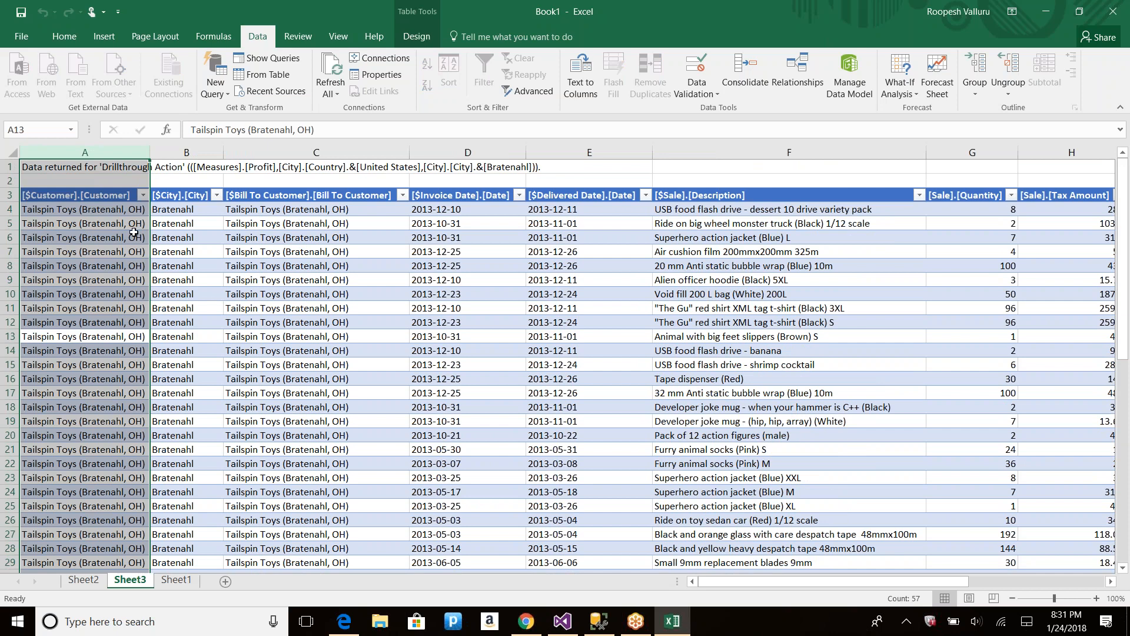
click(125, 213)
ctrl+click(706, 213)
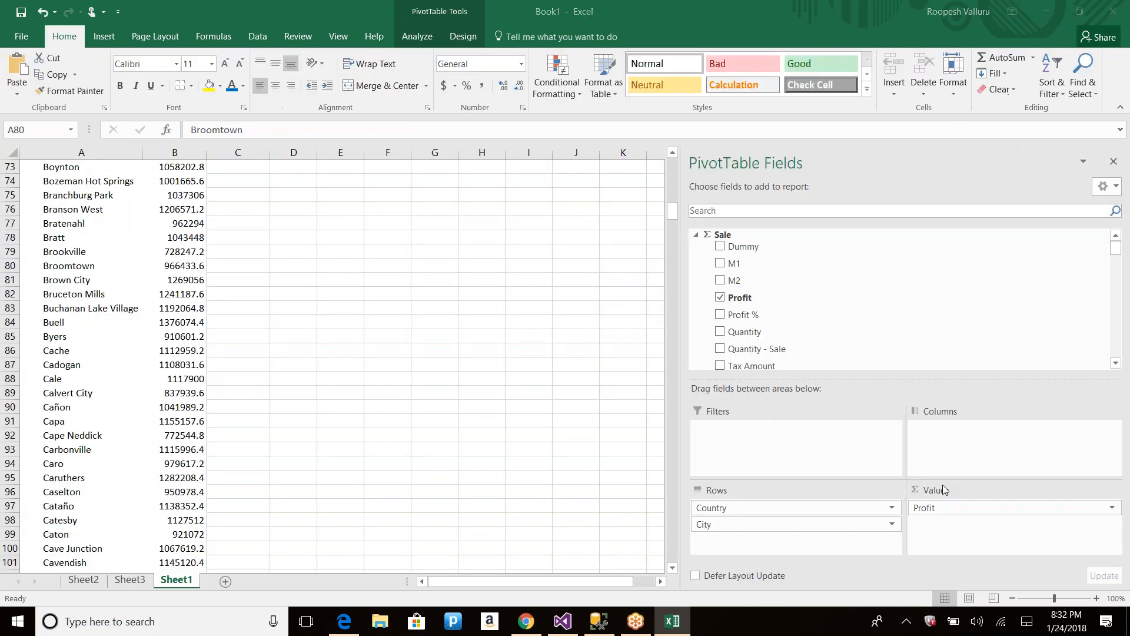
Step: Switch to Visual Studio and create a new report action that targets the attribute members of City.City
key(alt+Tab)
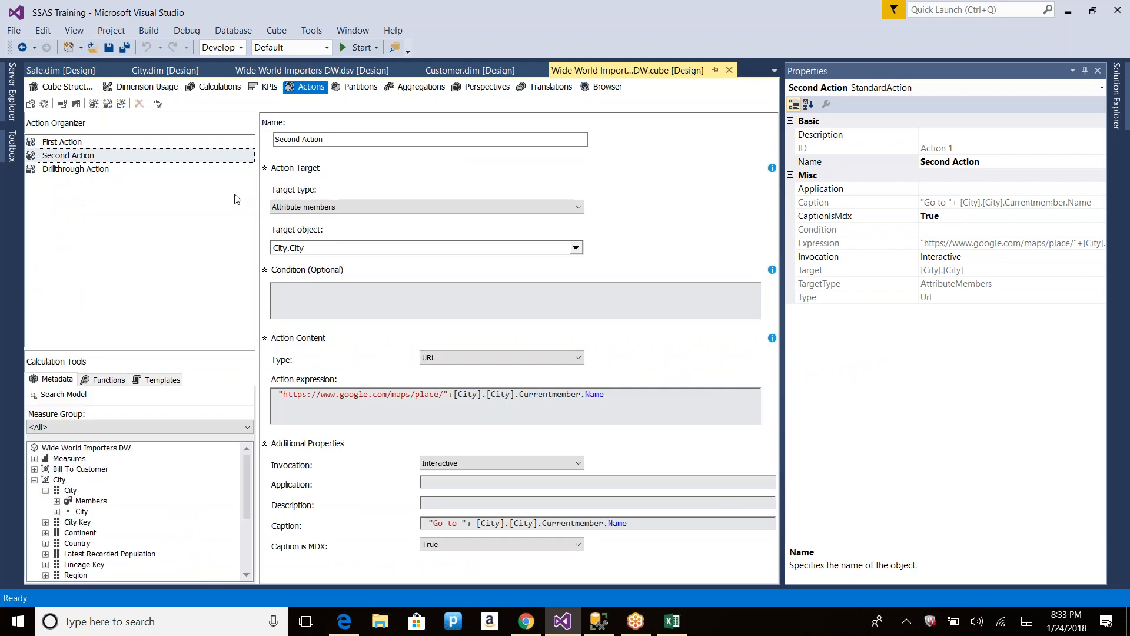
click(122, 104)
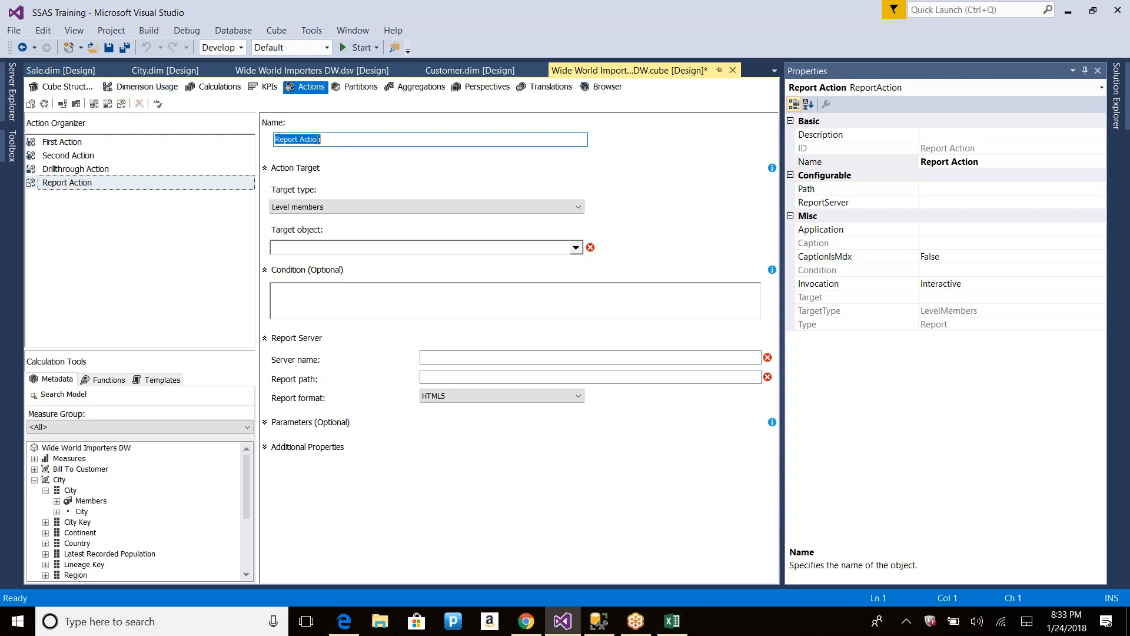
click(329, 206)
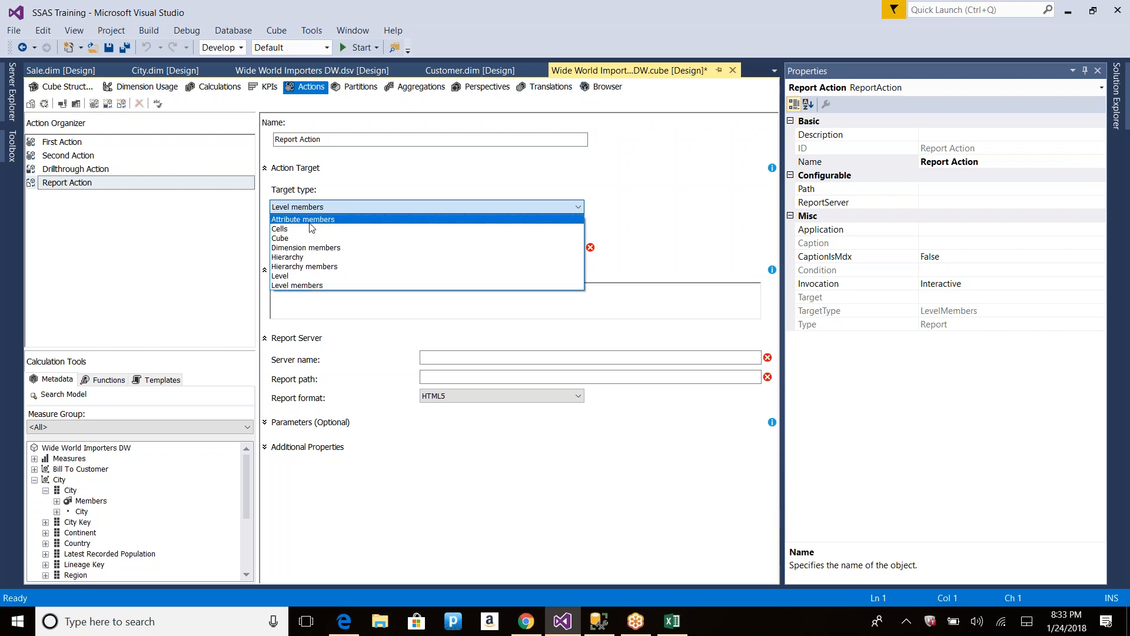
click(310, 221)
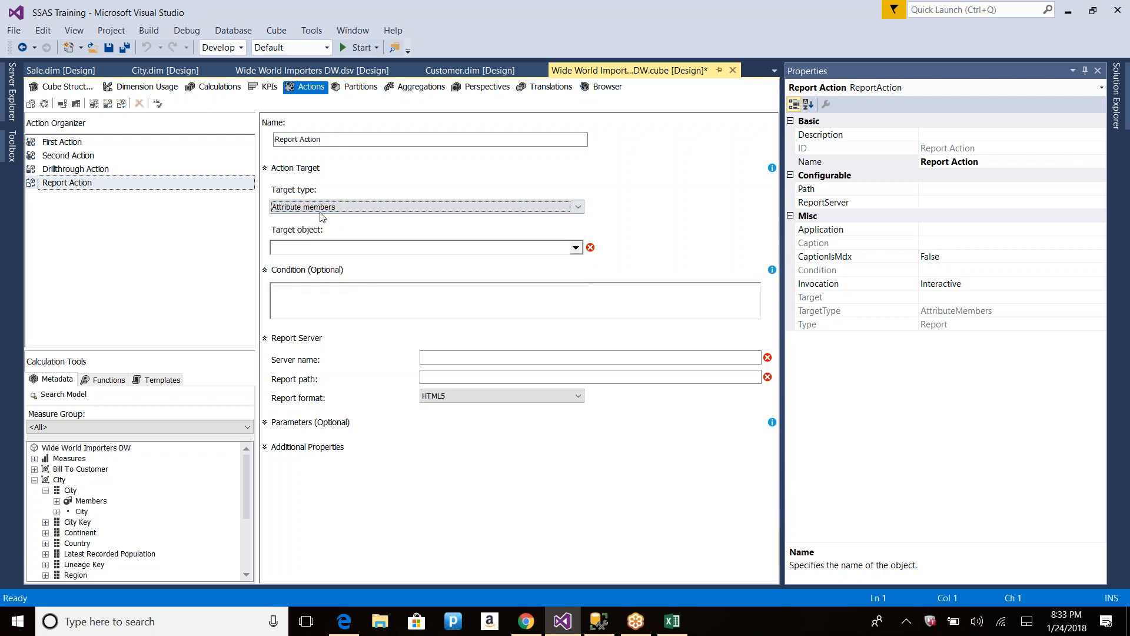
click(576, 247)
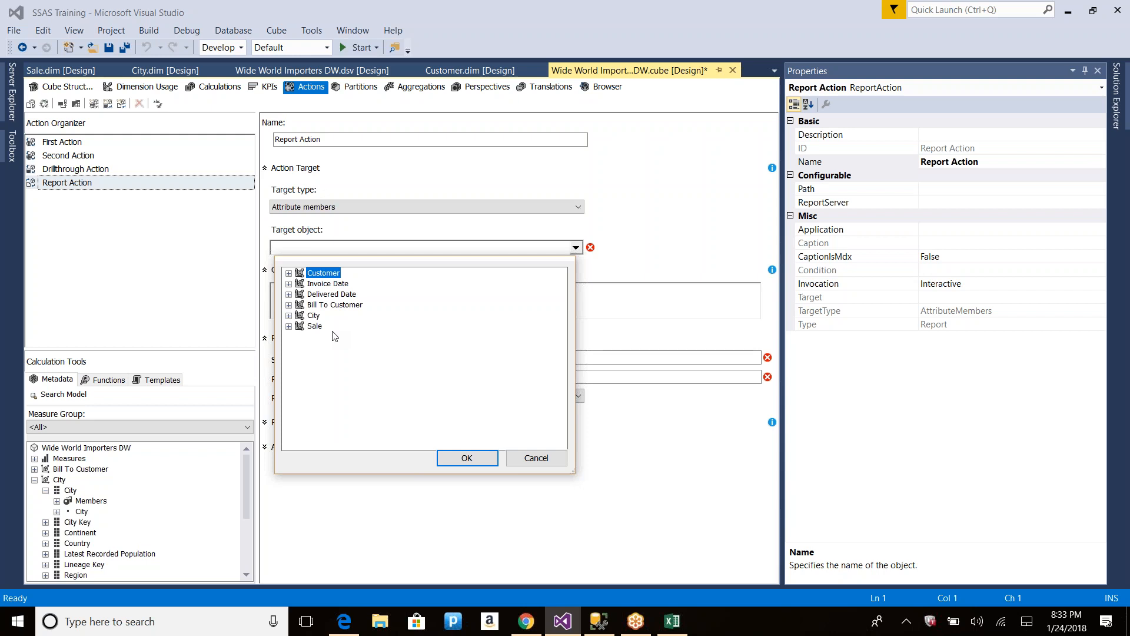
click(289, 316)
click(325, 337)
click(466, 459)
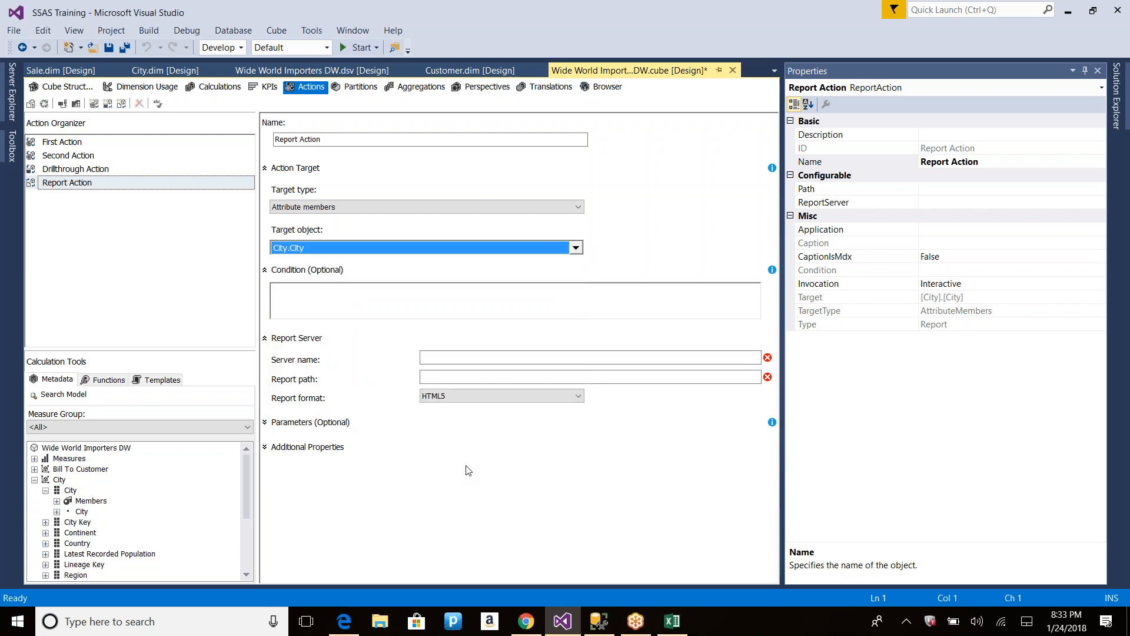
click(616, 263)
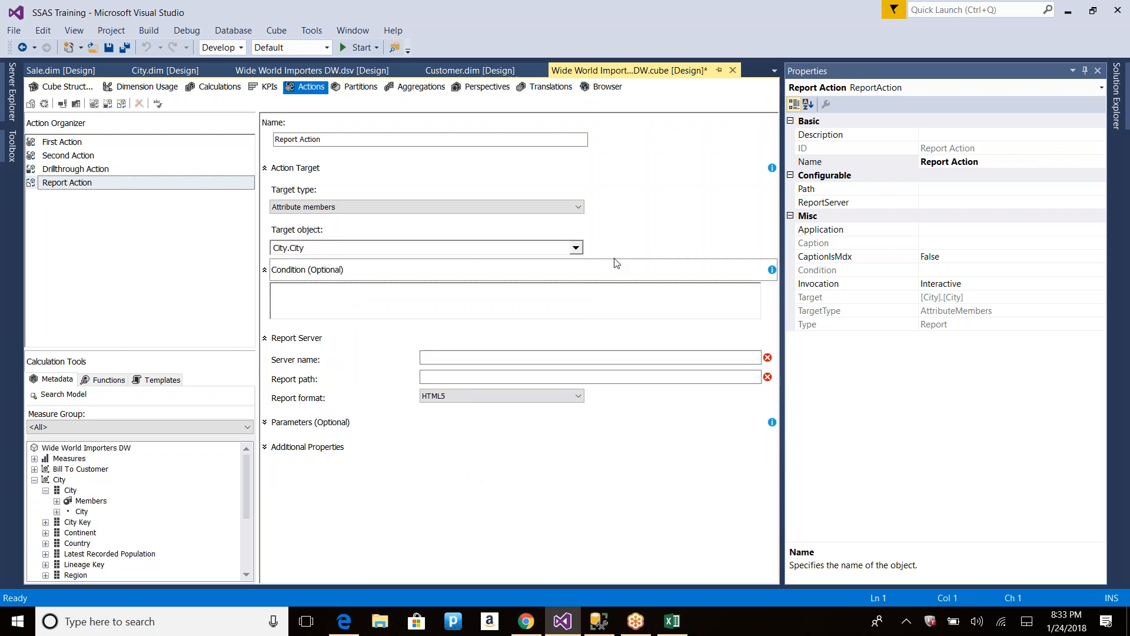
Step: Set the report action's server name to localhost
click(519, 357)
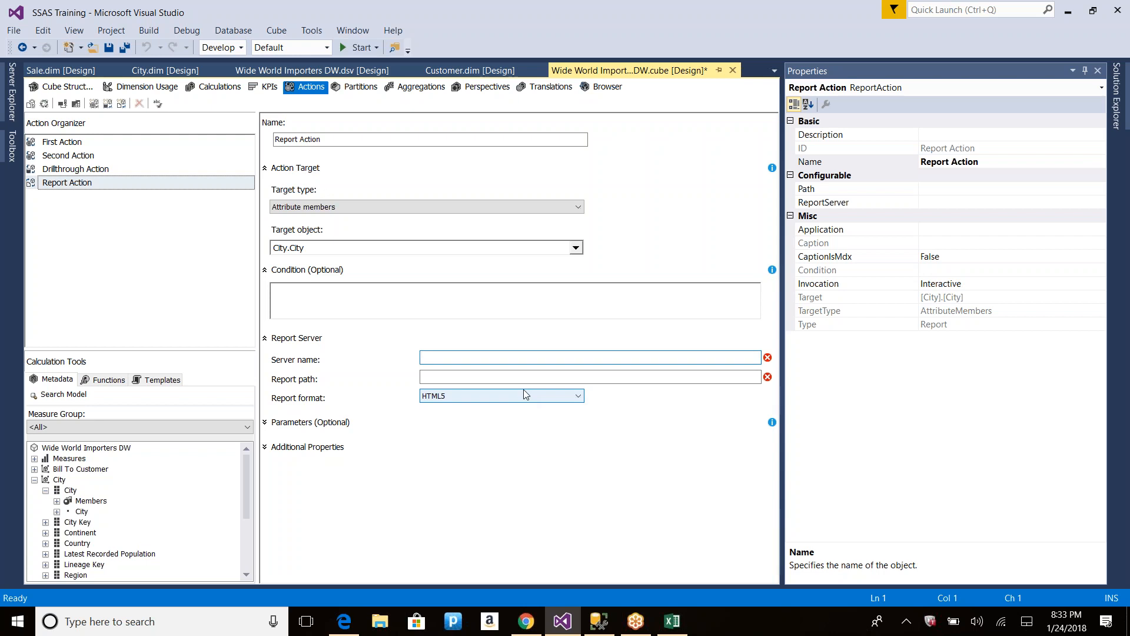
text(localhost)
key(Tab)
key(Tab)
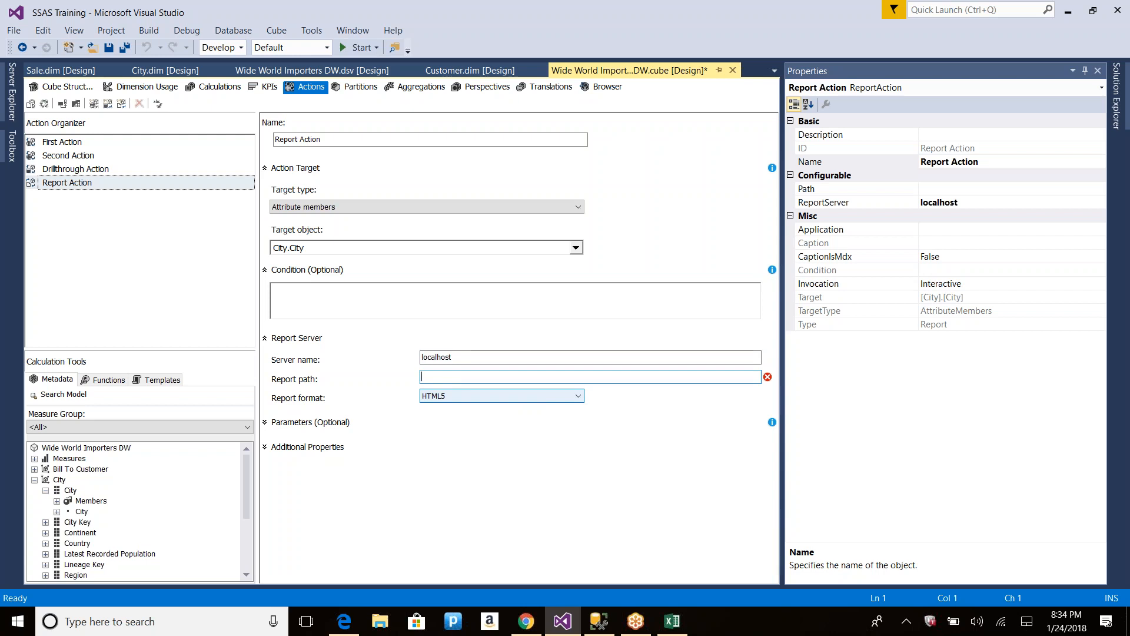
key(super+r)
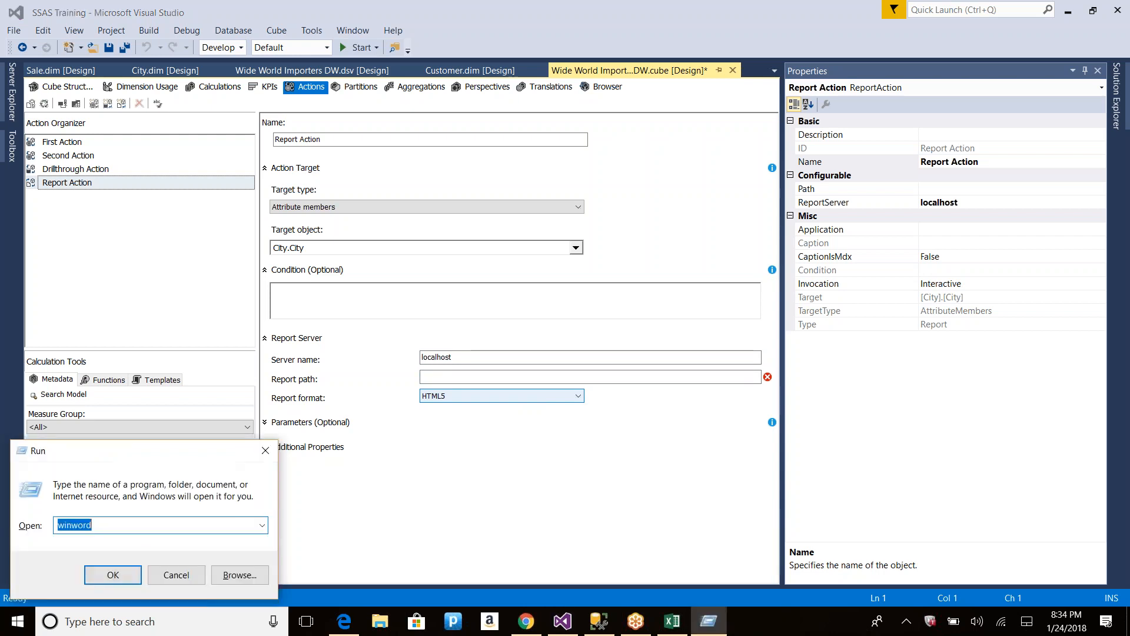
text(notepad)
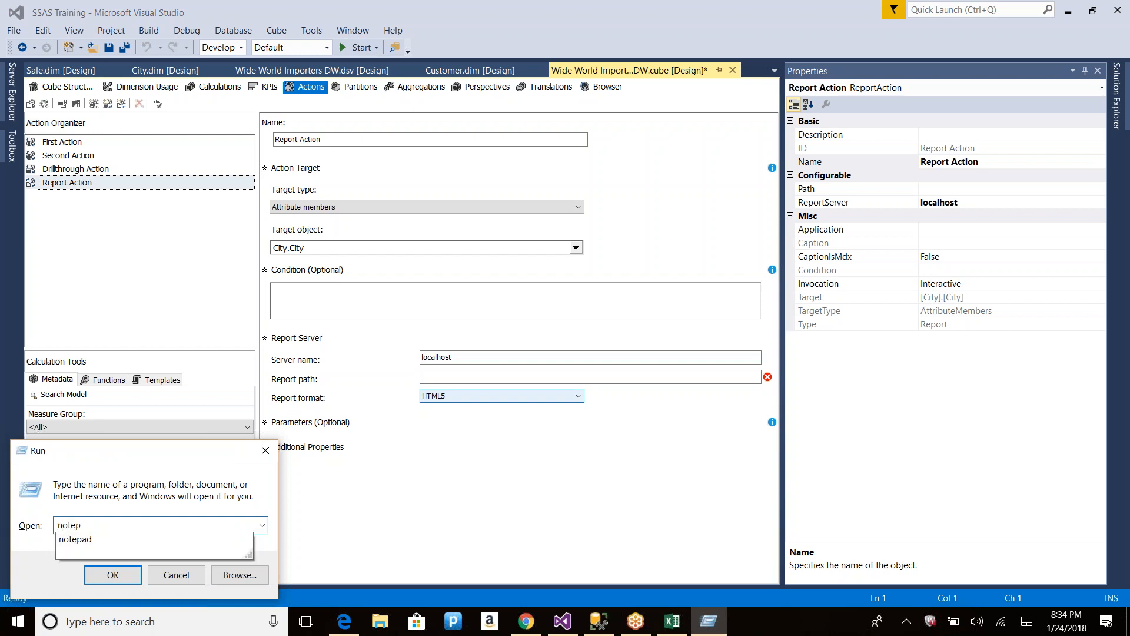
key(Return)
text(http)
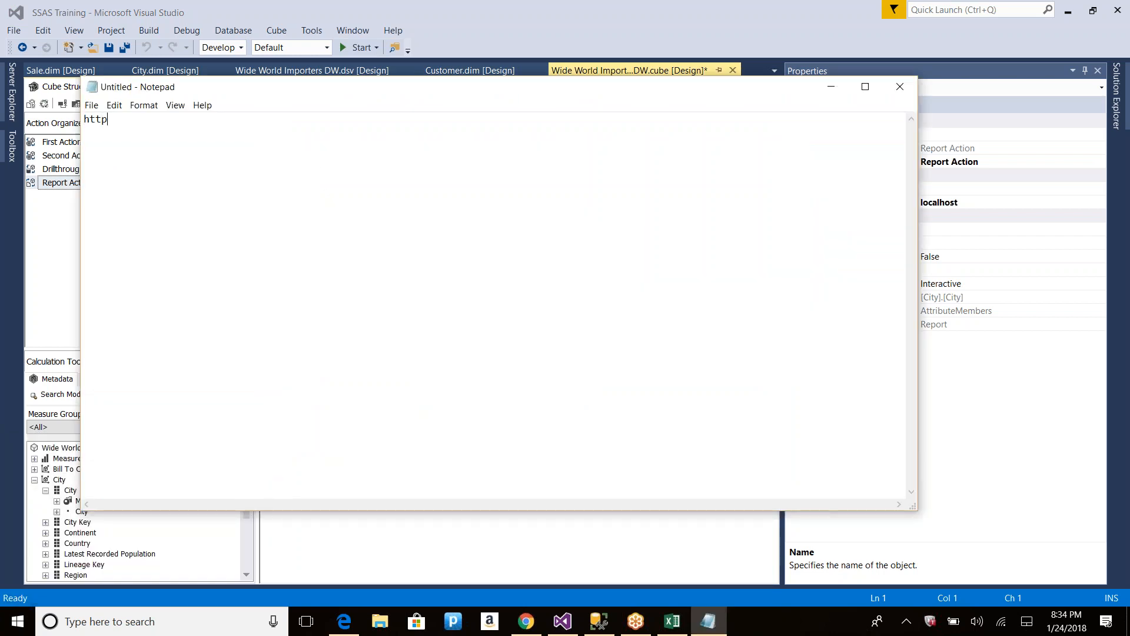
text(s://reporstserver/reports)
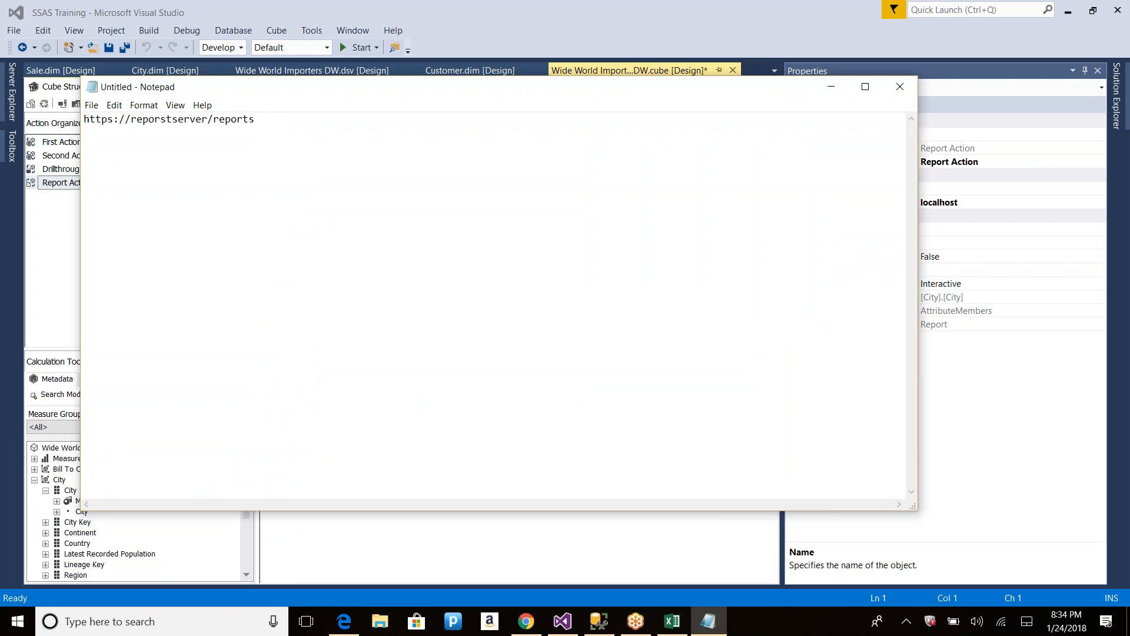
text(.asps)
text(./)
key(BackSpace)
key(BackSpace)
text(px/fdfgksdfdsm)
Step: Highlight the path portion of the sample URL after the server name, and close Notepad without saving
key(ctrl+a)
drag(212, 119, 358, 138)
click(899, 87)
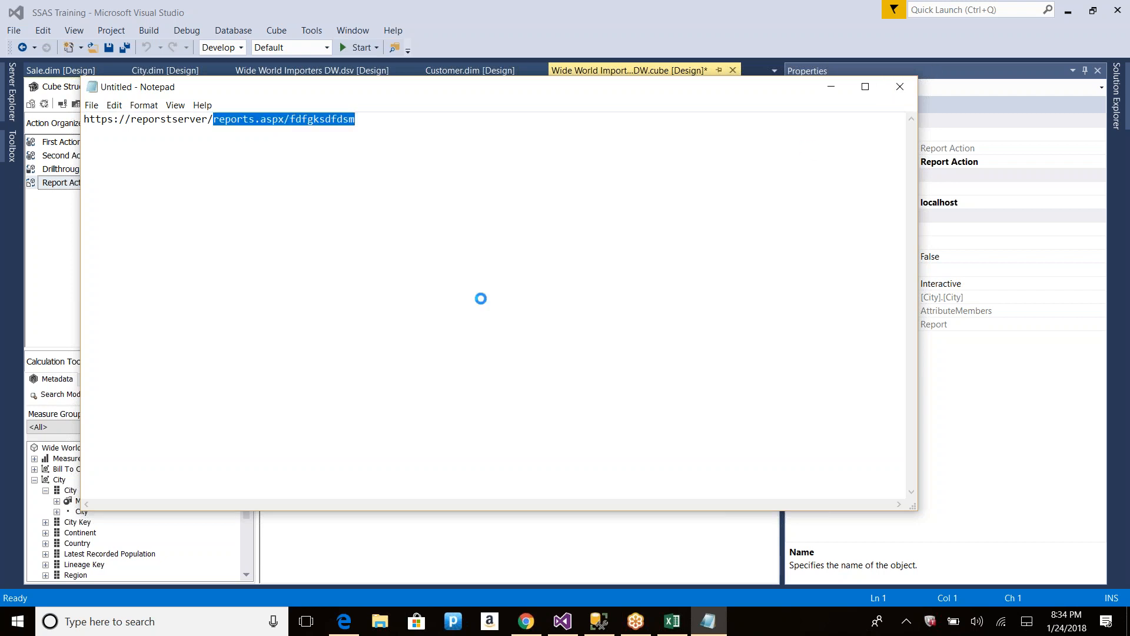
click(590, 310)
Step: Check the report path requirement and the available report formats, keeping HTML5
click(445, 375)
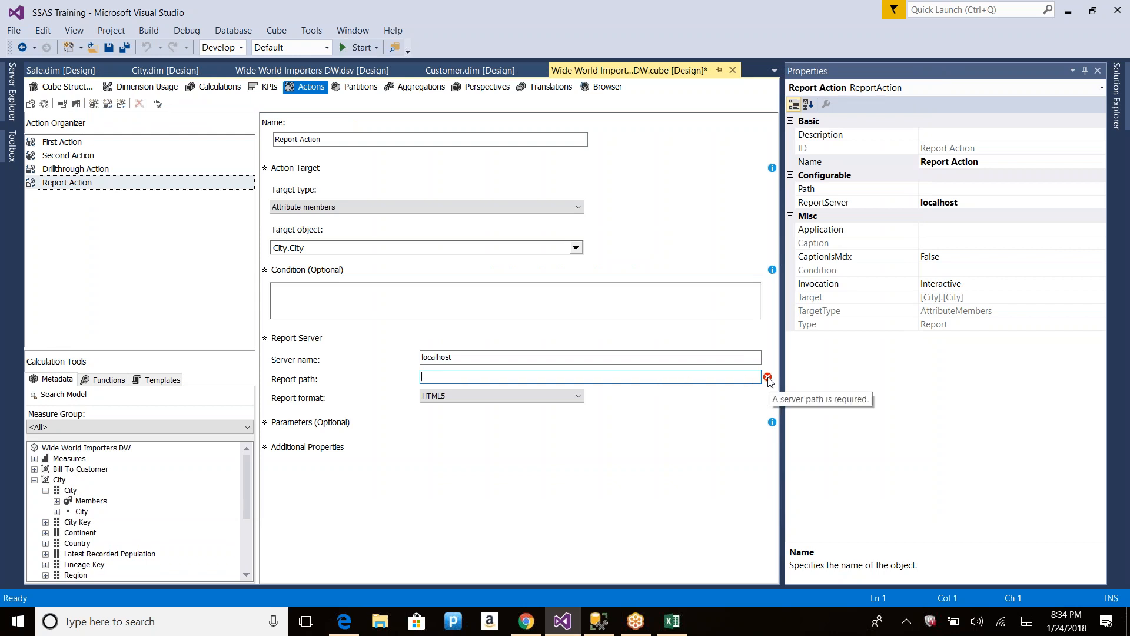
click(527, 399)
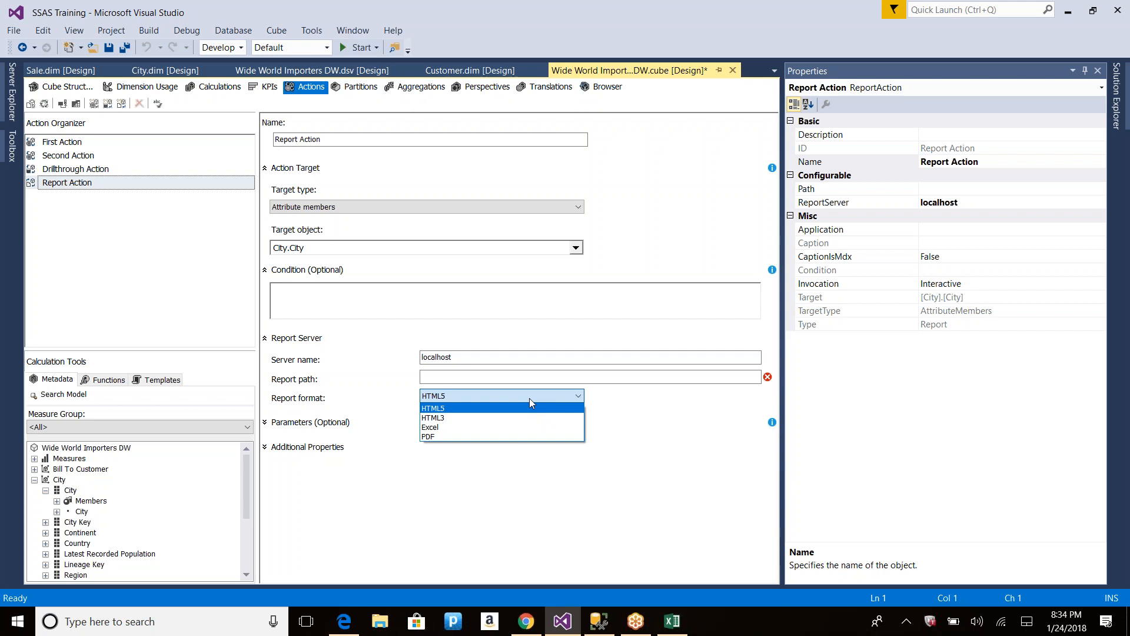
click(651, 428)
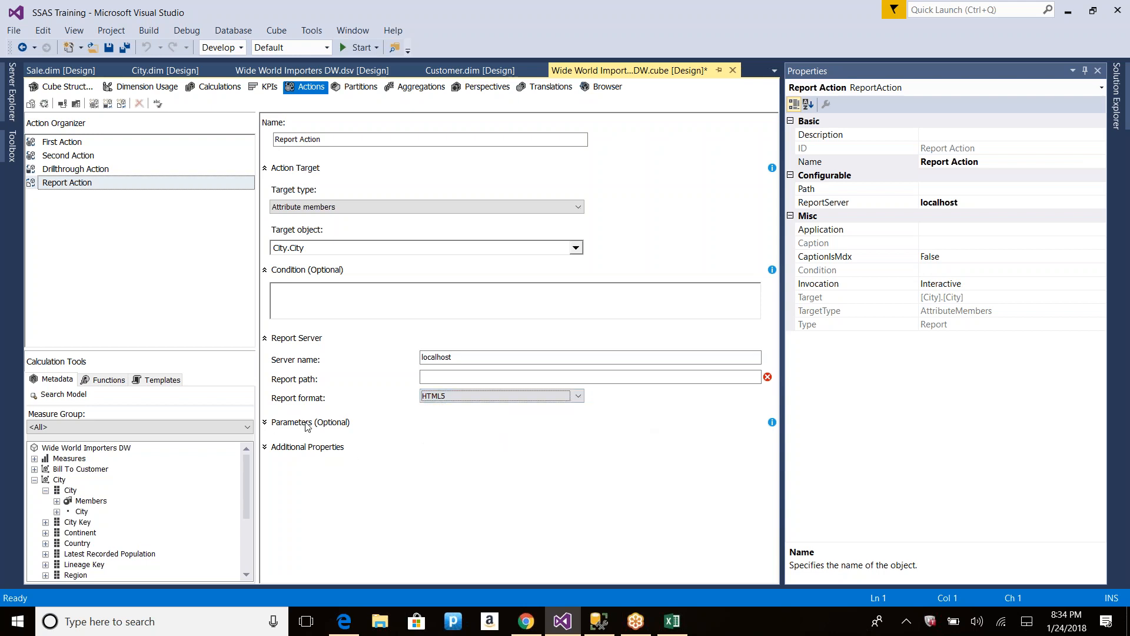
Step: Expand the report action's optional parameters and add a parameter named test
click(266, 425)
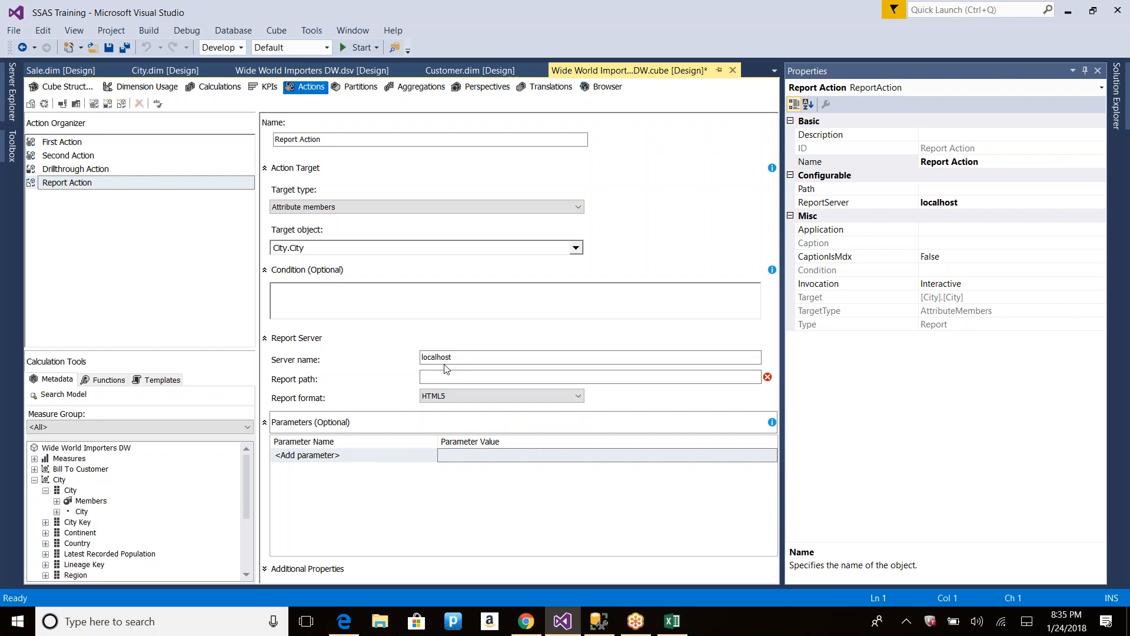
click(340, 458)
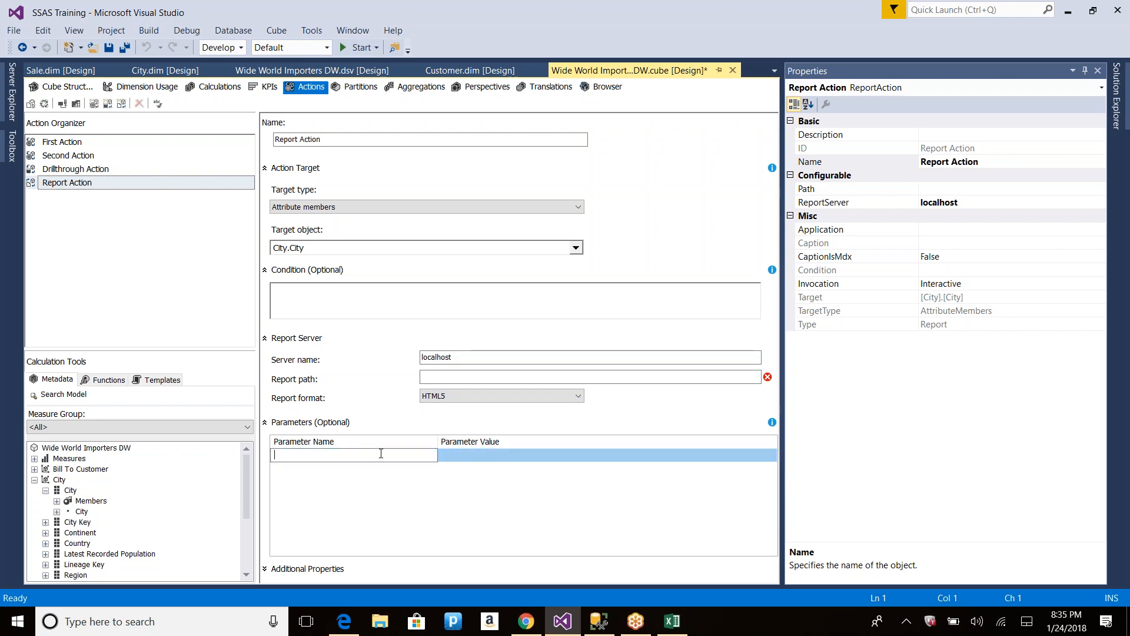
click(470, 452)
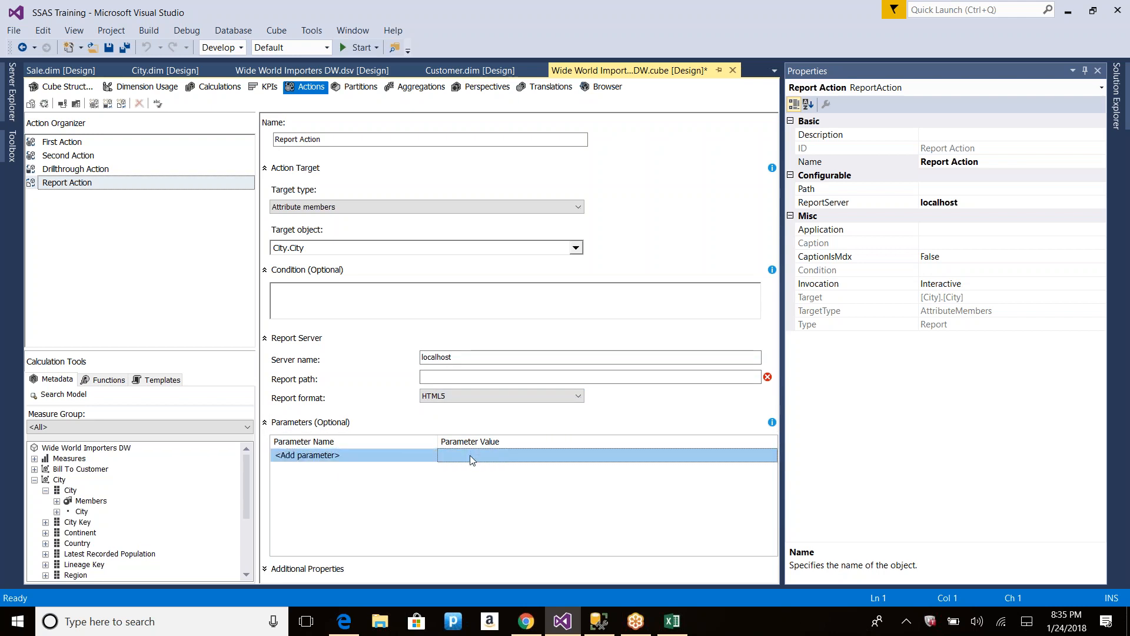
click(388, 455)
text(test)
click(494, 457)
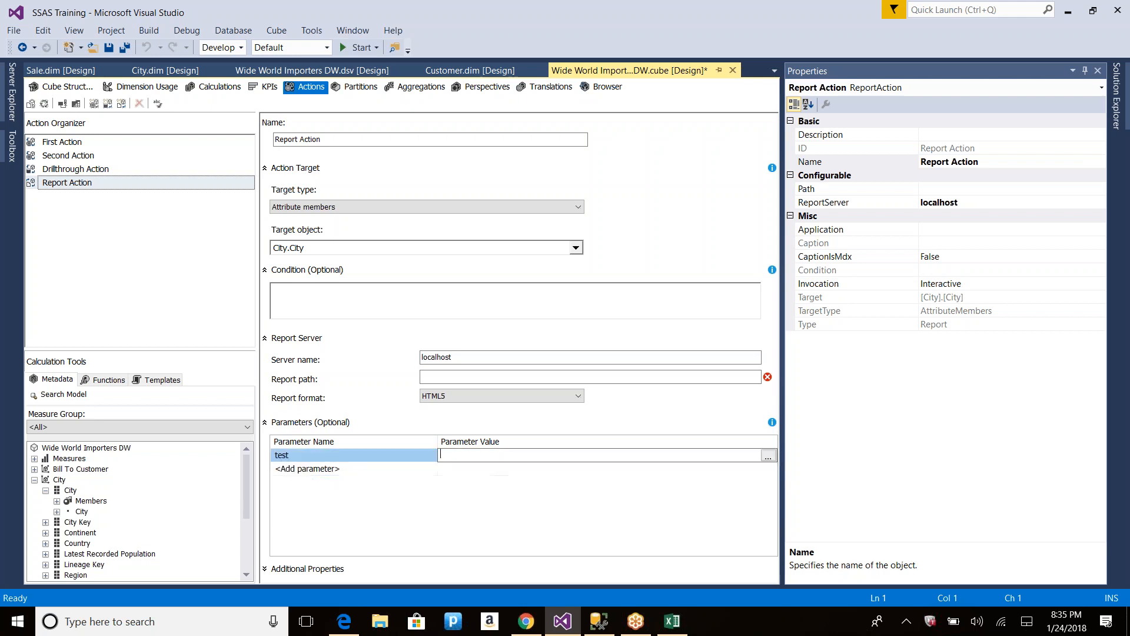
Step: Draft a City.City current-member name expression as the test parameter's value in the Expression Builder, and cancel it
click(768, 456)
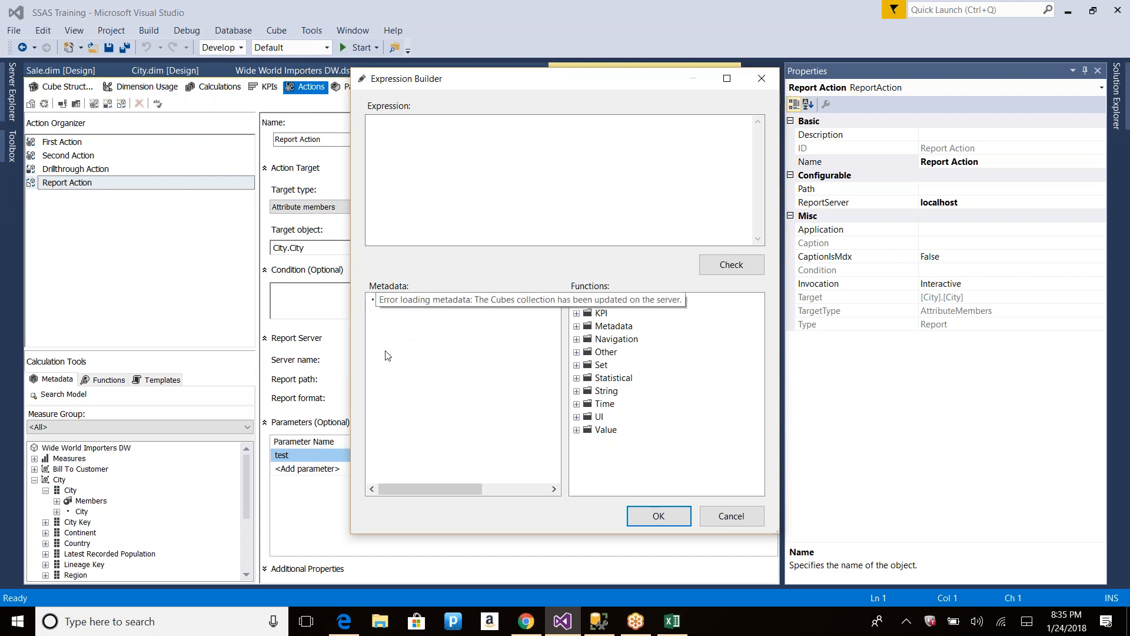
click(396, 163)
text(https://www.google.com/maps/place/)
key(ctrl+a)
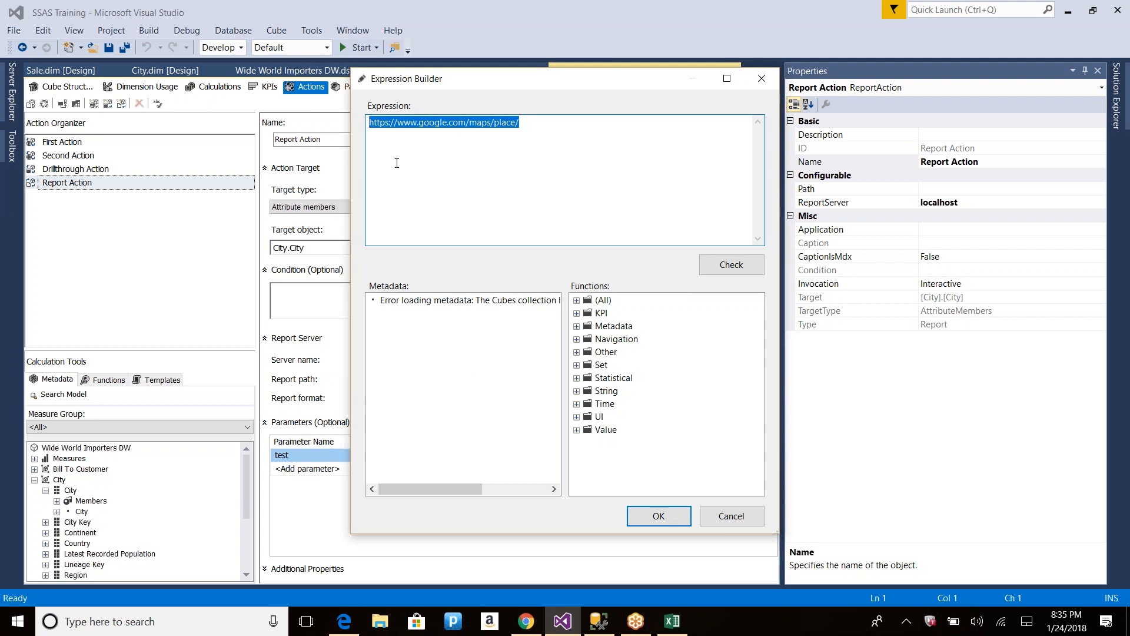
text(ci)
key(BackSpace)
text(City.City.Cu)
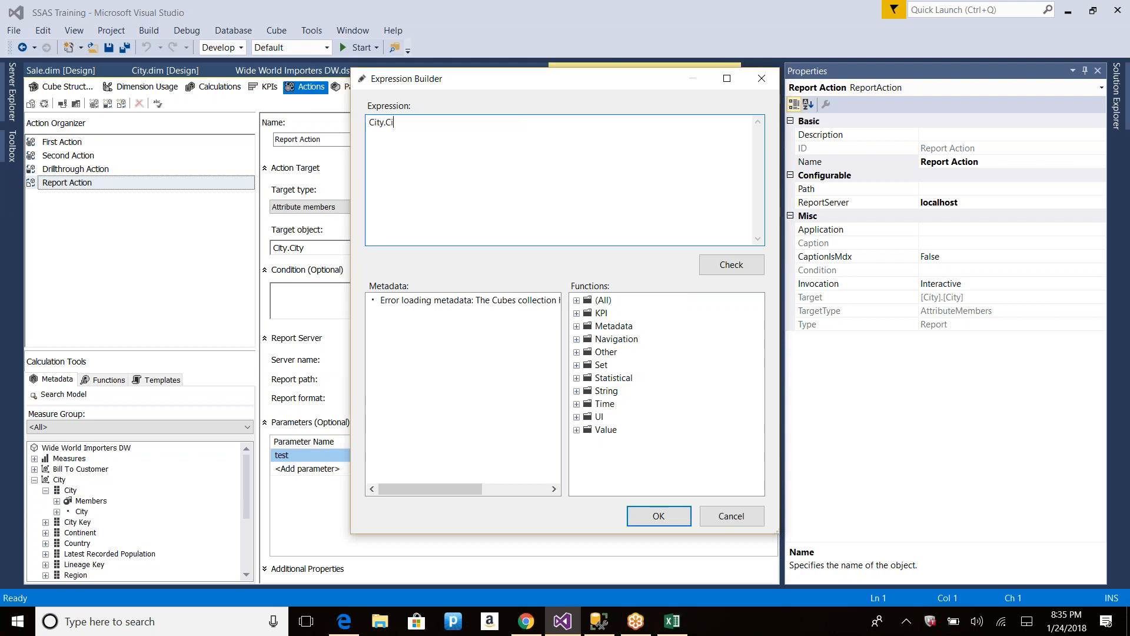
text(rrent)
key(BackSpace)
key(BackSpace)
text(nemember.name)
click(731, 515)
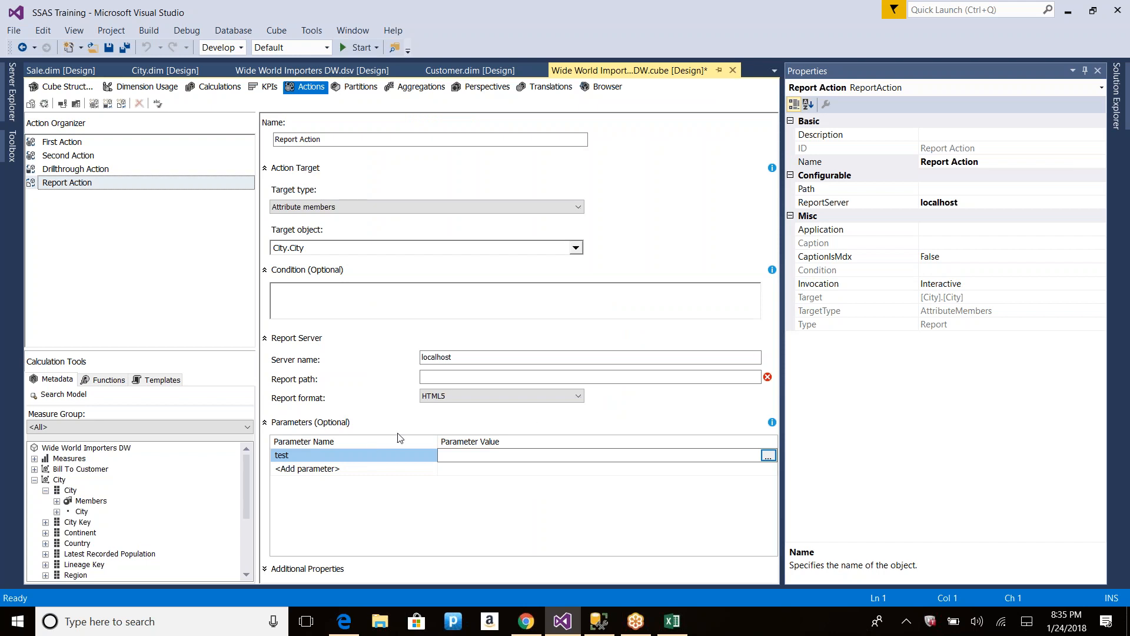
Step: Rename the test parameter to &parametername and set its value to "India"
click(934, 373)
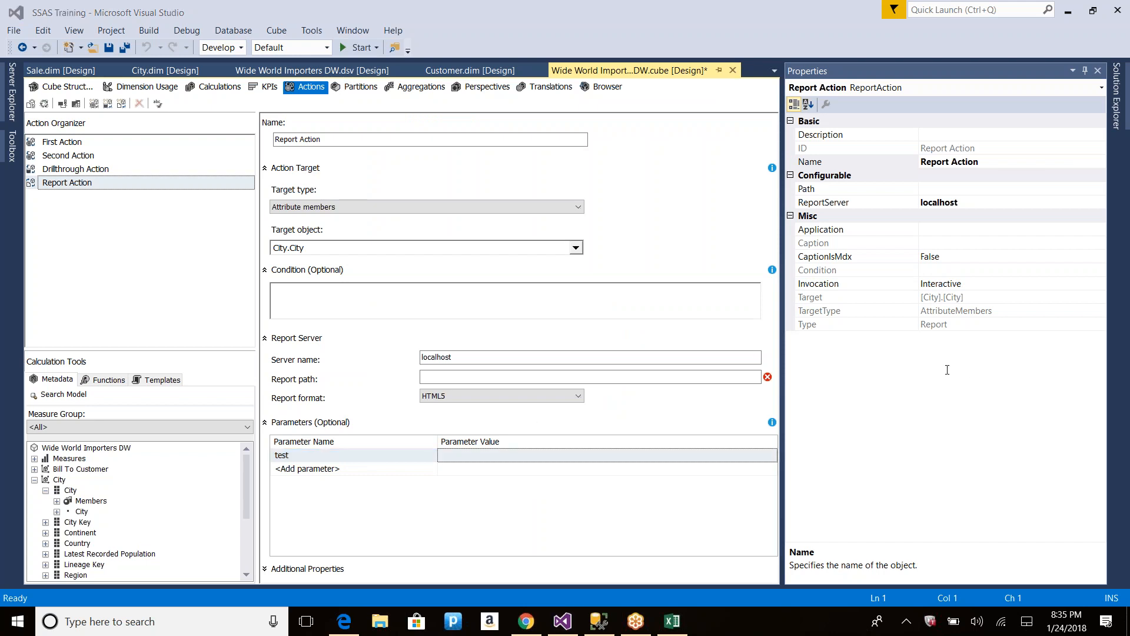
click(292, 455)
text(&parametername)
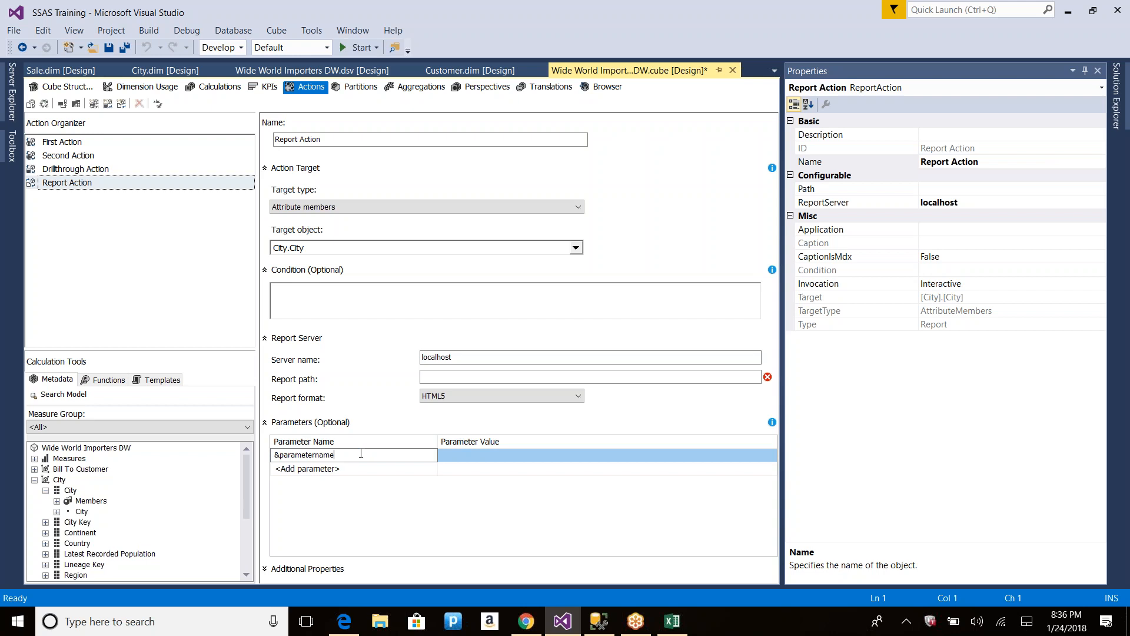
click(730, 458)
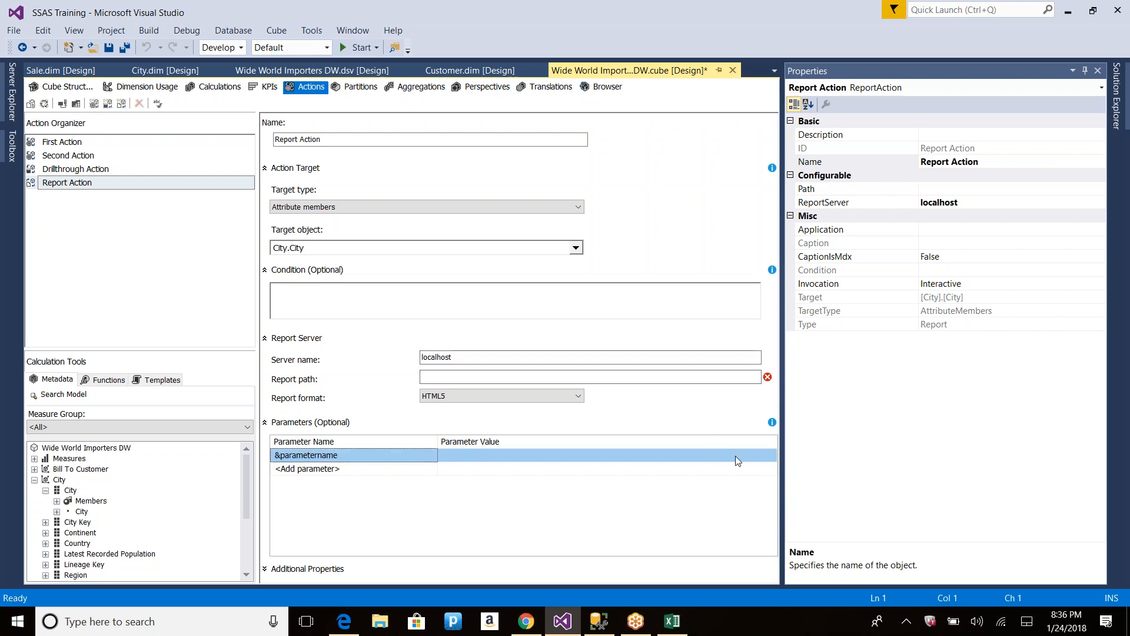
text("")
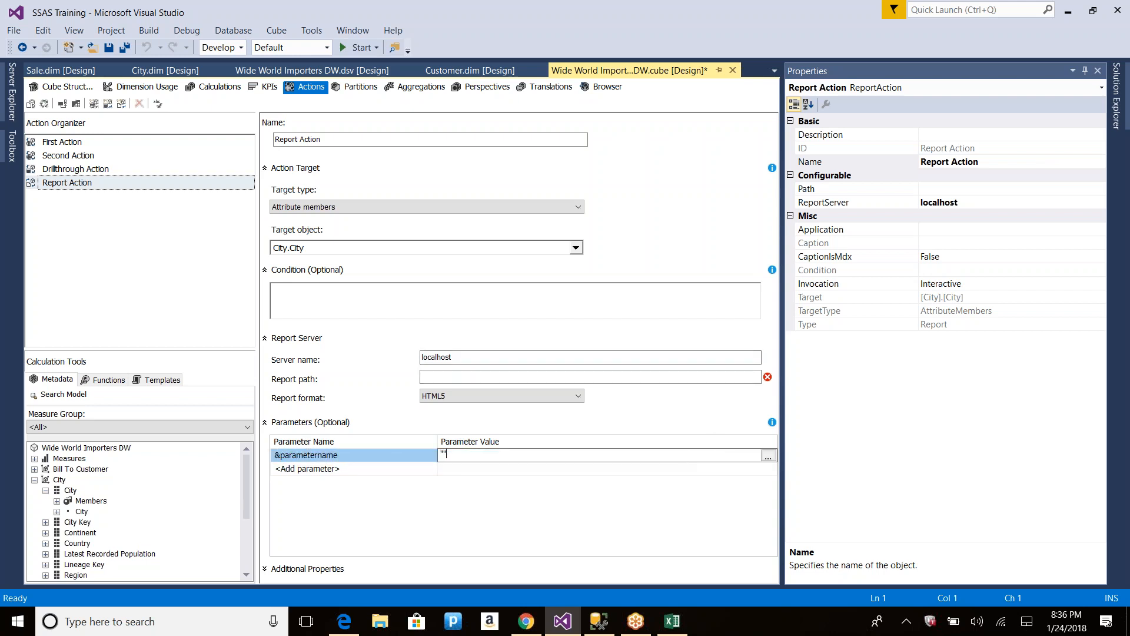
text(India)
key(Return)
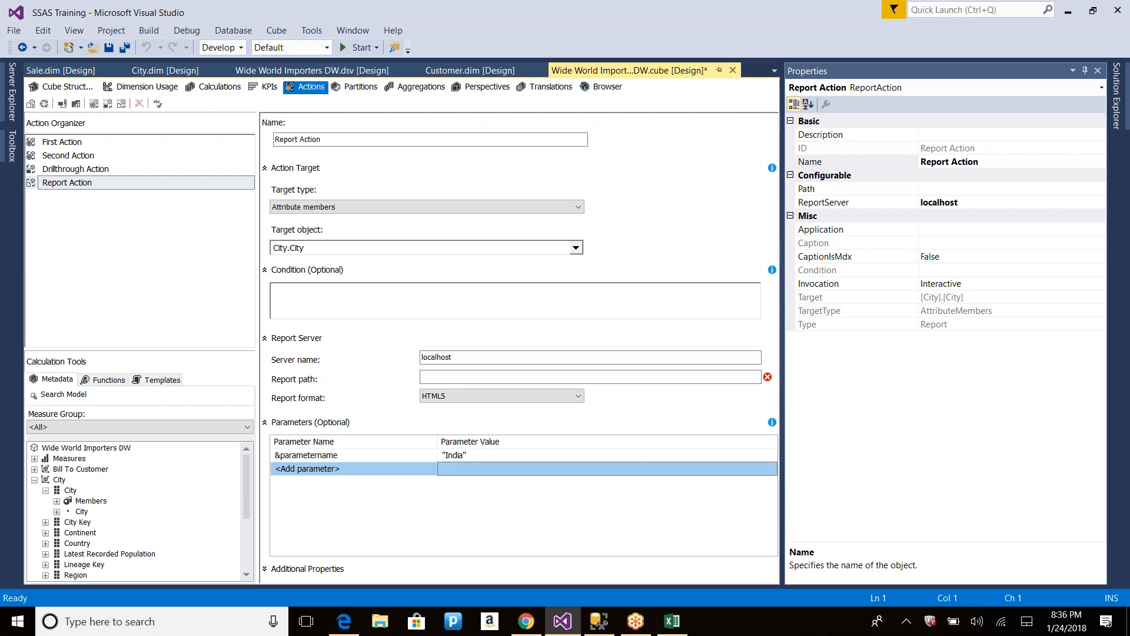
Step: Expand the report action's additional properties and set its invocation to On open
click(270, 568)
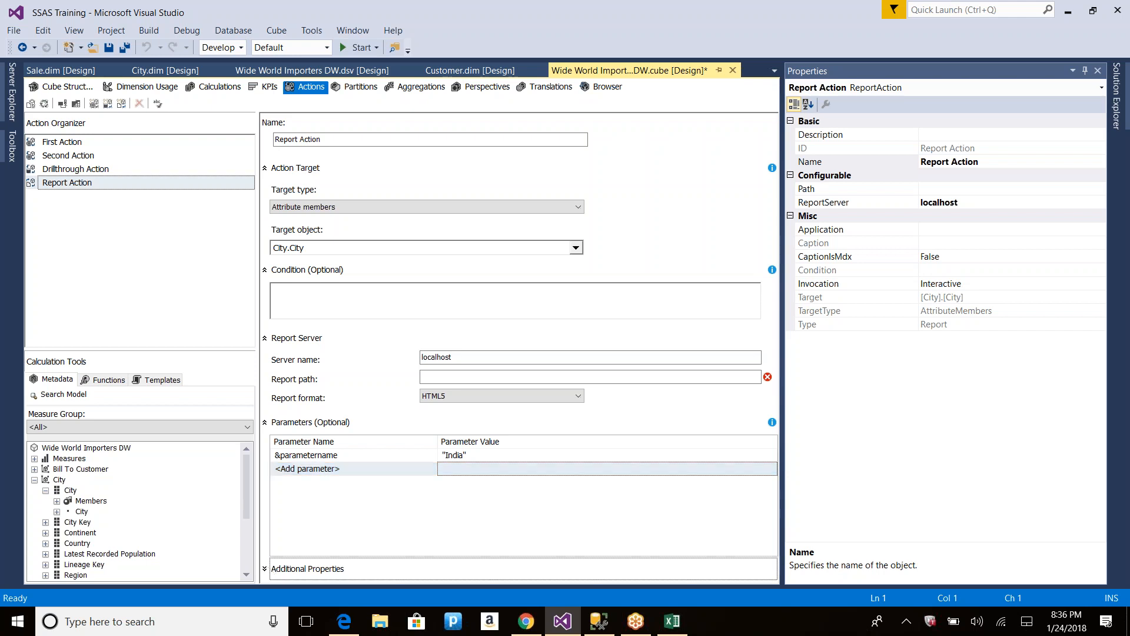
scroll(471, 489, down, 2)
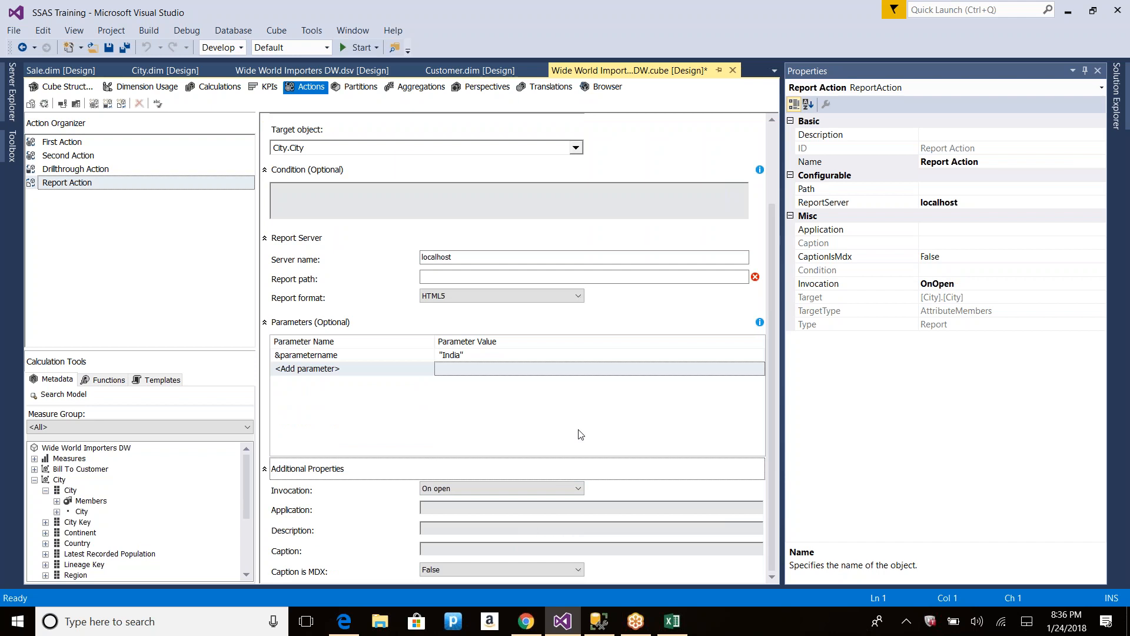
Step: Switch to Excel and run the "Go to Brown City" additional action on the Brown City cell of the pivot table
click(465, 257)
click(451, 278)
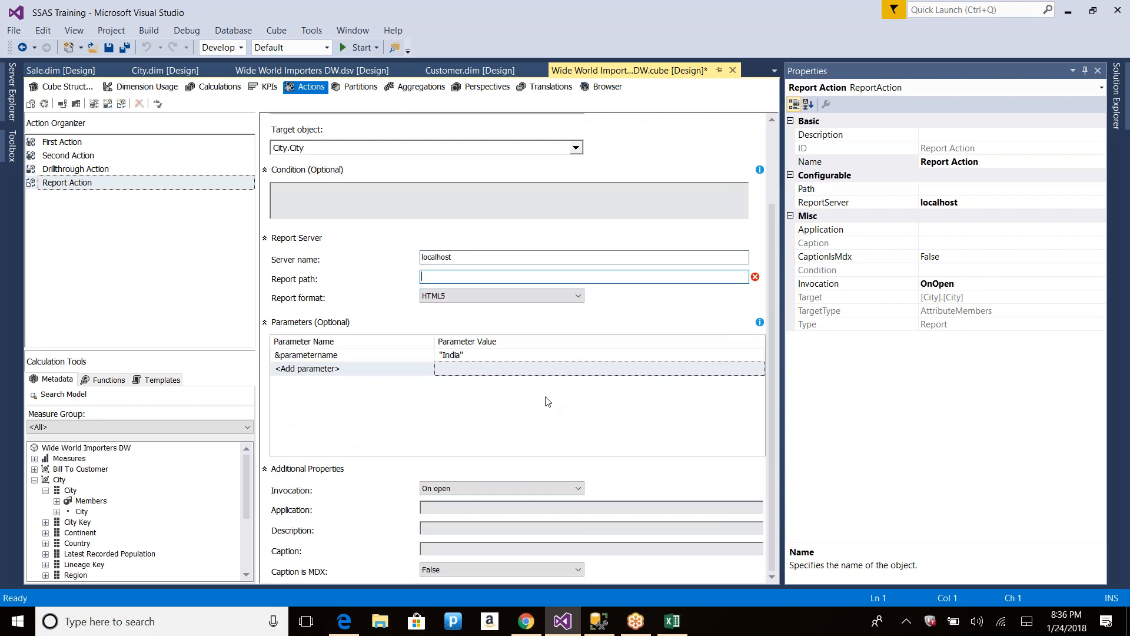
key(alt+Tab)
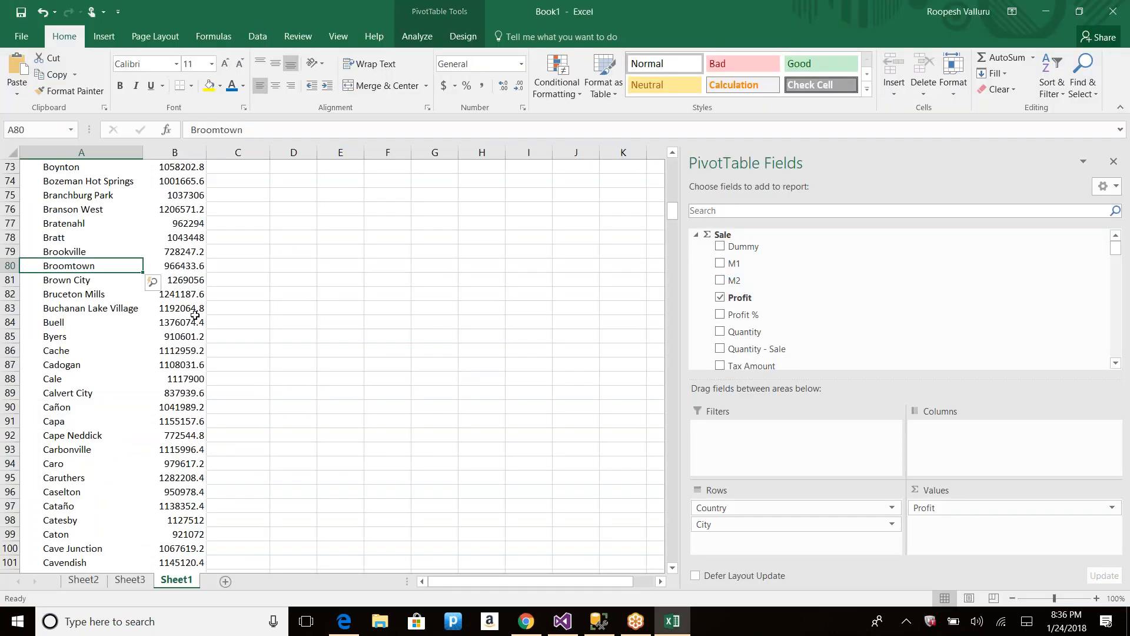
right_click(105, 279)
mouse_move(188, 540)
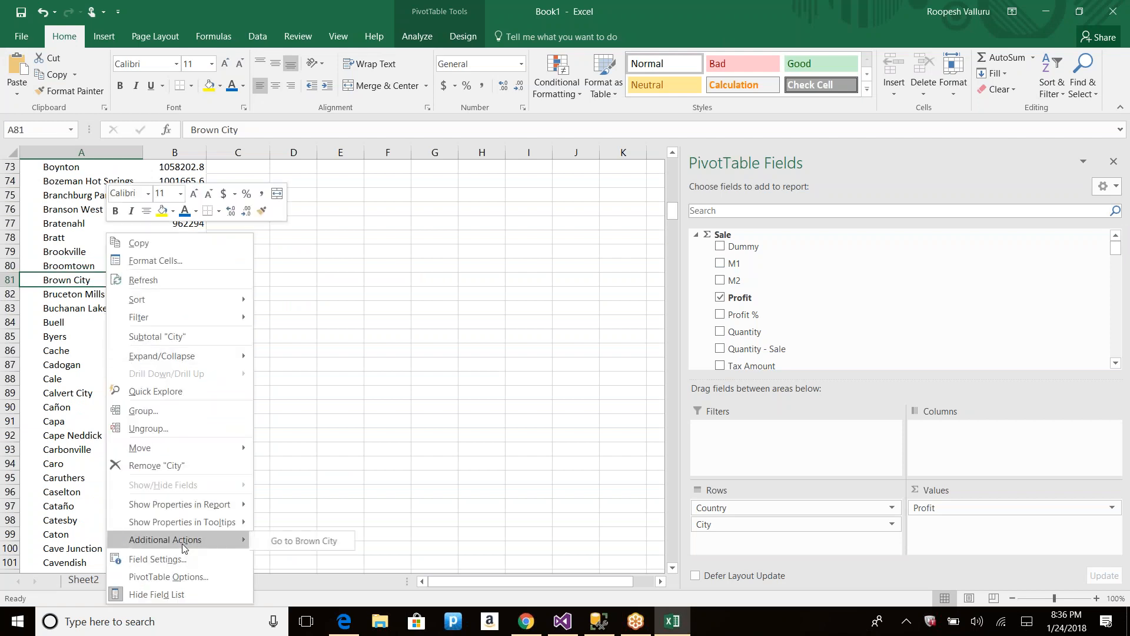
click(304, 547)
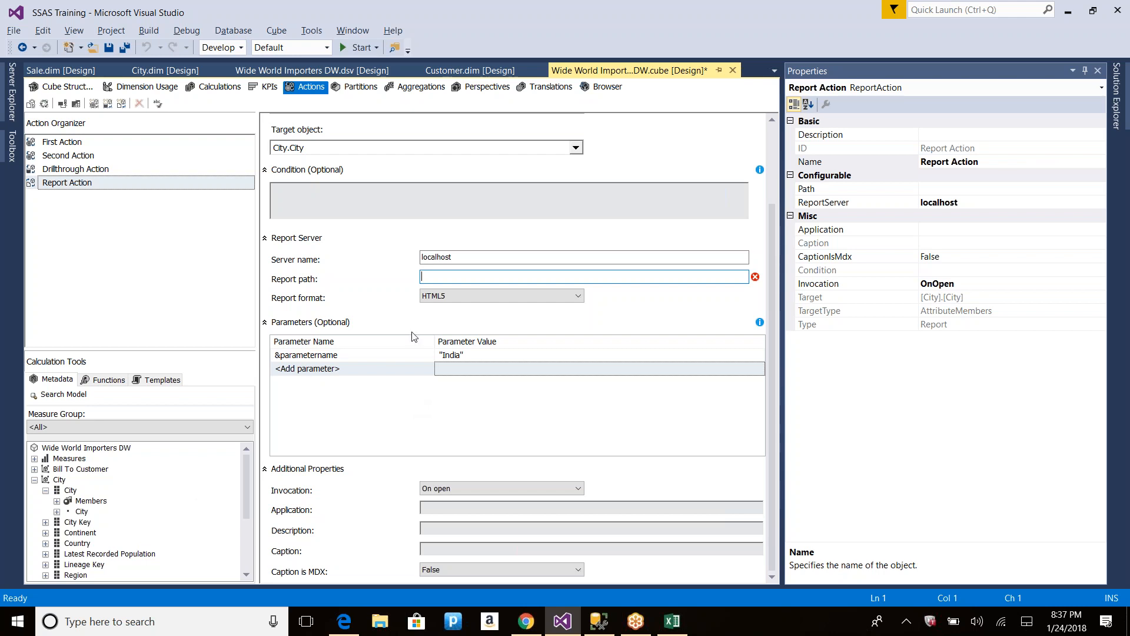
Step: Return to Visual Studio and check the report format choices of the Report Action
click(458, 296)
click(448, 328)
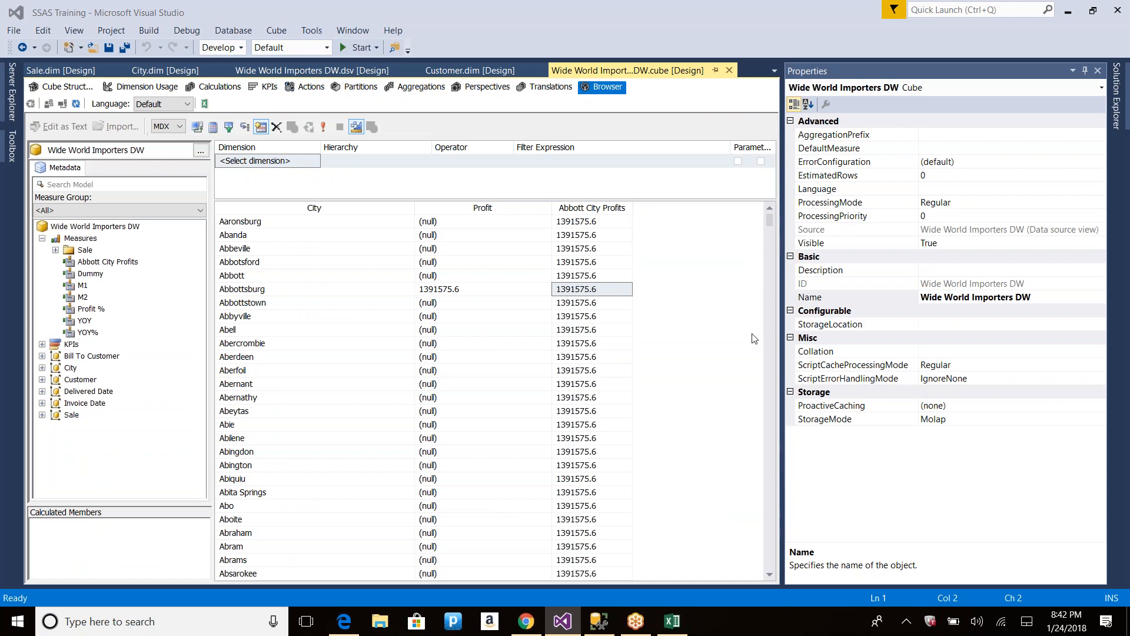
Step: Open the Wide World Importers DW data source view and close the Properties window
click(1101, 32)
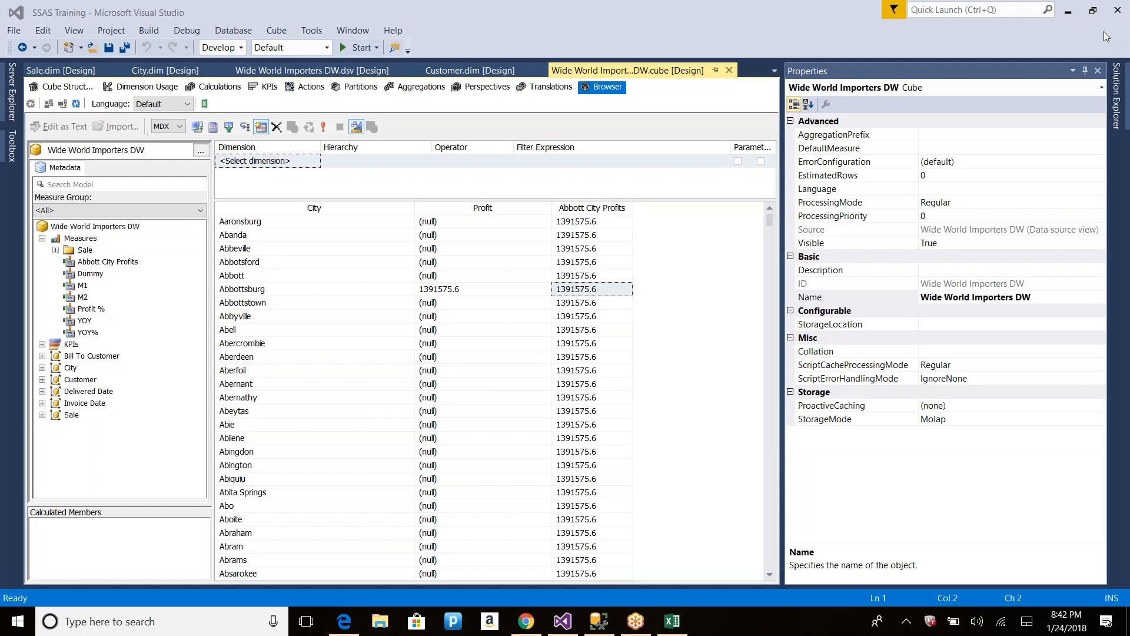
click(1115, 112)
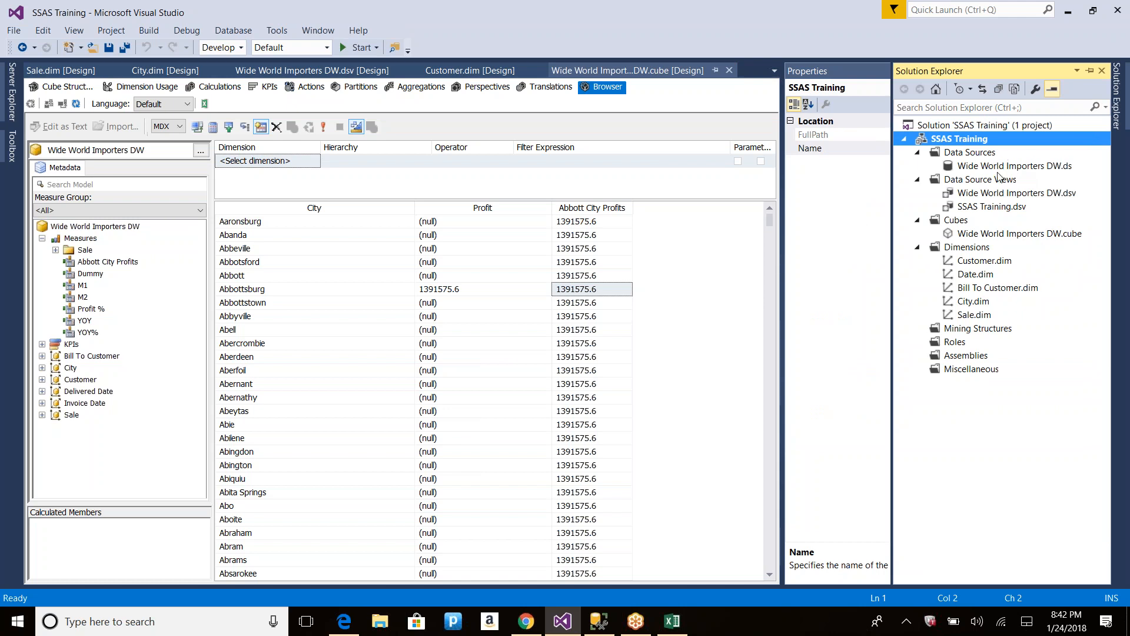
double_click(1003, 197)
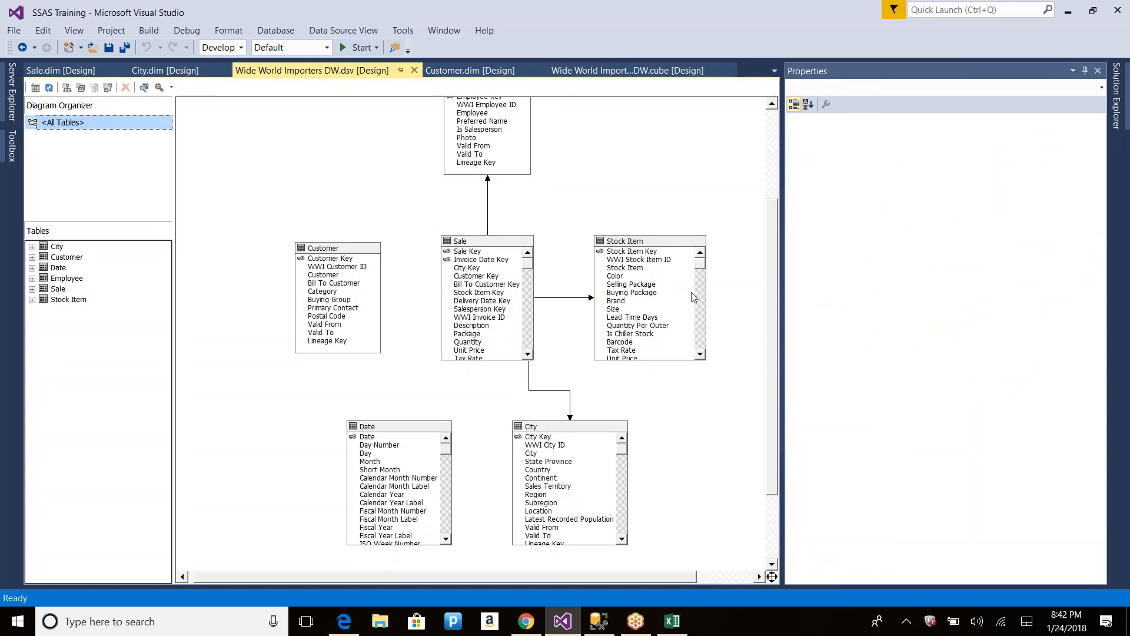
click(1098, 72)
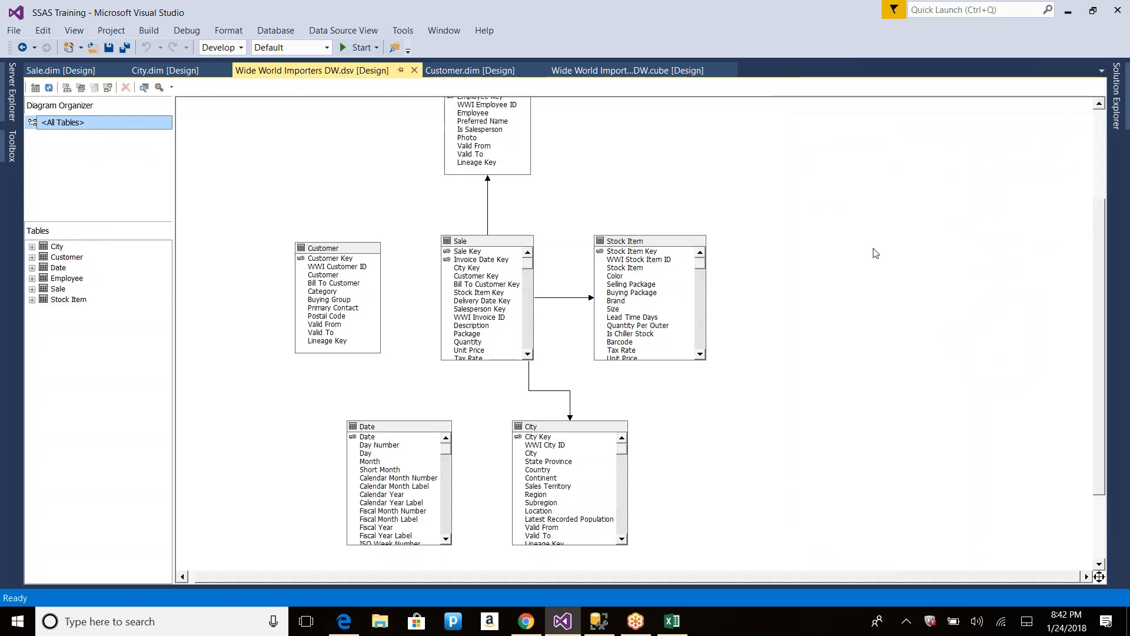
mouse_move(1118, 115)
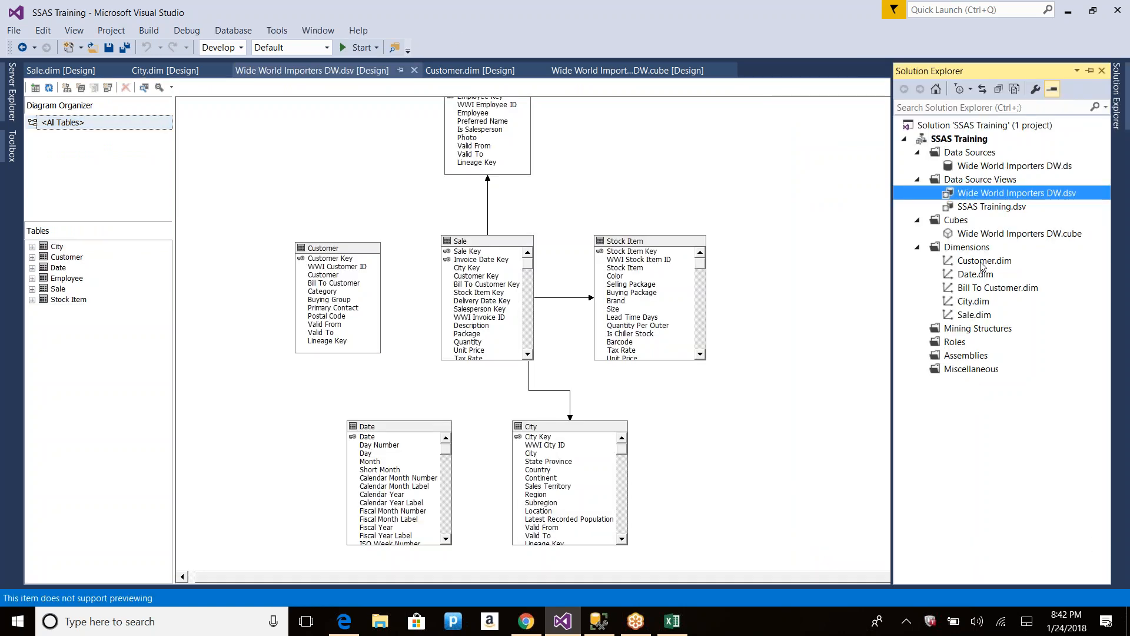
Step: Switch to SQL Server Management Studio and set the query's database to Wide World Importers DW
click(599, 621)
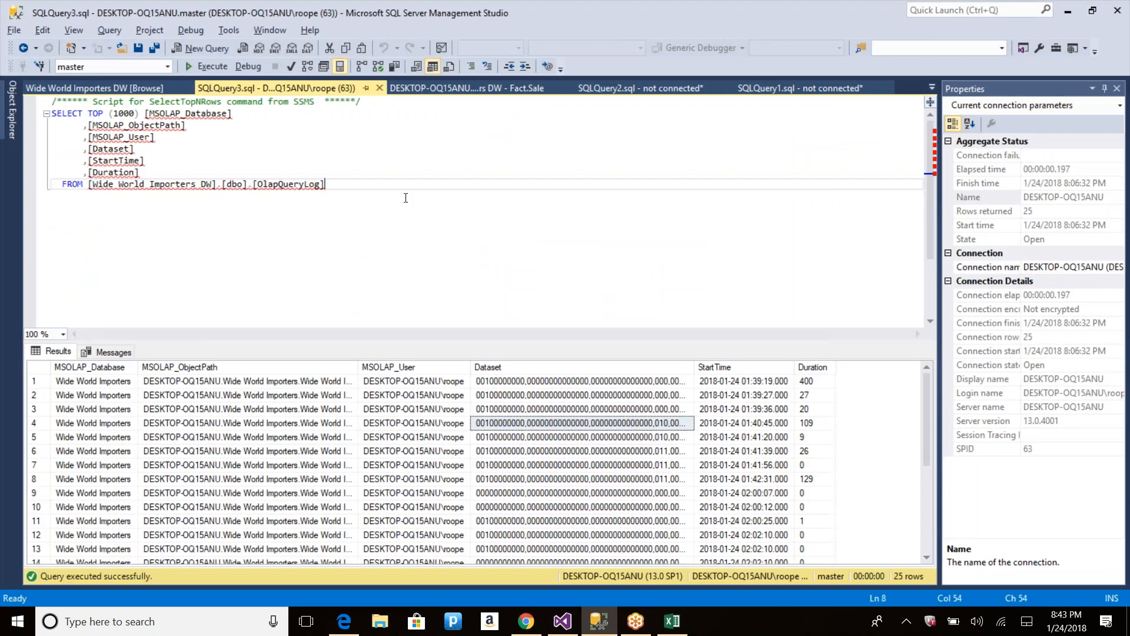
key(ctrl+a)
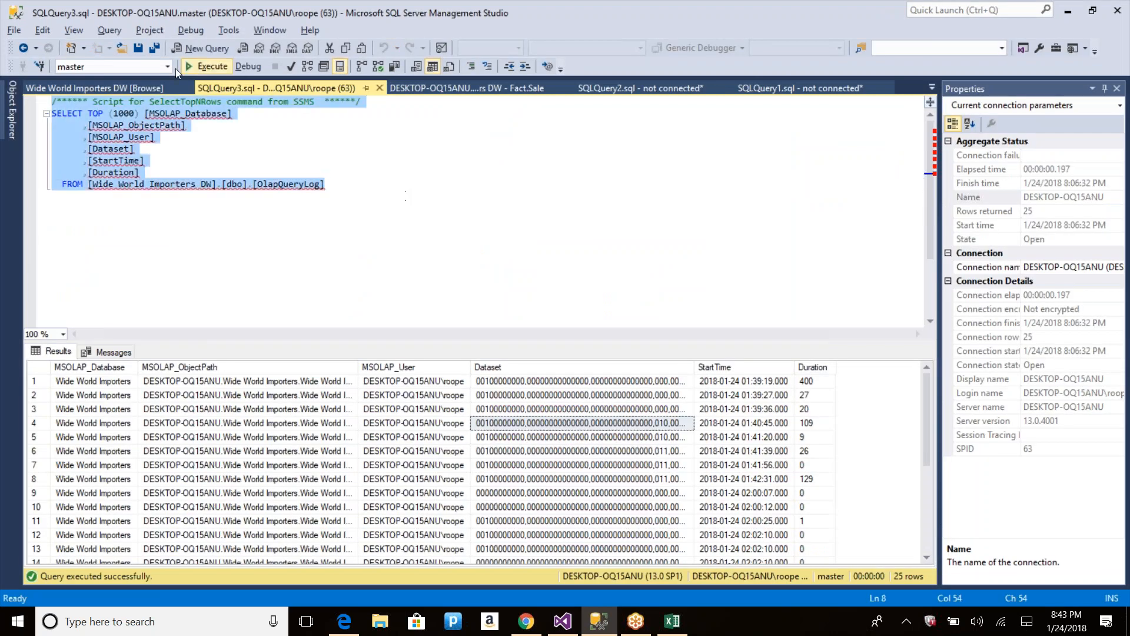
click(108, 67)
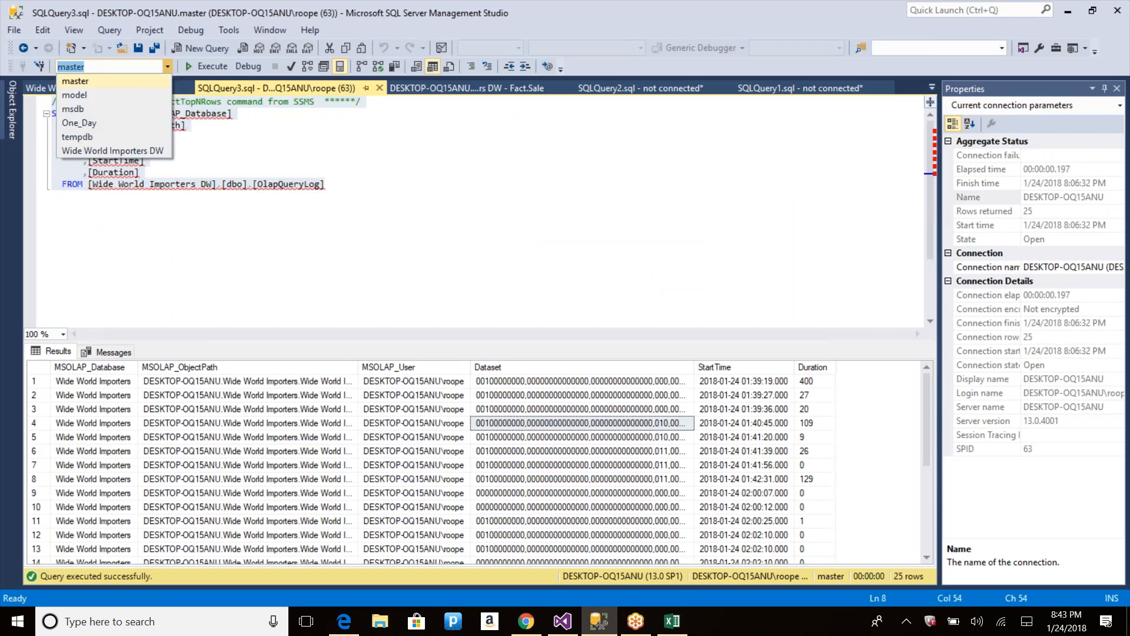
click(91, 148)
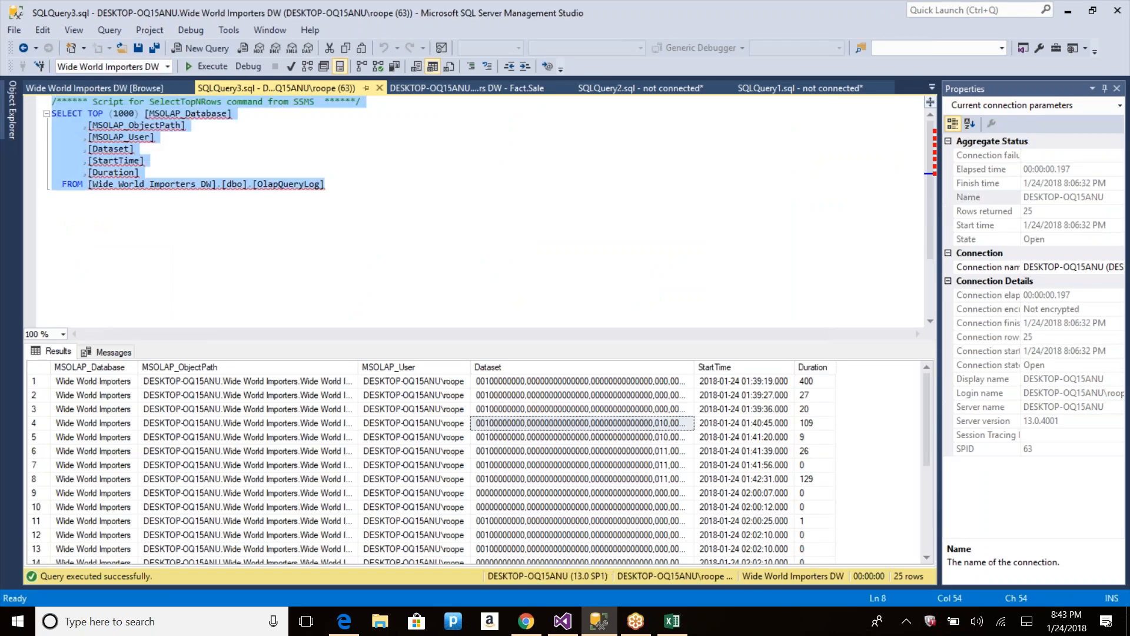
Step: Replace the query text with "alter table customer add temp varchar(100)" and execute it
text(alter ta)
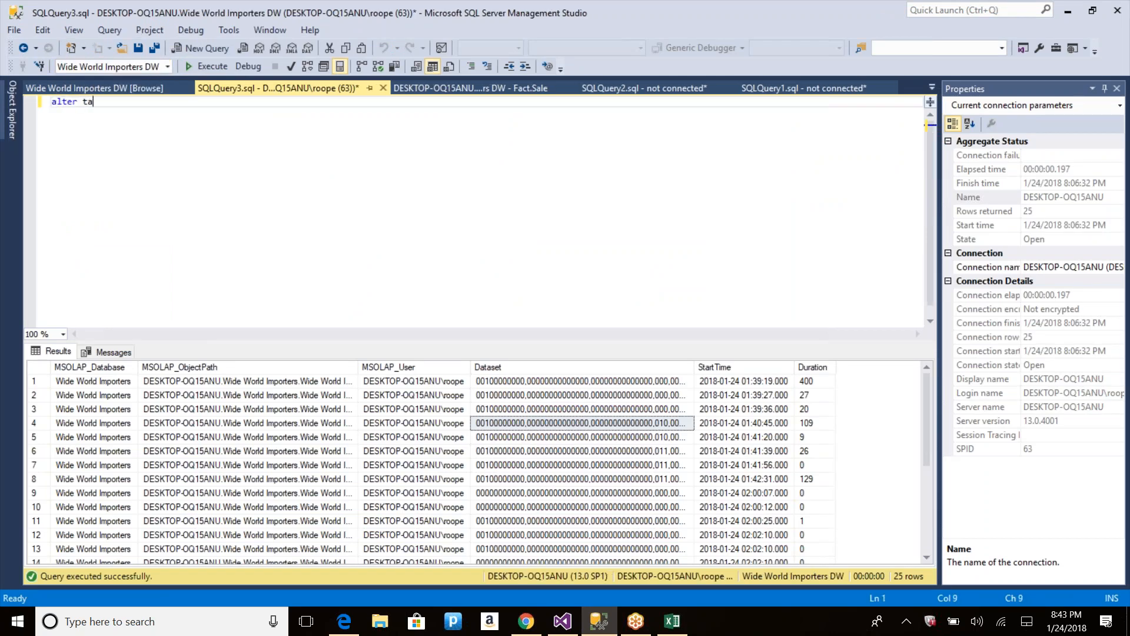
text(ble customer)
key(Return)
text(add )
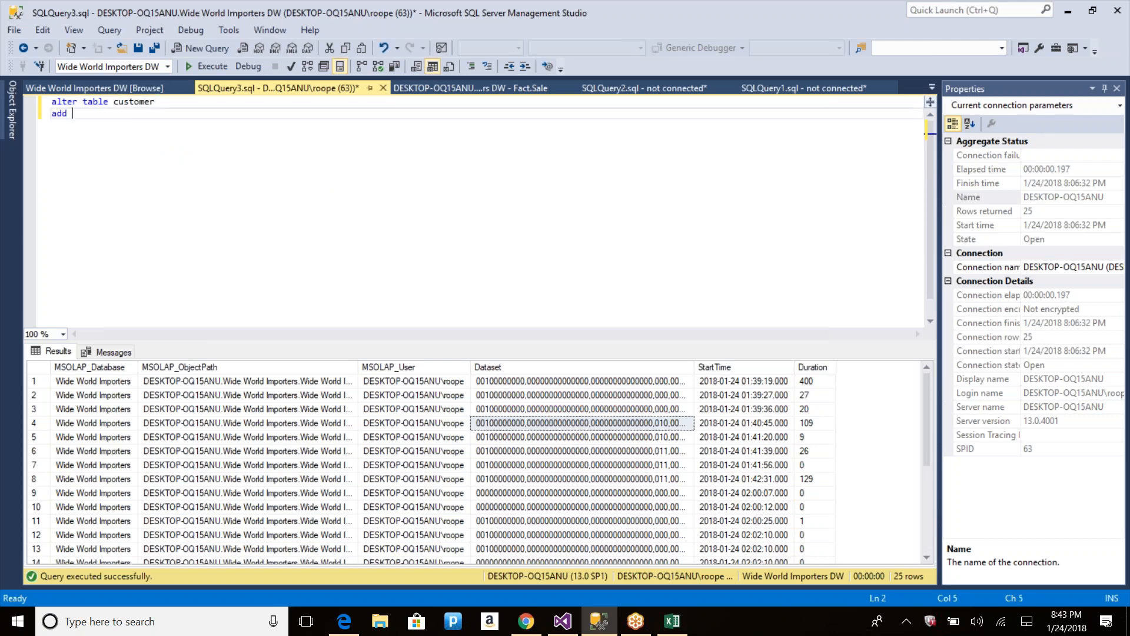
text(temp varchar(100))
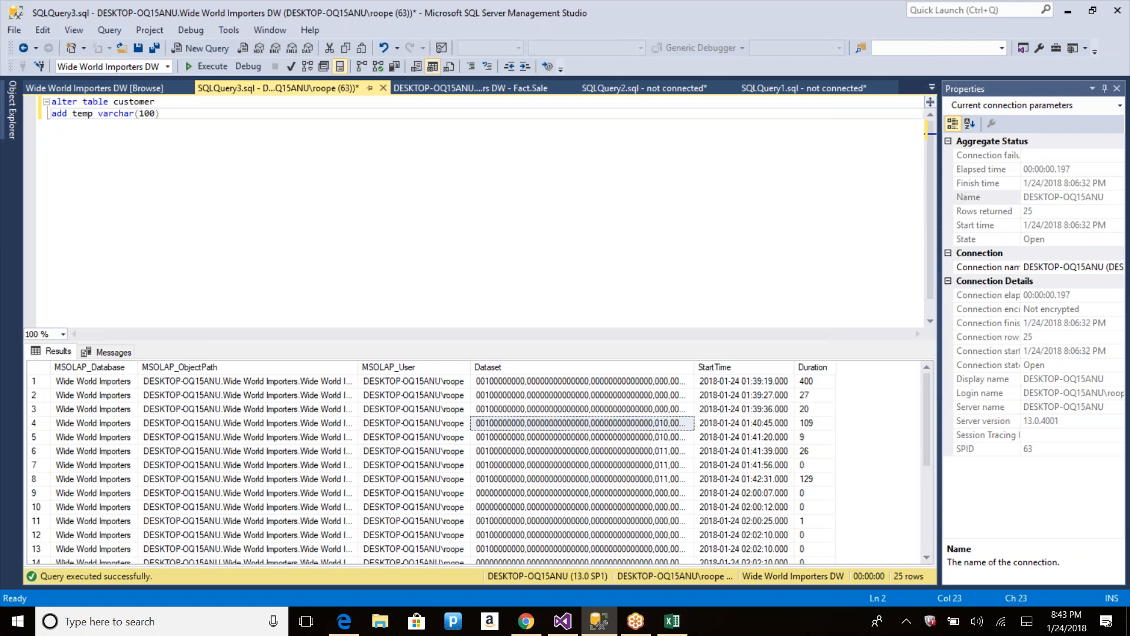
key(F5)
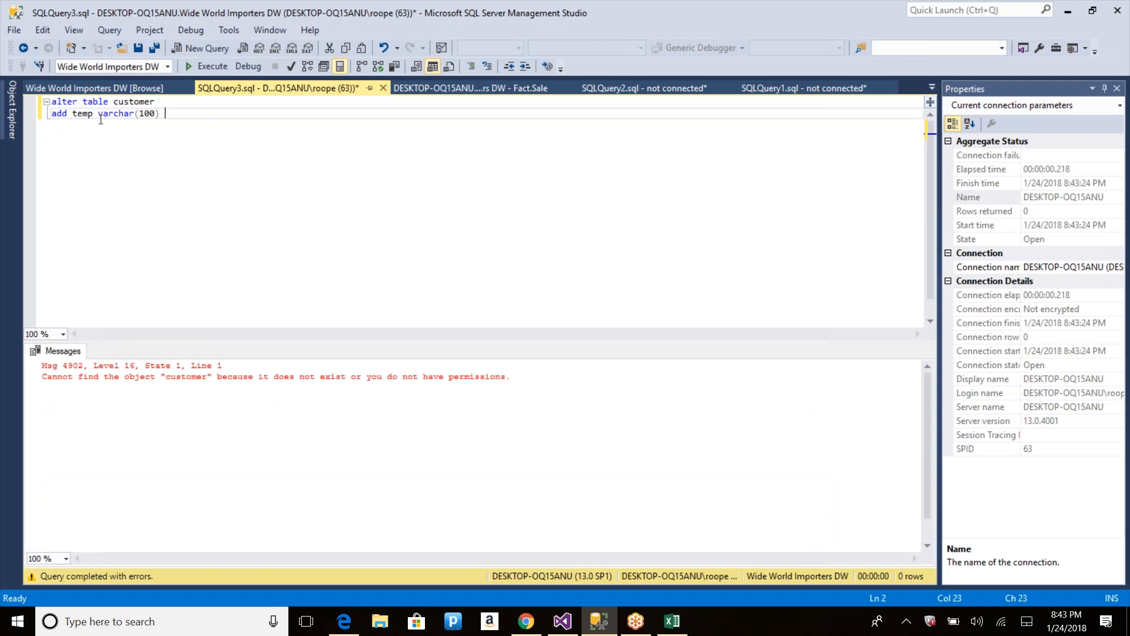
Step: Qualify the table name as dimension.customer in the alter statement and execute it again
click(113, 106)
text(dimen)
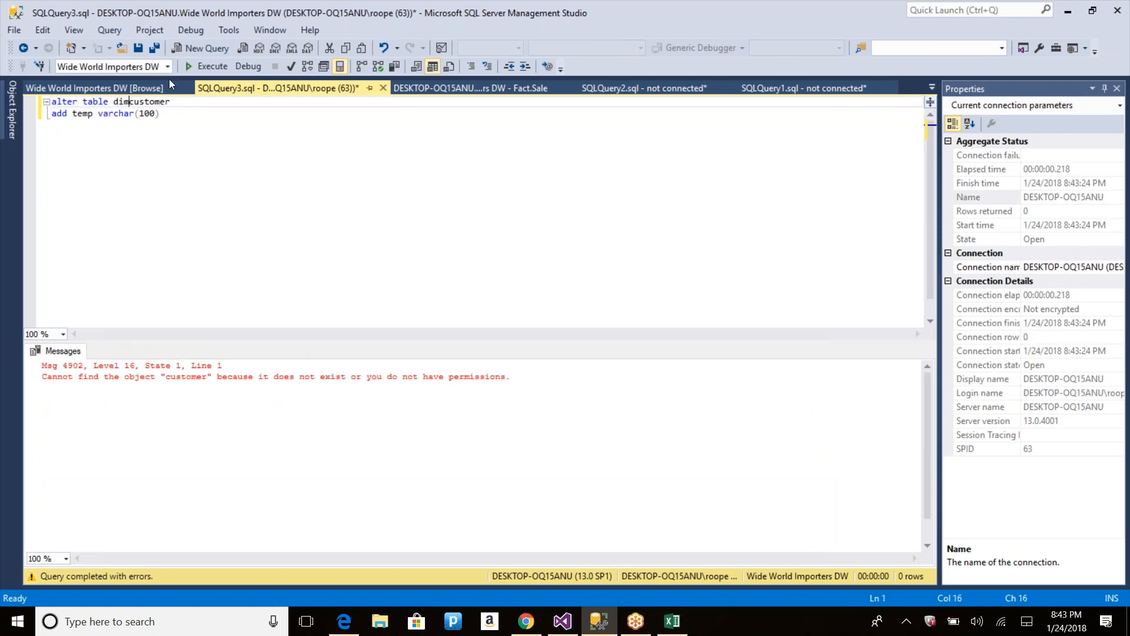
text(si)
text(on.)
key(F5)
click(229, 218)
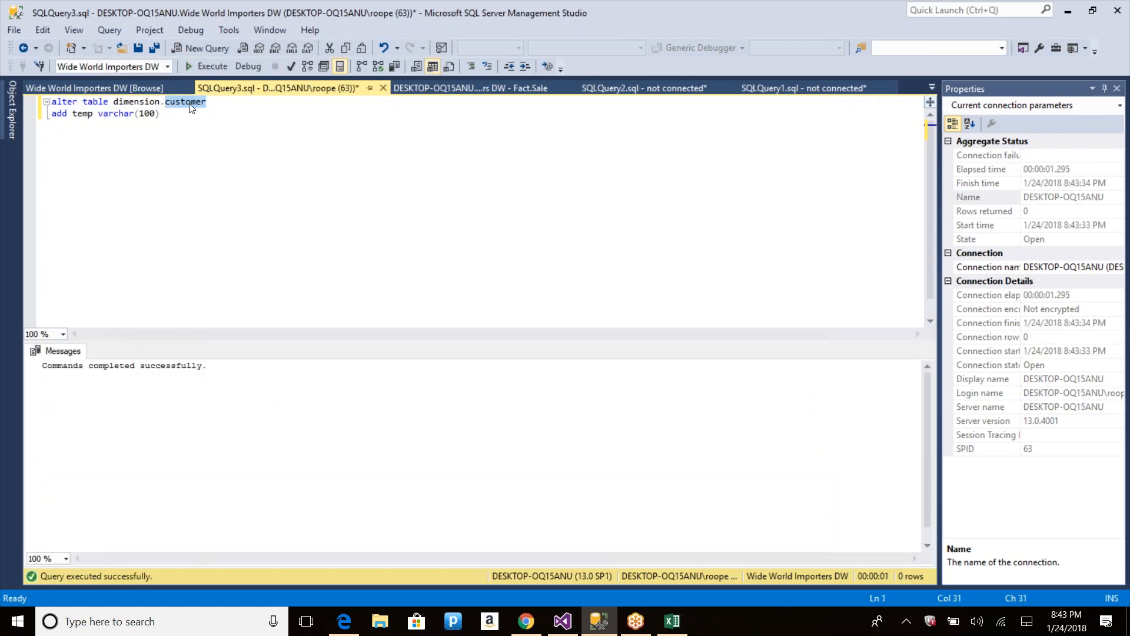
Step: Begin an "update dimension.customer set" statement below the alter statement, reusing the copied table name
drag(209, 106, 113, 102)
key(ctrl+c)
click(207, 119)
key(Return)
key(Return)
text(update)
key(ctrl+v)
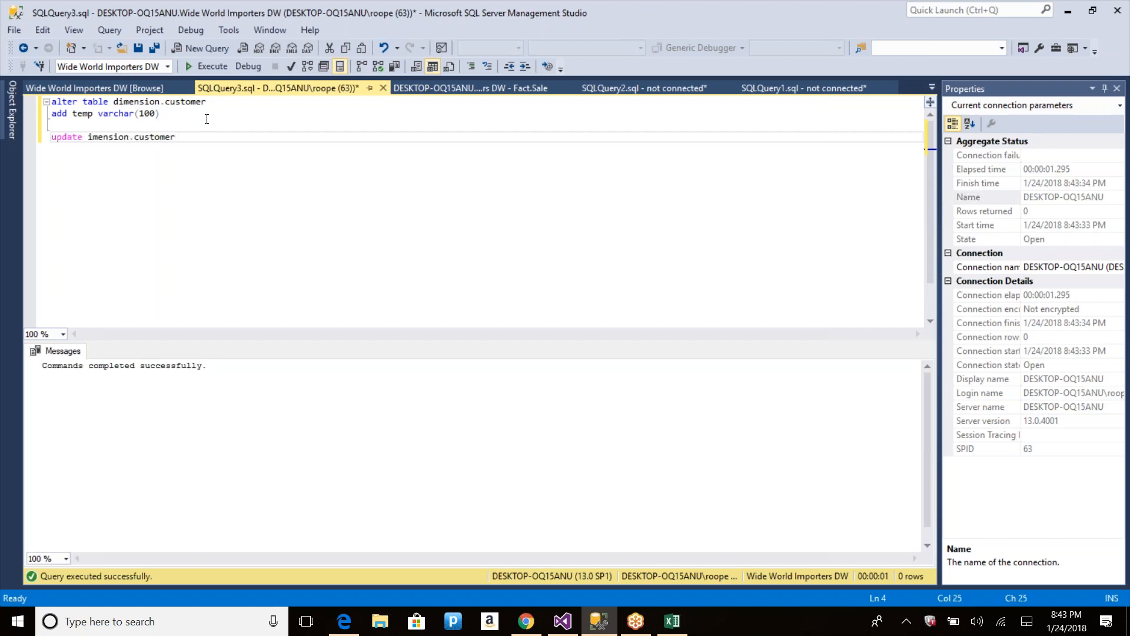
key(ctrl+Left)
key(ctrl+Left)
key(ctrl+Left)
text(d)
key(End)
text(set )
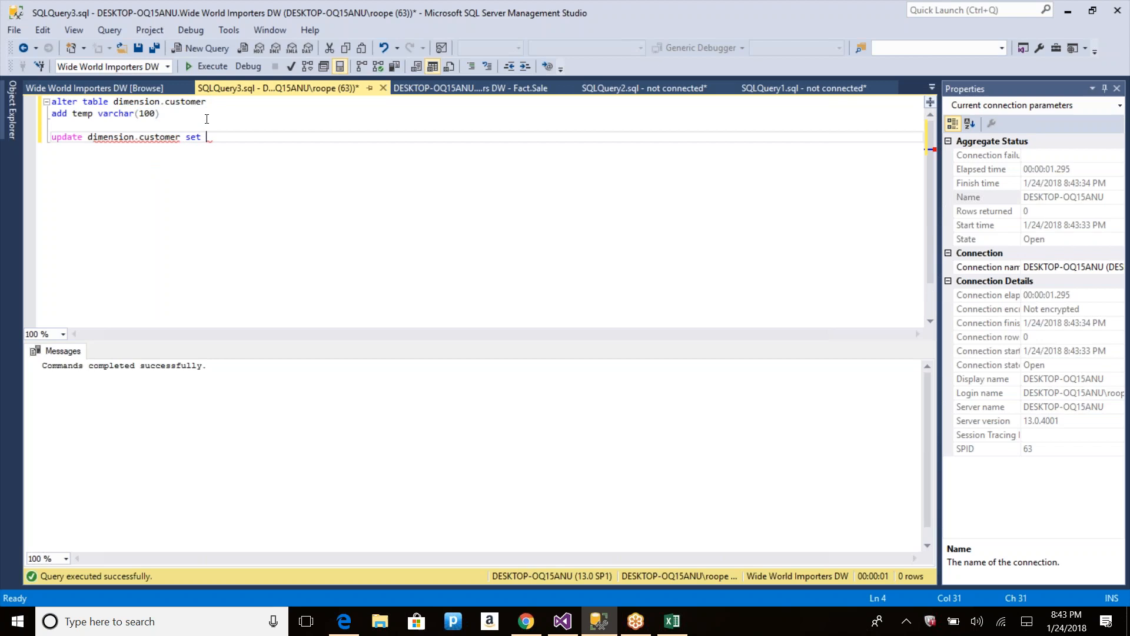
Step: Complete the update statement so temp equals a quoted first name, and execute only that statement
text(temp = 'R')
key(Left)
text(Roop)
key(End)
key(shift+Home)
key(F5)
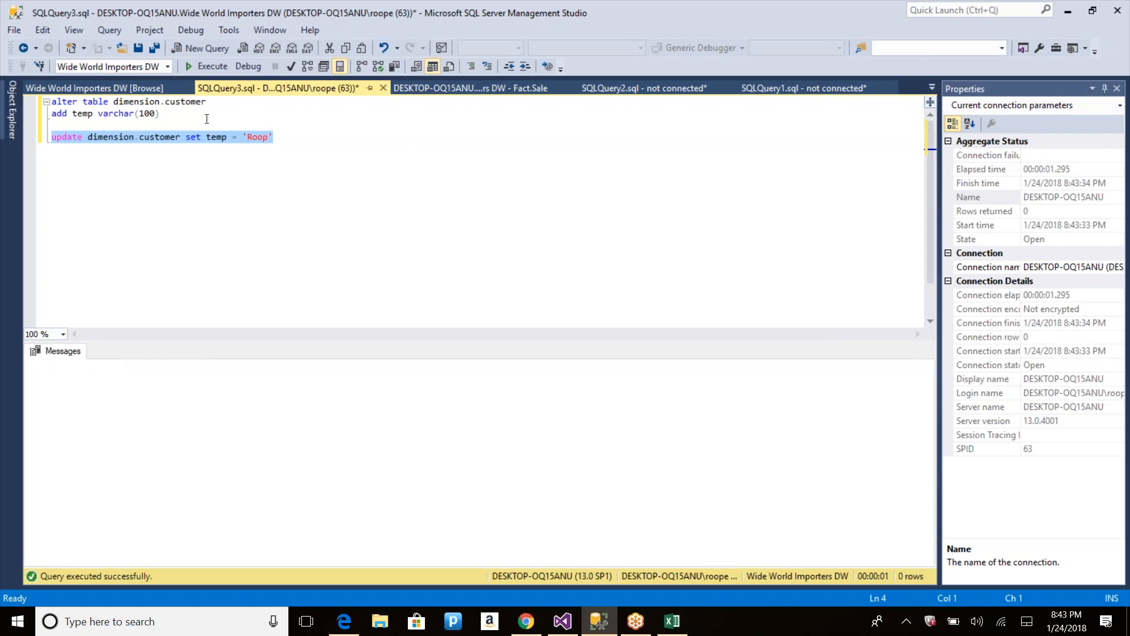
click(528, 213)
Step: Switch to Visual Studio, refresh the data source view, accept the listed changes and select the temp column in the Customer table
key(alt+Tab)
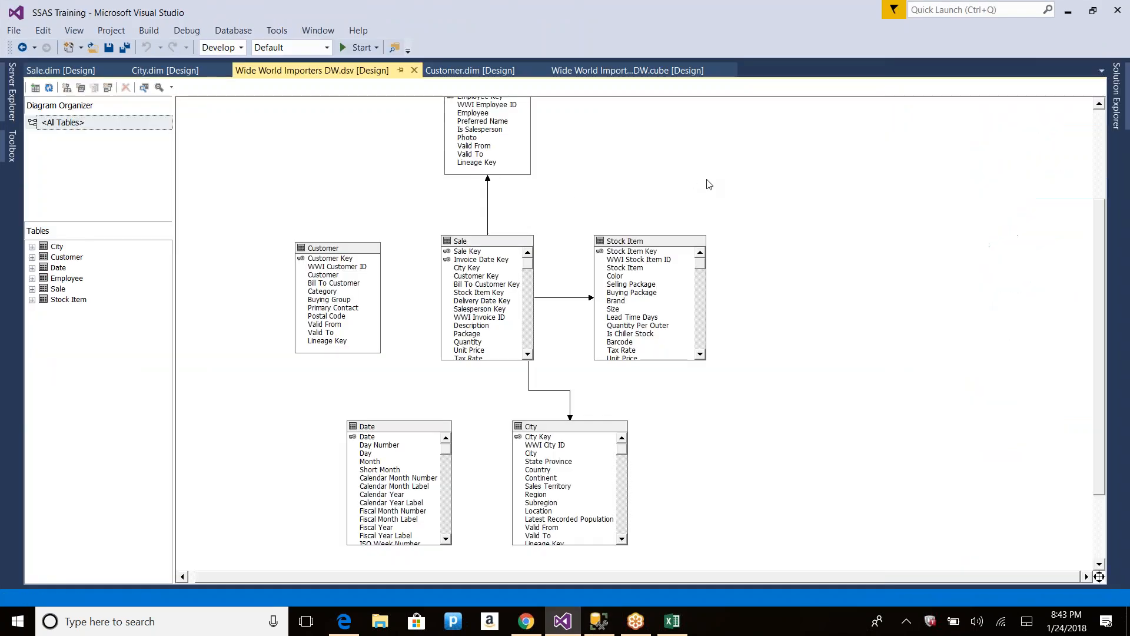
right_click(690, 177)
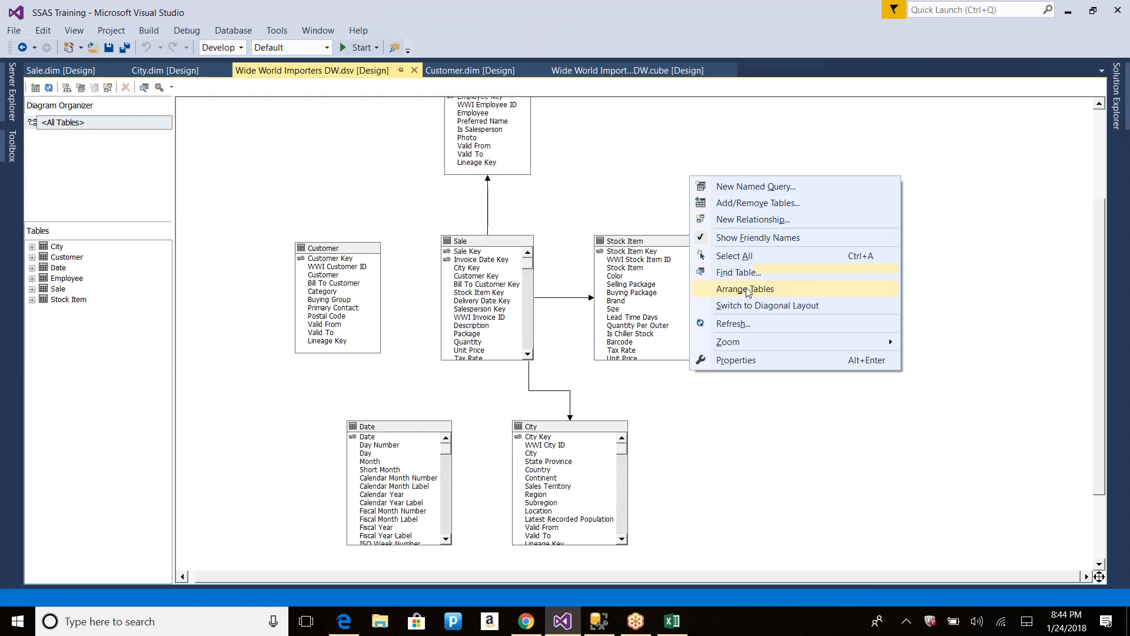
click(734, 323)
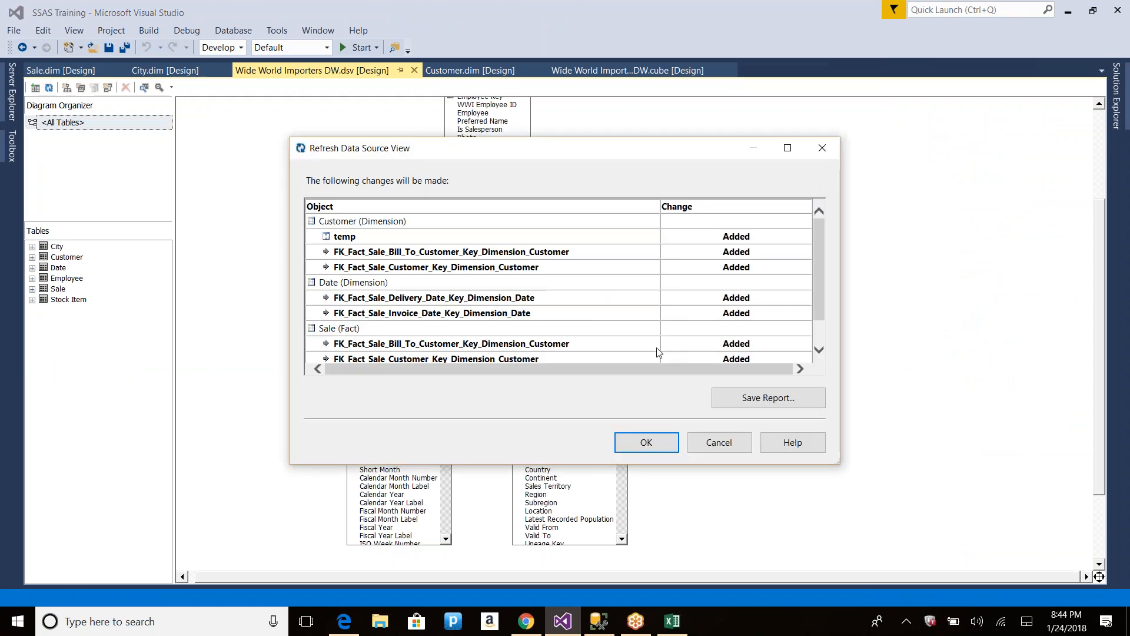
scroll(821, 274, down, 1)
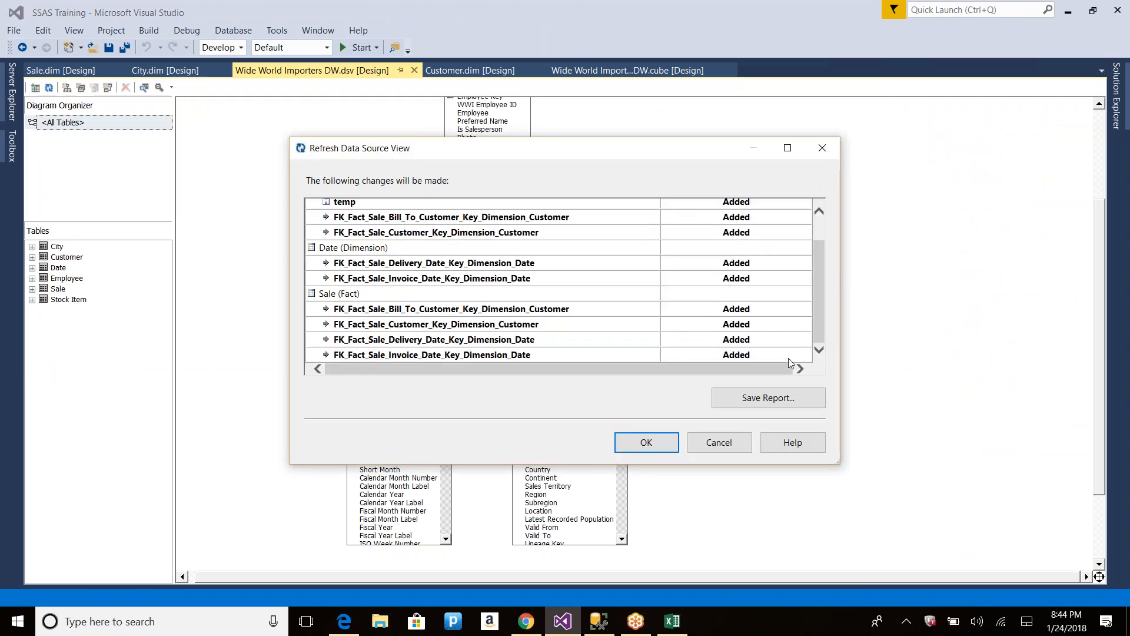
click(677, 438)
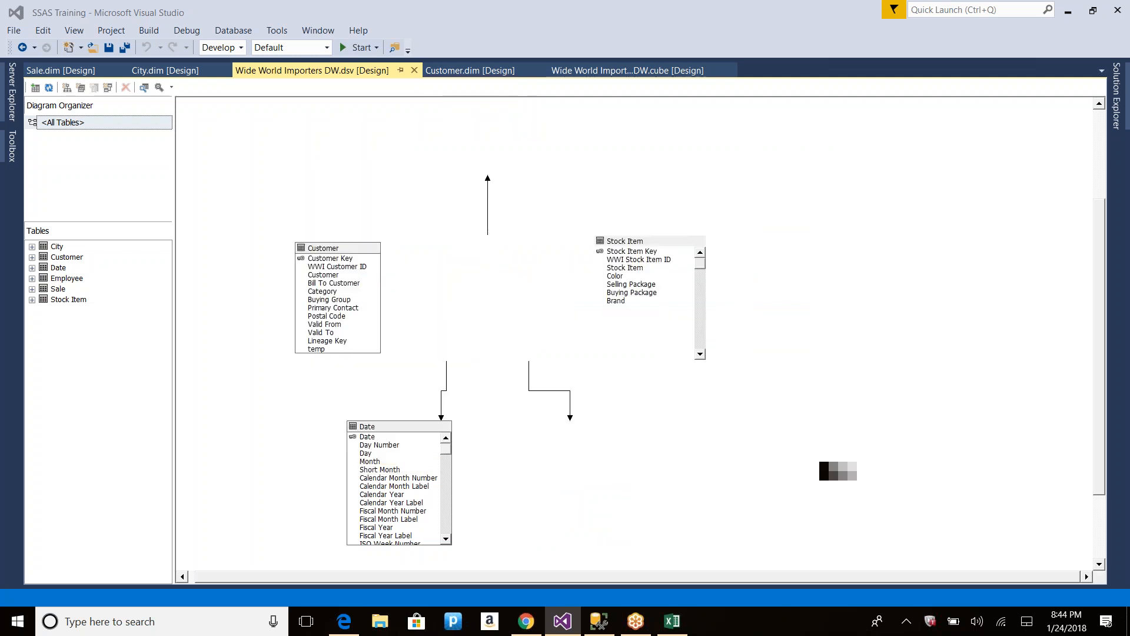
click(325, 350)
Step: Open the Customer dimension and add the temp column from its source table as an attribute
click(1117, 94)
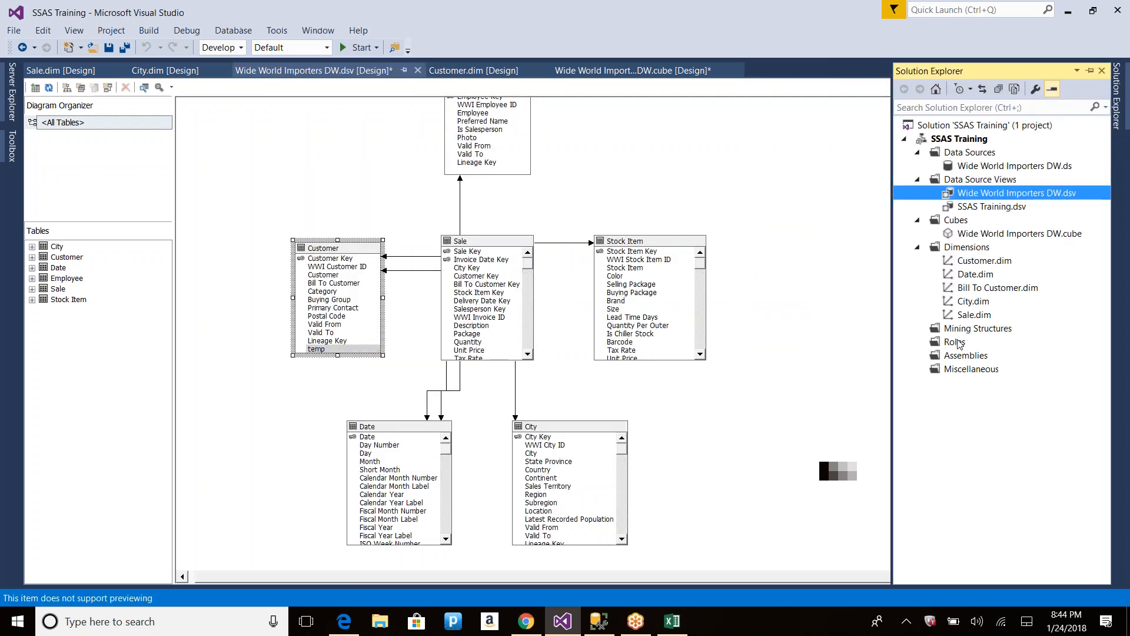
double_click(980, 262)
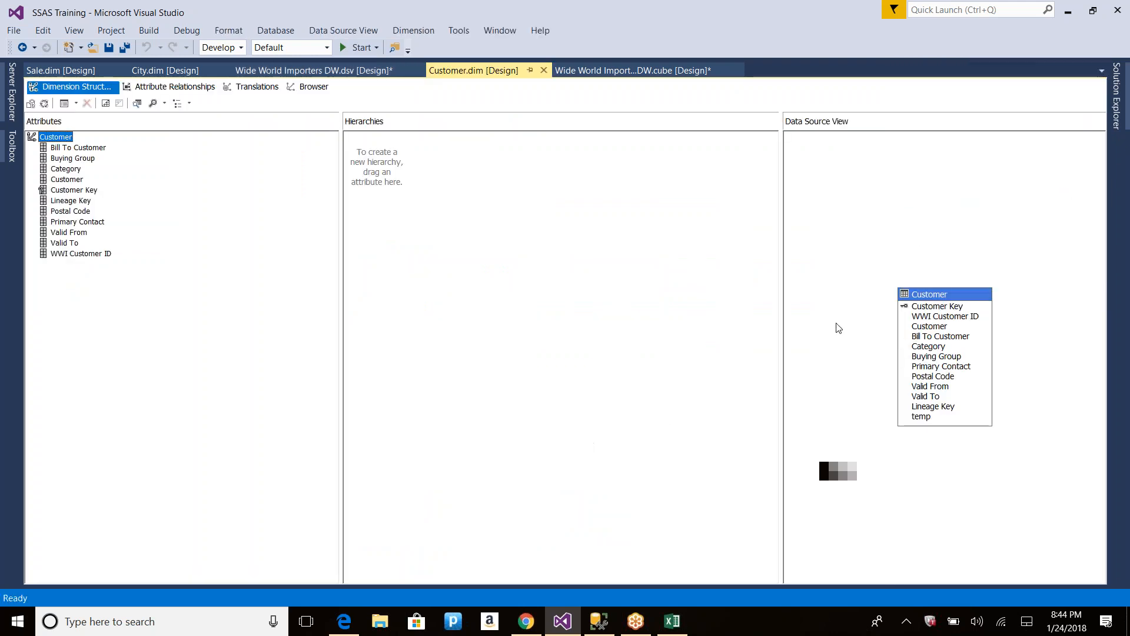
click(919, 416)
drag(920, 416, 278, 262)
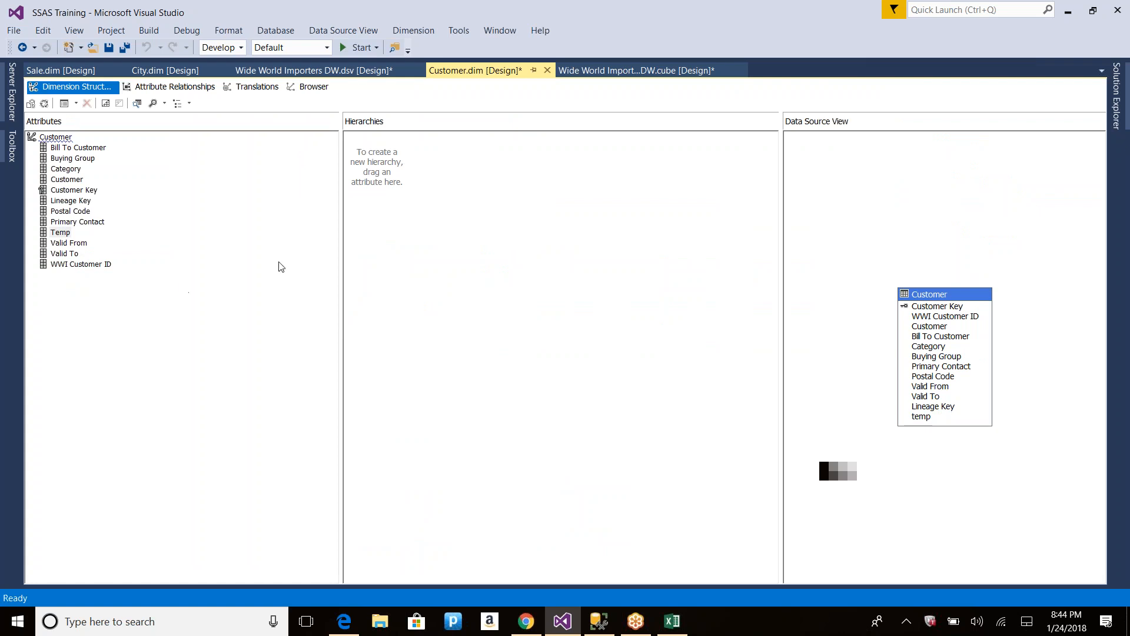
Step: Process the SSAS Training project, agreeing to build and deploy it first, and run the database processing
click(1123, 114)
right_click(959, 138)
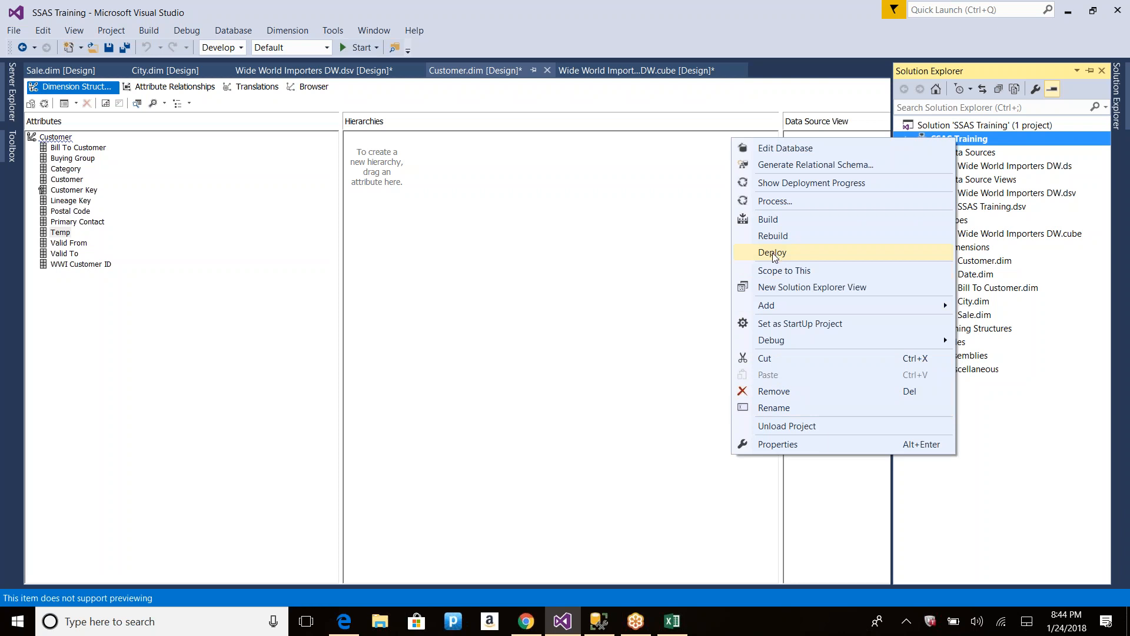
click(776, 201)
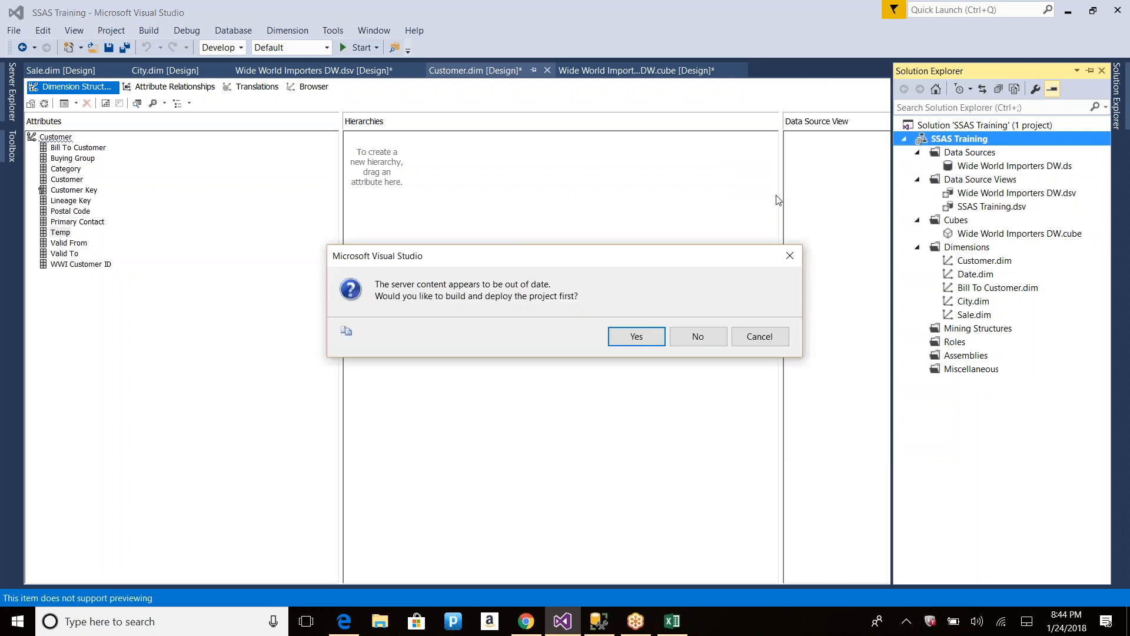
key(Return)
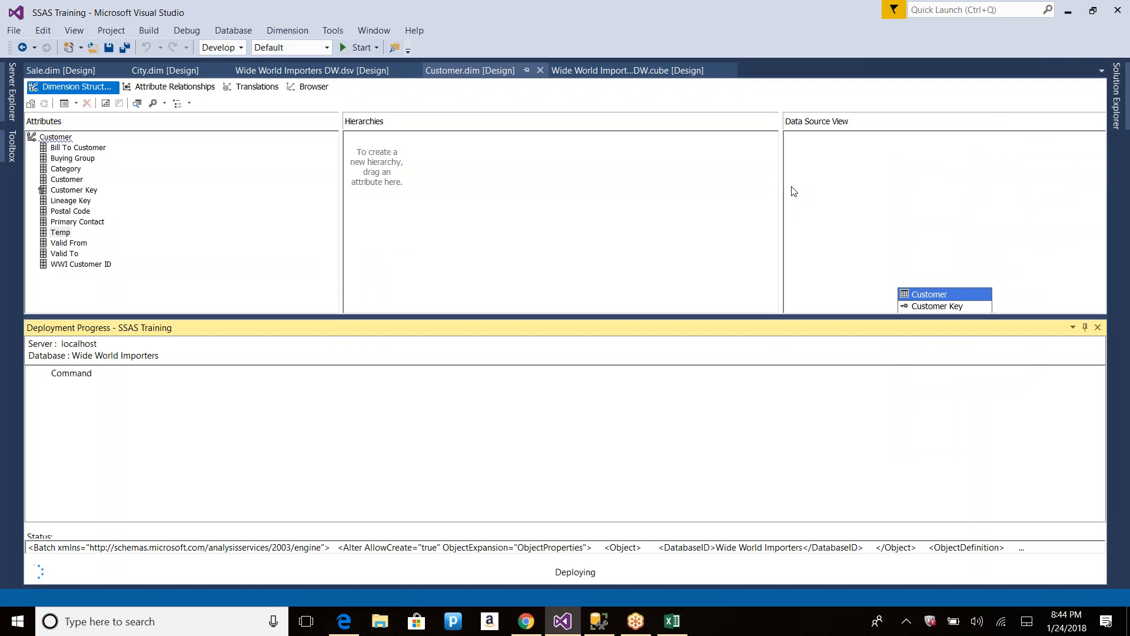
key(Return)
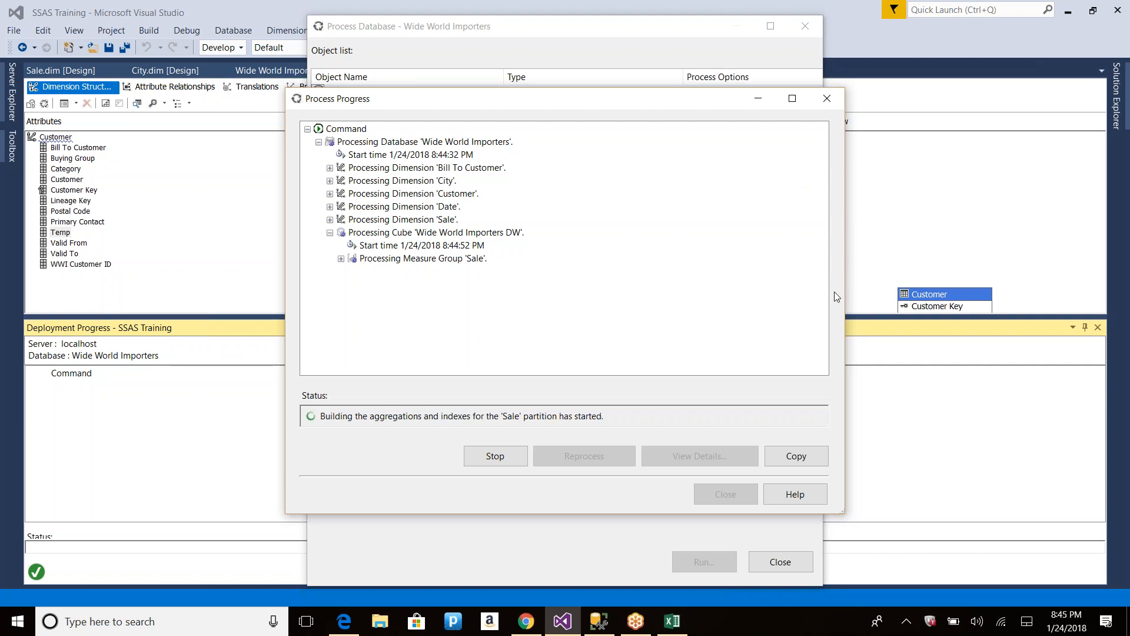
Step: Check the processing details of the Sale measure group and close the Process Progress window
click(342, 259)
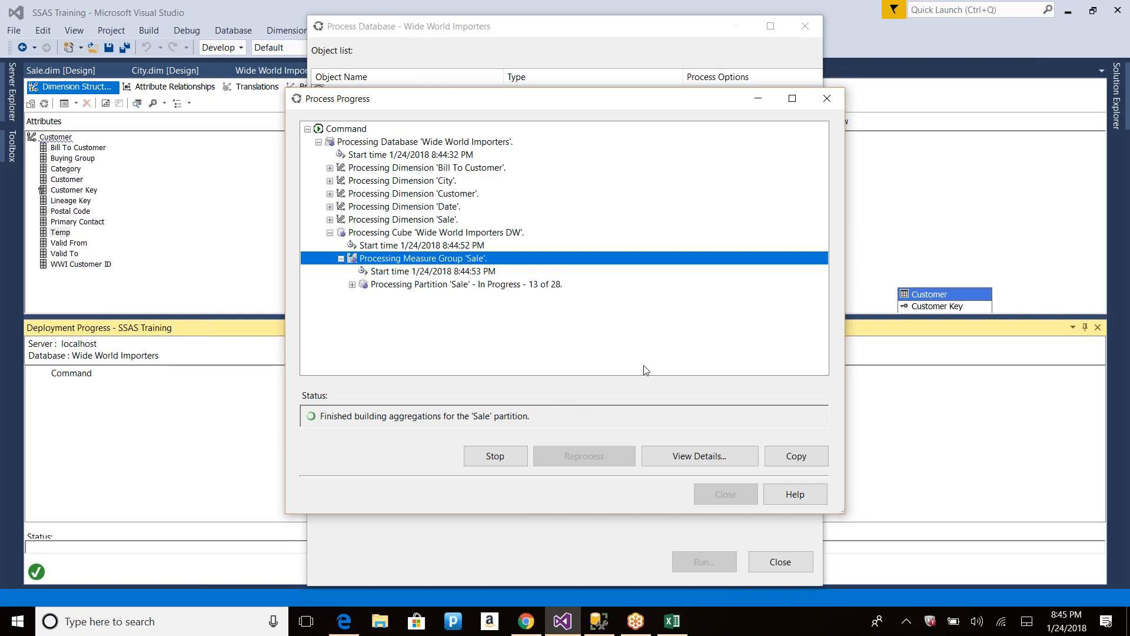
click(733, 497)
Step: Switch to SQL Server Management Studio, change the dimension.customer alter statement to drop column temp, and execute only that part
key(alt+Tab)
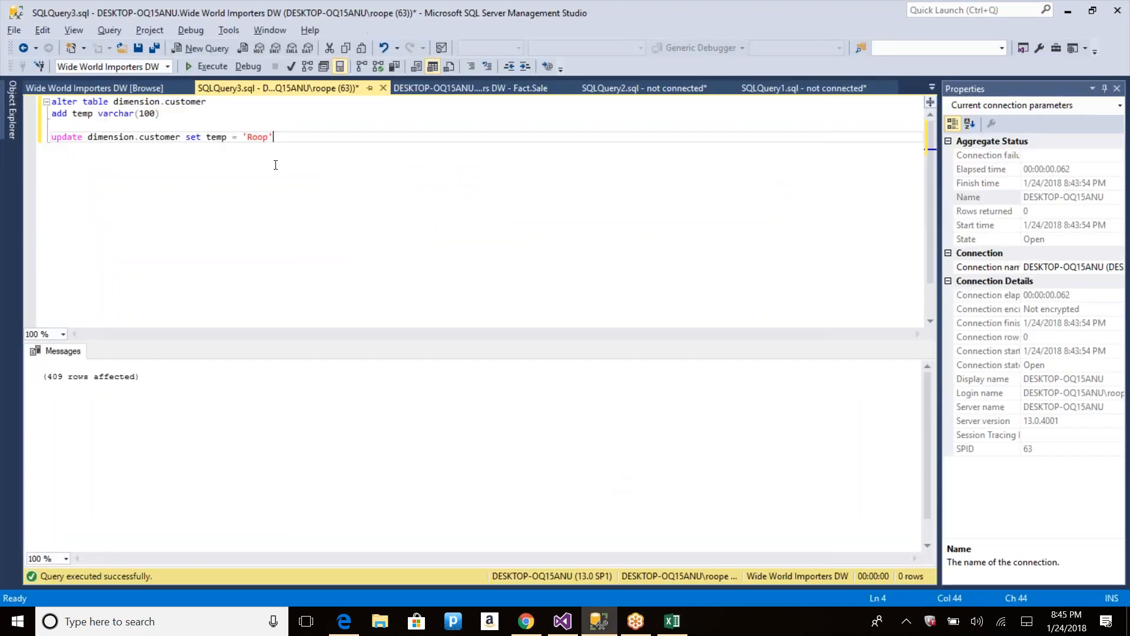
click(68, 115)
key(shift+Home)
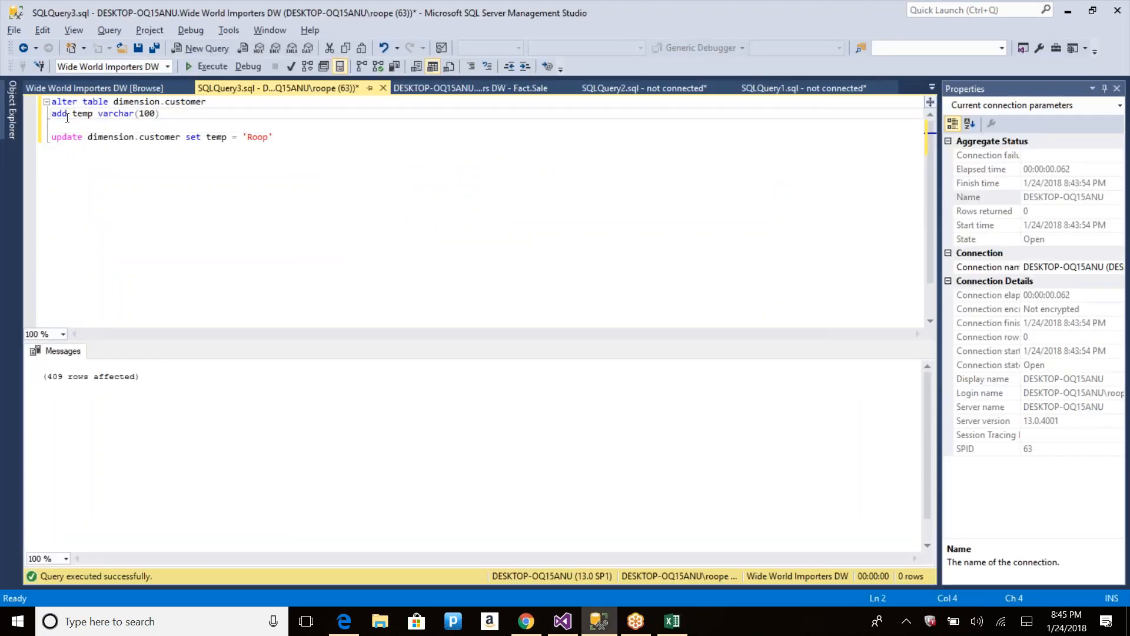
text(drop)
key(Right)
text(column)
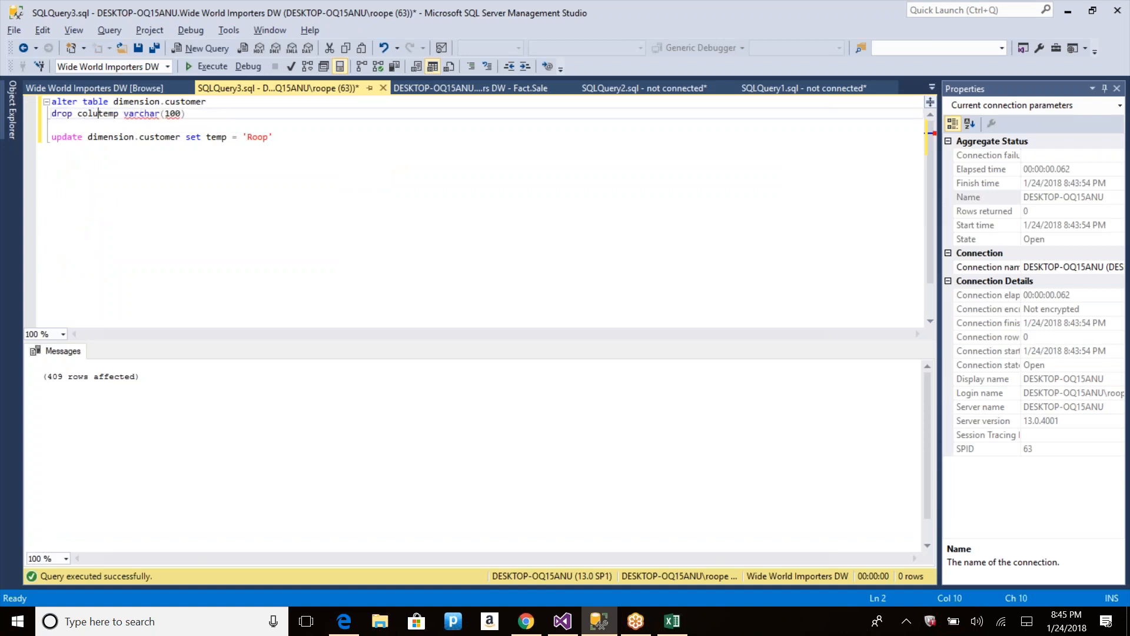
key(shift+Up)
key(shift+Home)
key(F5)
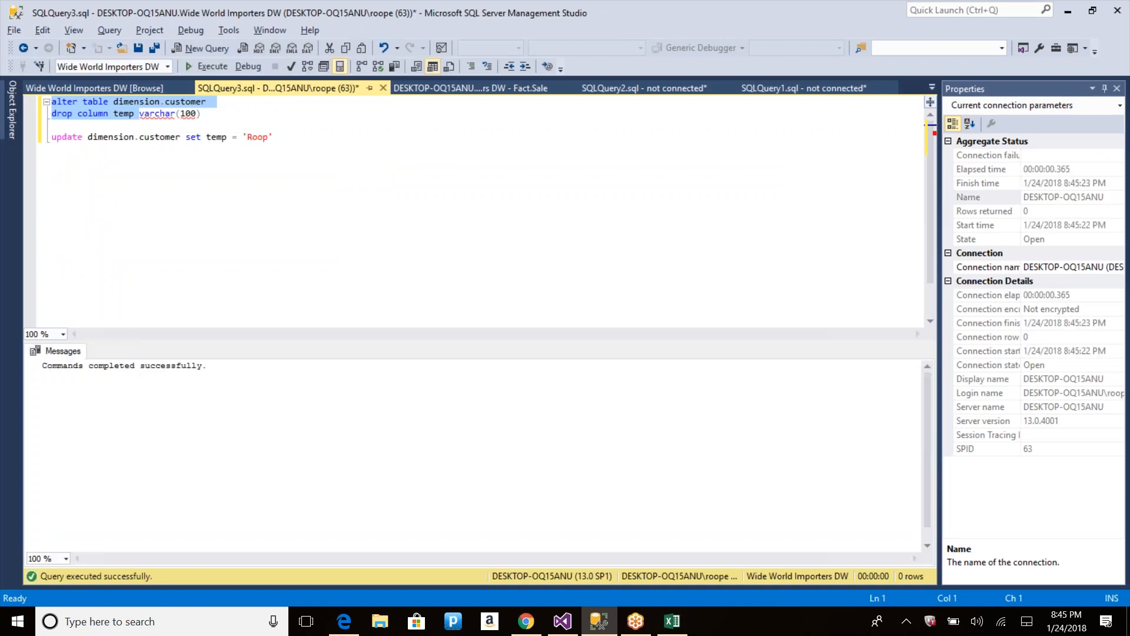
Step: Switch to Visual Studio and process the SSAS Training project, agreeing to build, deploy and overwrite the database, and run the processing
key(alt+Tab)
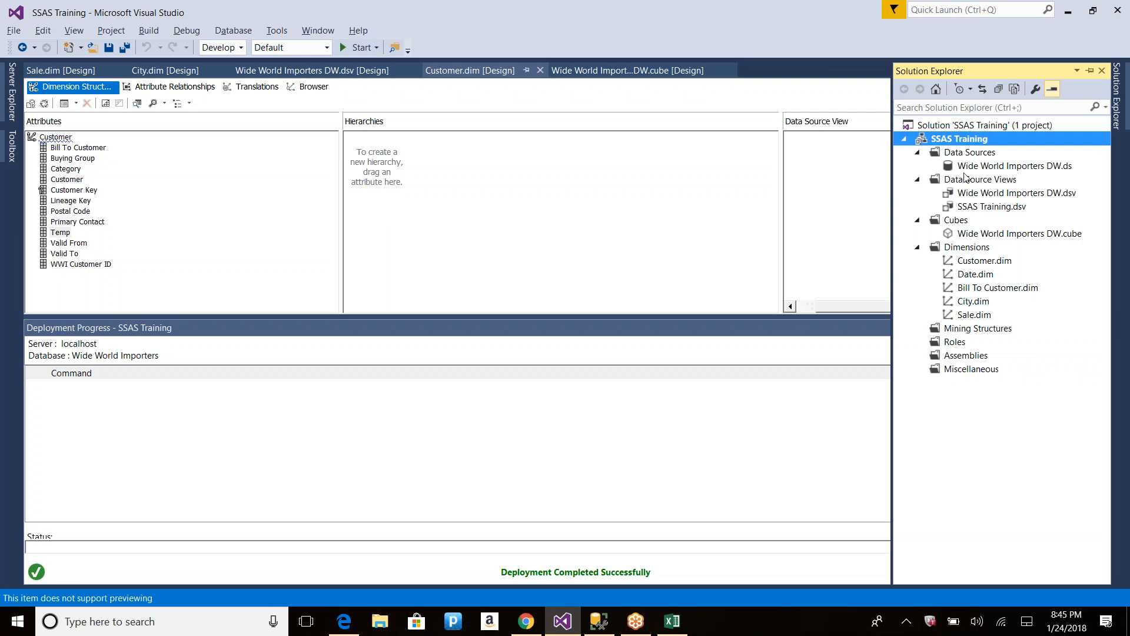
right_click(962, 142)
click(775, 203)
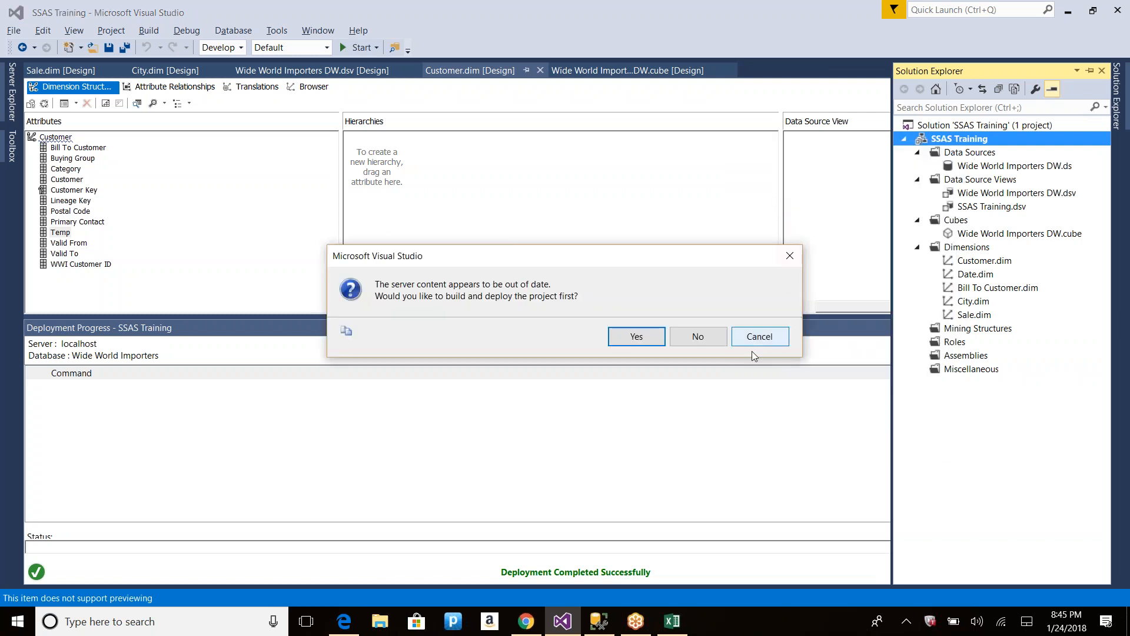
click(648, 337)
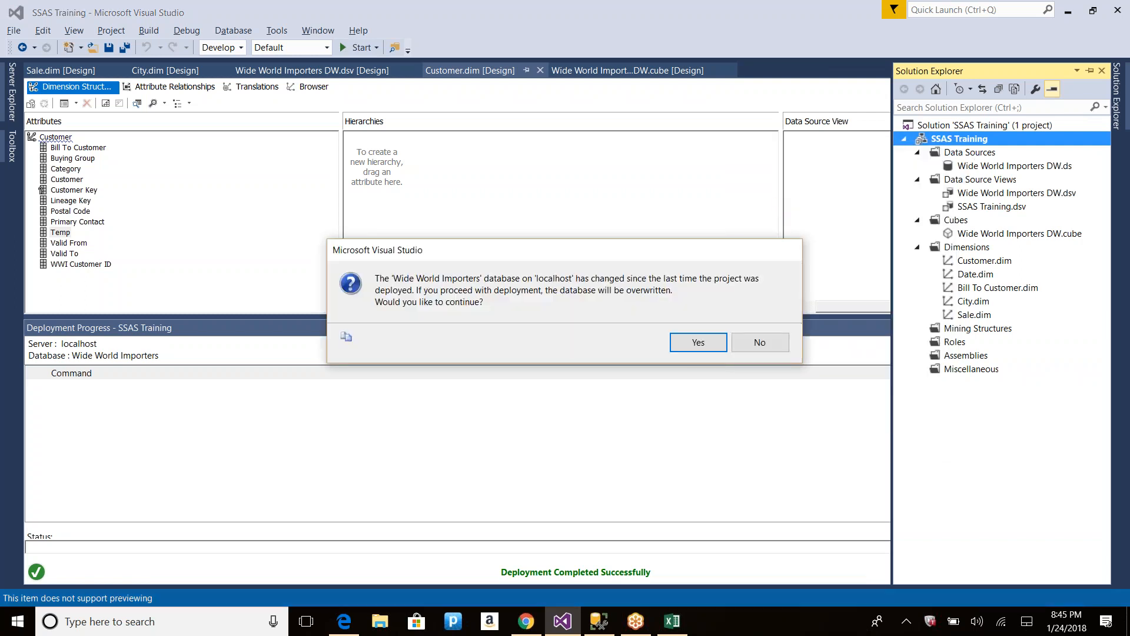
click(711, 338)
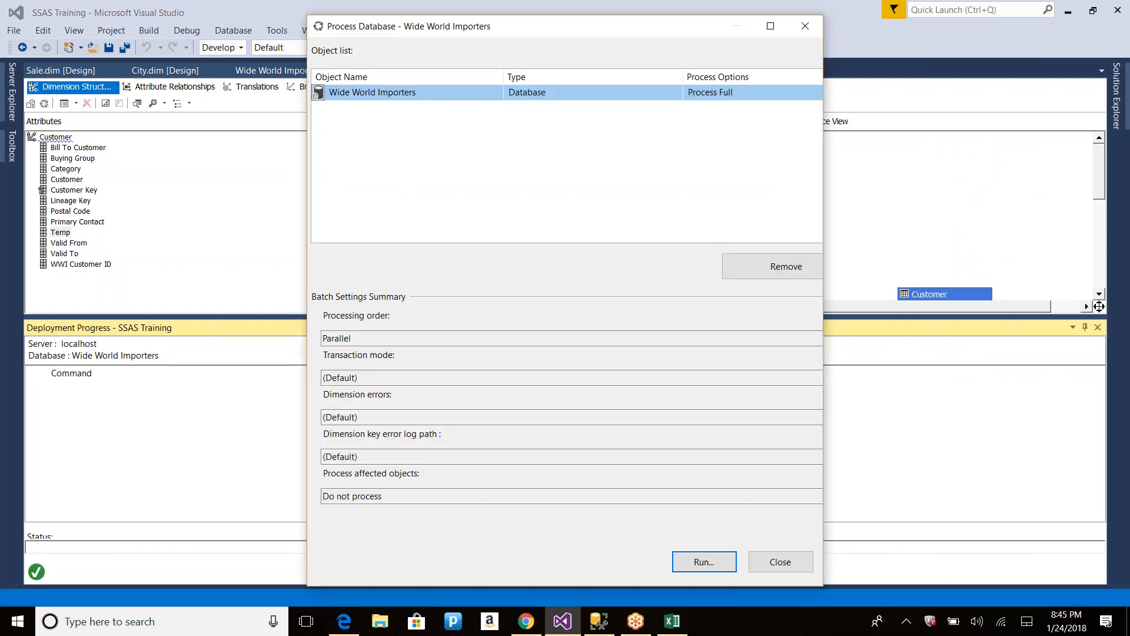
key(Return)
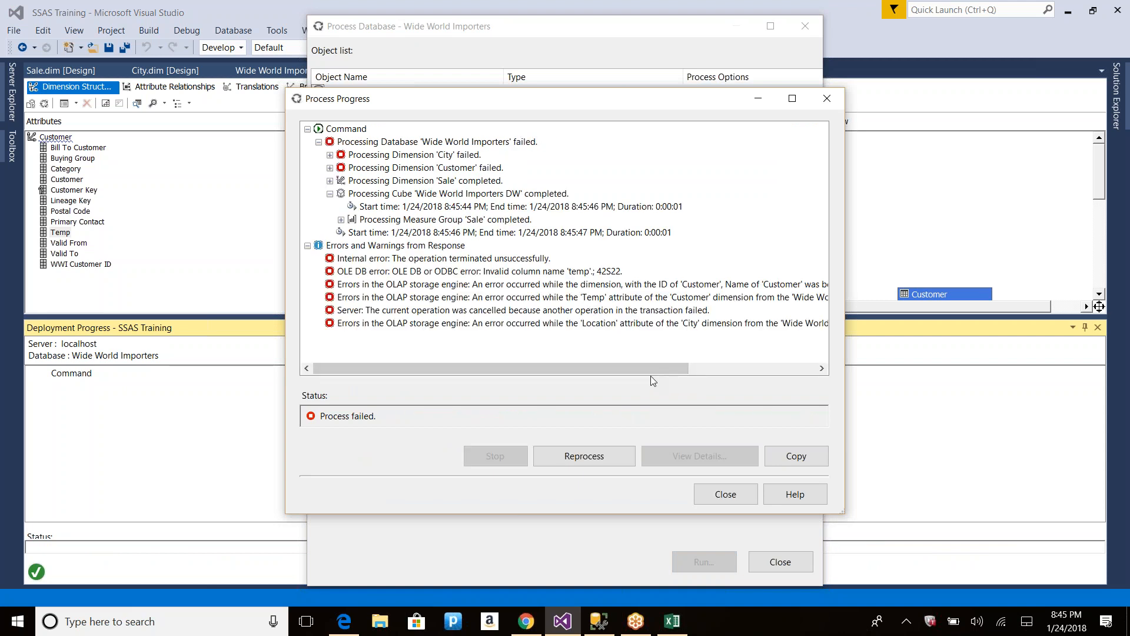
Step: Enlarge the Process Progress window, examine the listed processing errors, and close the processing windows and the Deployment Progress view
drag(842, 511, 1088, 528)
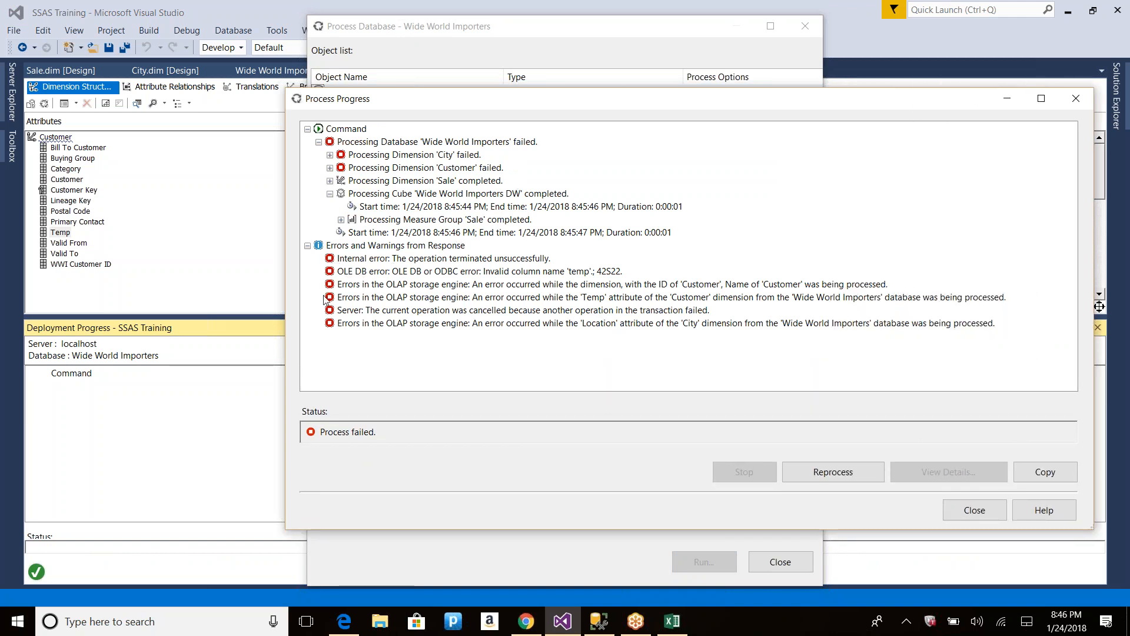
click(398, 261)
click(402, 272)
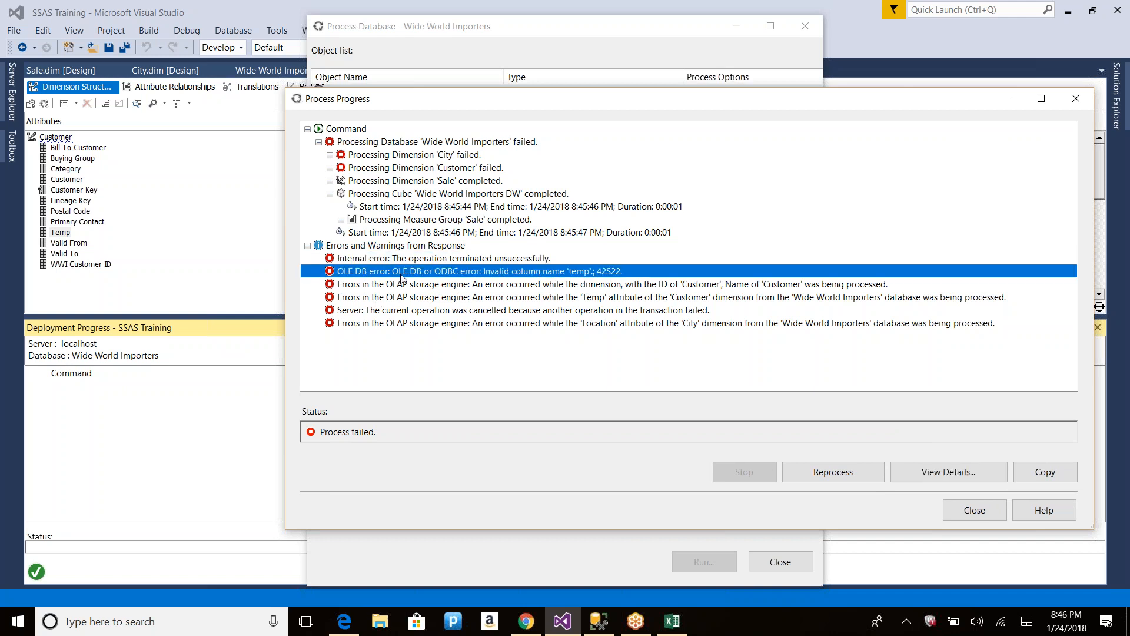
click(403, 285)
click(394, 313)
click(404, 260)
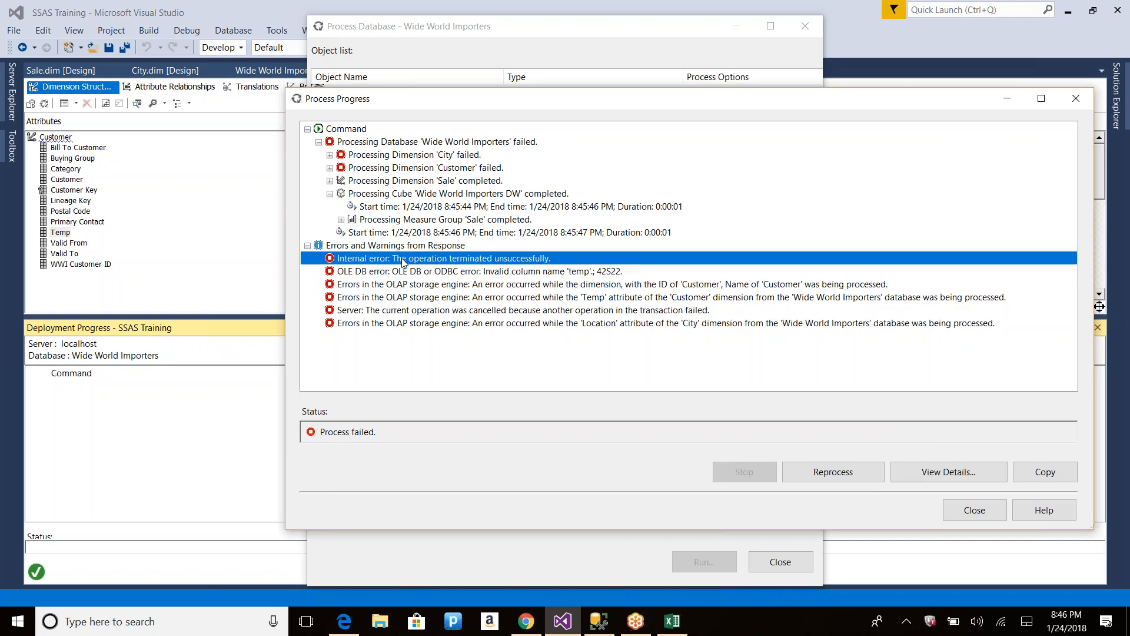
click(489, 272)
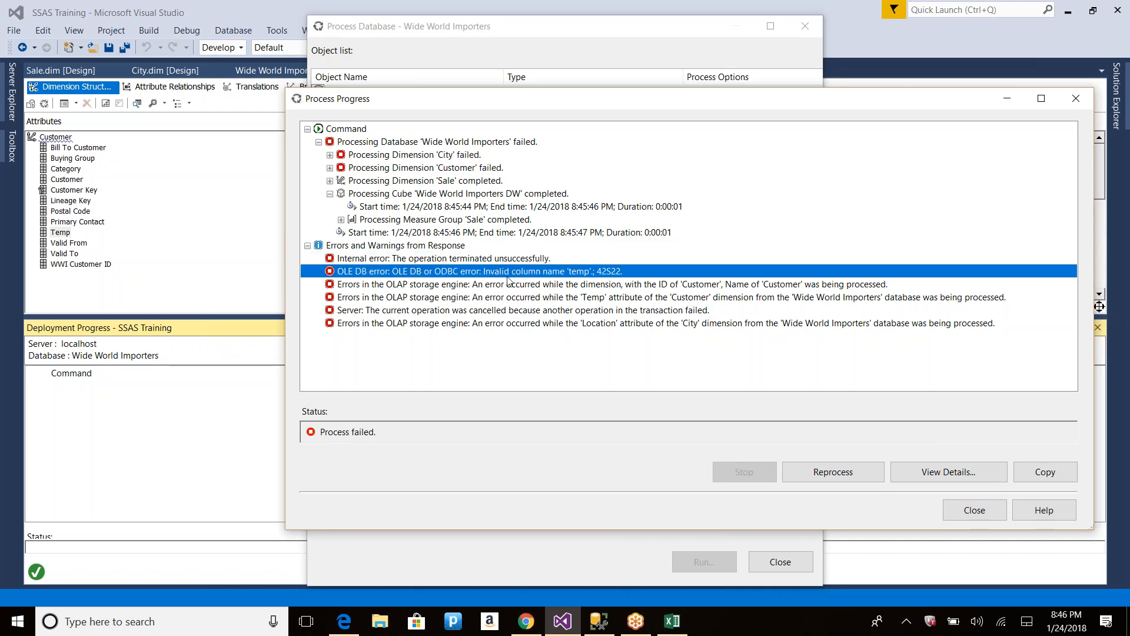
click(700, 289)
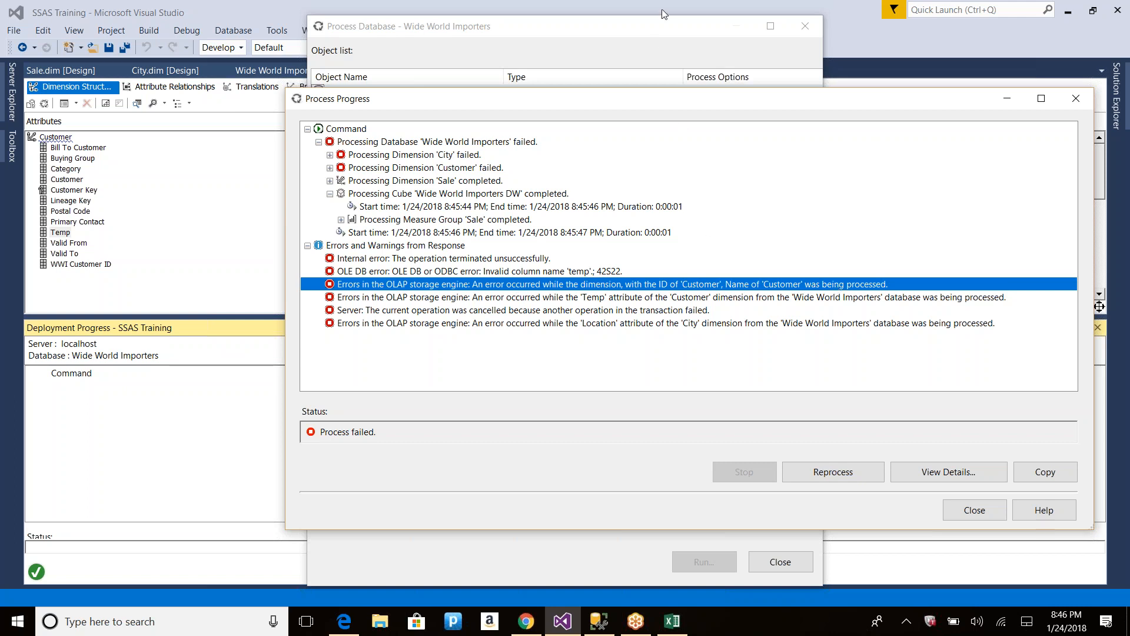
click(668, 23)
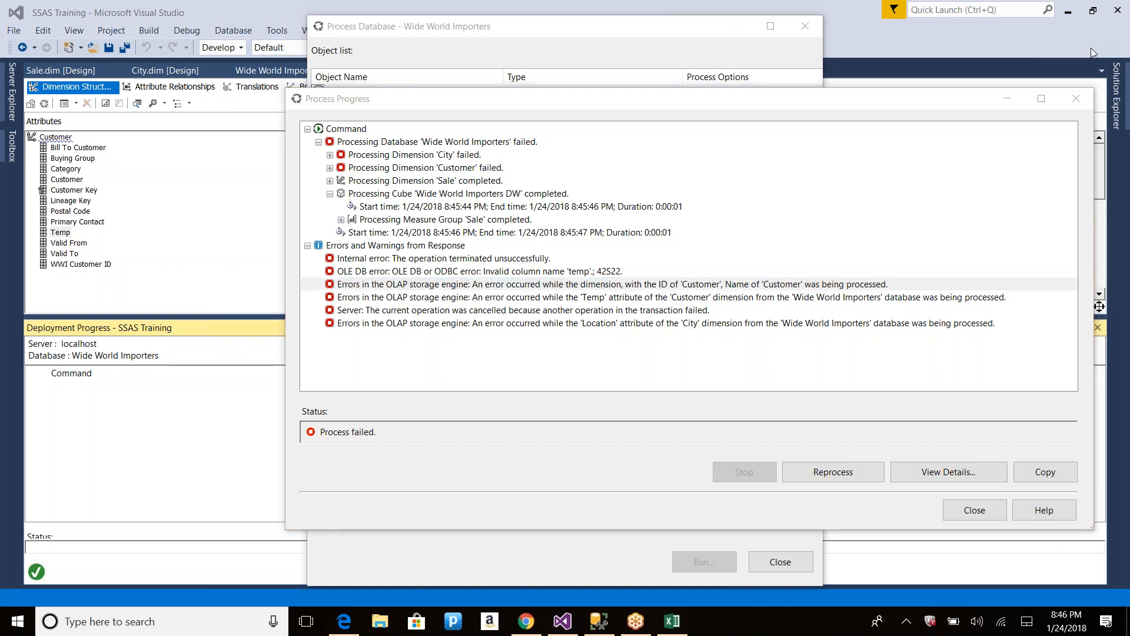
click(577, 274)
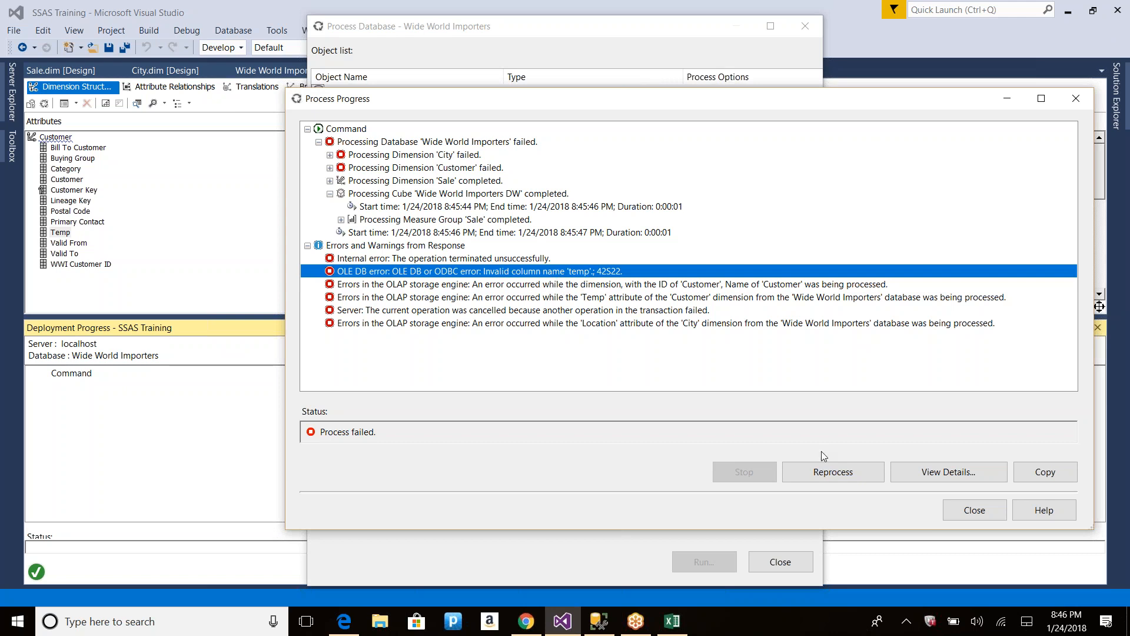
click(974, 510)
click(796, 563)
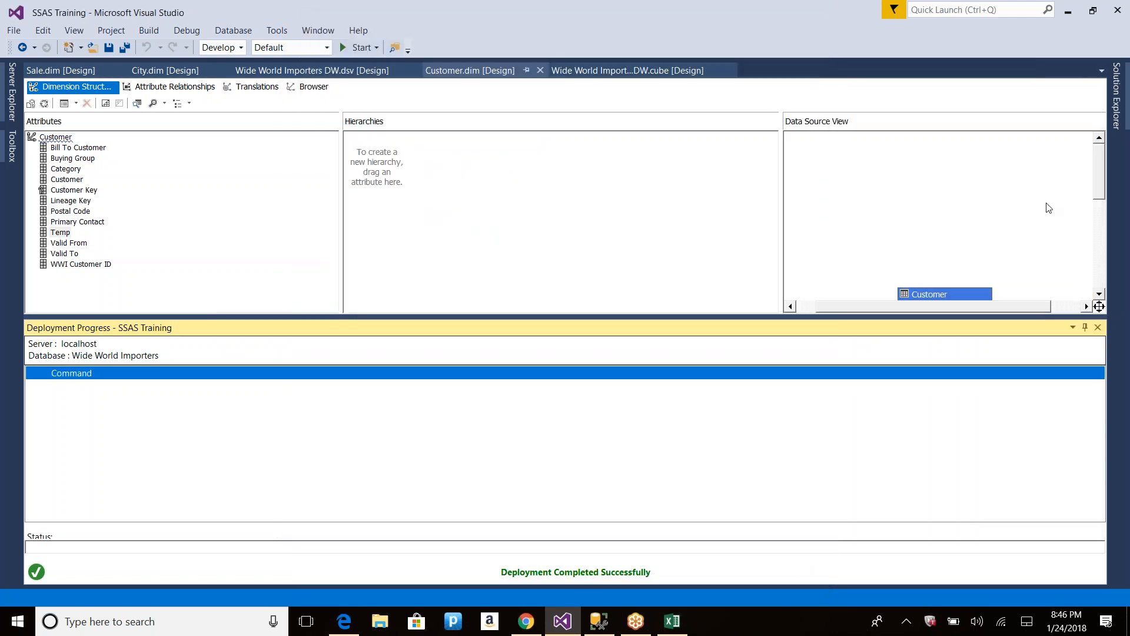
click(1098, 328)
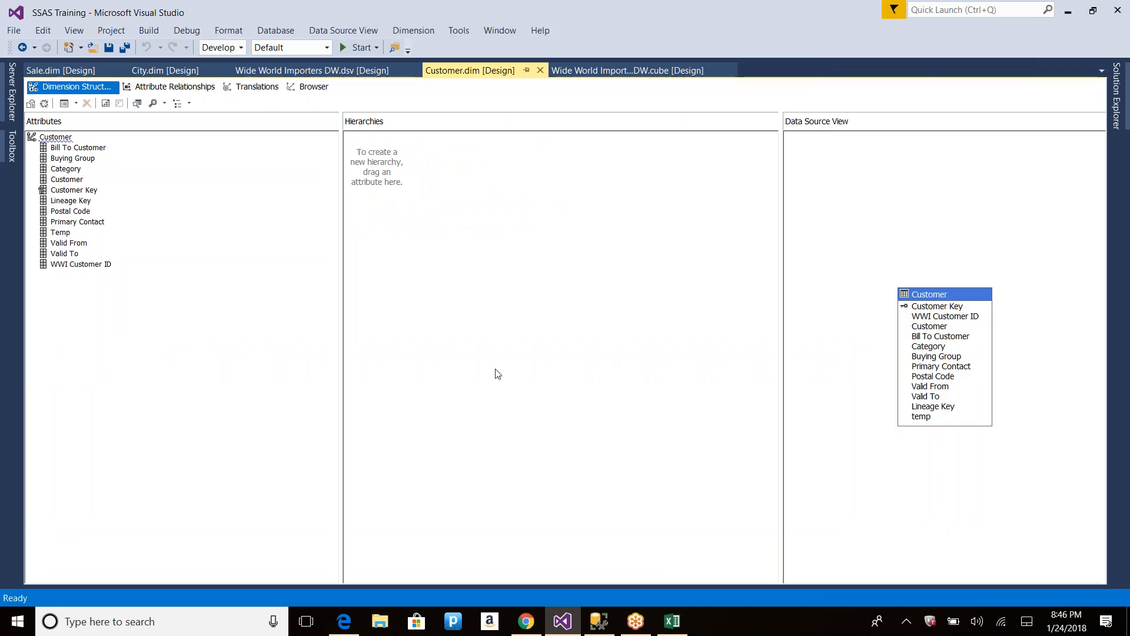
Step: Locate the temp column in the Customer dimension's source table and open the data source view for editing from that table
click(59, 234)
click(918, 418)
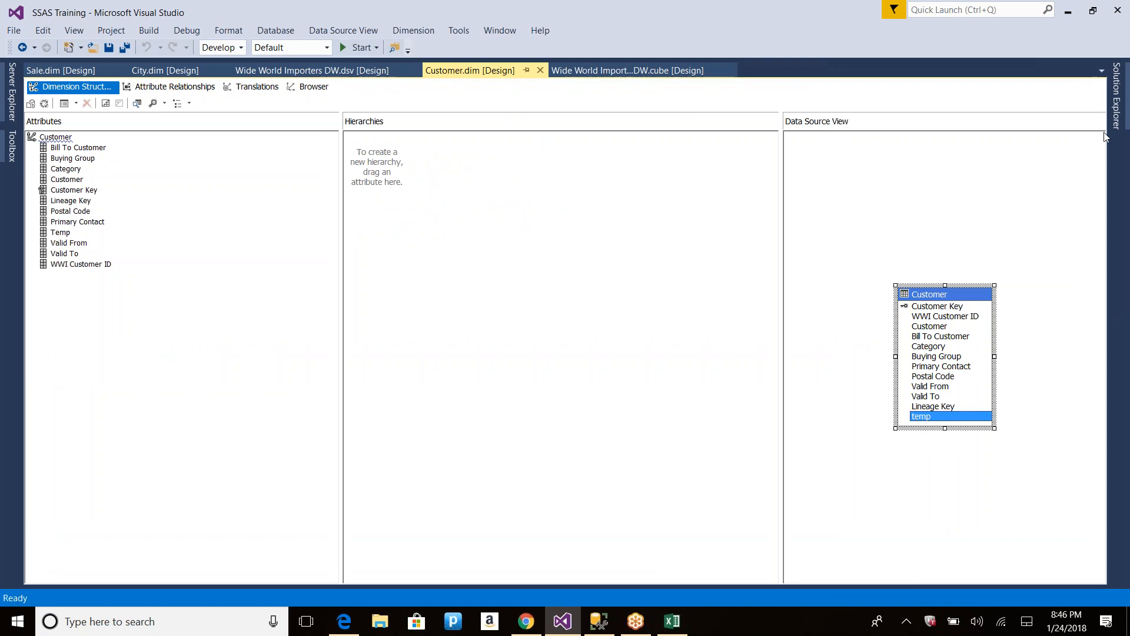
click(1117, 95)
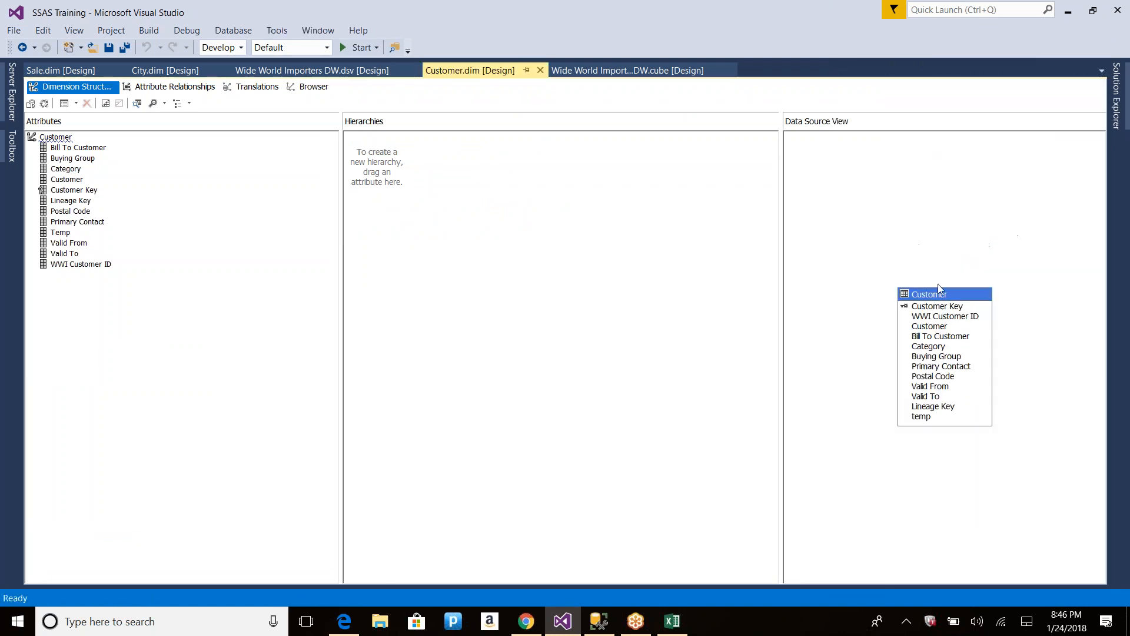
right_click(936, 293)
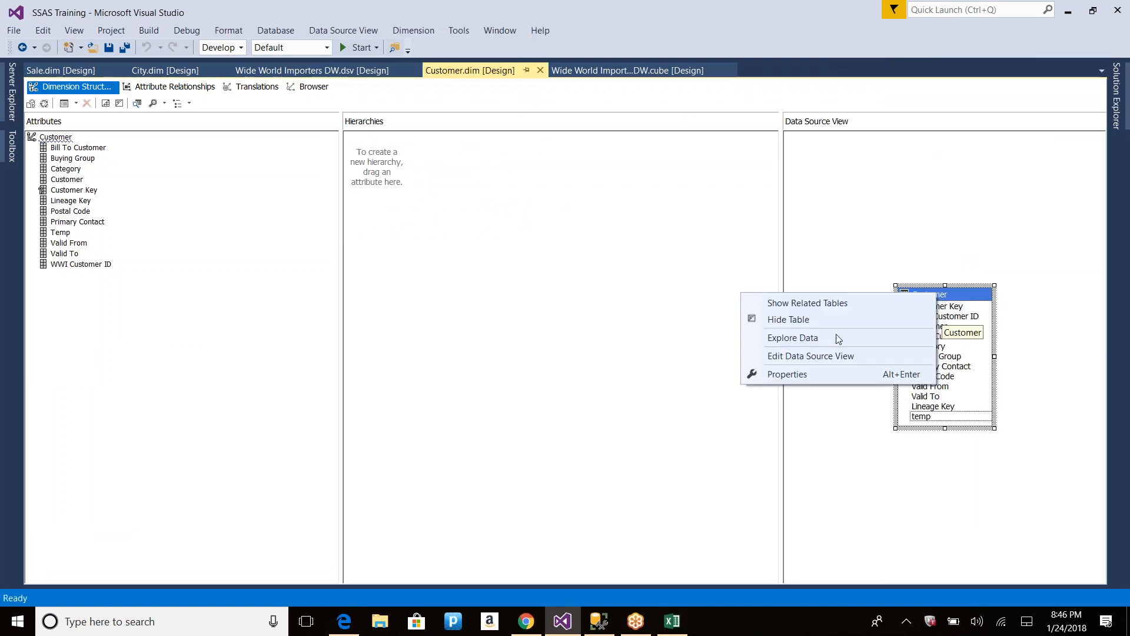
click(795, 355)
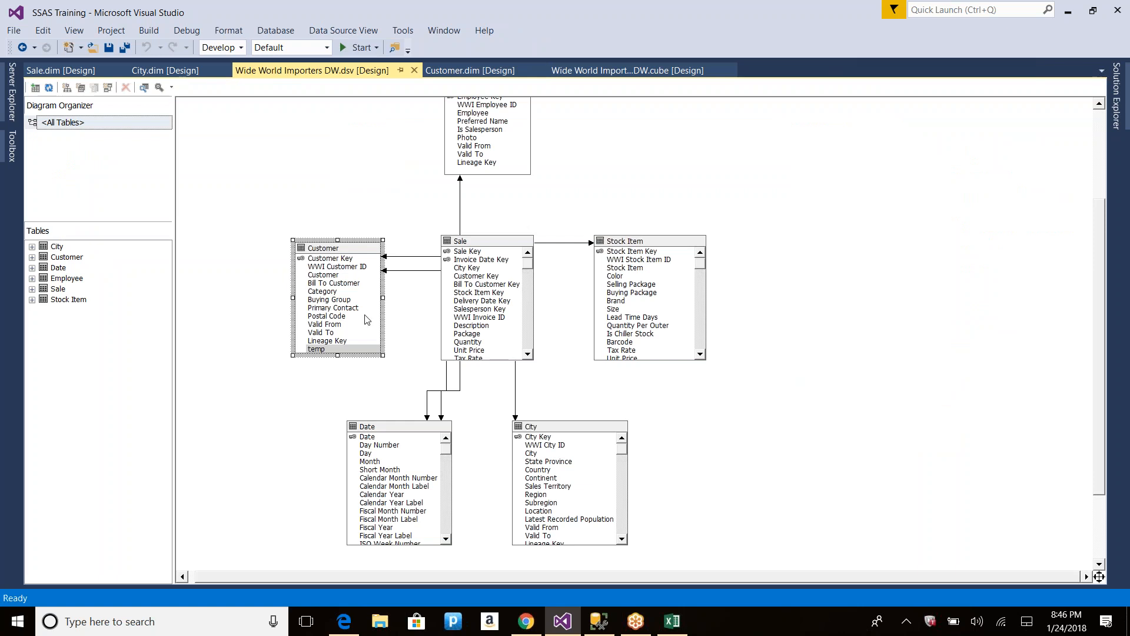
Step: Try to explore the Customer table's data in the data source view and dismiss the Load Sample Data dialog
right_click(345, 253)
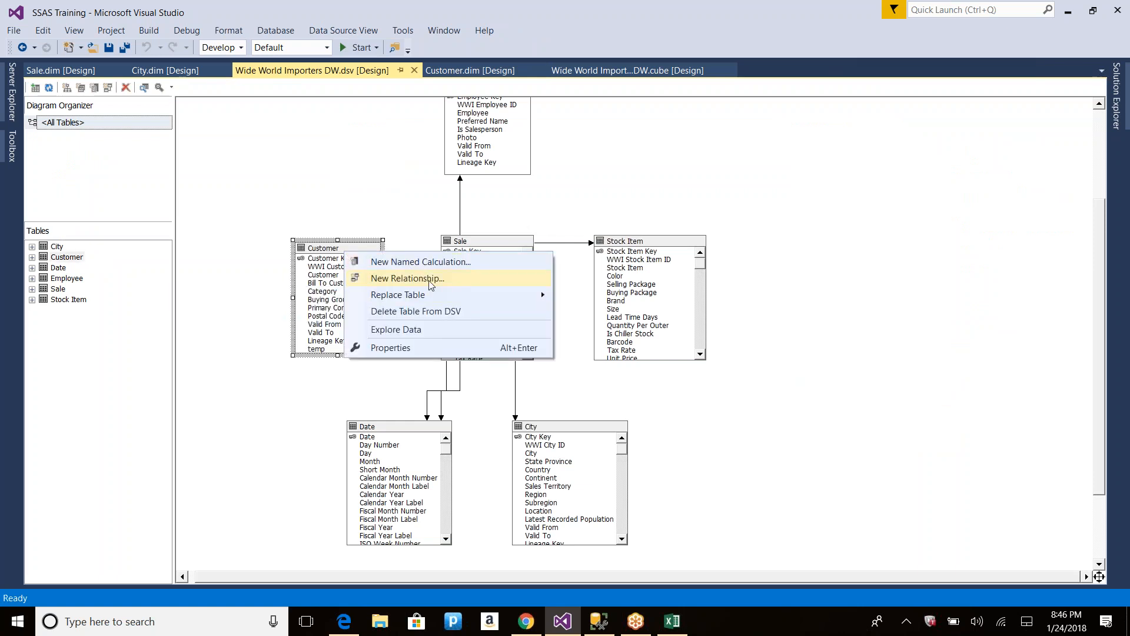
click(409, 332)
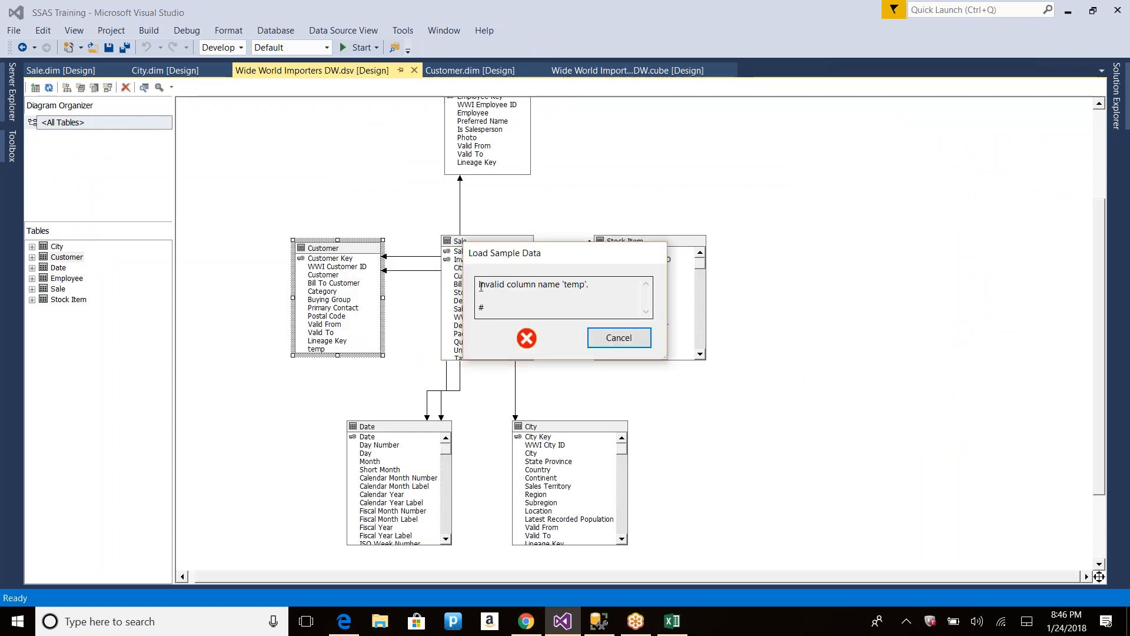
drag(481, 287, 490, 314)
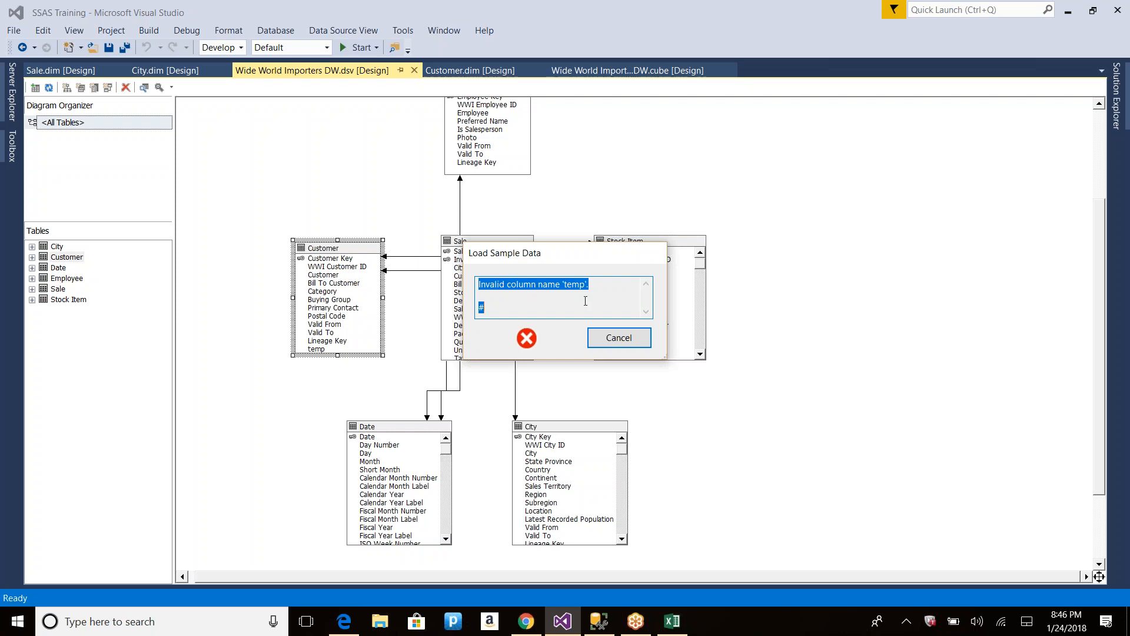
click(640, 343)
click(509, 215)
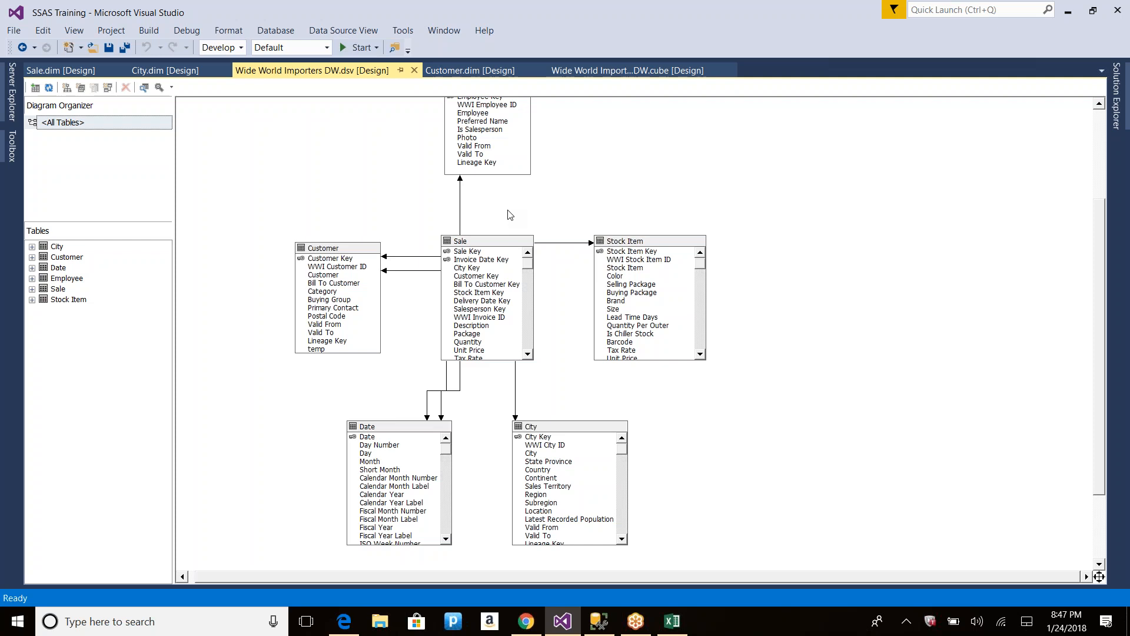
Step: Start replacing the Customer table in the data source view with a new named query and review its included columns
right_click(357, 246)
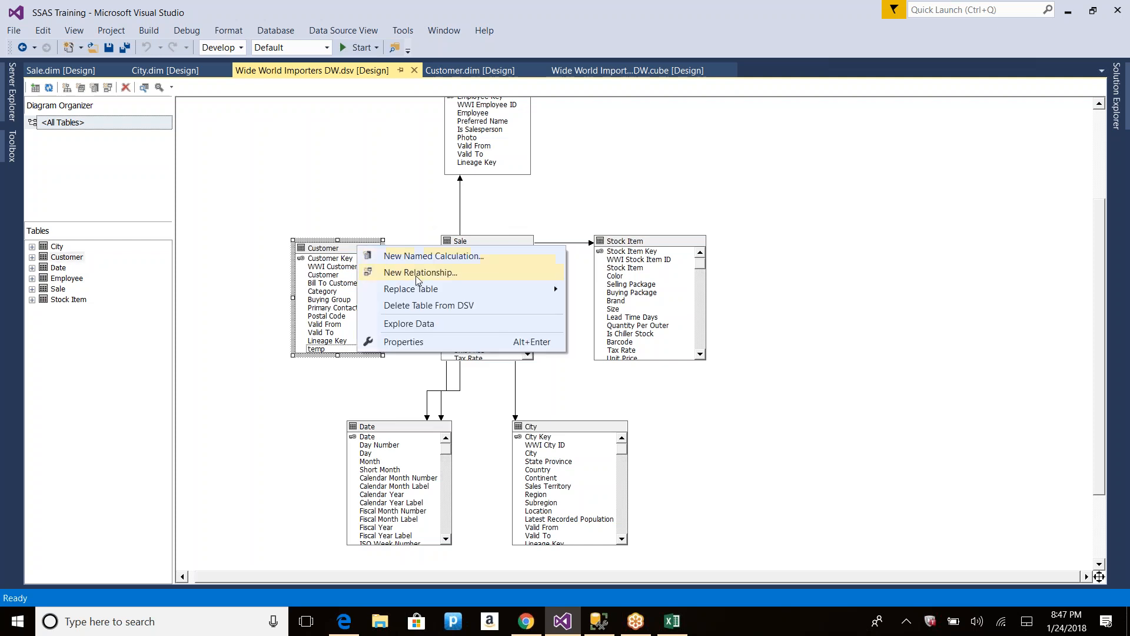
mouse_move(427, 292)
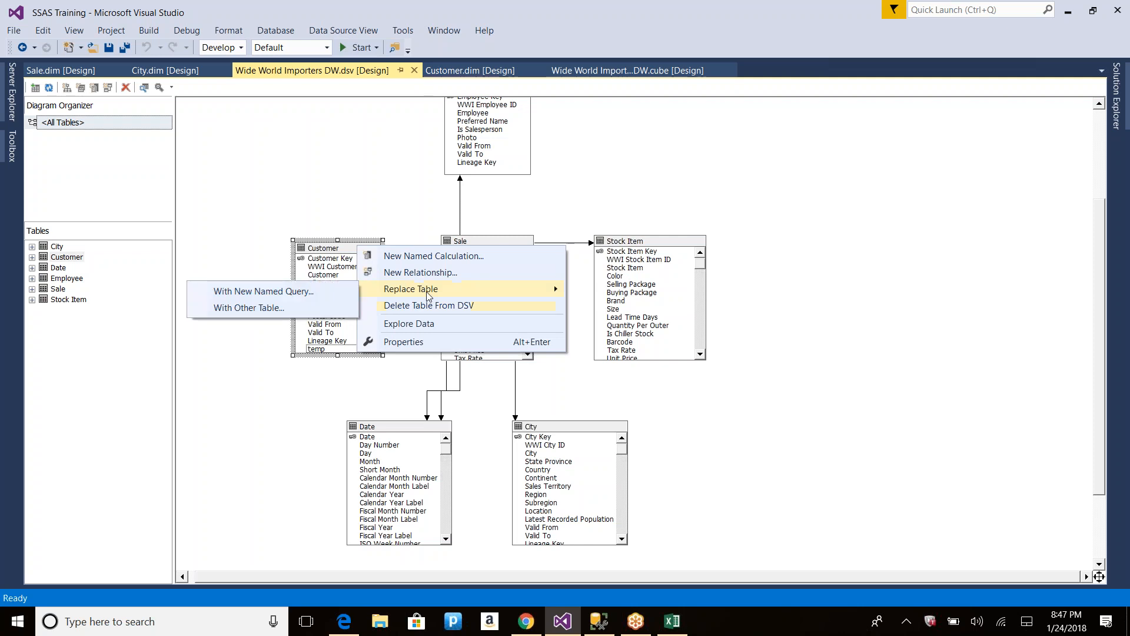
click(312, 294)
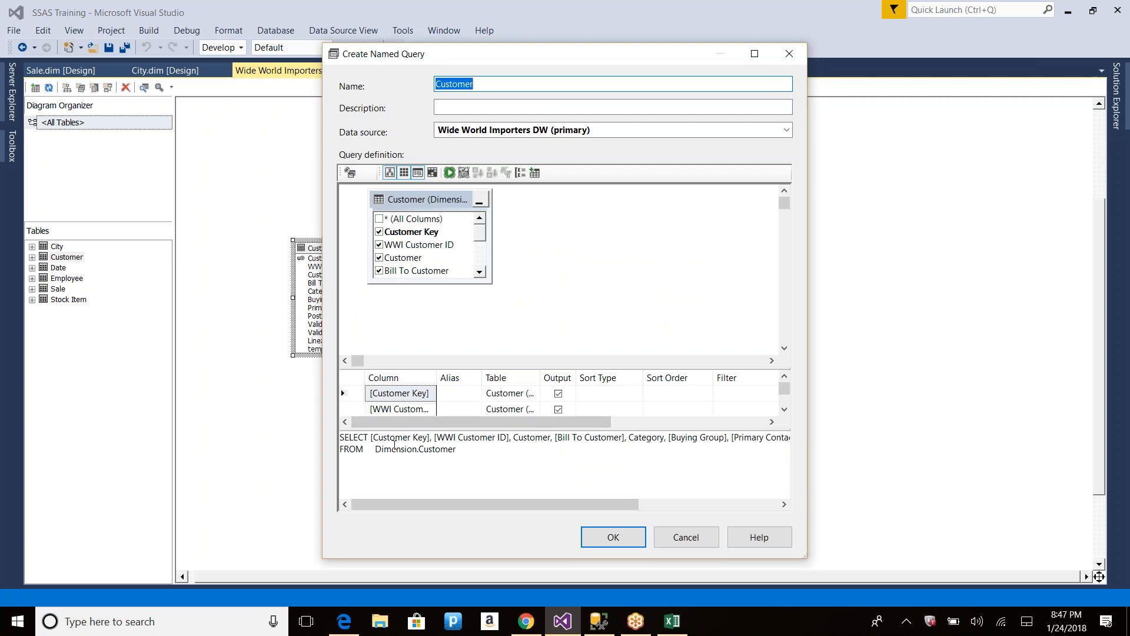
click(664, 437)
key(End)
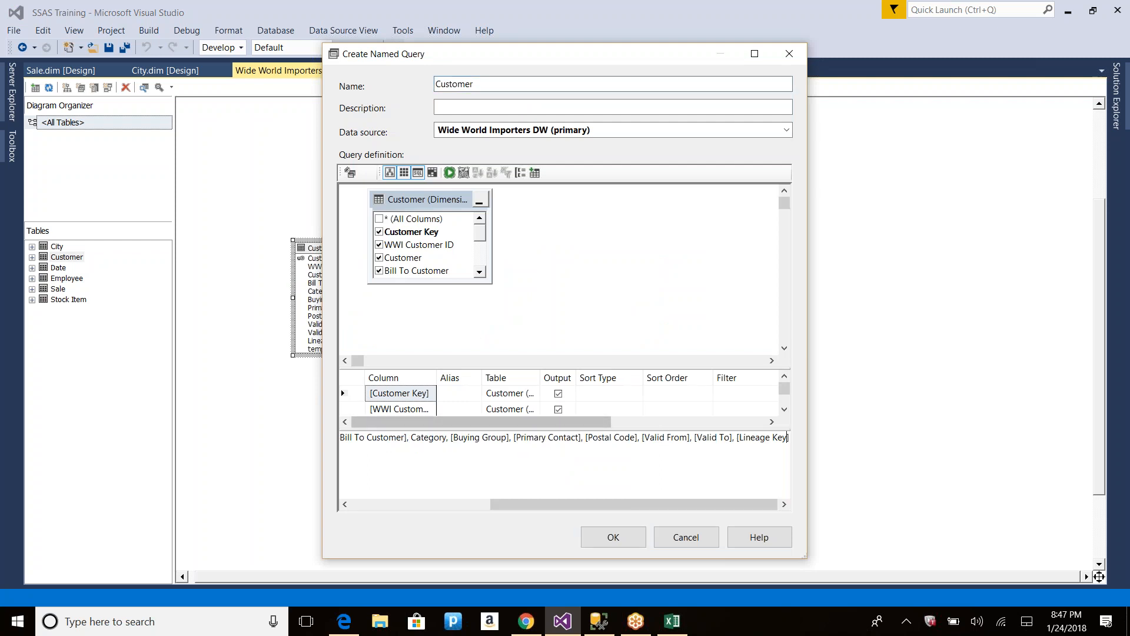
key(Right)
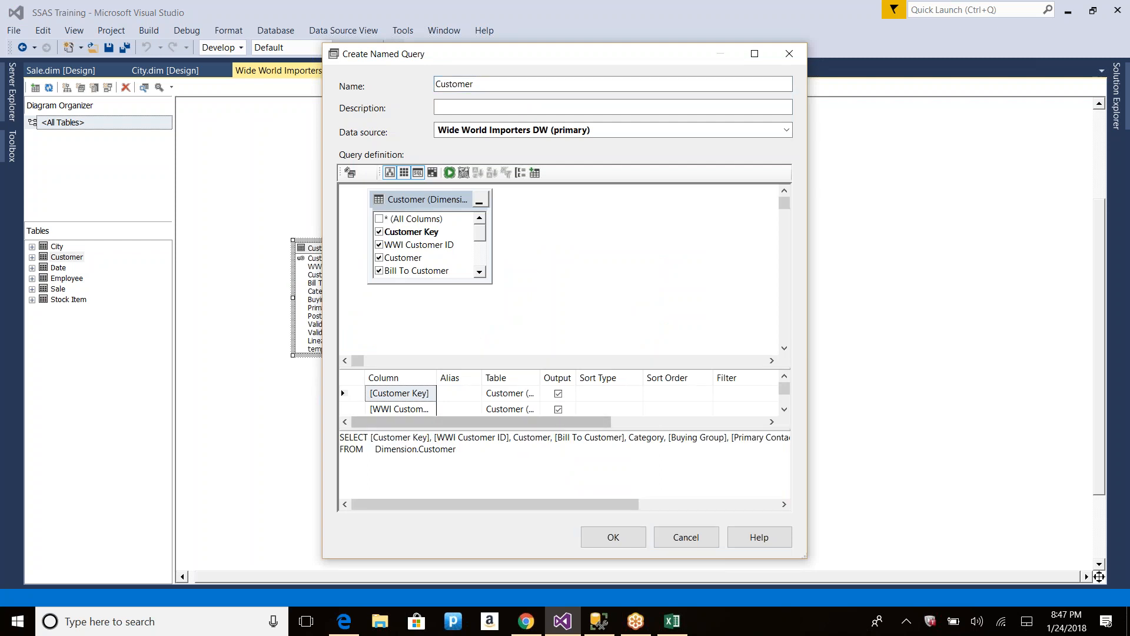
drag(482, 232, 479, 284)
Step: Add 'Dummy value' AS temp to the named query's SELECT list, just before the FROM clause
click(341, 447)
click(358, 449)
text([Primary Conta )
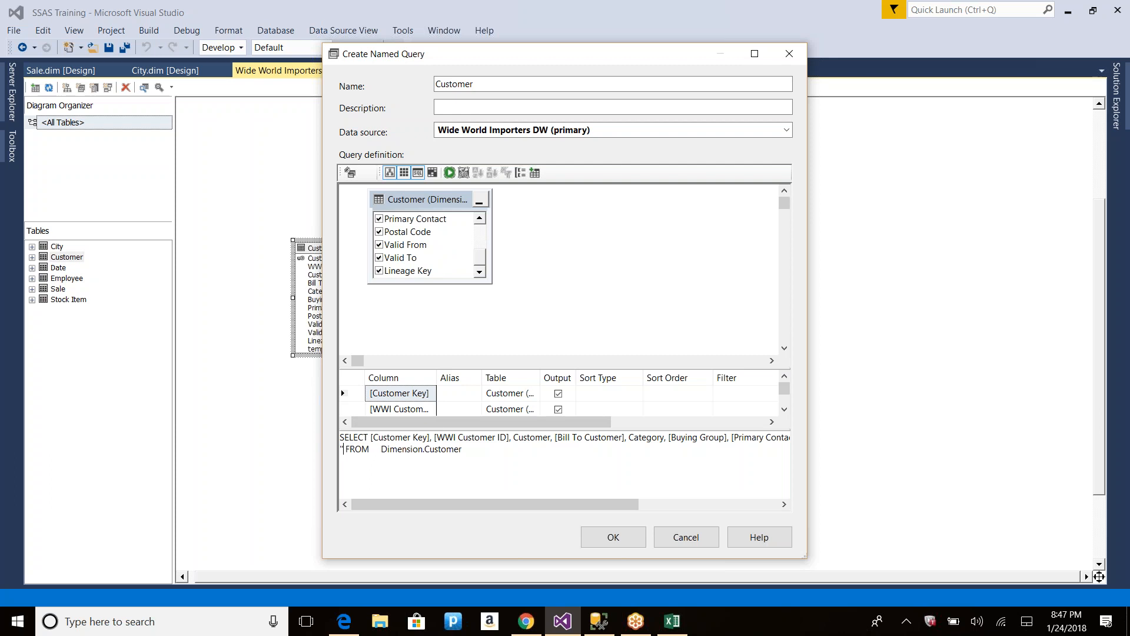
text('Dummy val)
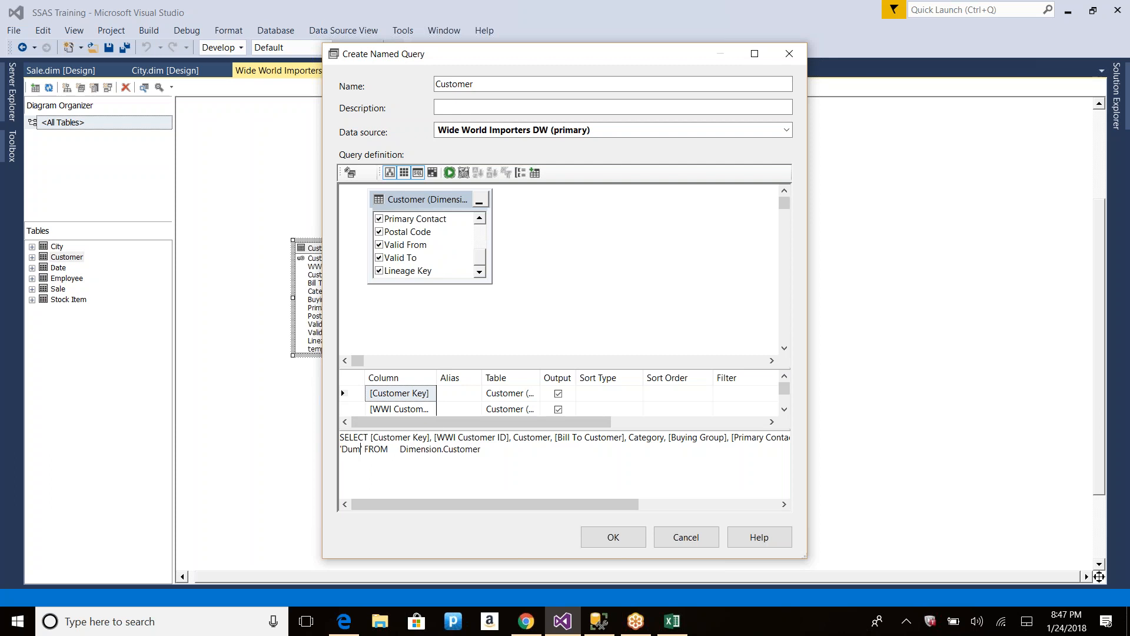
text(ue' AS)
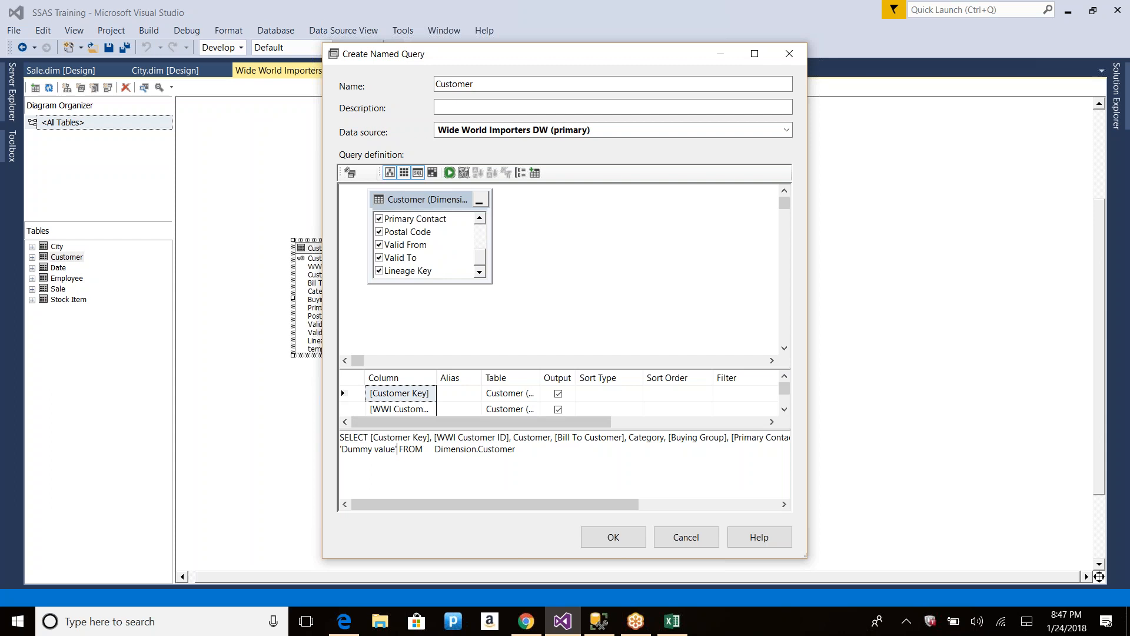
text( temp)
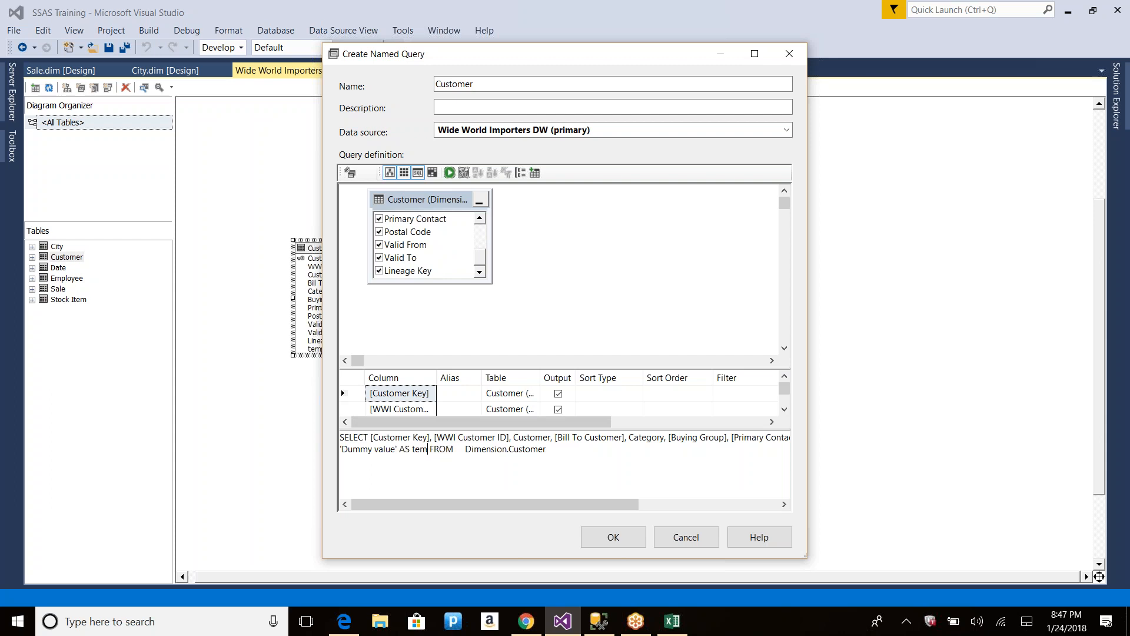
key(Delete)
Step: Run the named query, continue past the parsing warning and dismiss the SQL execution error
click(451, 172)
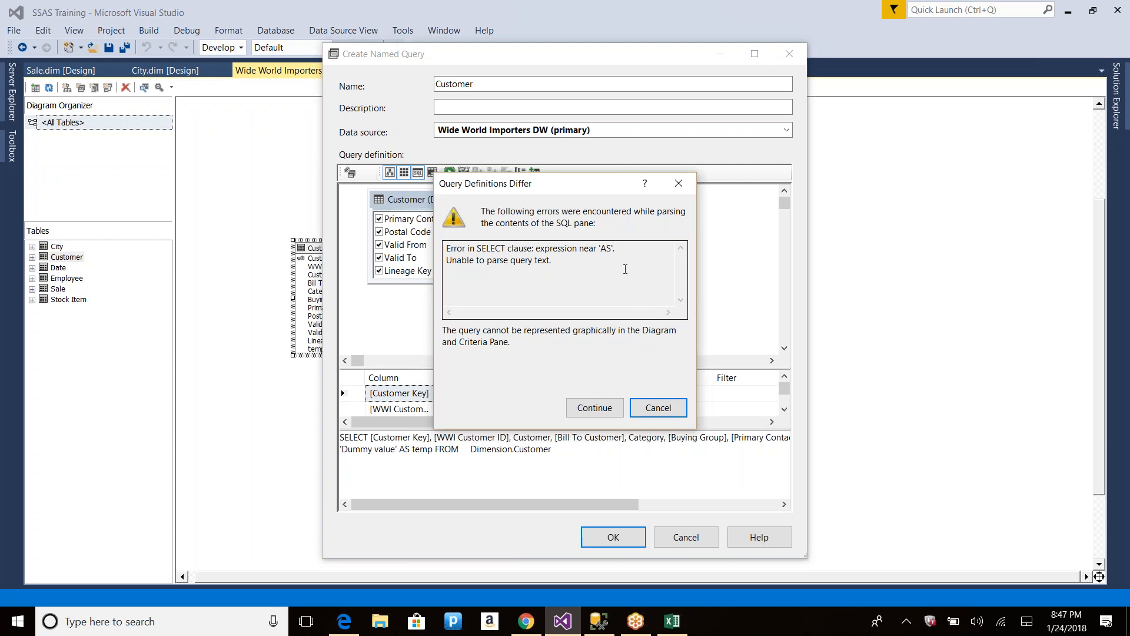
click(595, 407)
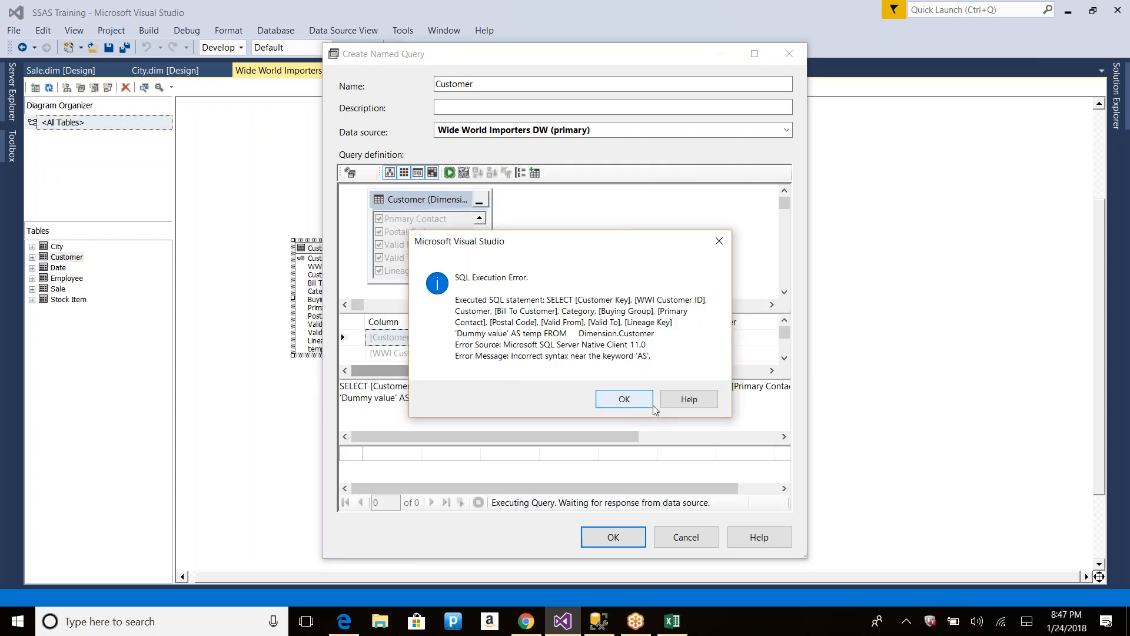
click(623, 399)
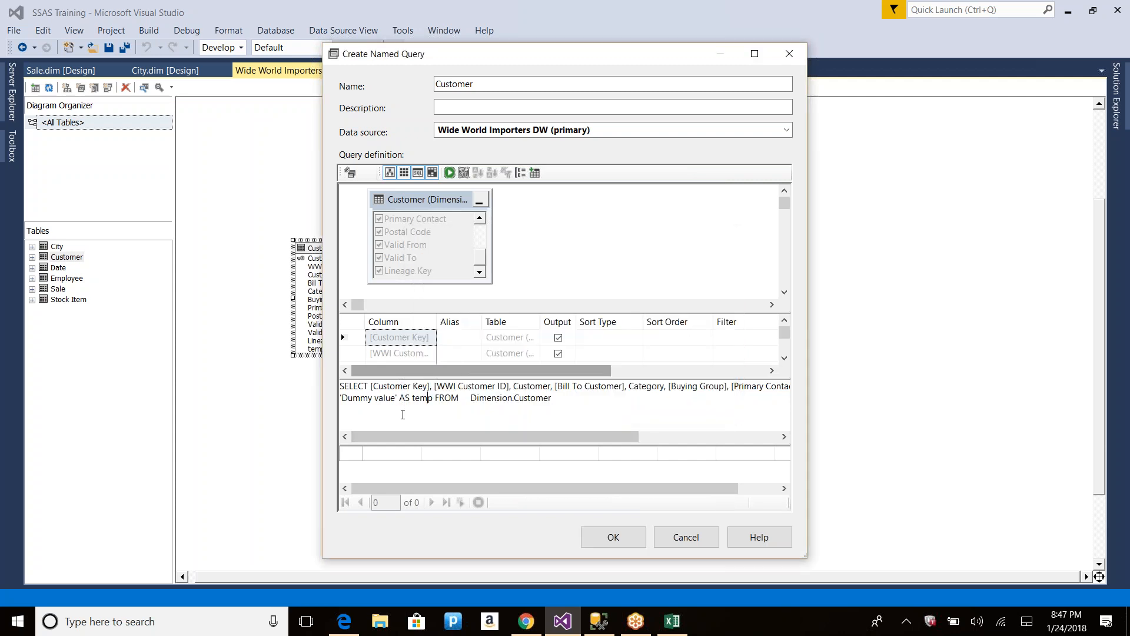
Step: Add the missing comma after [Lineage Key], rerun the query to check the temp column's values, and cancel the named query
key(End)
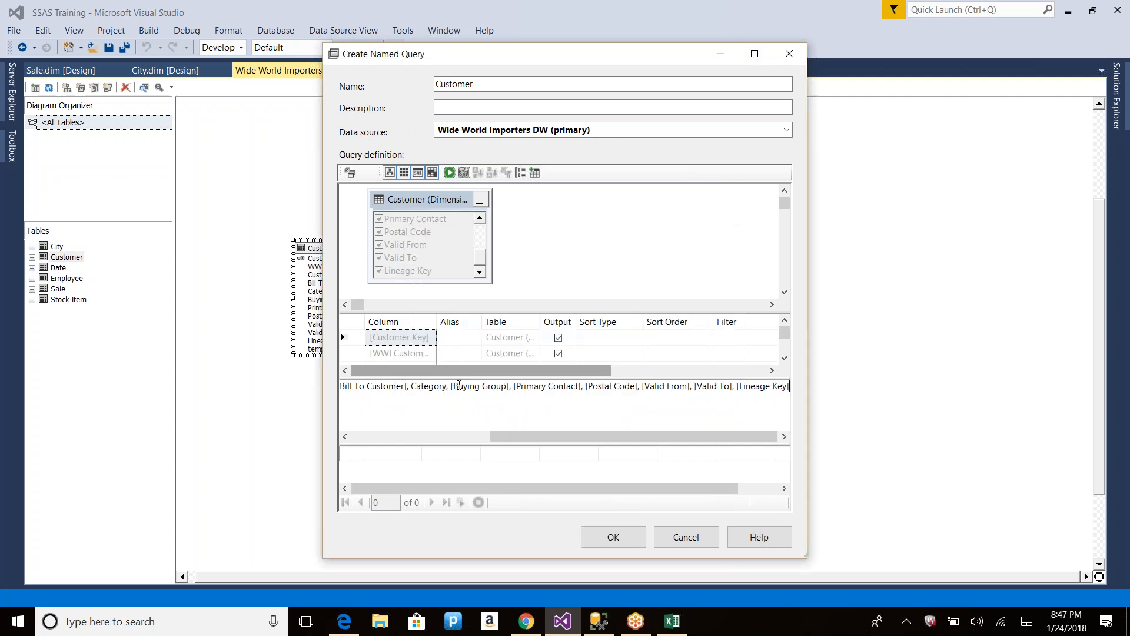
text(,)
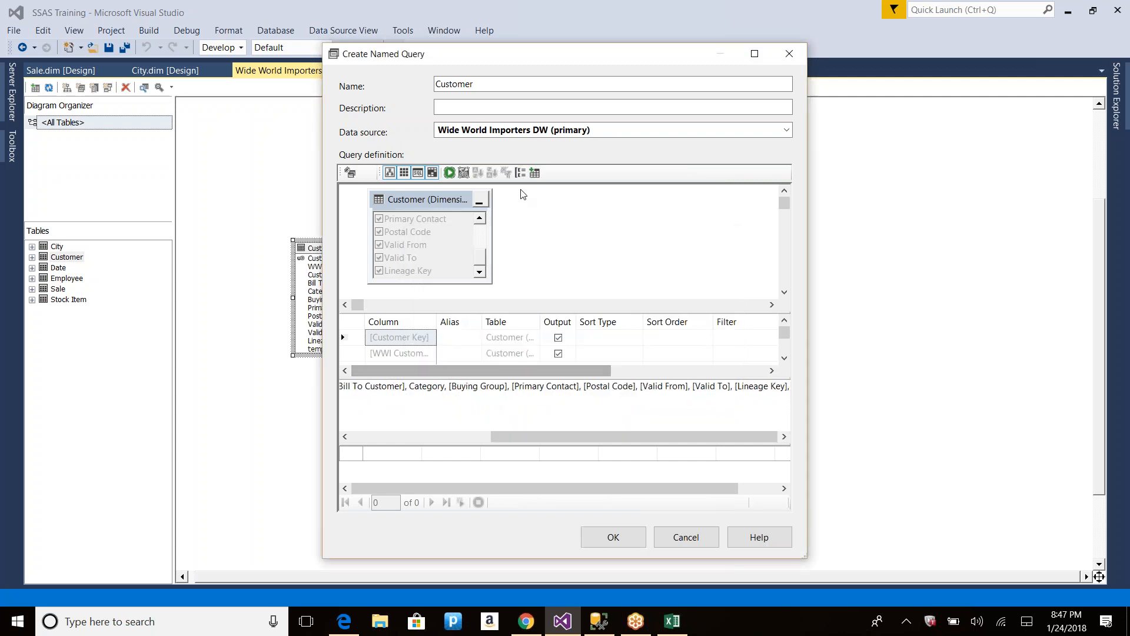
click(450, 173)
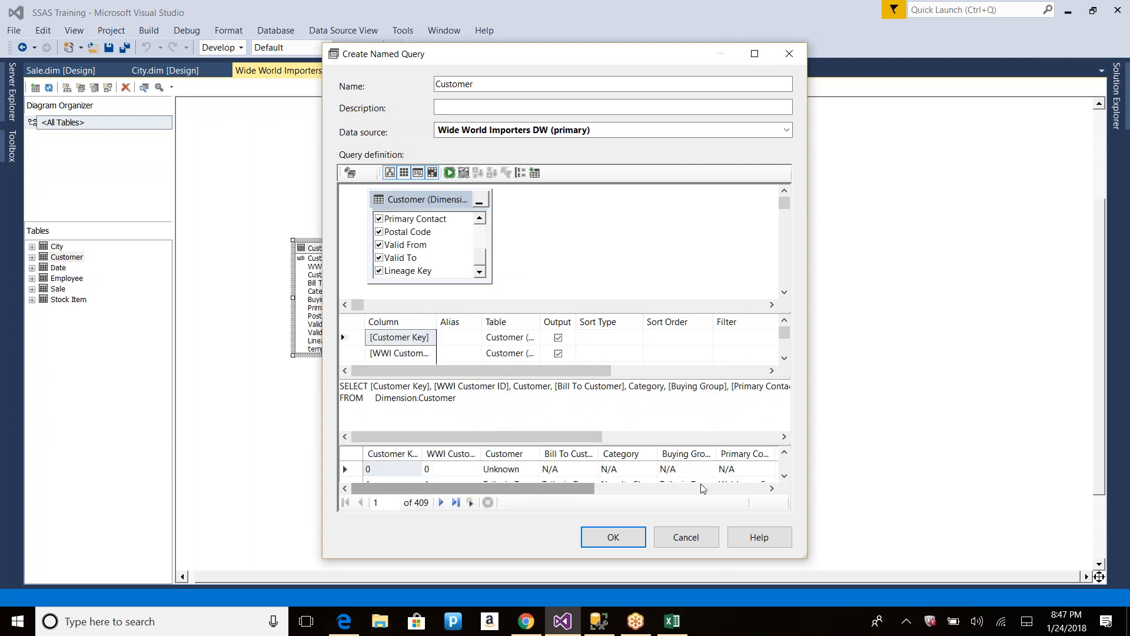
click(604, 488)
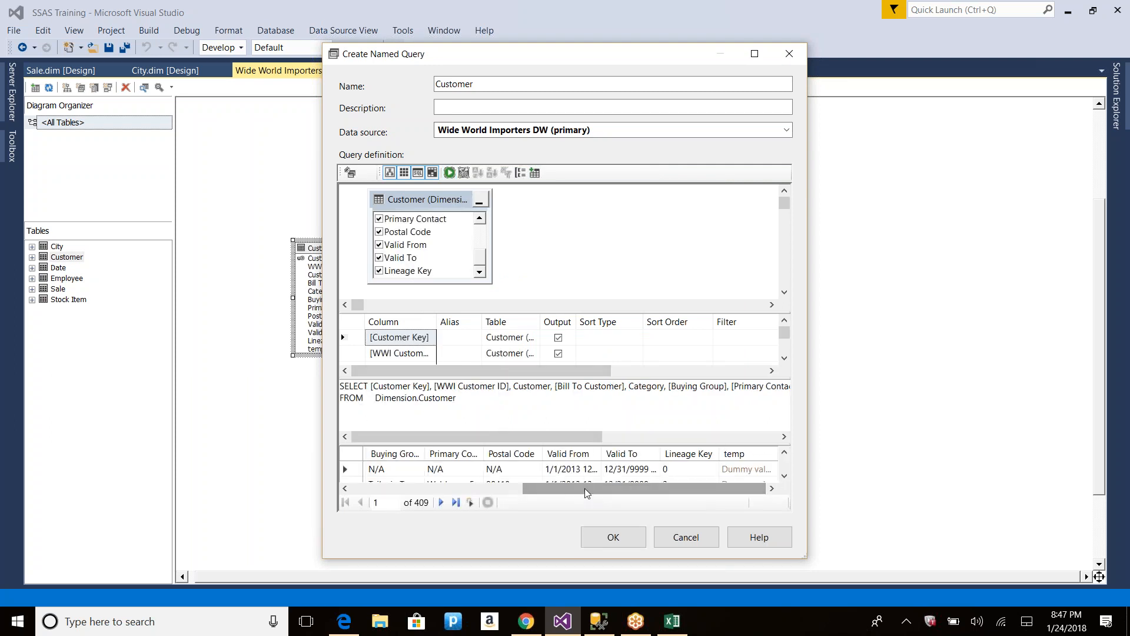
click(785, 475)
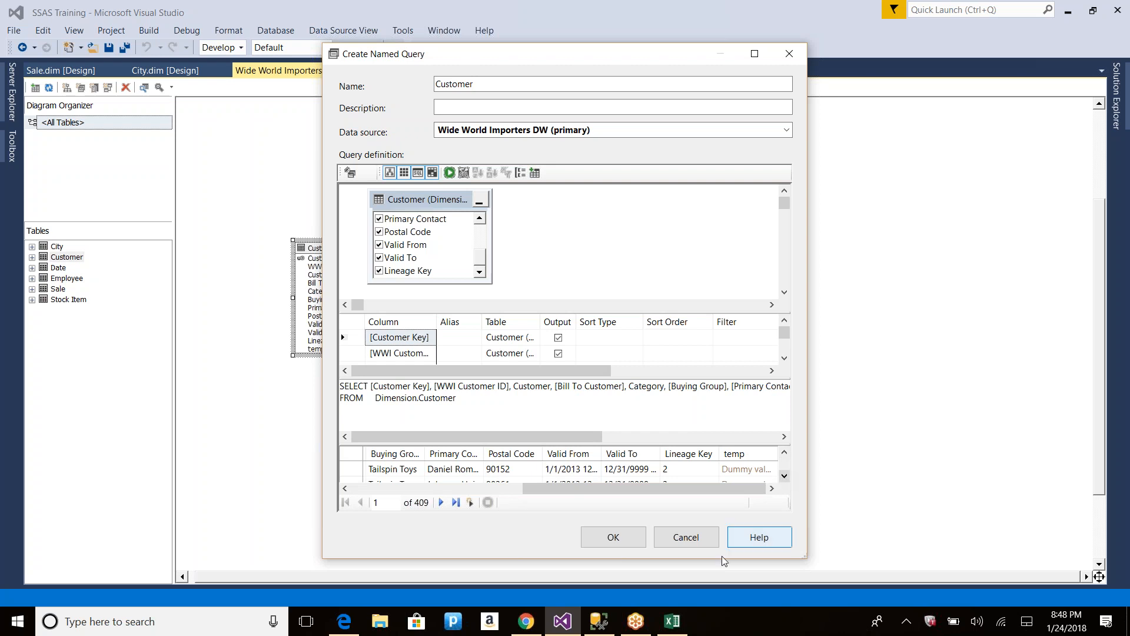
click(686, 536)
Step: Refresh the data source view and accept the deletion of the Customer table's temp column
right_click(740, 292)
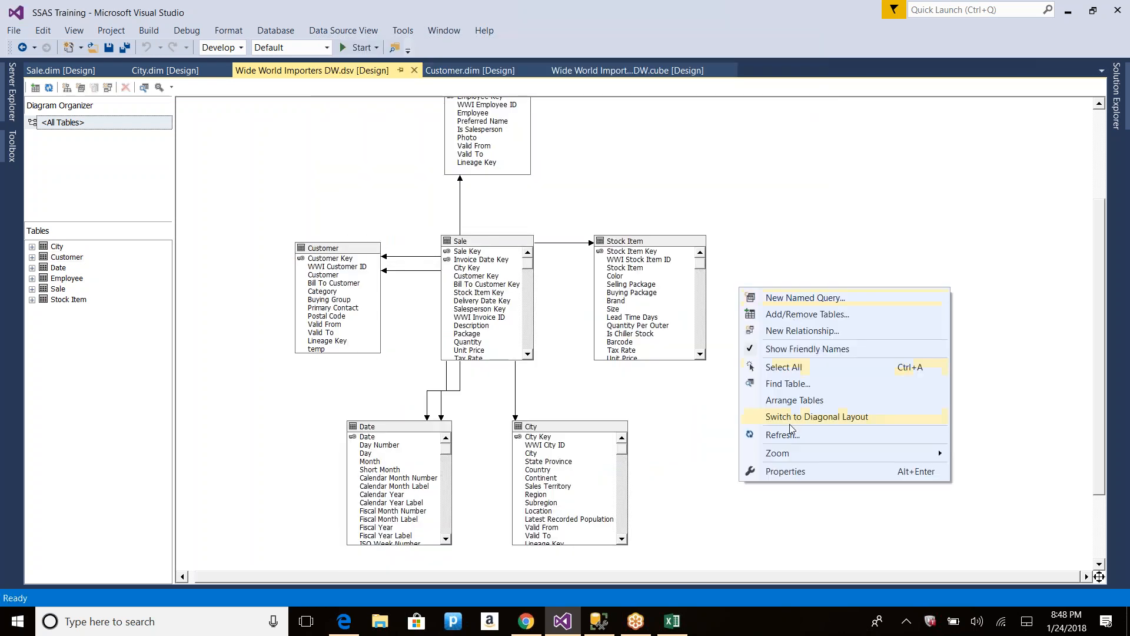
click(787, 433)
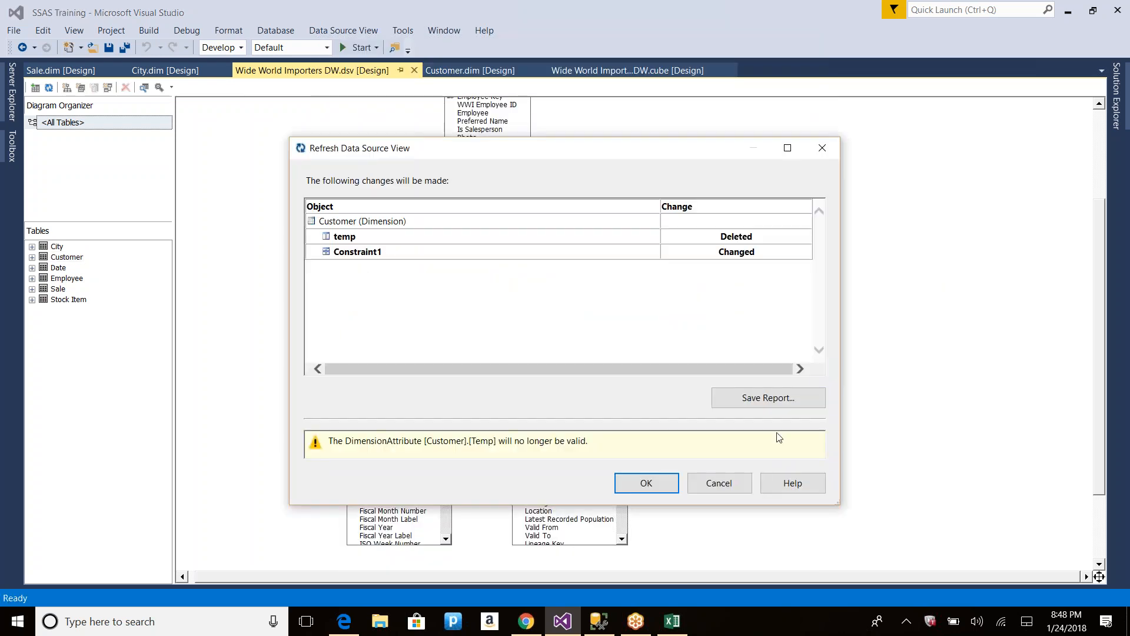
click(654, 483)
Step: Open the Customer dimension and delete its Temp attribute, confirming the deletion
click(1114, 94)
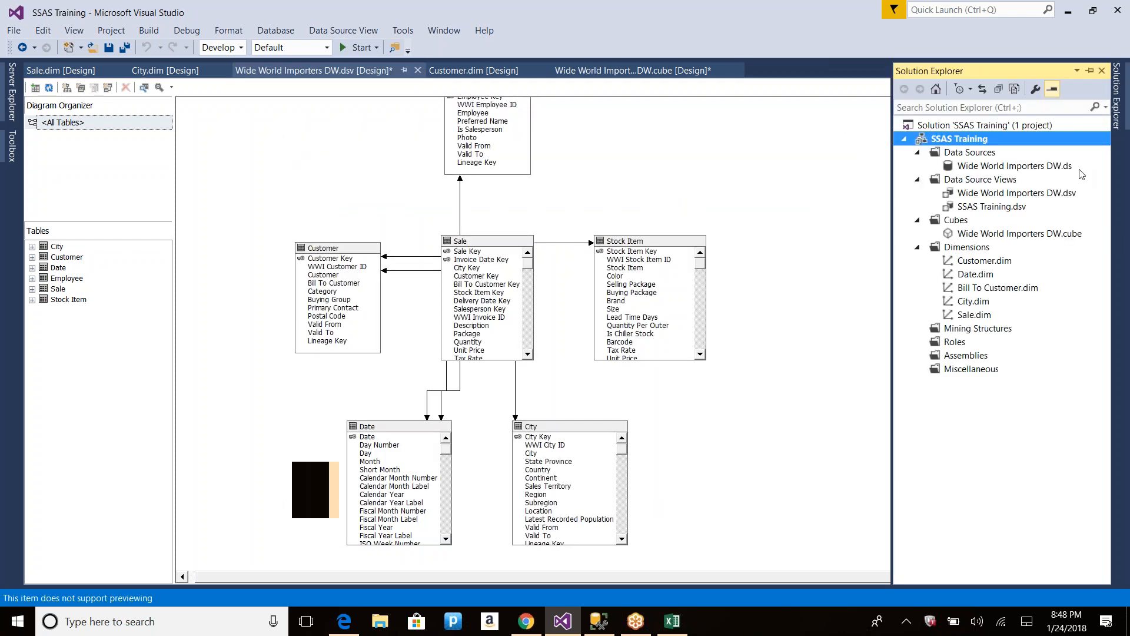
double_click(985, 265)
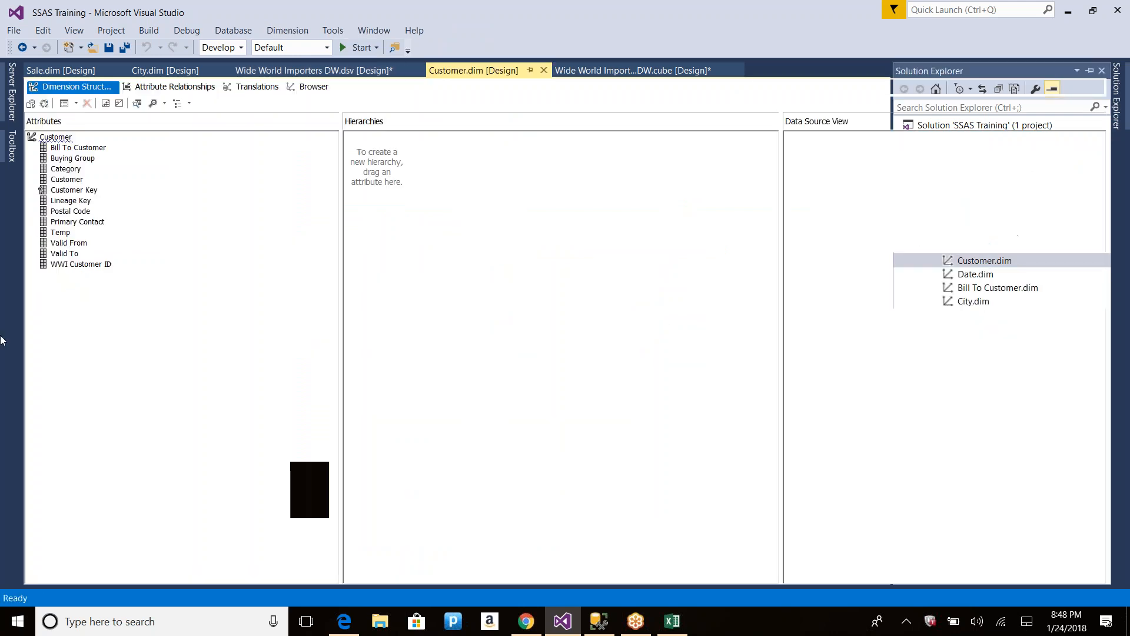
click(60, 234)
key(Delete)
key(Return)
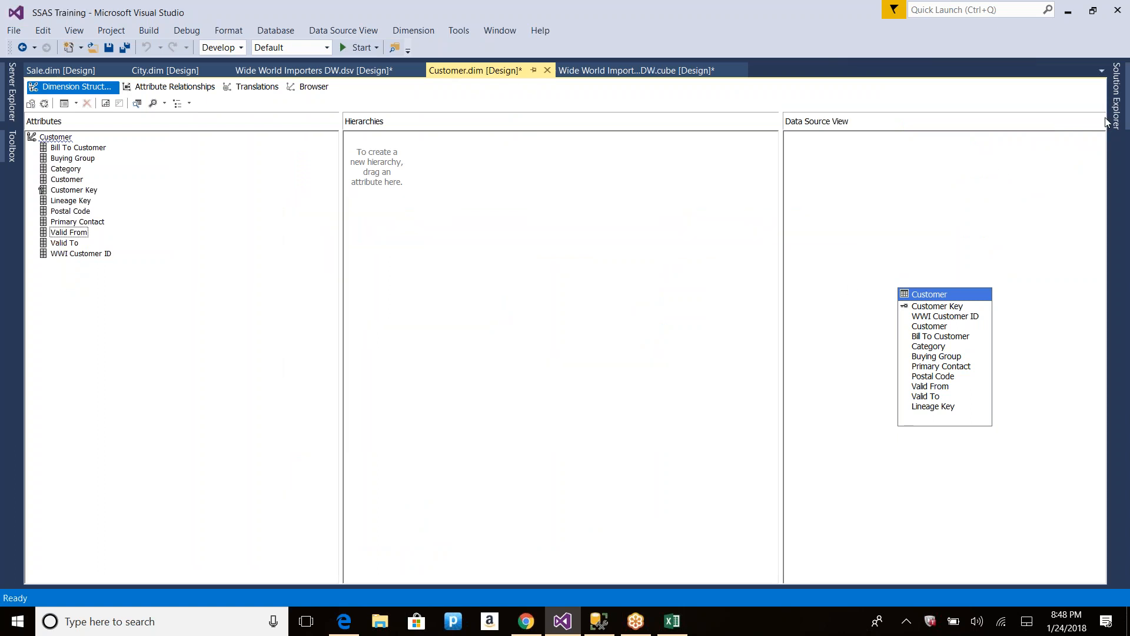
Step: Deploy the SSAS Training project and close the Deployment Progress view when the deployment finishes
mouse_move(1115, 118)
click(947, 141)
right_click(947, 143)
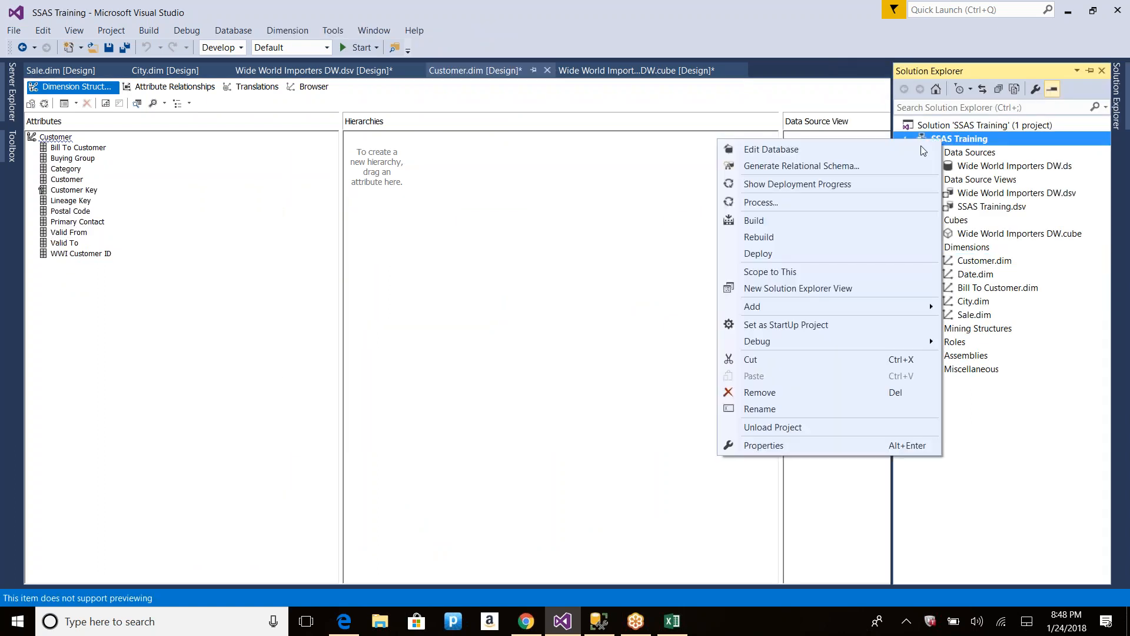
click(758, 253)
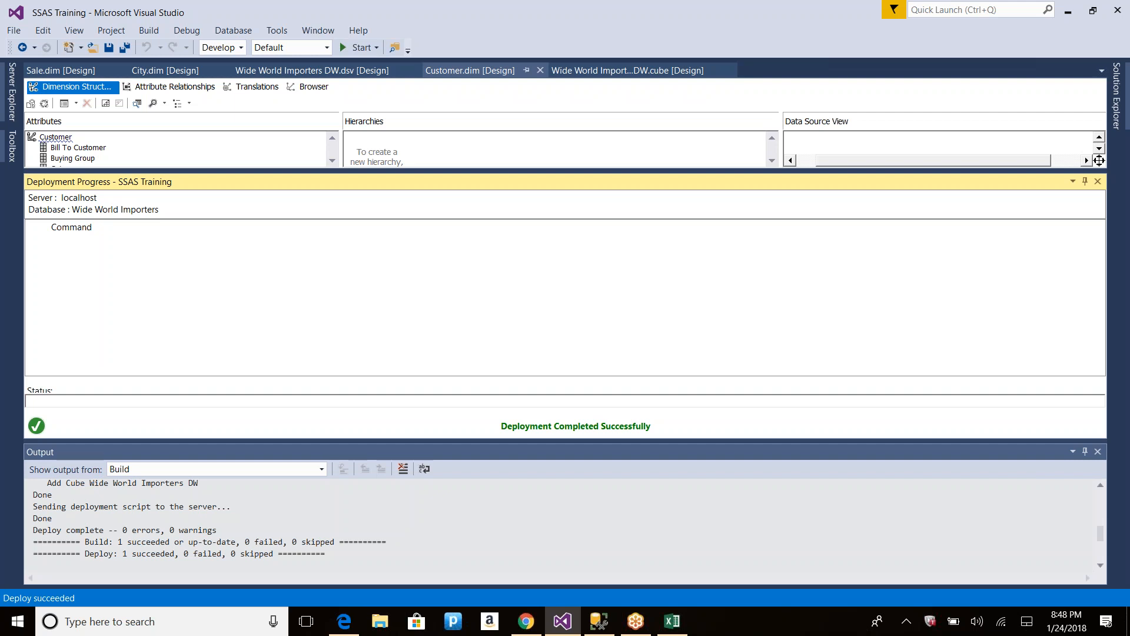
click(1097, 181)
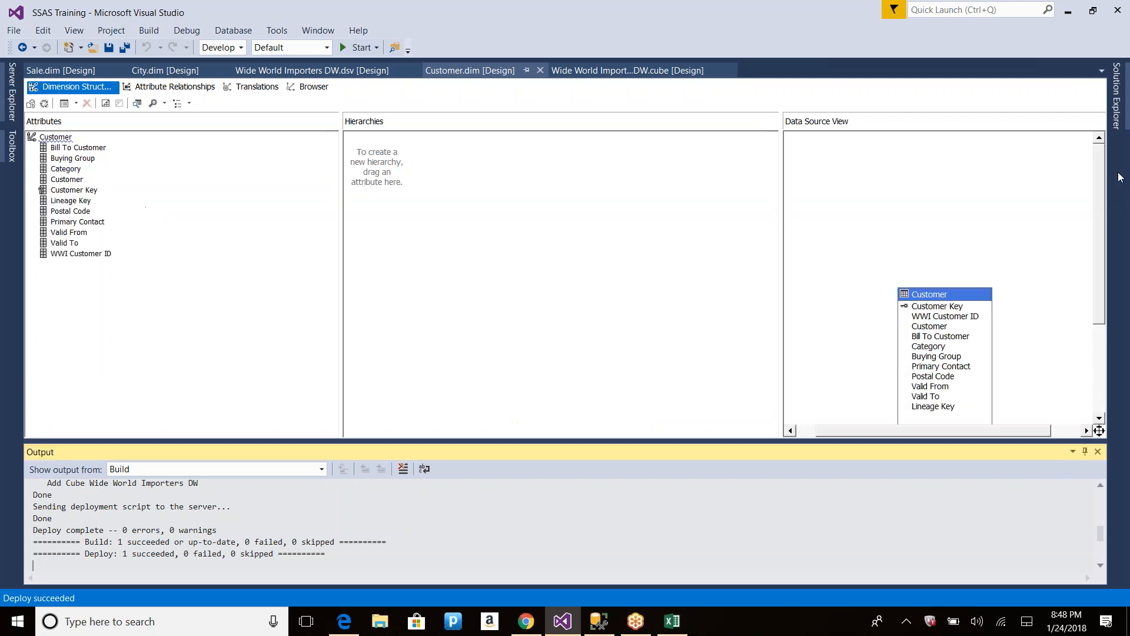
Step: Process the Wide World Importers database from the SSAS Training project with Process Full, and close the processing windows when it finishes
click(1117, 94)
right_click(960, 141)
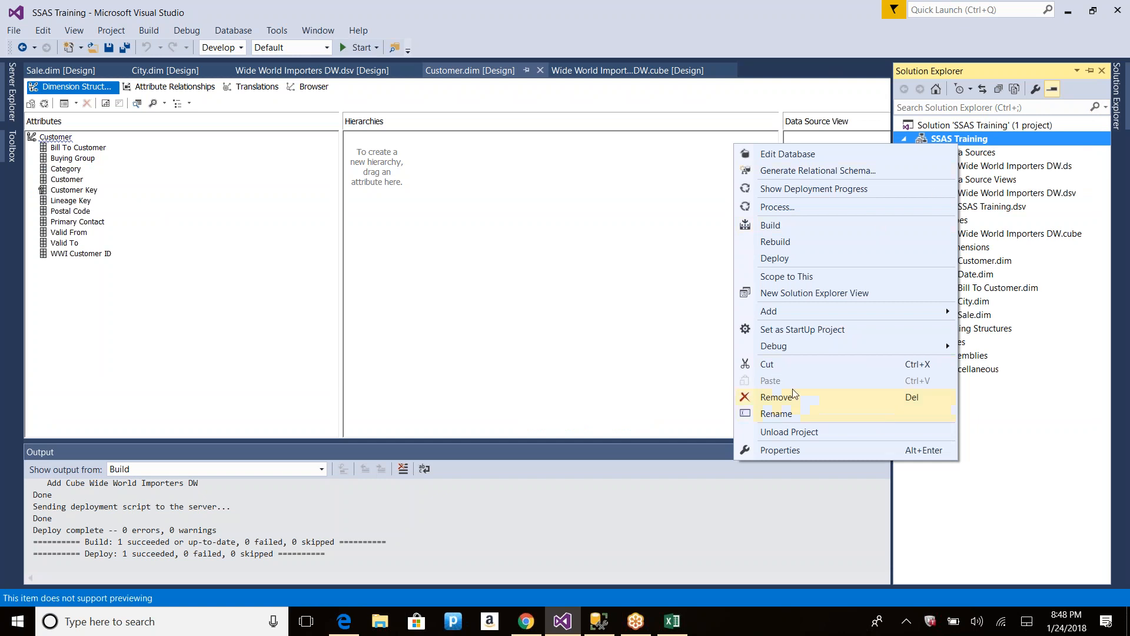
click(793, 209)
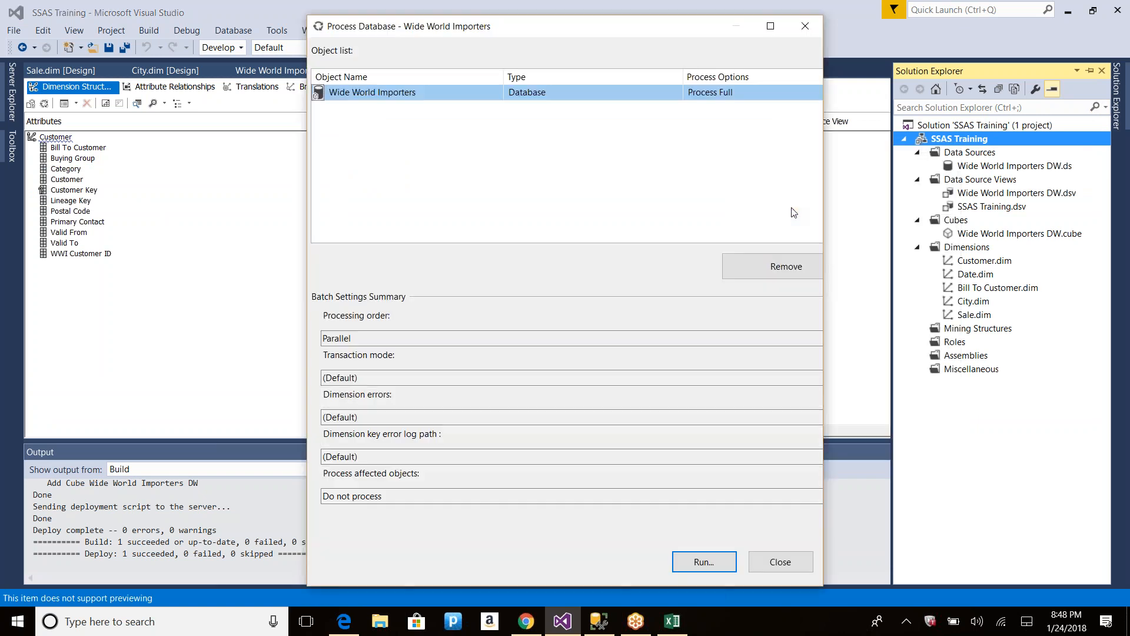
key(Return)
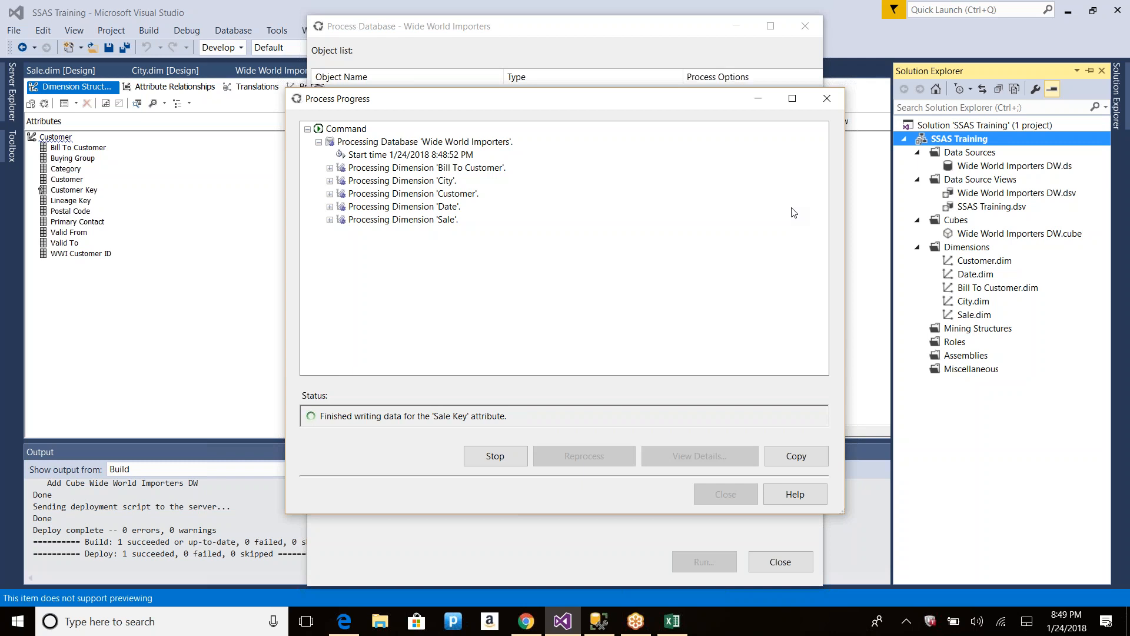
click(675, 30)
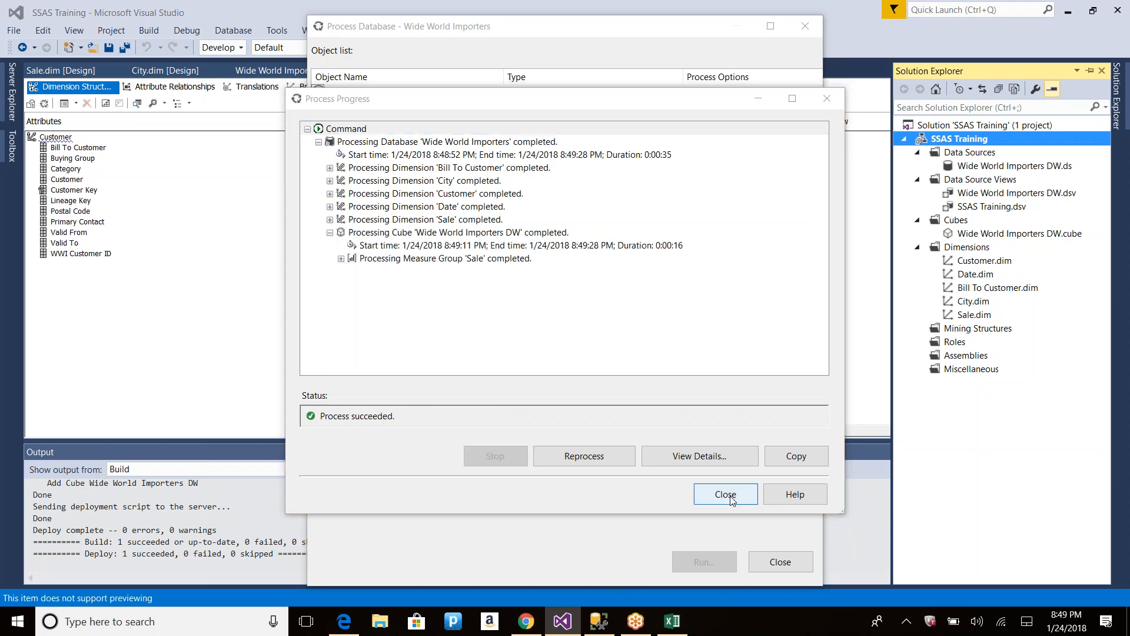
click(725, 494)
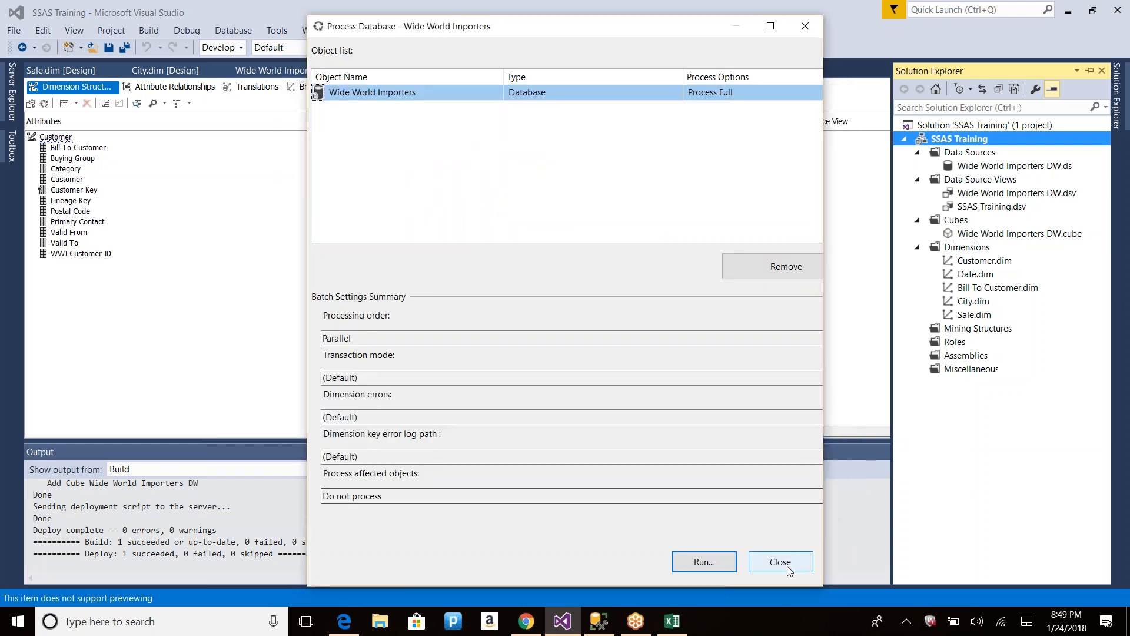
click(781, 561)
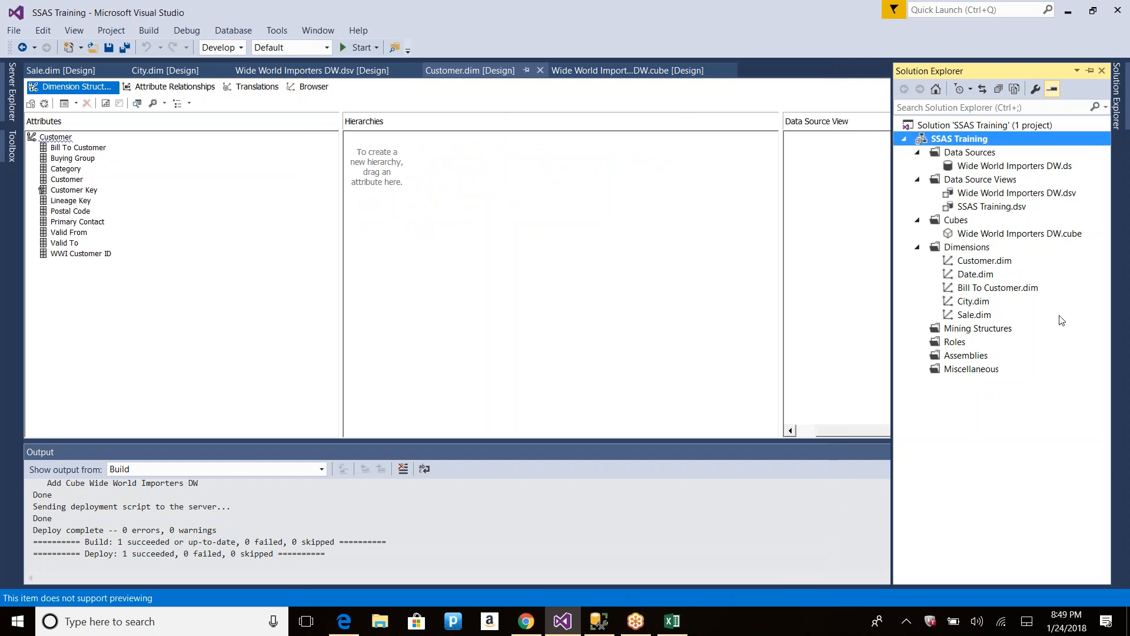
Step: Open the Wide World Importers DW data source view to review its Customer and Sale tables
double_click(980, 193)
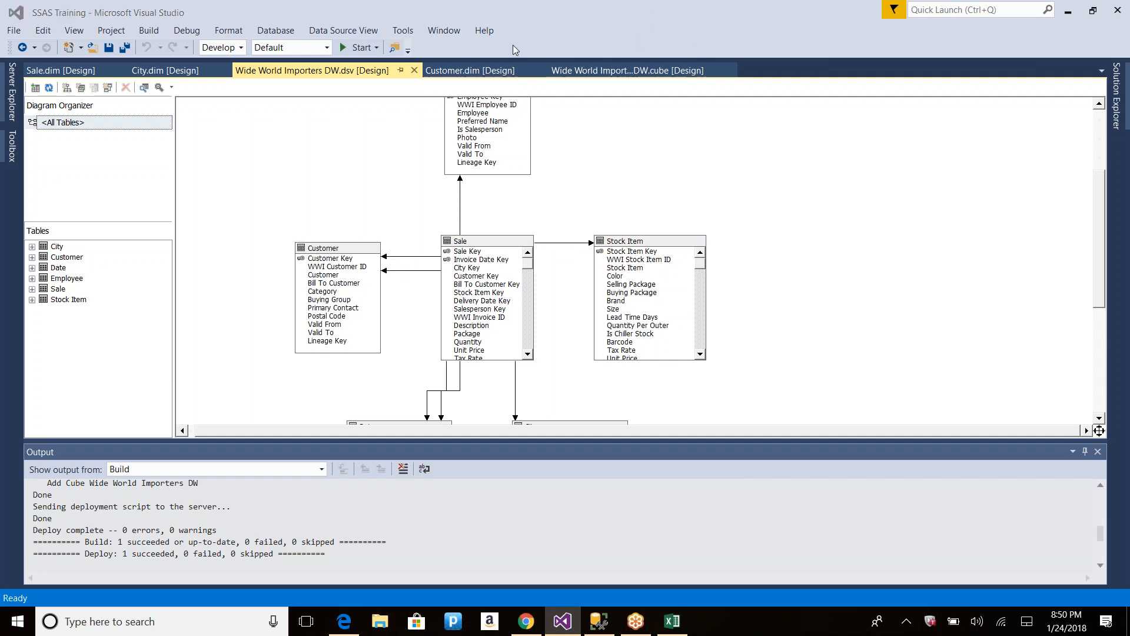
mouse_move(516, 205)
mouse_down()
mouse_move(418, 316)
mouse_move(516, 411)
mouse_up()
drag(570, 349, 486, 200)
mouse_move(299, 204)
mouse_down()
mouse_move(324, 237)
mouse_move(293, 238)
mouse_up()
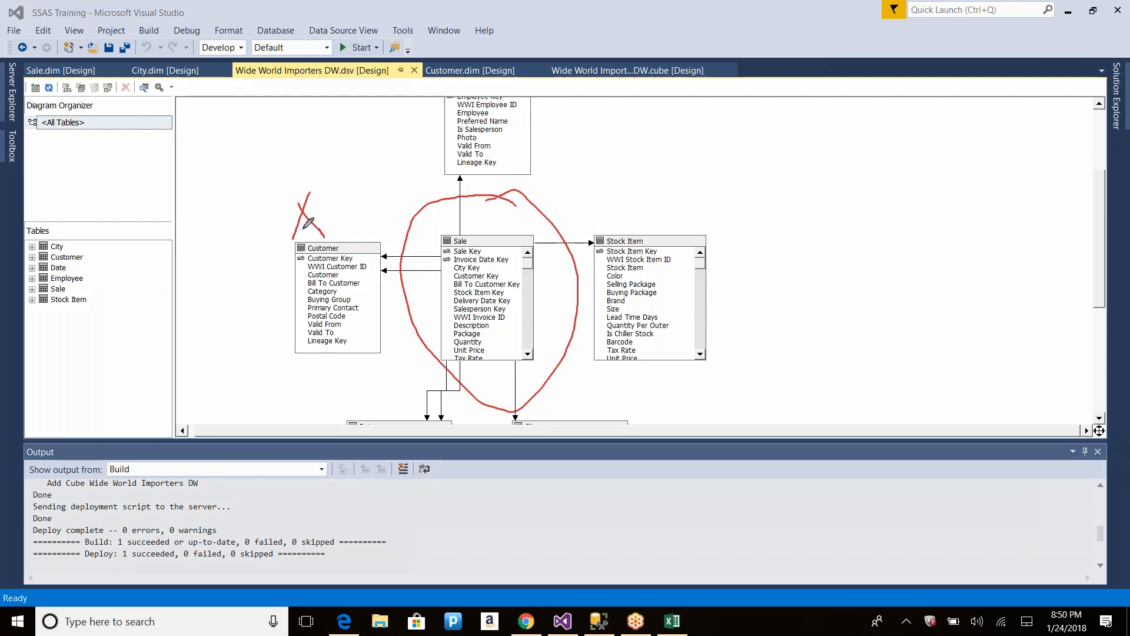
drag(411, 158, 432, 206)
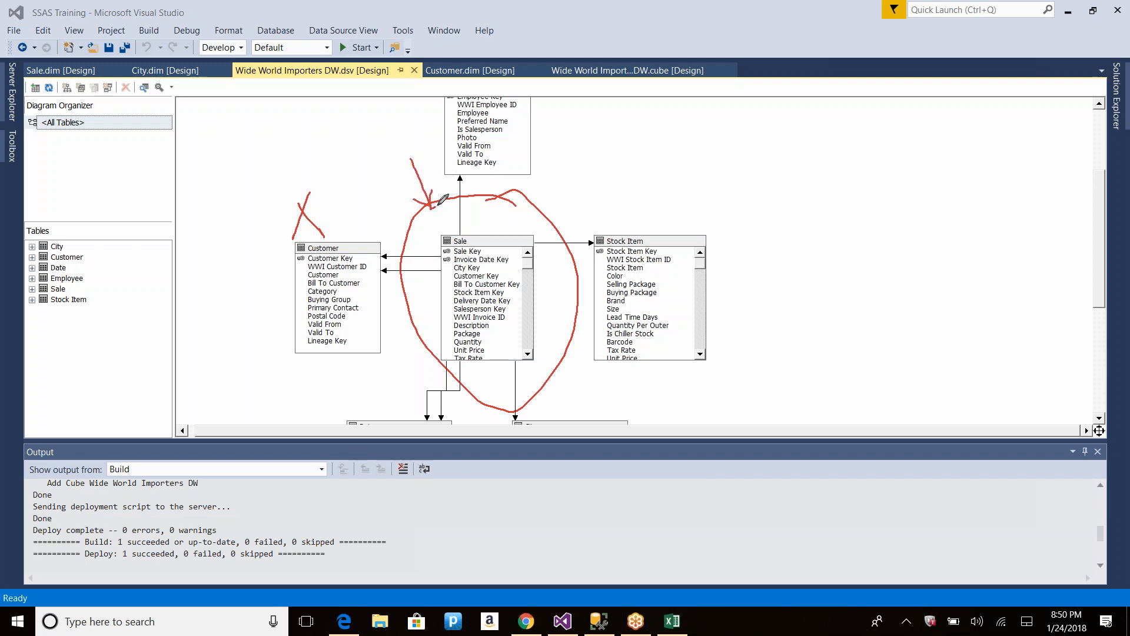
mouse_move(223, 343)
mouse_down()
mouse_move(310, 295)
mouse_move(311, 281)
mouse_up()
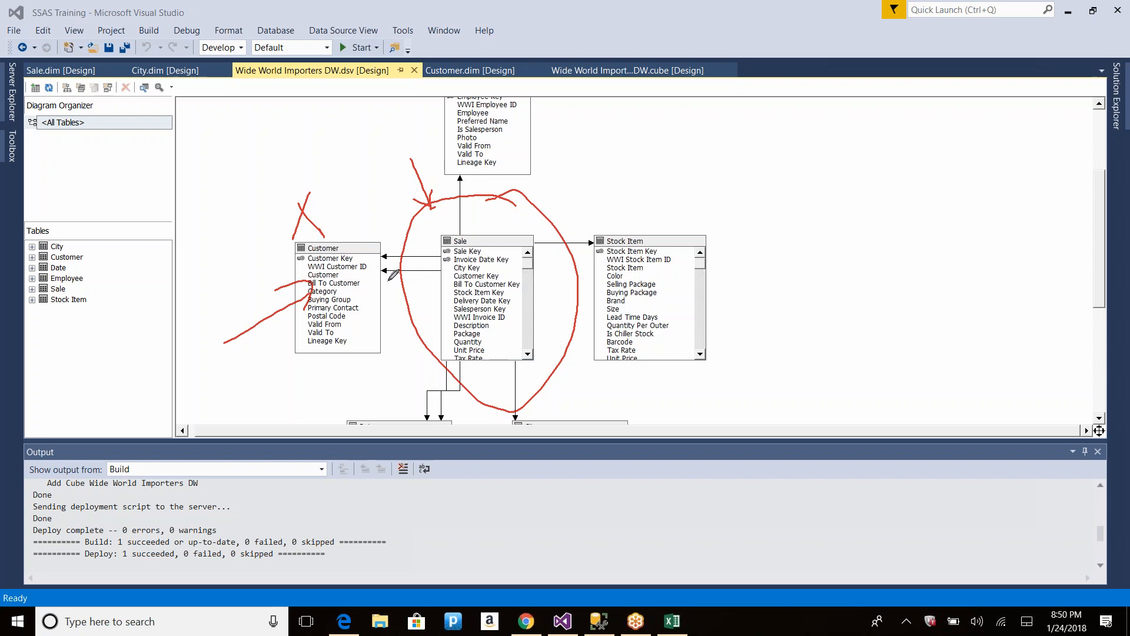
mouse_move(460, 235)
mouse_down()
mouse_move(460, 177)
mouse_move(471, 183)
mouse_up()
mouse_move(535, 242)
mouse_down()
mouse_move(609, 239)
mouse_move(585, 254)
mouse_up()
mouse_move(442, 258)
mouse_down()
mouse_move(380, 270)
mouse_move(398, 277)
mouse_move(373, 291)
mouse_move(389, 304)
mouse_up()
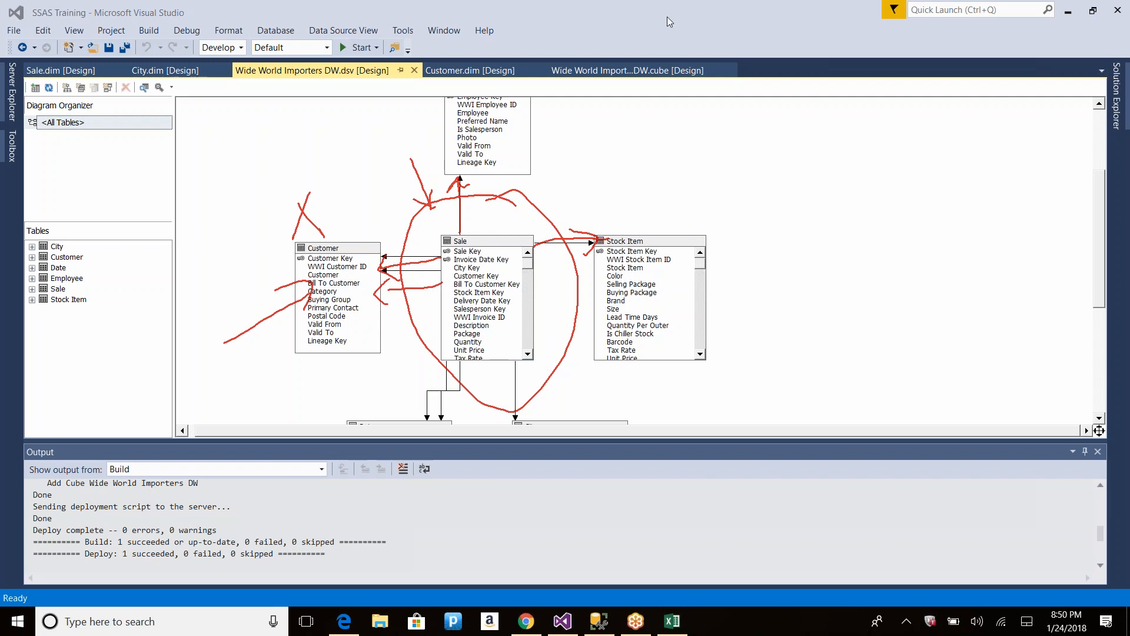
click(1084, 457)
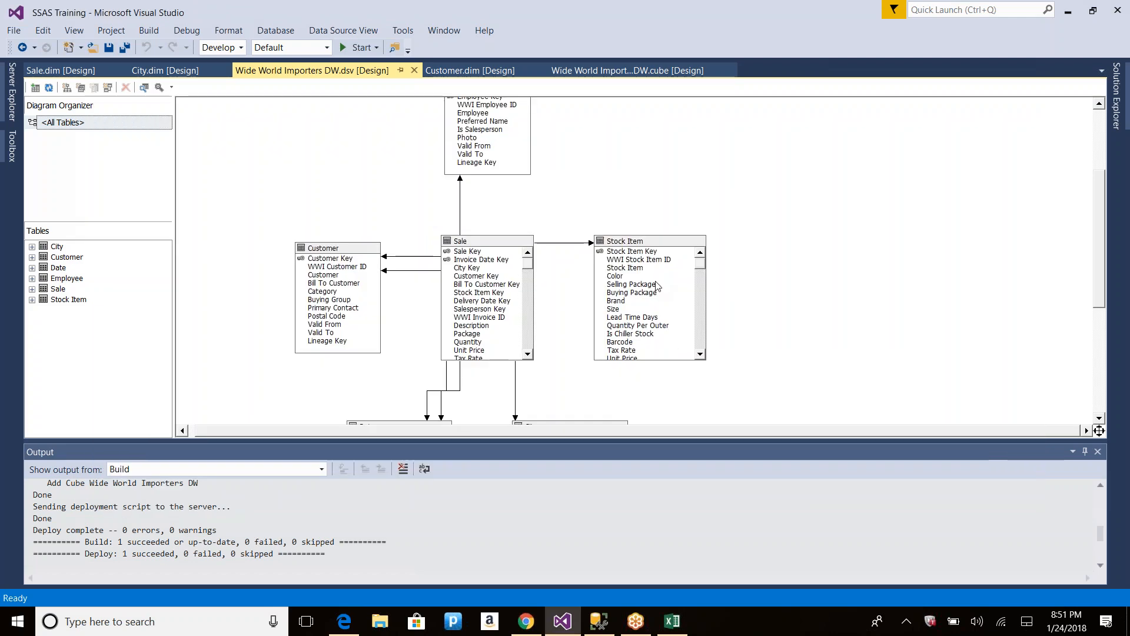
Step: Switch to SQL Server Management Studio, replace the query text with select * from fact.sale, and run it
key(alt+Tab)
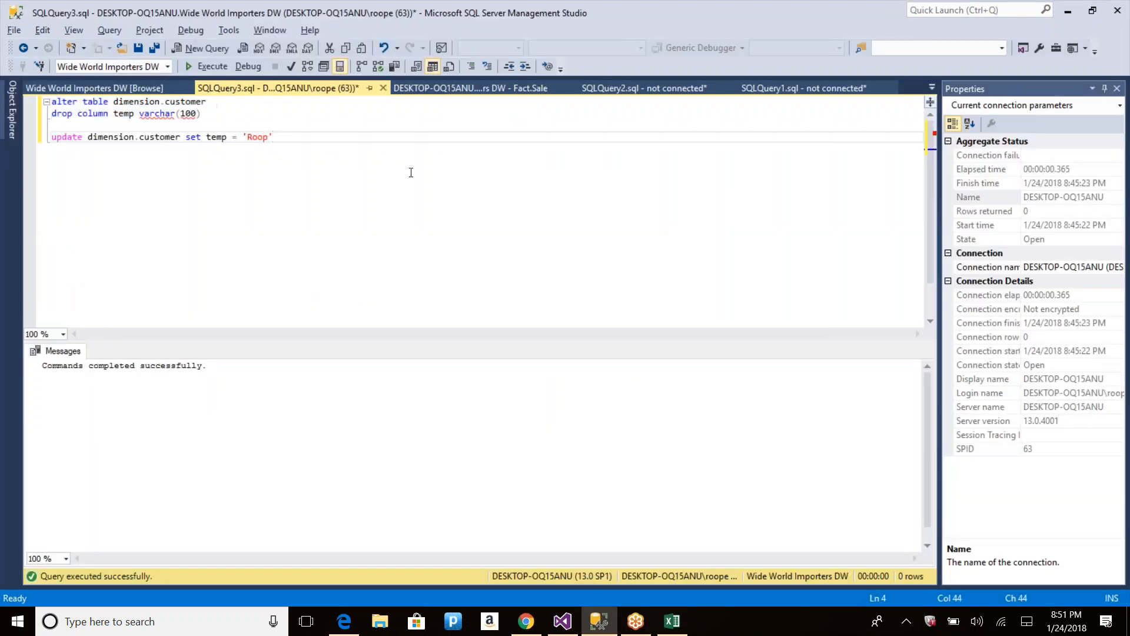
key(ctrl+a)
key(Delete)
text(selec)
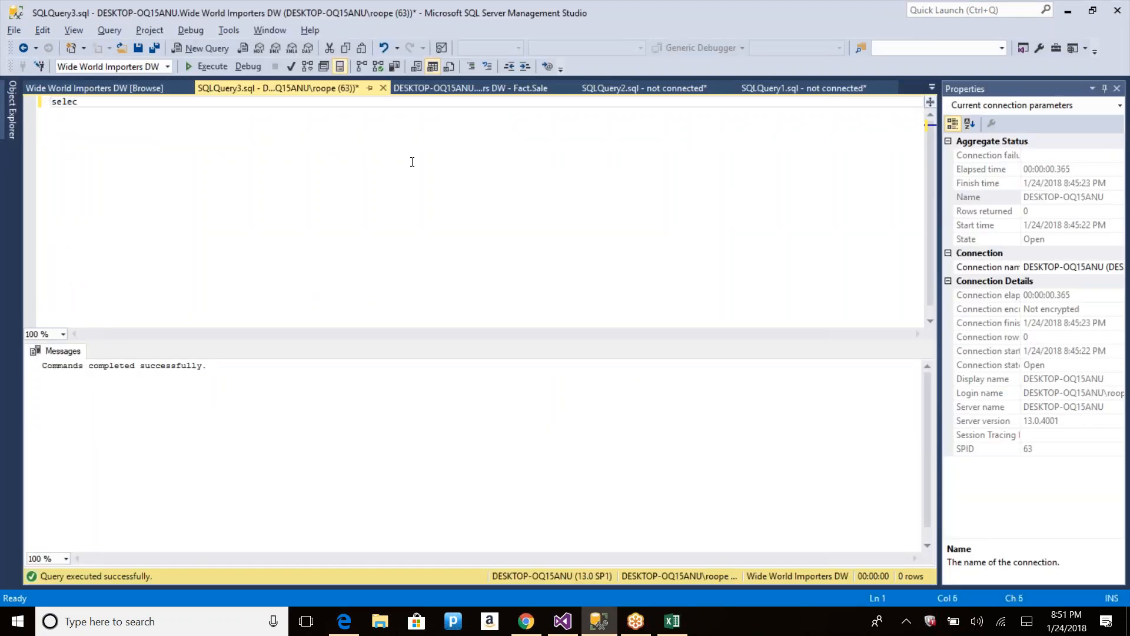
text(t * from fact.sale)
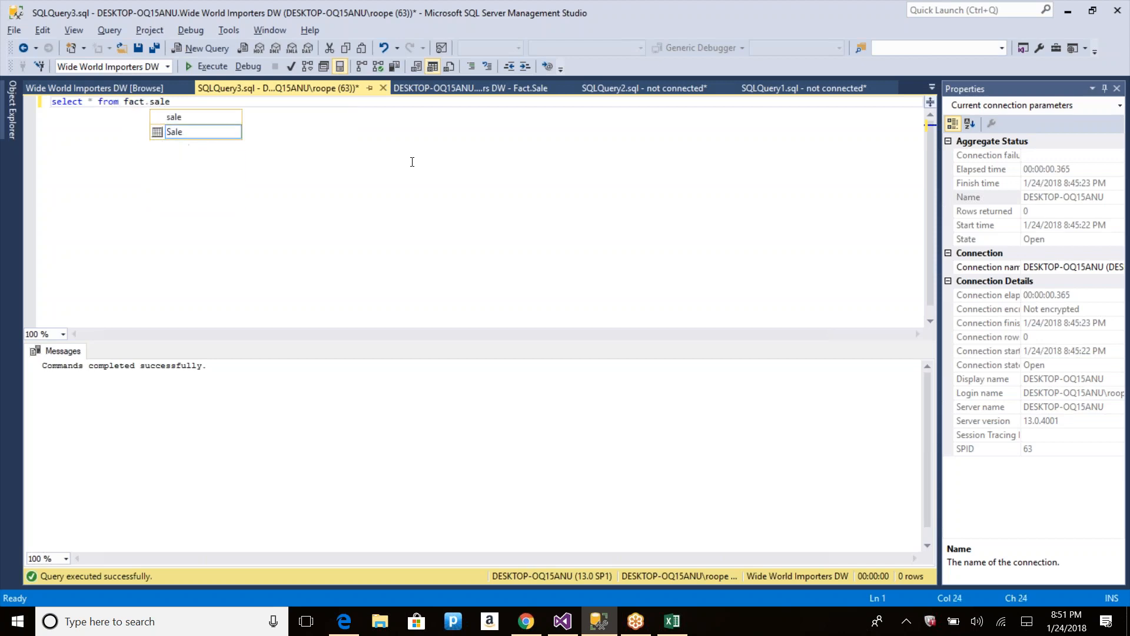
key(F5)
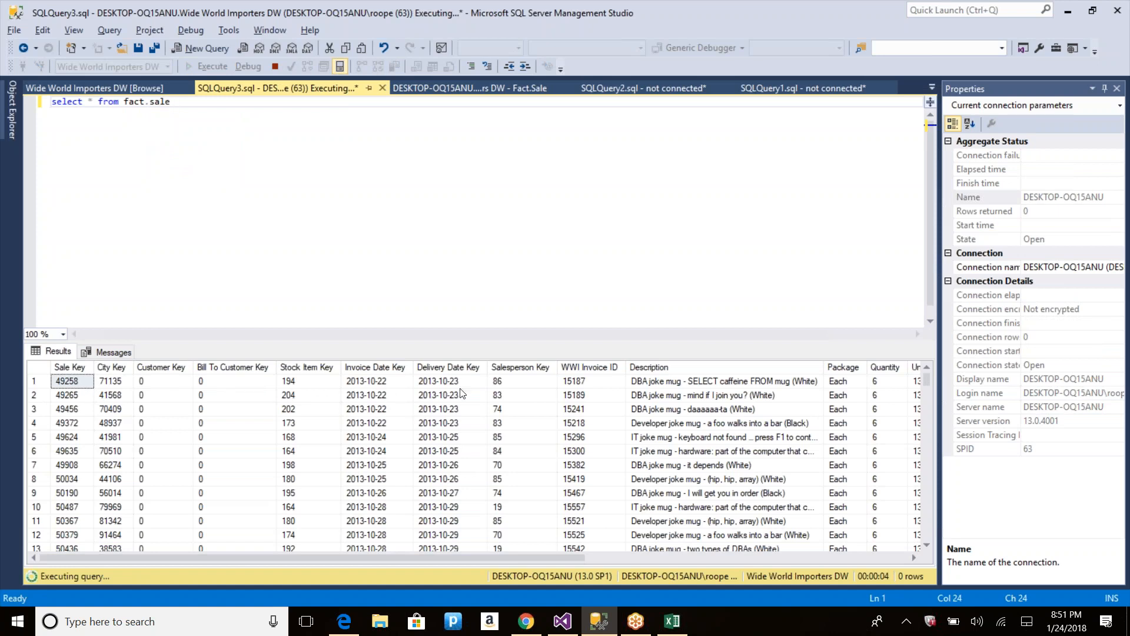
Step: Examine the columns of the fact.sale results through Lineage Key, then return to the Customer Key column
click(583, 398)
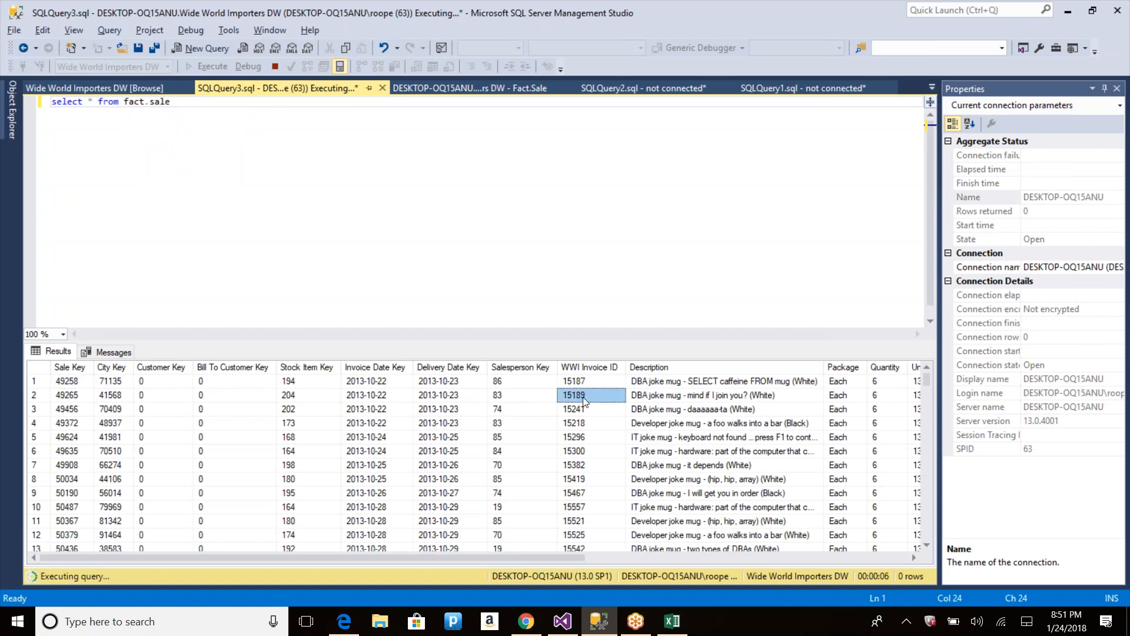
key(Right)
key(Right)
key(Right)
key(Right)
key(Right)
key(Right)
key(Right)
key(Right)
key(Right)
key(Right)
key(Right)
key(Right)
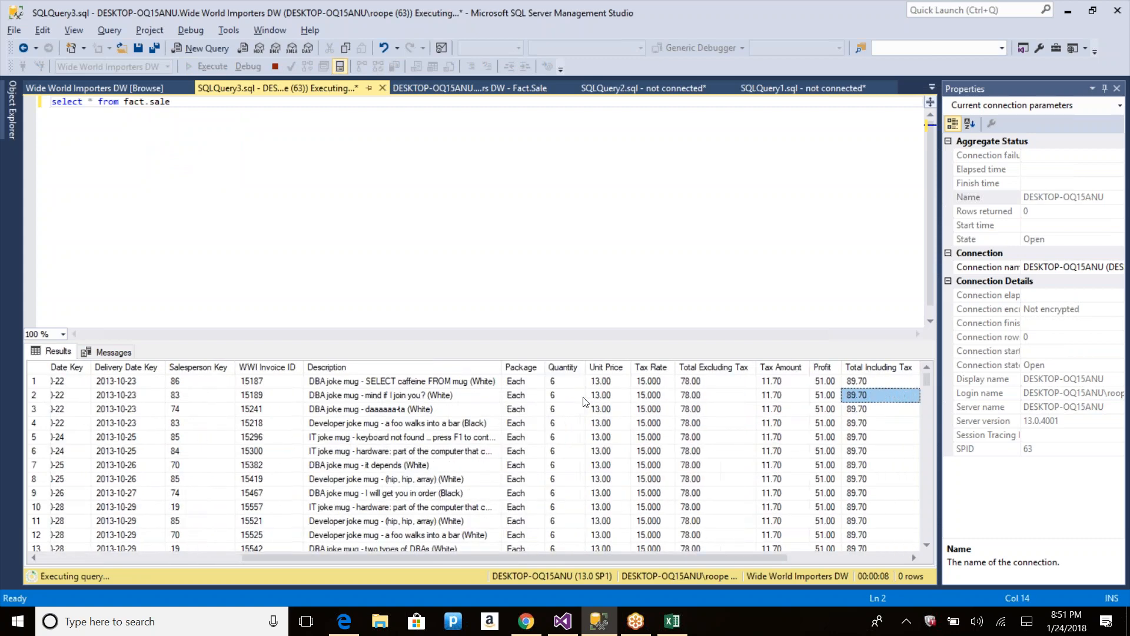
key(Left)
key(Left)
key(Left)
key(Left)
key(Left)
key(Left)
key(Left)
key(Left)
key(Left)
key(Left)
key(Left)
key(Left)
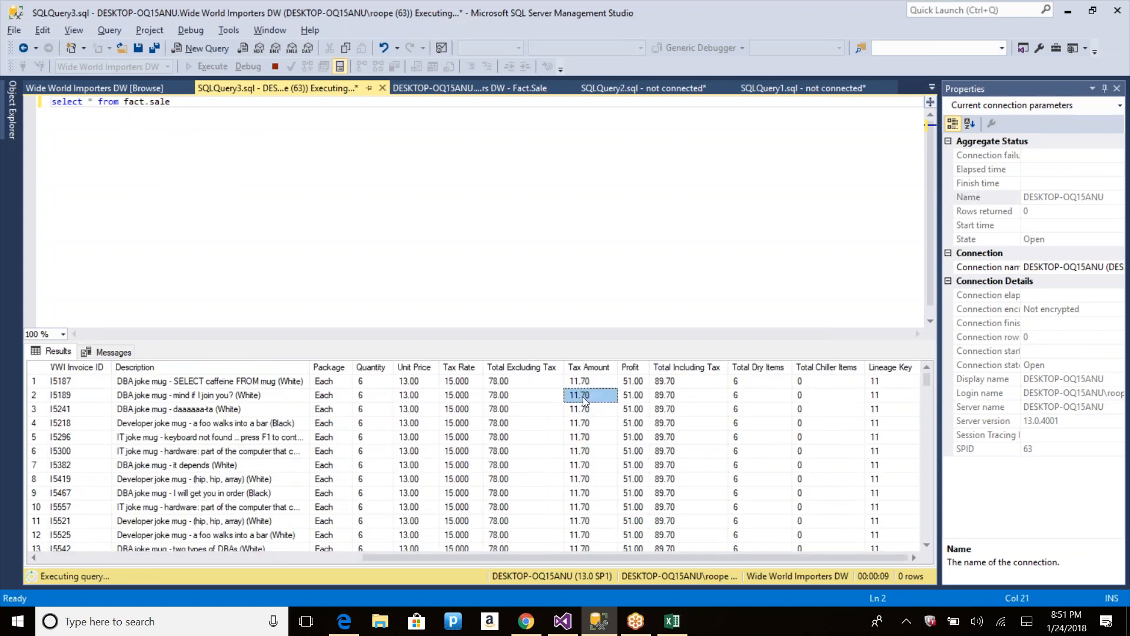
key(Home)
key(Right)
key(Right)
key(Right)
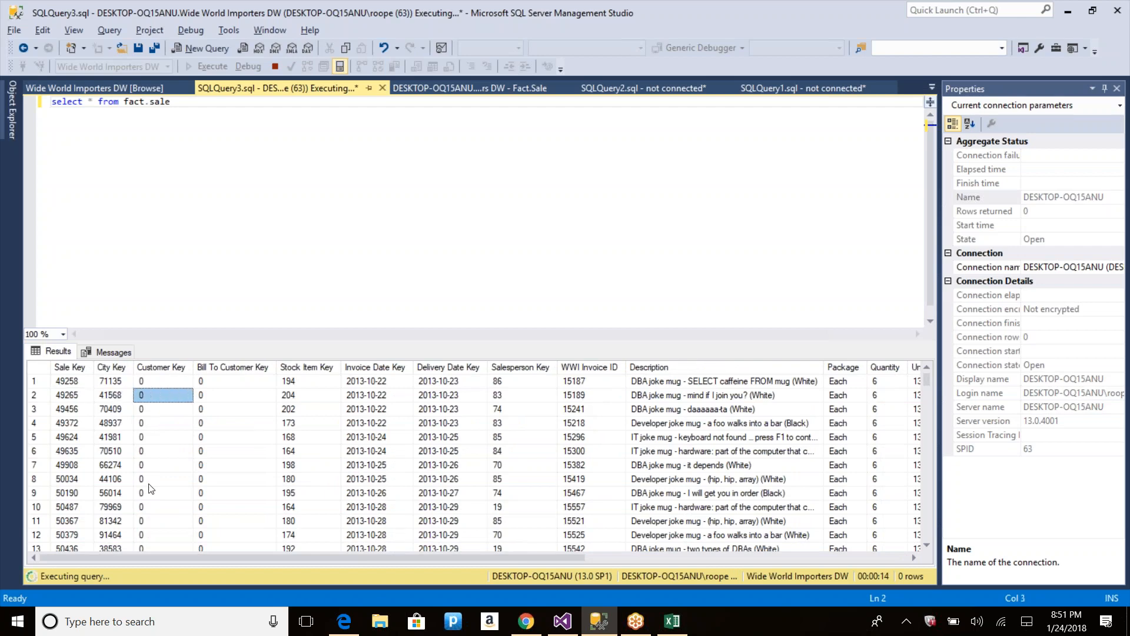
Step: Look down the Customer Key column of the fact.sale results for a customer key that sales rows use
click(150, 451)
scroll(154, 471, down, 7)
scroll(155, 494, down, 15)
click(159, 480)
key(Down)
key(Down)
key(Down)
key(Down)
key(Down)
key(Down)
key(Down)
key(Down)
key(Down)
key(Down)
key(Down)
key(Down)
key(Down)
key(Down)
key(Down)
key(Down)
key(Down)
key(Down)
key(Down)
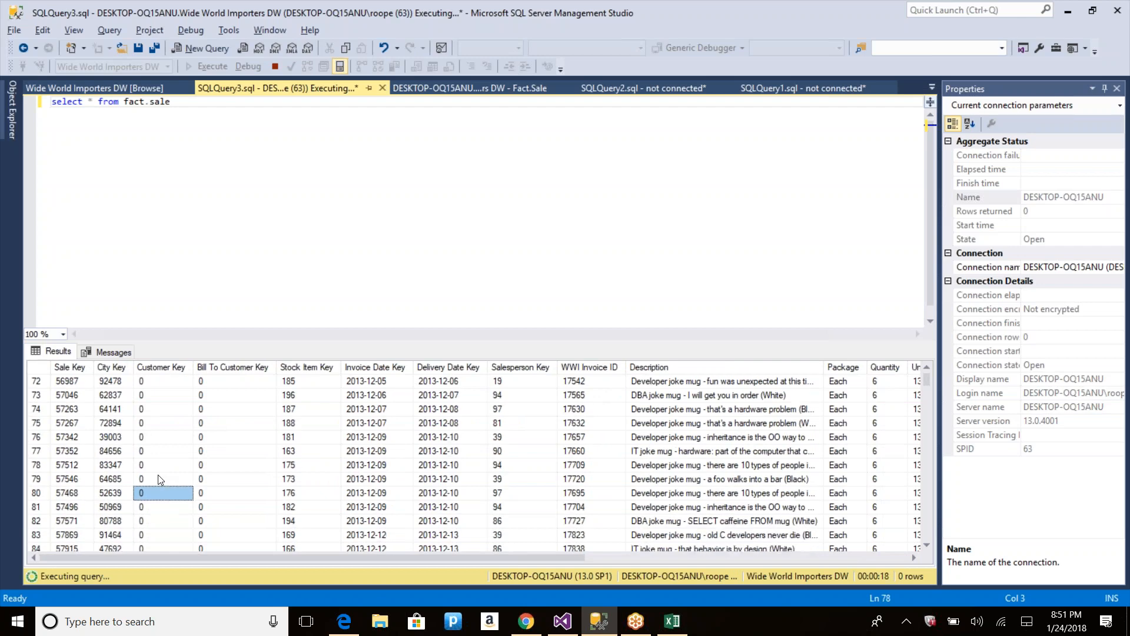
key(Down)
key(Down)
key(Down)
key(Down)
key(Down)
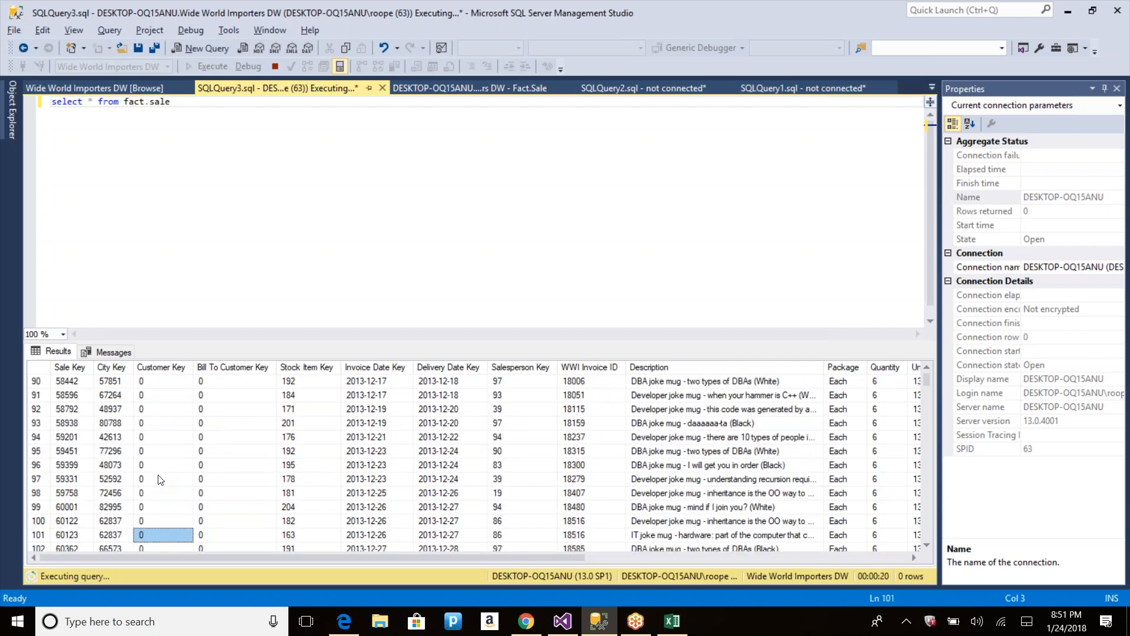
key(End)
key(Right)
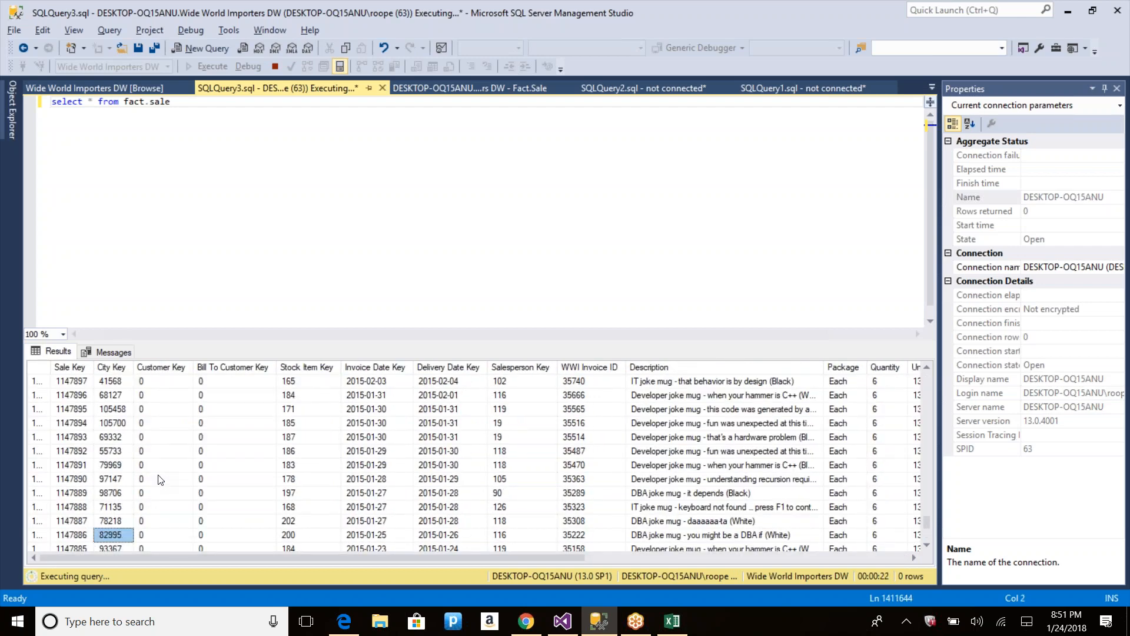
click(201, 510)
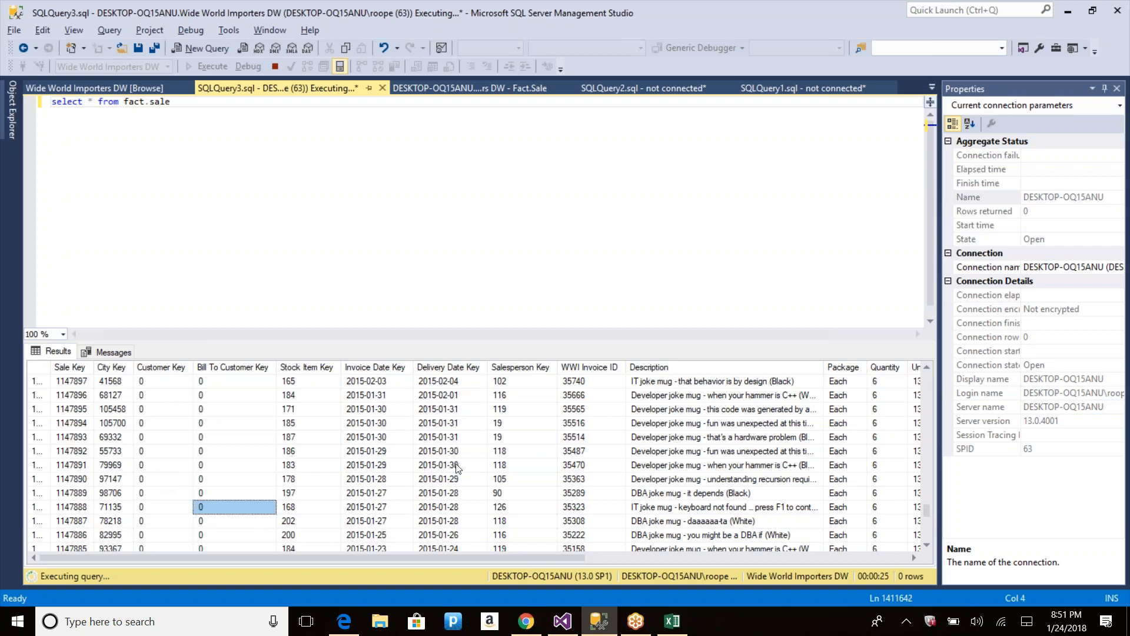
click(1077, 67)
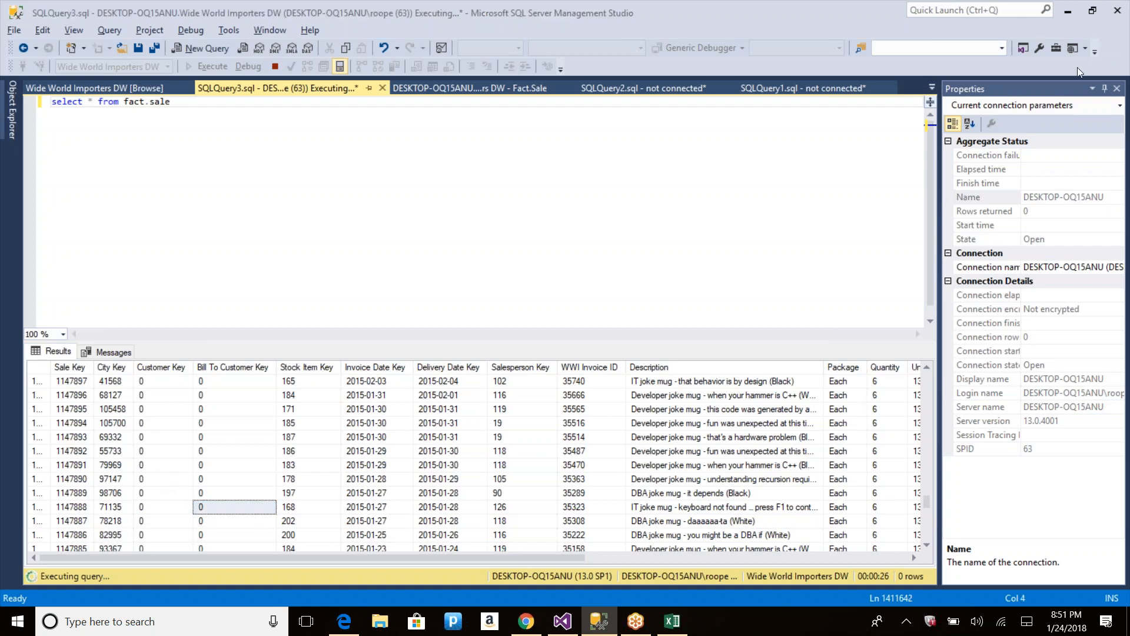
drag(925, 501, 934, 524)
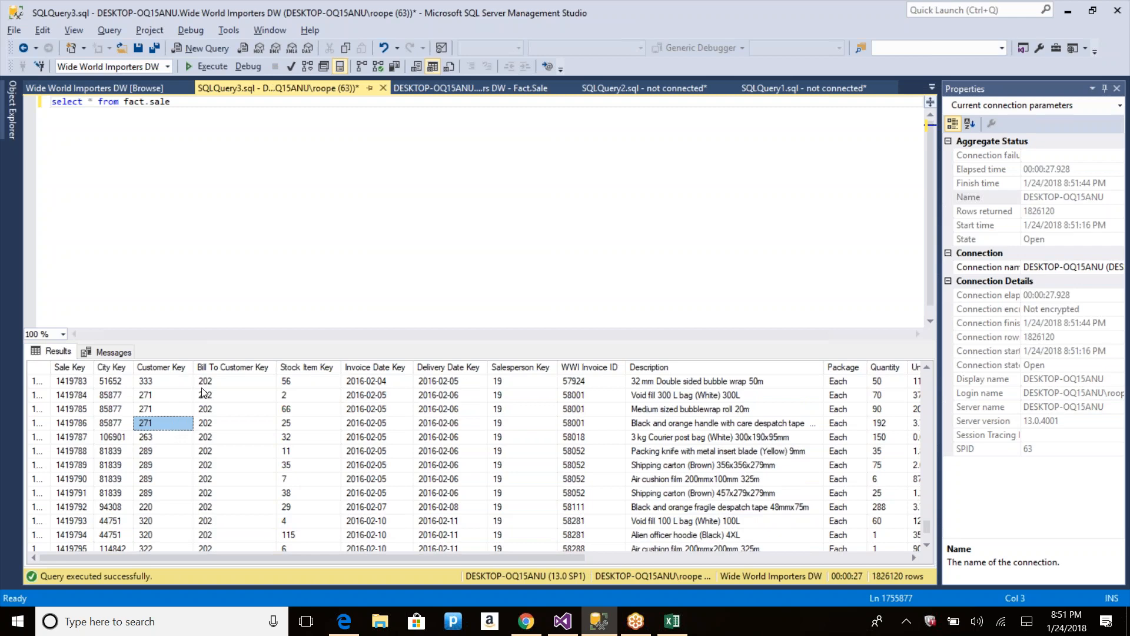
click(308, 227)
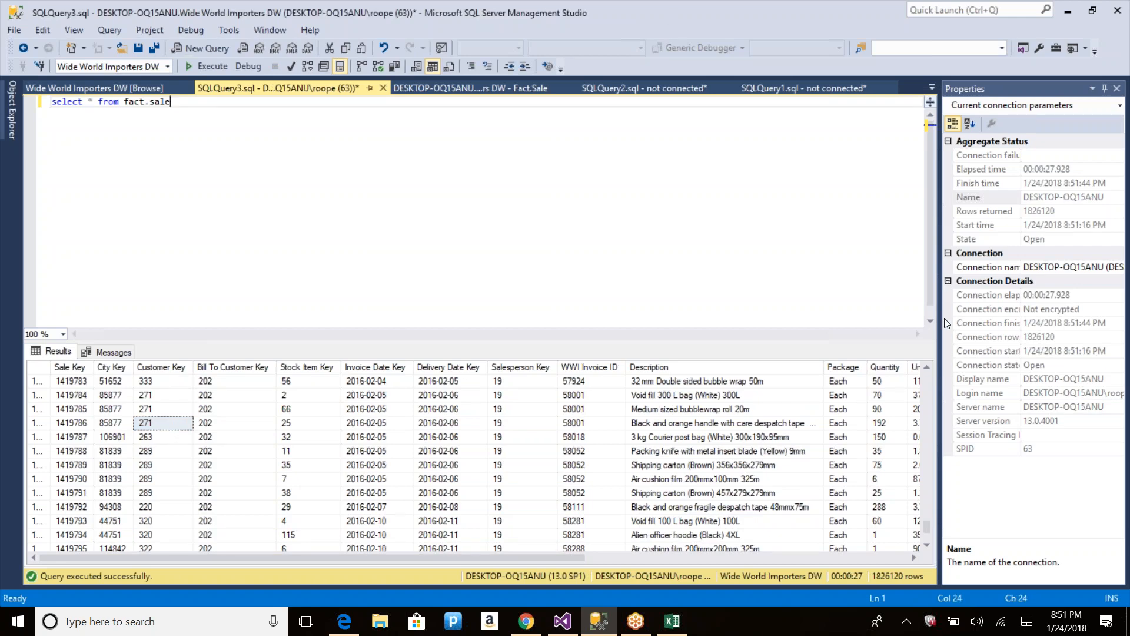
Step: Return to the data source view in Visual Studio and start replacing the Customer table with a new named query
key(alt+Tab)
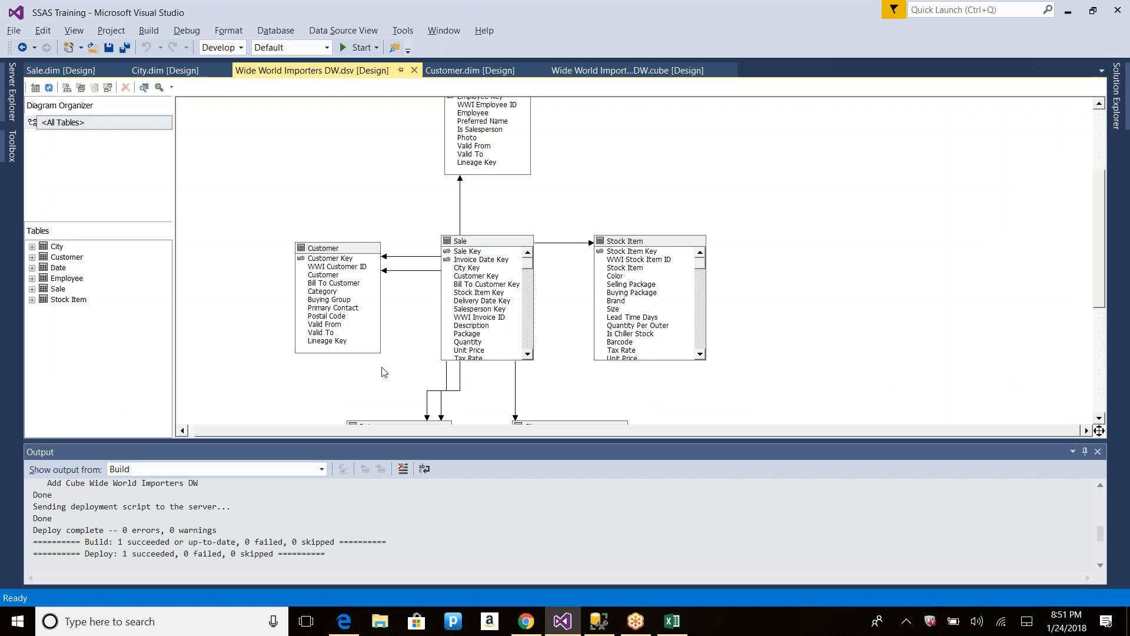
key(alt+Tab)
drag(215, 105, 33, 102)
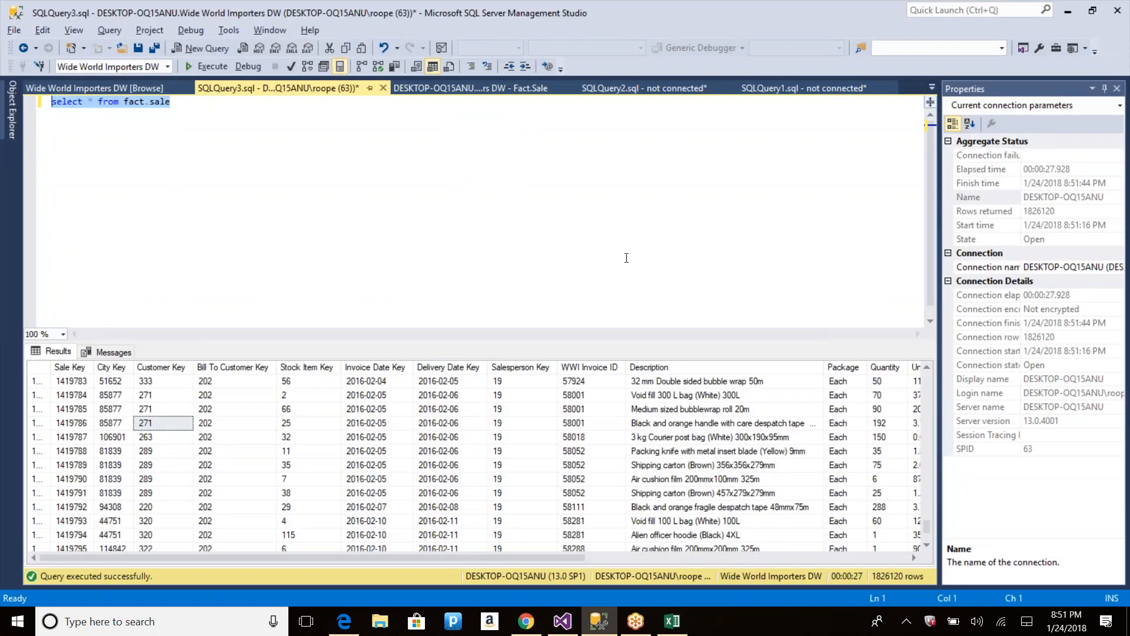
key(alt+Tab)
right_click(328, 250)
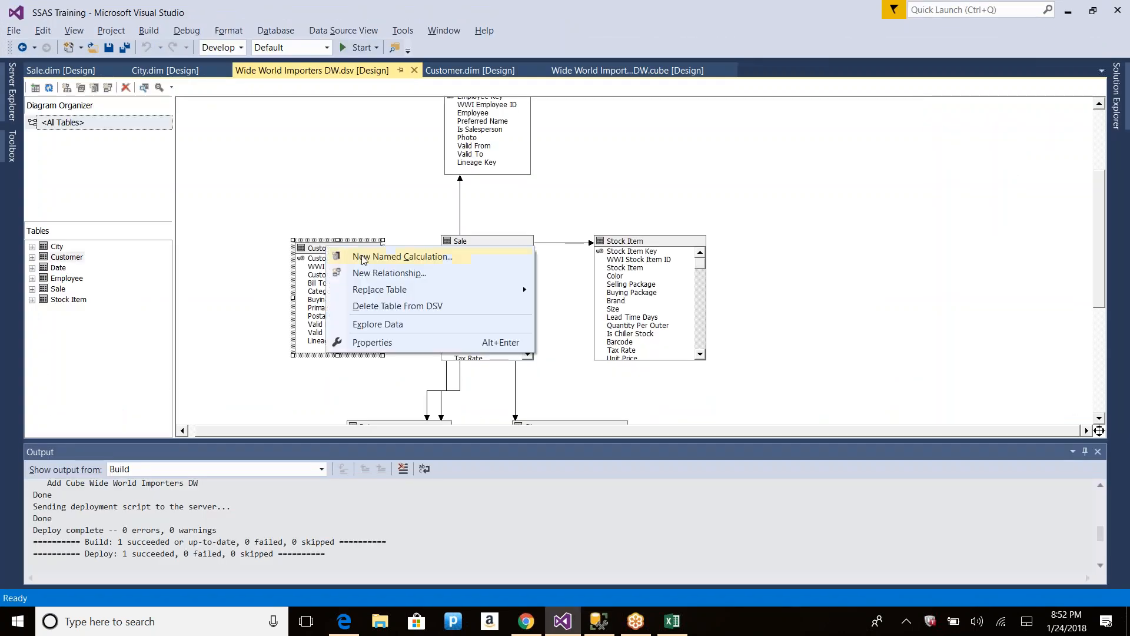
mouse_move(471, 288)
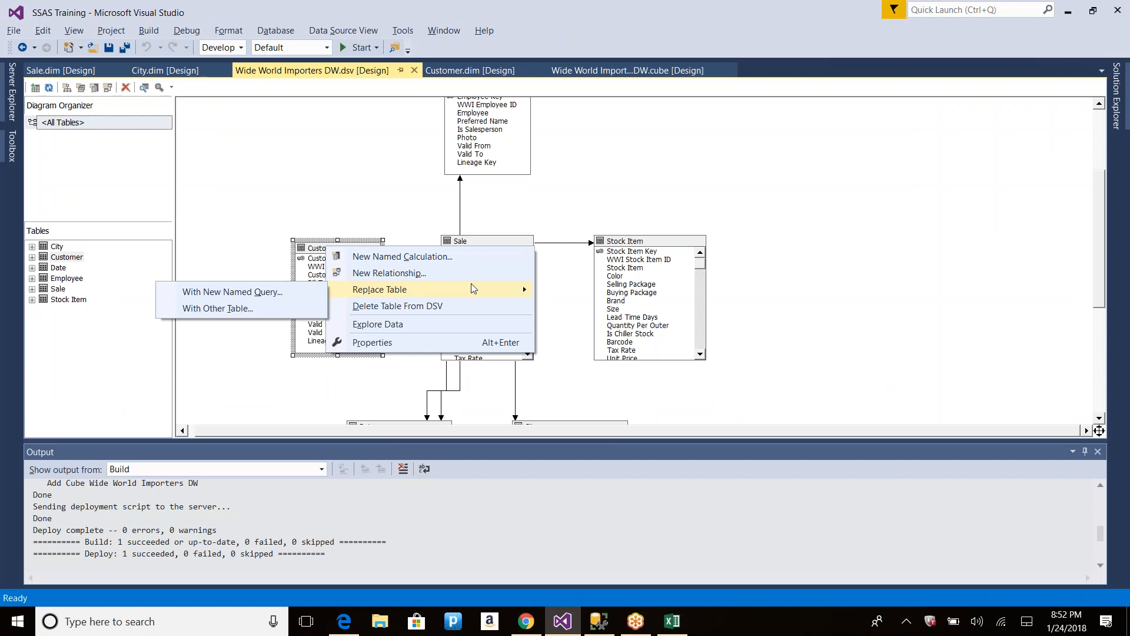
click(280, 292)
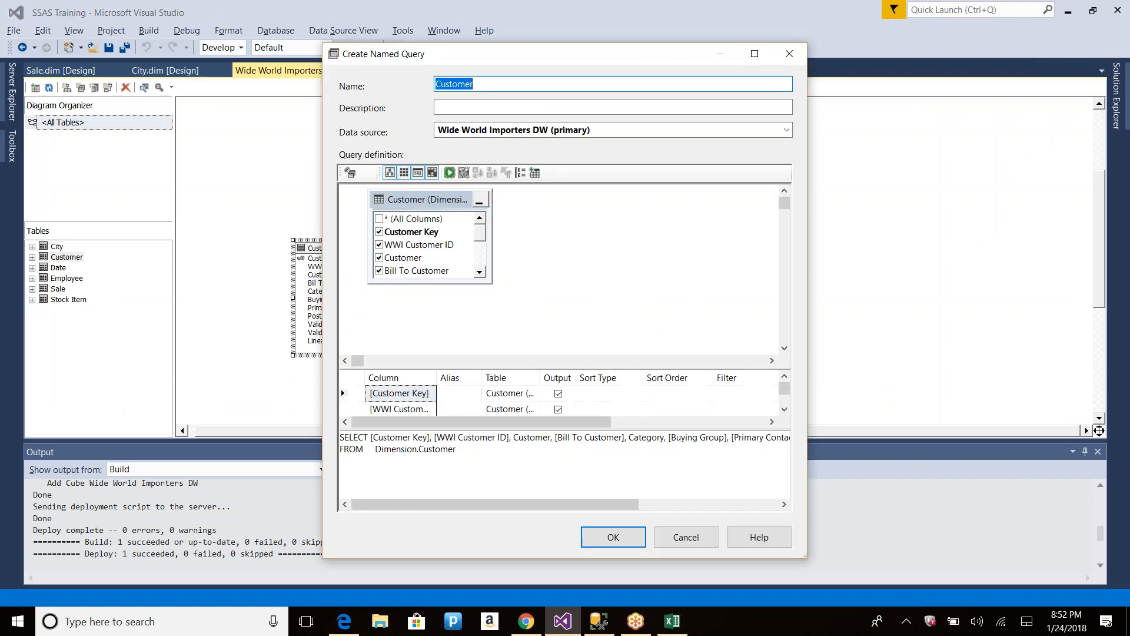
Step: Restrict the Customer named query with WHERE [Customer Key] <> 271, run it, and inspect the returned rows
click(467, 453)
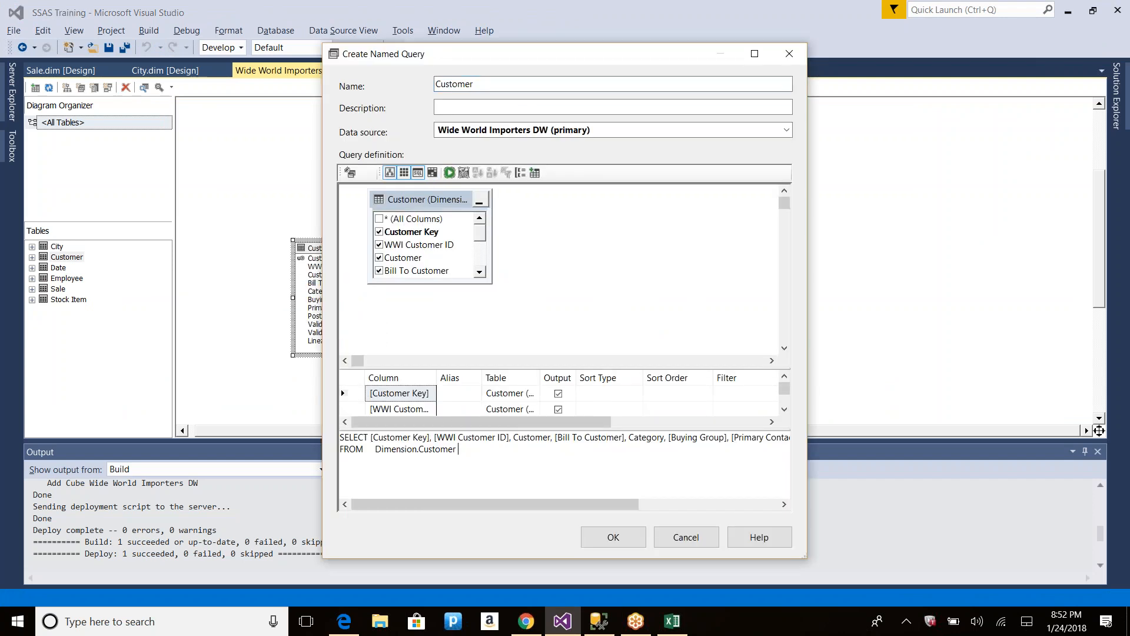
text(WHERE)
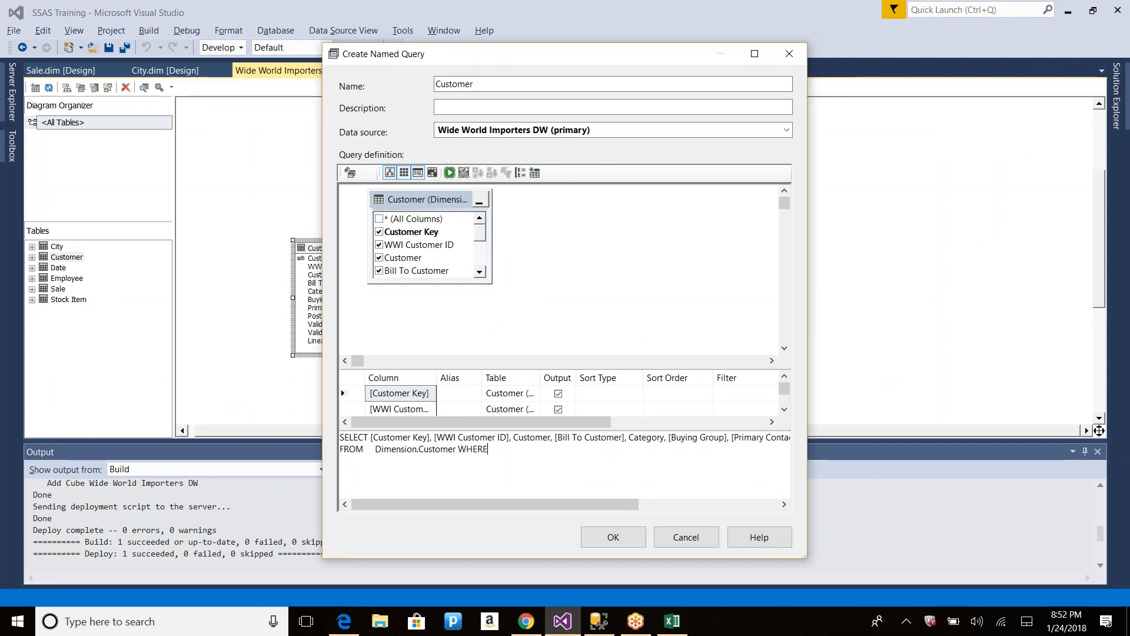
text( Customer Key)
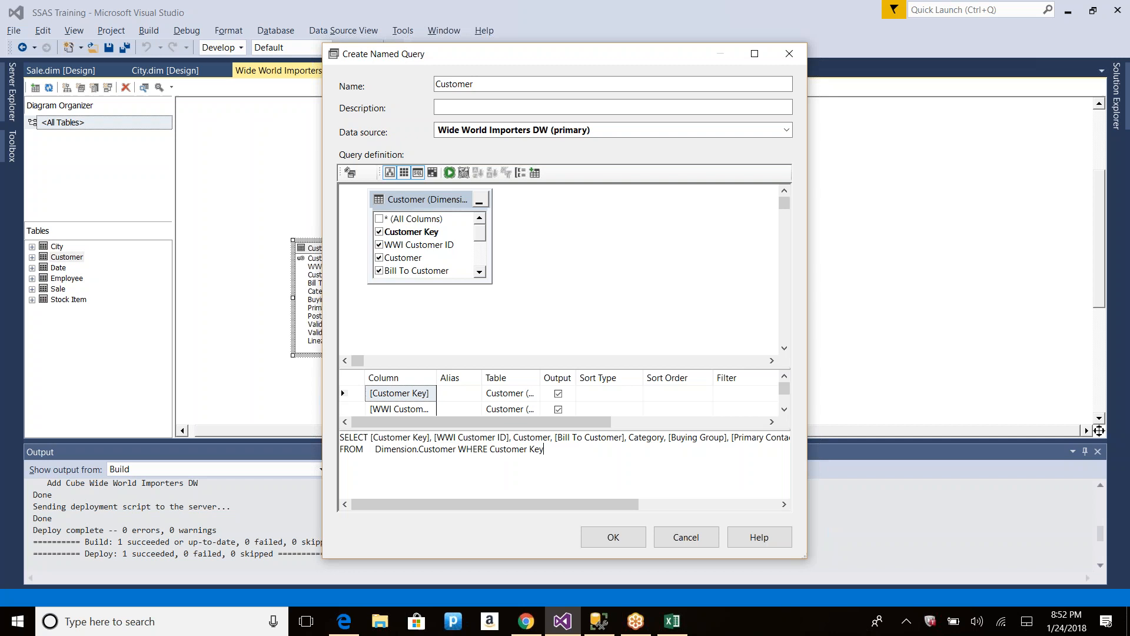
text([)
key(End)
text(<> 271)
click(448, 172)
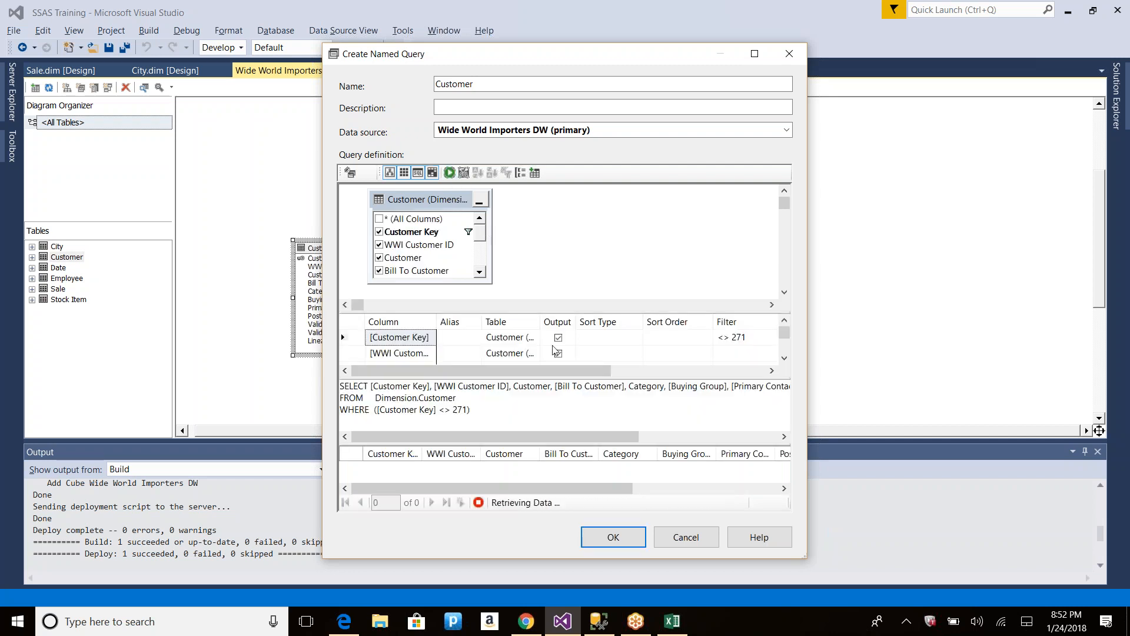
double_click(463, 410)
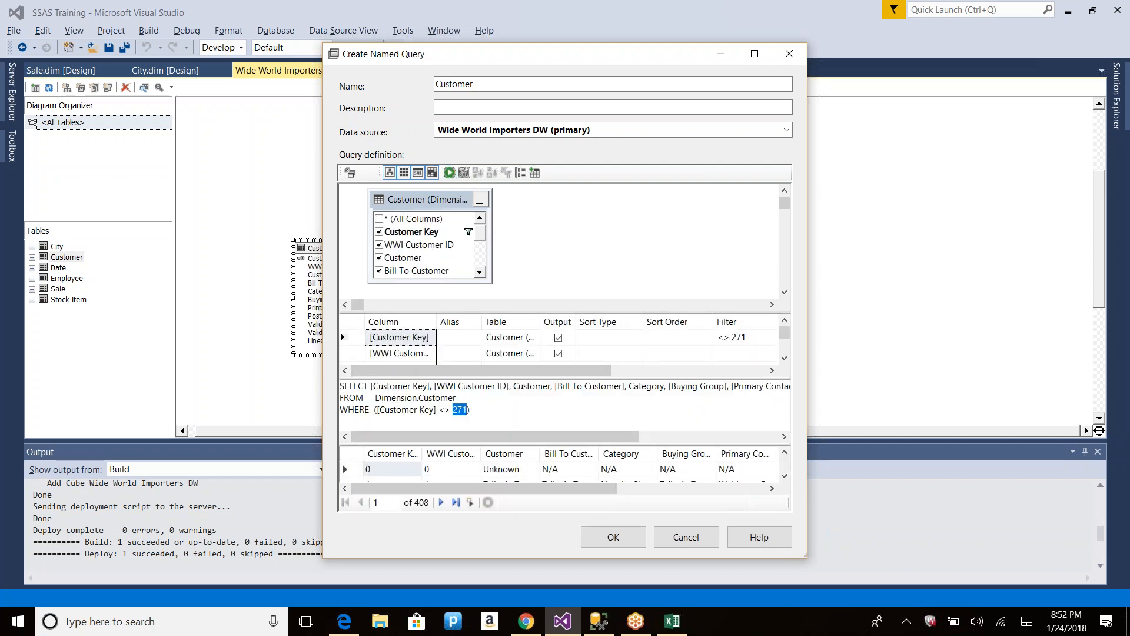
click(786, 459)
click(469, 468)
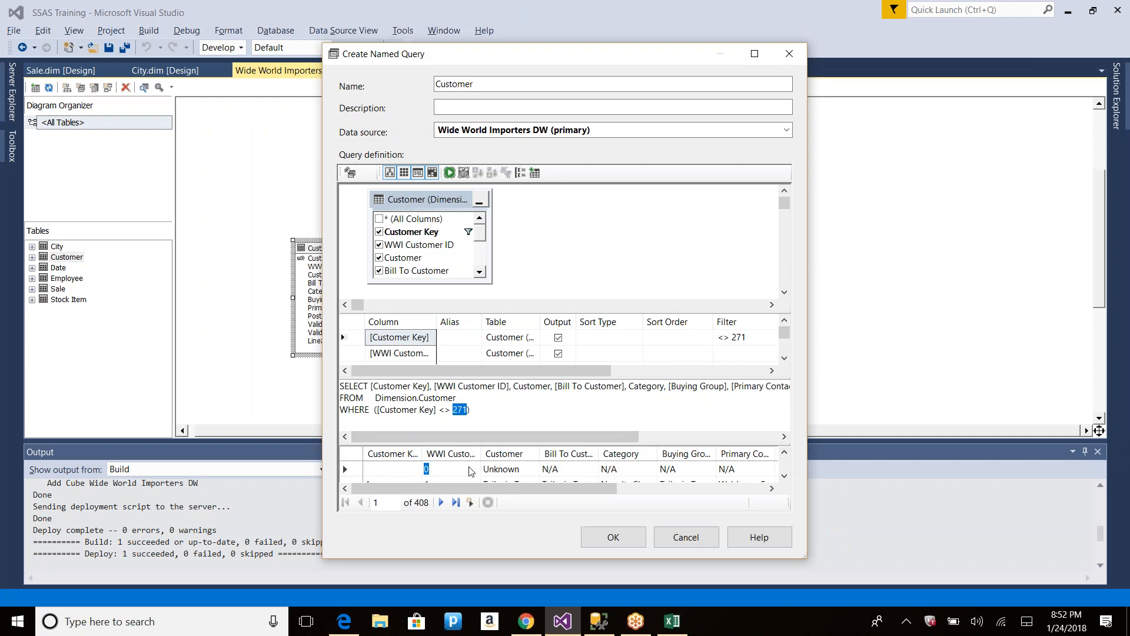
Step: Check the named query's returned rows around customer key 271 and accept the query as the Customer table's replacement
key(End)
key(ctrl+End)
key(Up)
key(Up)
key(Up)
key(Up)
key(Up)
key(Up)
key(Up)
key(Up)
key(Up)
key(Up)
key(Up)
key(Up)
key(Up)
key(Up)
key(Up)
key(Up)
key(Up)
key(Up)
key(Up)
key(Up)
key(Up)
key(Up)
key(Up)
key(Up)
key(Up)
key(Up)
key(Up)
key(Up)
key(Up)
key(Up)
key(Up)
key(Up)
key(Up)
key(Up)
key(Up)
key(Up)
key(Up)
key(Up)
key(Up)
key(Up)
key(Up)
key(Up)
key(Up)
key(Up)
key(Up)
key(Up)
key(Up)
key(Up)
key(Up)
key(Up)
key(Up)
key(Up)
key(Up)
key(Up)
key(Up)
key(Up)
key(Up)
key(Up)
key(Up)
key(Up)
key(Up)
key(Up)
key(Up)
key(Up)
key(Up)
key(Up)
key(Up)
key(Up)
key(Up)
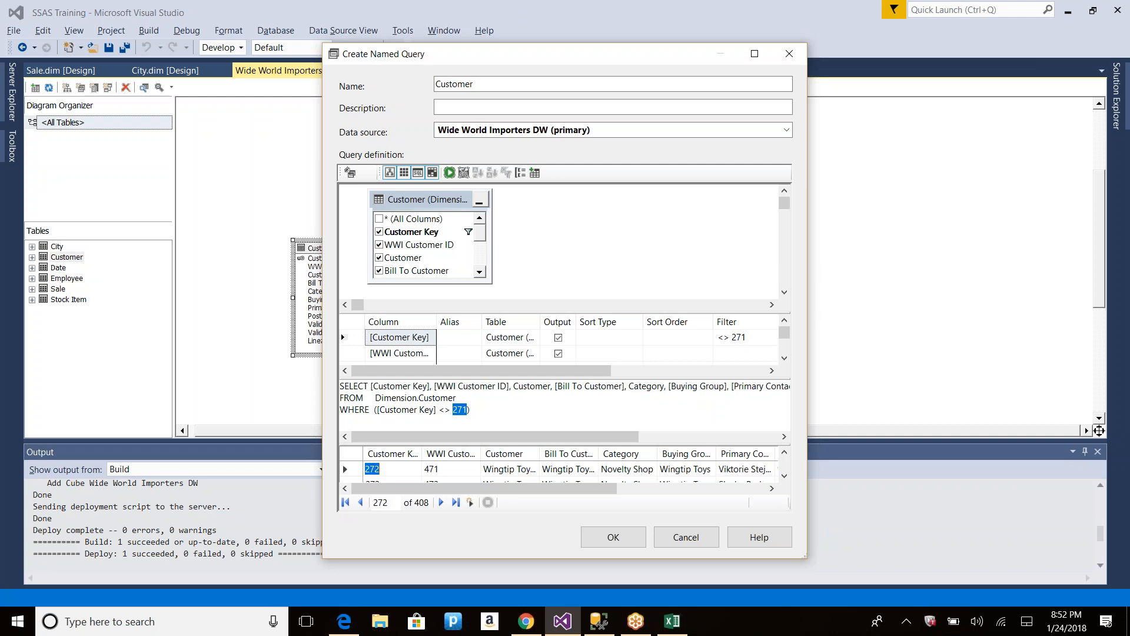
key(Down)
click(623, 538)
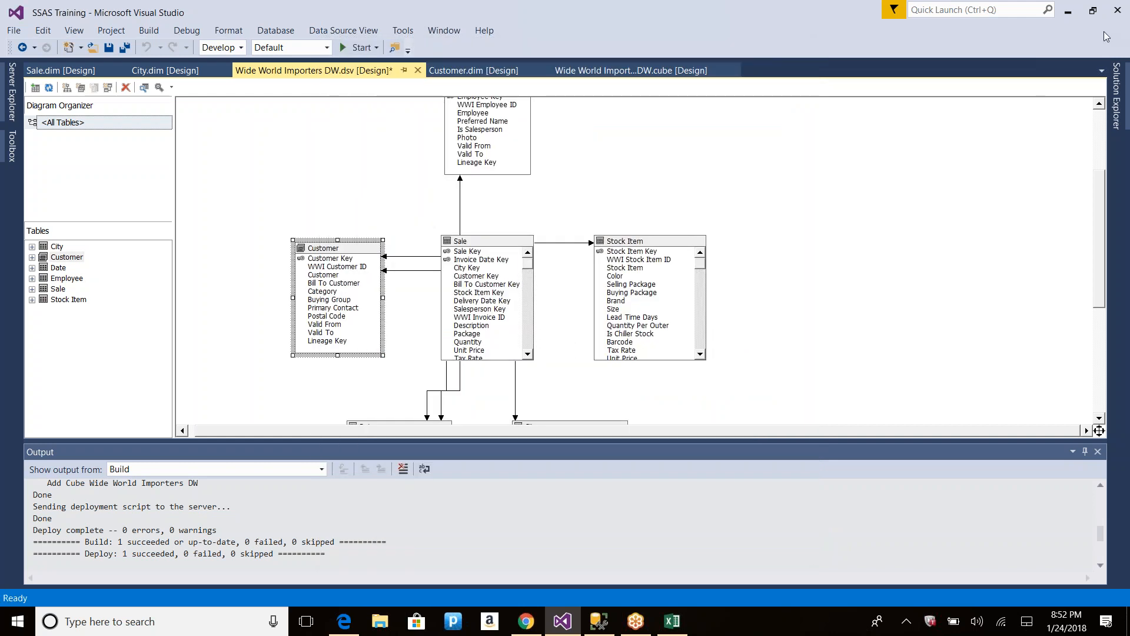
Step: Build and deploy the SSAS Training project, overwriting the Wide World Importers database, and run a Process Full on it
click(1116, 96)
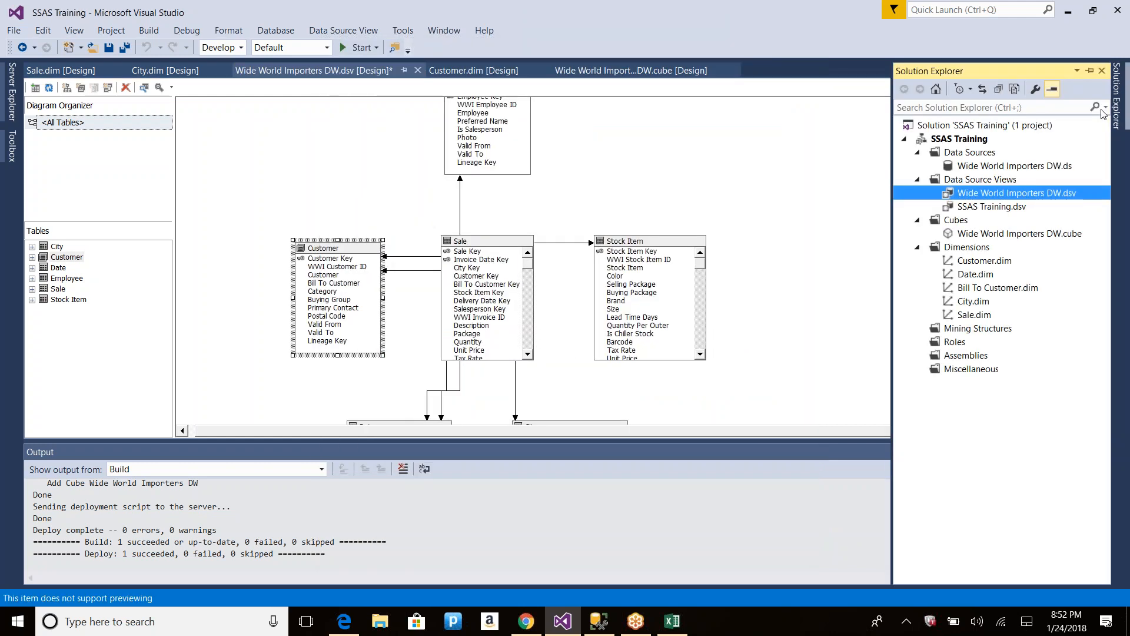
right_click(960, 141)
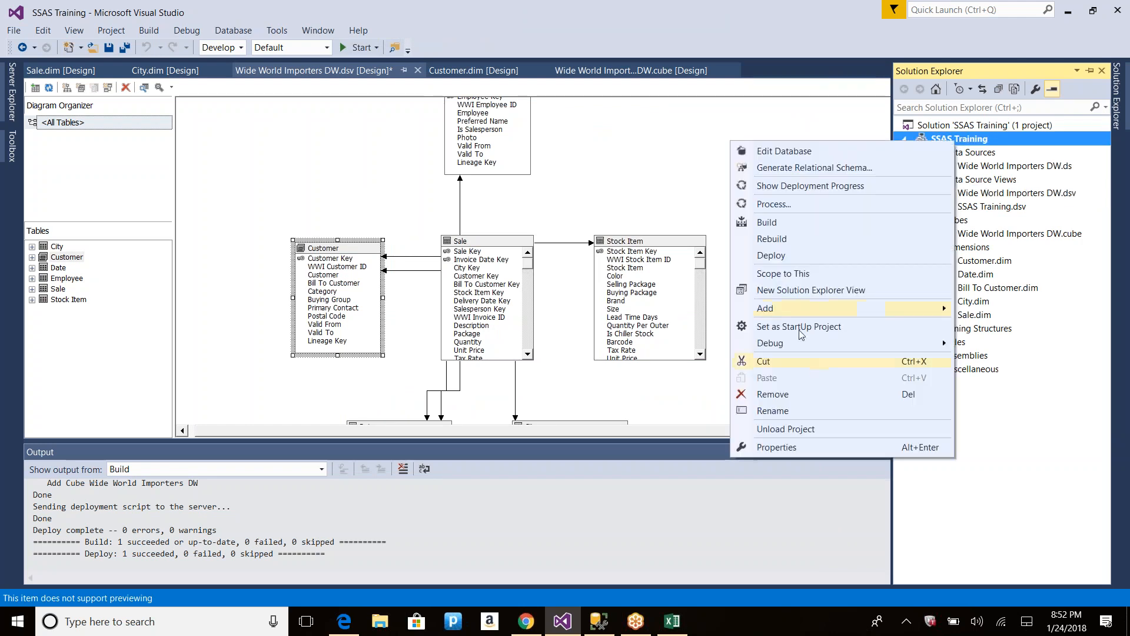
click(783, 204)
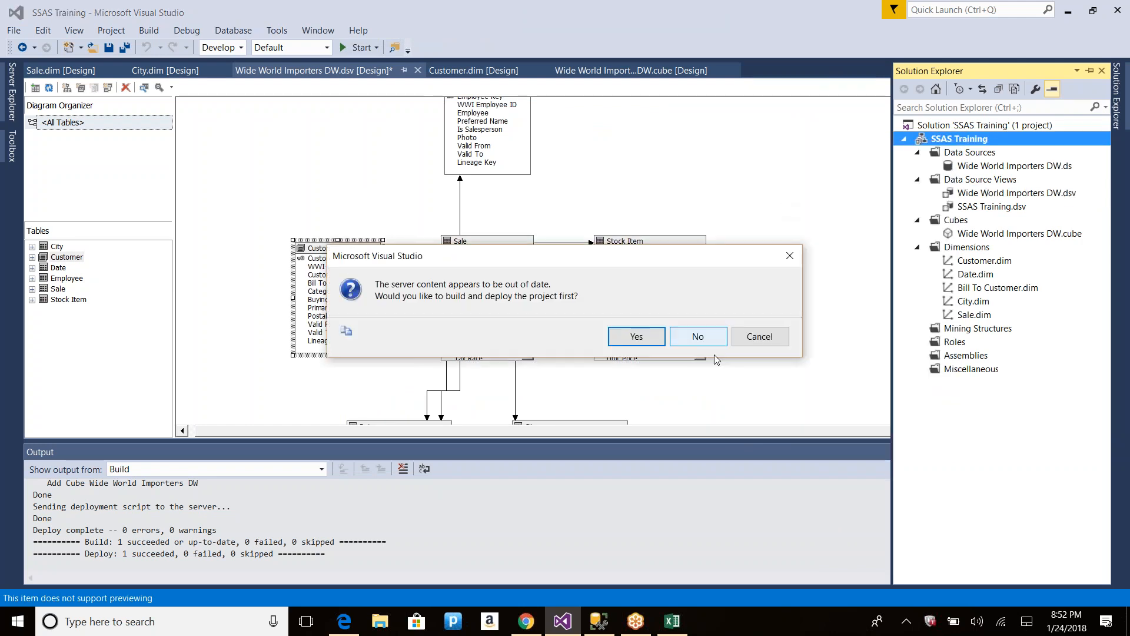
click(647, 335)
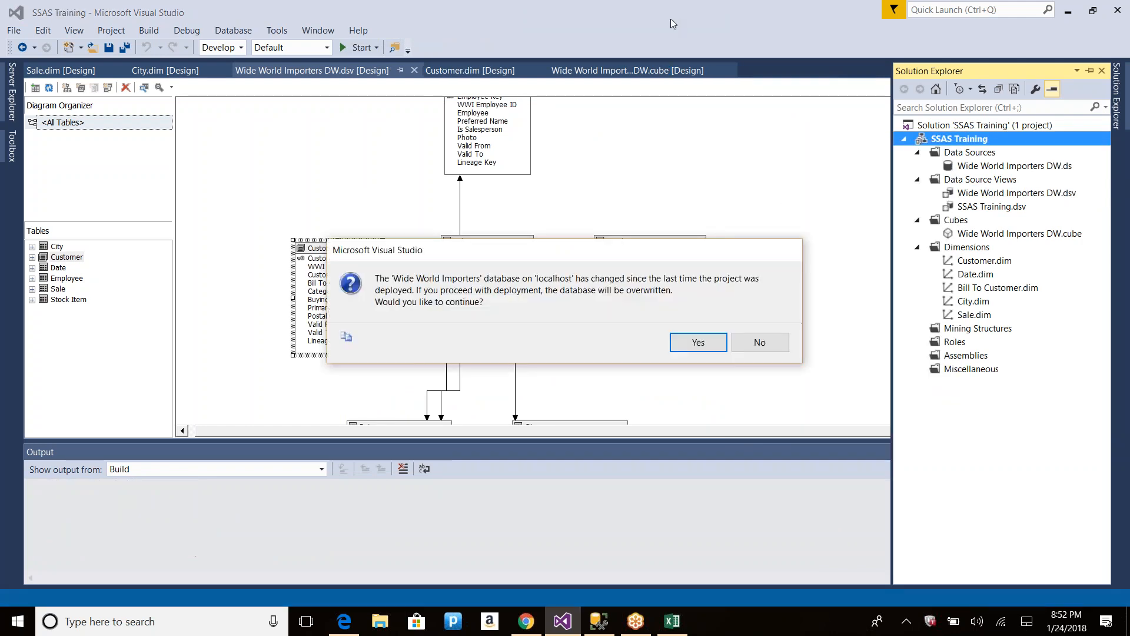
click(686, 343)
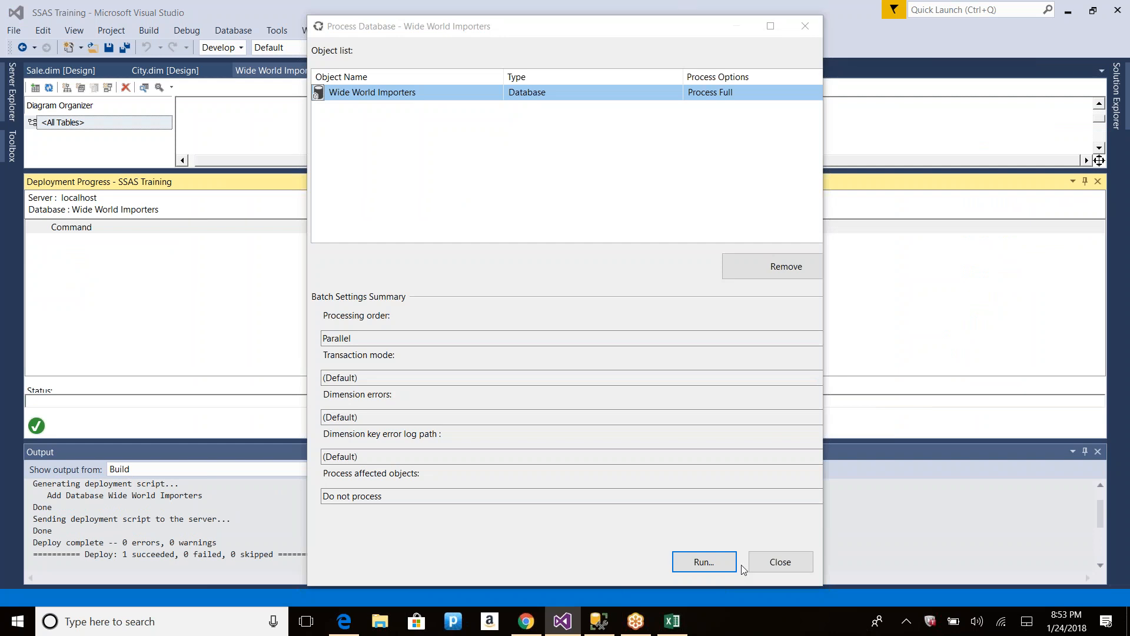
click(714, 563)
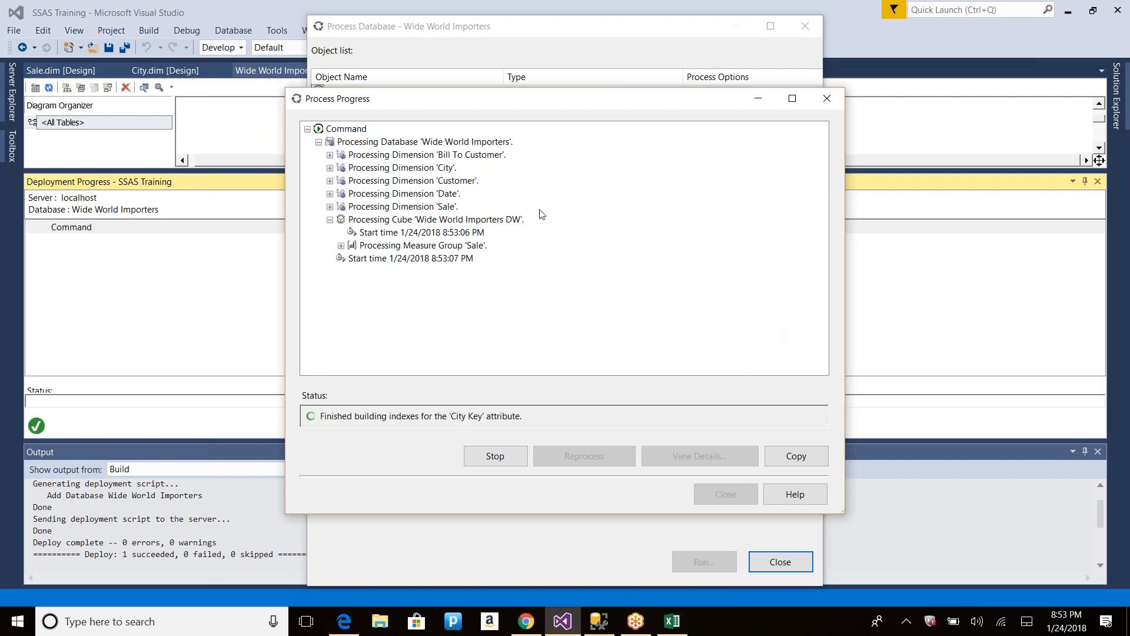
Step: Expand the Sale measure group in the enlarged processing progress and examine the errors and attribute key warnings from the response
click(341, 246)
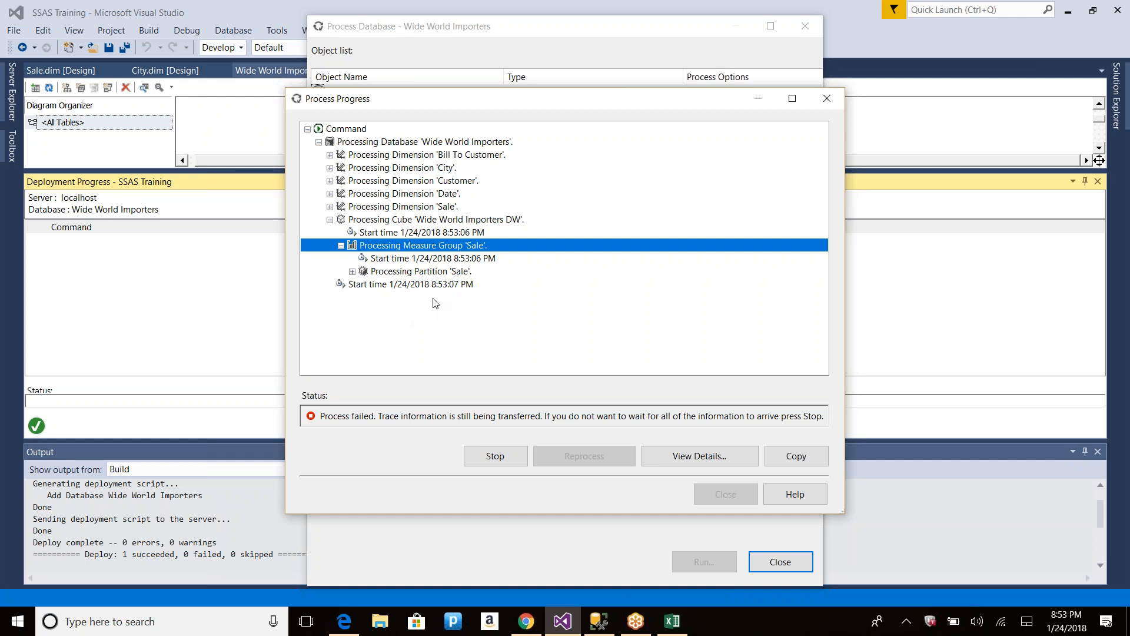
click(792, 99)
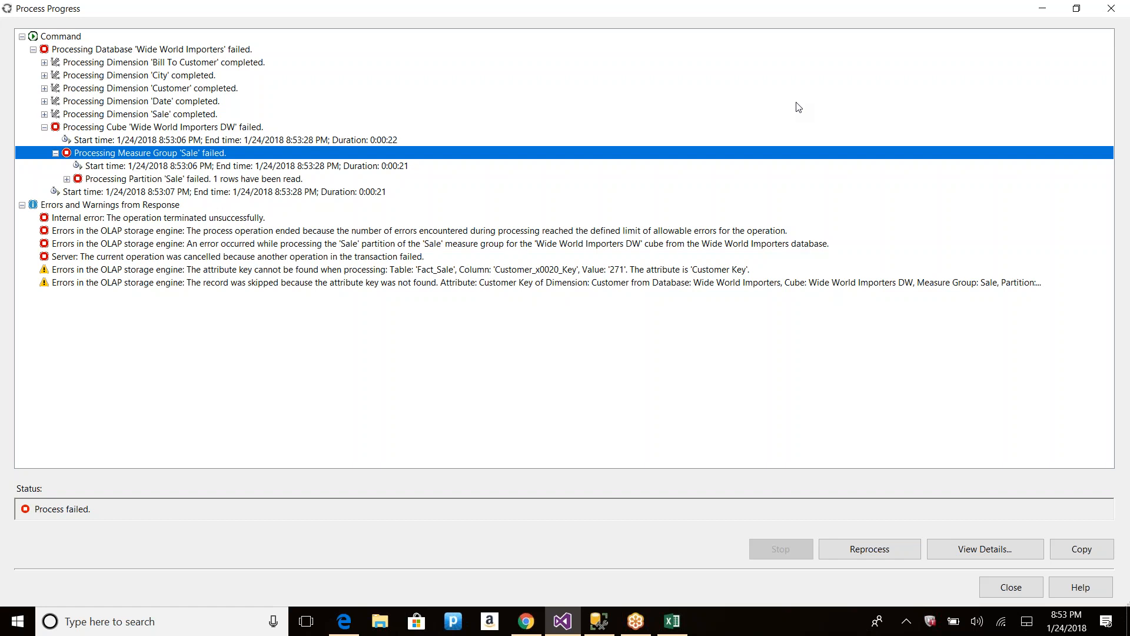
click(287, 269)
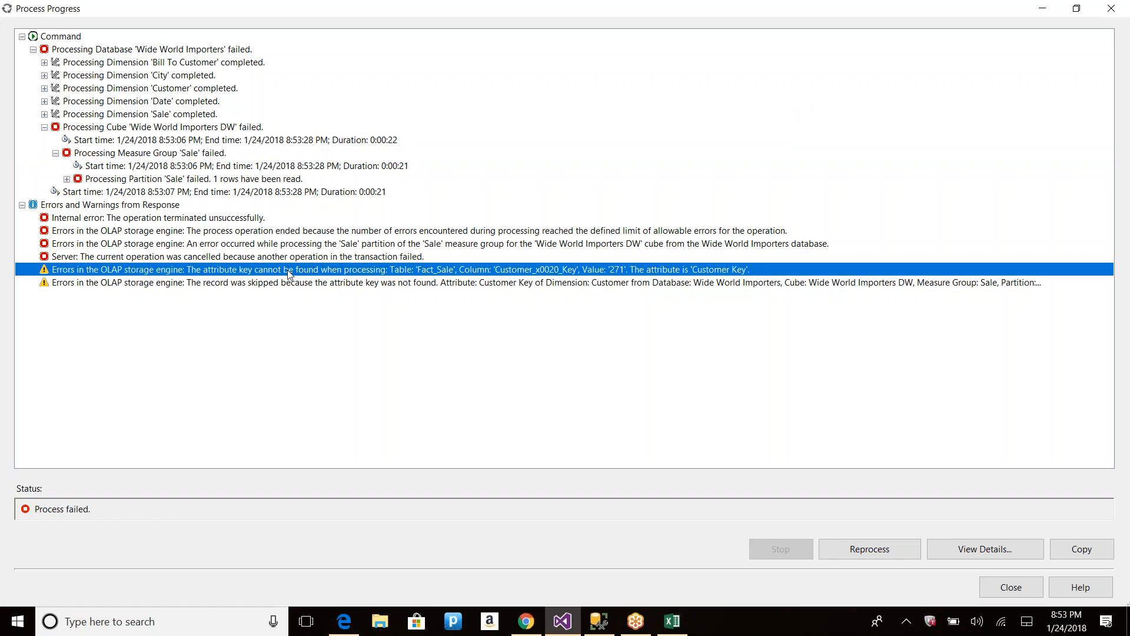
key(Down)
click(288, 270)
click(266, 283)
click(270, 272)
click(261, 283)
click(268, 271)
click(268, 283)
click(269, 272)
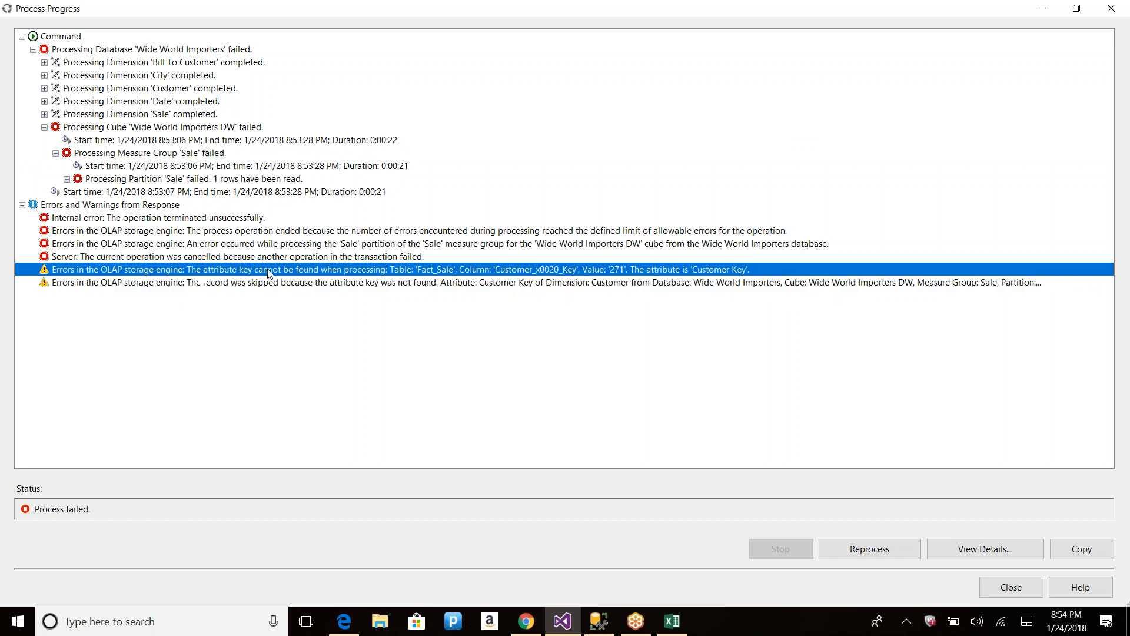
click(245, 232)
click(238, 257)
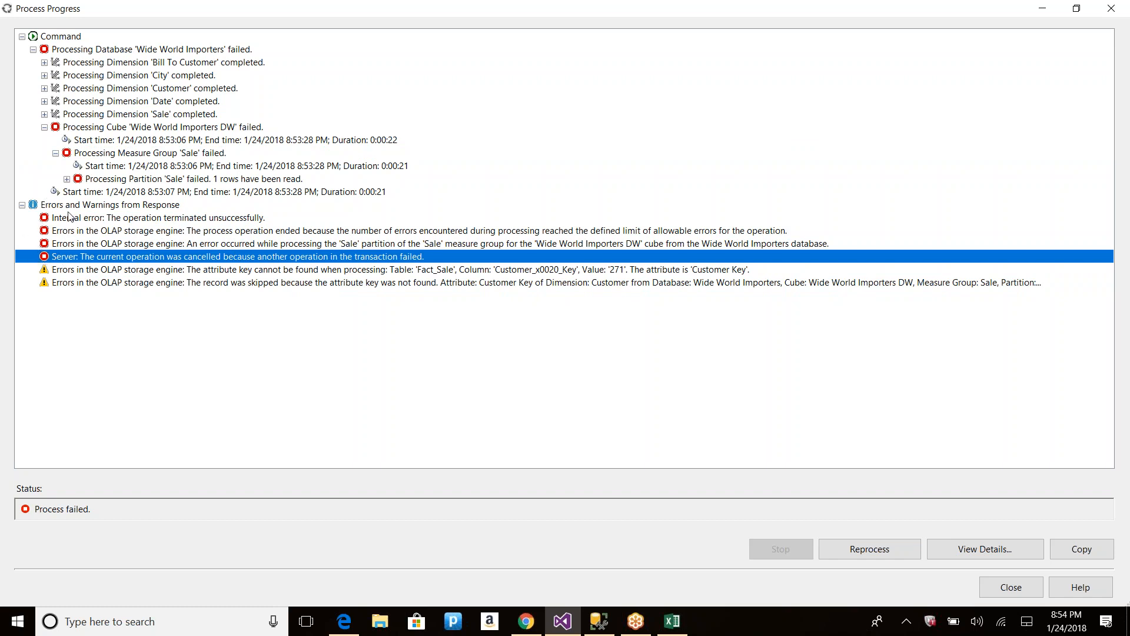
click(200, 219)
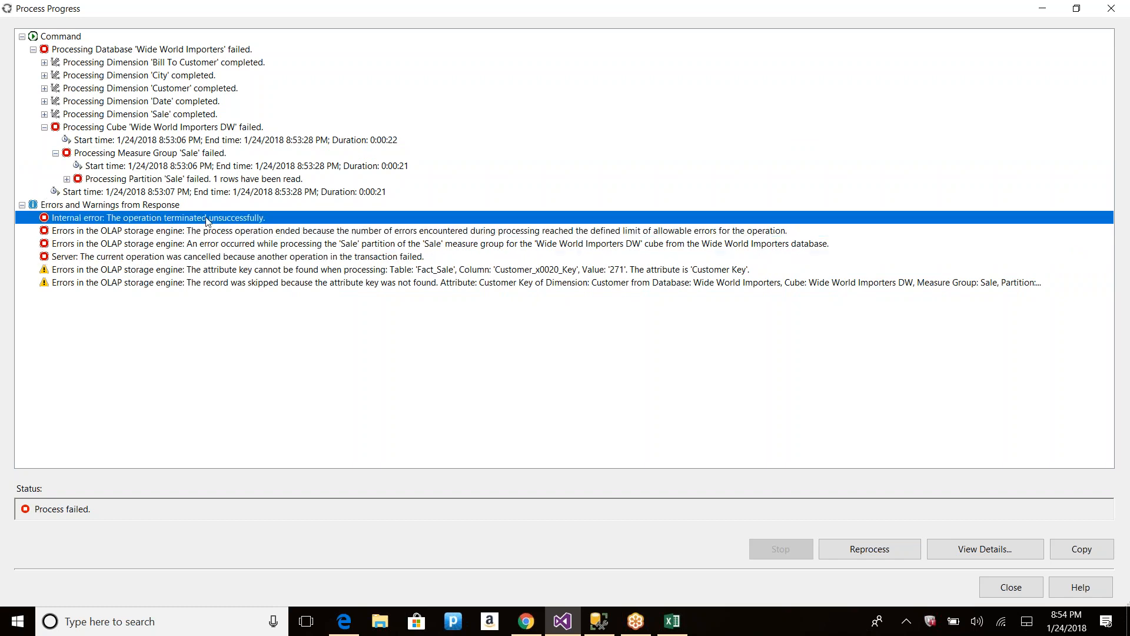
click(176, 270)
click(169, 287)
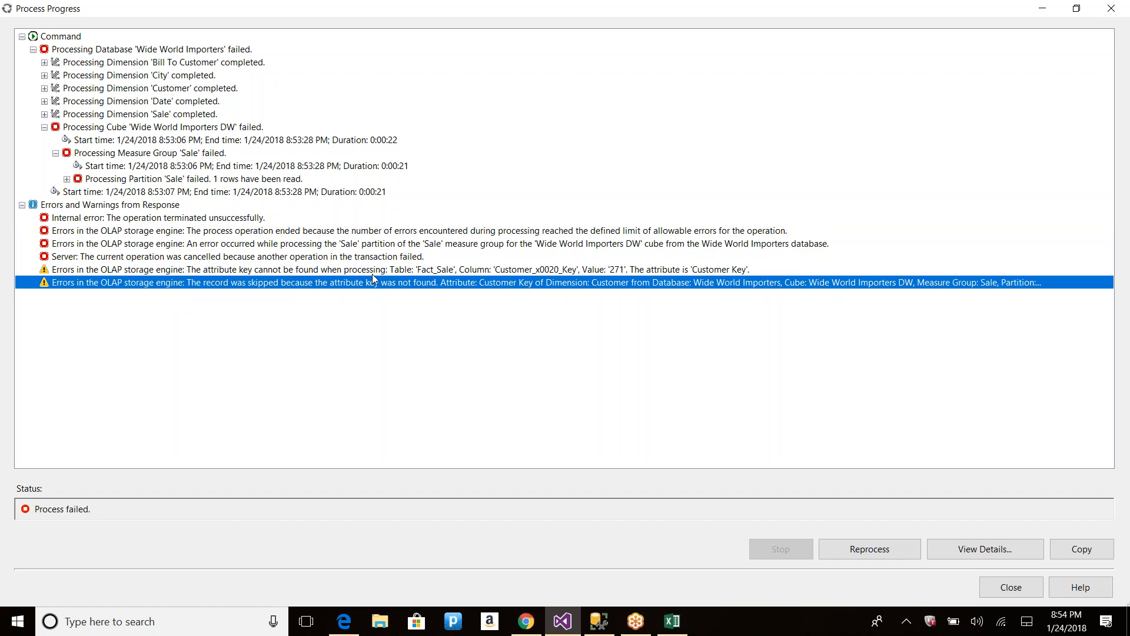
click(261, 271)
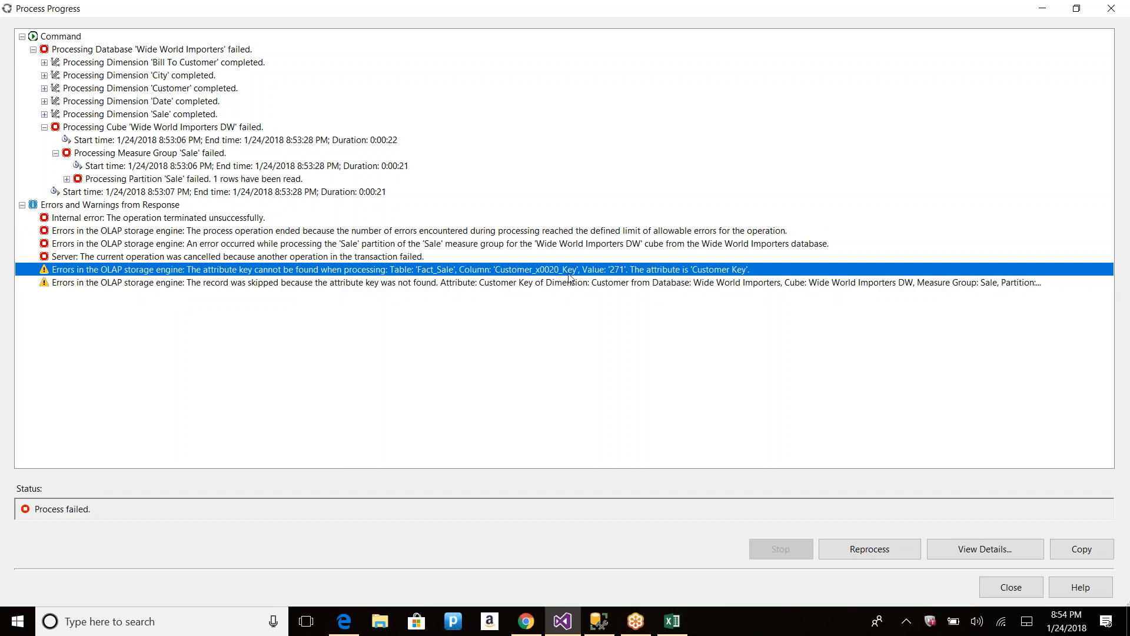
Step: Compare the attribute key warning with the fact.sale results, and copy its full message below the query in SQL Server Management Studio
key(alt+Tab)
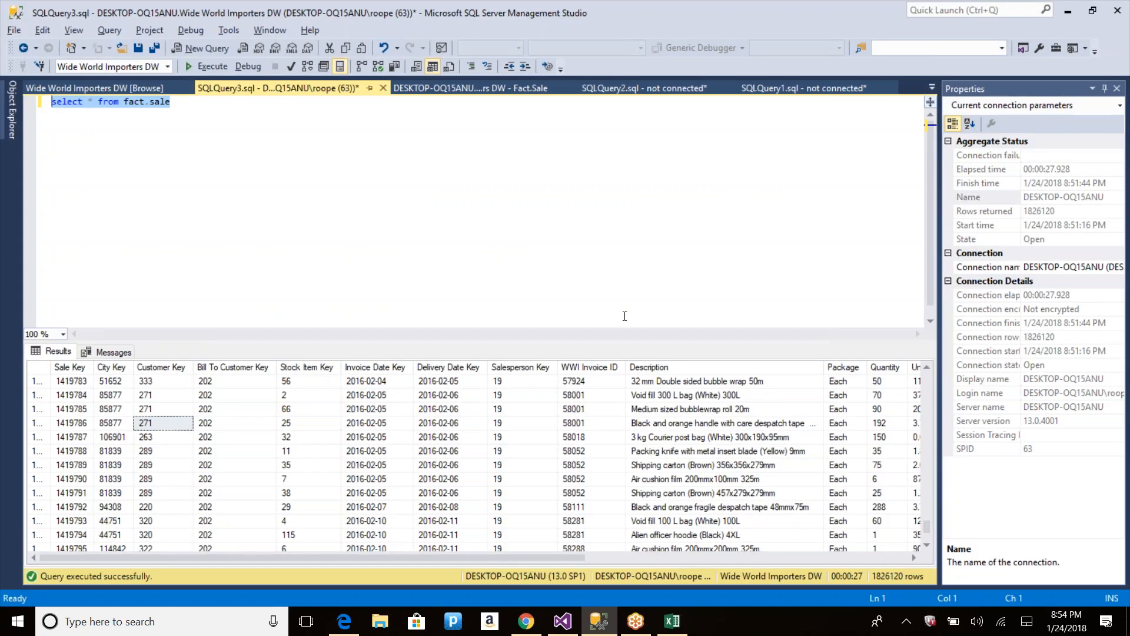
key(alt+Tab)
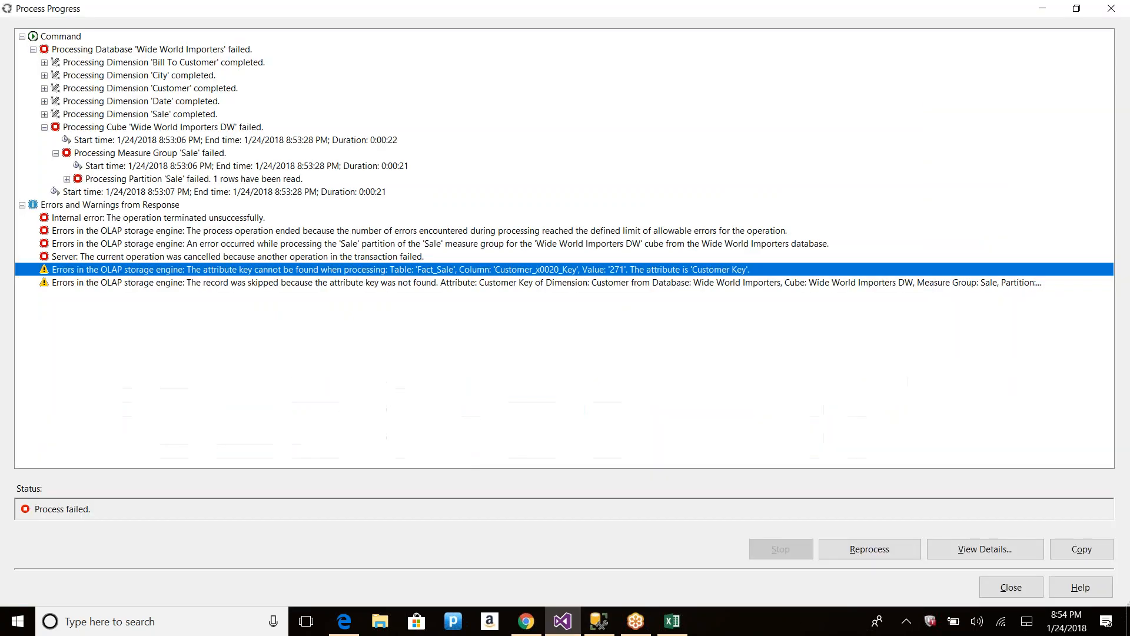
key(alt+Tab)
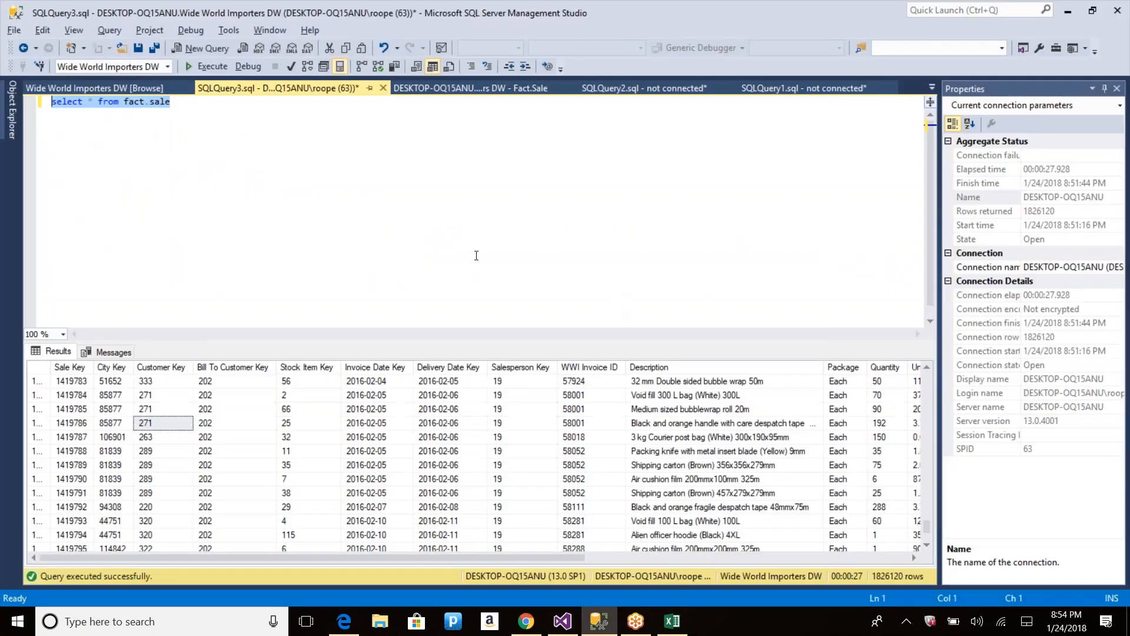
key(alt+Tab)
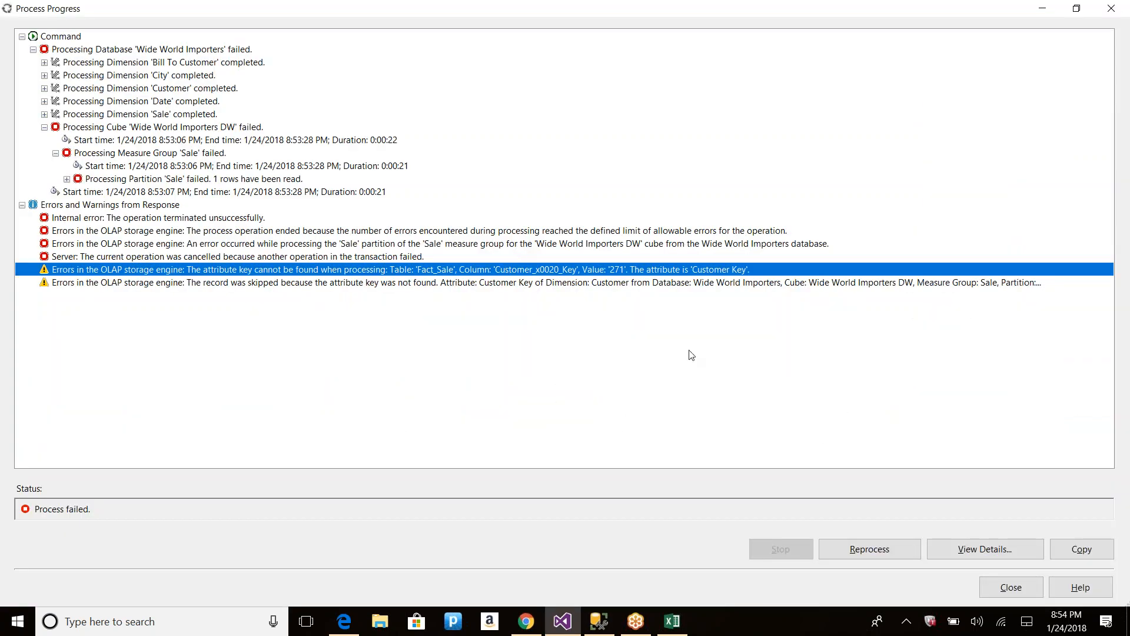
click(965, 549)
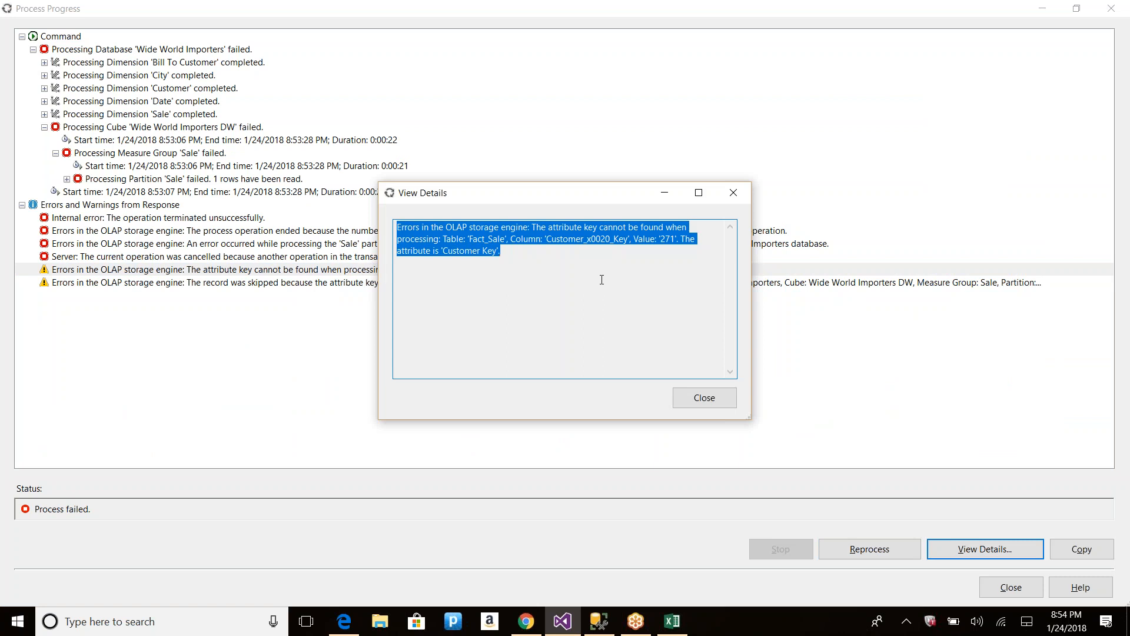
key(alt+Tab)
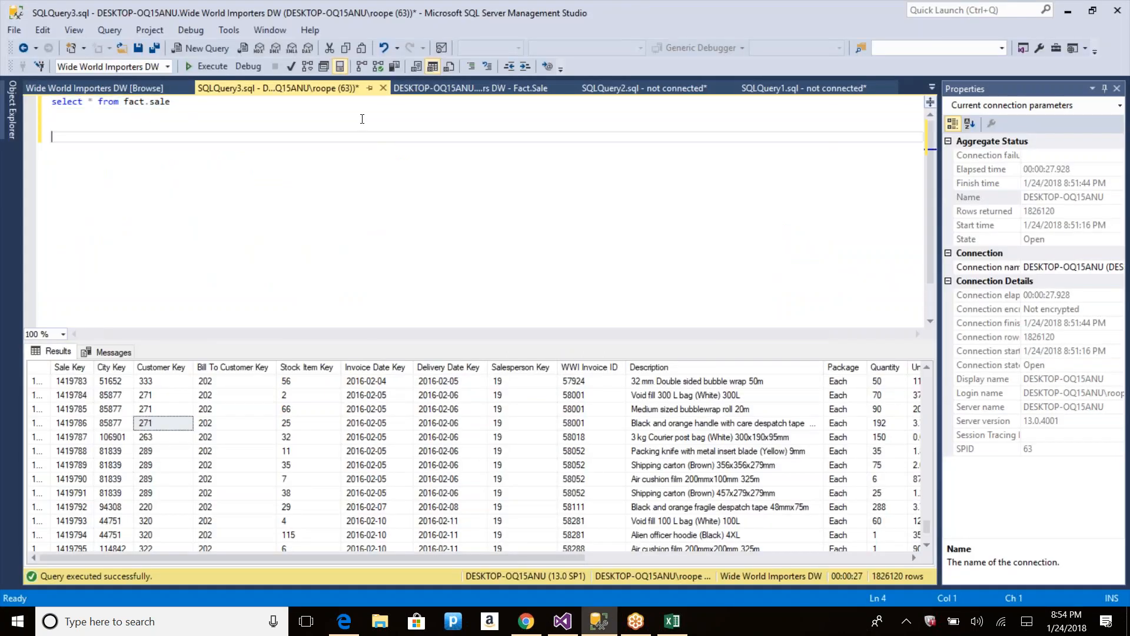
text(Errors in the OLAP storage engine: The attribute key cannot be found when processing: Table: 'Fact_Sale', Column: 'Customer_x0020_Key', Value: '271'. The attribute is 'Customer Key'.)
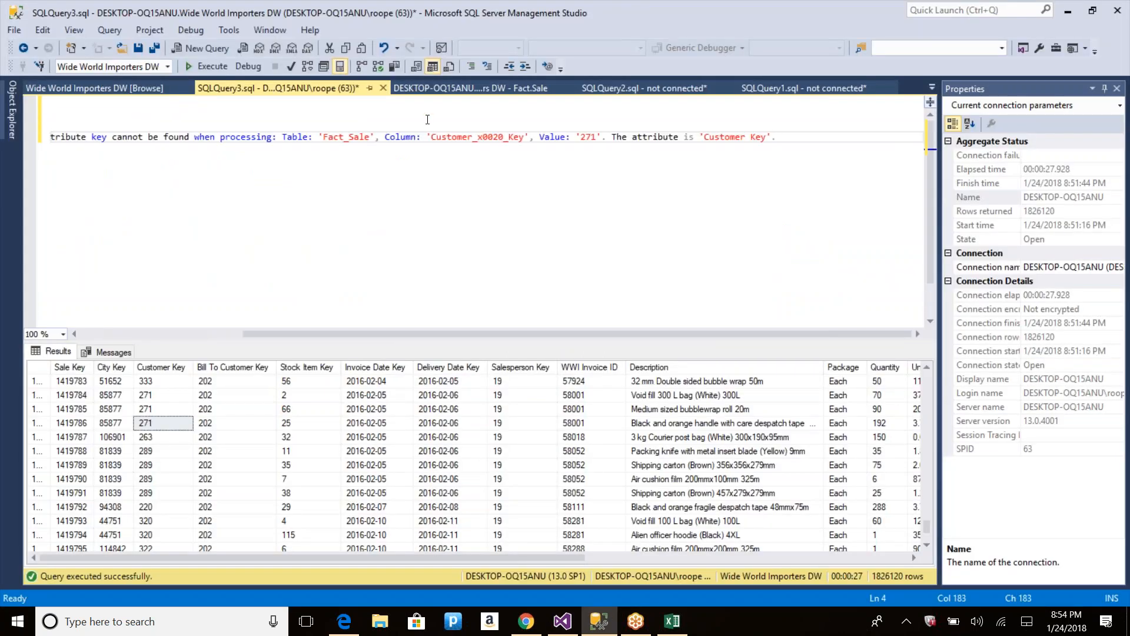
double_click(327, 137)
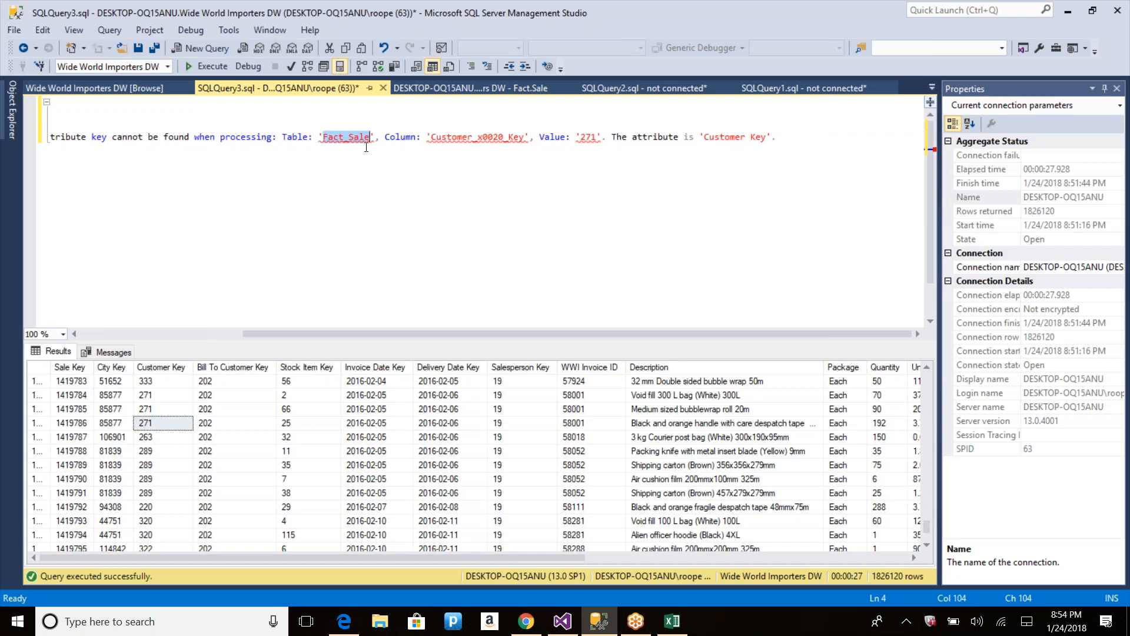
Step: Restrict the fact.sale query with where [Customer Key] = 271 and run only that query
click(262, 113)
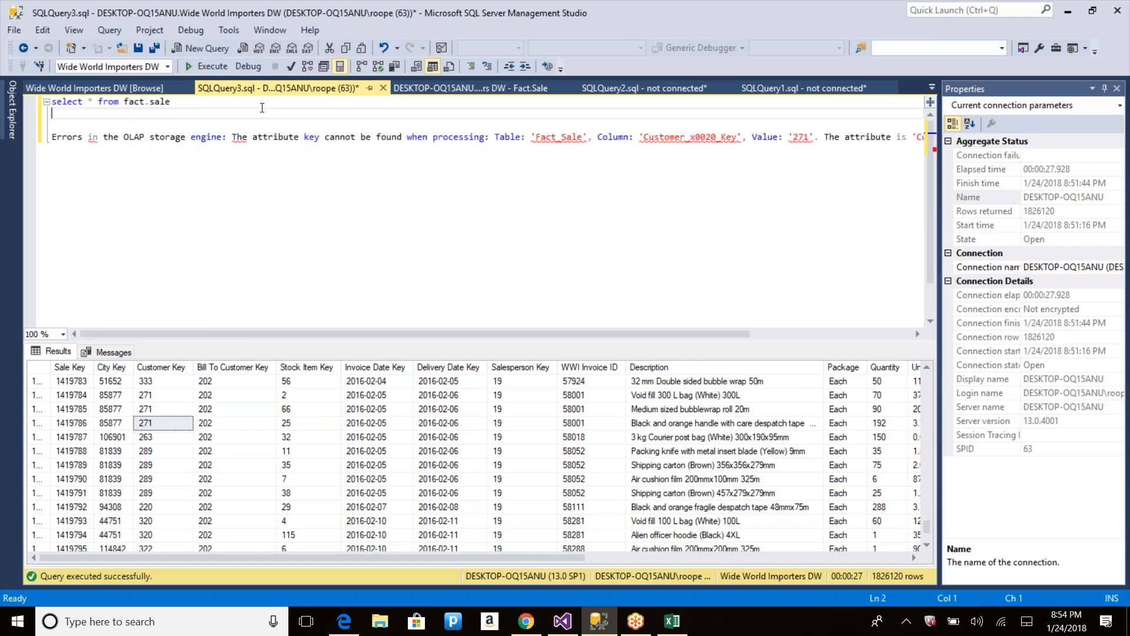
text(where)
text(custom)
key(Tab)
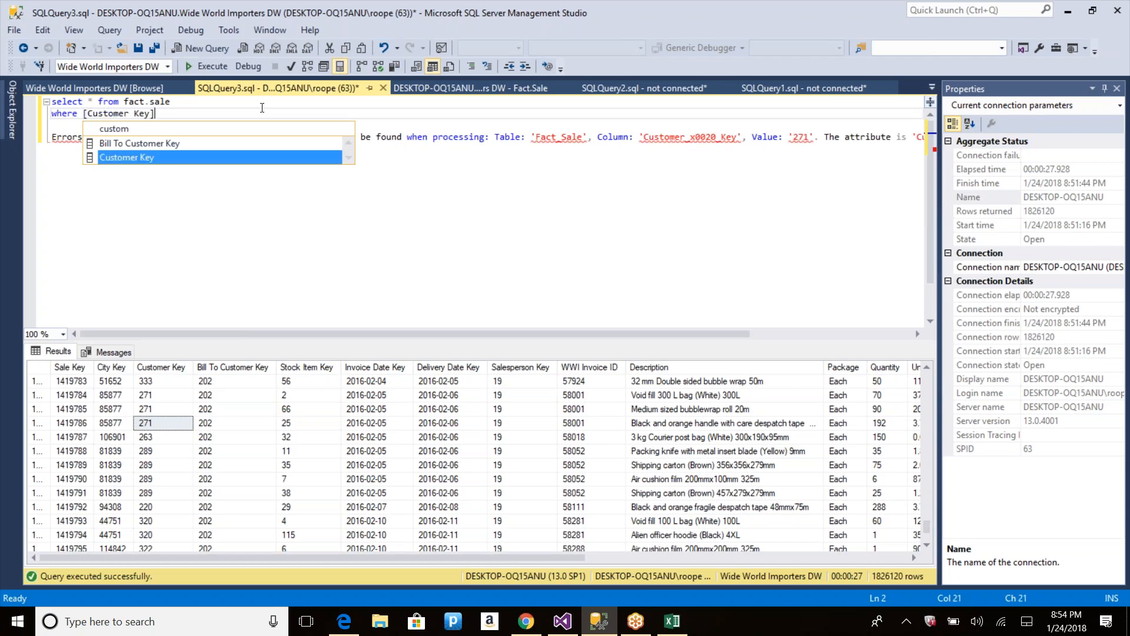
text(= 271)
key(ctrl+shift+Home)
key(F5)
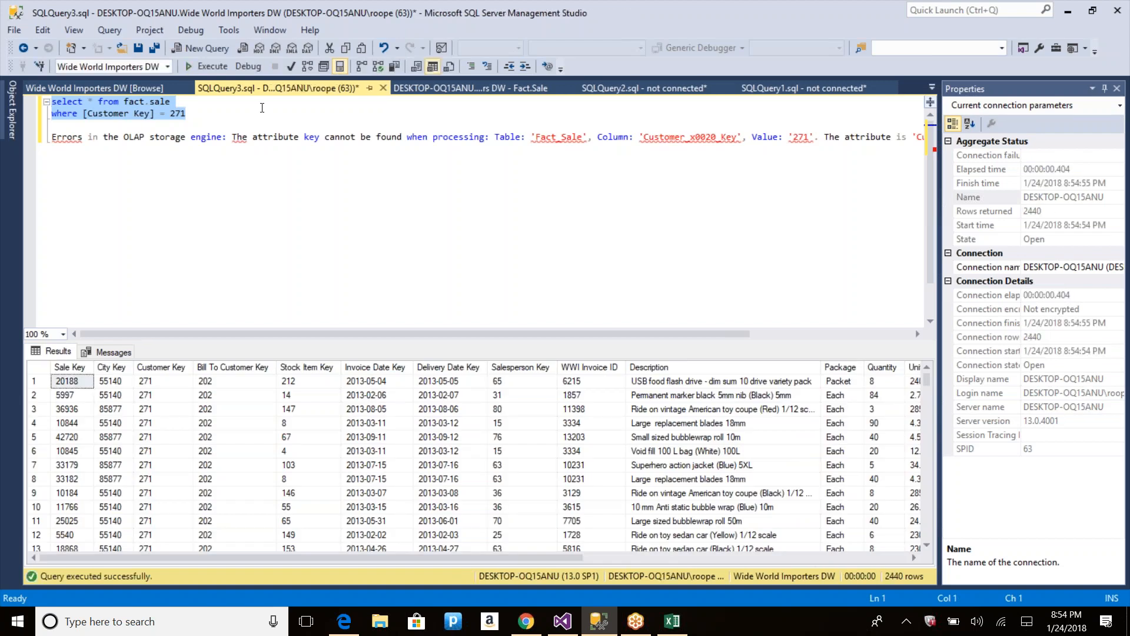
Step: Add a second query, select * from Dimension.Customer where [Customer Key] = 271, above the pasted message and run only it
click(262, 108)
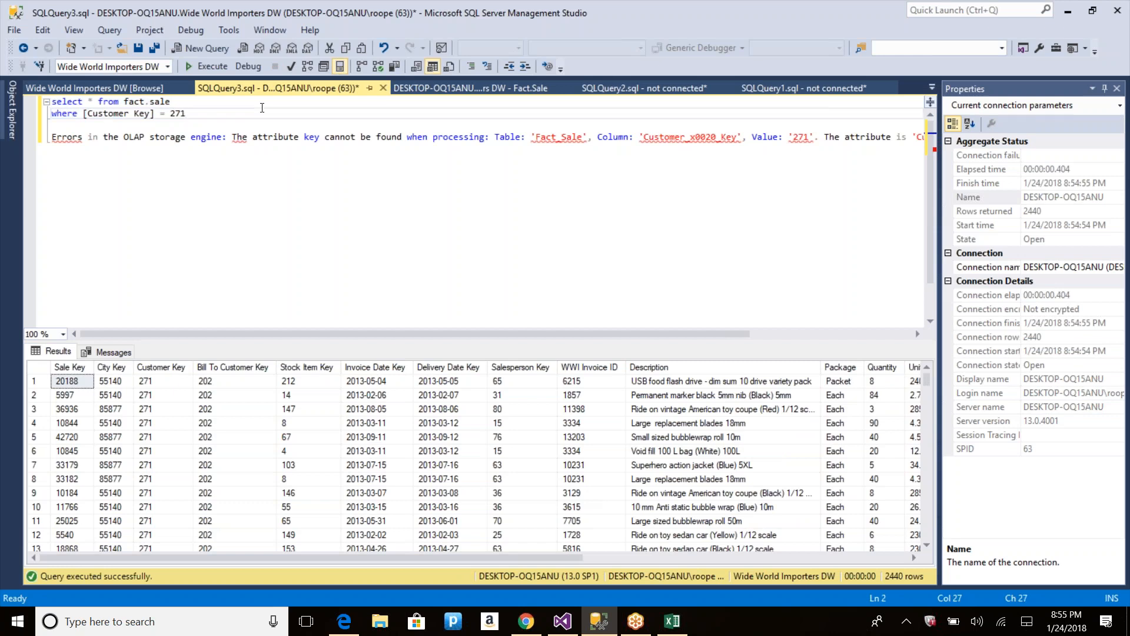
key(Return)
key(Return)
text(select * from cus)
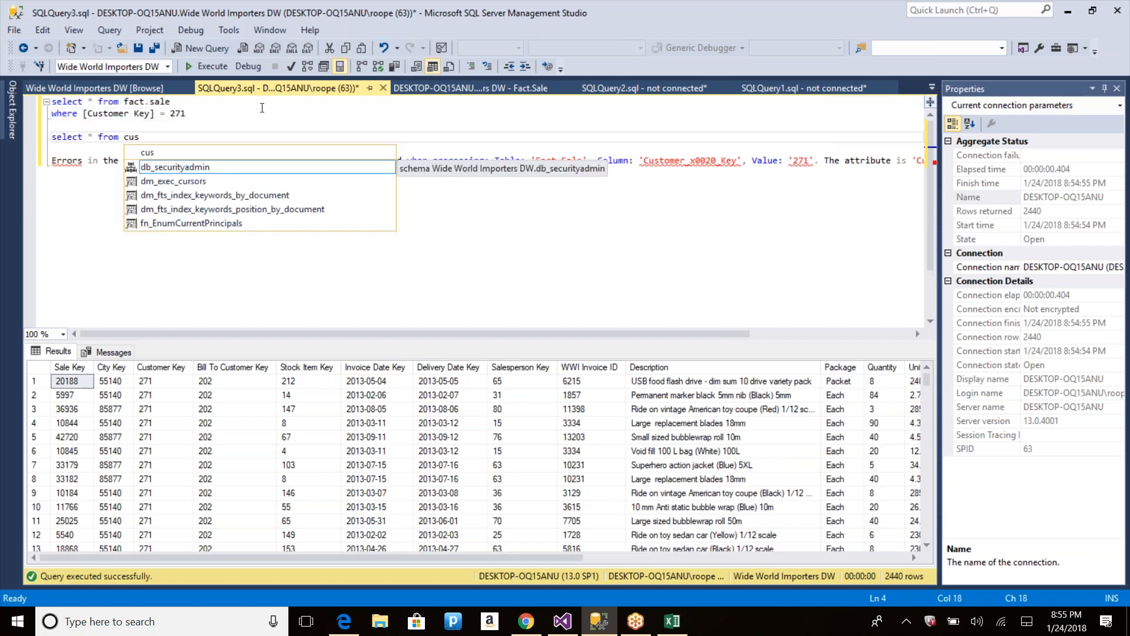
key(ctrl+shift+Left)
text(dim)
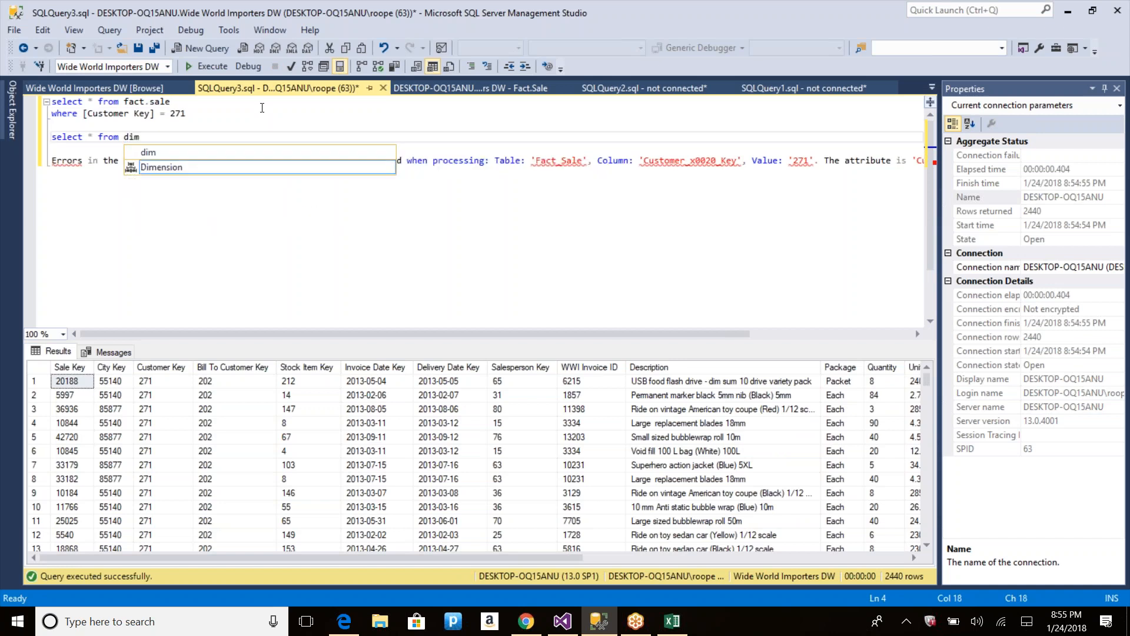
text(e.custo)
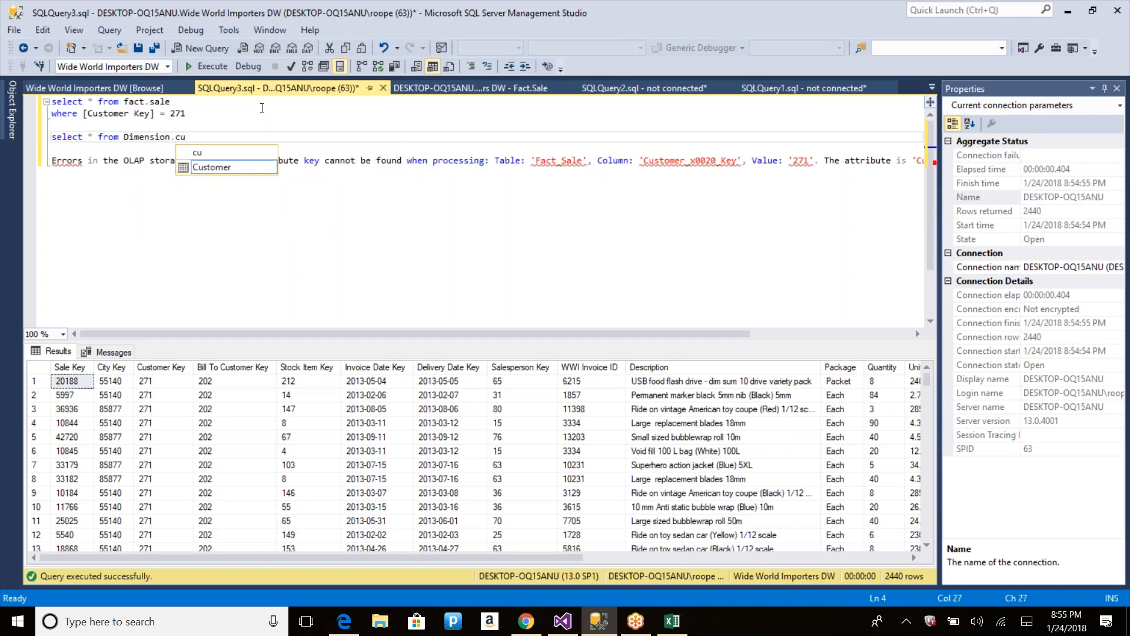
key(Tab)
key(Return)
text(where cus)
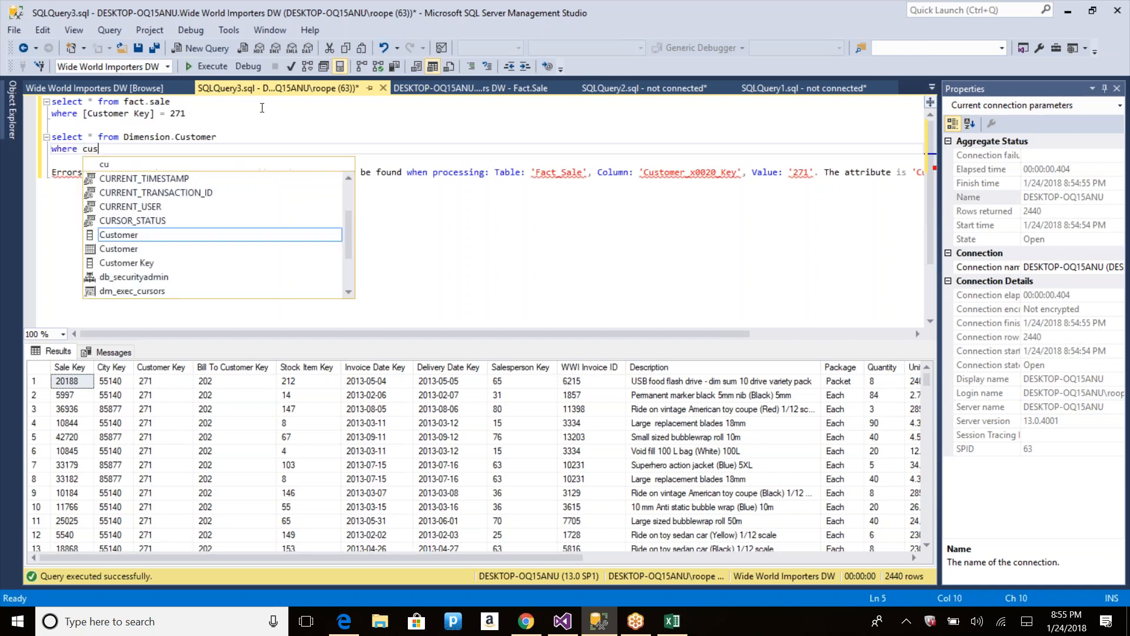
key(Tab)
text(= 271)
key(shift+Home)
key(shift+Up)
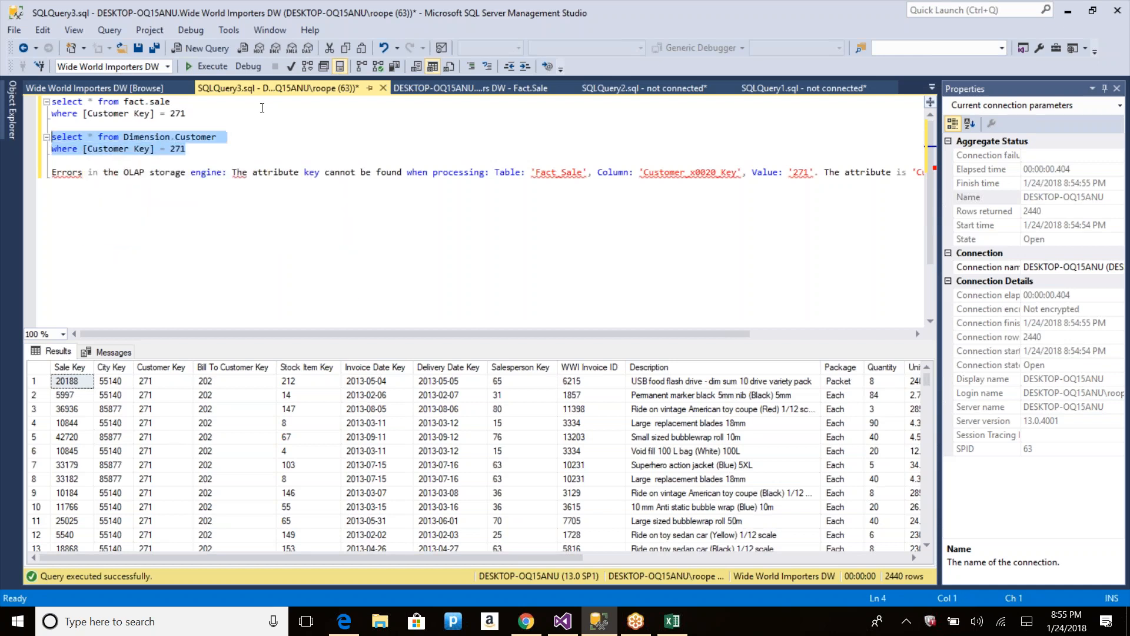
key(F5)
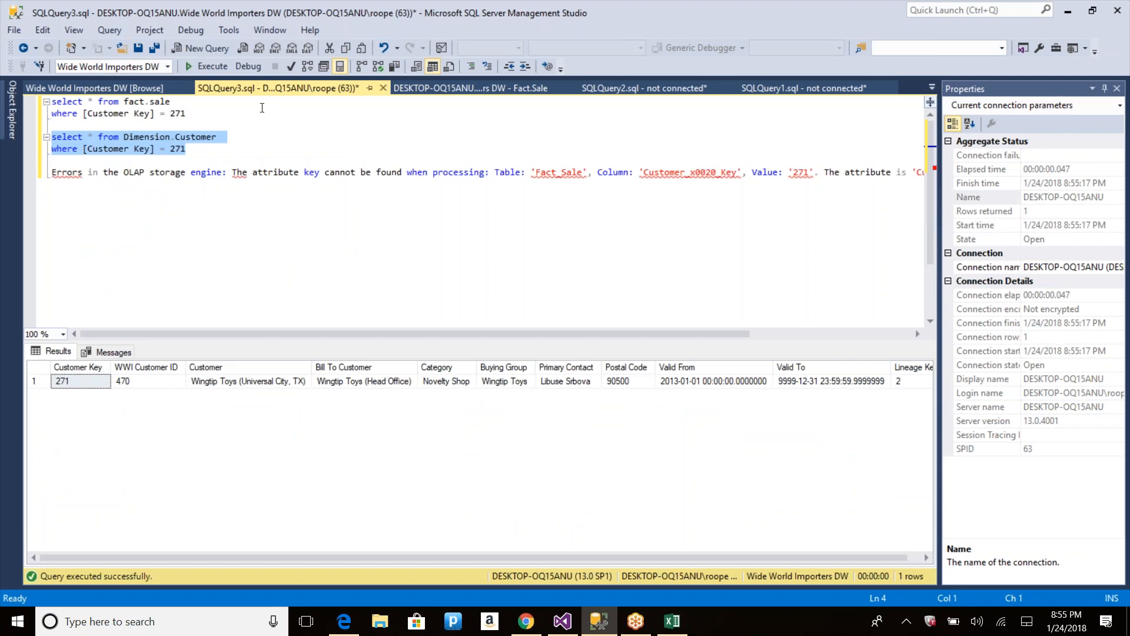
Step: Return to the processing progress in Visual Studio and close the warning's message details
key(alt+Tab)
click(718, 399)
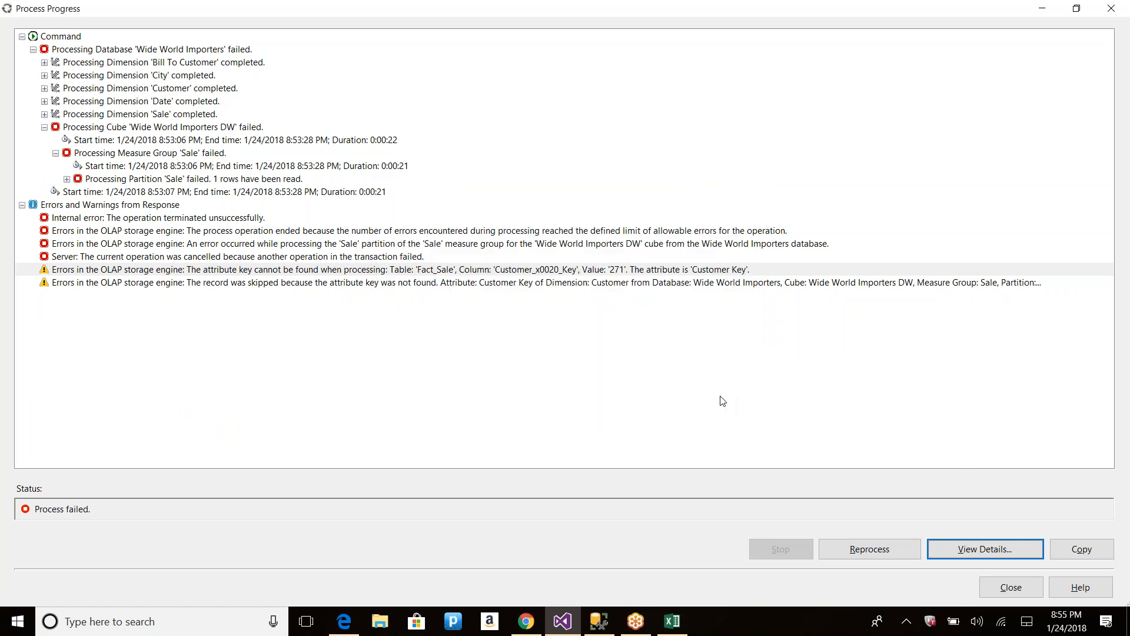
Step: Close the processing progress and the Process Database dialog, and switch to SQL Server Management Studio
click(1010, 588)
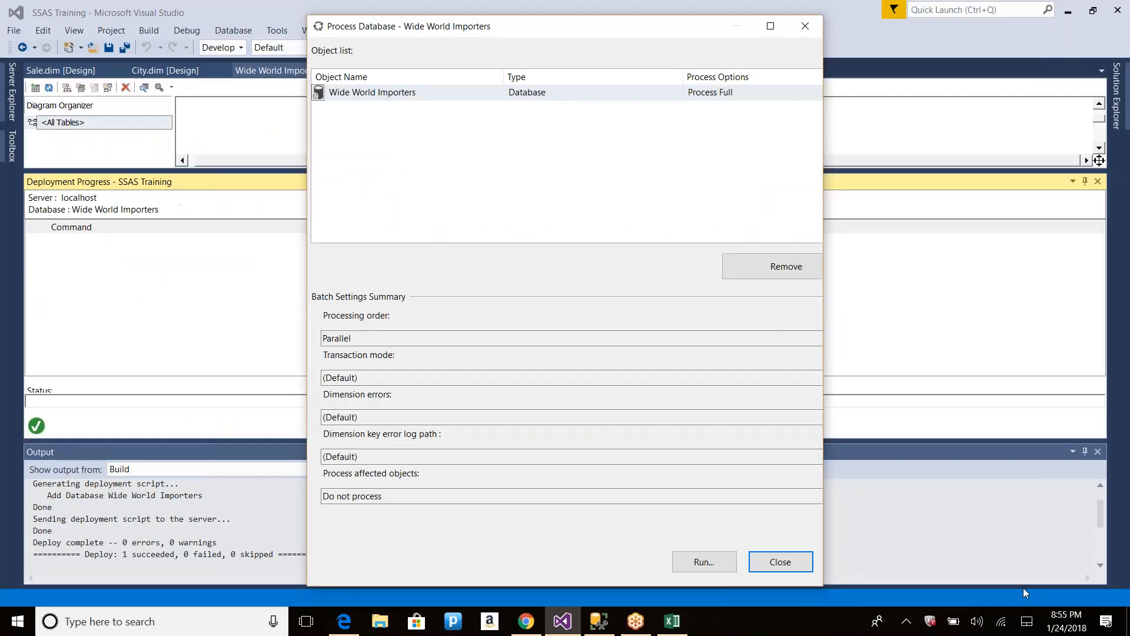
click(783, 561)
key(alt+Tab)
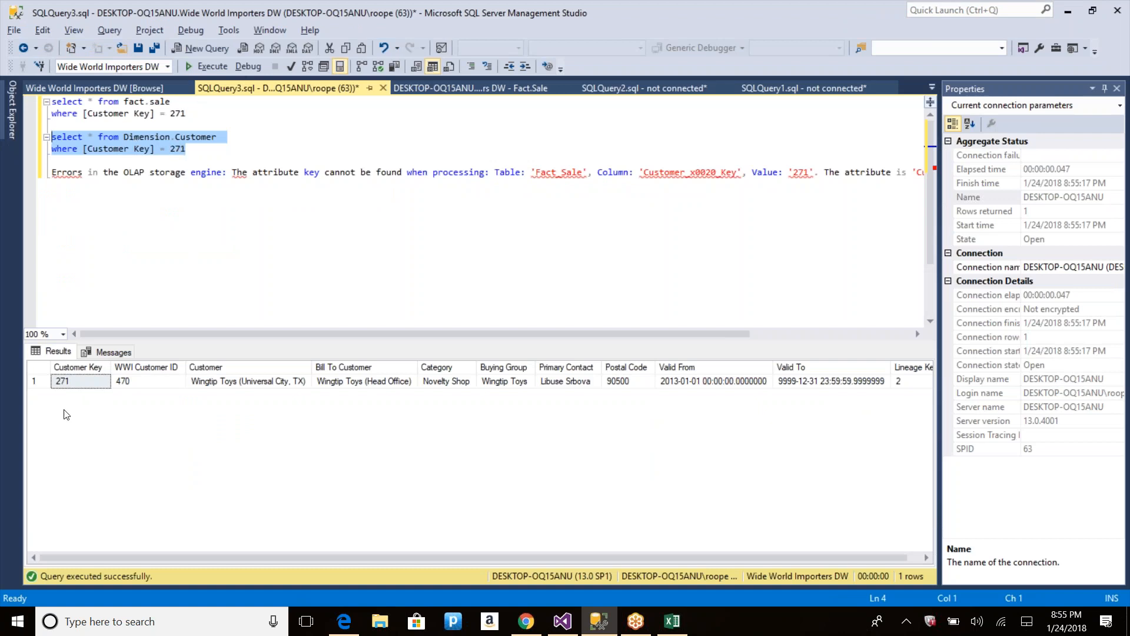
Step: Examine customer key 271 in the Dimension.Customer result and compare the fact.sale and Dimension.Customer queries that filter on it
click(75, 386)
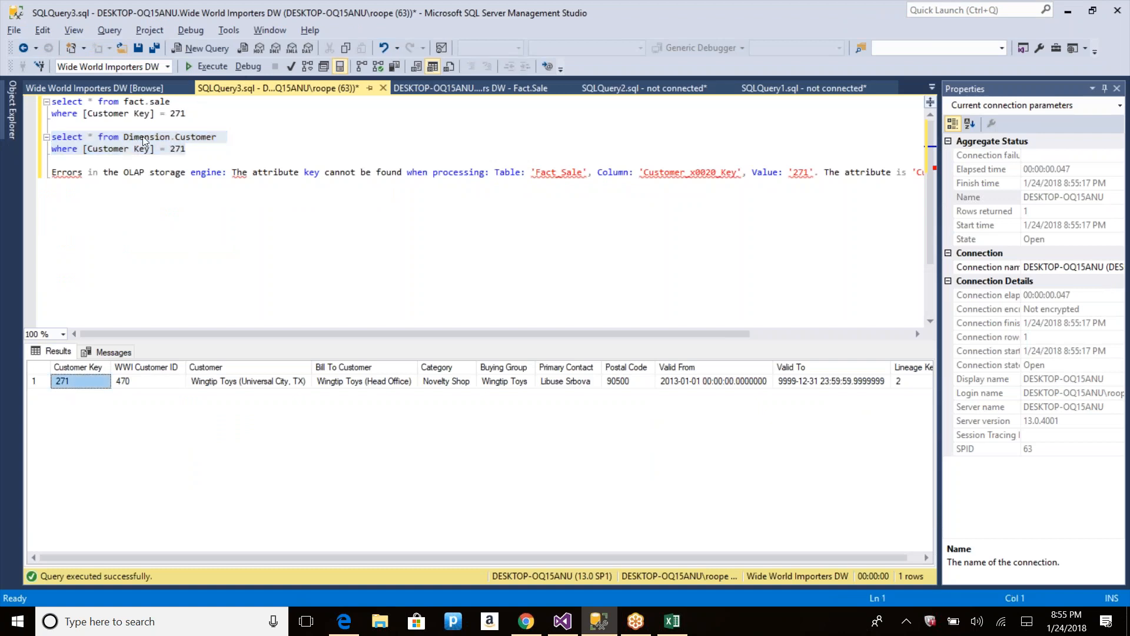
drag(201, 120, 52, 101)
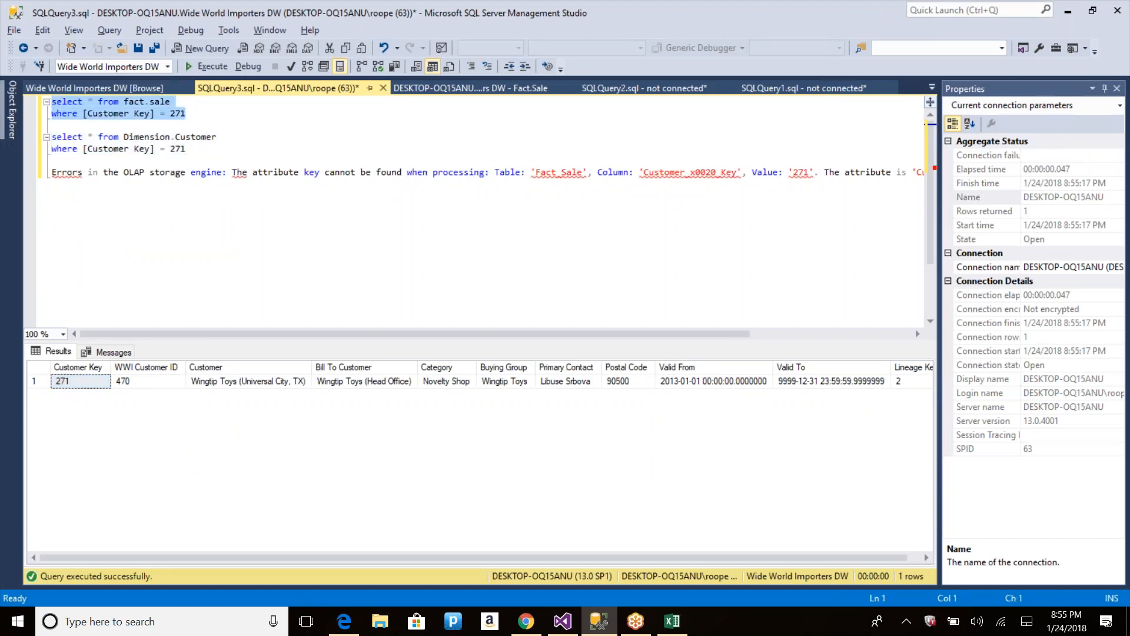
double_click(177, 113)
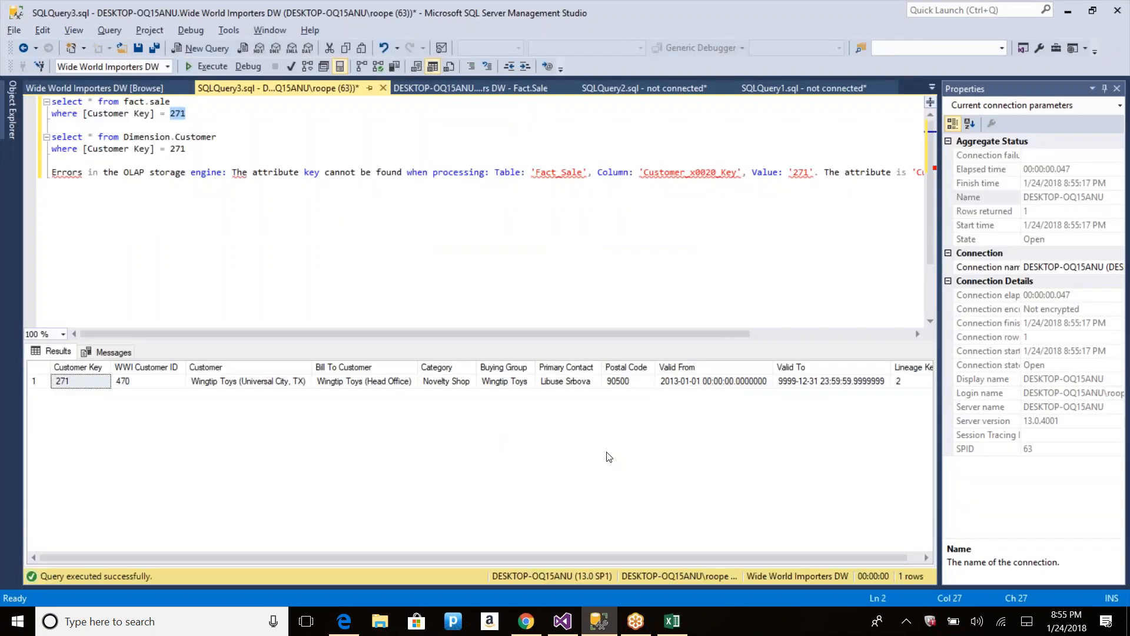
click(138, 107)
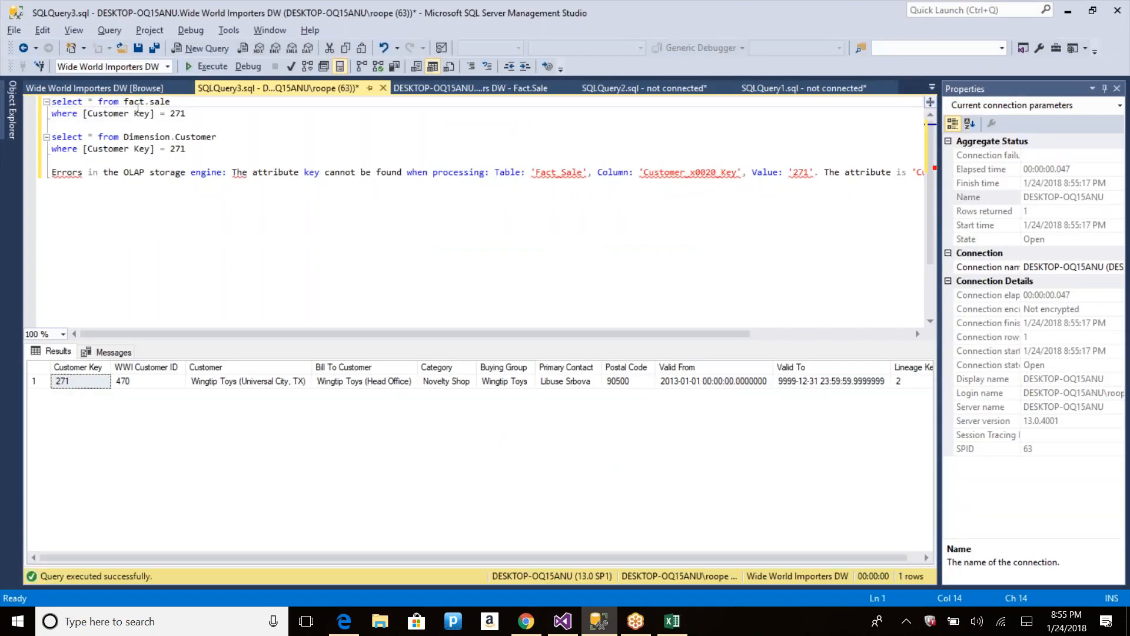
click(162, 100)
click(208, 111)
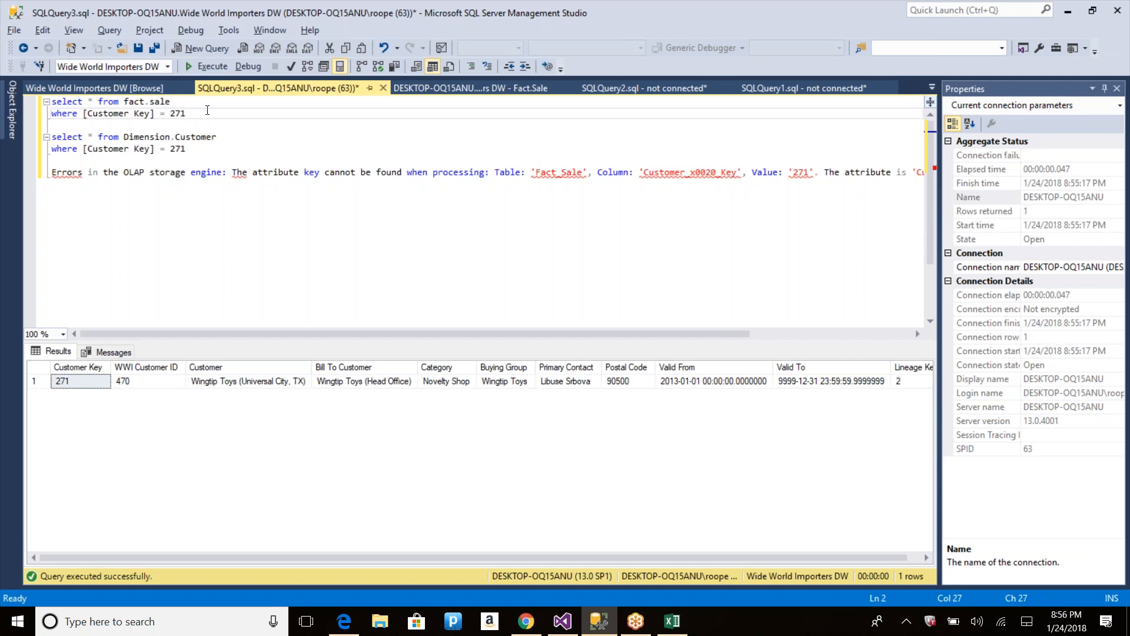
double_click(160, 101)
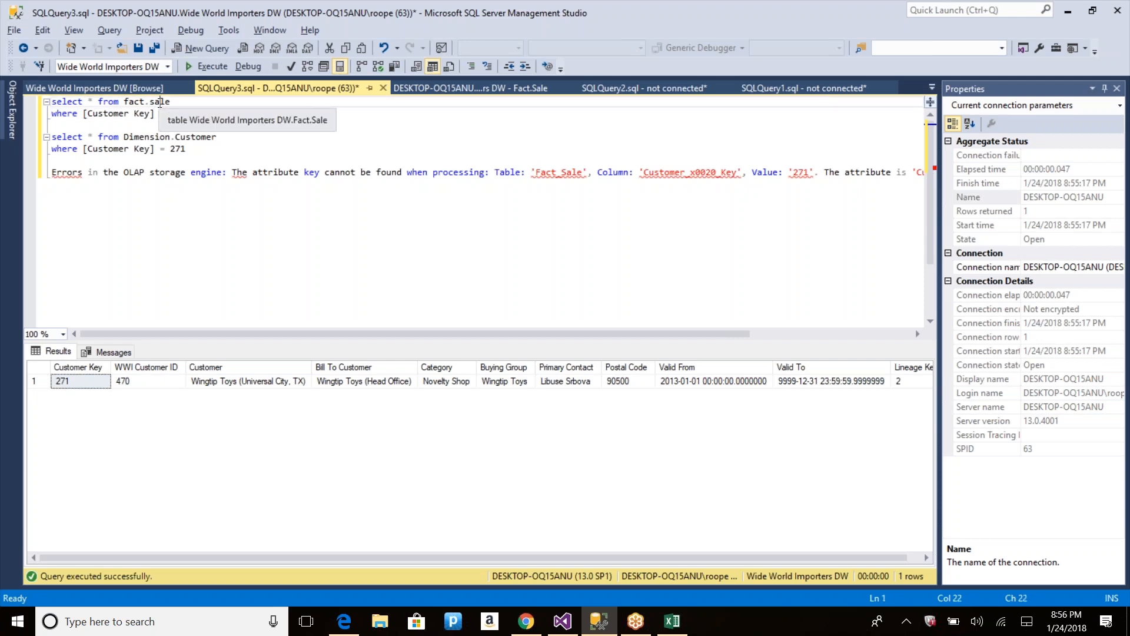
double_click(196, 137)
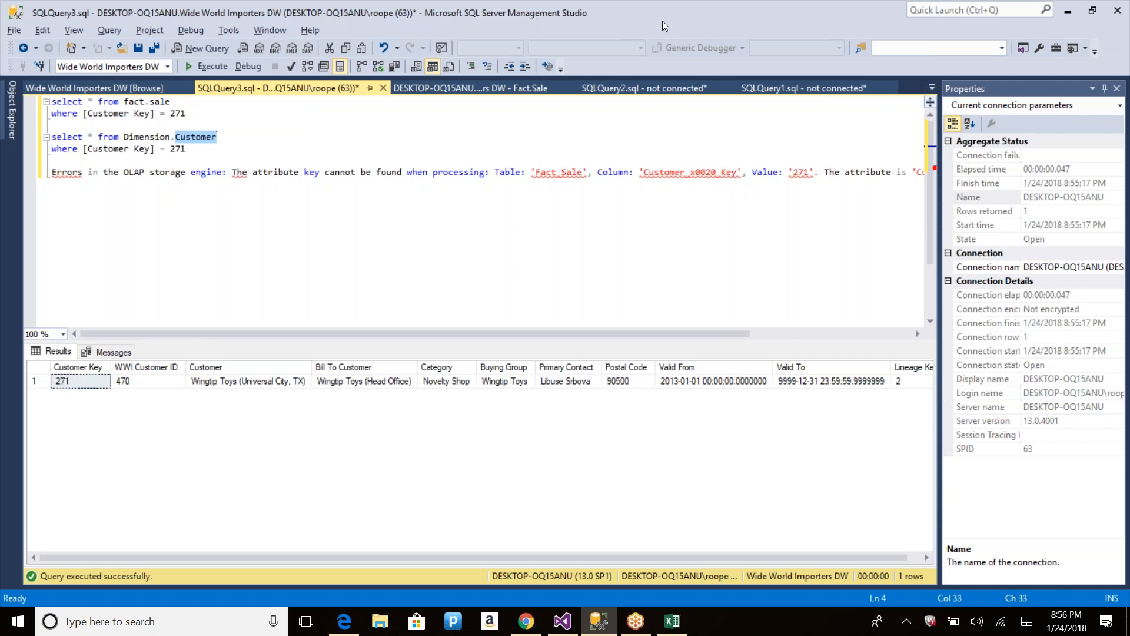
Step: Return to Visual Studio, dismiss the deployment progress, and open Customer.dim from the project's dimensions
key(alt+Tab)
click(562, 621)
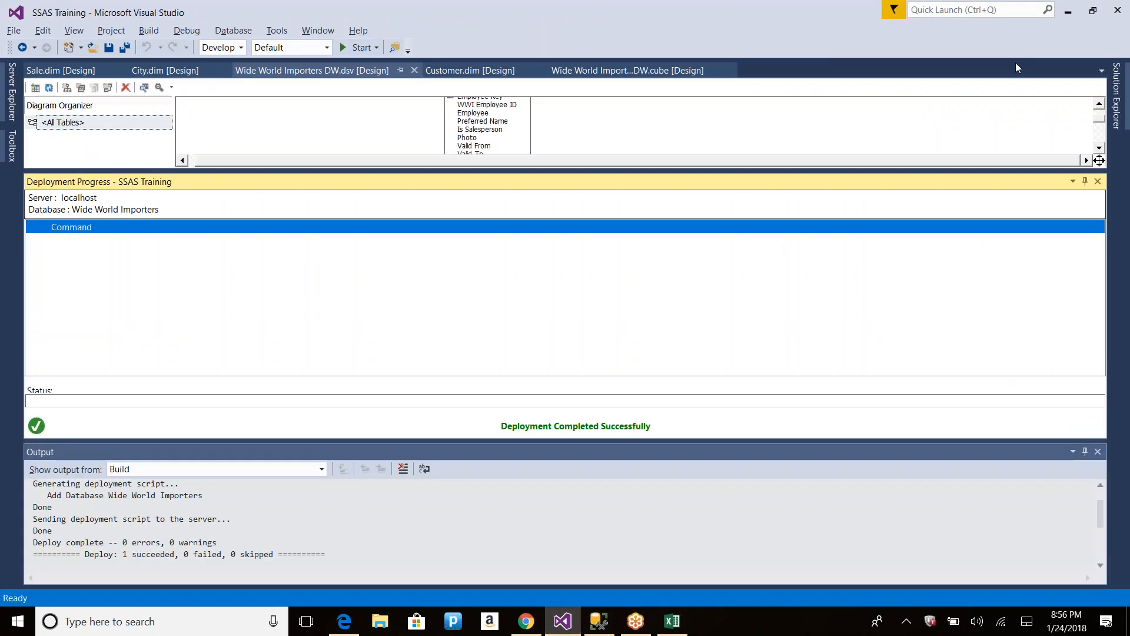
right_click(849, 181)
click(893, 258)
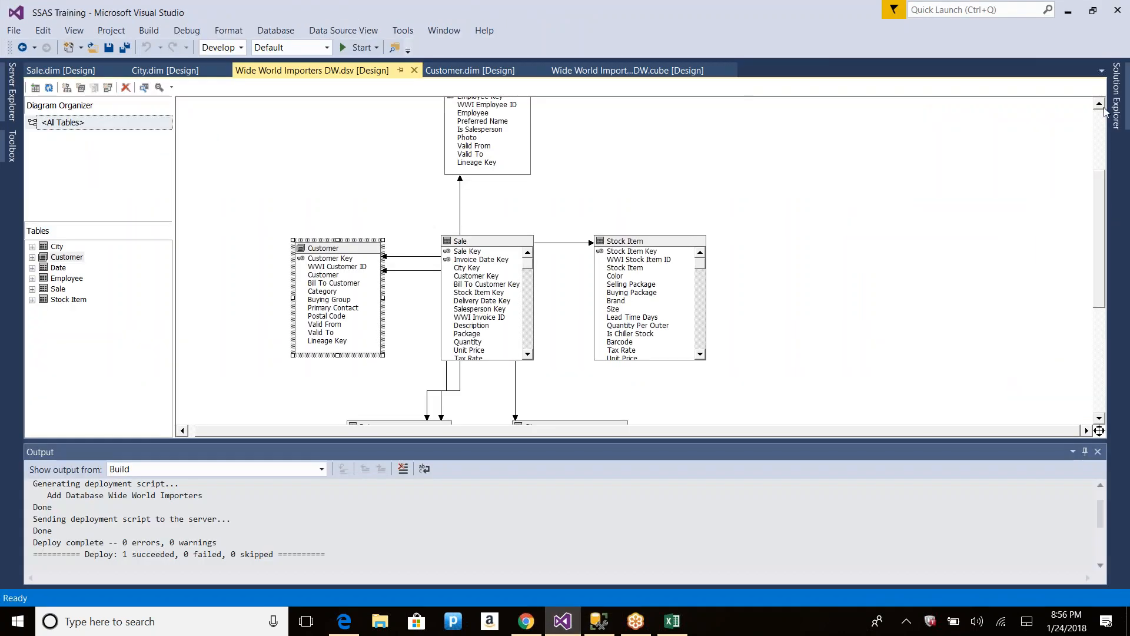
click(1117, 95)
double_click(983, 262)
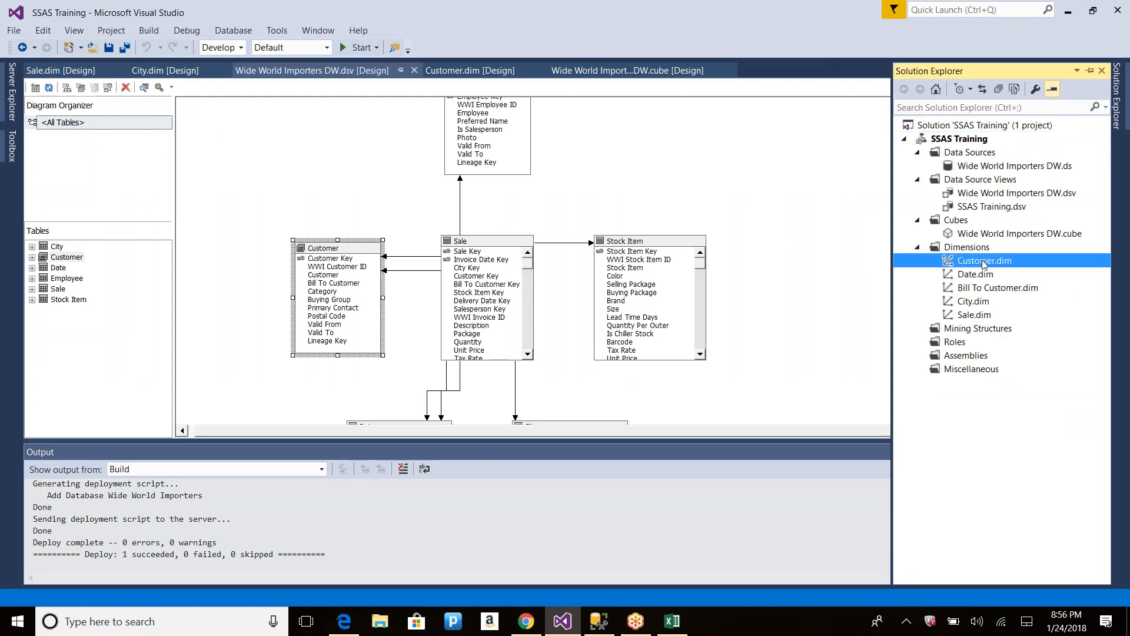
Step: In the Customer dimension's ErrorConfiguration properties, set KeyNotFound to IgnoreError
right_click(52, 140)
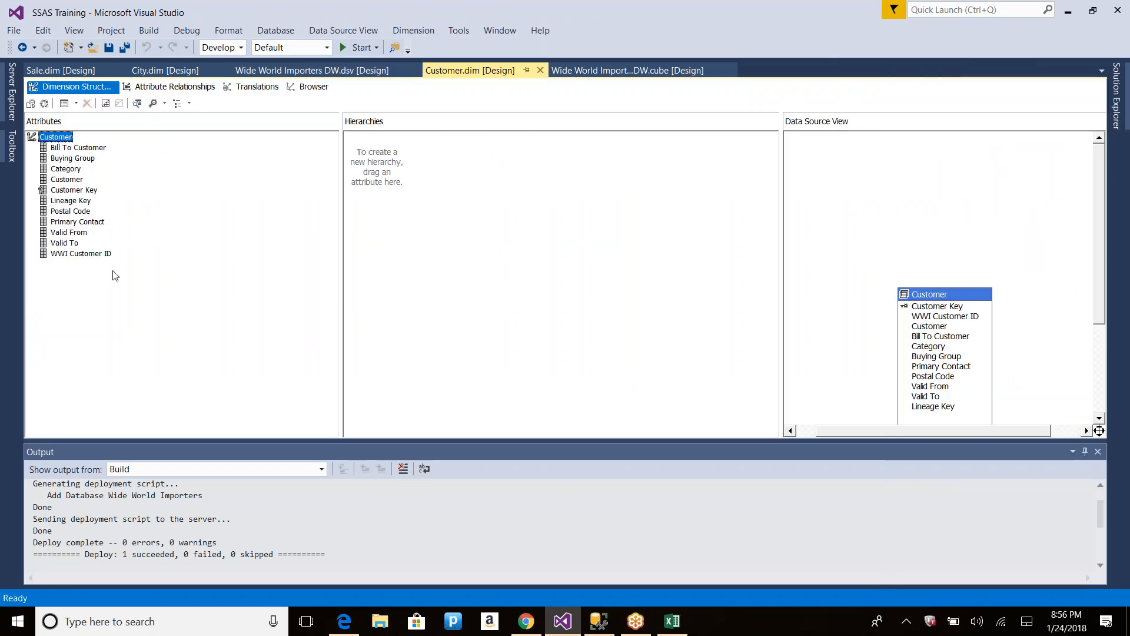
click(126, 251)
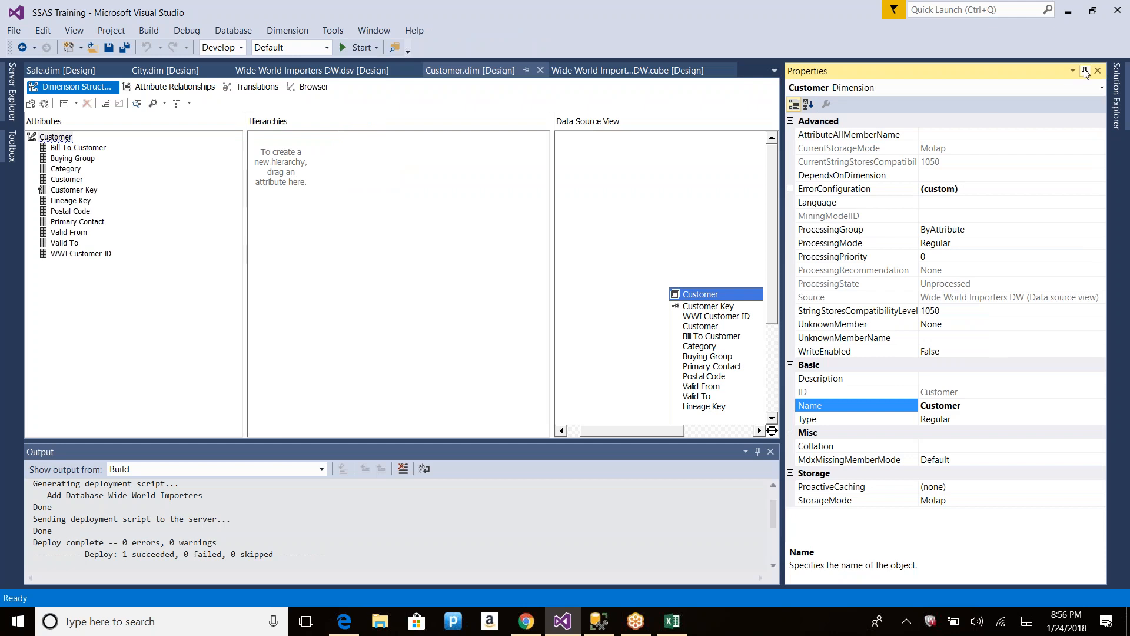
click(790, 188)
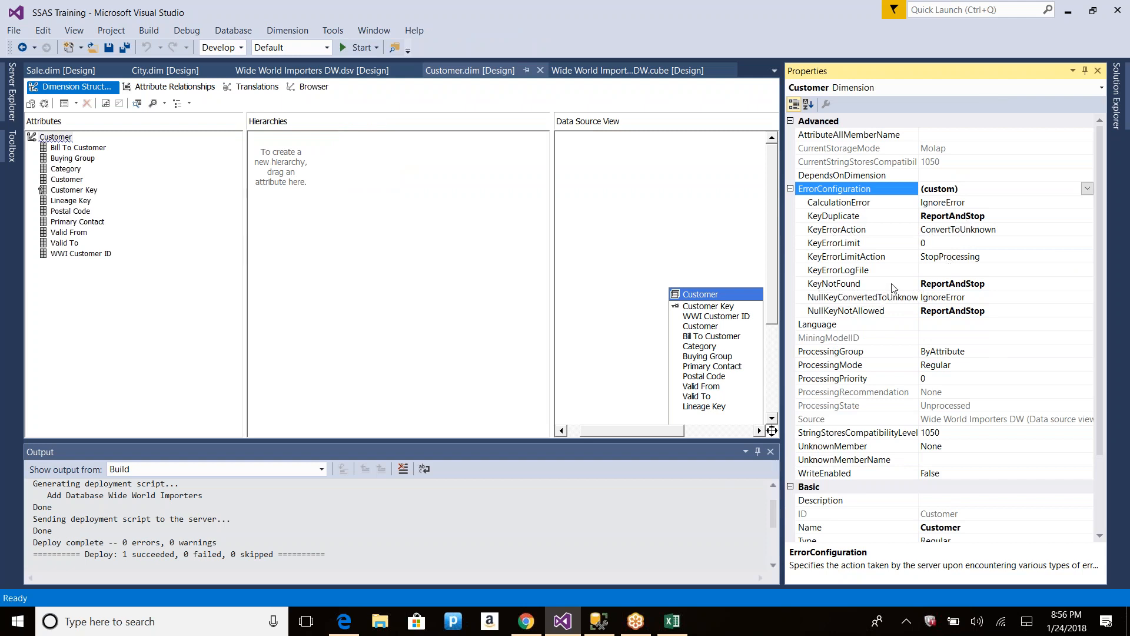
click(981, 283)
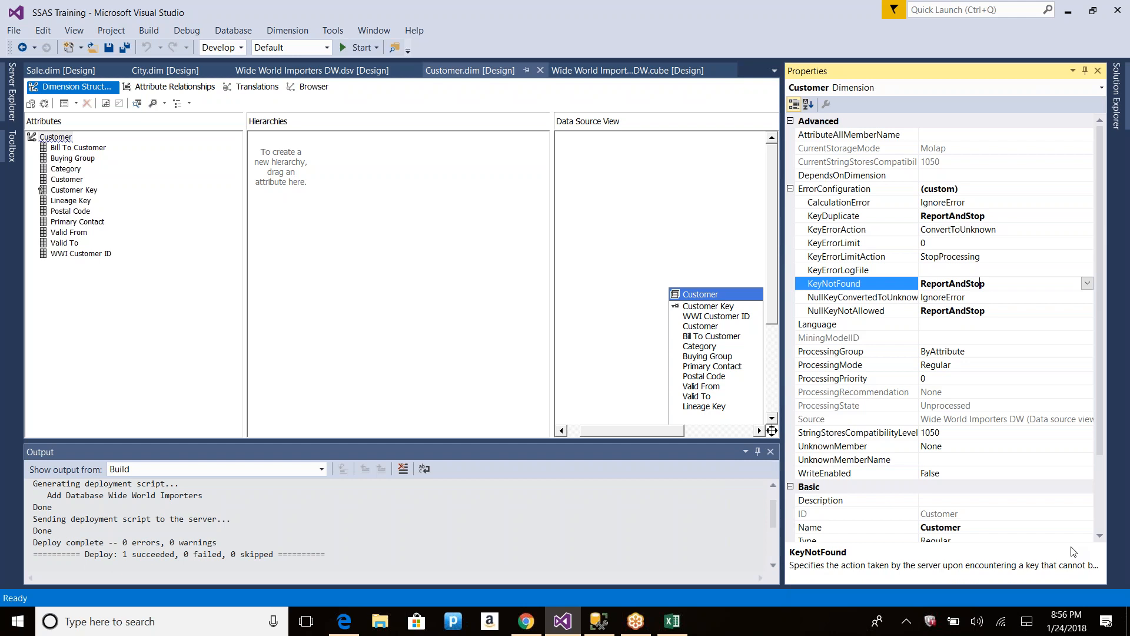
click(992, 284)
double_click(995, 283)
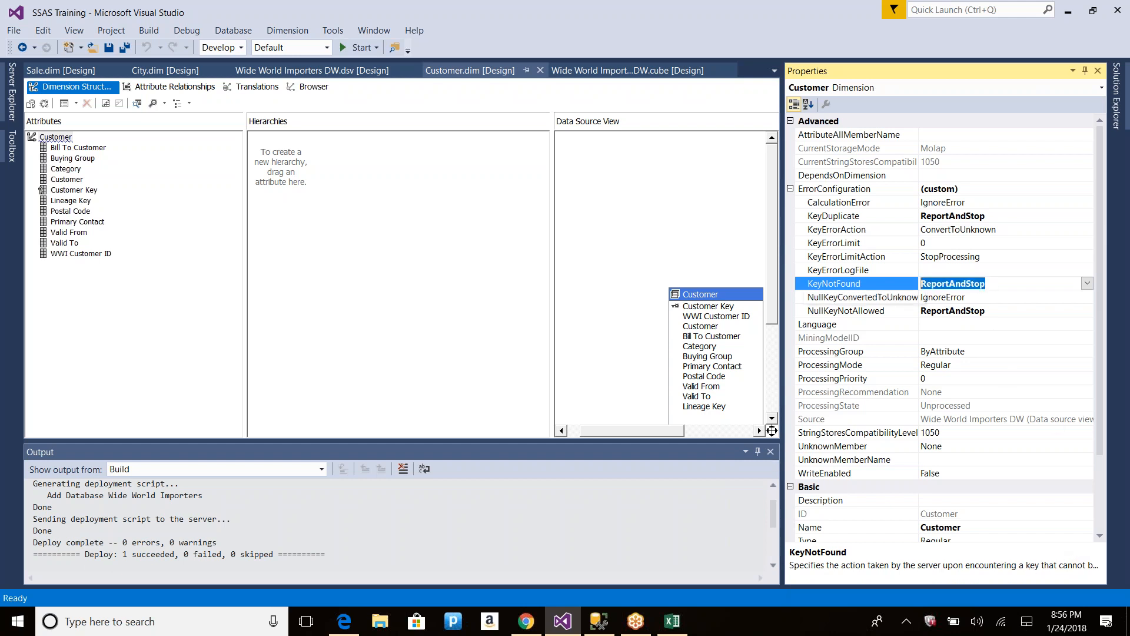
click(1087, 284)
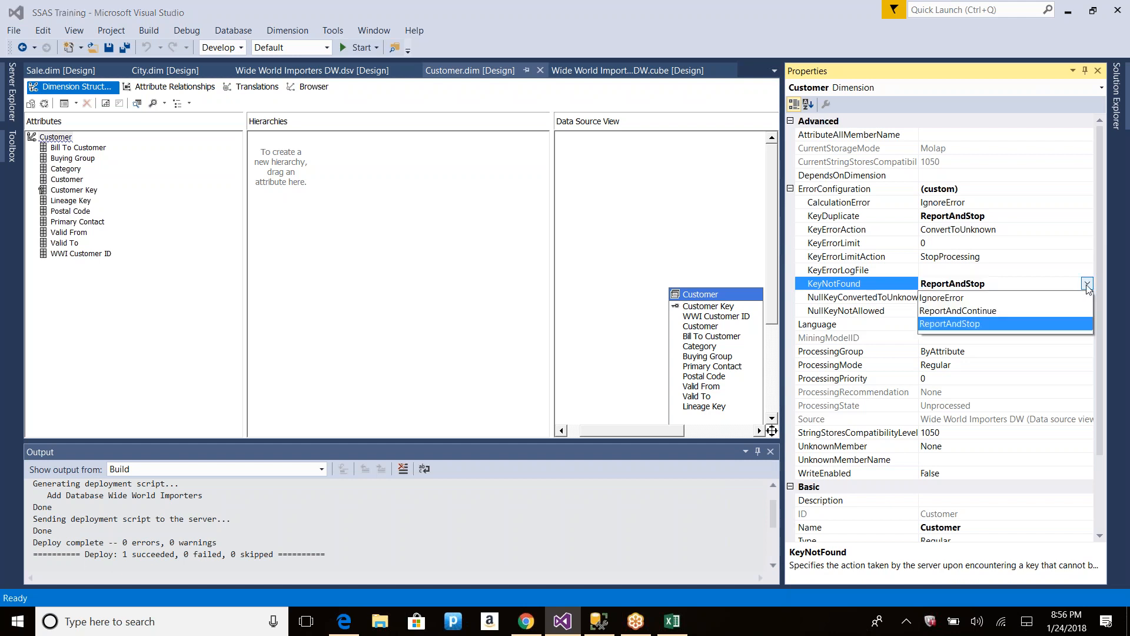
click(961, 296)
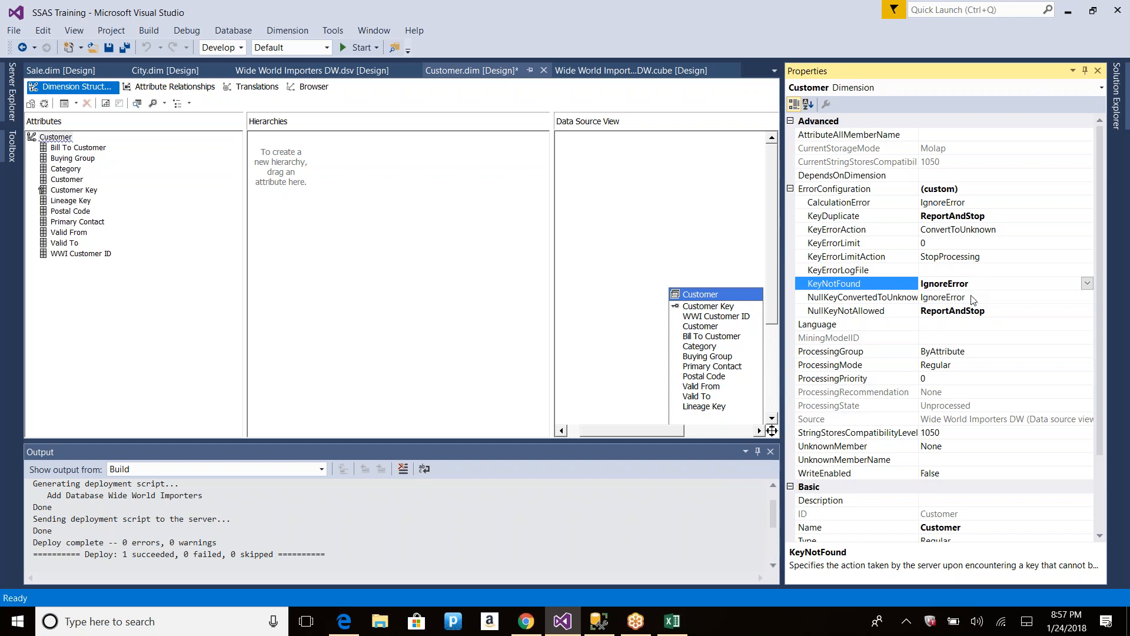
Step: Deploy the changed SSAS Training project and run Process Full on the Wide World Importers database
click(1117, 105)
right_click(959, 140)
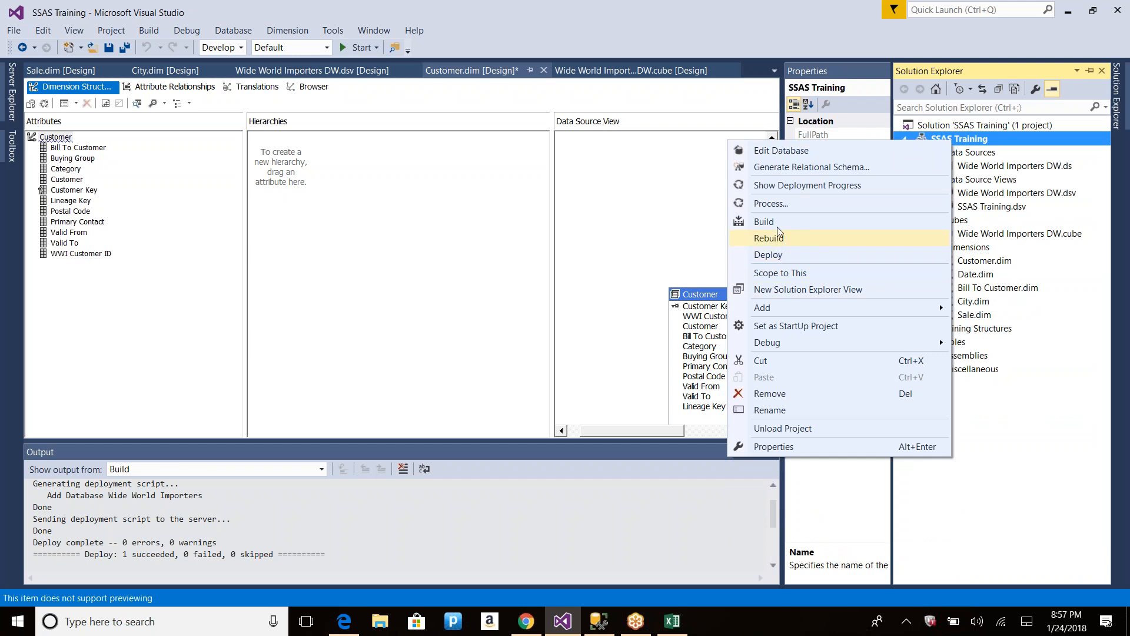
click(773, 204)
key(Return)
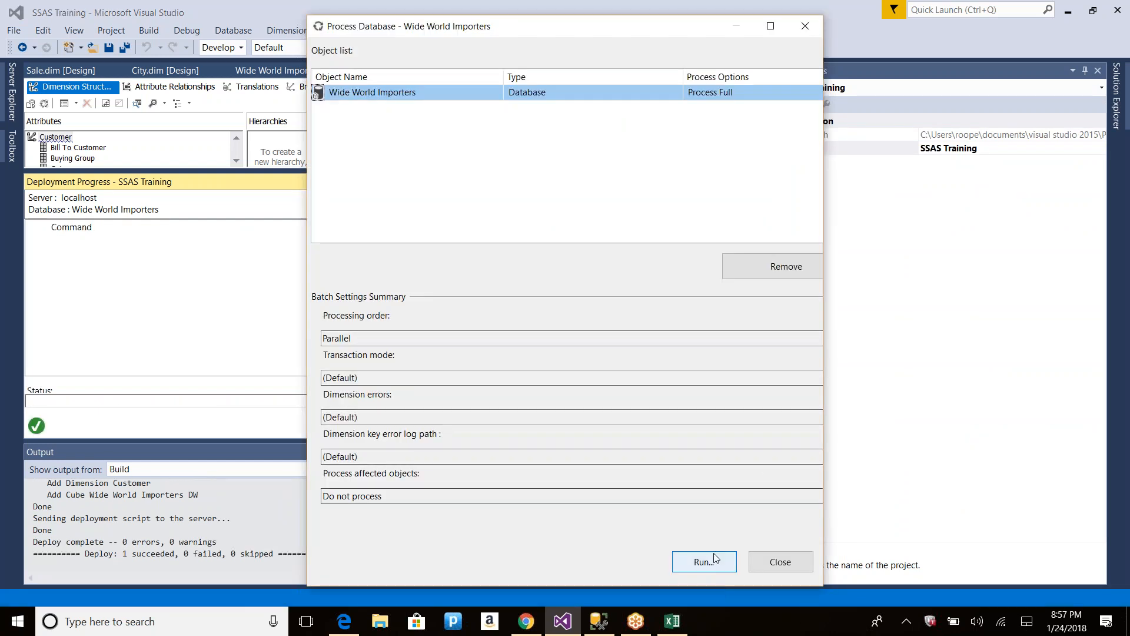
click(703, 562)
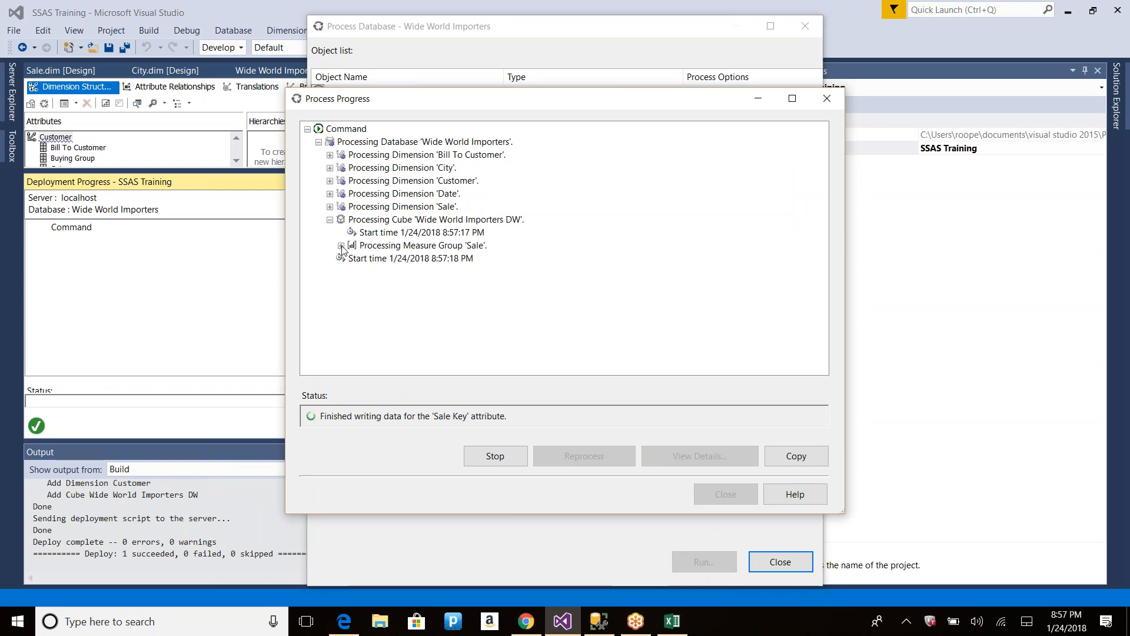
Step: Examine the Sale measure group's partition processing and the reported errors, and close both processing windows
click(341, 246)
click(352, 272)
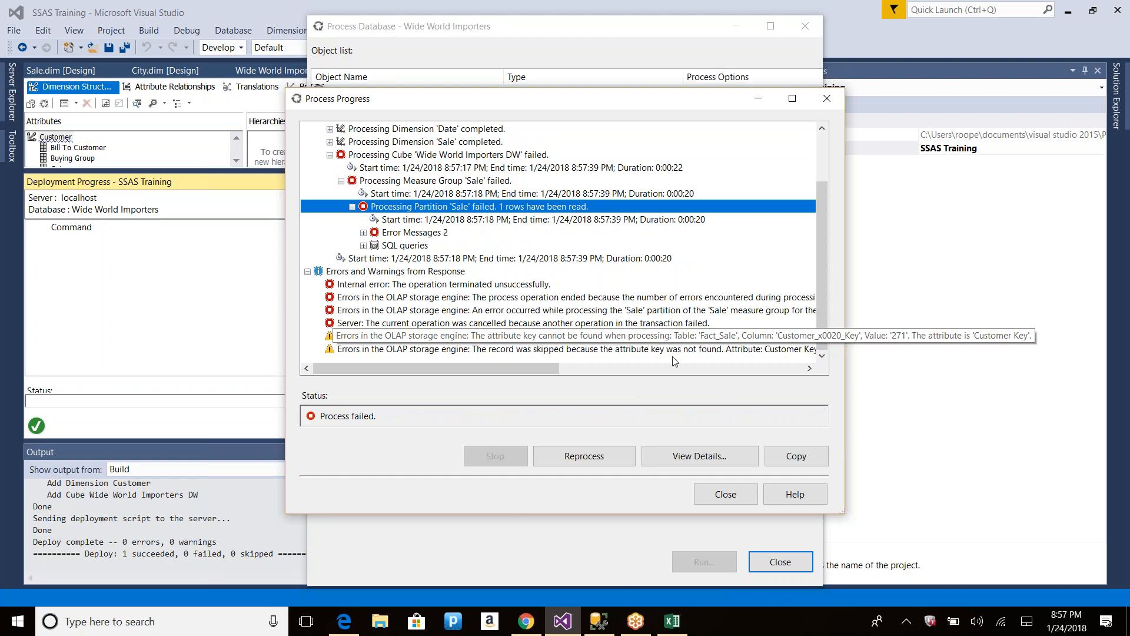
click(725, 494)
click(781, 562)
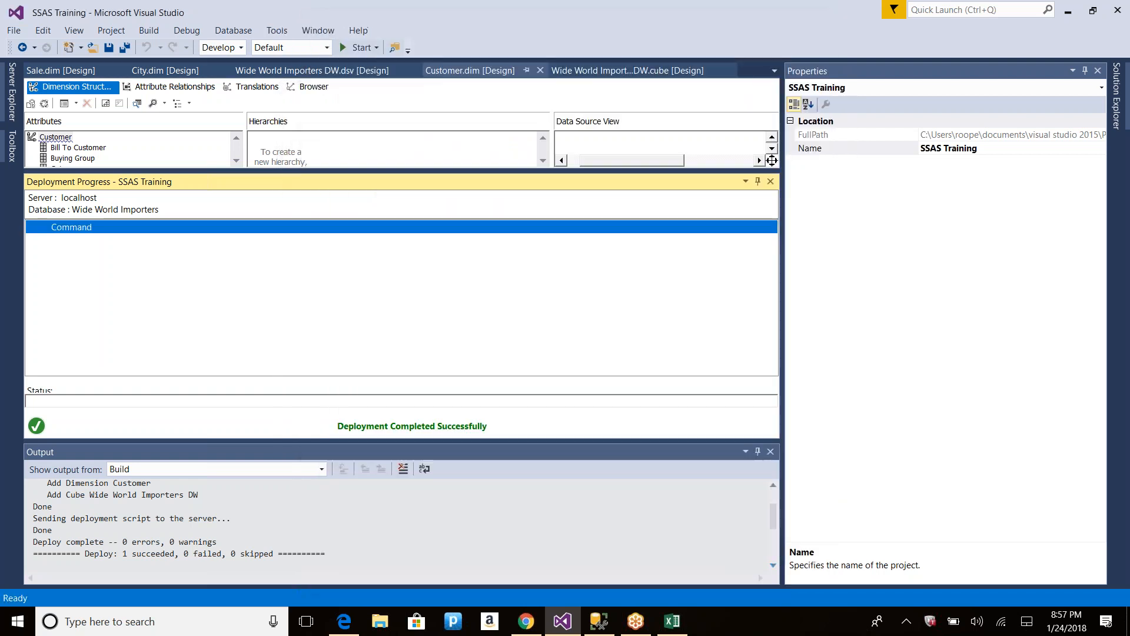
Step: Reopen Customer.dim, dismiss the deployment progress, and set KeyErrorLimitAction to StopLogging in the dimension's ErrorConfiguration
click(1117, 108)
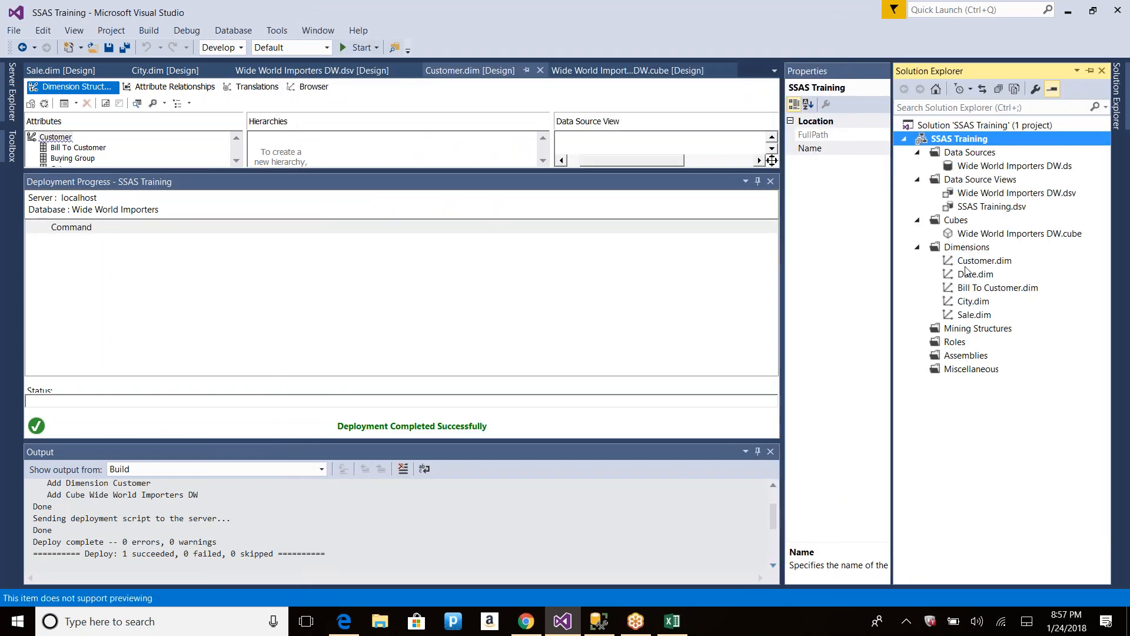
double_click(969, 261)
click(770, 181)
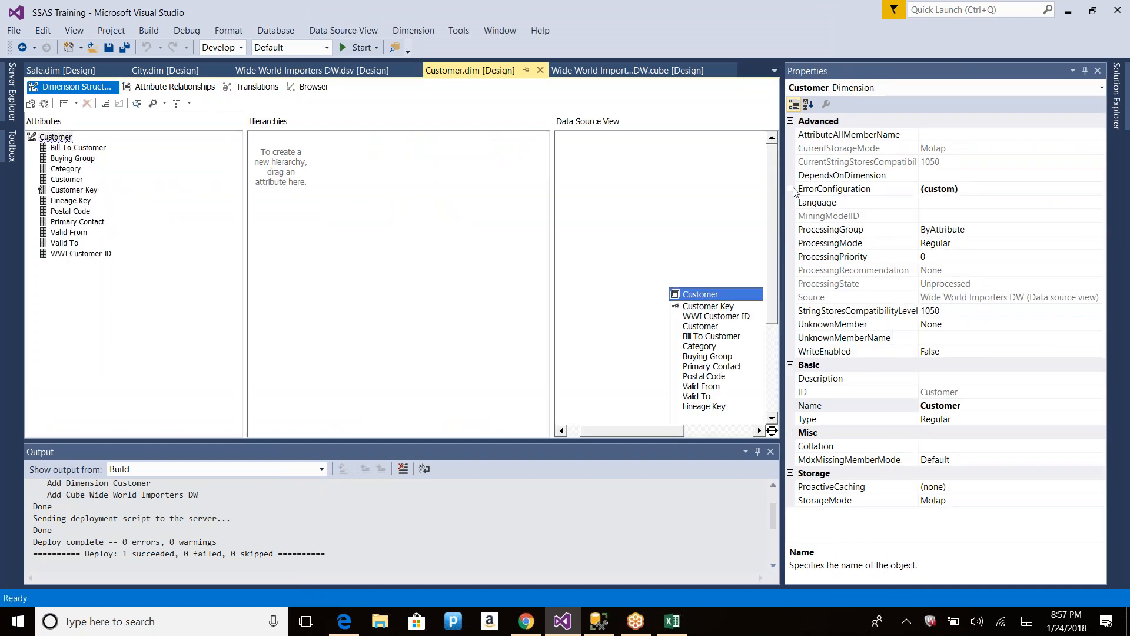
click(792, 188)
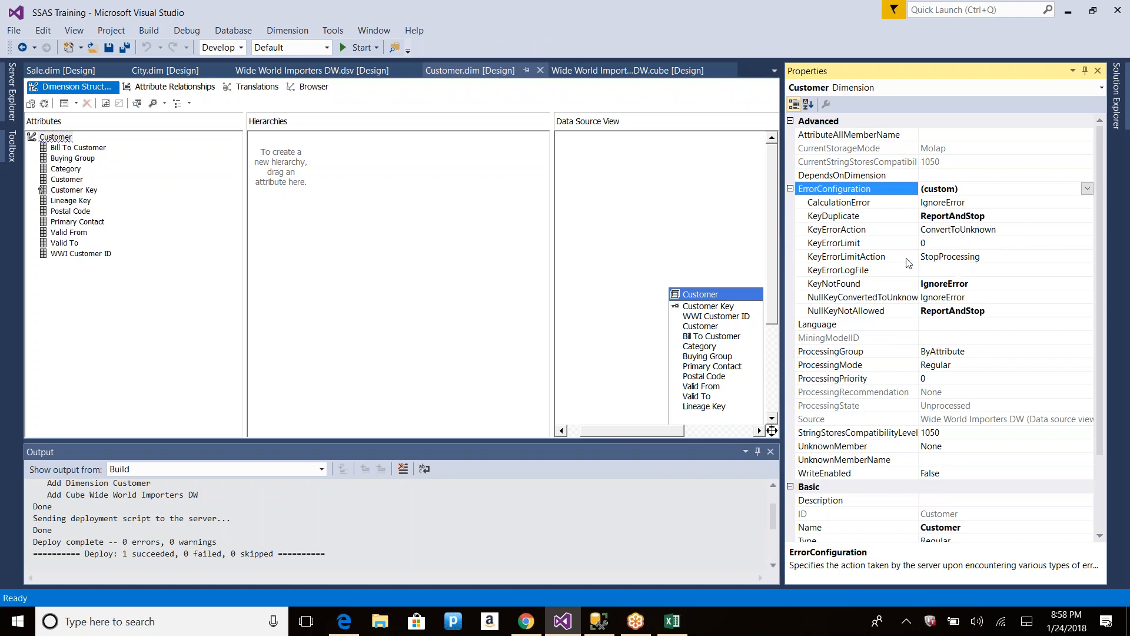
click(981, 257)
click(1088, 256)
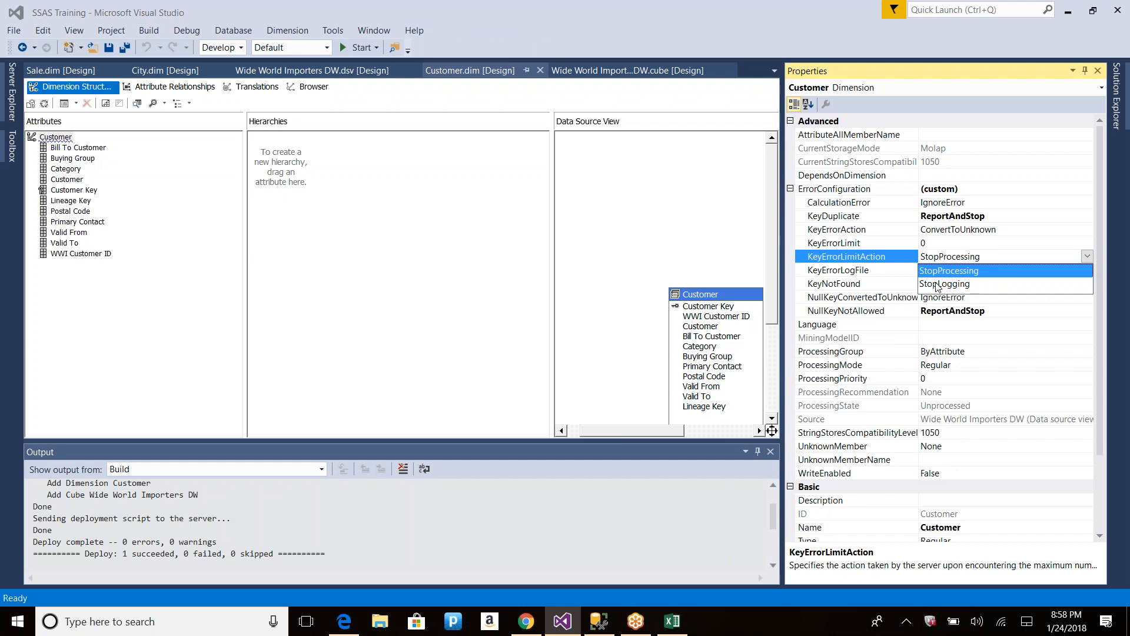
click(942, 284)
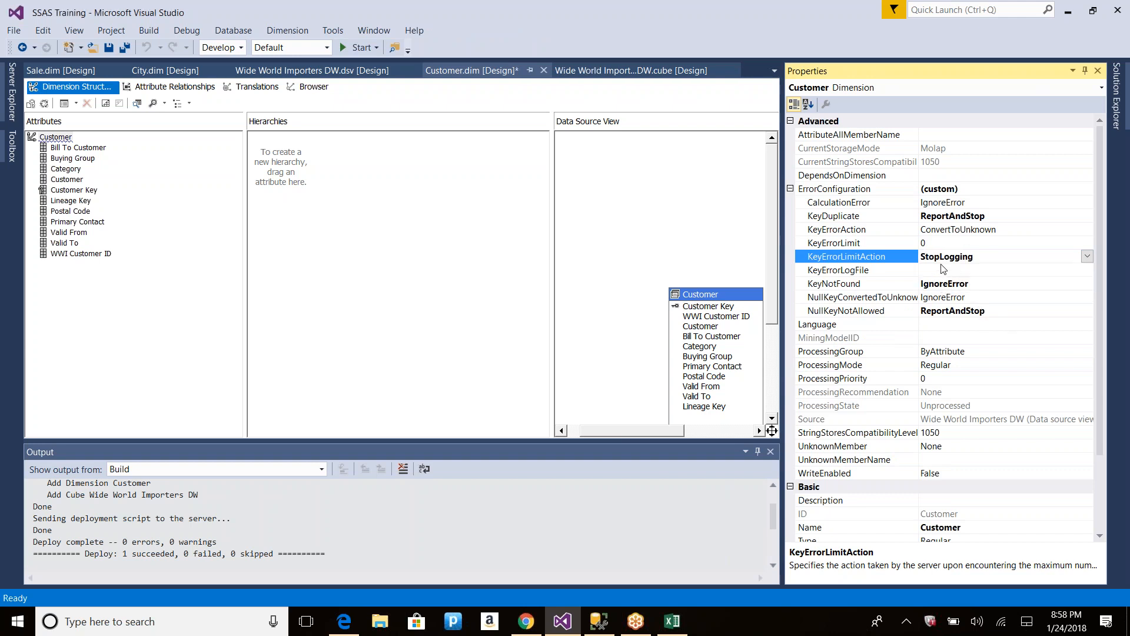
click(940, 243)
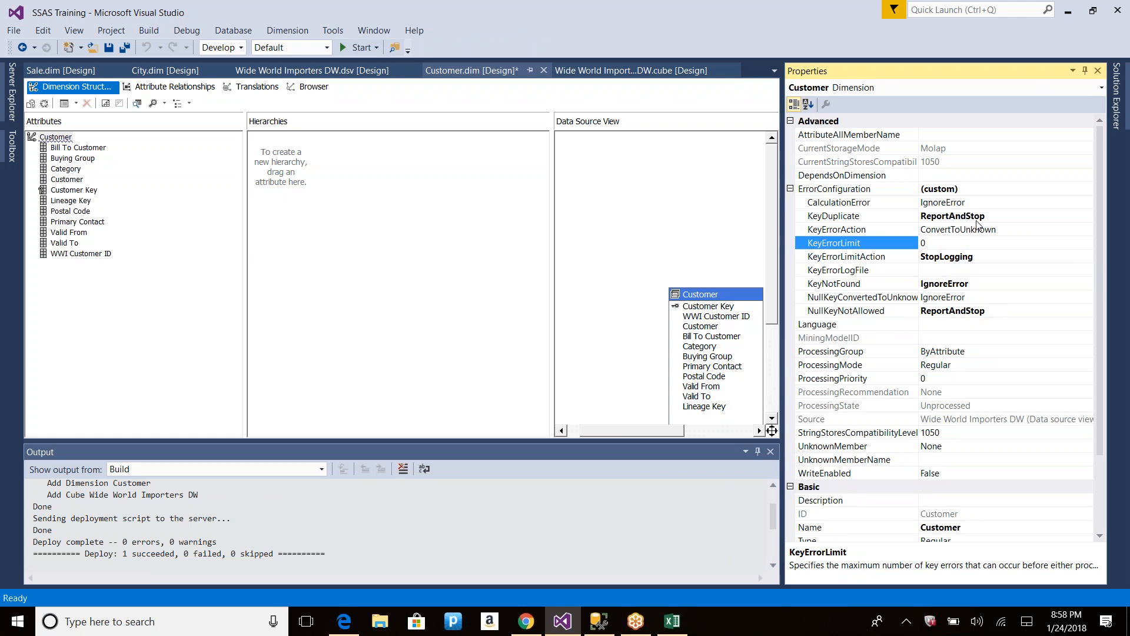
Step: Redeploy the project, process the Wide World Importers database again with Process Full, and close the processing progress
click(1116, 88)
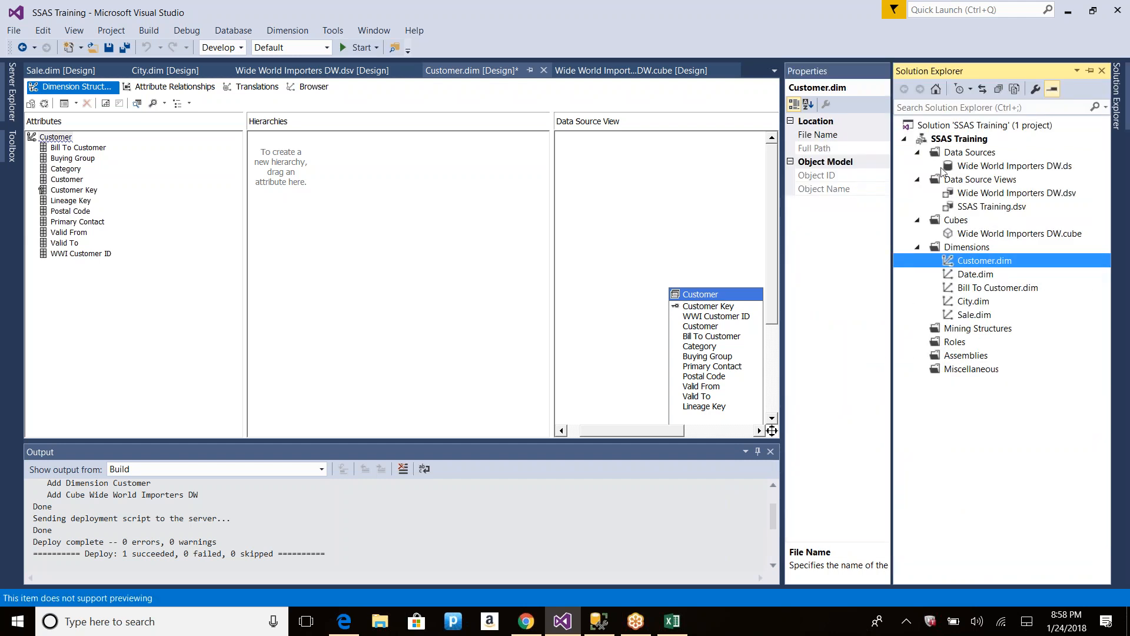
right_click(964, 139)
click(788, 198)
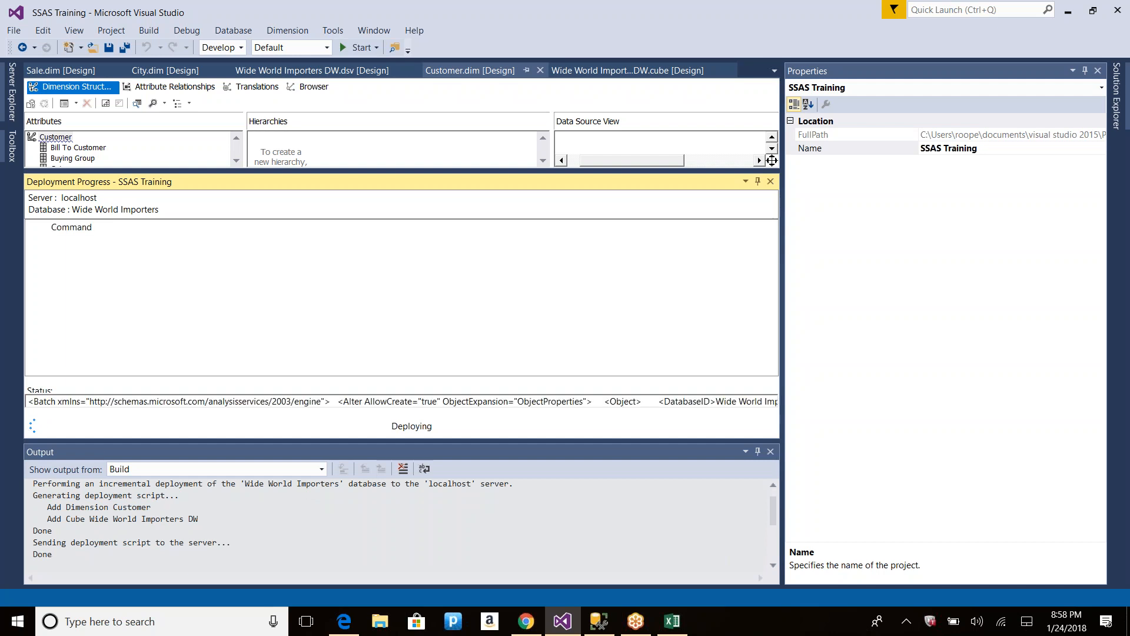
key(Return)
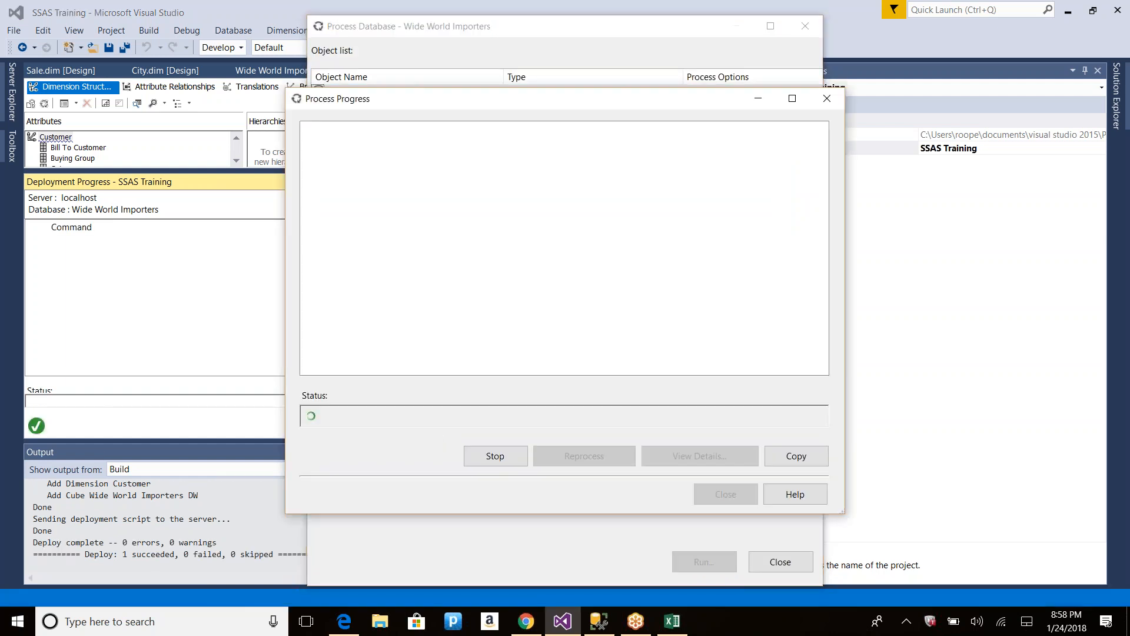
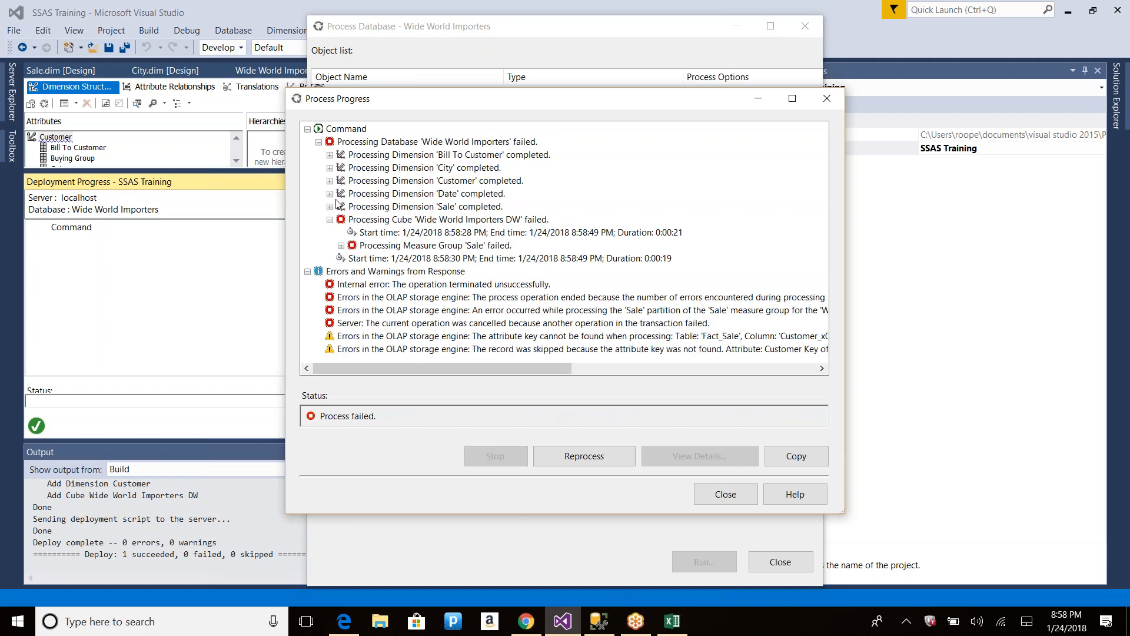
click(726, 494)
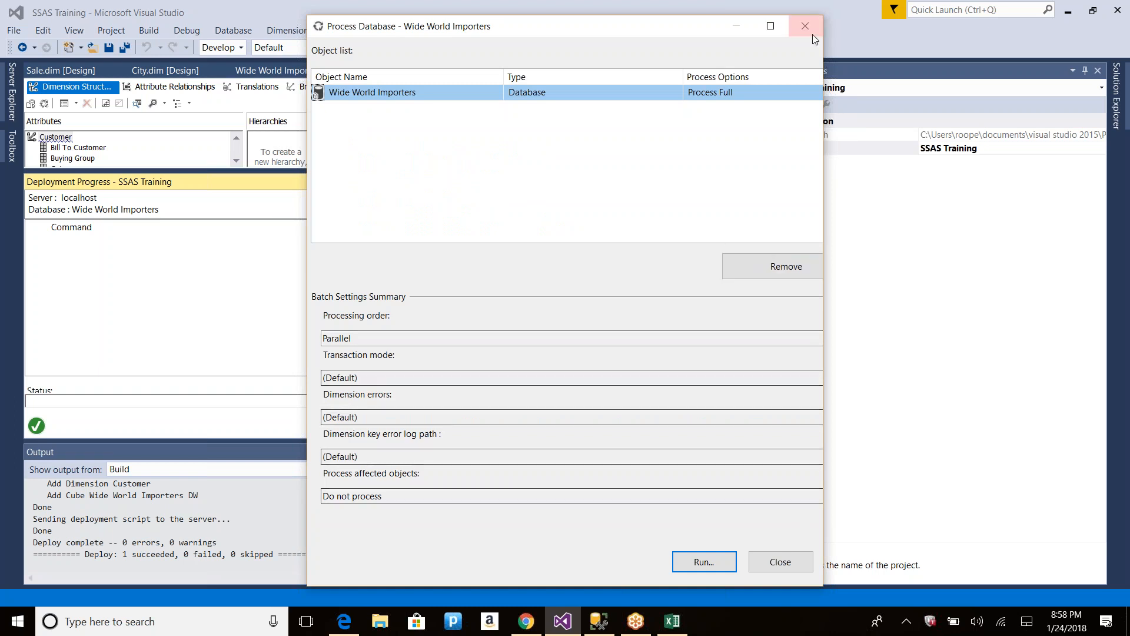
Step: Maximize the Process Database window and open the settings that apply to the entire Wide World Importers processing batch
click(770, 26)
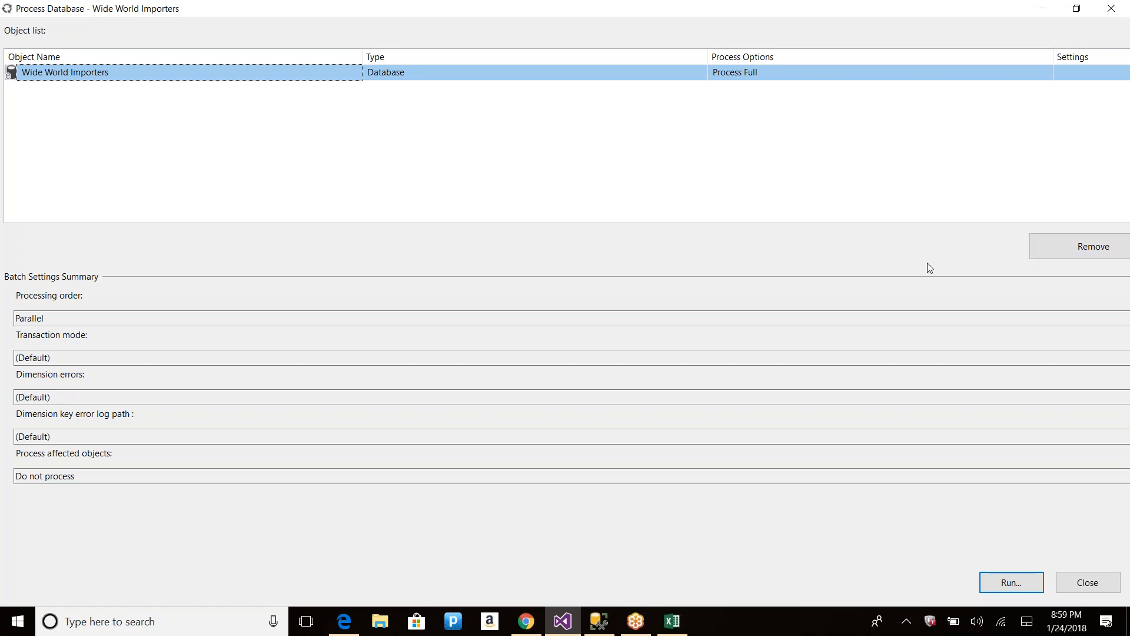
key(Tab)
key(Tab)
key(Tab)
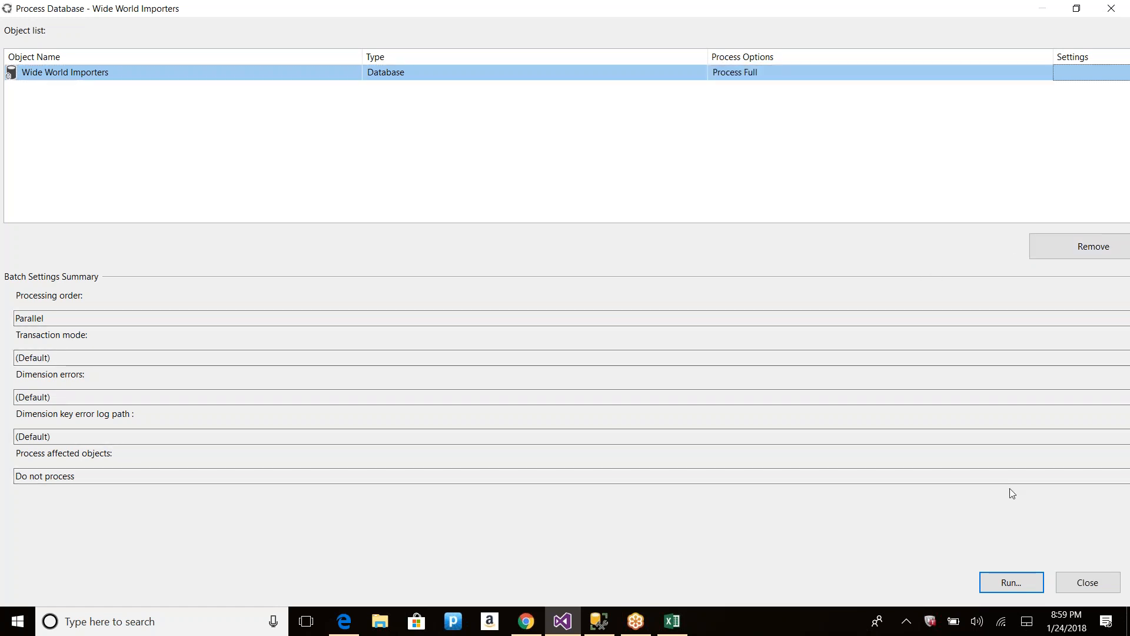
key(Tab)
key(Tab)
key(Tab)
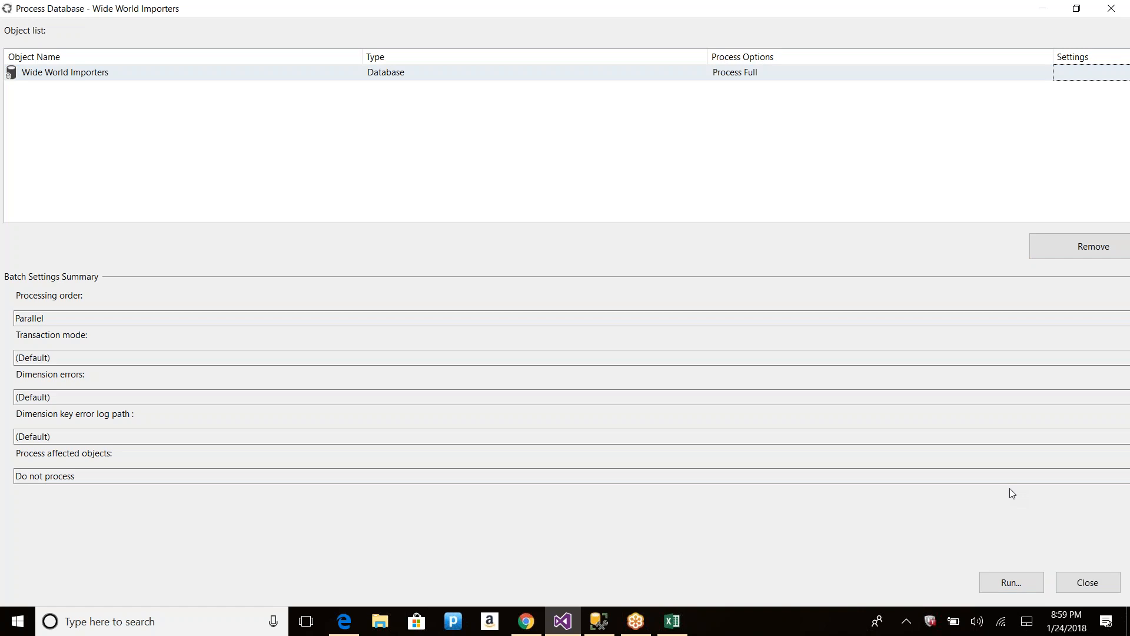
key(Tab)
key(Tab)
key(Tab)
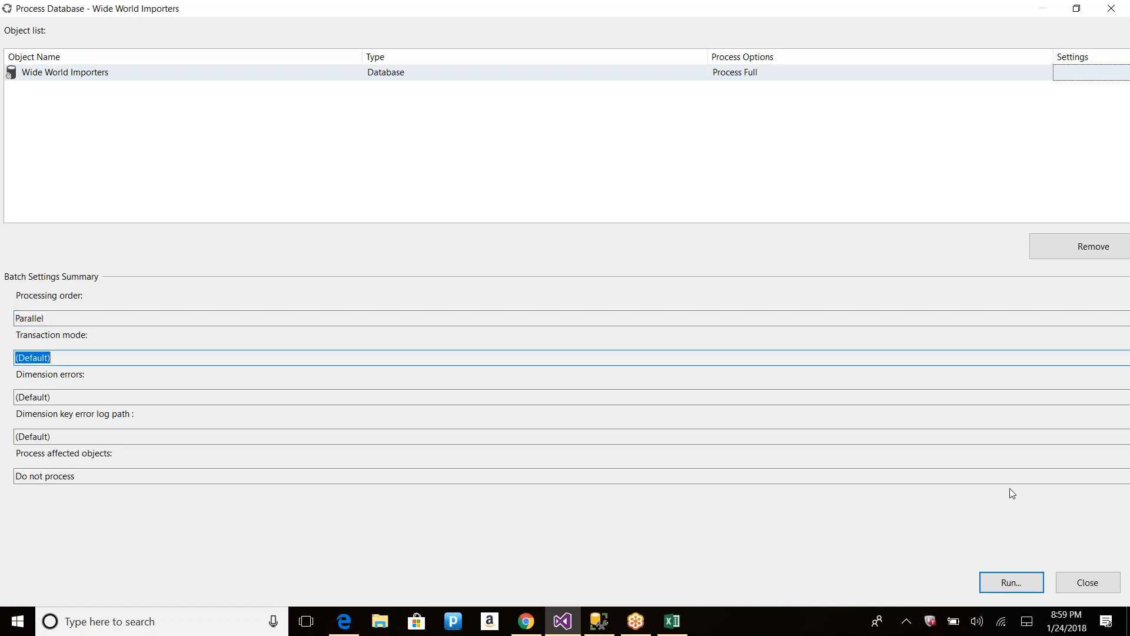
key(Tab)
key(Tab)
key(Tab)
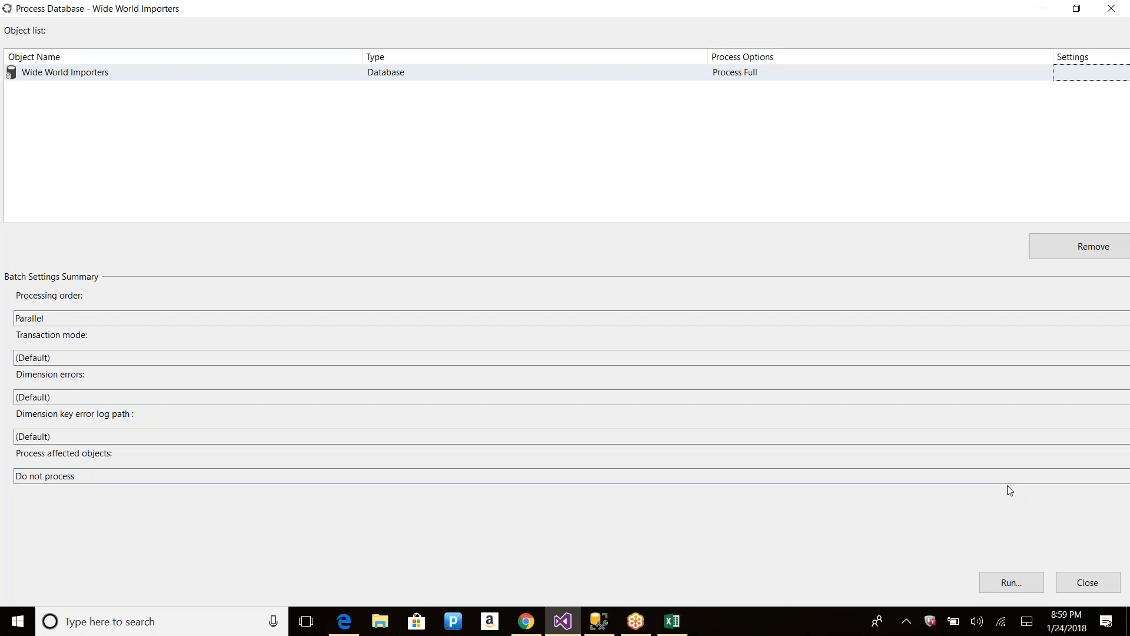
key(Return)
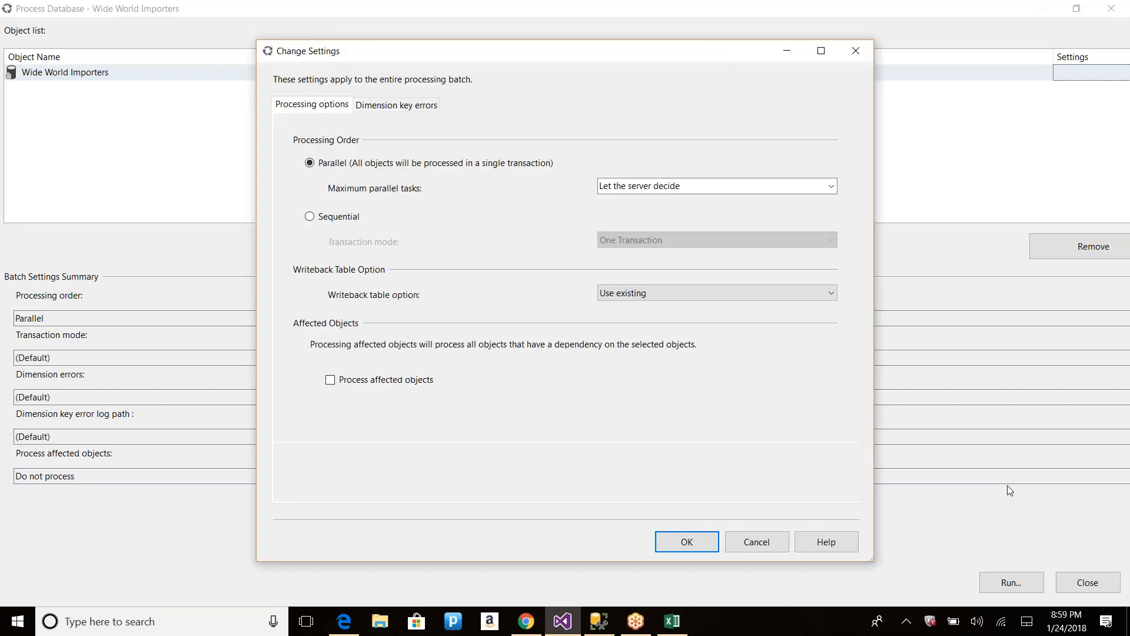
Step: Apply a custom dimension key error configuration with Convert to unknown, Ignore errors count, and Key not found set to Ignore error
click(418, 108)
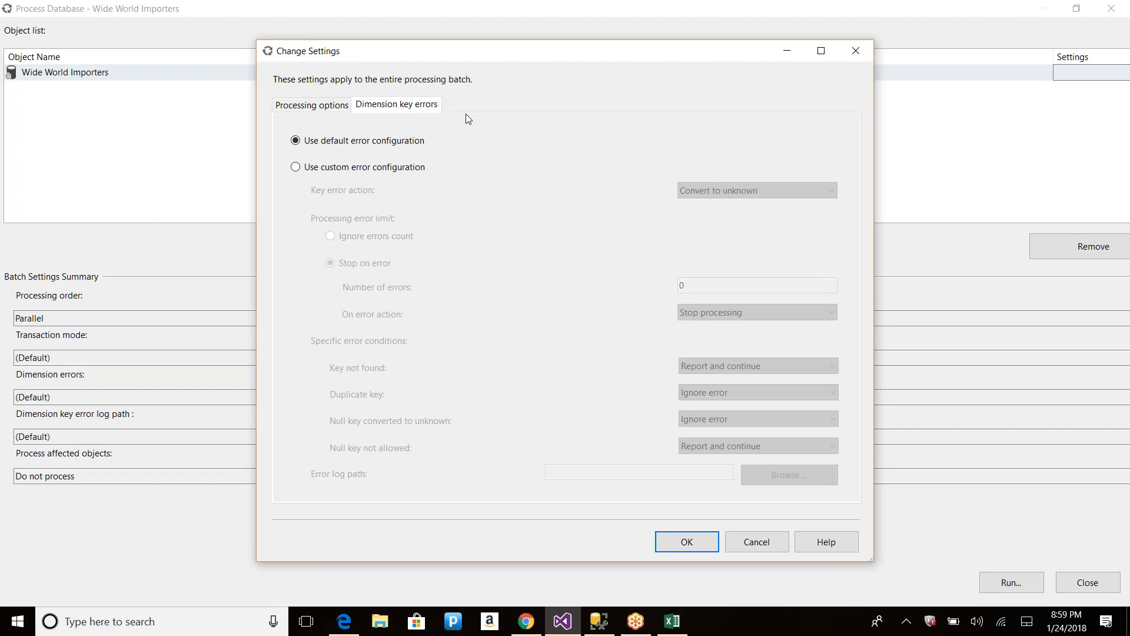
click(328, 169)
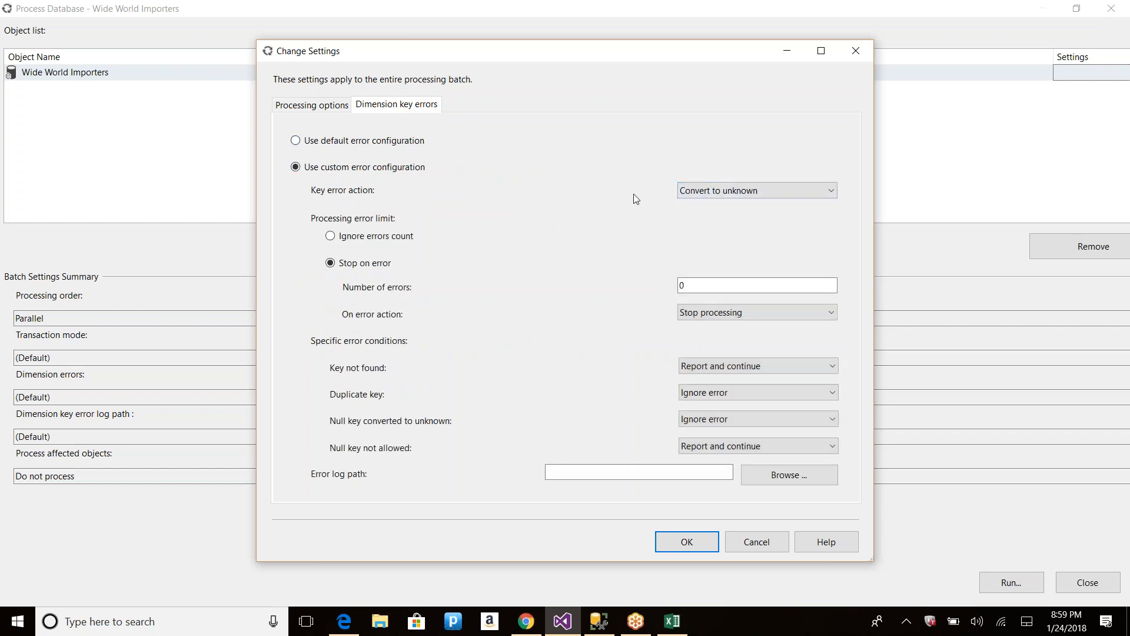
click(713, 192)
click(714, 201)
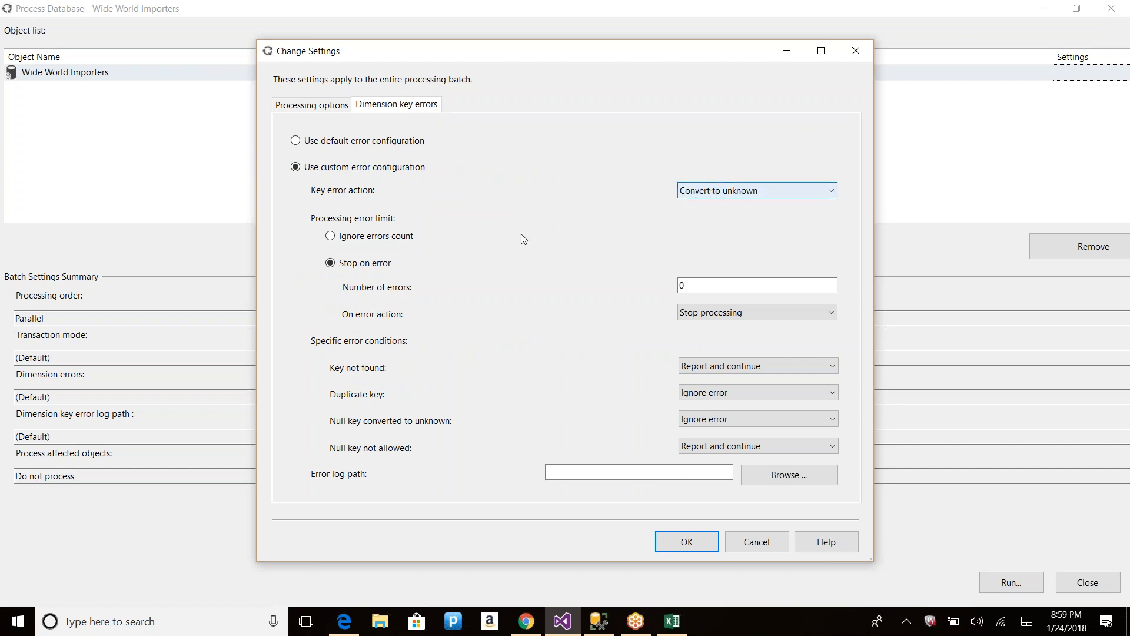
click(374, 241)
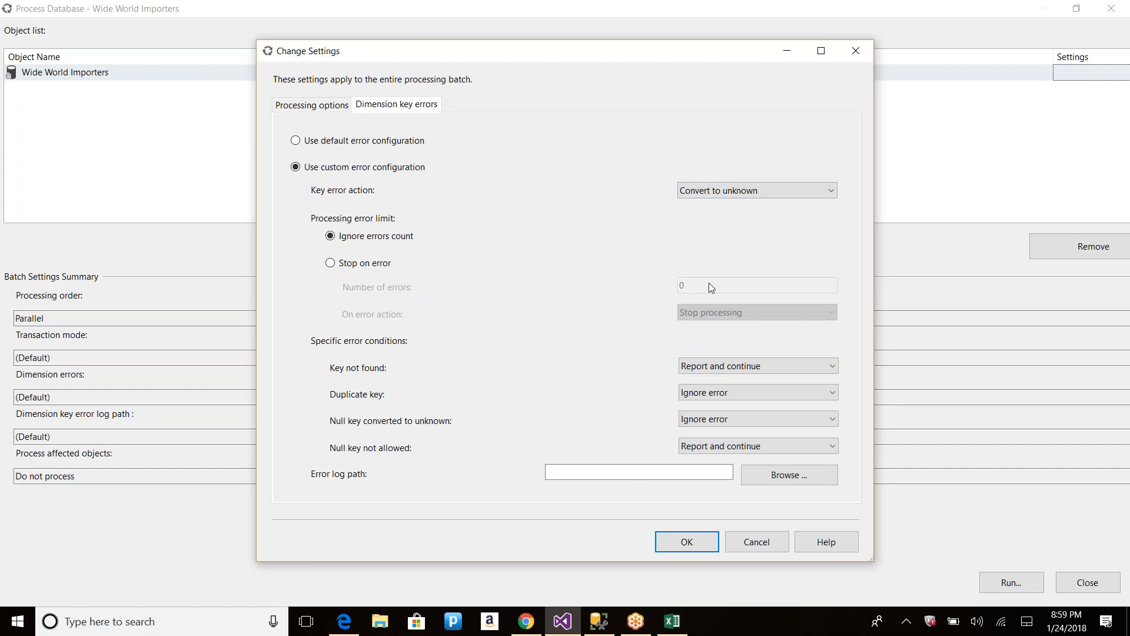
click(779, 371)
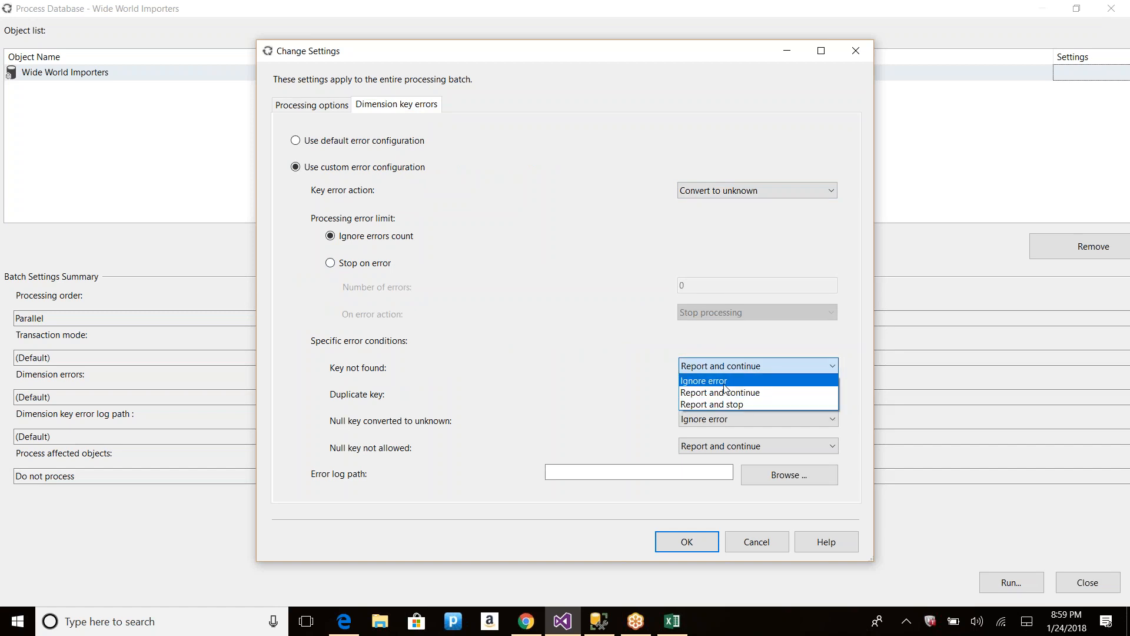
click(725, 386)
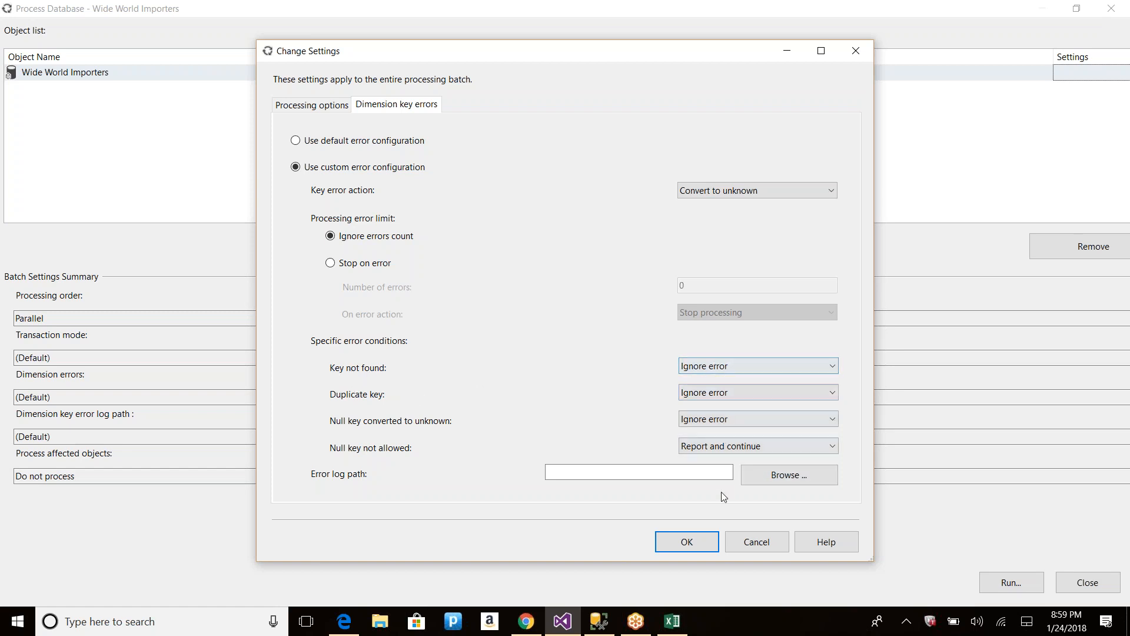
click(611, 473)
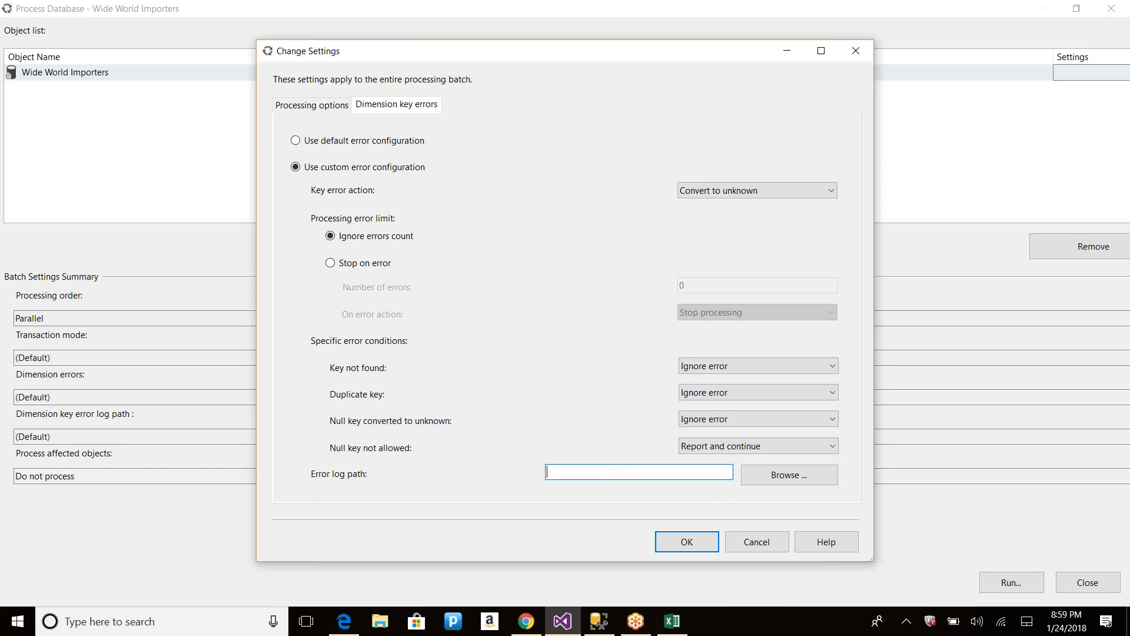
click(689, 543)
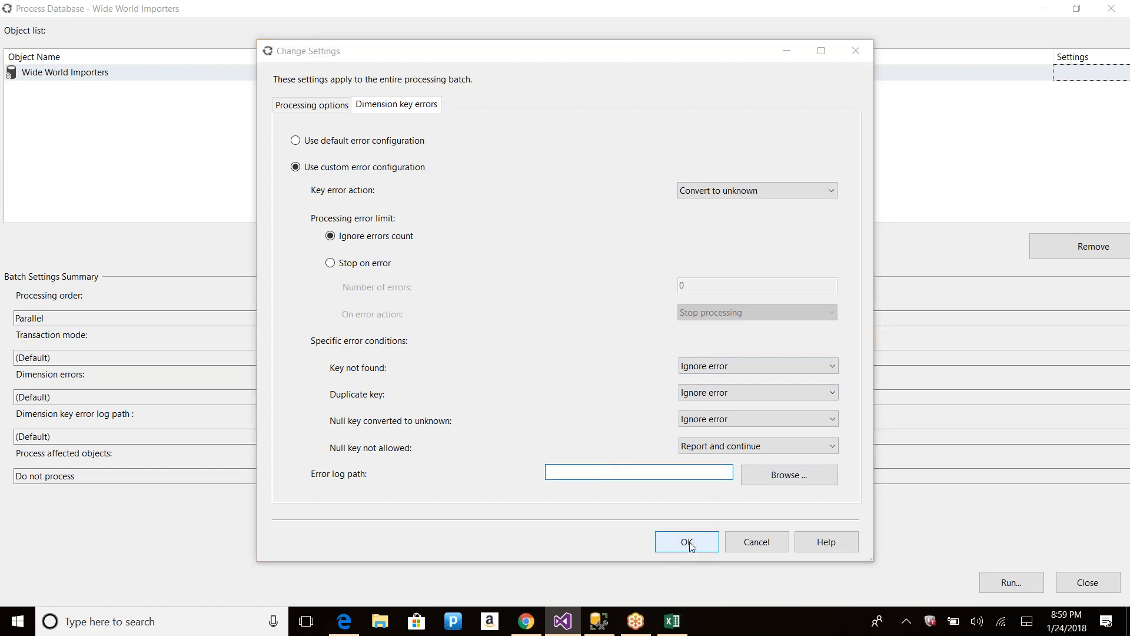
Step: Run the Wide World Importers processing with the custom error settings, and close the processing windows and the deployment progress
click(1005, 575)
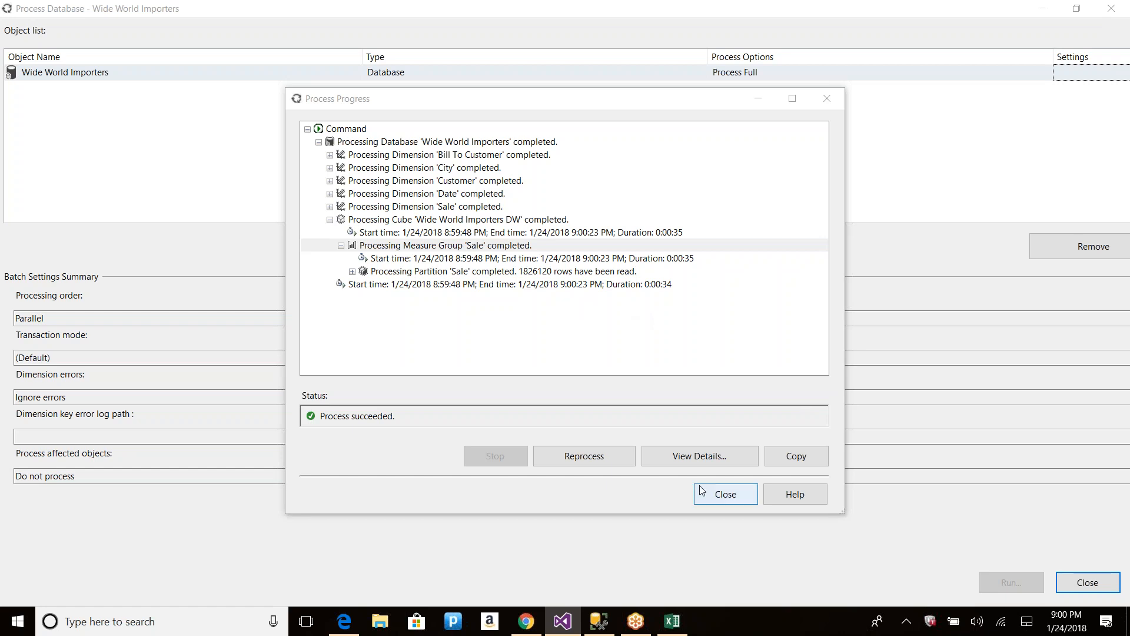
click(728, 495)
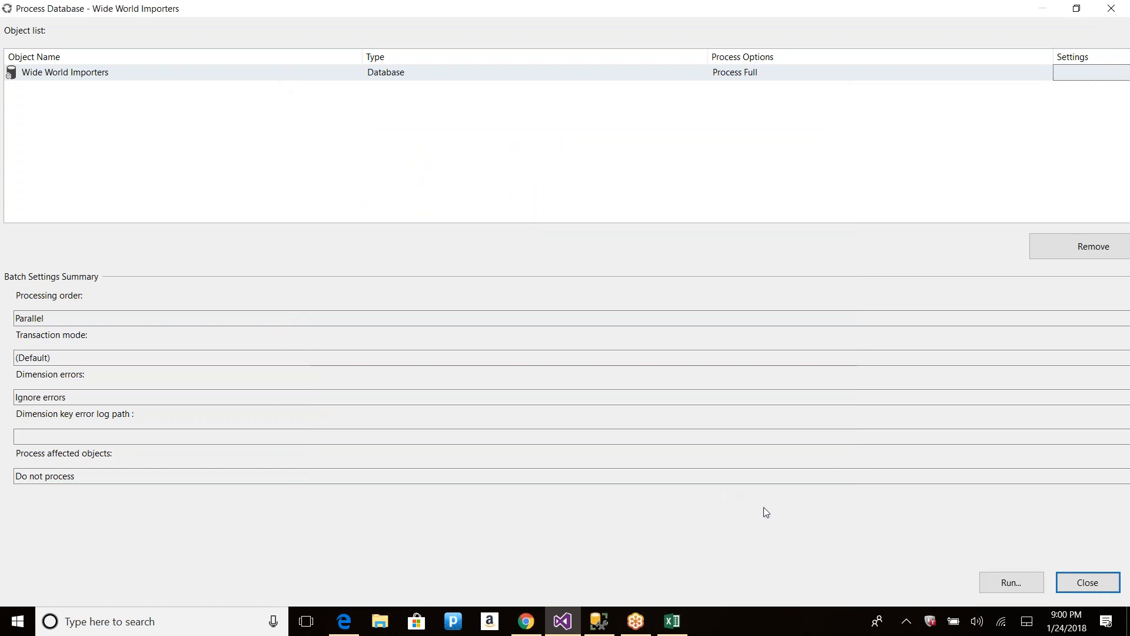
click(1087, 584)
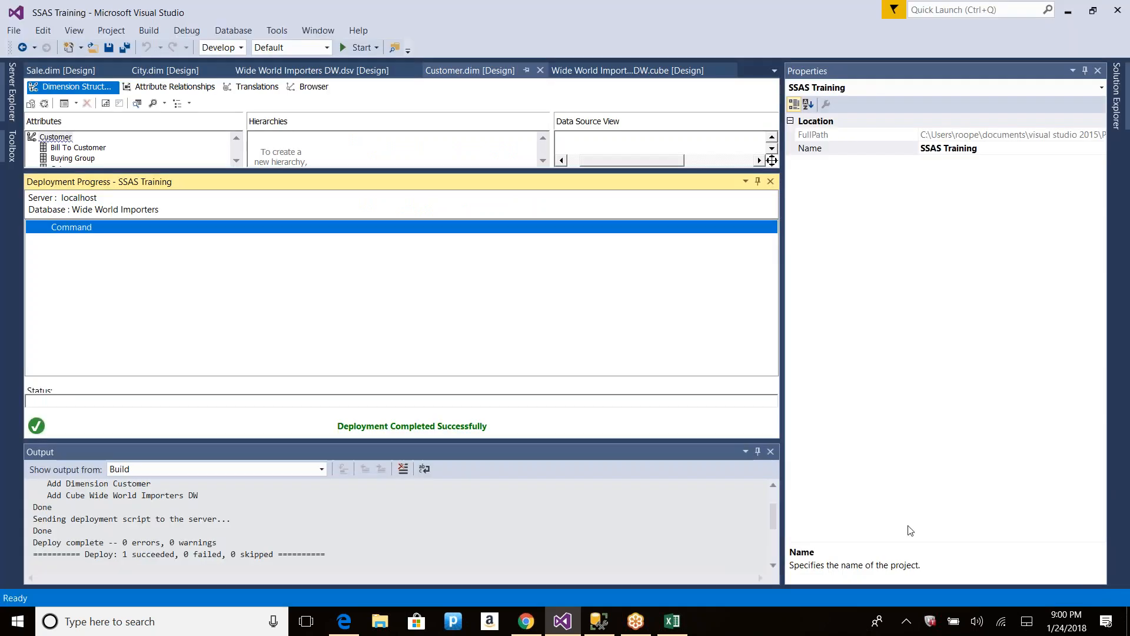
click(770, 181)
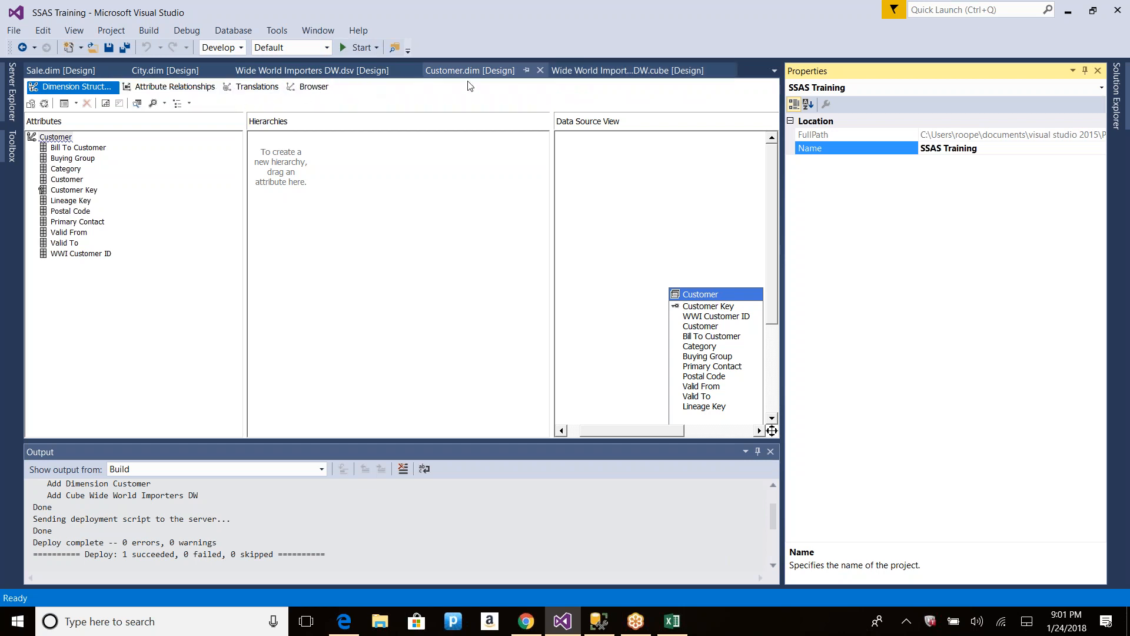
Step: Remove the WHERE clause excluding Customer Key 271 from the Customer named query in Wide World Importers DW.dsv, and save
click(346, 71)
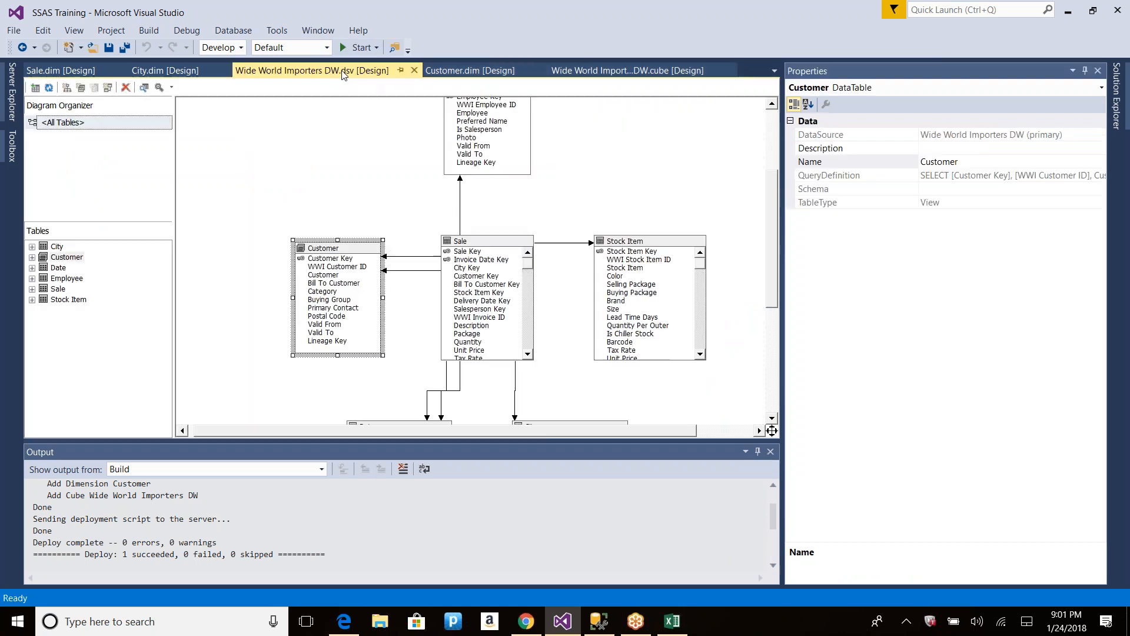
double_click(349, 253)
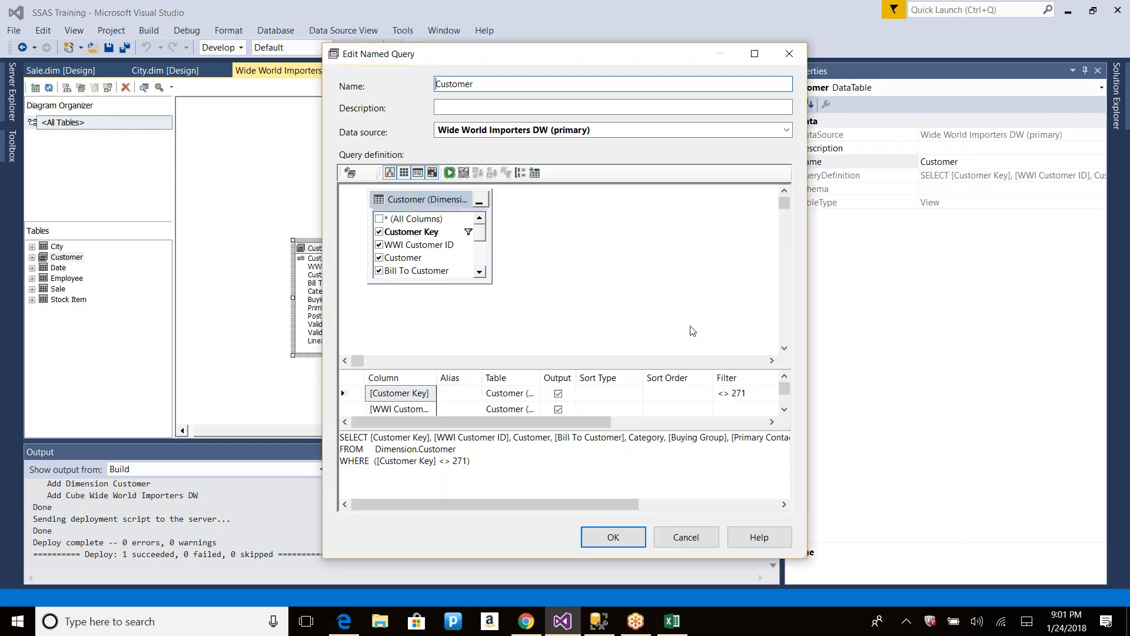
drag(491, 465, 302, 461)
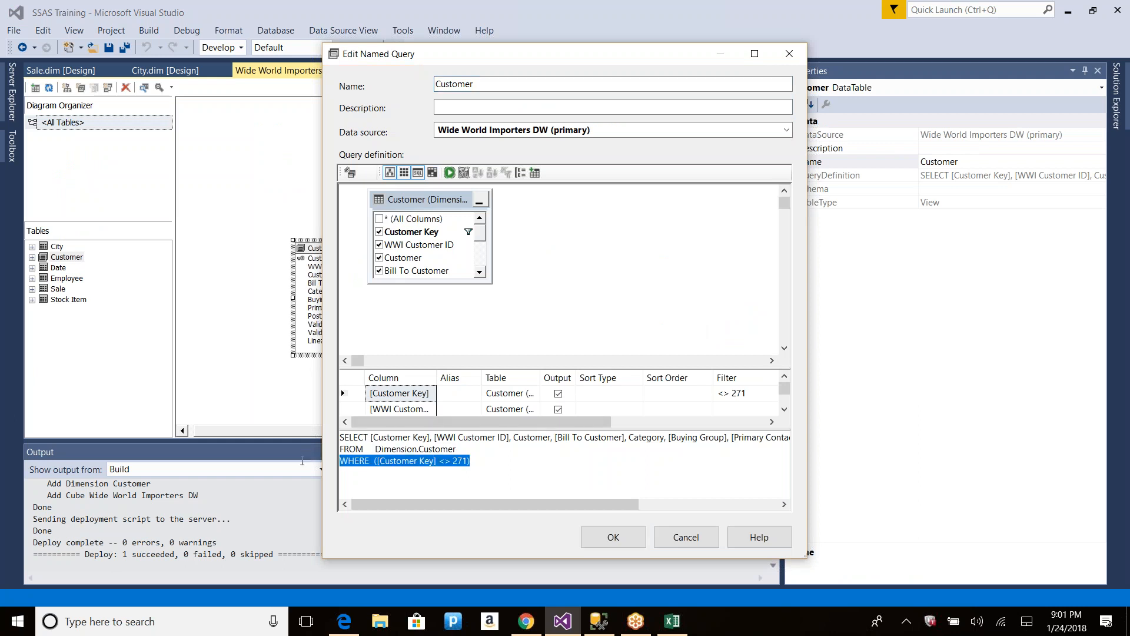
key(Delete)
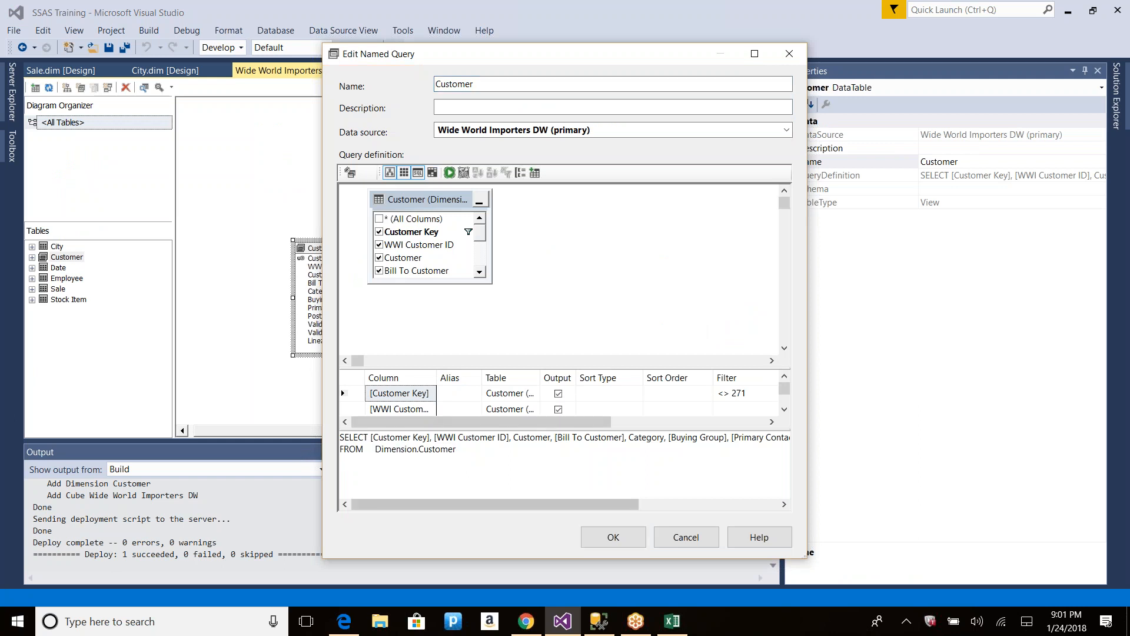
click(612, 537)
key(ctrl+s)
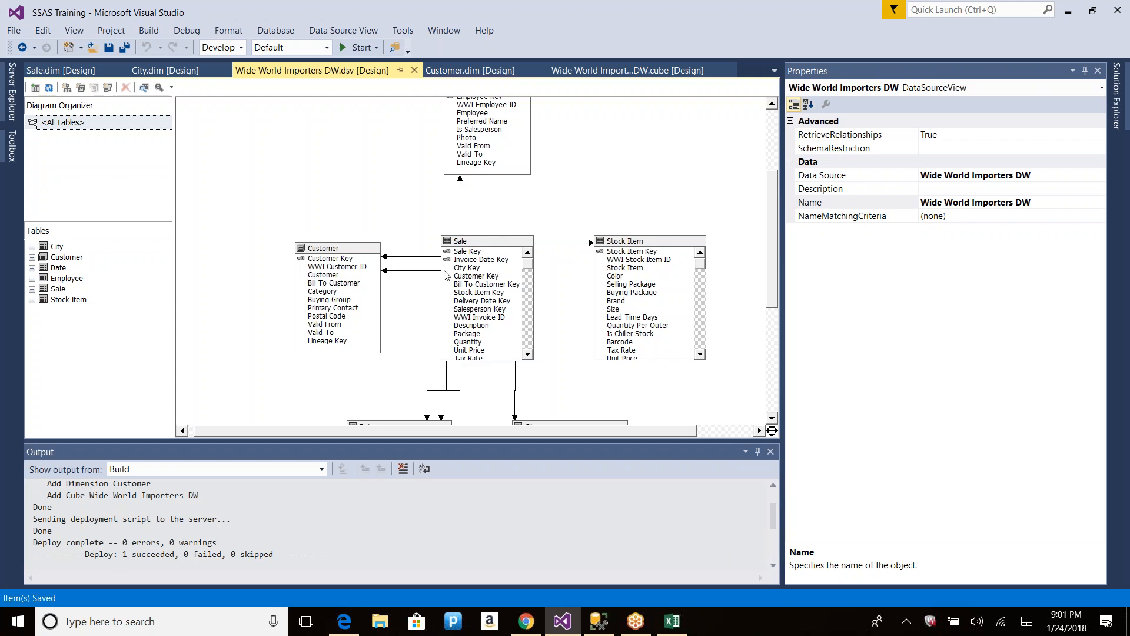
Step: Append UNION ALL and a second copy of the SELECT statement to the Customer named query to duplicate its rows
double_click(338, 259)
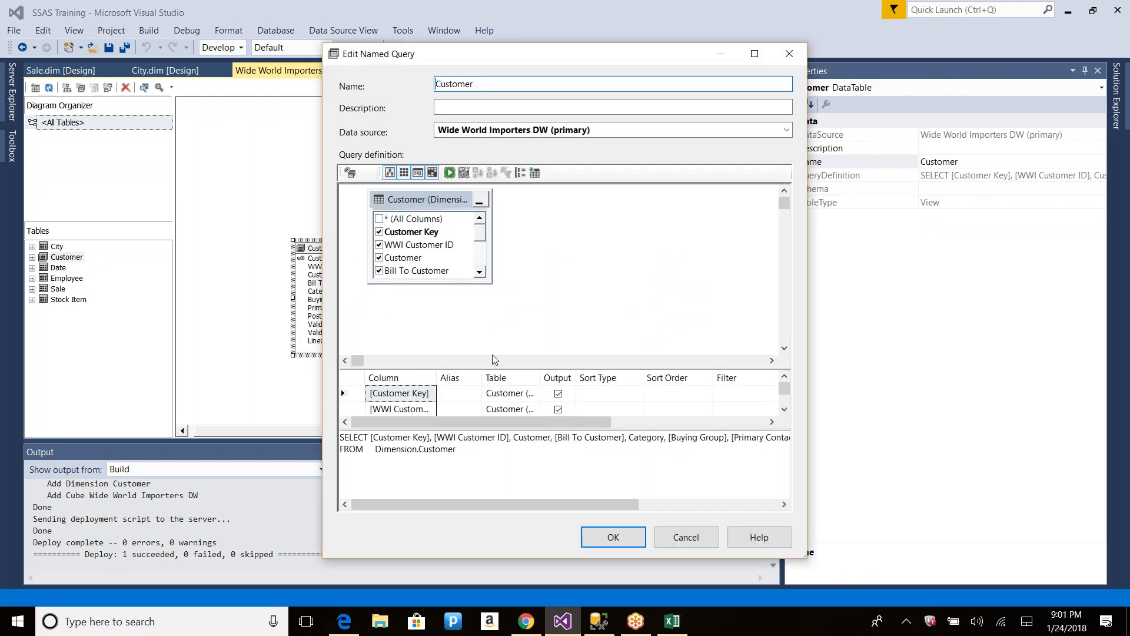
drag(468, 452, 343, 436)
key(ctrl+c)
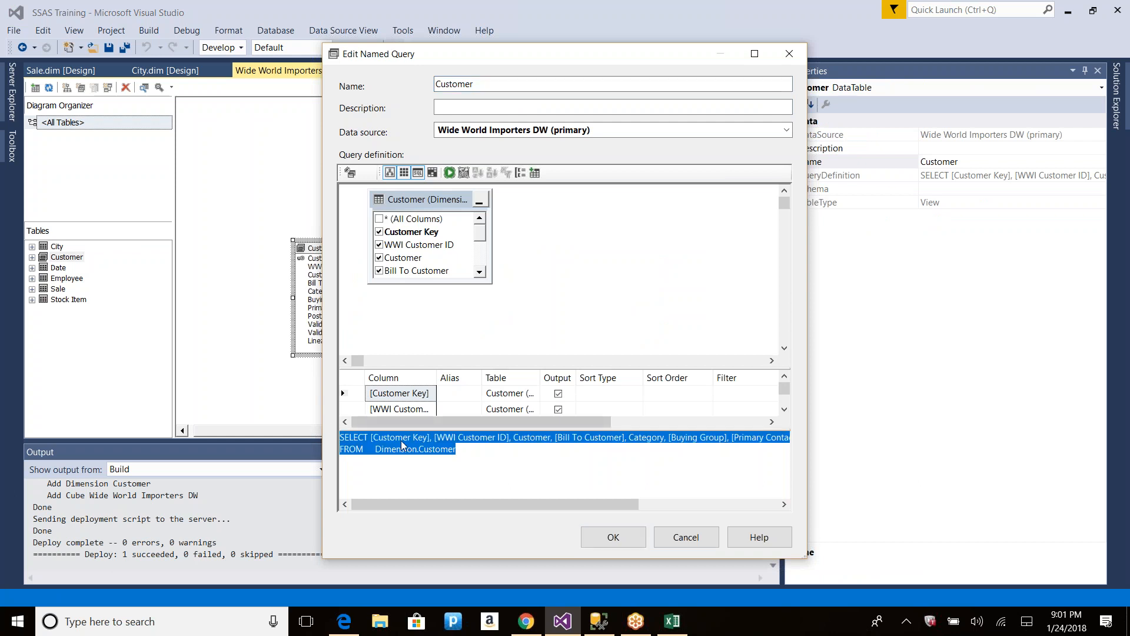
click(462, 452)
key(Return)
text(UNION  ALL)
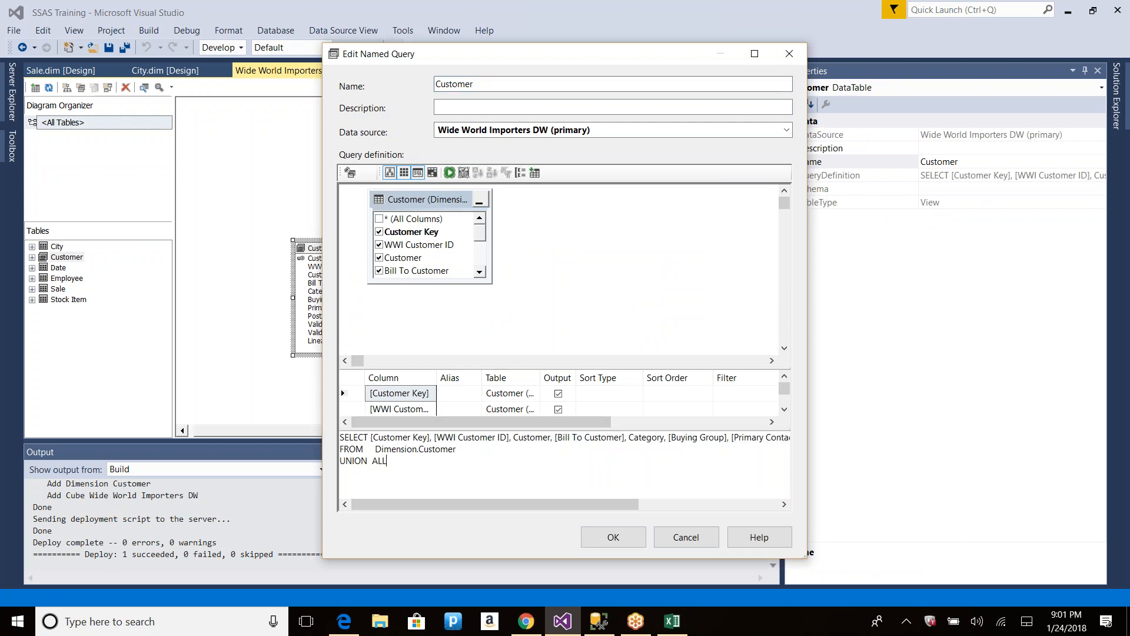
key(Return)
key(ctrl+v)
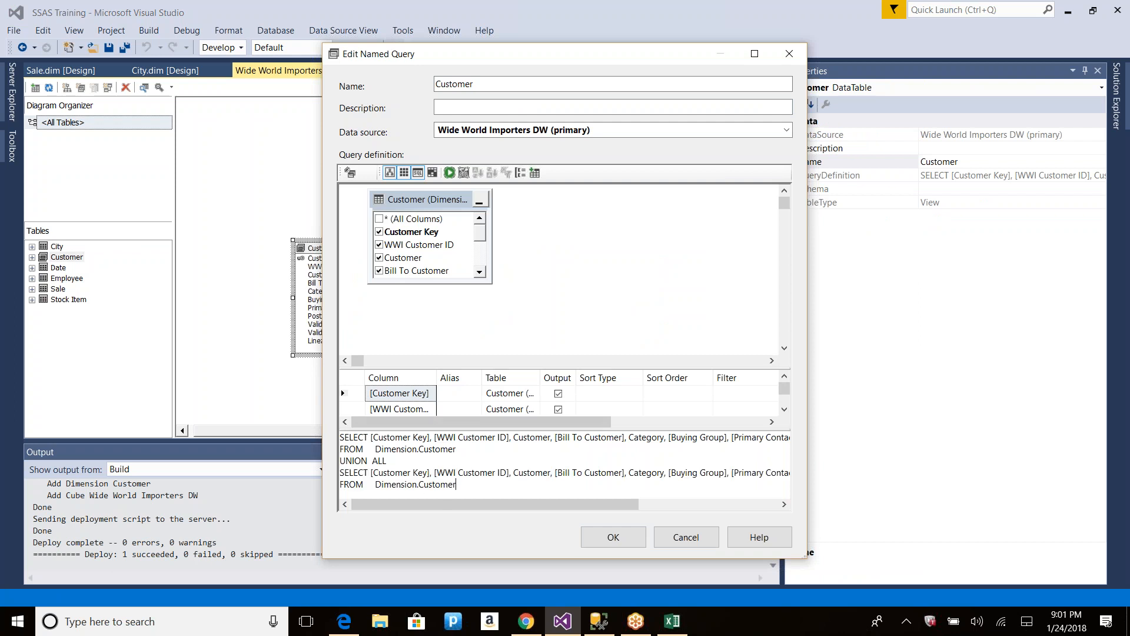
Step: Run the Customer named query, inspect where the customer keys repeat in the enlarged results, and accept the query
key(ctrl+r)
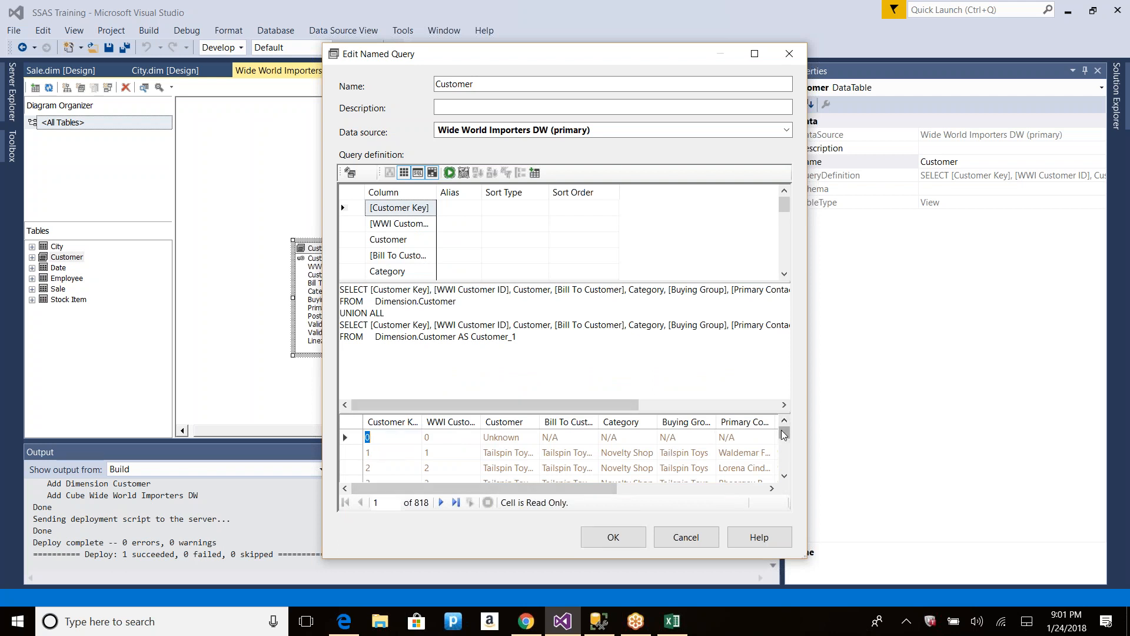
drag(784, 435, 785, 470)
click(372, 467)
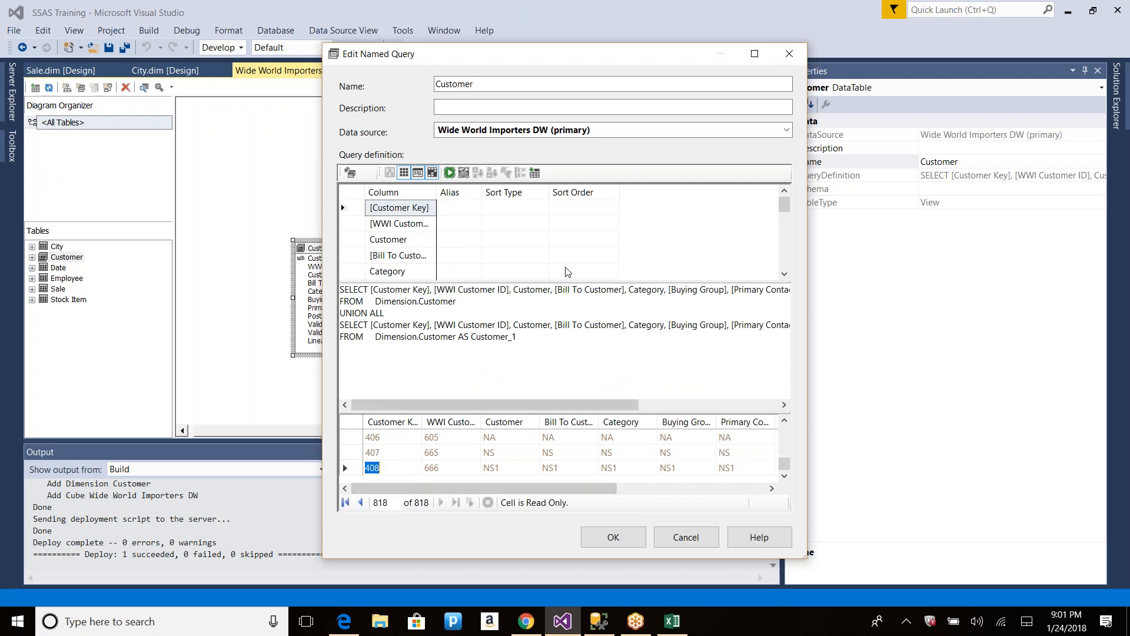
click(406, 175)
click(417, 173)
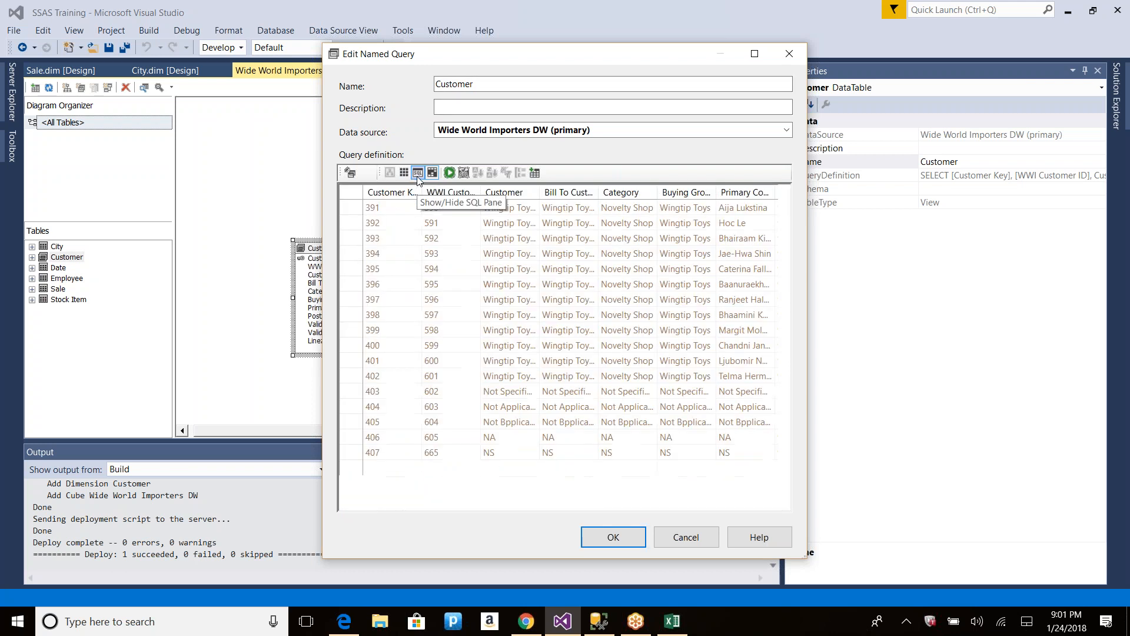
drag(786, 465, 801, 336)
click(375, 241)
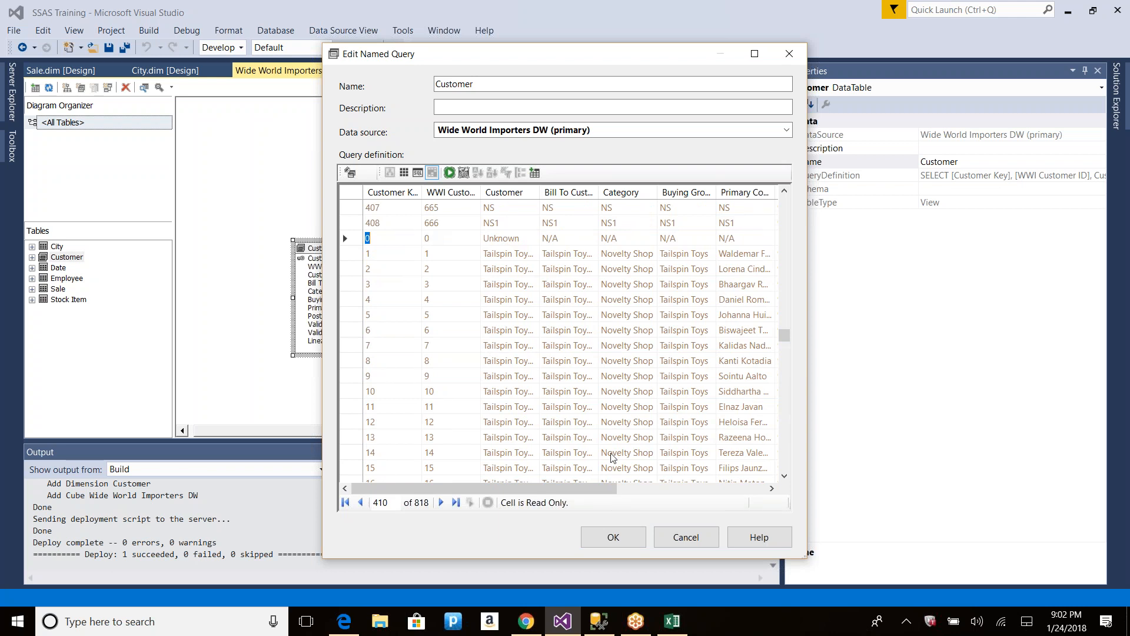
click(615, 538)
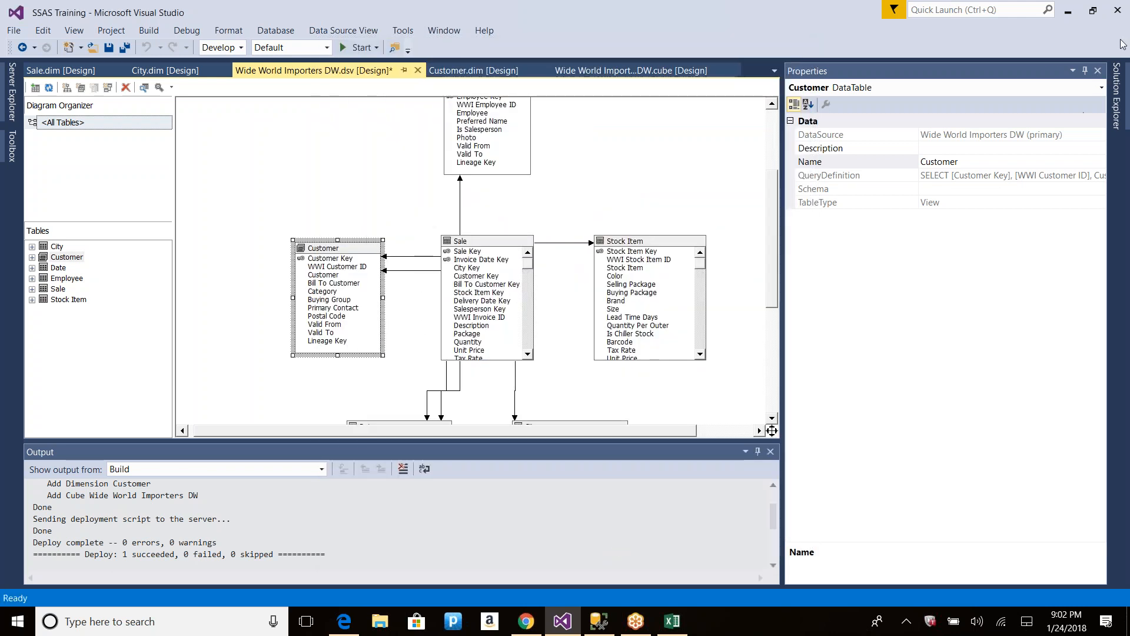
Step: Start processing the Customer dimension, saving the pending changes and letting the deployment overwrite the Wide World Importers database
click(1125, 130)
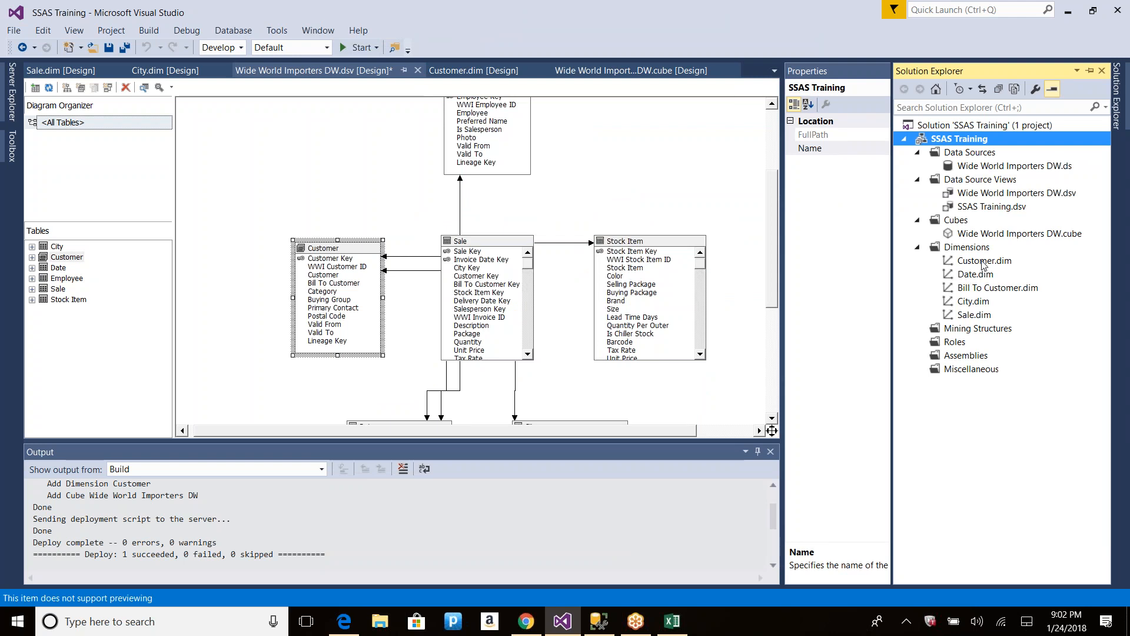
right_click(976, 265)
click(823, 292)
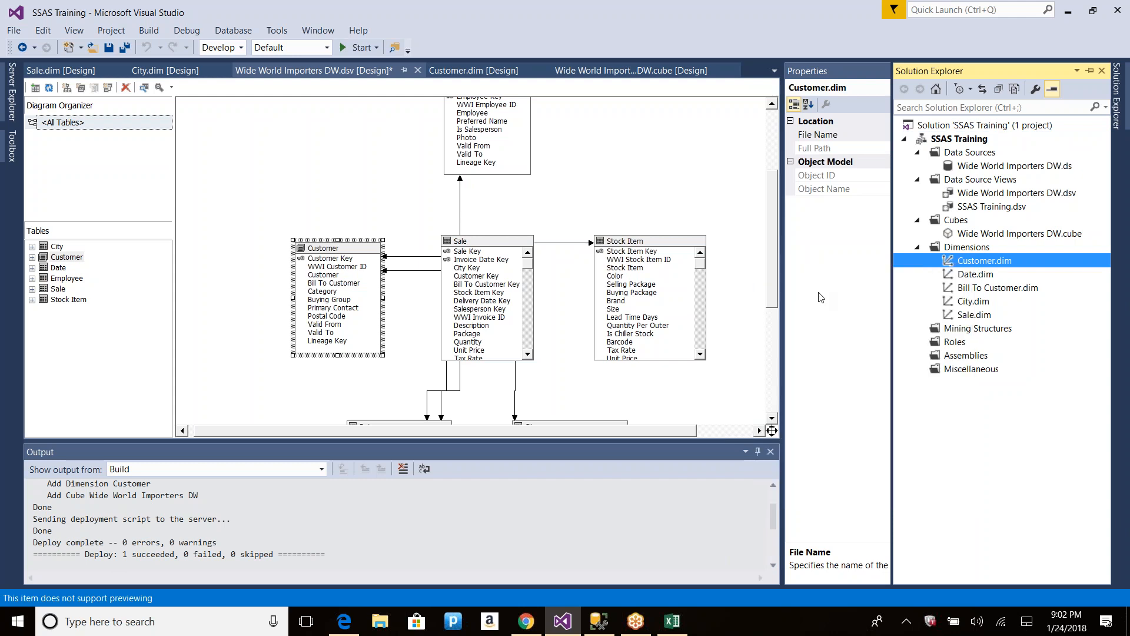
click(648, 340)
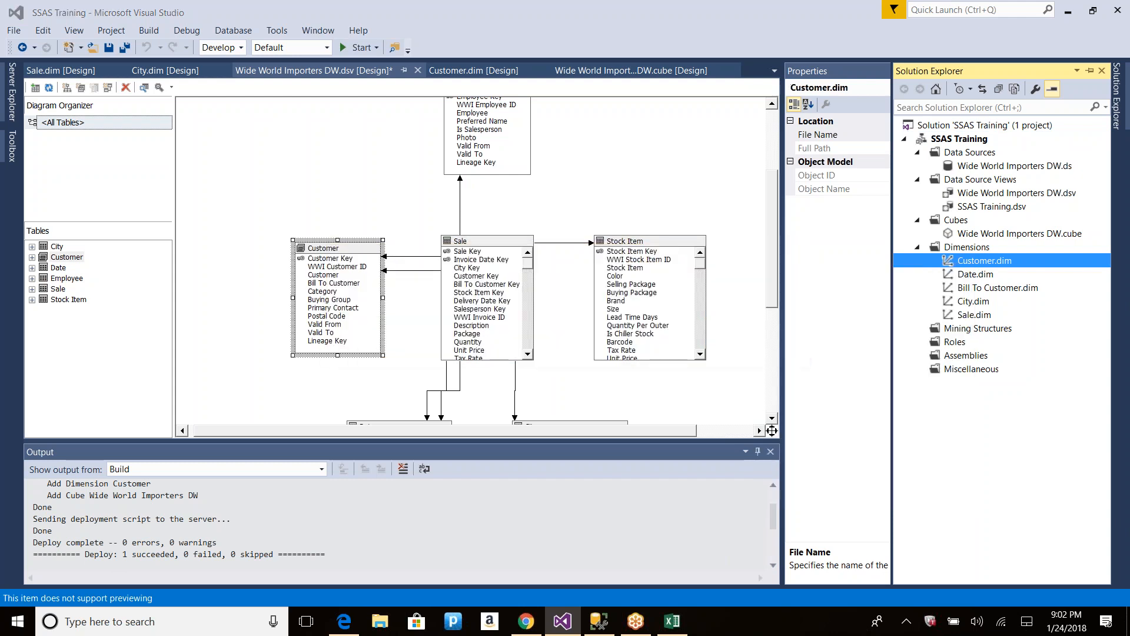
click(692, 349)
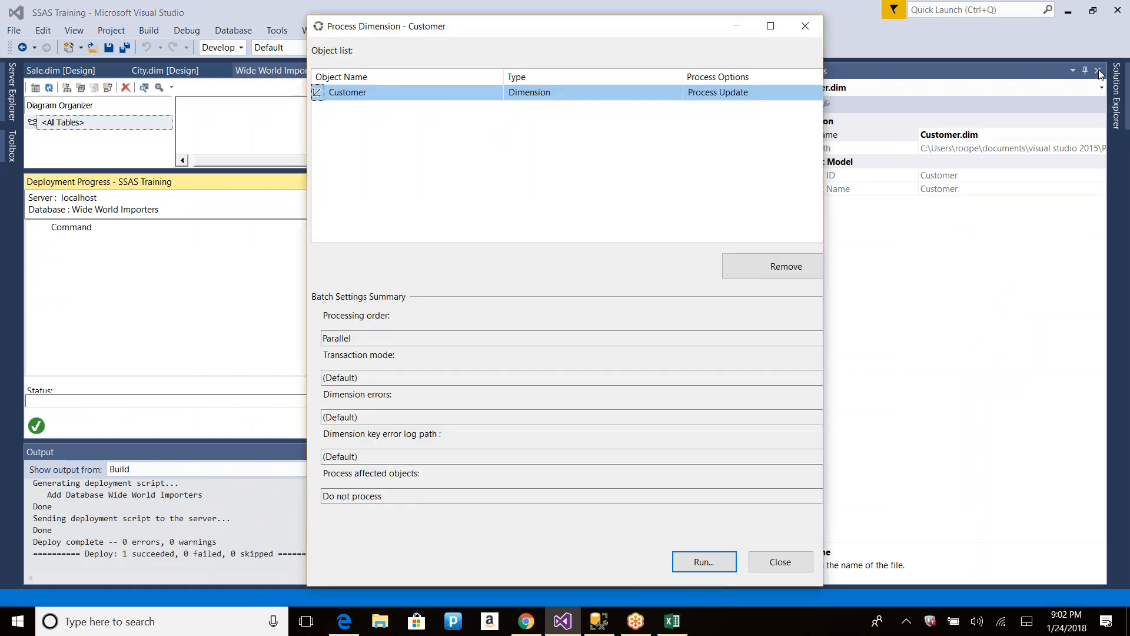
Step: Run the Customer dimension with Process Update, expand the Sale measure group's progress entry, and close both processing windows
click(685, 567)
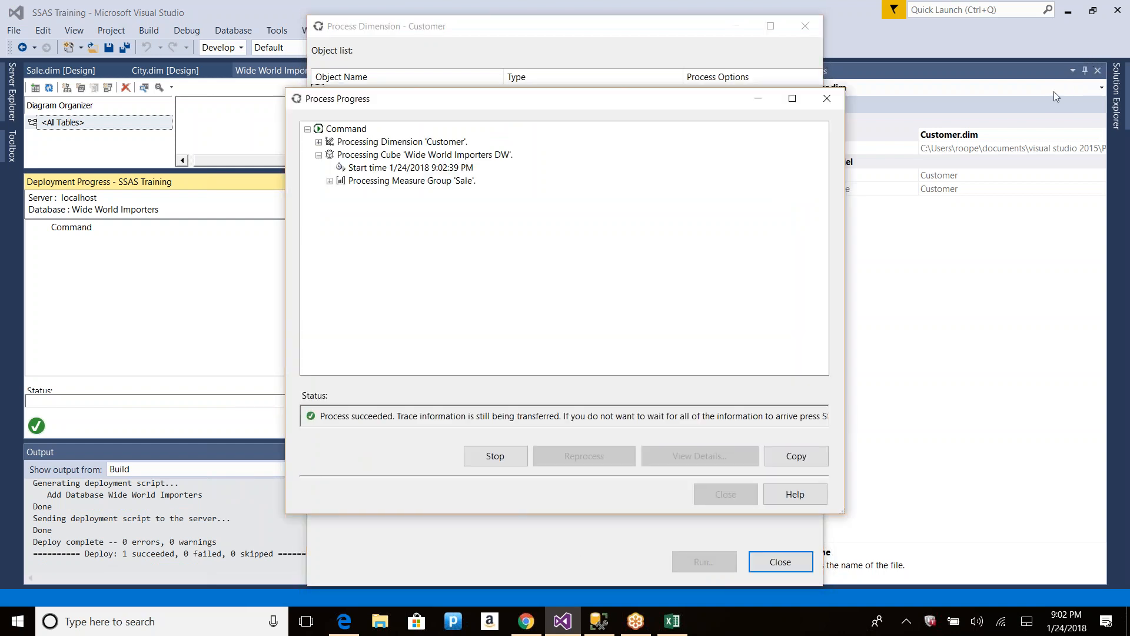
click(329, 181)
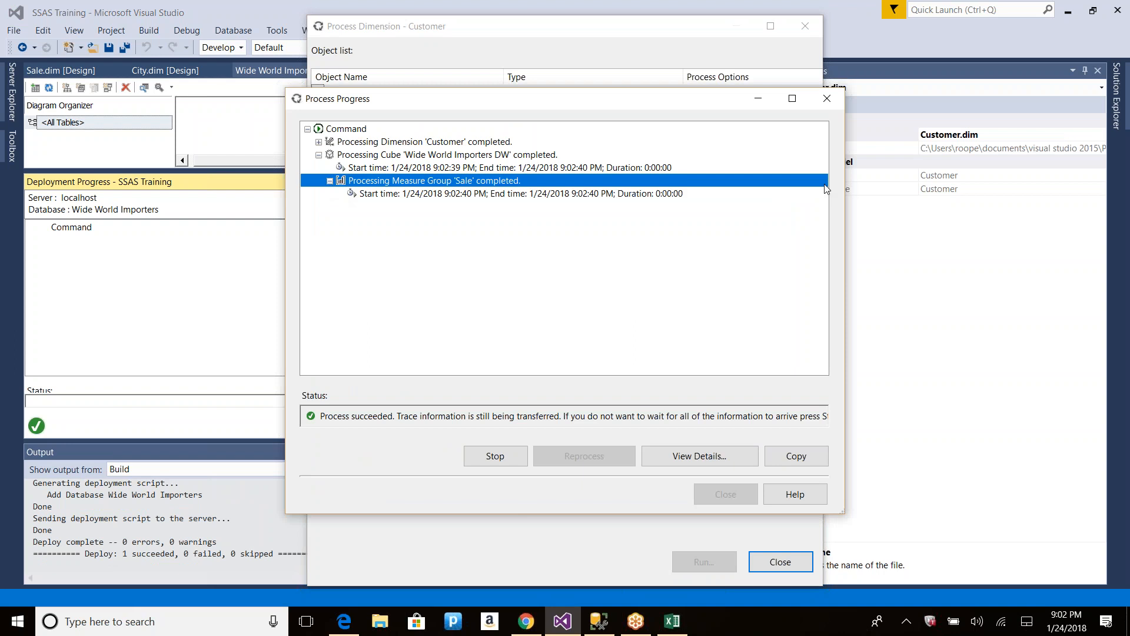
click(741, 494)
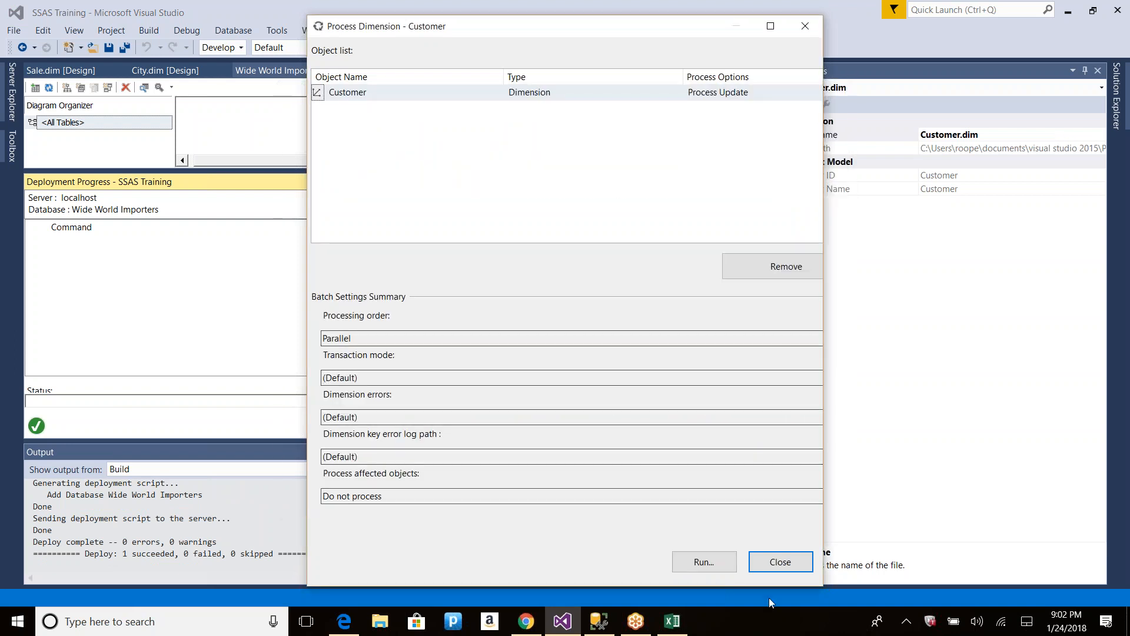
click(776, 562)
Step: Set KeyErrorLimitAction to StopProcessing in the Customer dimension's ErrorConfiguration and save Customer.dim
click(1119, 97)
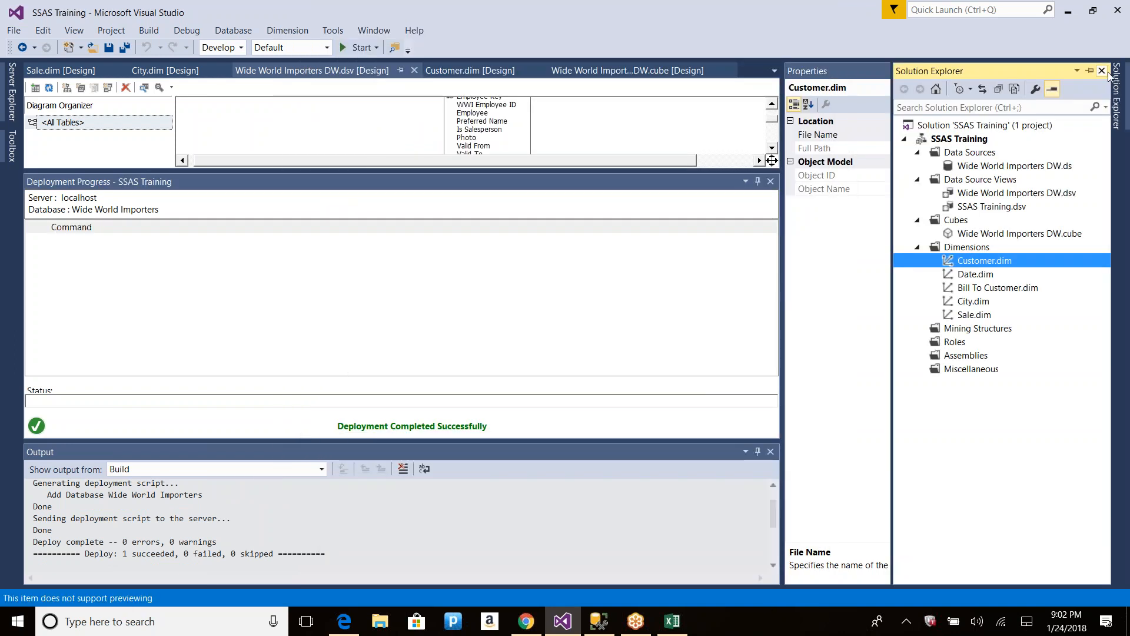
double_click(996, 259)
click(808, 256)
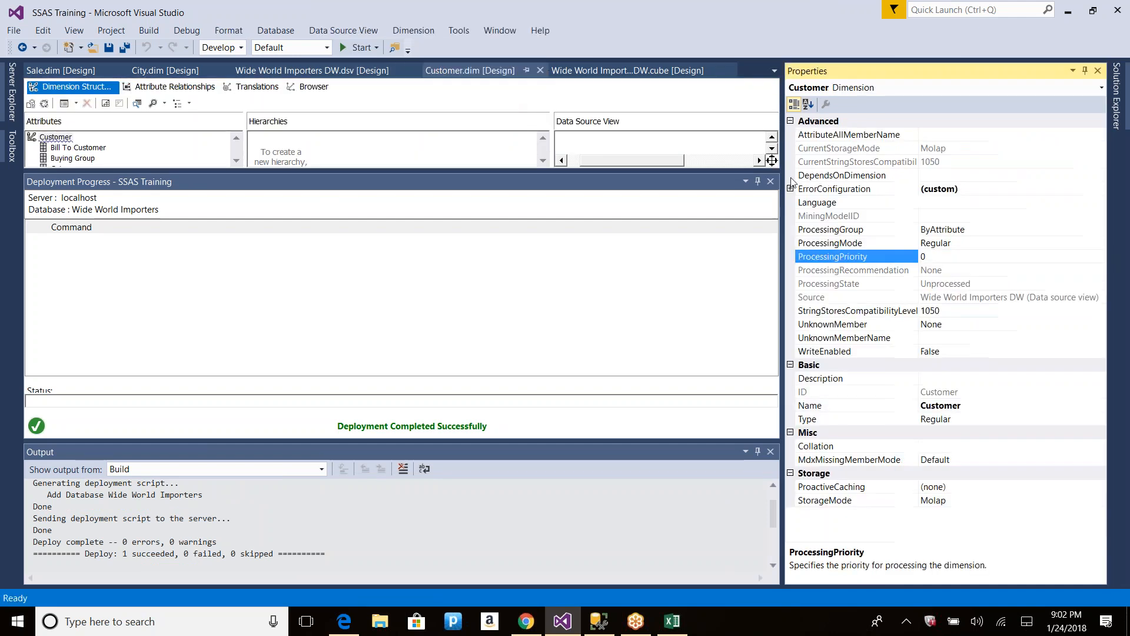
click(790, 188)
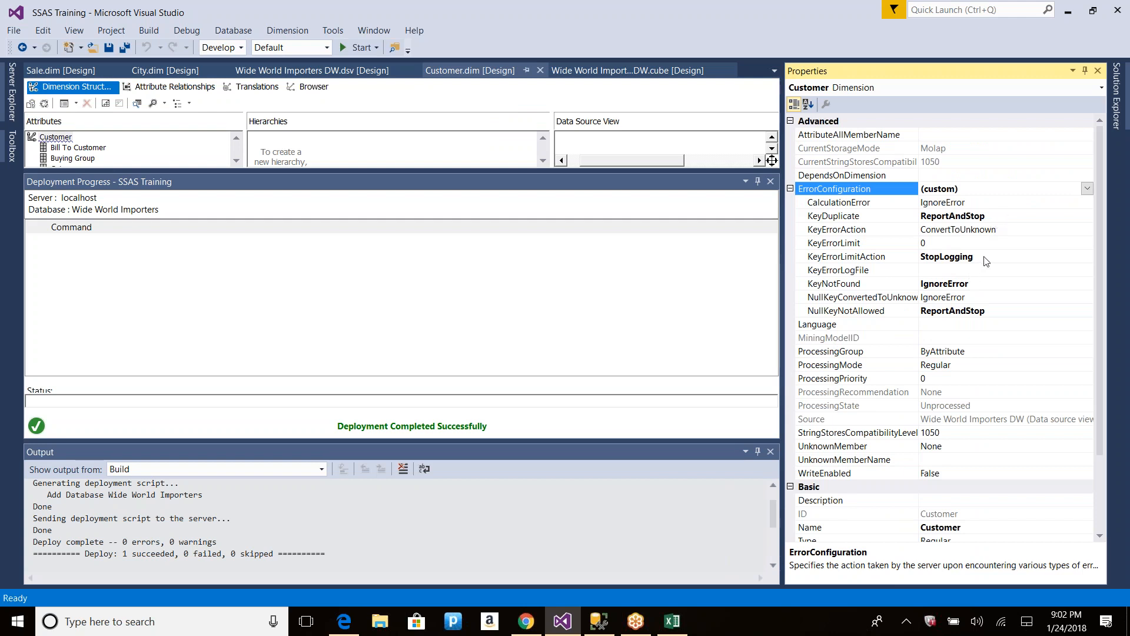
click(987, 262)
click(966, 258)
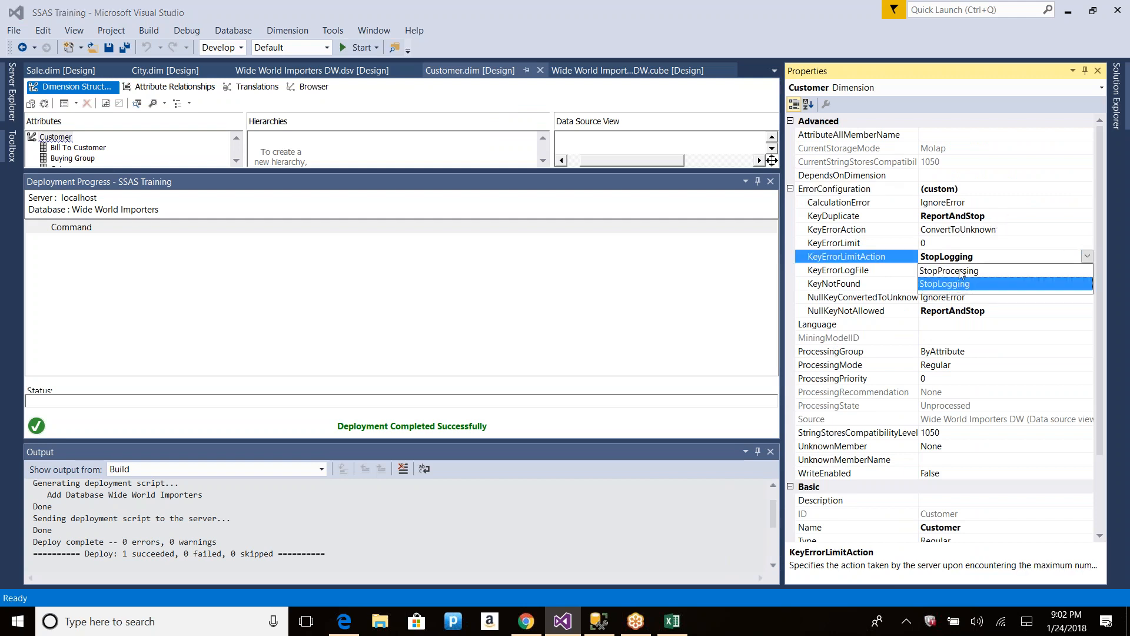
click(961, 272)
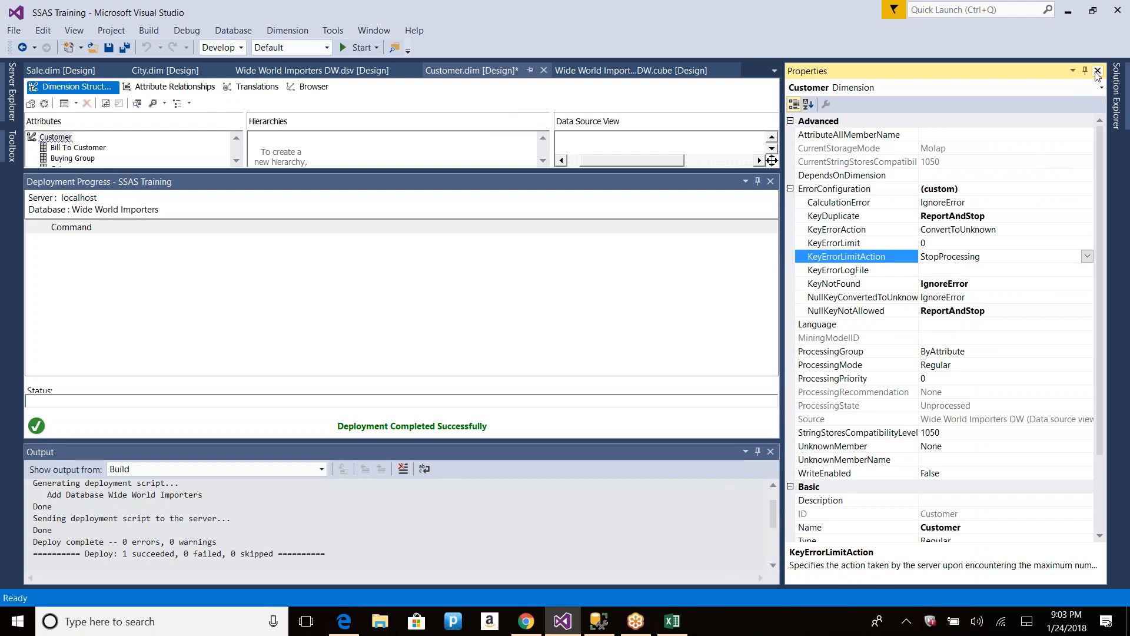
key(ctrl+s)
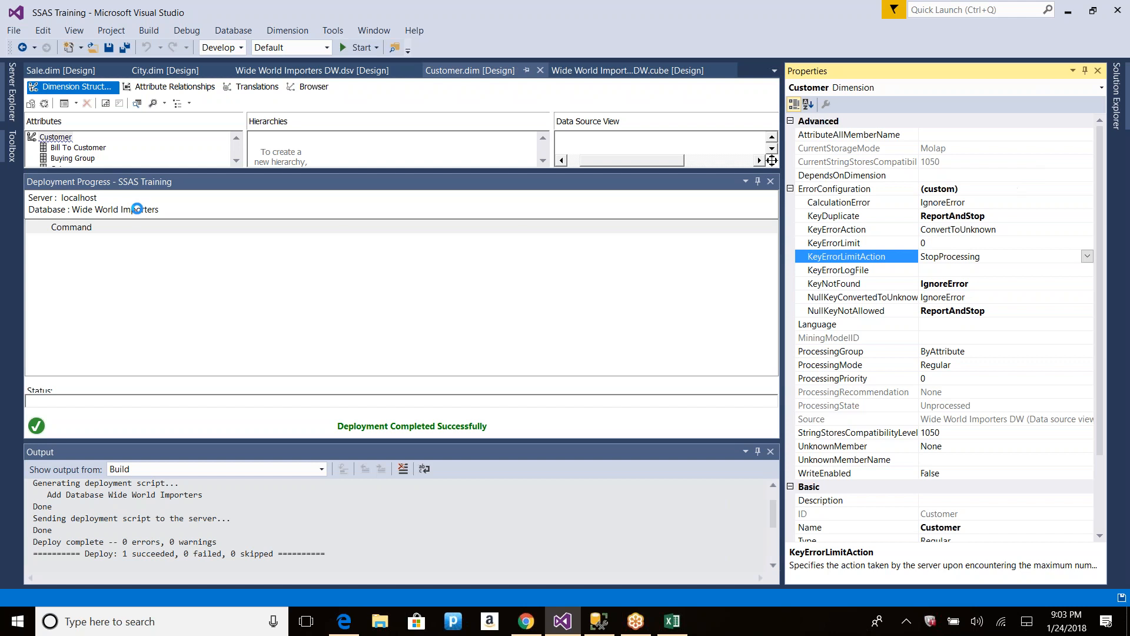
Step: Redeploy and process the Customer dimension with Process Update, and inspect the row details of its attributes
click(45, 104)
key(Return)
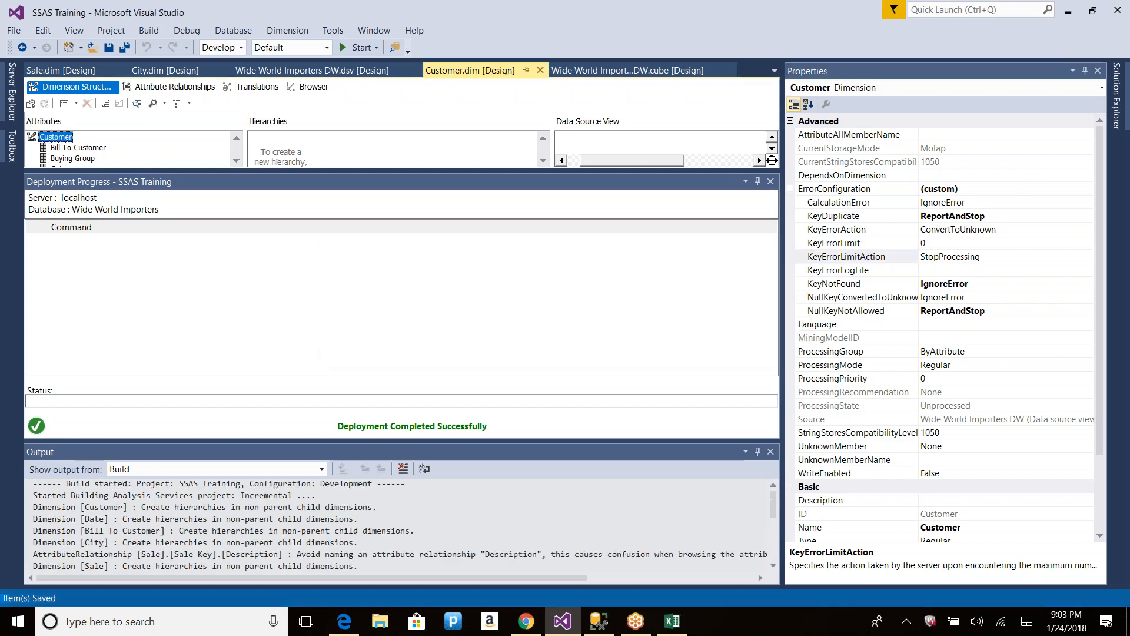
click(687, 341)
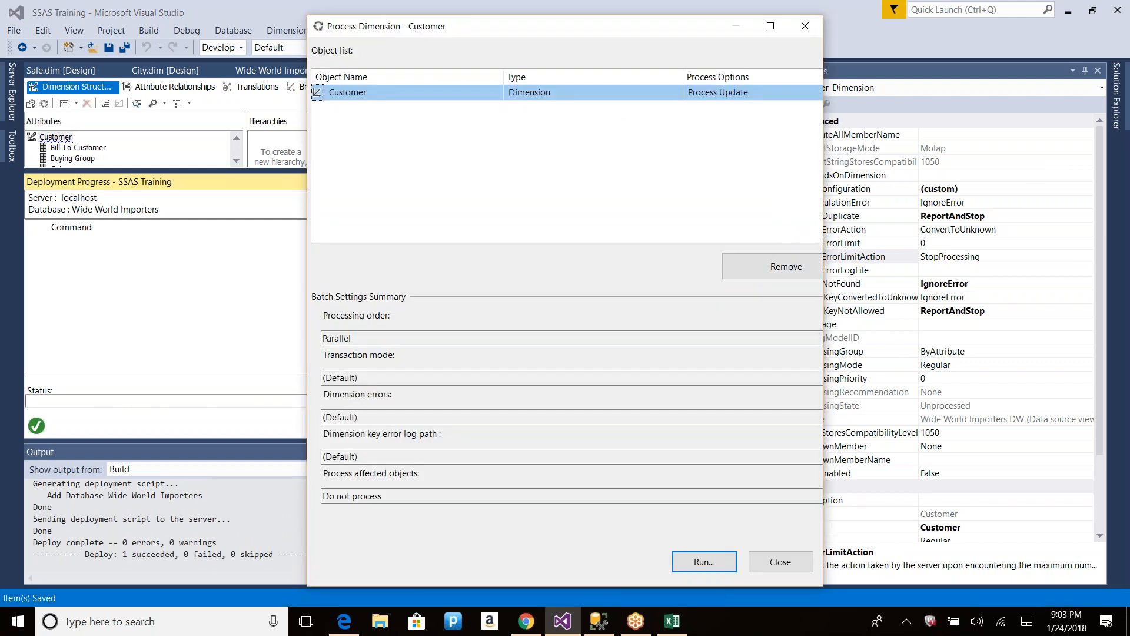
click(719, 563)
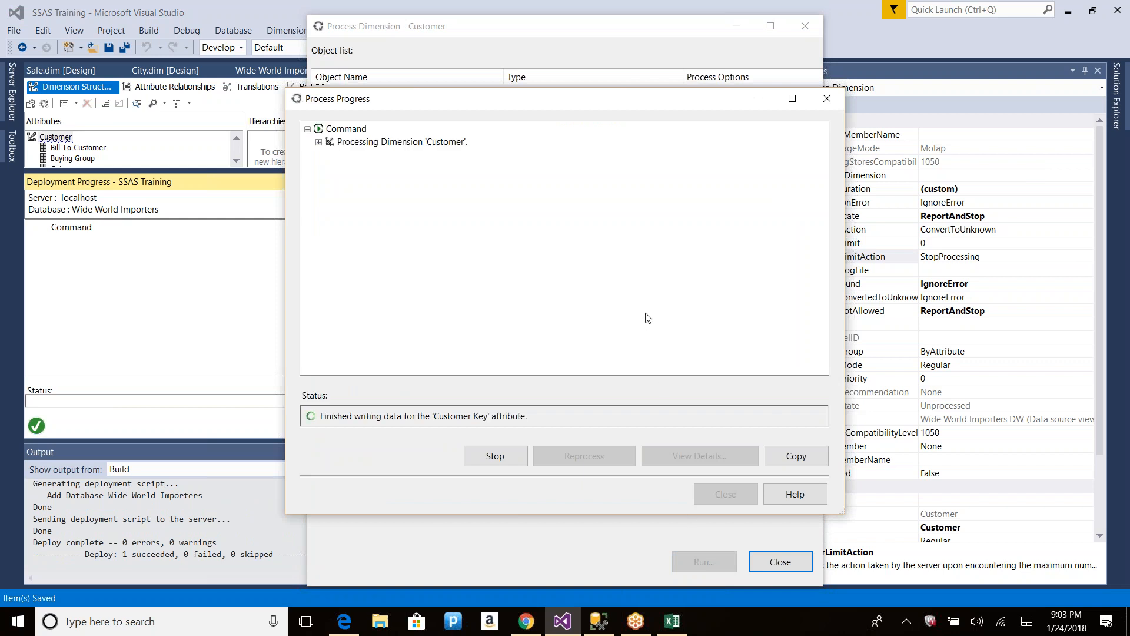
click(319, 142)
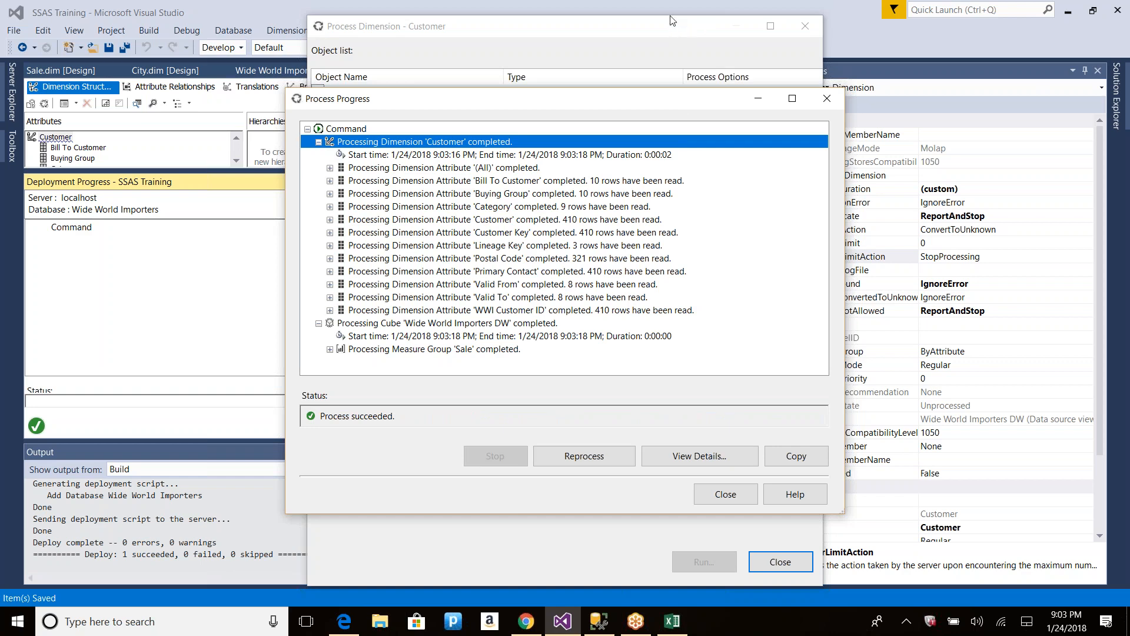
click(778, 70)
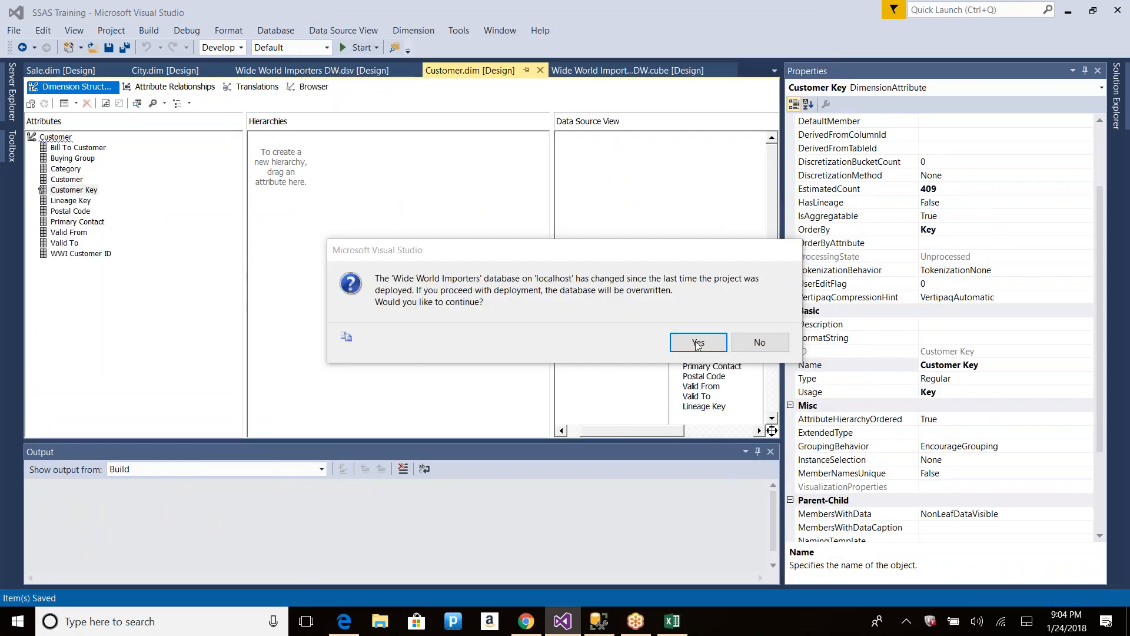
Step: Confirm overwriting the database, run Process Update on the Customer dimension again, and review the Sale measure group and attribute entries
click(748, 337)
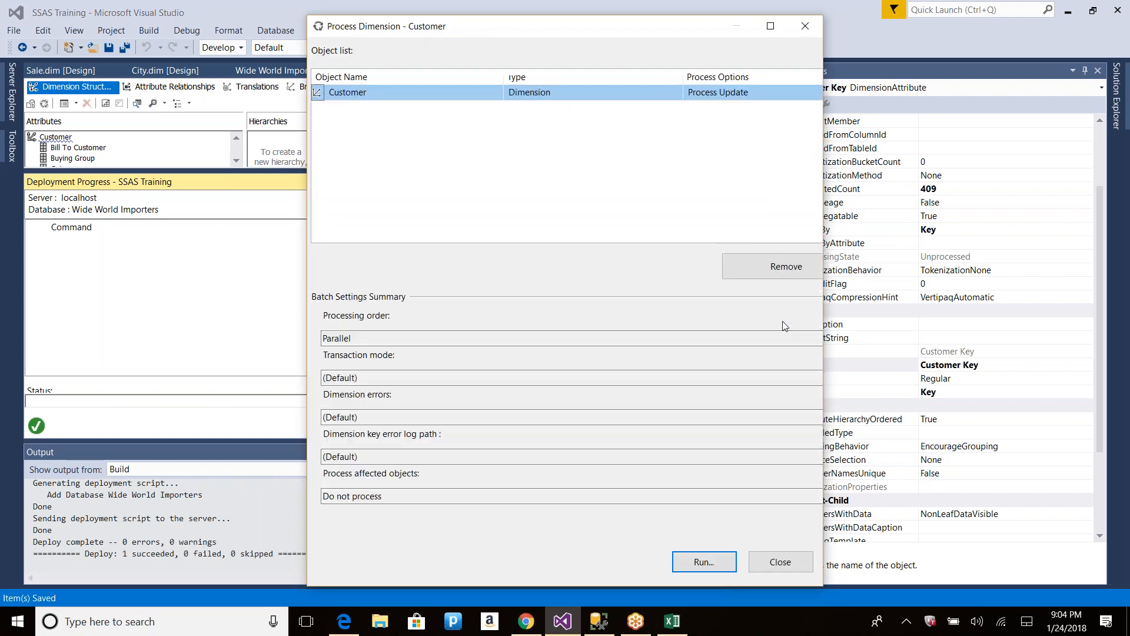
click(709, 553)
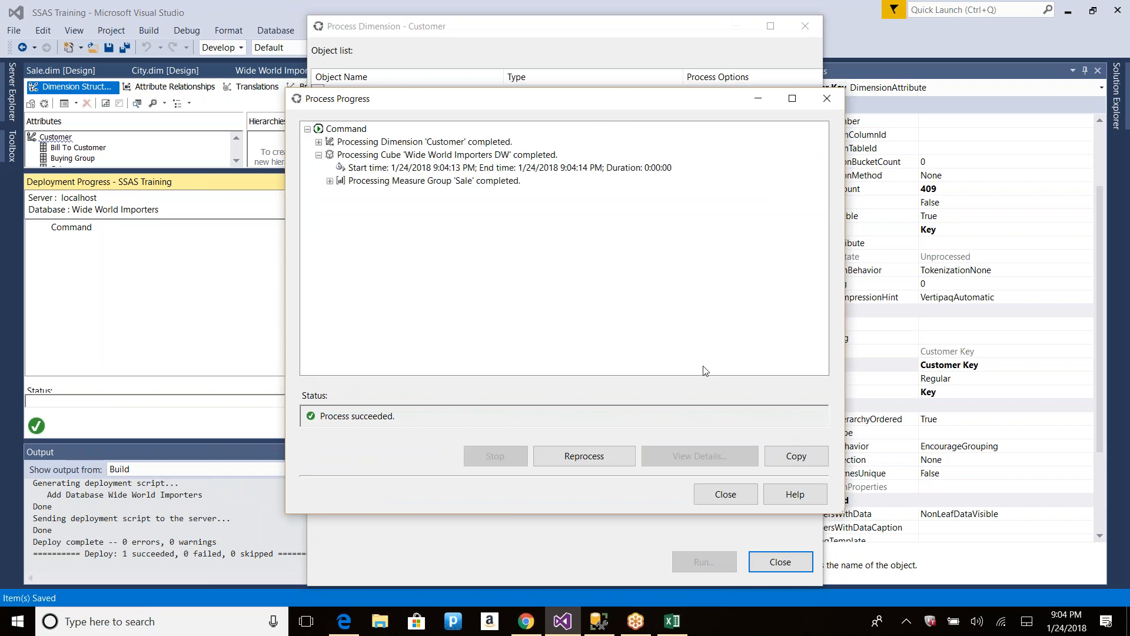
click(329, 181)
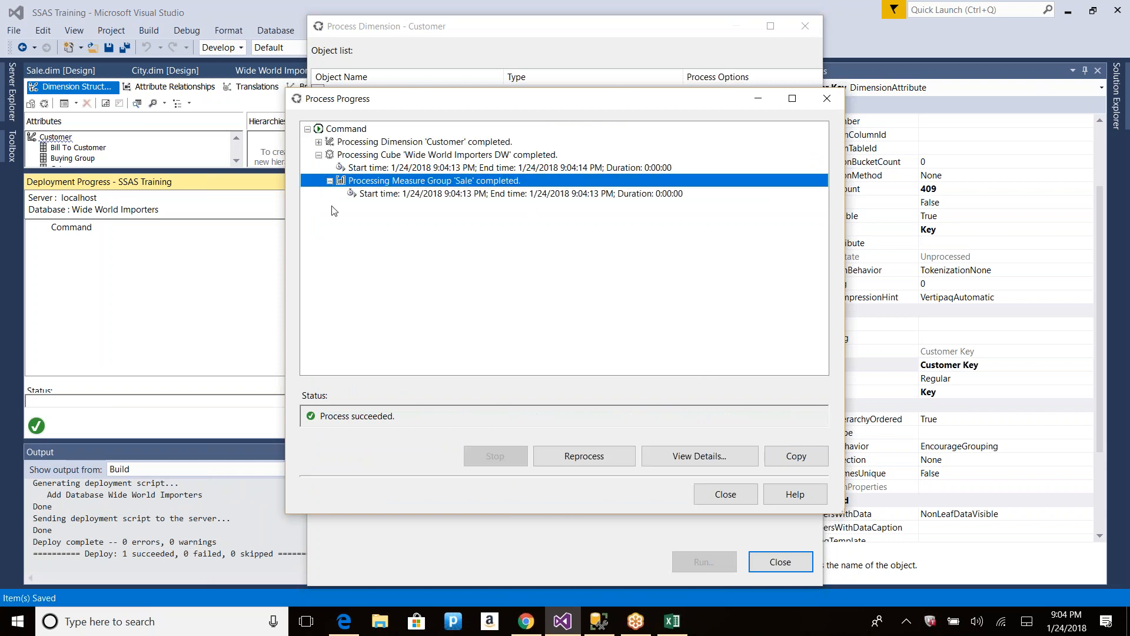
click(318, 143)
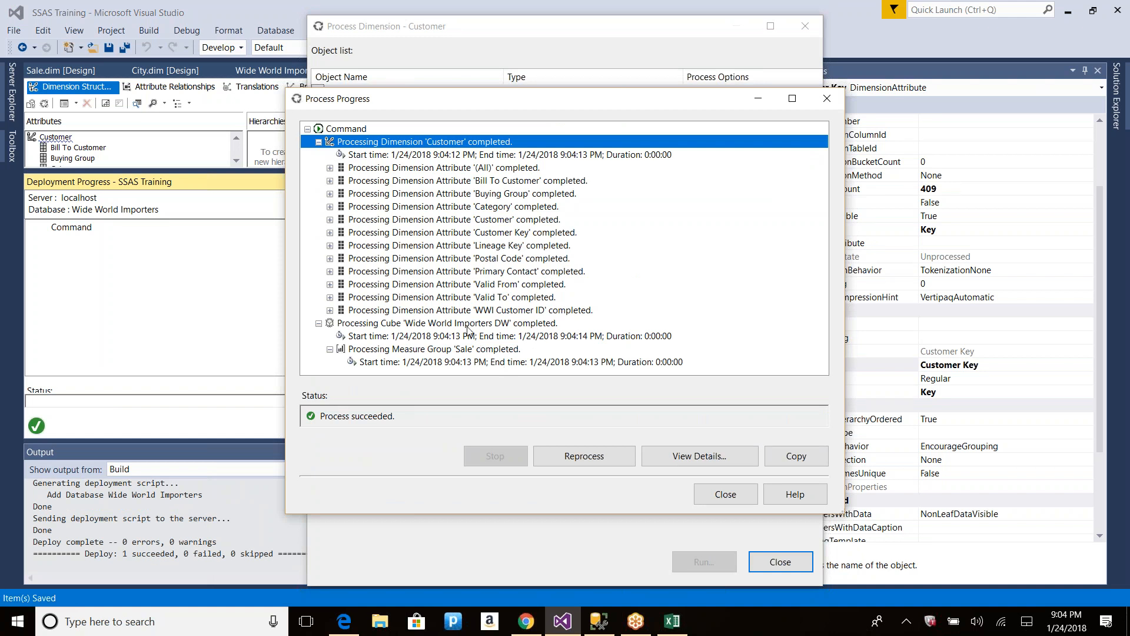
click(563, 287)
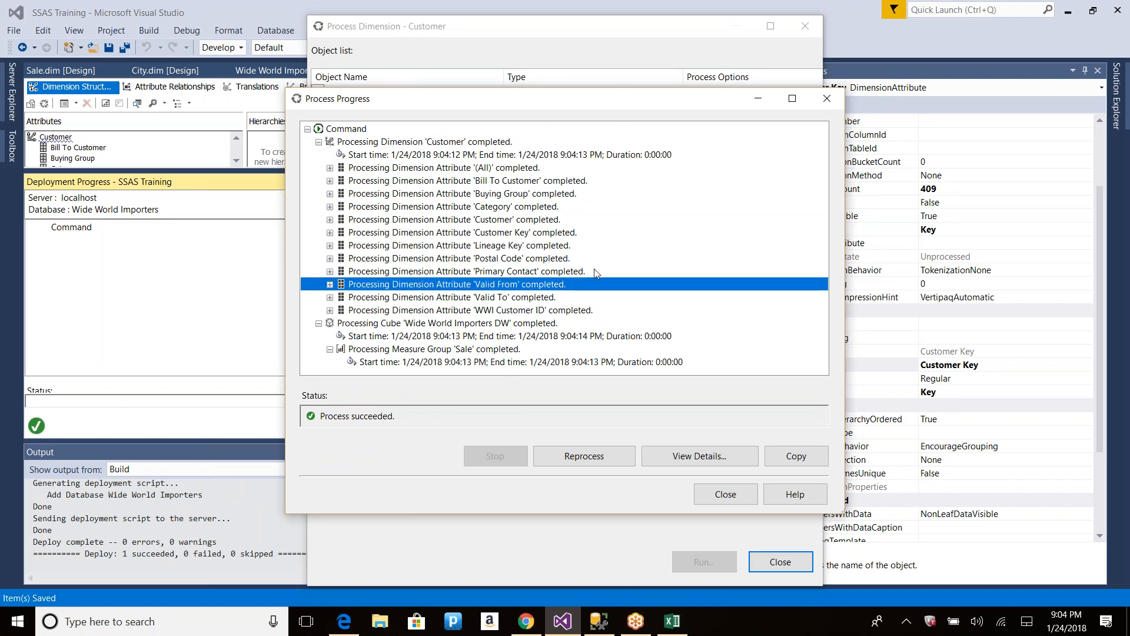
click(724, 494)
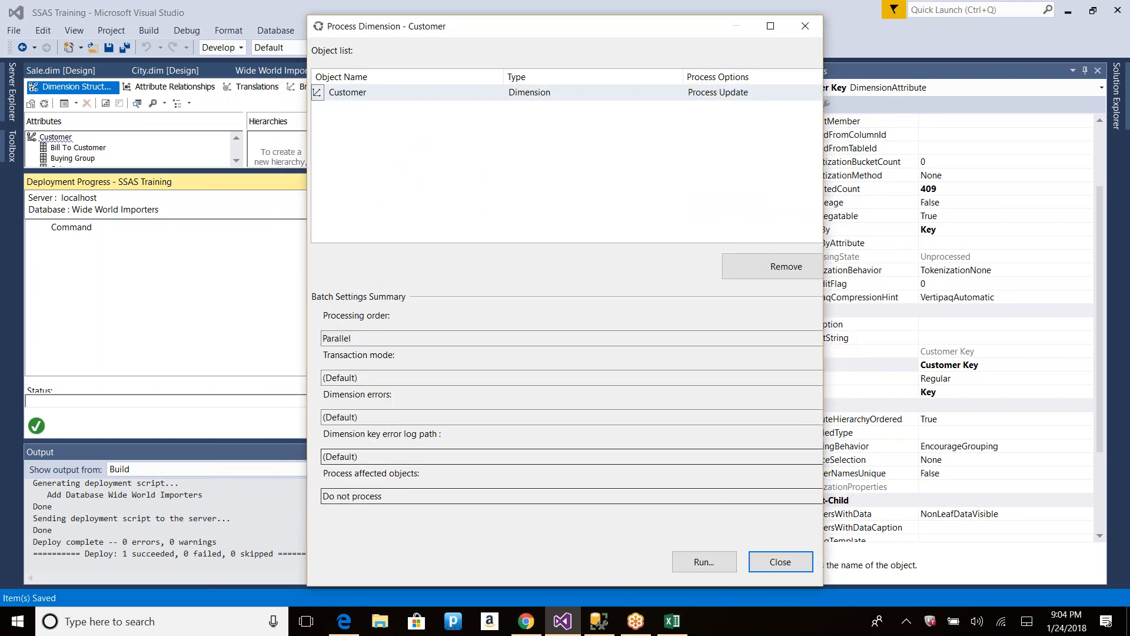
Step: Switch the Customer dimension to Process Full, run it, check the Customer Key row details, and close the processing windows
click(759, 93)
click(759, 93)
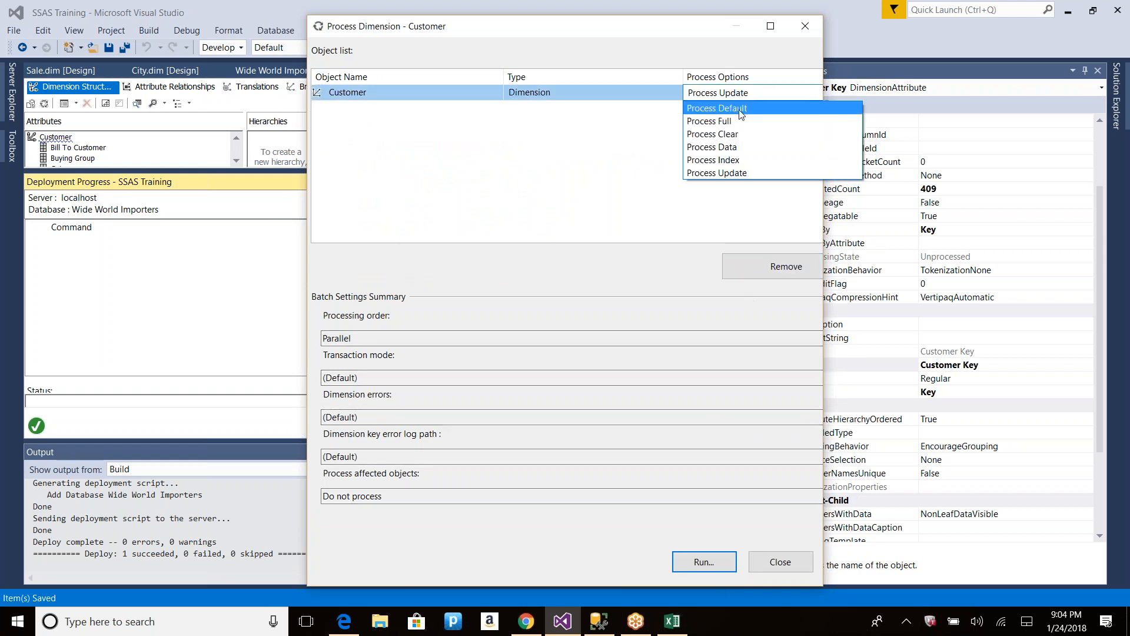
click(729, 125)
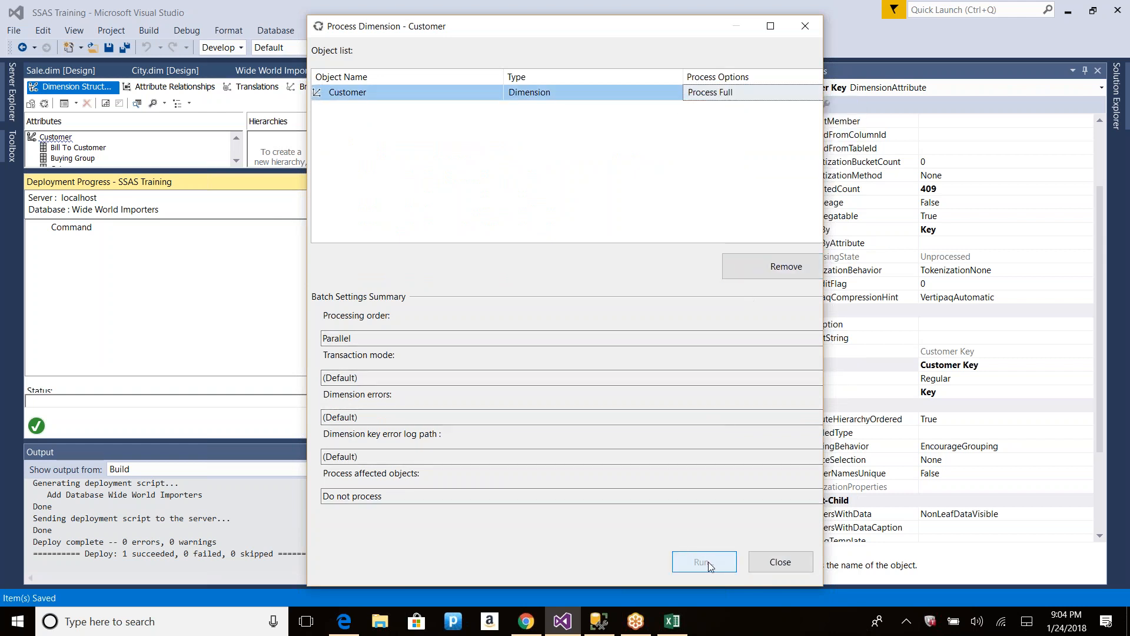
click(709, 561)
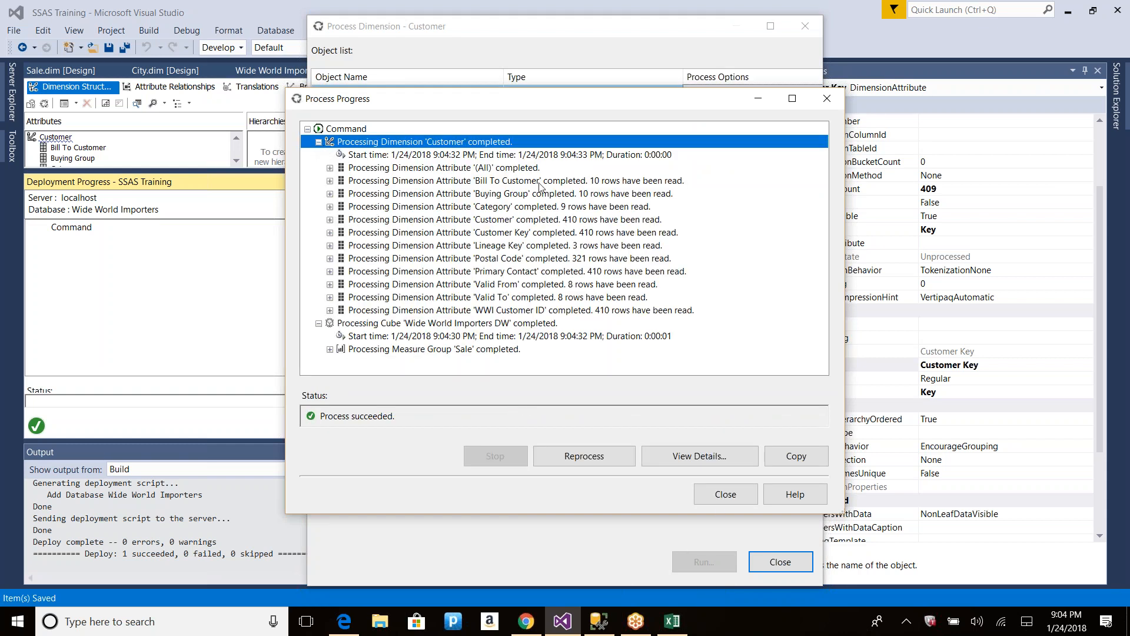
click(585, 234)
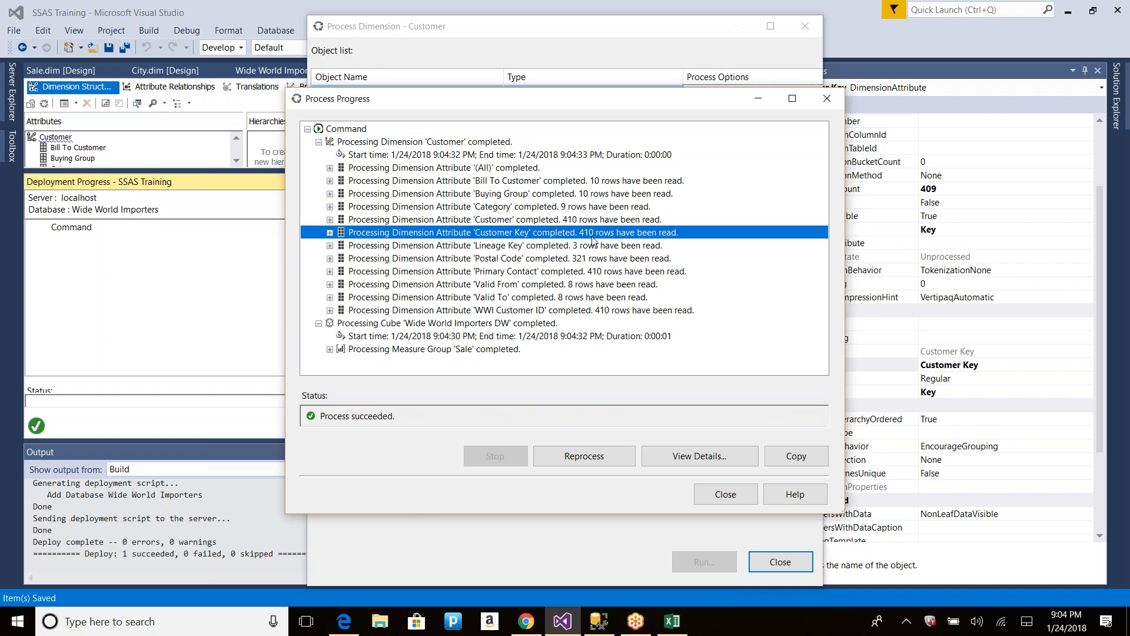
click(726, 494)
click(781, 562)
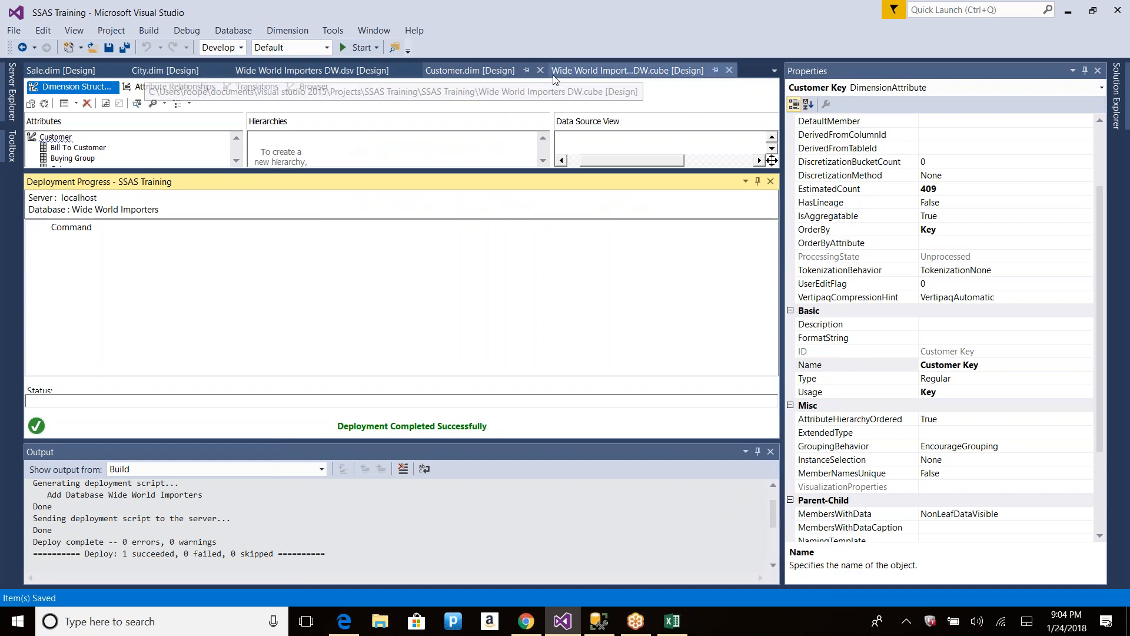
Step: Explore the Customer table's data from Wide World Importers DW.dsv, look through the customer keys, and close the data view
click(354, 71)
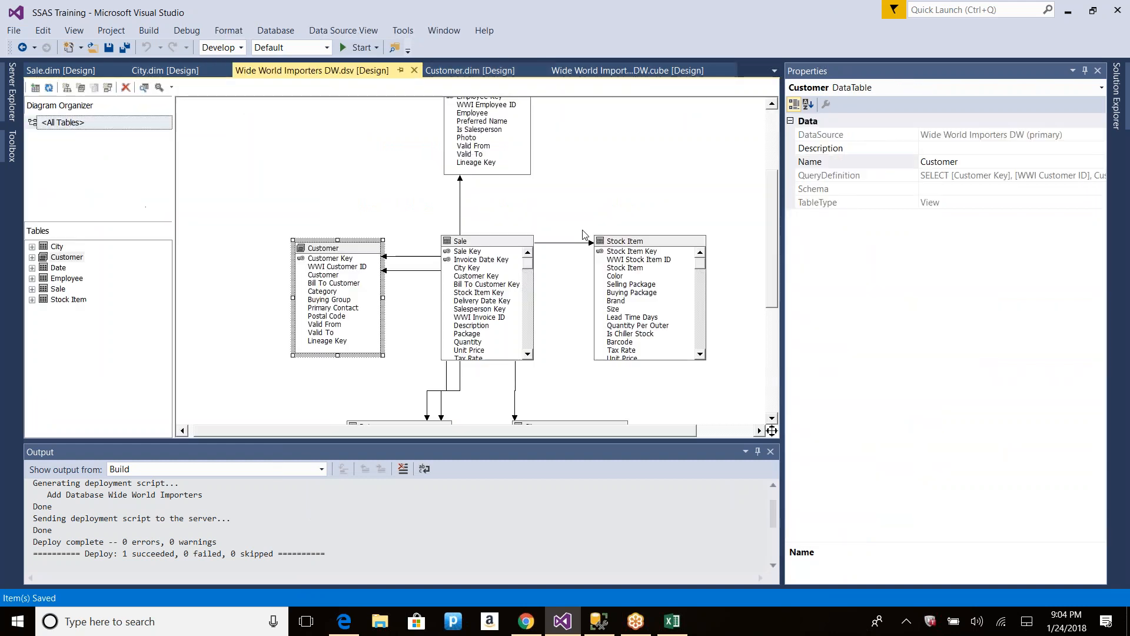
right_click(346, 251)
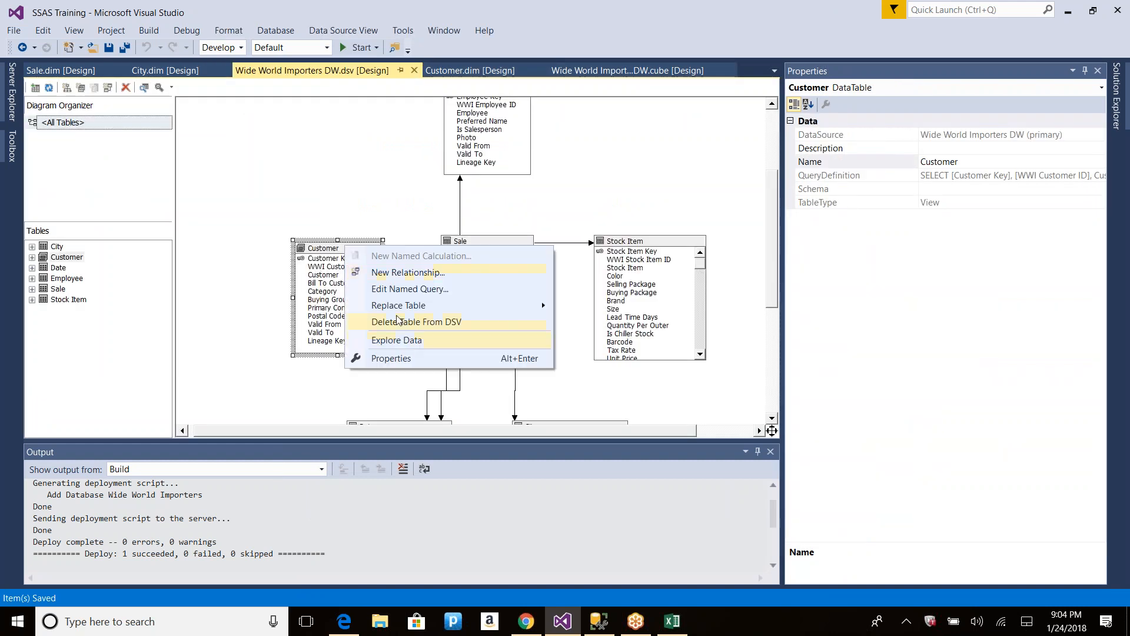
click(397, 340)
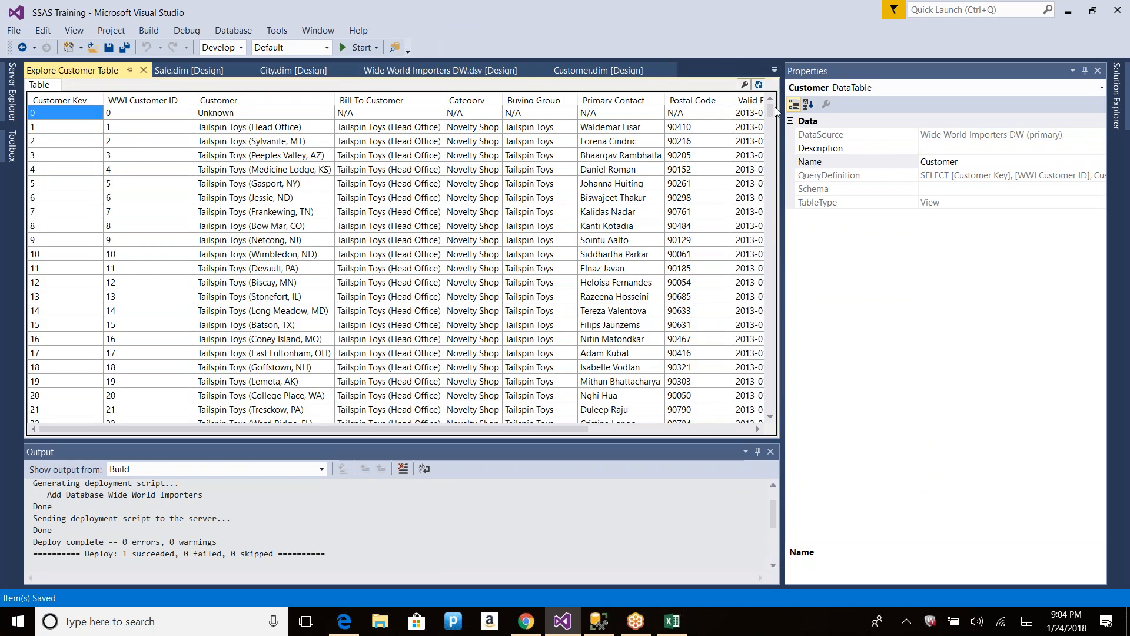
mouse_move(769, 115)
mouse_down()
mouse_move(755, 285)
mouse_move(767, 129)
mouse_up()
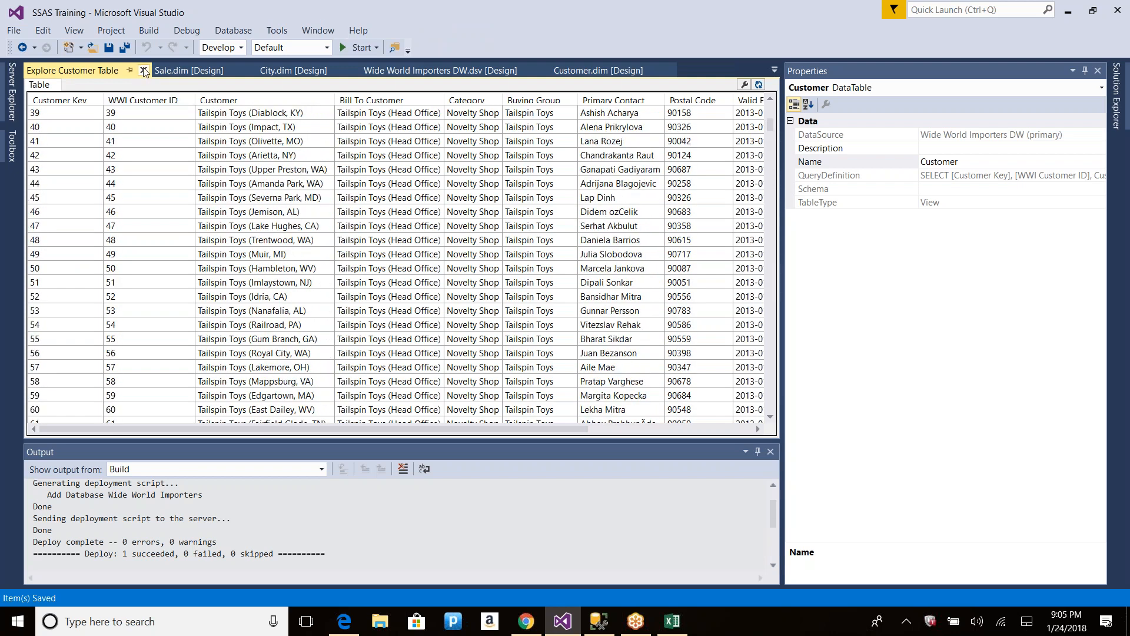
click(143, 70)
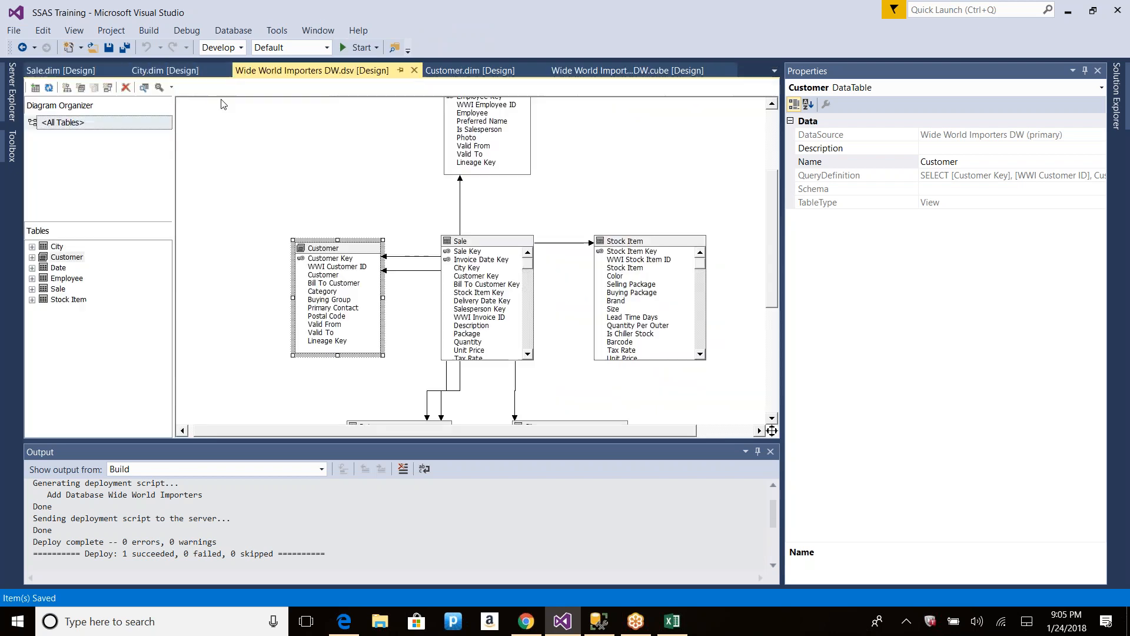
right_click(335, 249)
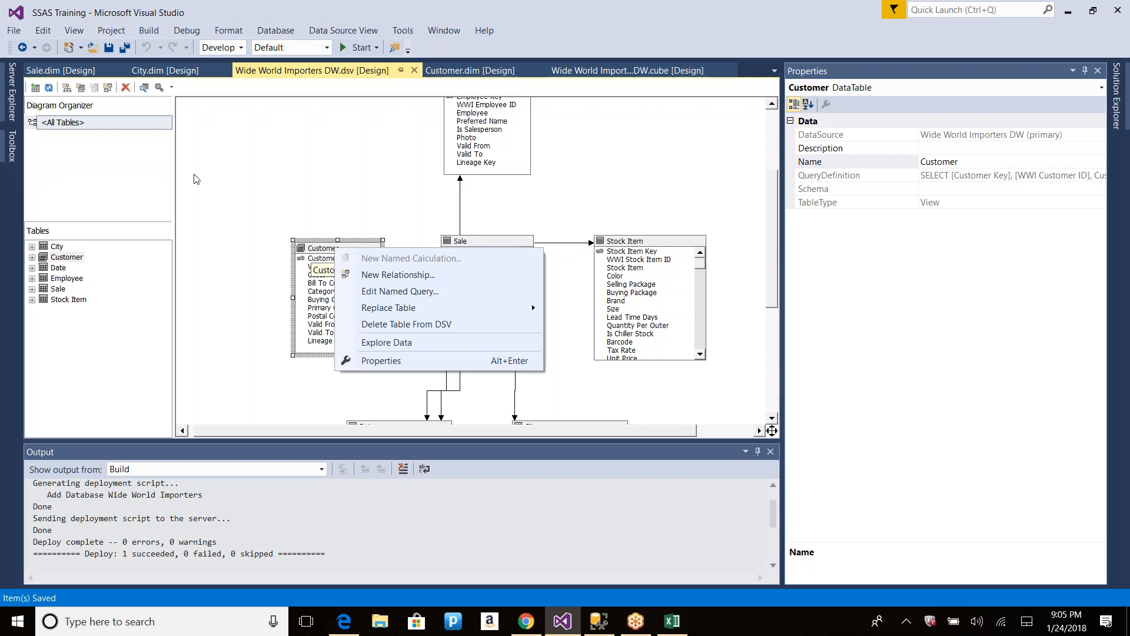
Step: Start processing the Customer dimension from Customer.dim, building and deploying the project first and overwriting the Wide World Importers database
click(476, 74)
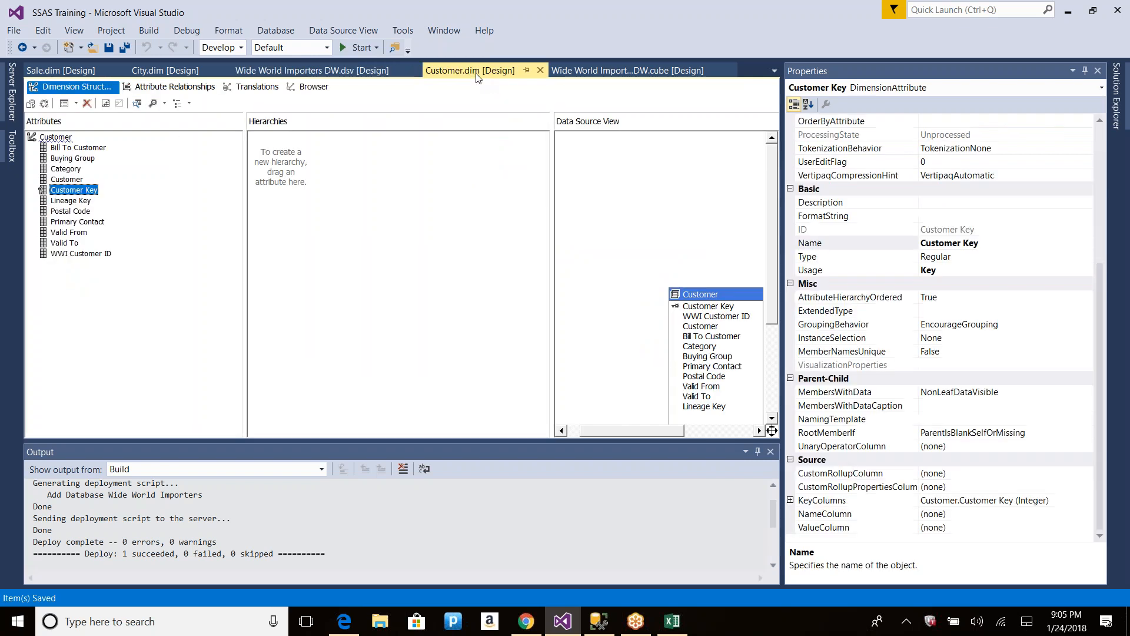
click(31, 104)
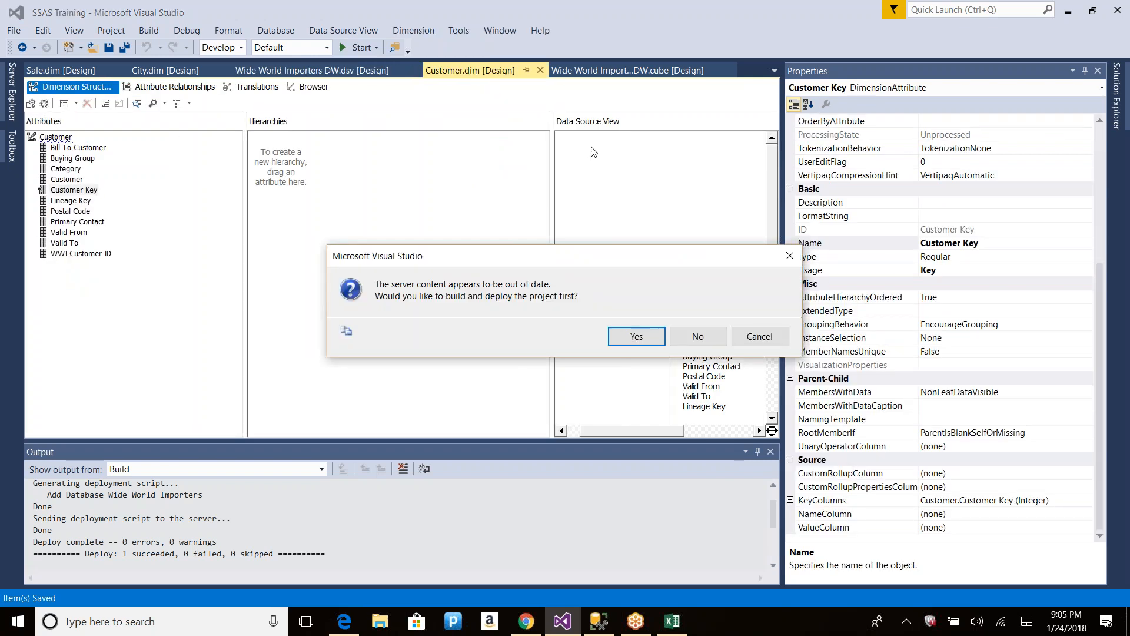
click(636, 337)
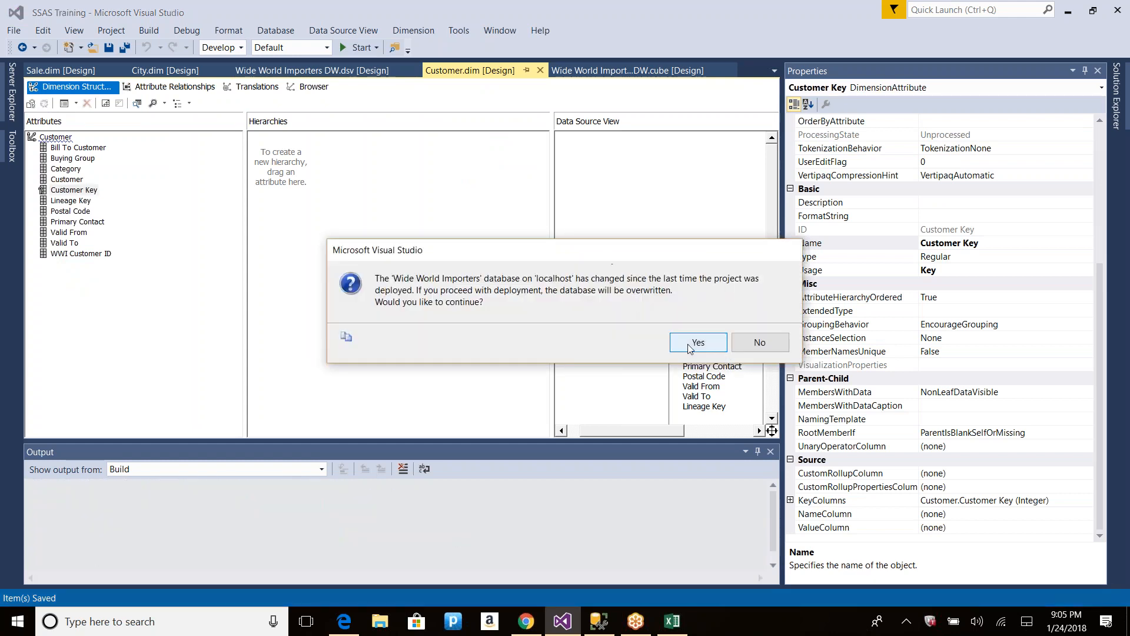
click(690, 345)
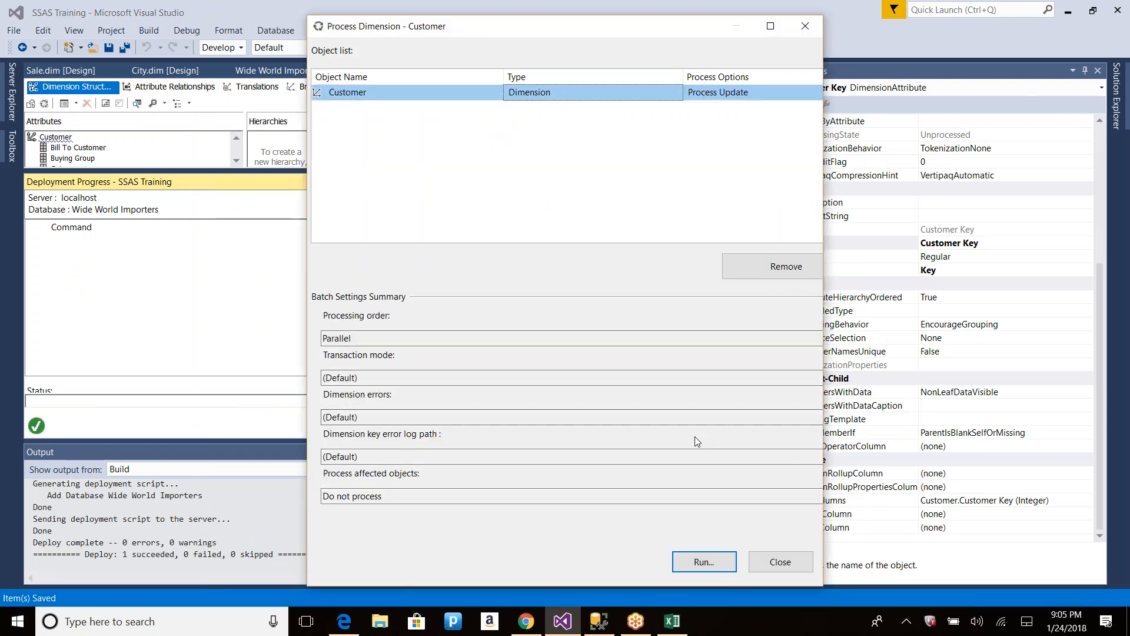
Step: Open the batch's change settings for the Customer dimension and review the dimension key error configuration and the processing options
key(Tab)
key(Tab)
key(Tab)
key(Tab)
key(Tab)
key(Tab)
key(Tab)
key(Tab)
key(Tab)
key(Return)
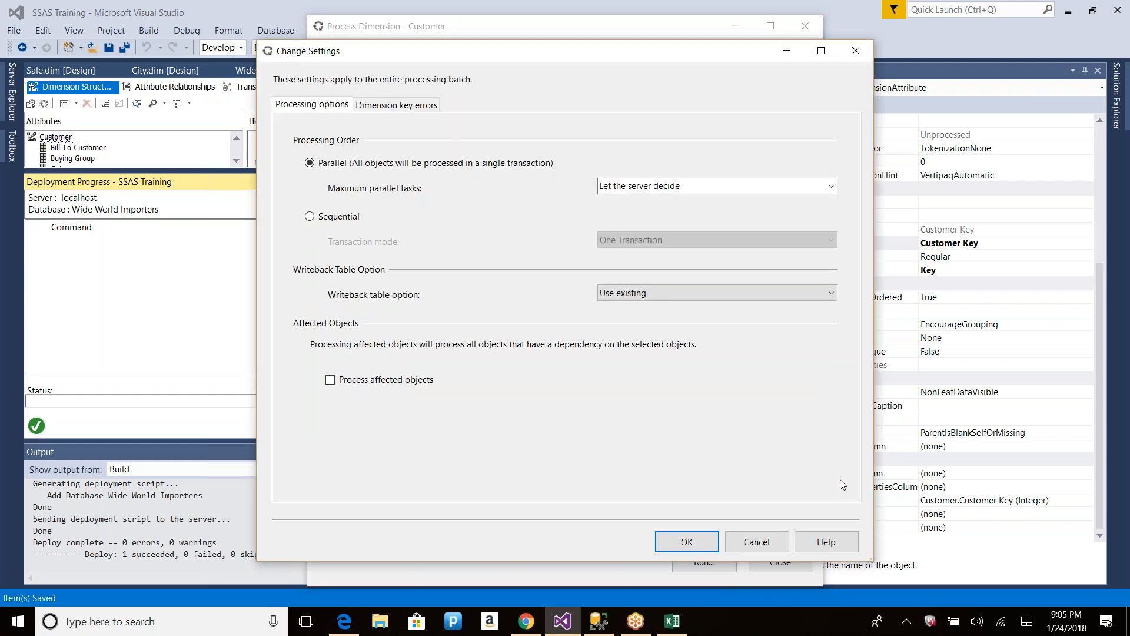
click(377, 106)
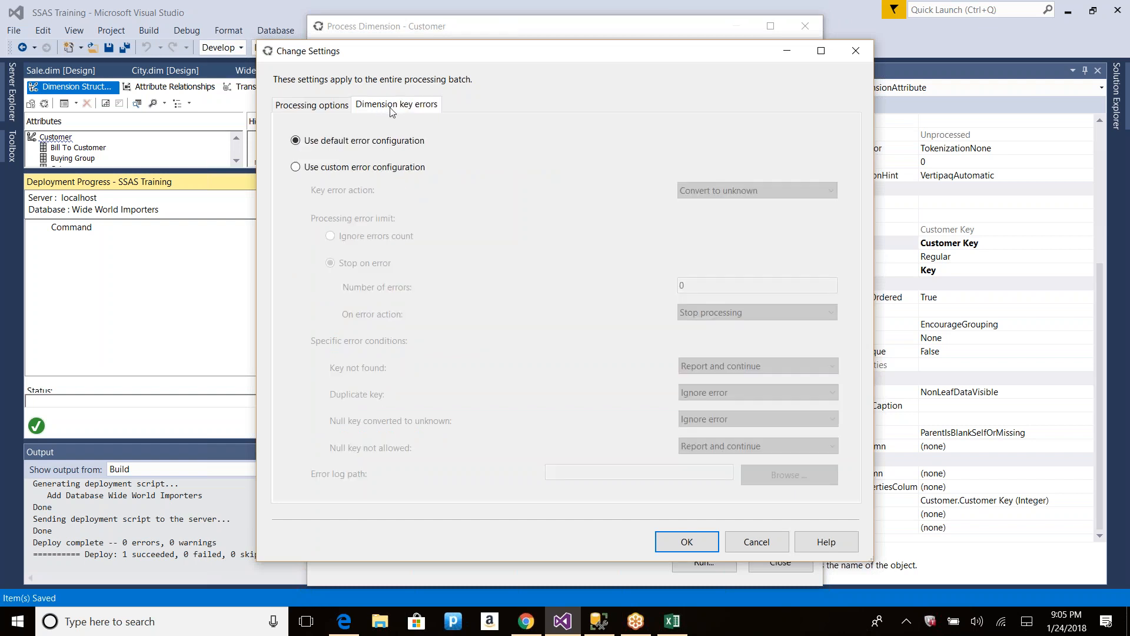
click(323, 106)
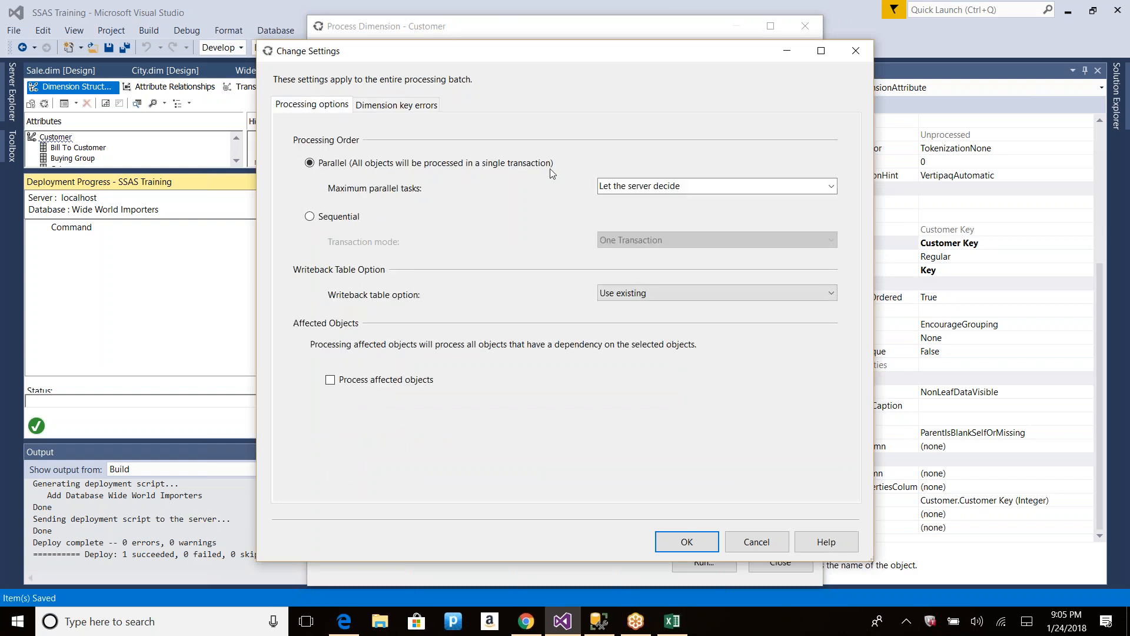
Step: Discard the batch settings changes, run Process Clear on the Customer dimension, and close the processing and deployment progress windows
click(757, 542)
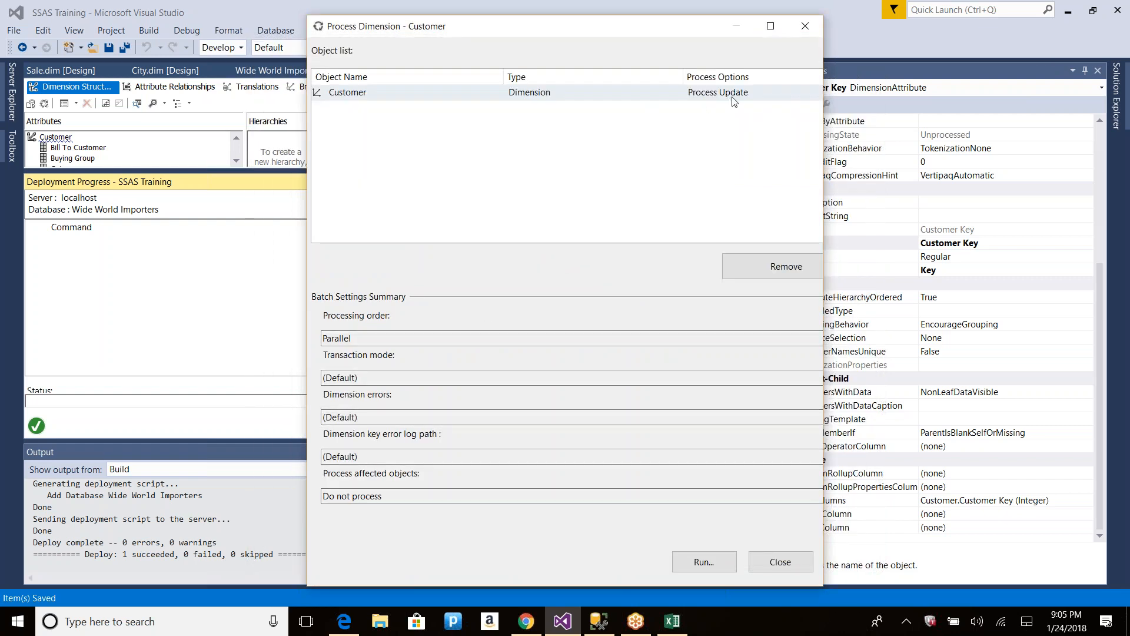
click(779, 96)
click(778, 96)
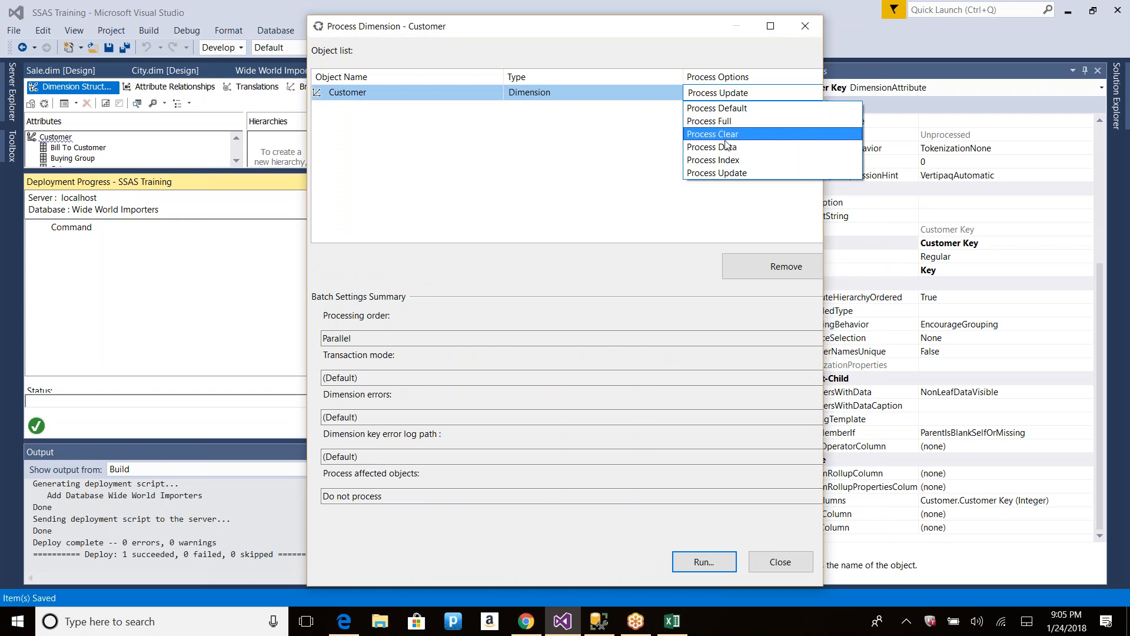
click(721, 134)
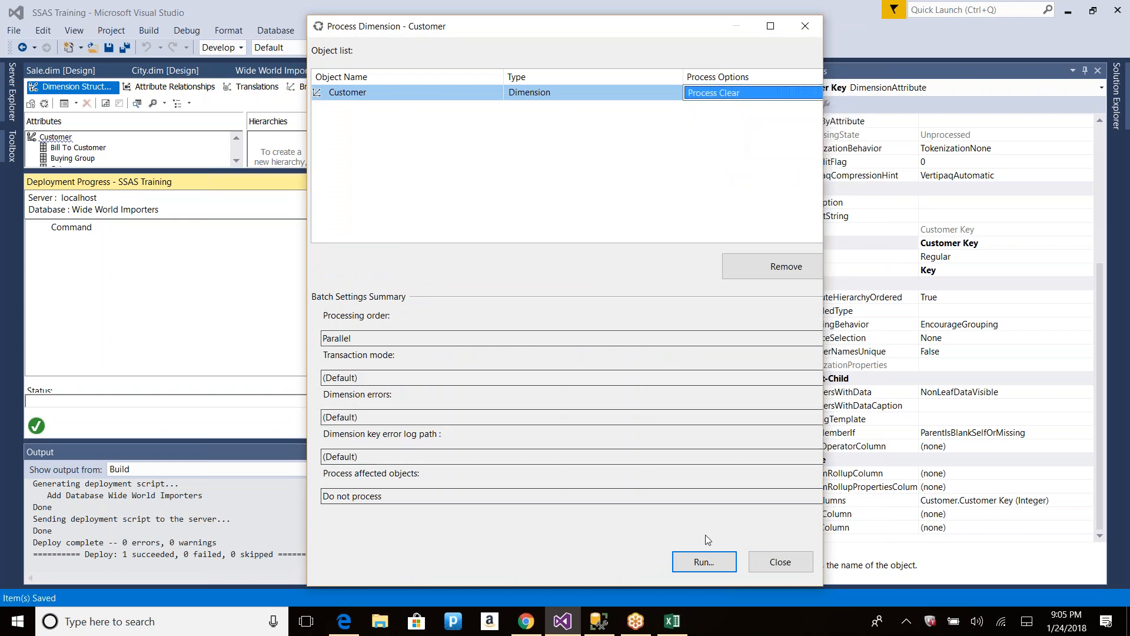
click(705, 562)
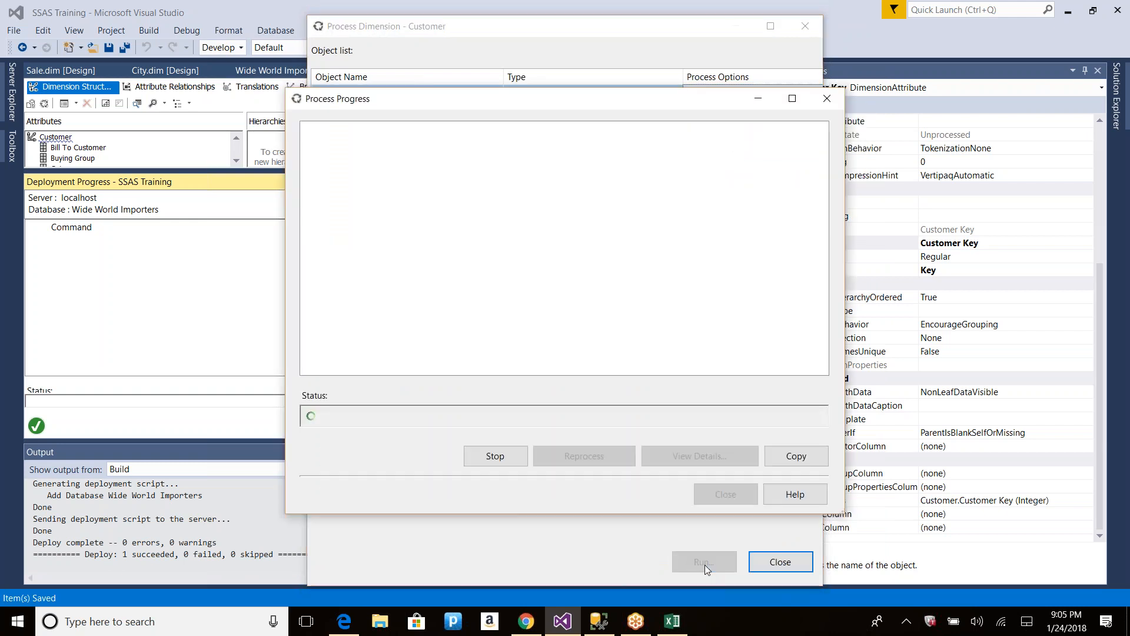
click(735, 494)
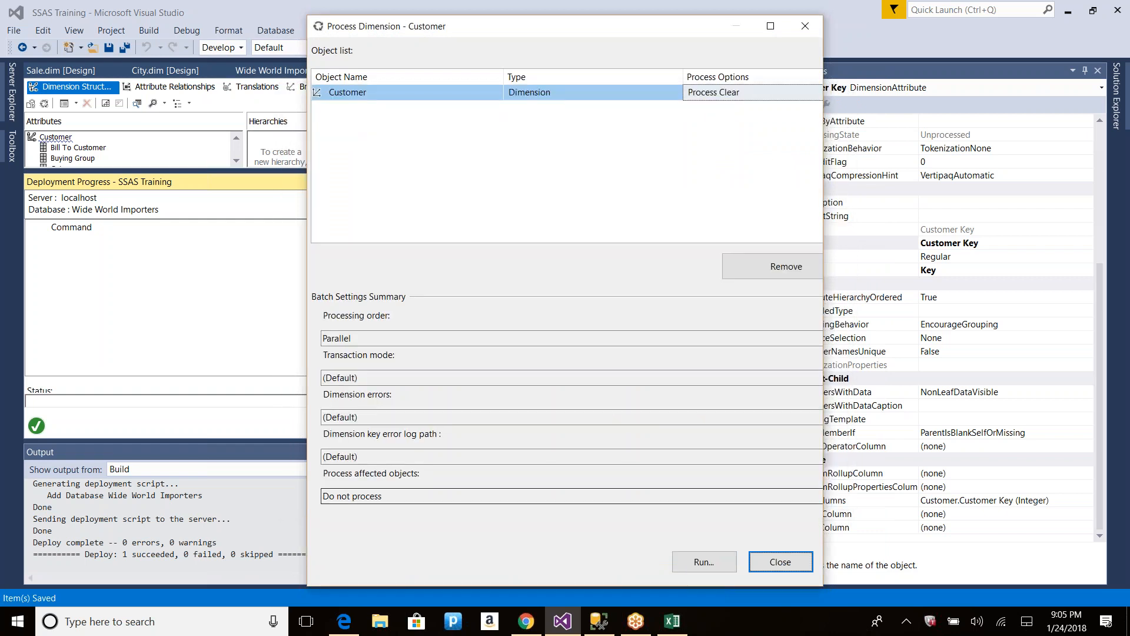
click(780, 562)
click(771, 181)
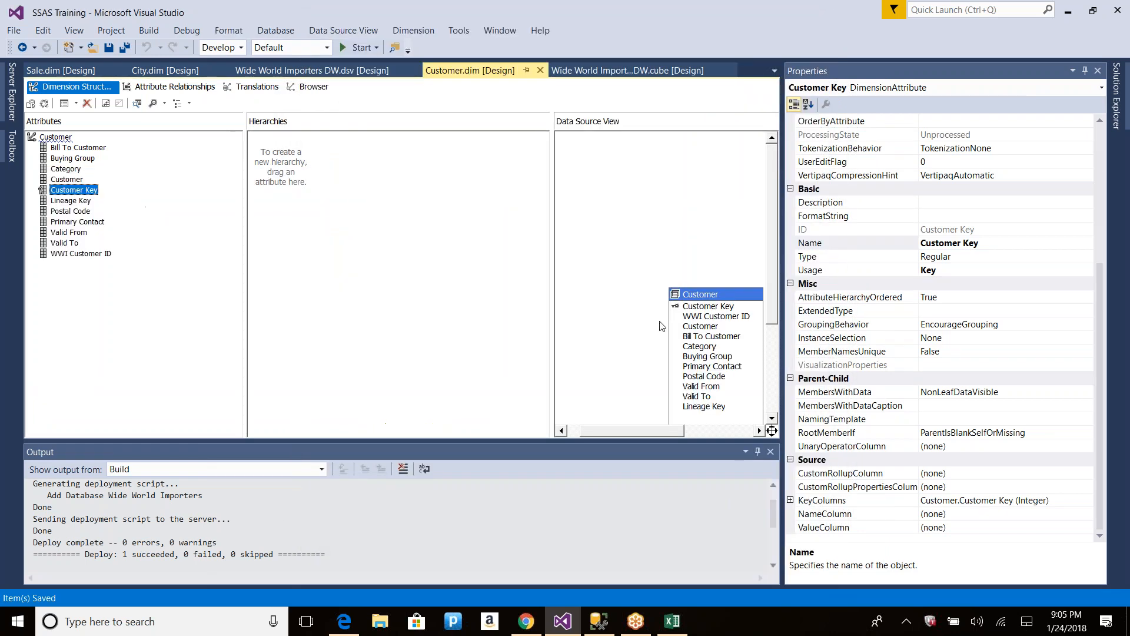
Step: Explore the data of the Customer table from the data source view, then close the data preview
right_click(703, 294)
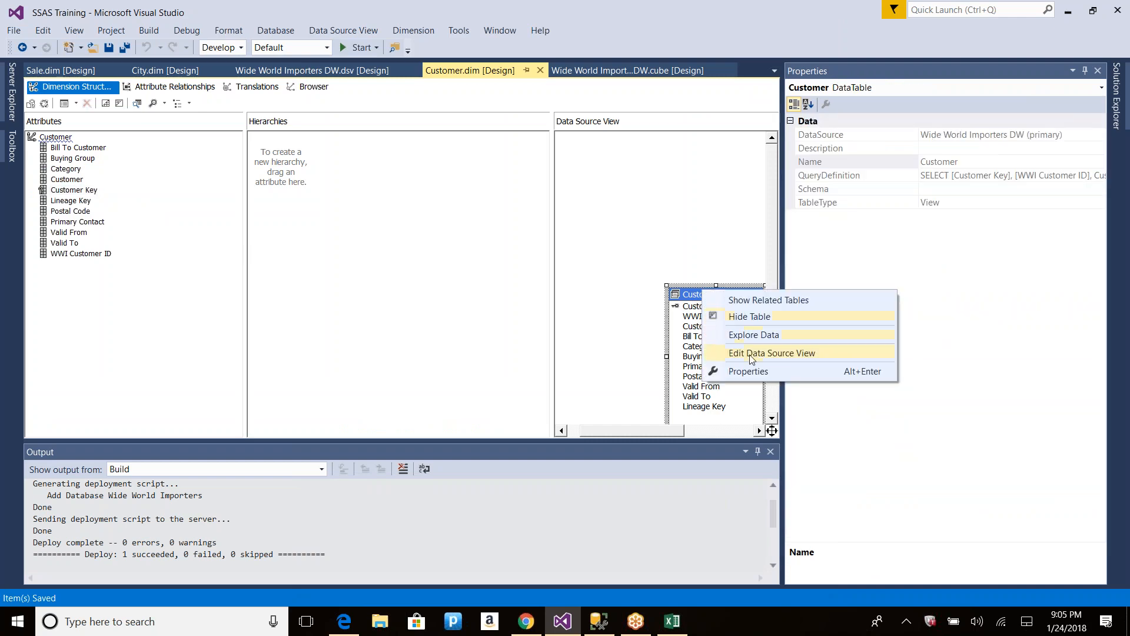
click(748, 335)
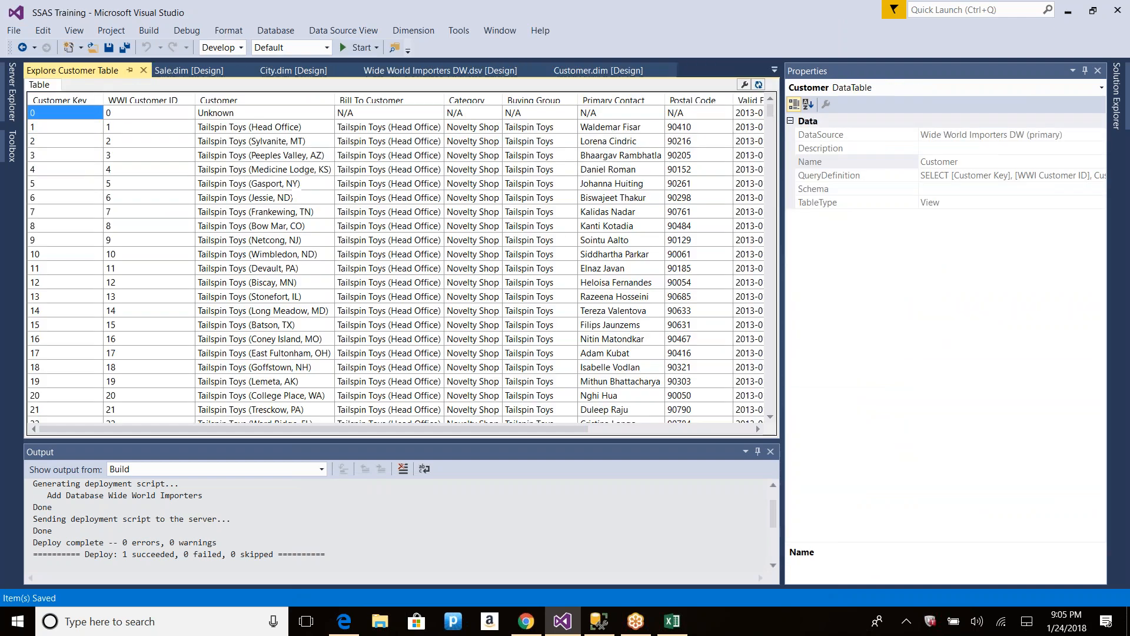
scroll(743, 177, down, 15)
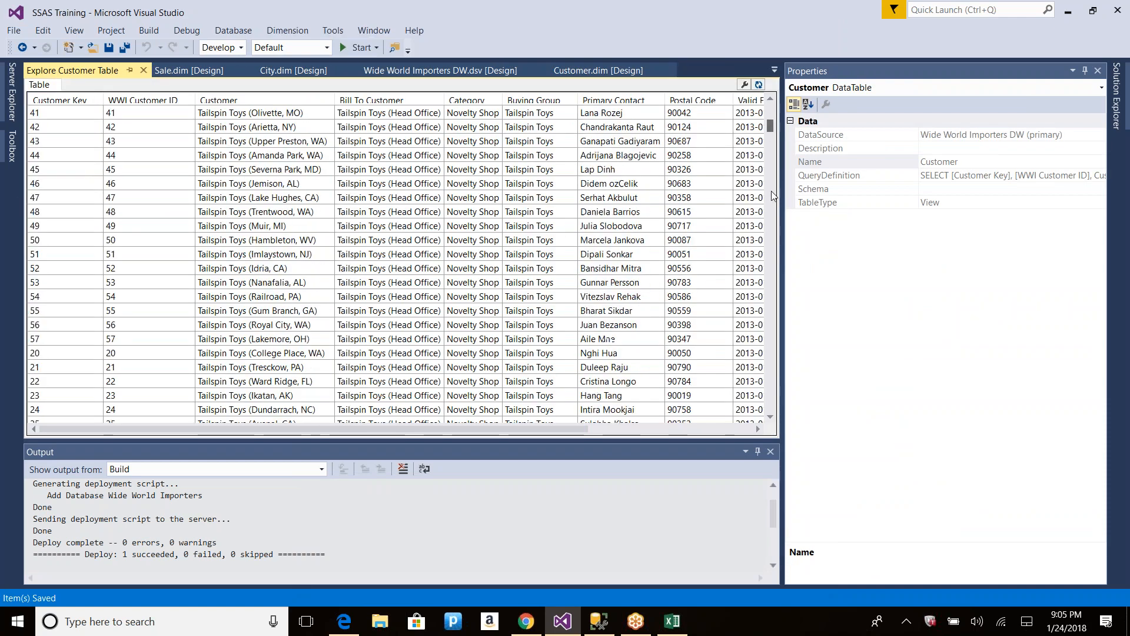
scroll(752, 275, down, 5)
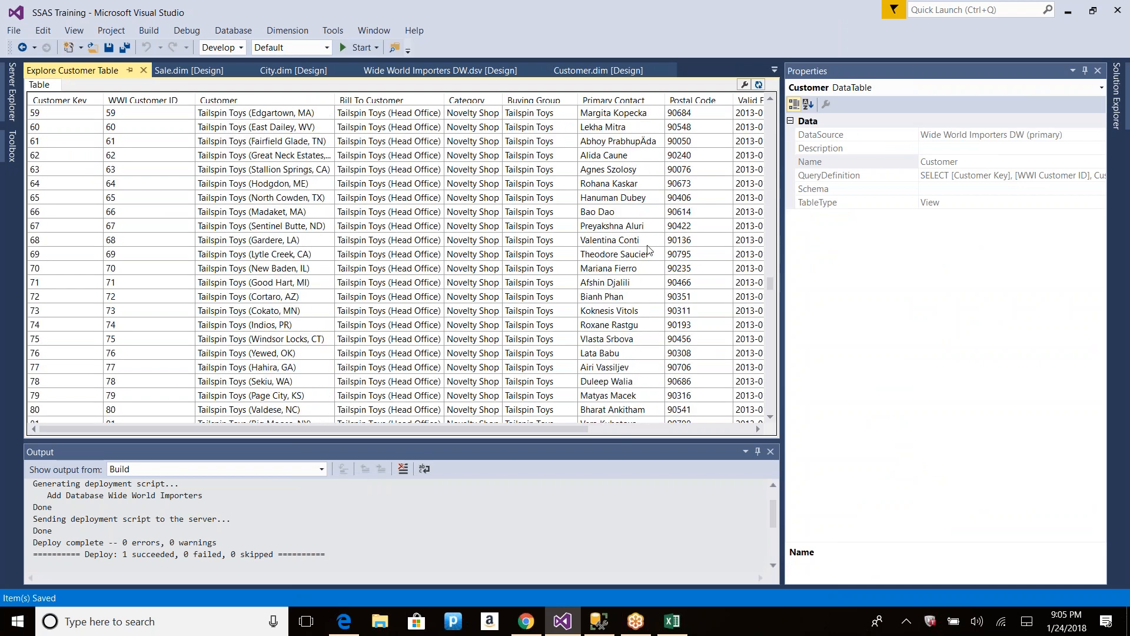
click(144, 70)
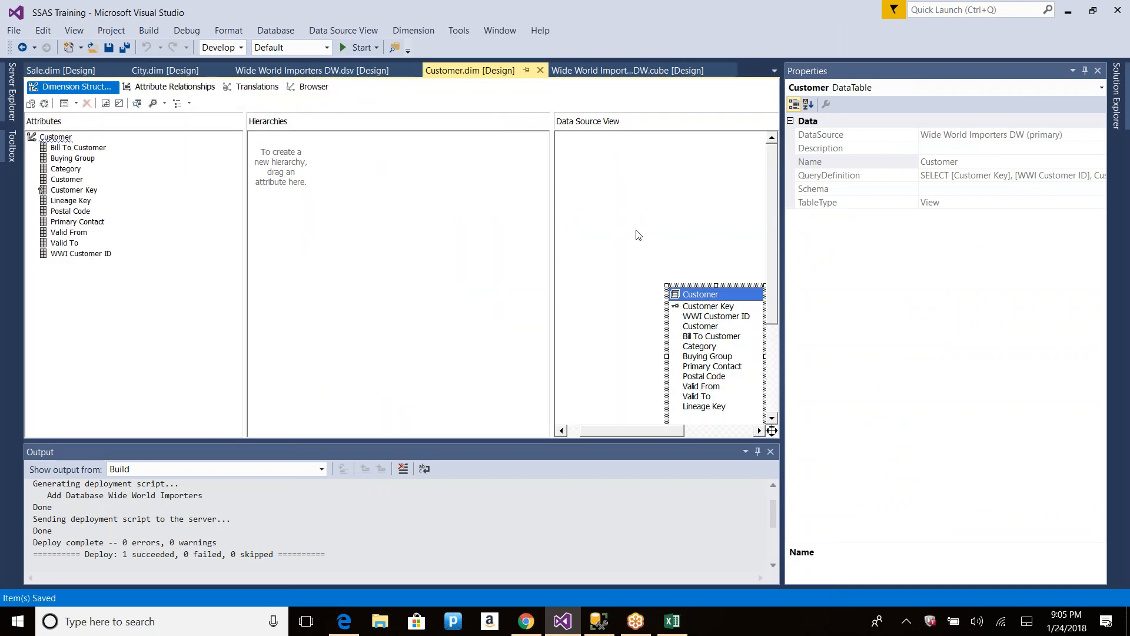
Step: In the Customer dimension's error configuration, set NullKeyConvertedToUnknown to ReportAndStop
right_click(61, 139)
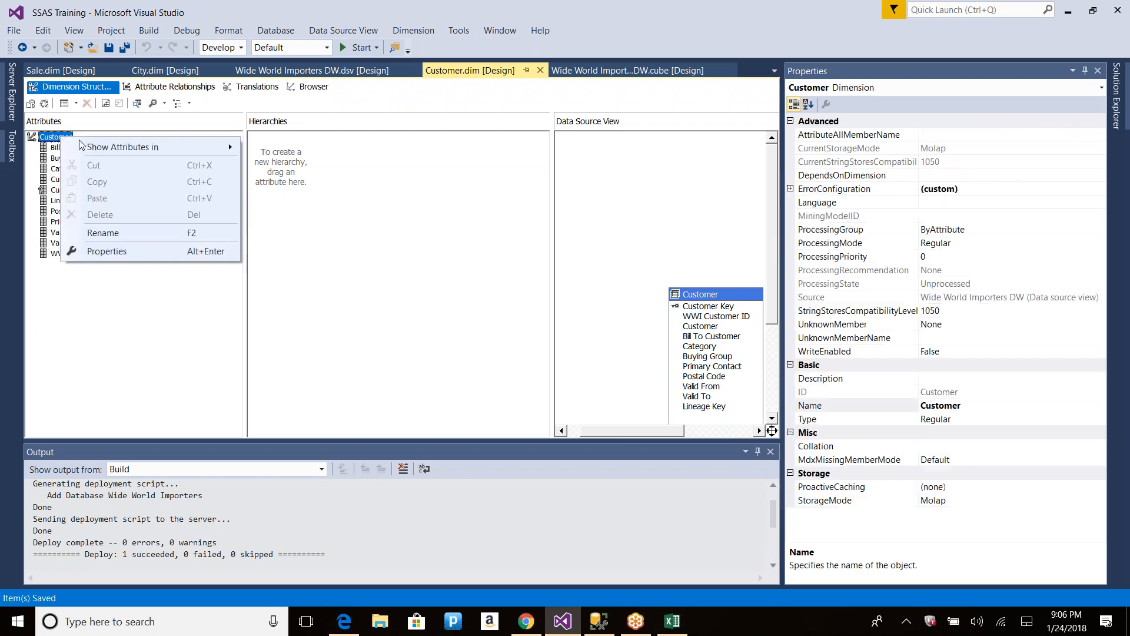
click(107, 253)
click(1107, 35)
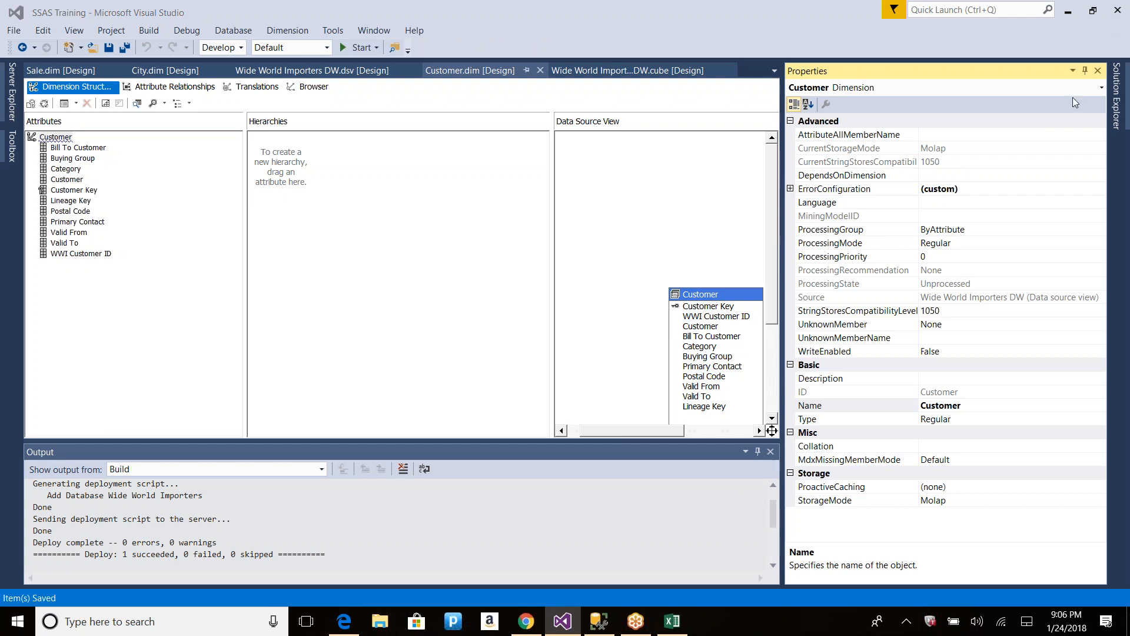
click(822, 236)
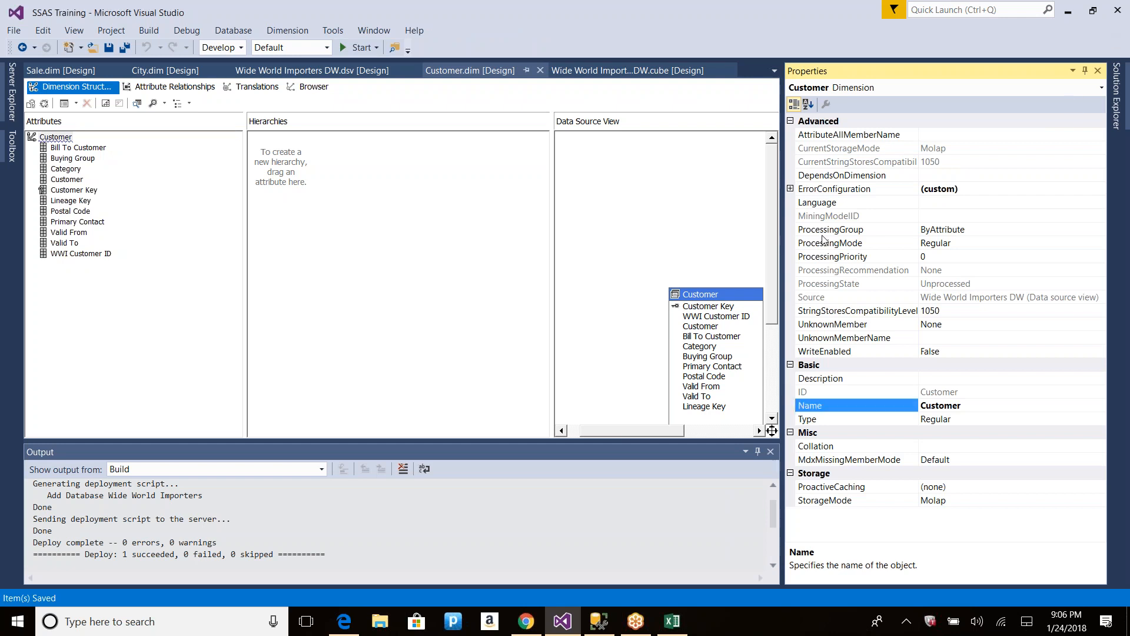
click(794, 189)
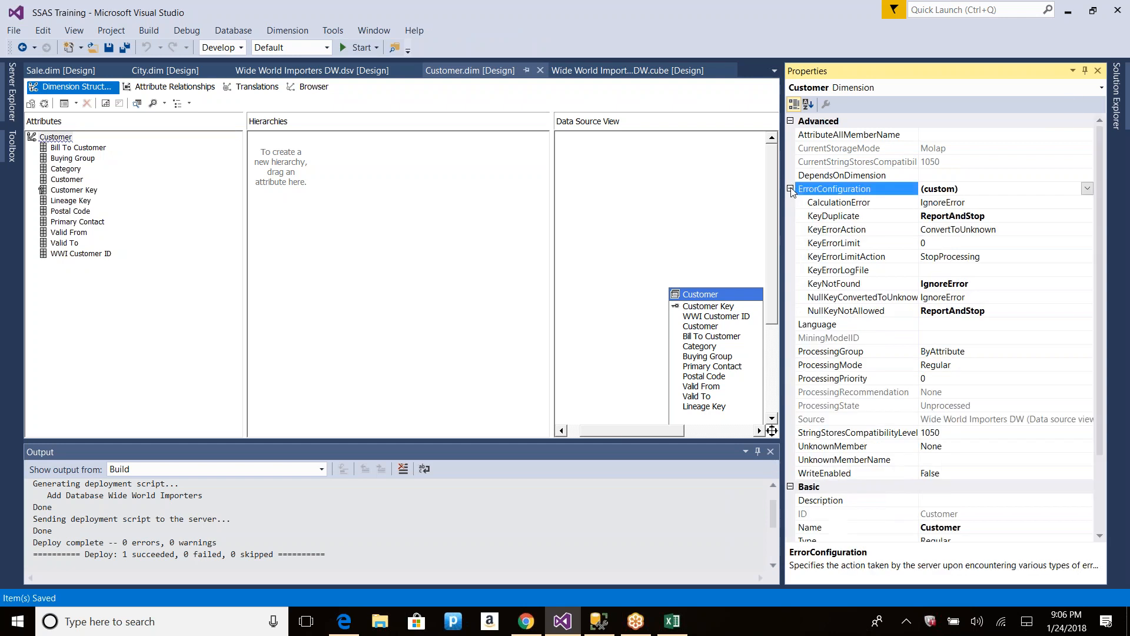
click(980, 298)
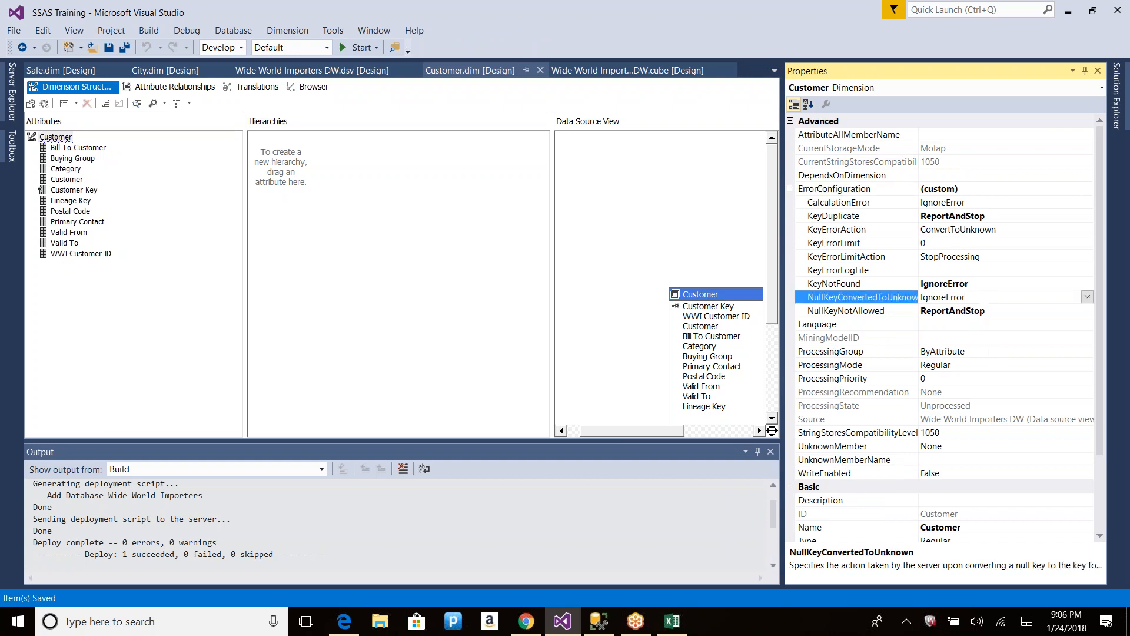
click(1087, 297)
click(948, 325)
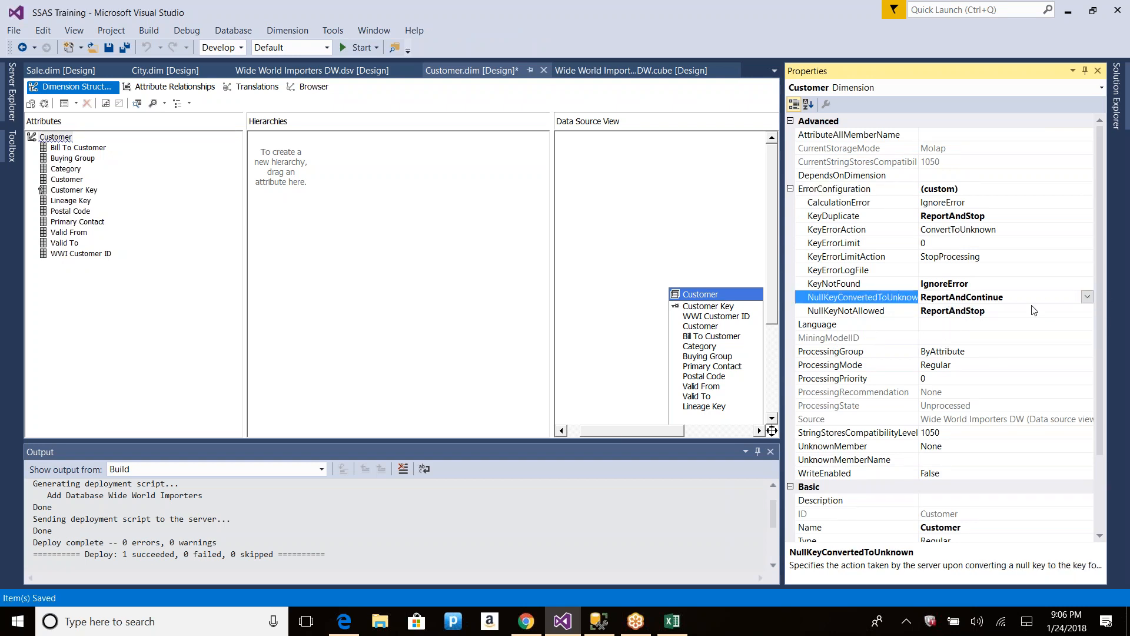
click(1088, 297)
click(960, 337)
Step: Set KeyNotFound to ReportAndStop in the Customer dimension's error configuration
click(954, 283)
click(1087, 283)
click(959, 324)
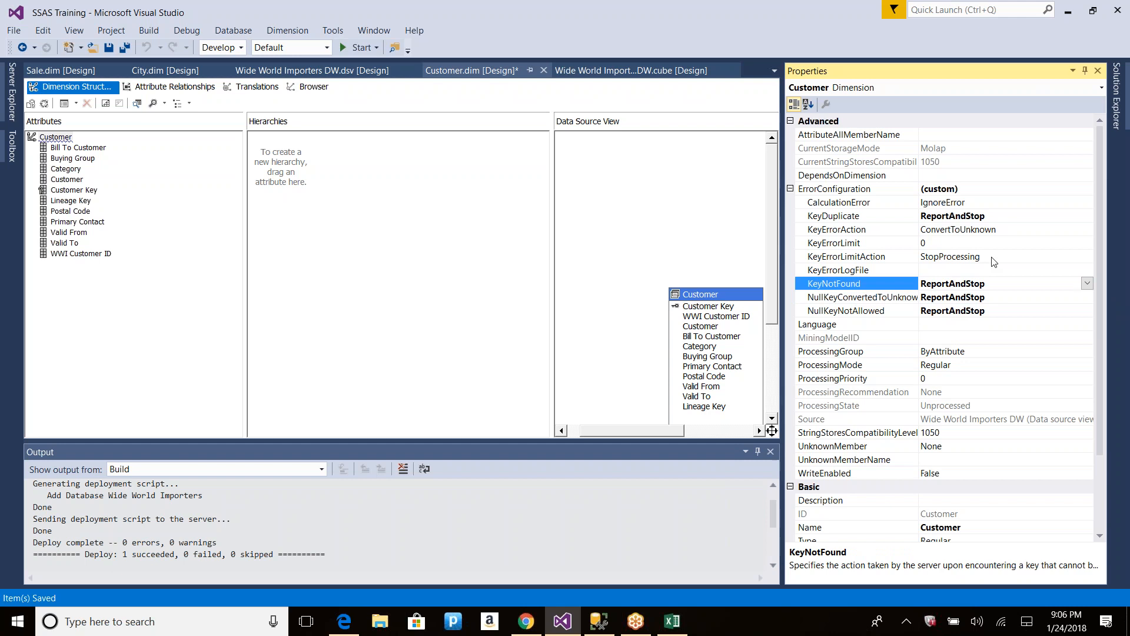
Step: Review the KeyErrorAction and KeyErrorLimit settings in the Customer dimension's error configuration
key(Up)
key(Up)
key(Up)
key(Up)
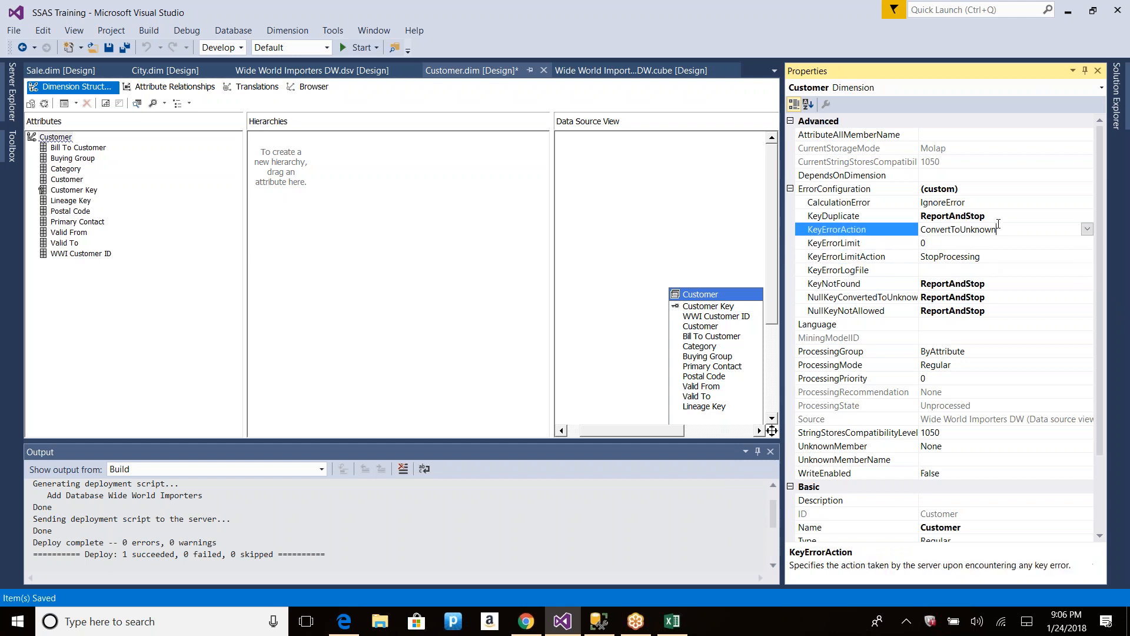
key(Up)
click(950, 243)
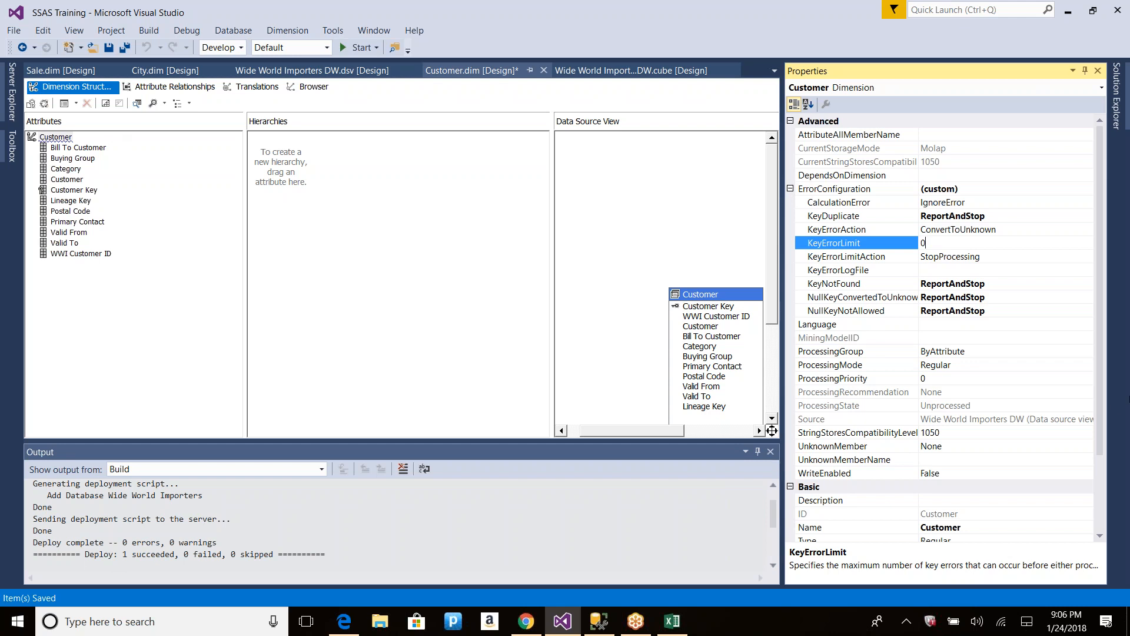
Step: Examine the Customer Key attribute's properties, including its KeyColumns binding and usage
right_click(57, 139)
click(53, 190)
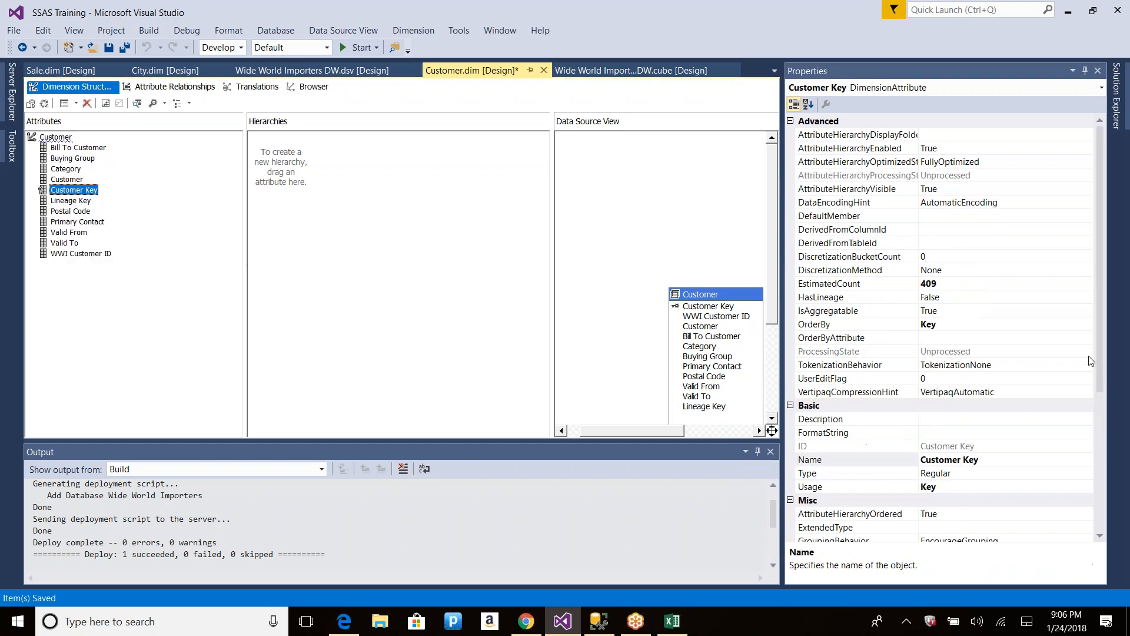
scroll(1099, 352, down, 5)
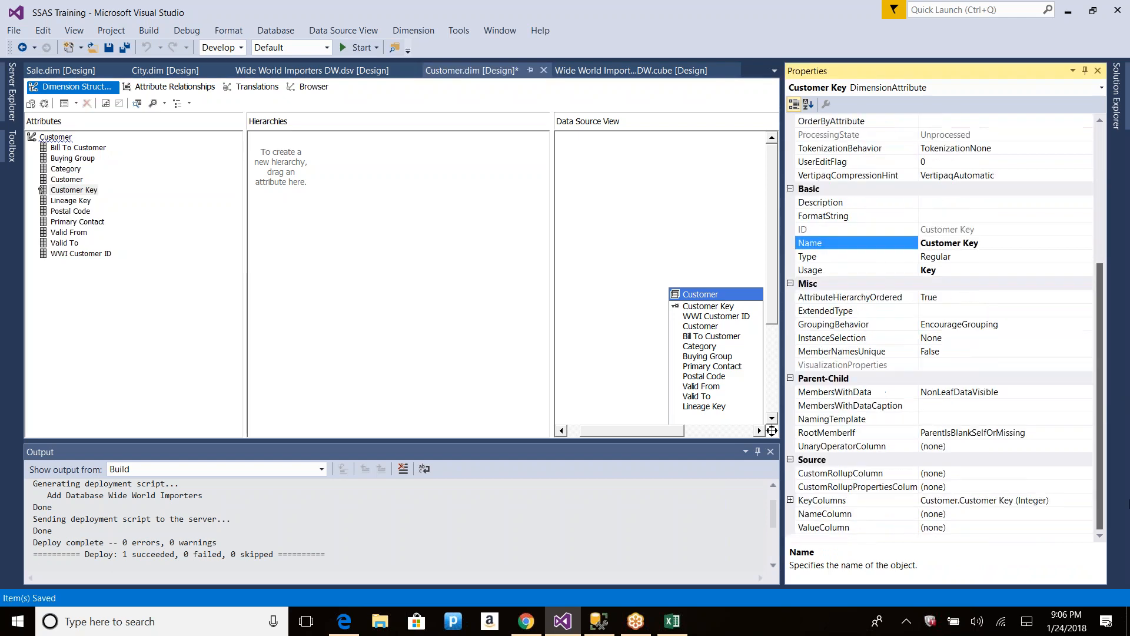
click(1045, 500)
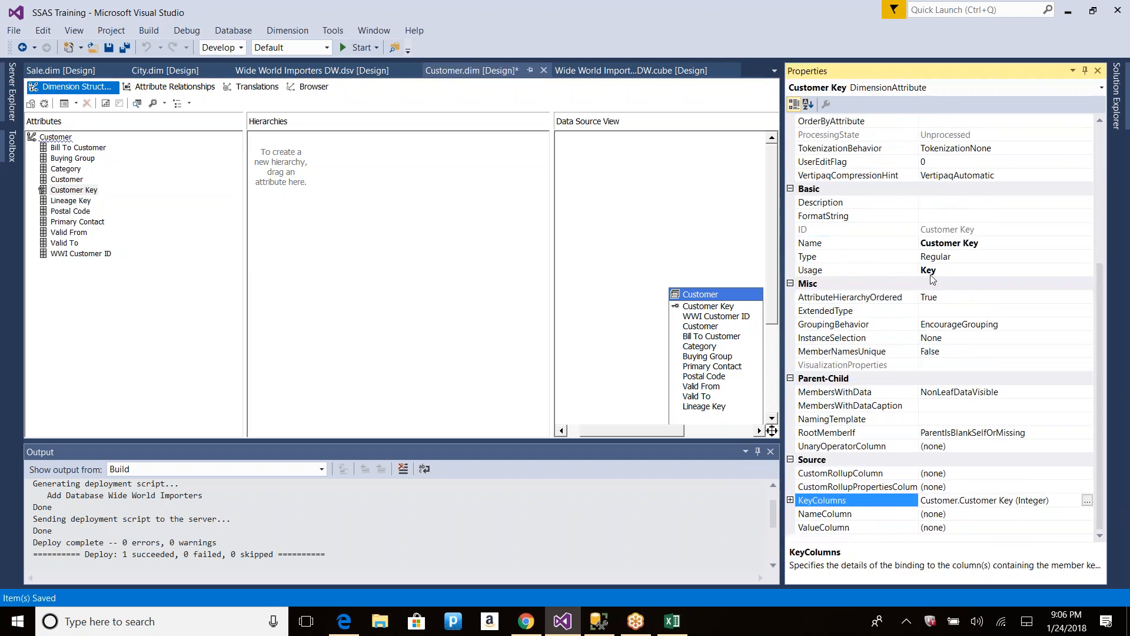
scroll(1005, 263, up, 2)
scroll(1004, 263, up, 2)
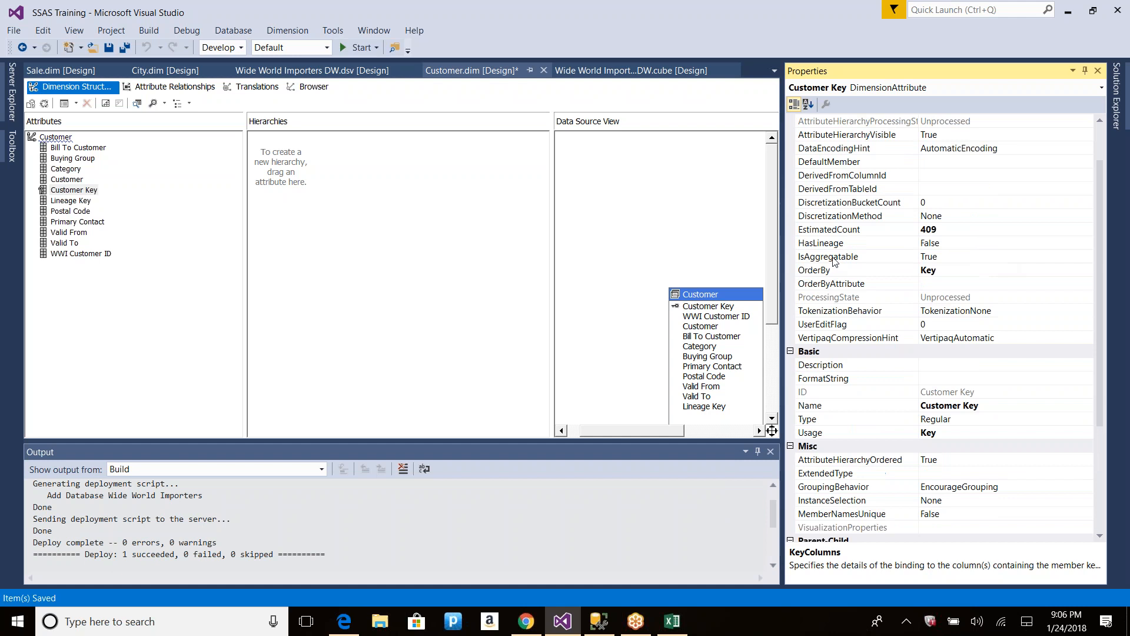
Step: Start processing the Customer dimension, saving and deploying the project over the existing Wide World Importers database
click(44, 103)
key(Return)
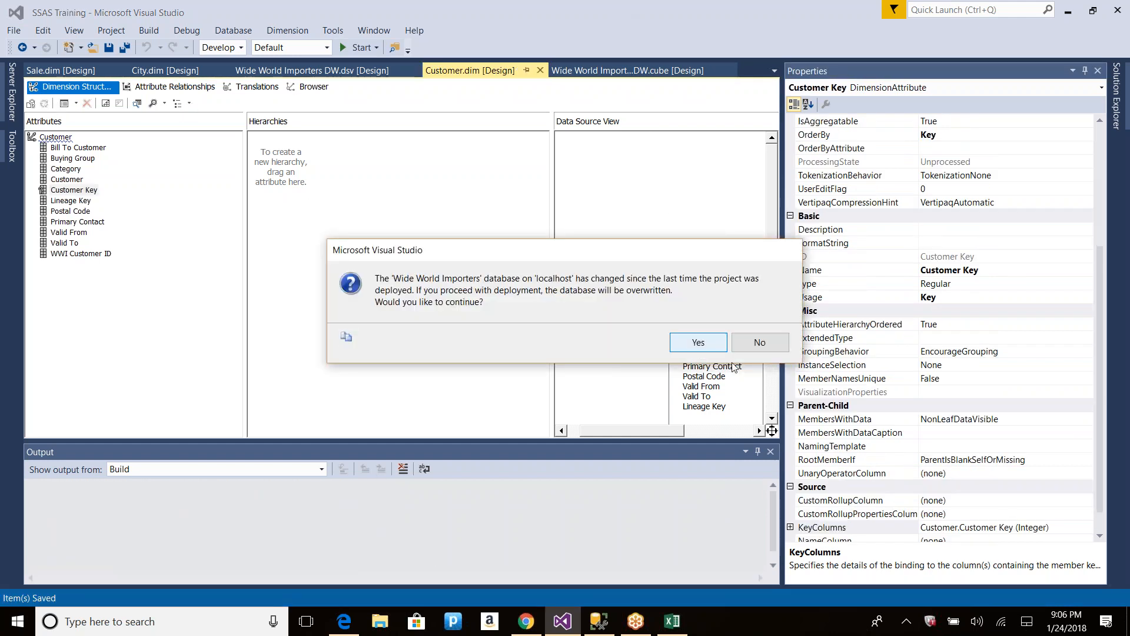
click(725, 345)
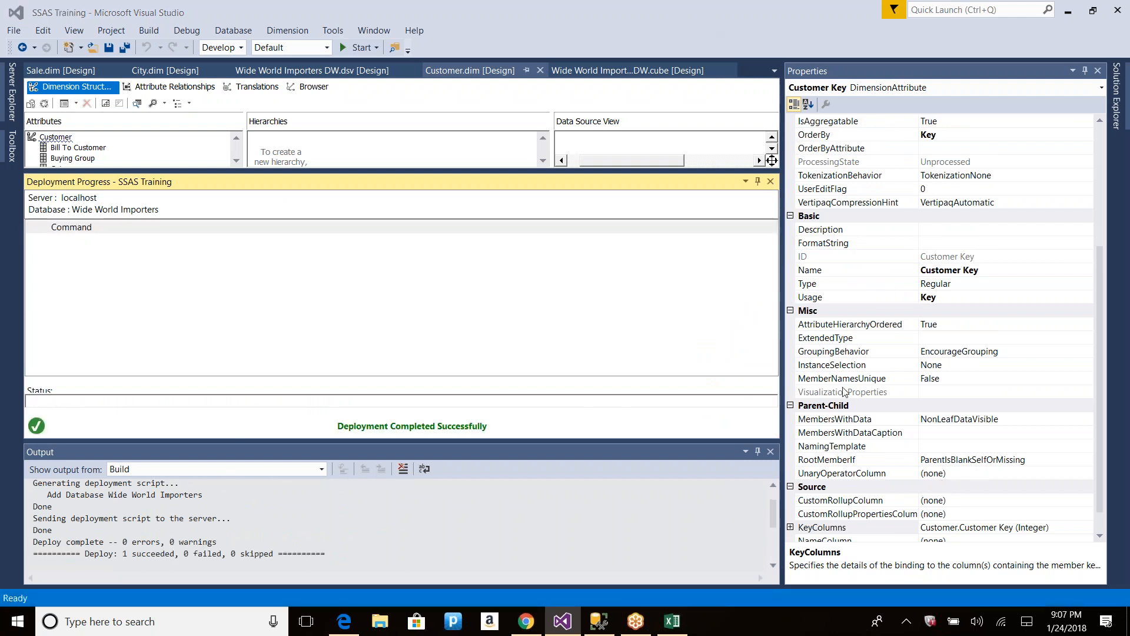
click(770, 181)
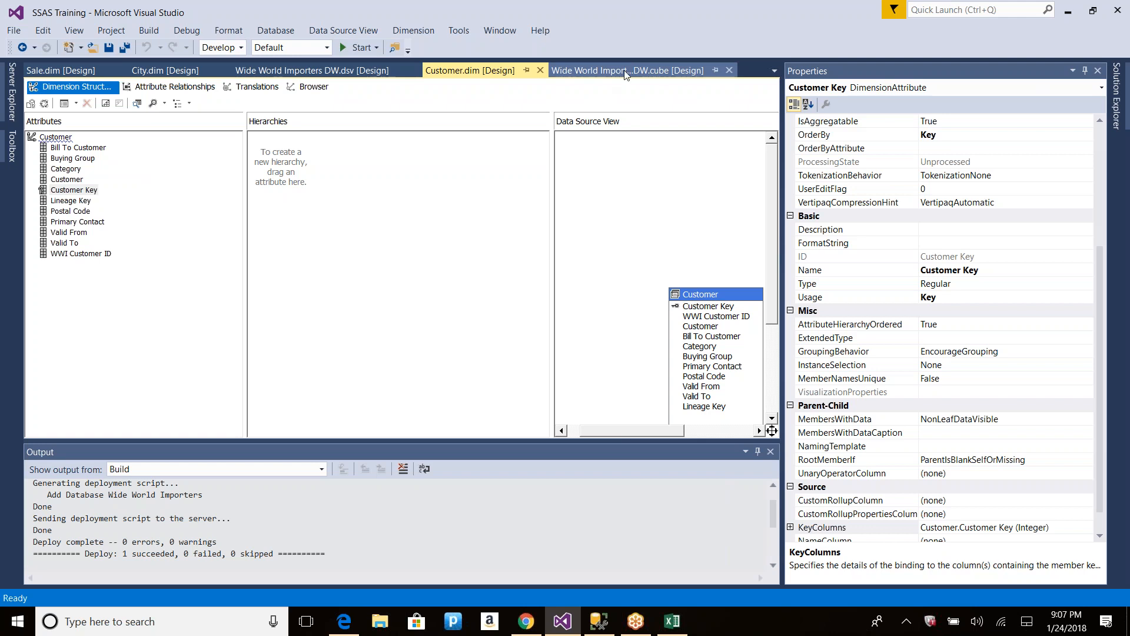
Step: Open the Customer table's named query in the Wide World Importers DW data source view and run it to preview the rows
click(312, 70)
double_click(333, 247)
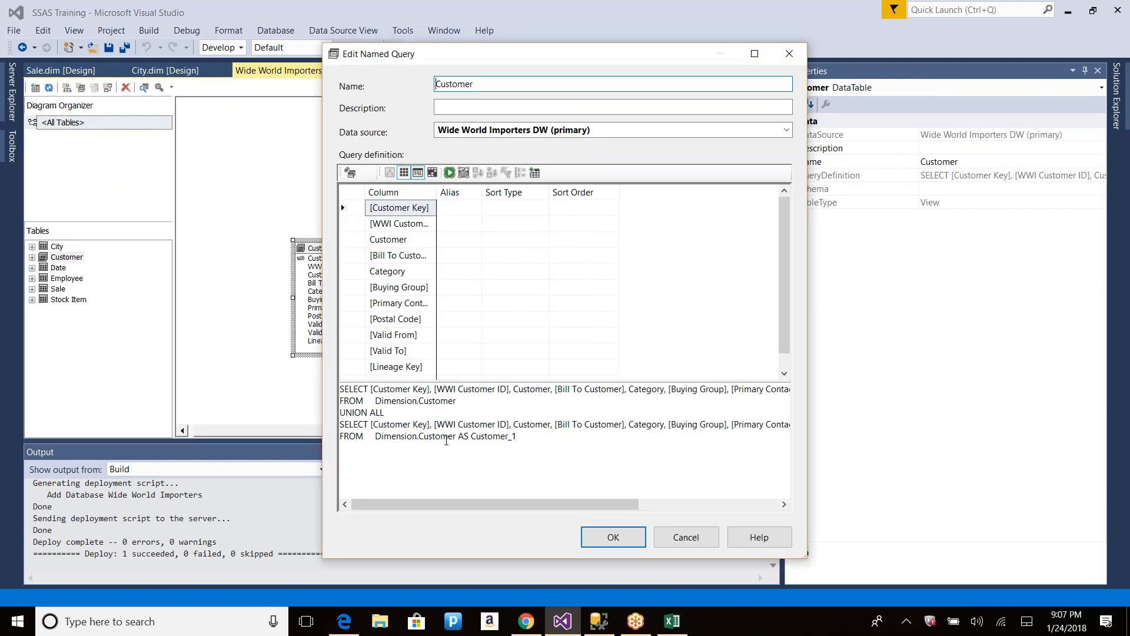
click(434, 424)
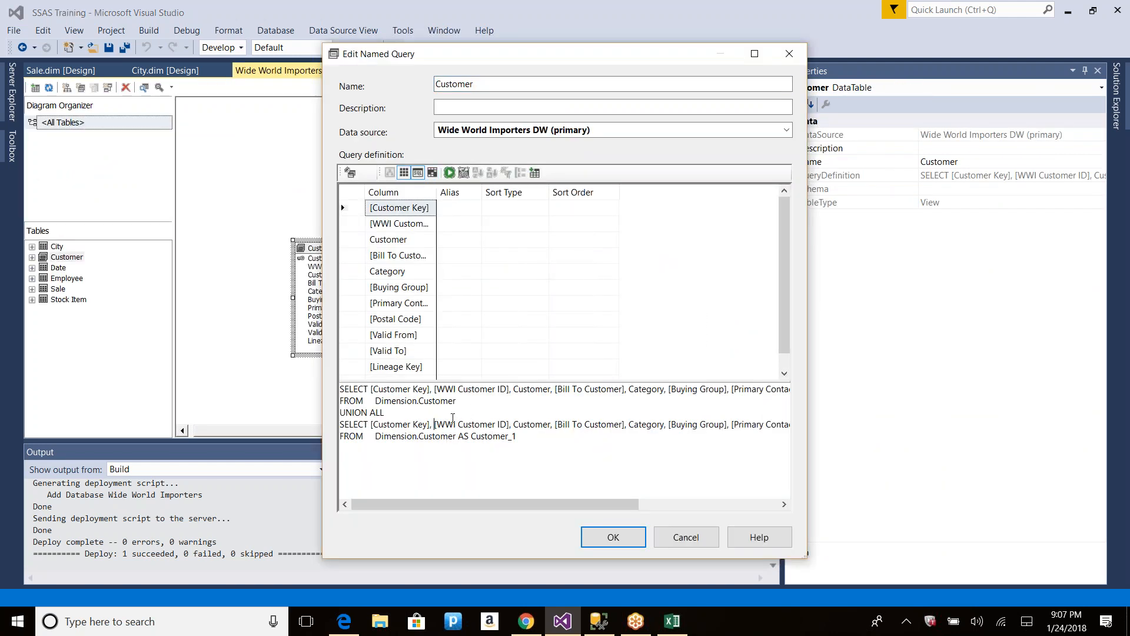
click(449, 173)
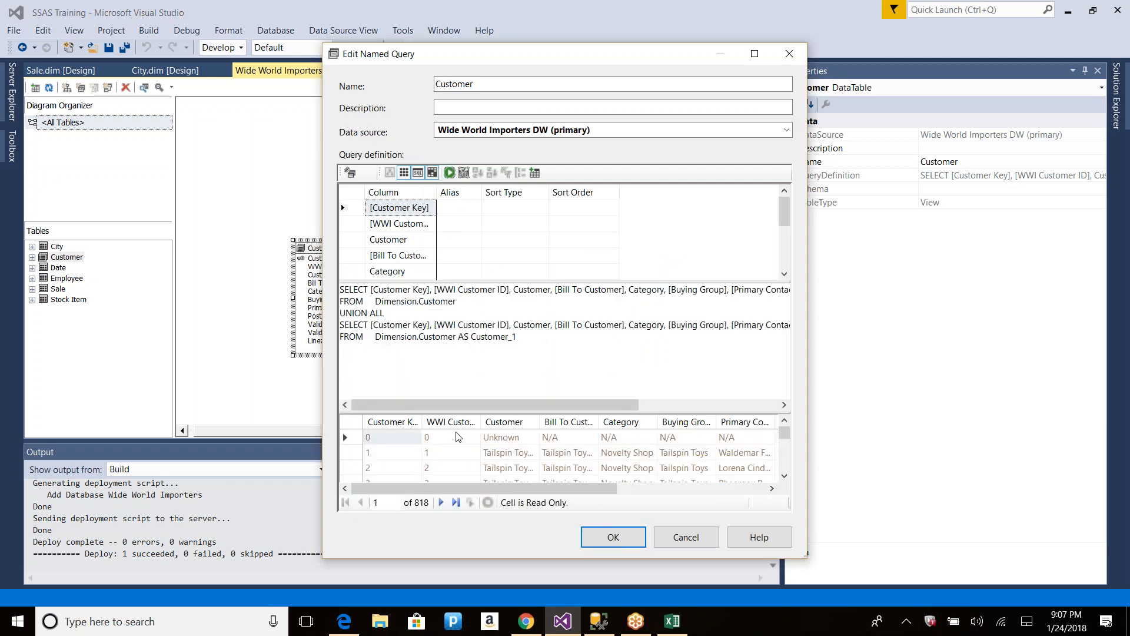
Step: Change the second SELECT to return -1 AS [WWI Customer ID], rerun the query to check its rows, and accept the named query
click(449, 312)
text(-1 )
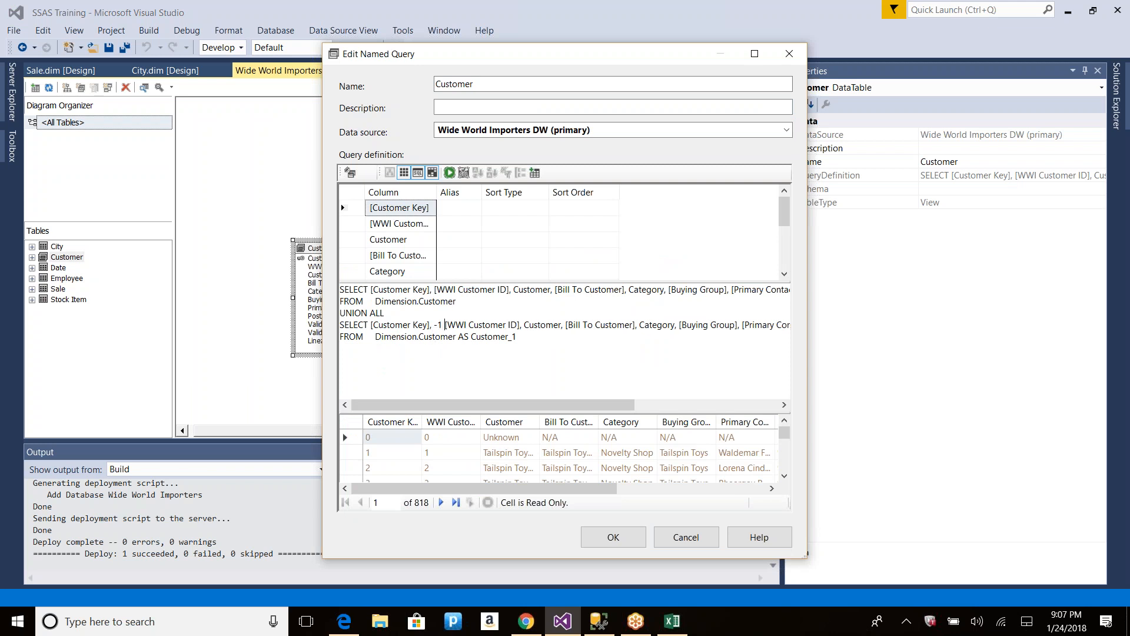
text(AS)
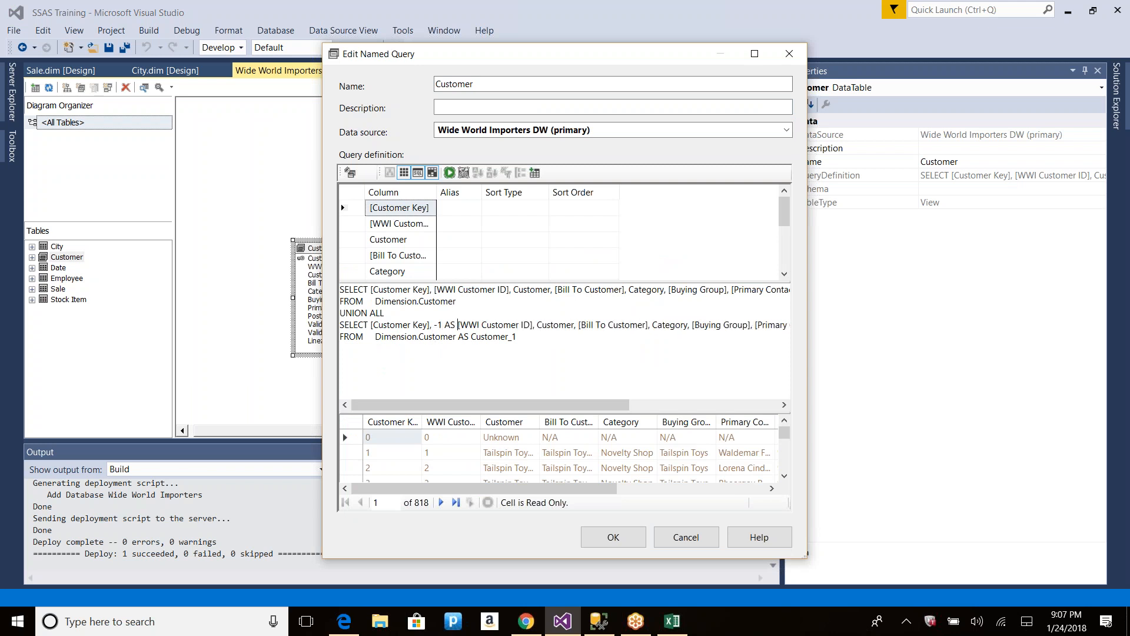
click(450, 173)
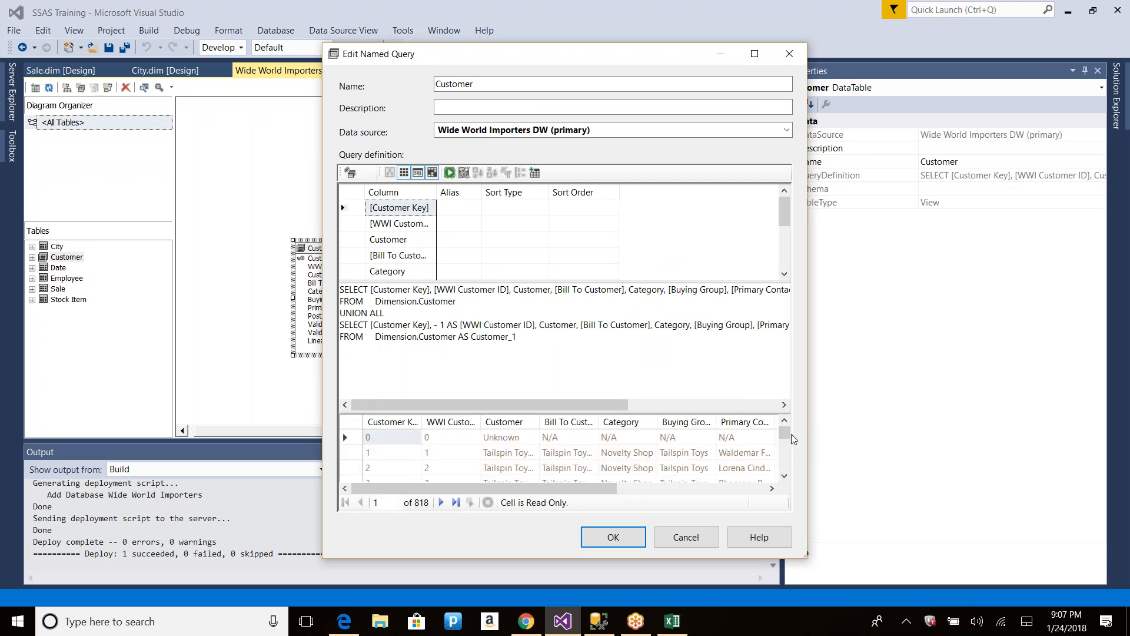
drag(785, 435, 783, 466)
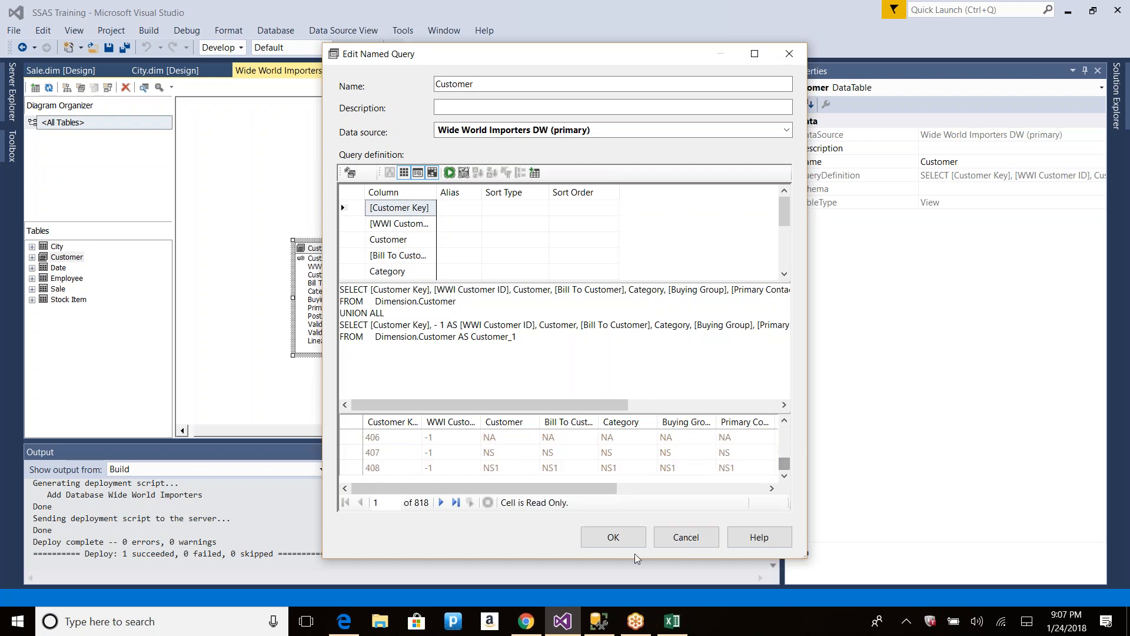
click(607, 537)
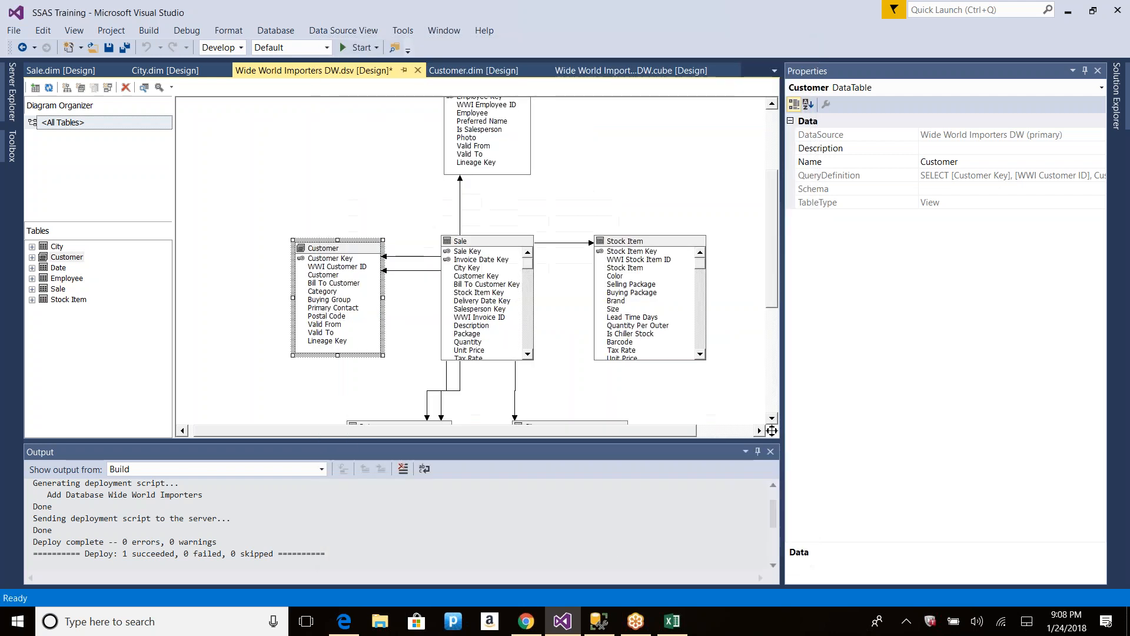
Step: Deploy the project over the existing Wide World Importers database and process the Customer dimension with Process Update
click(450, 72)
click(45, 104)
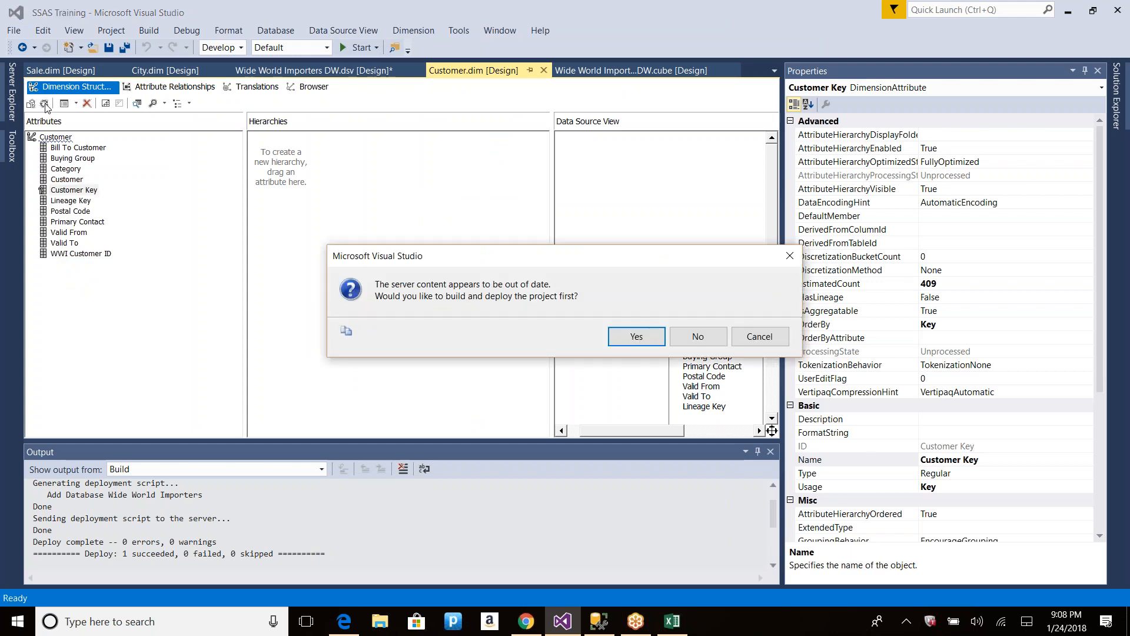
key(Return)
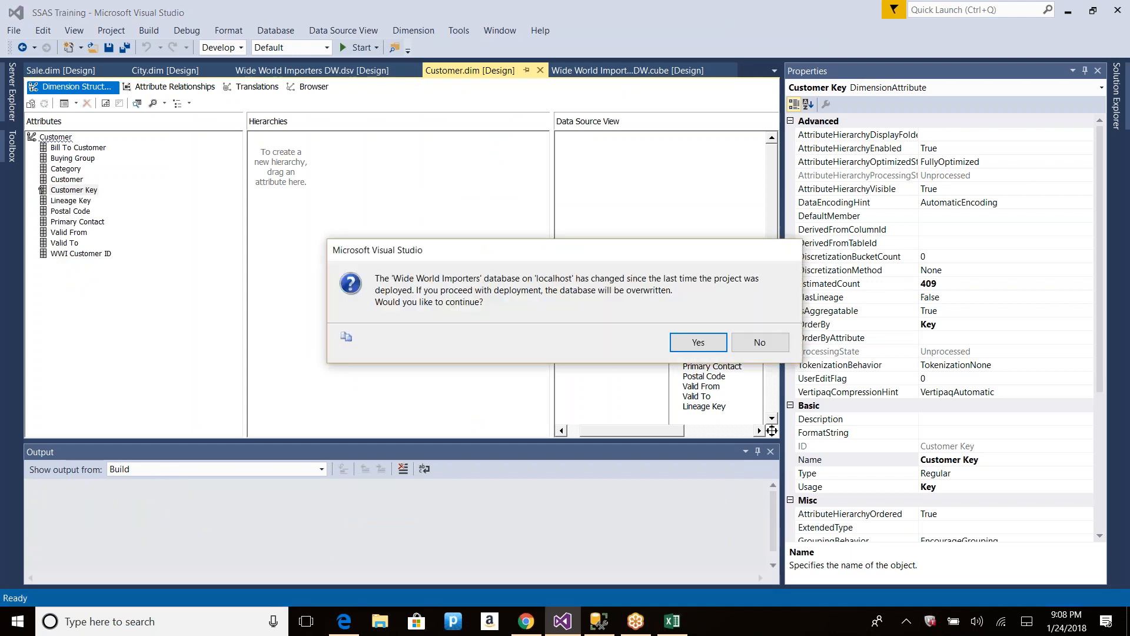
key(Return)
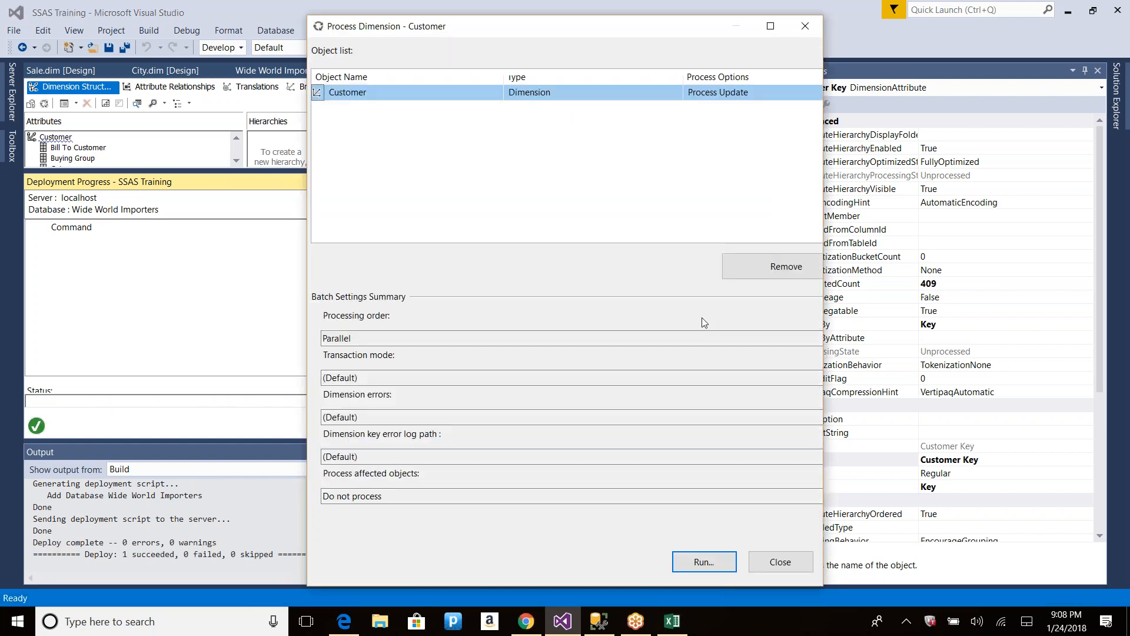
click(694, 561)
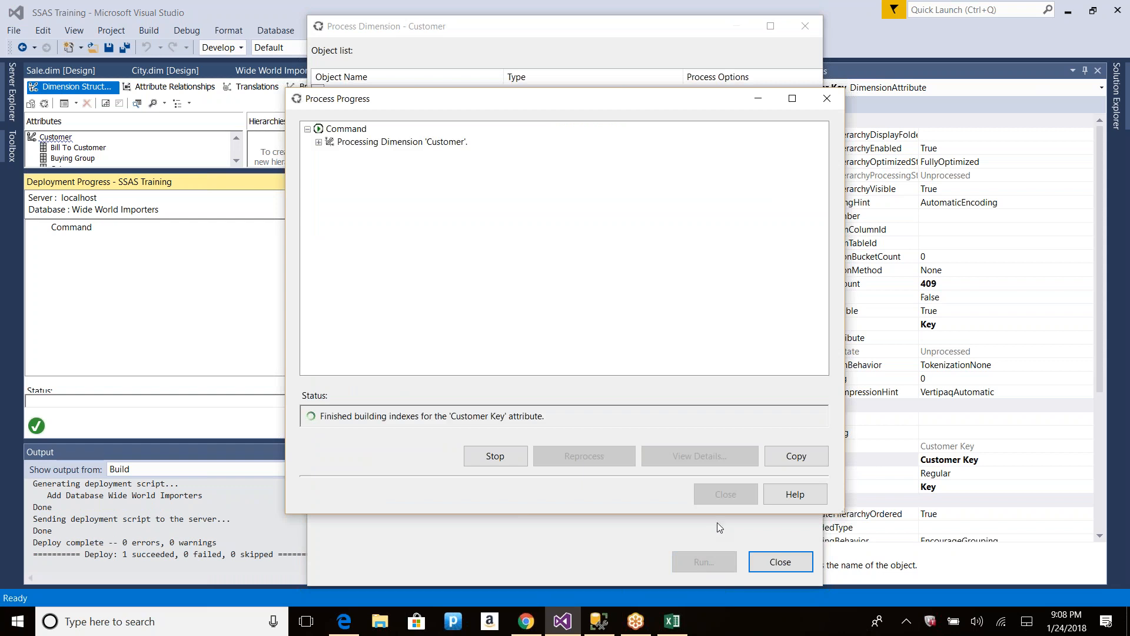
click(716, 488)
Step: Change the Customer dimension's process option to Process Full and run the processing again
click(756, 90)
click(757, 90)
click(722, 120)
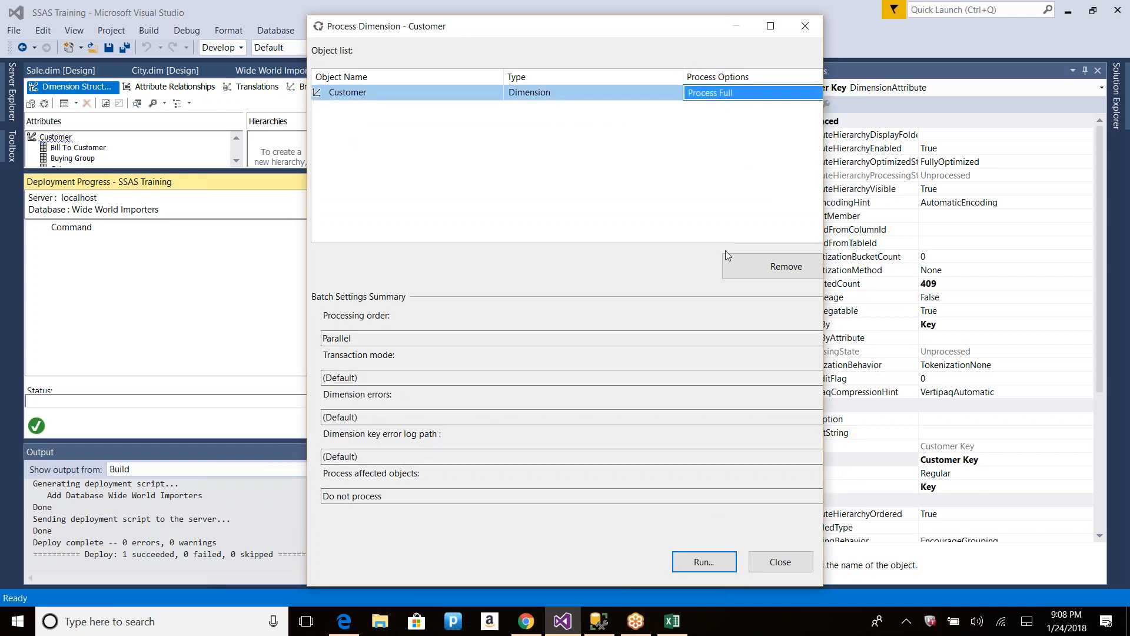
click(703, 561)
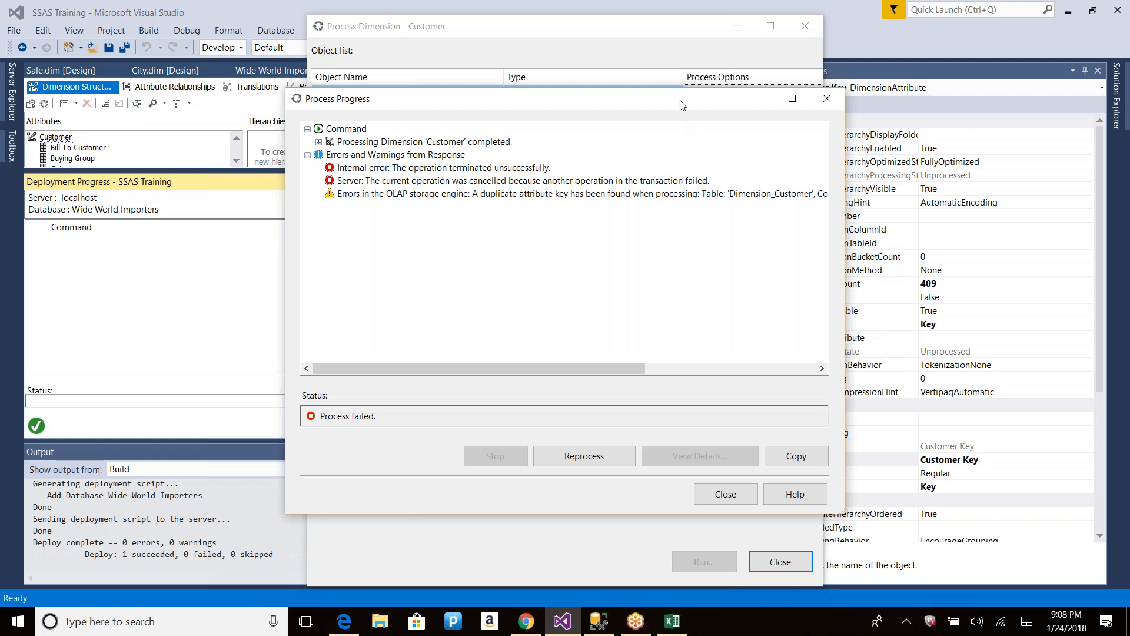
Step: Enlarge the processing progress window, open the details of the duplicate attribute key error, and copy the full message
drag(694, 100, 612, 124)
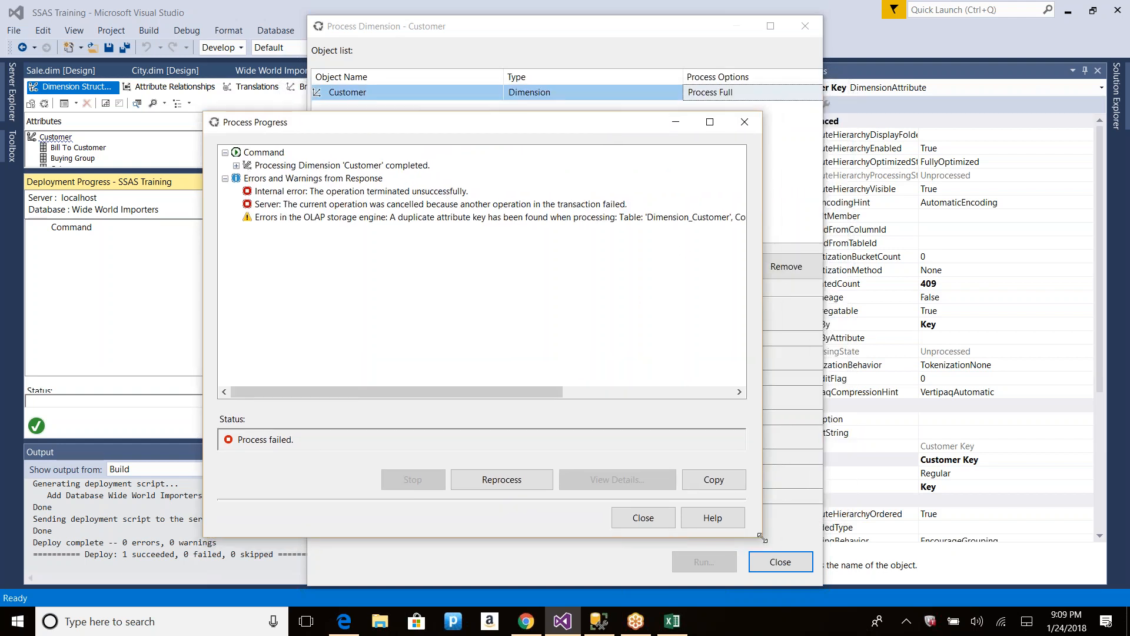
drag(762, 536, 933, 570)
click(477, 219)
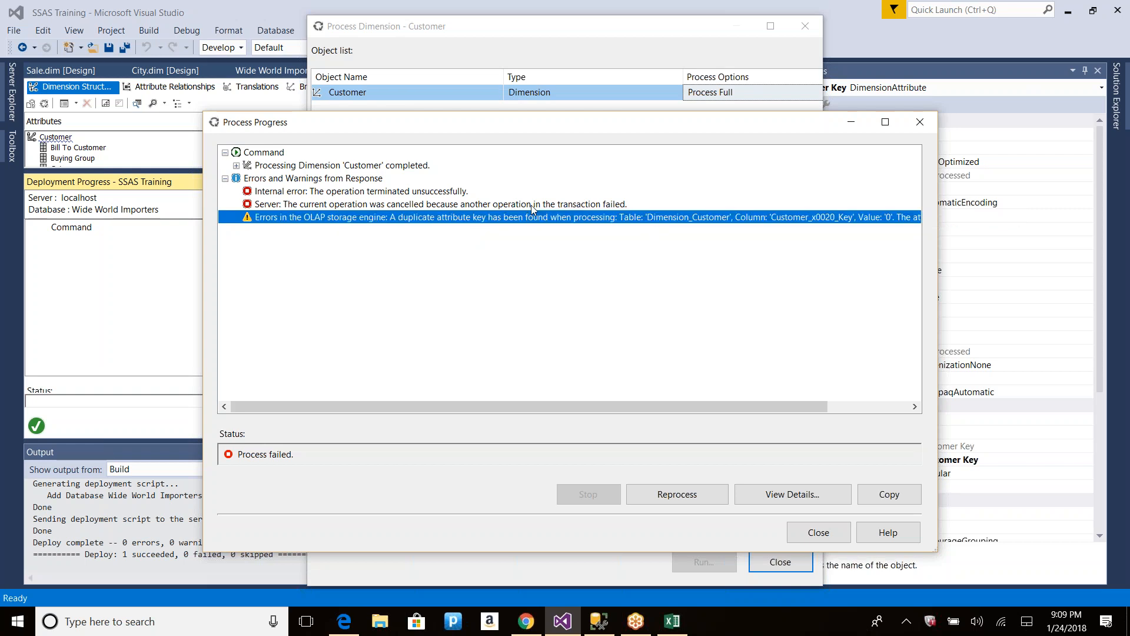
click(789, 494)
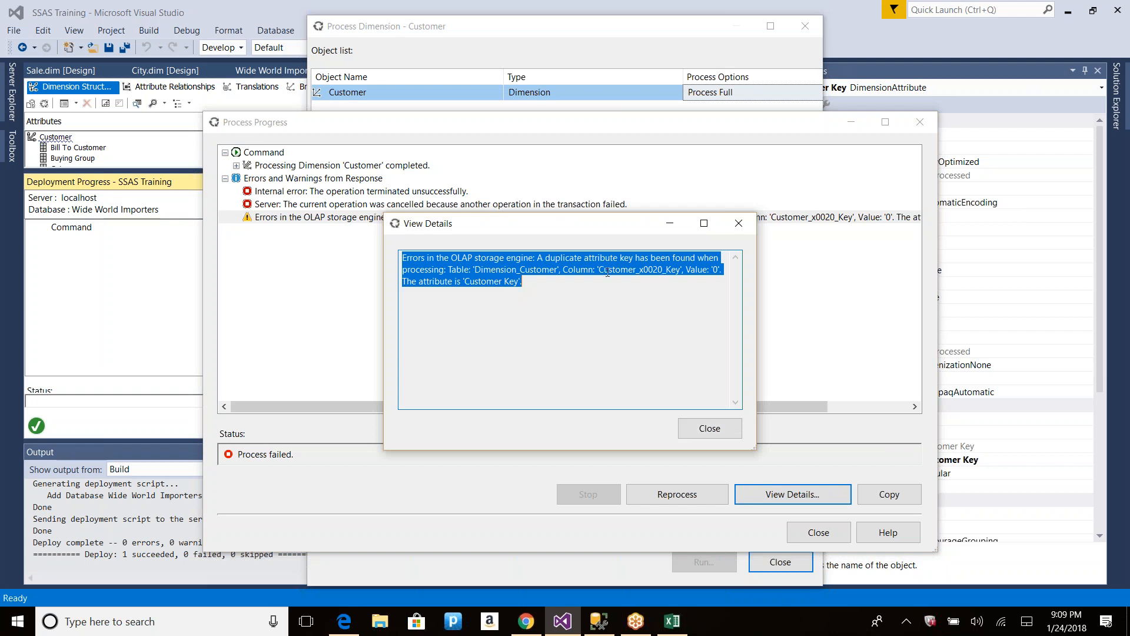
drag(608, 272, 715, 281)
double_click(715, 269)
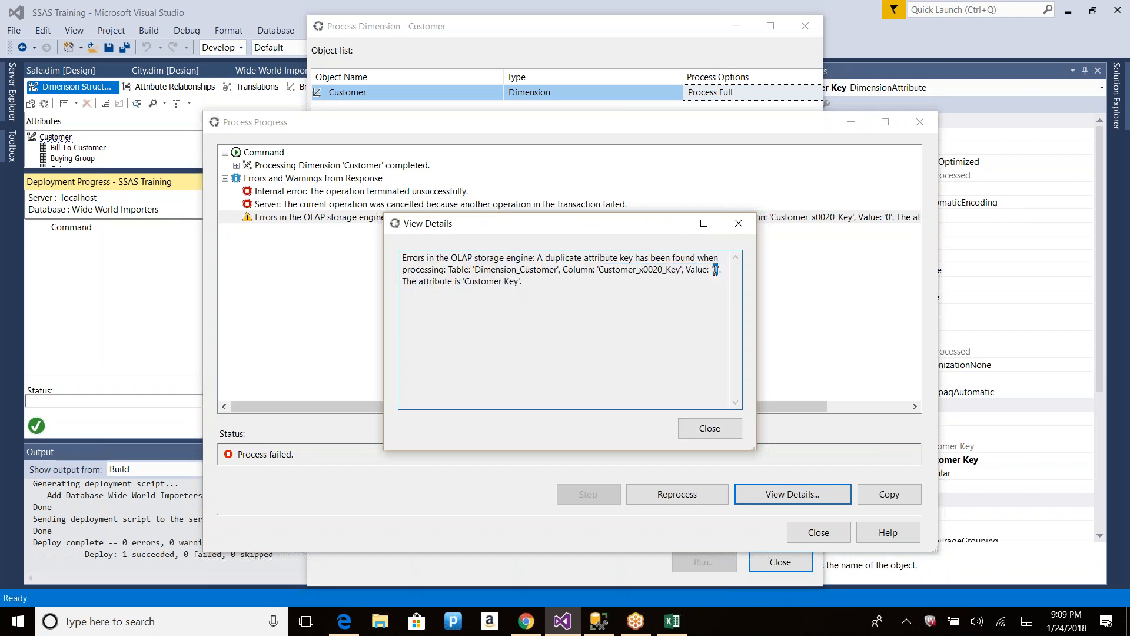
drag(569, 293, 382, 257)
key(ctrl+c)
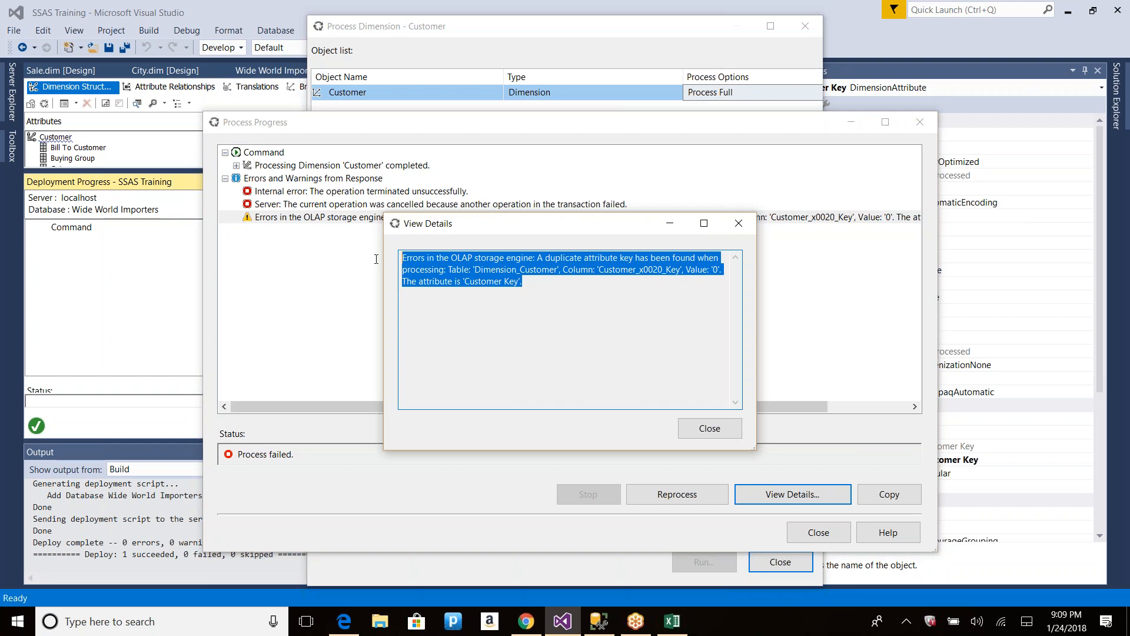
Step: Switch to SQL Server Management Studio and replace the old error text below the queries with the copied message
key(alt+Tab)
click(433, 172)
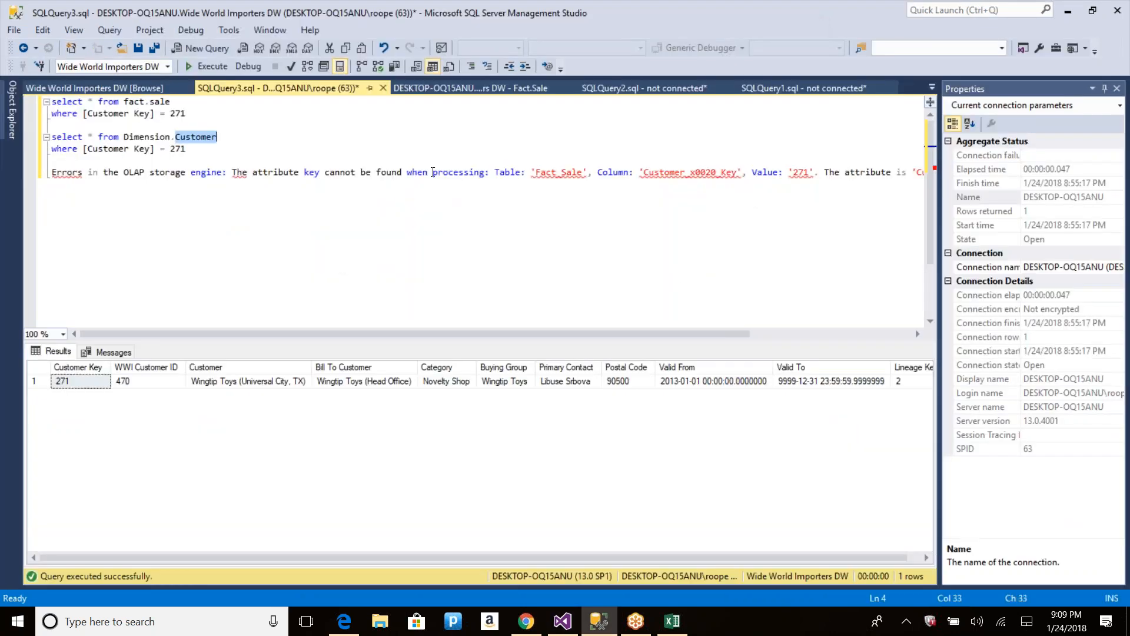
click(366, 171)
key(End)
key(shift+Home)
key(ctrl+v)
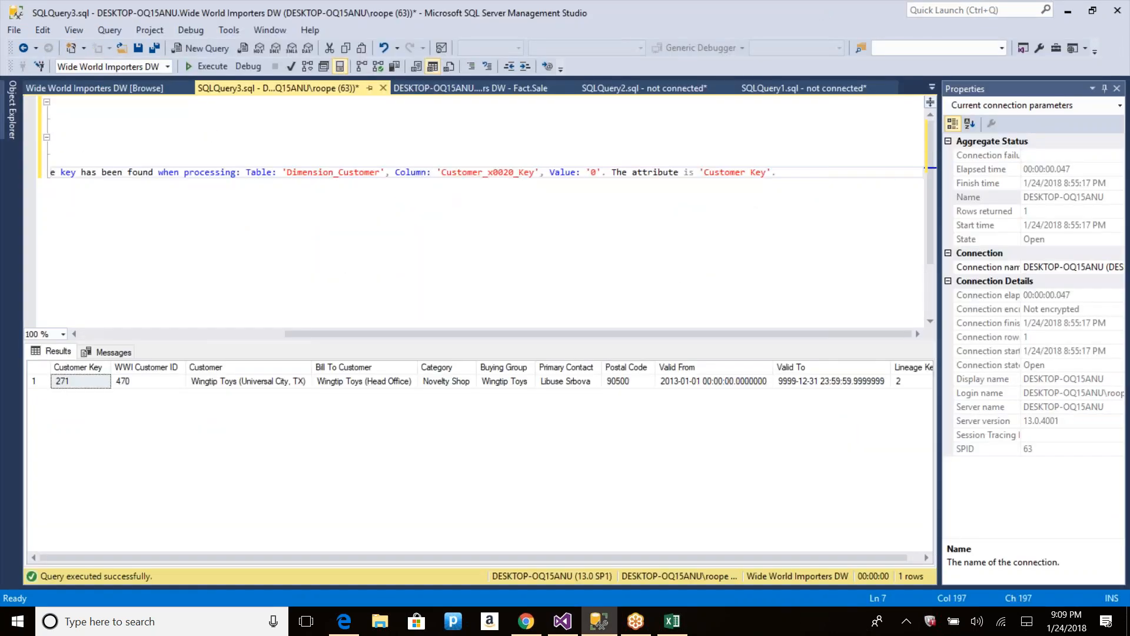
key(Home)
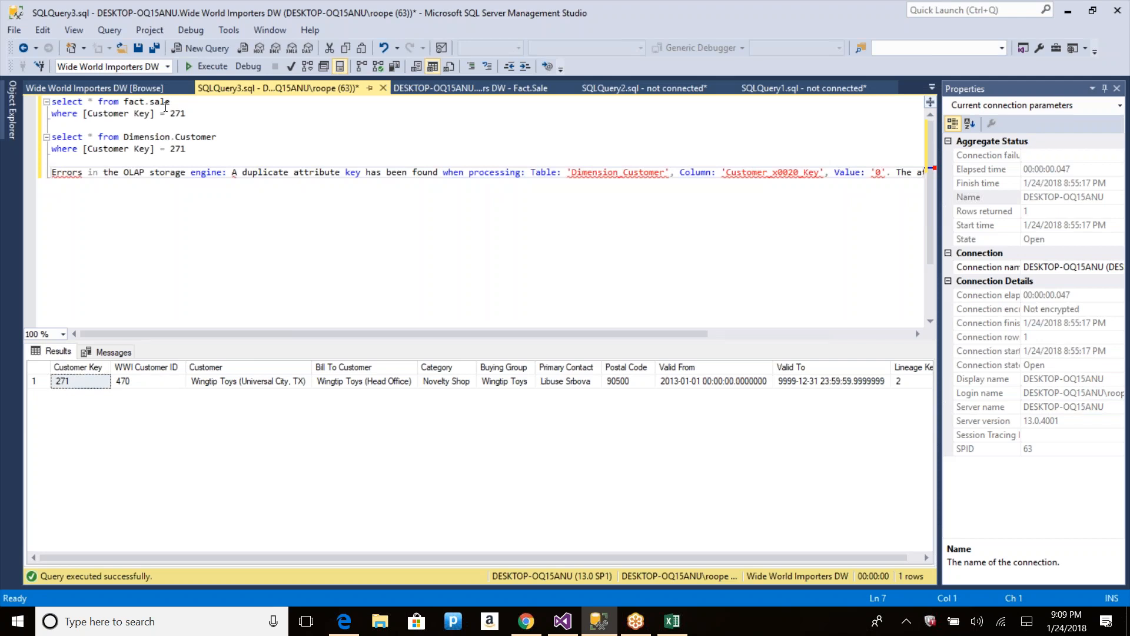
Step: Check the table named in the pasted error and run the Dimension.Customer select without its filter
double_click(172, 149)
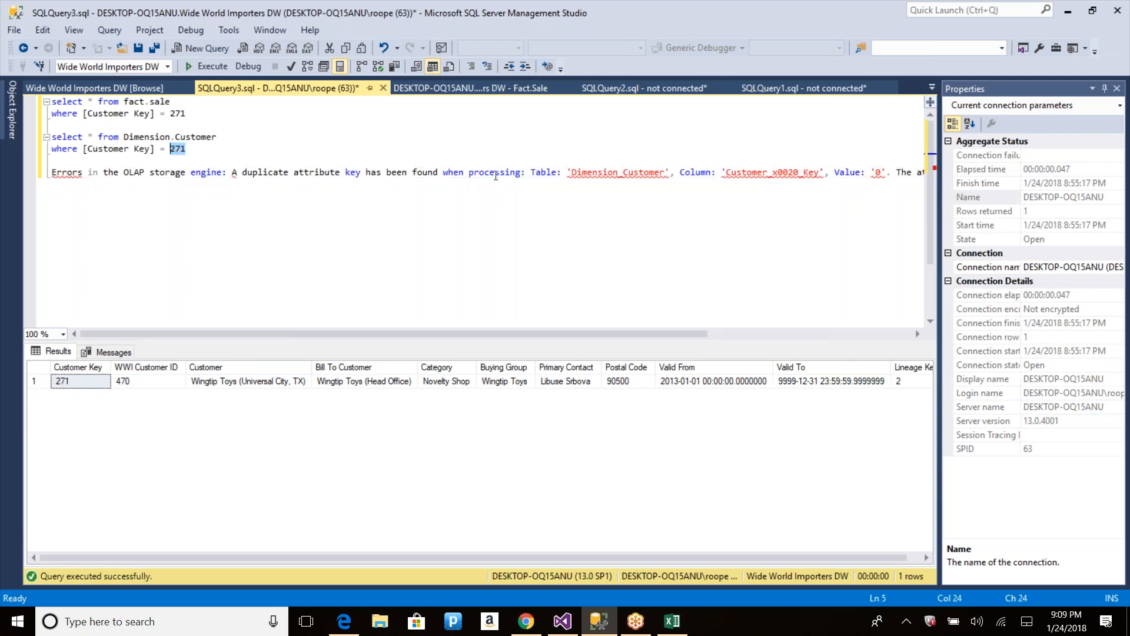
double_click(617, 173)
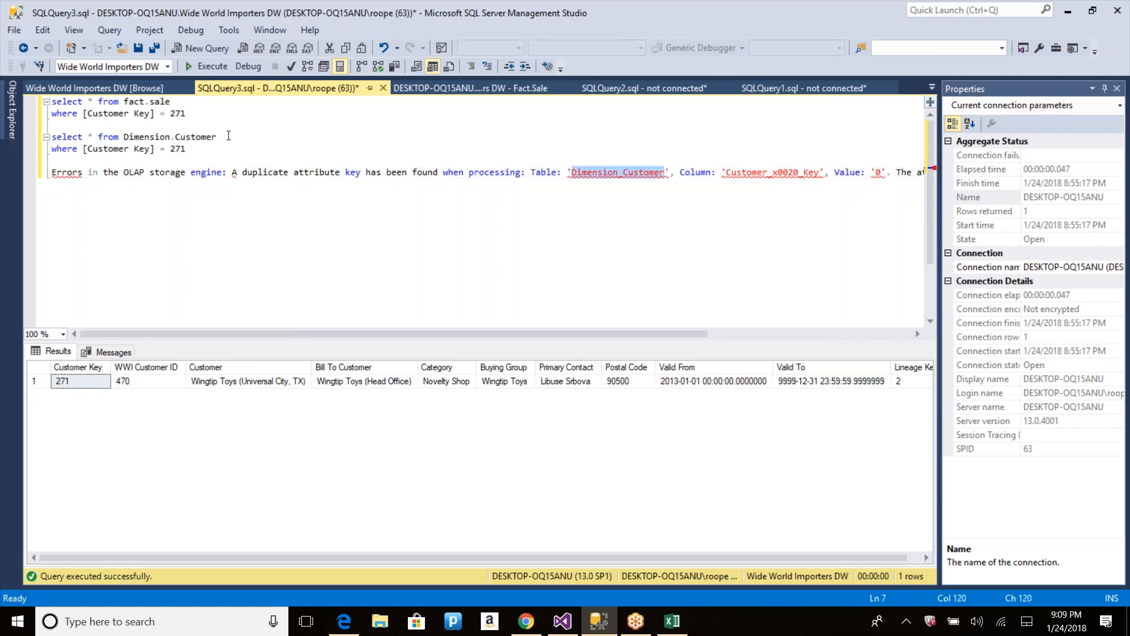
drag(229, 136, 50, 125)
key(F5)
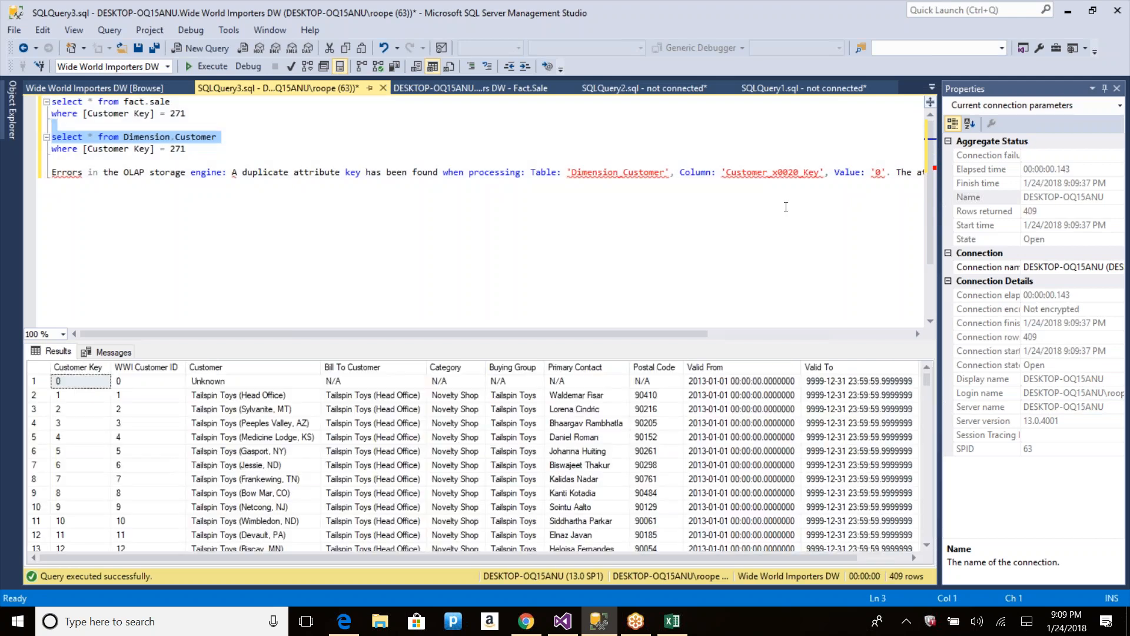
Step: Change the Dimension.Customer query's filter to [Customer Key] = 0 and run it
click(207, 148)
key(BackSpace)
key(BackSpace)
key(BackSpace)
text(0)
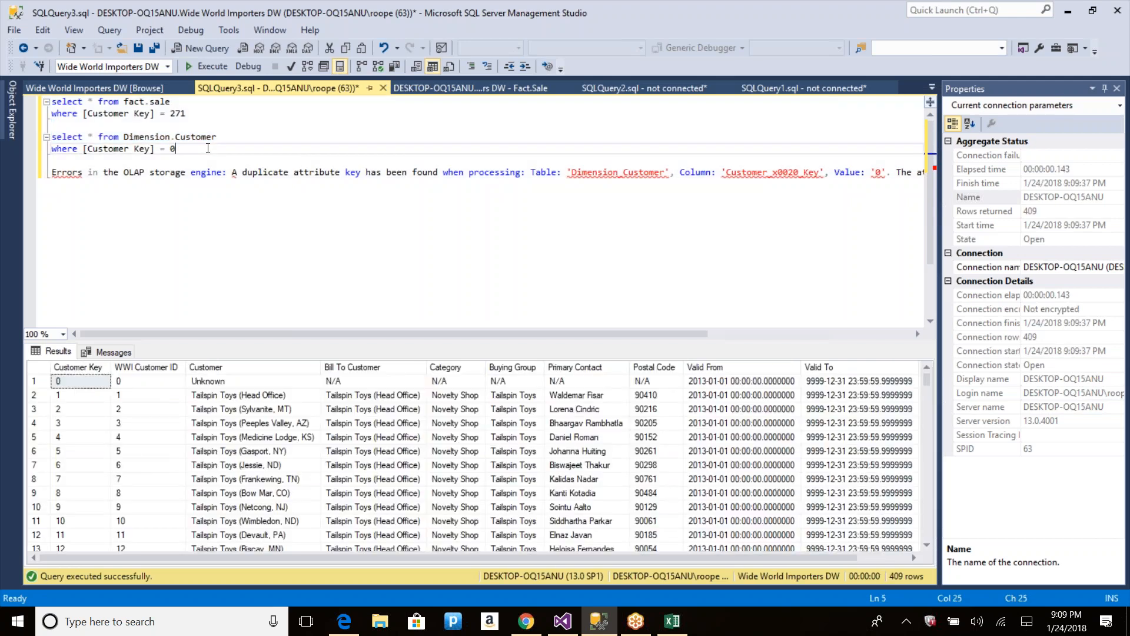
key(shift+Up)
key(shift+Home)
key(F5)
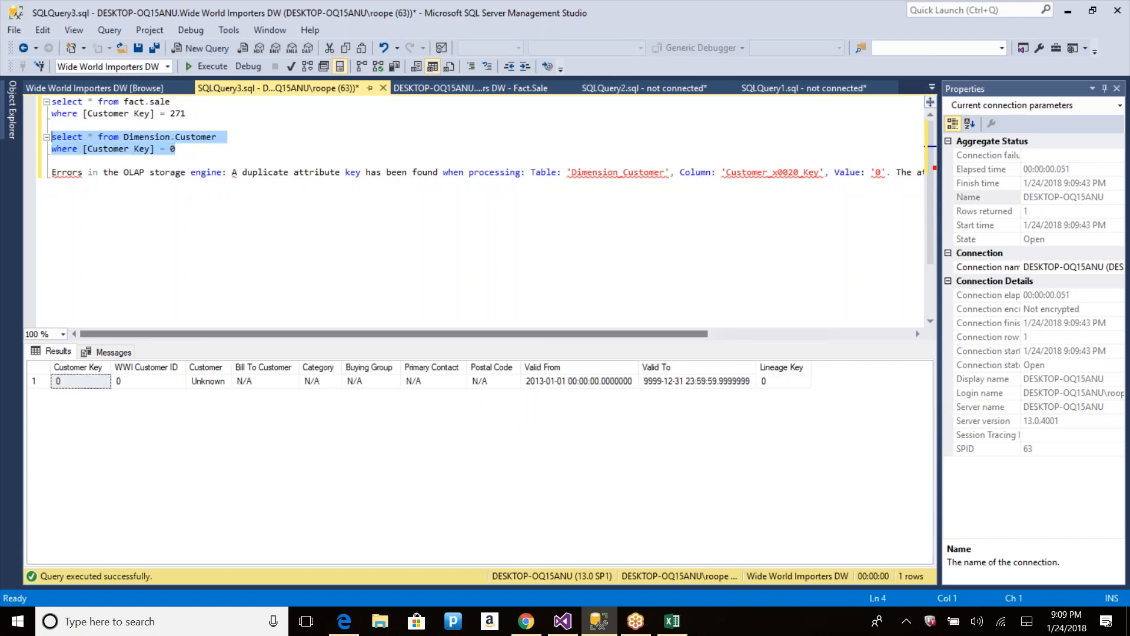
drag(532, 334, 506, 332)
drag(185, 150, 45, 133)
Step: Return to Visual Studio and close the error details, the processing progress and the Customer processing dialog
key(alt+Tab)
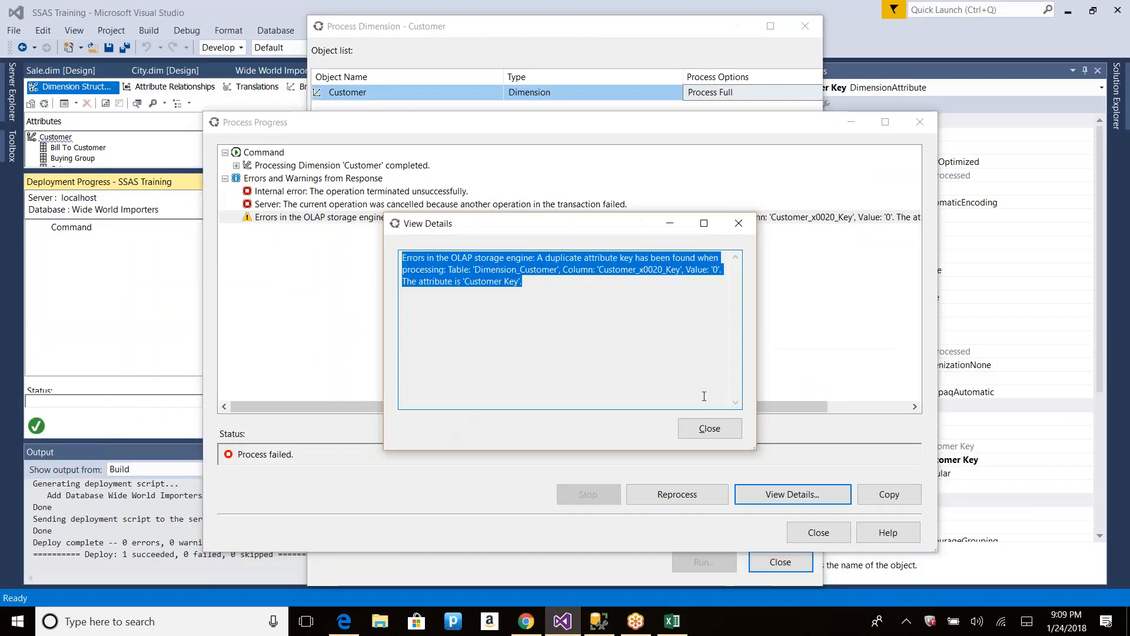
click(725, 427)
click(818, 532)
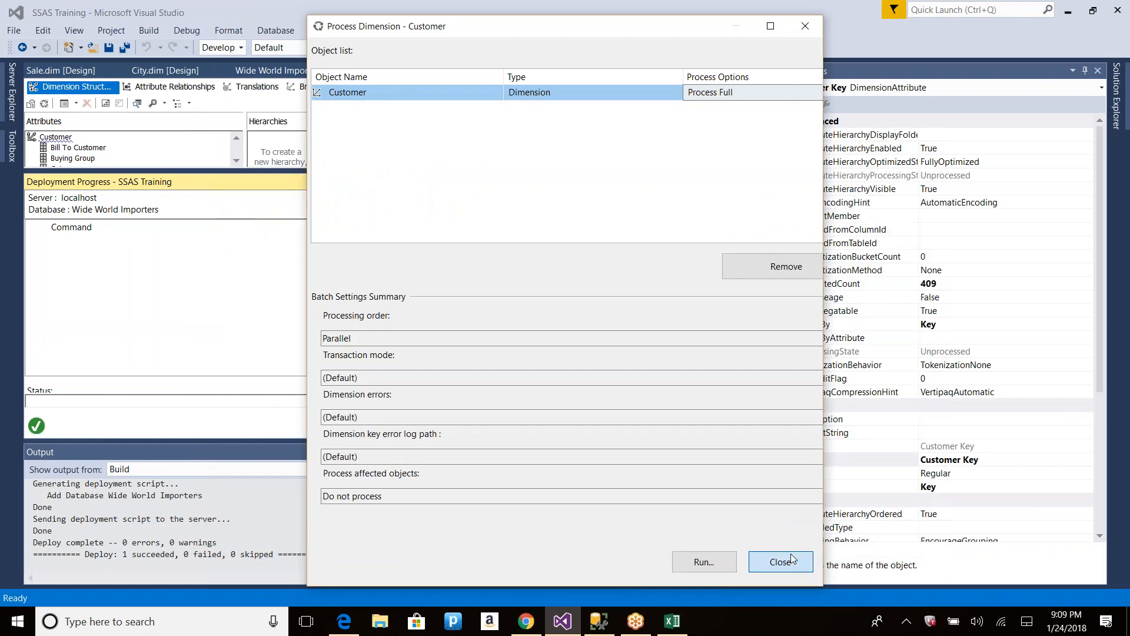
click(781, 562)
click(770, 181)
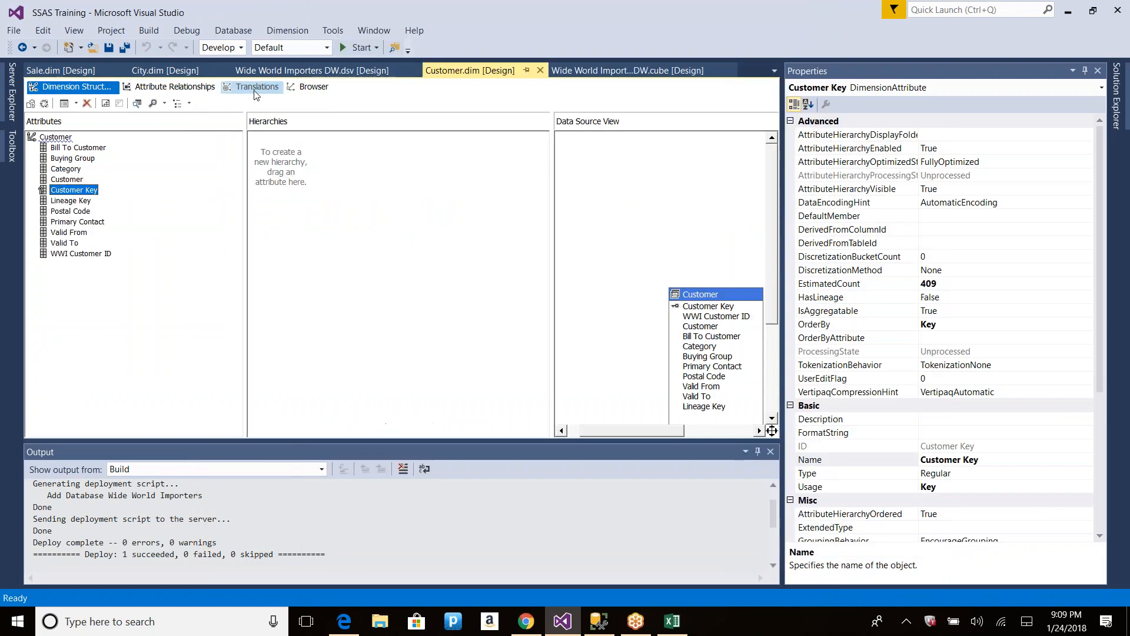
Step: Open the Customer named query in the Wide World Importers DW data source view and copy its whole SQL statement
click(312, 70)
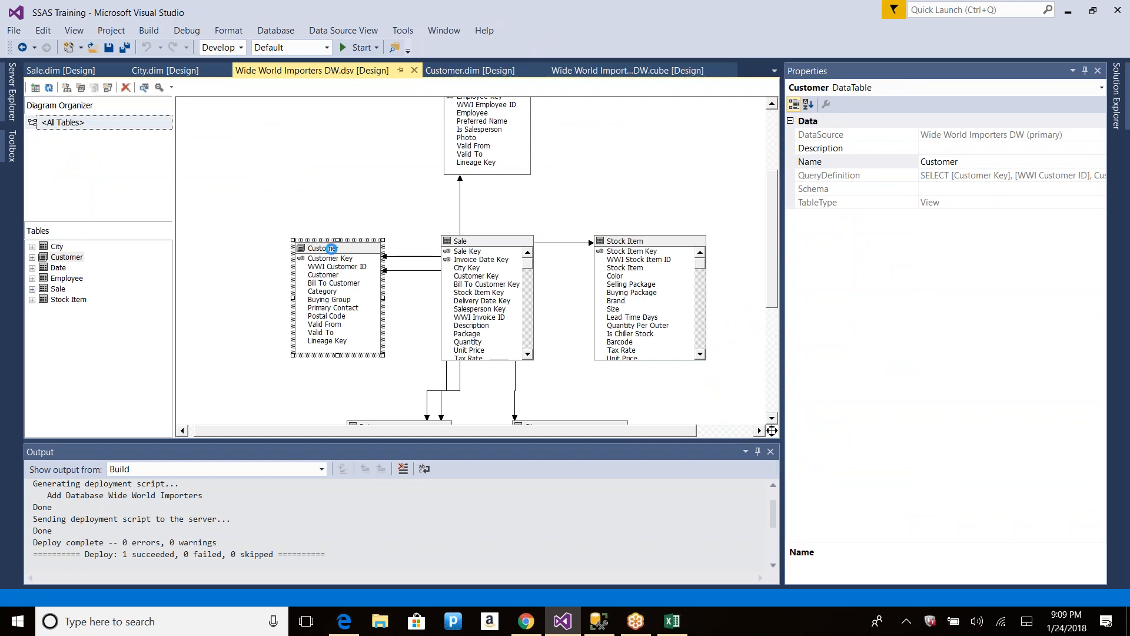
double_click(330, 248)
click(417, 399)
key(ctrl+a)
key(alt+Tab)
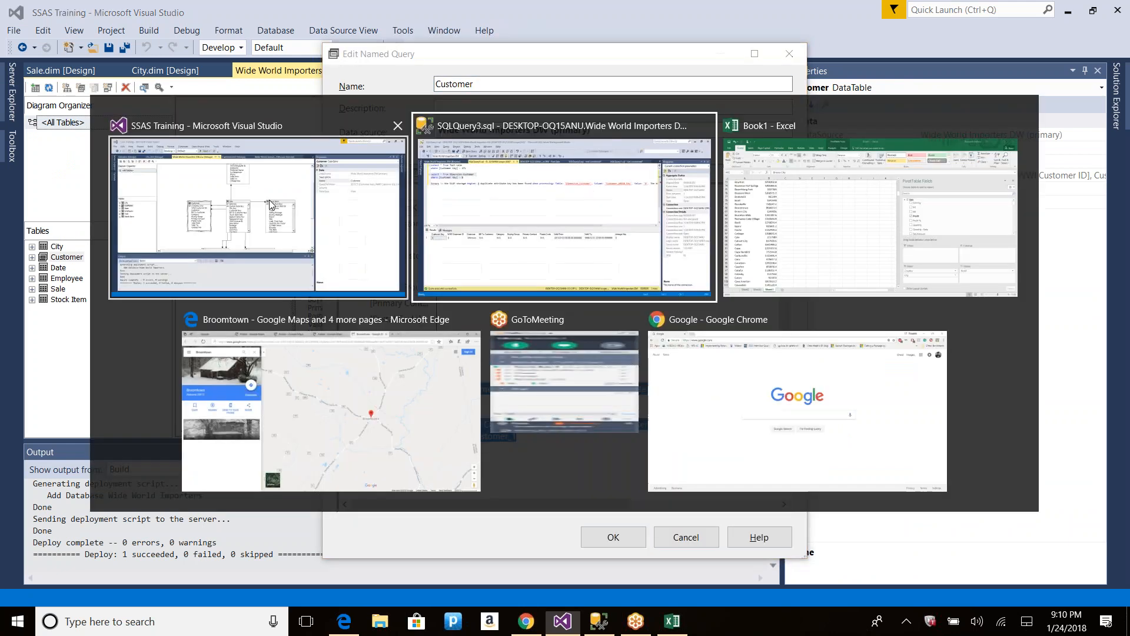
Step: In Management Studio, replace Dimension.Customer with the copied UNION ALL query as subquery A and run it for [Customer Key] = 0
click(126, 135)
shift+click(218, 137)
text(()
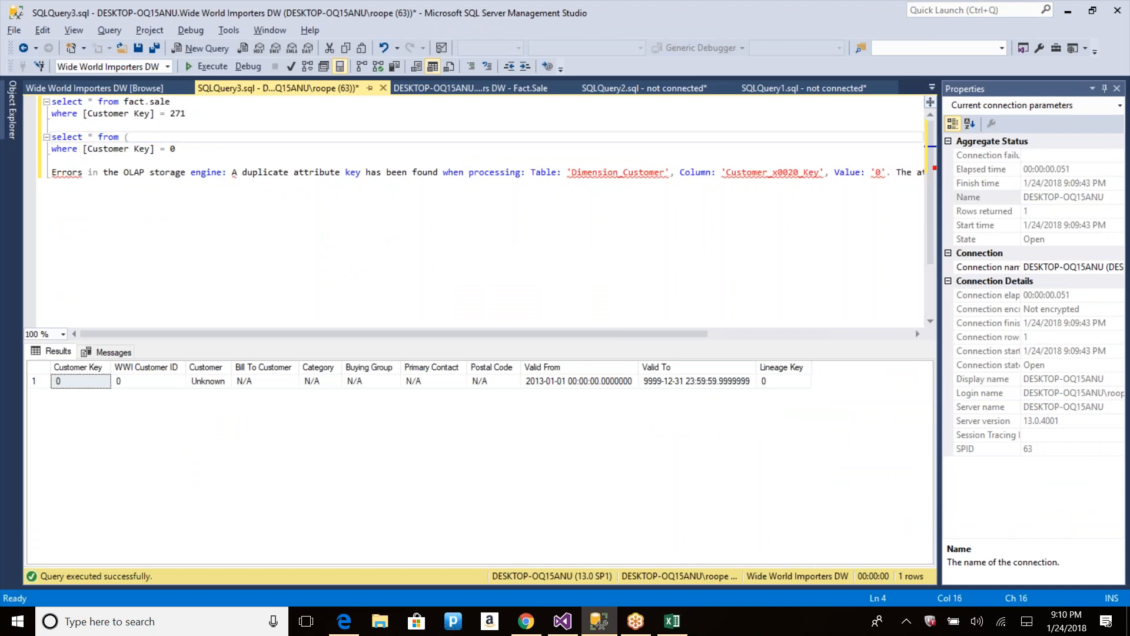
key(ctrl+v)
text() A)
key(Down)
key(shift+Up)
key(shift+Up)
key(shift+Up)
key(shift+Home)
key(shift+Up)
key(shift+Up)
key(F5)
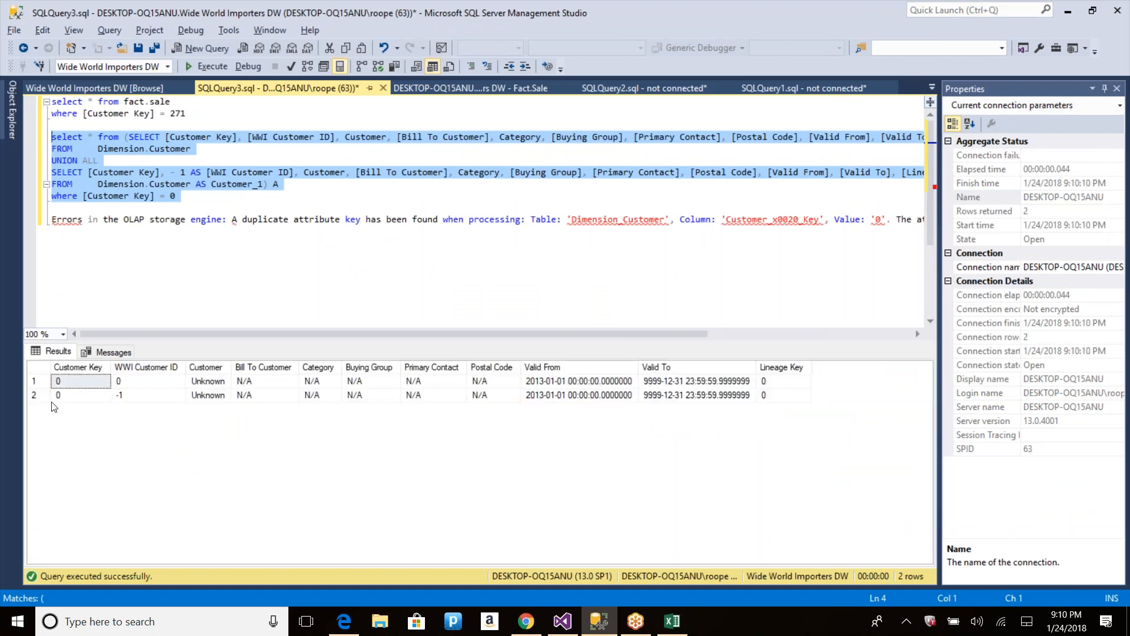
Step: Compare the Customer Key and WWI Customer ID values across the returned rows
click(101, 377)
click(117, 383)
click(110, 395)
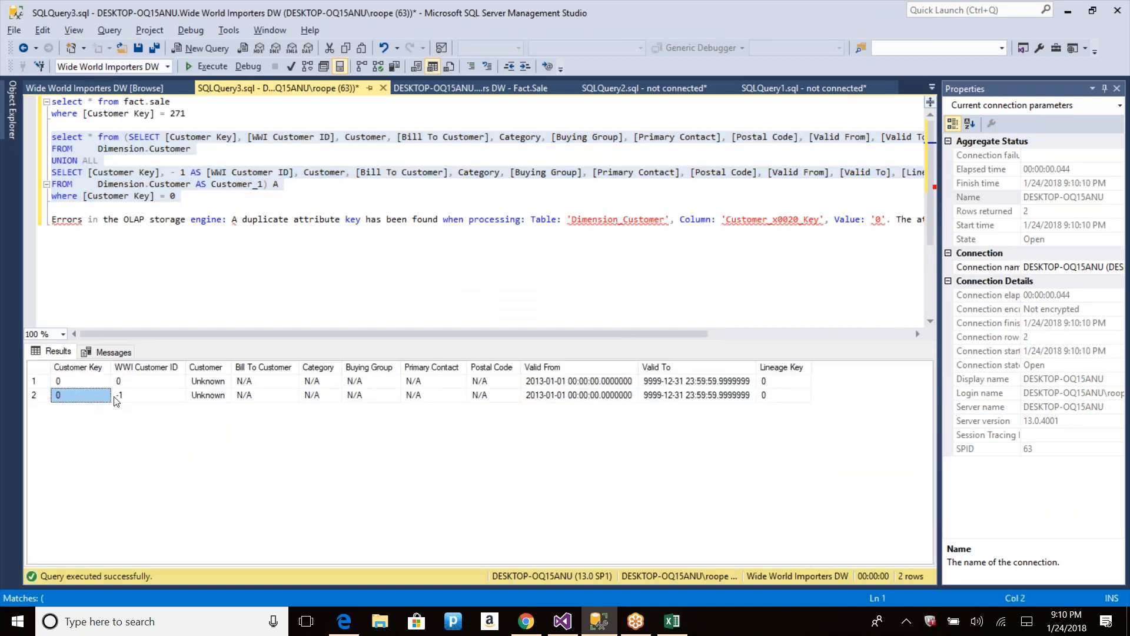
click(129, 395)
drag(72, 382, 122, 388)
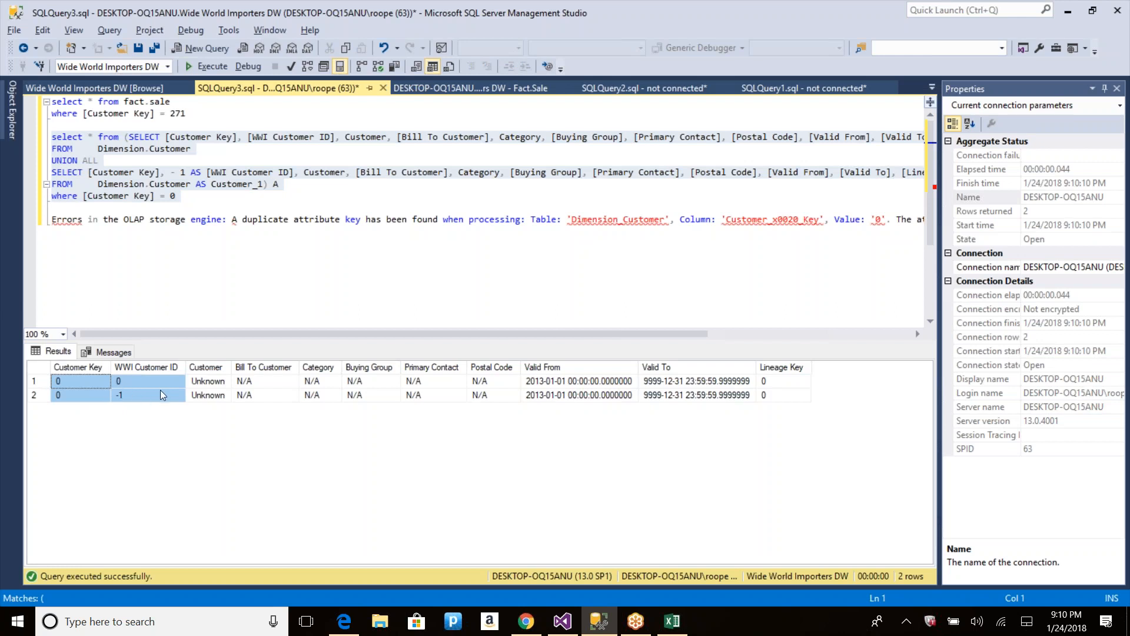
click(108, 398)
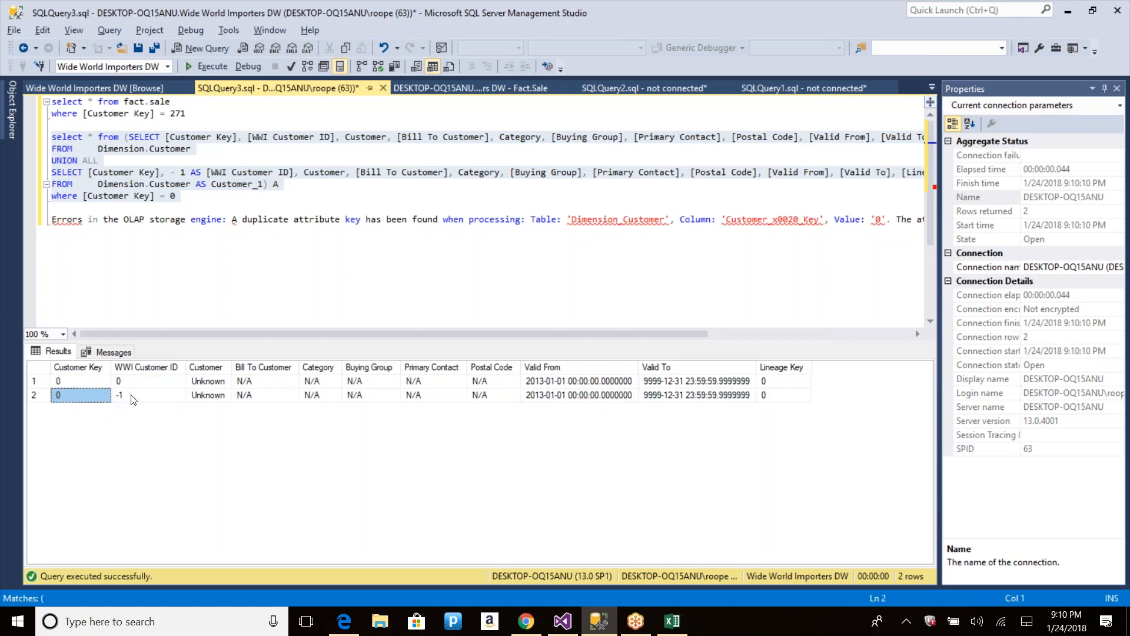
click(135, 396)
click(68, 382)
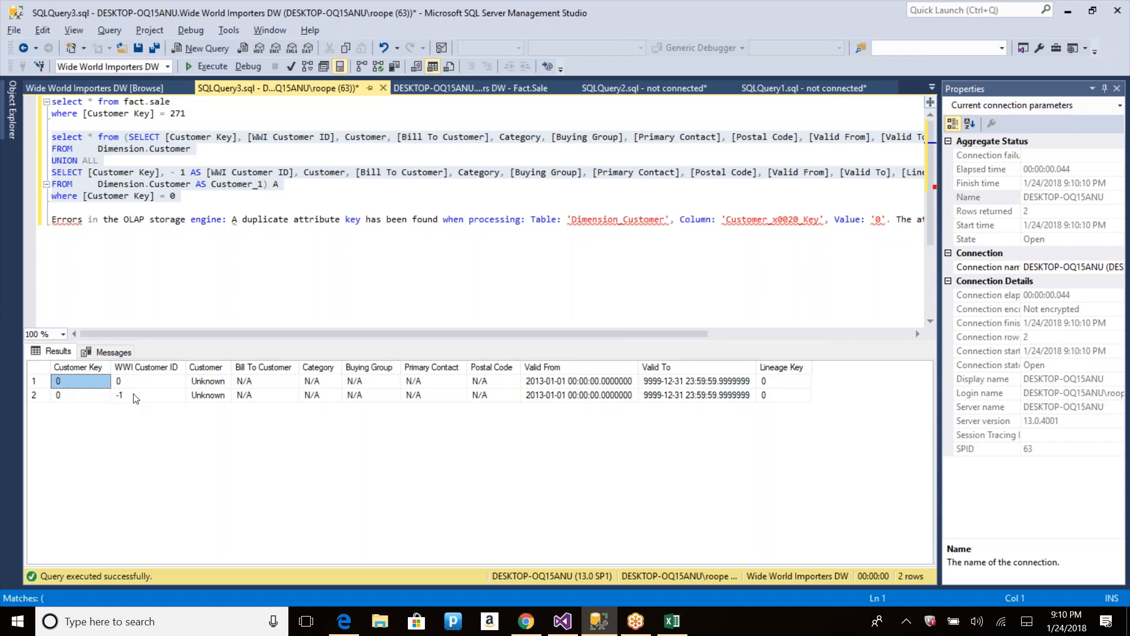
click(70, 399)
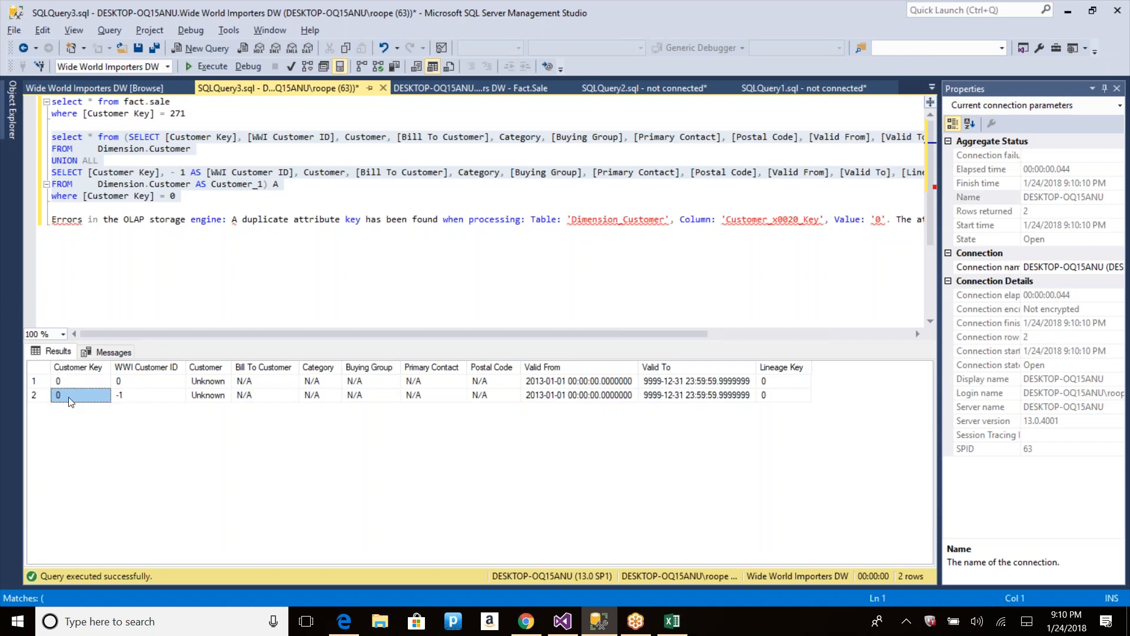
click(128, 396)
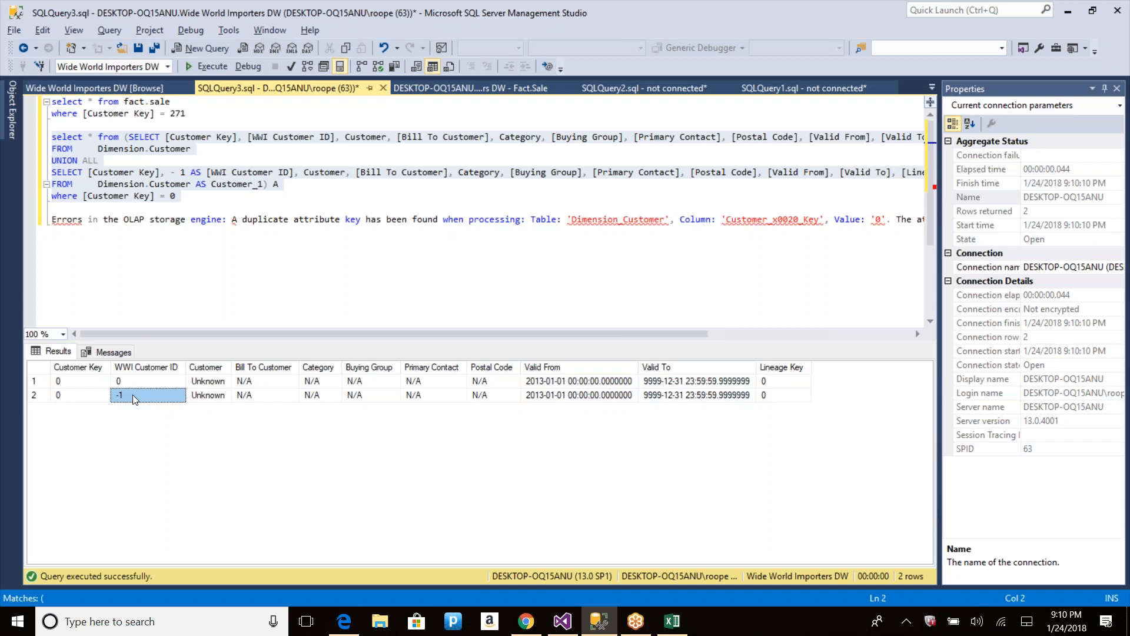
Step: Review the UNION ALL query and the pasted duplicate key error, and switch back to the named query in Visual Studio
click(62, 160)
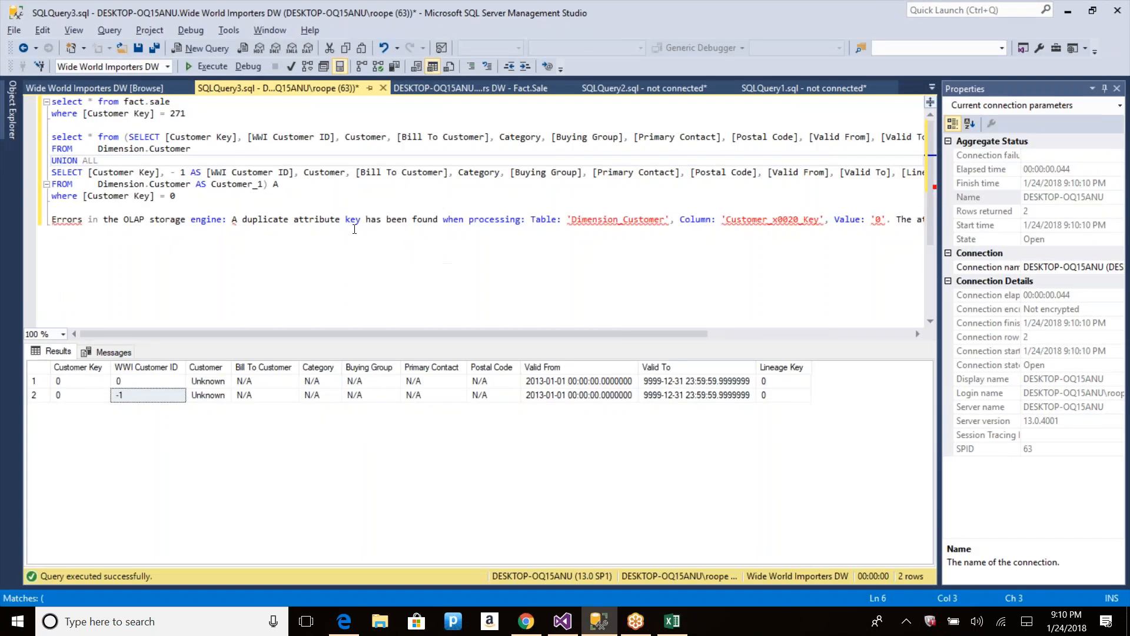
click(363, 219)
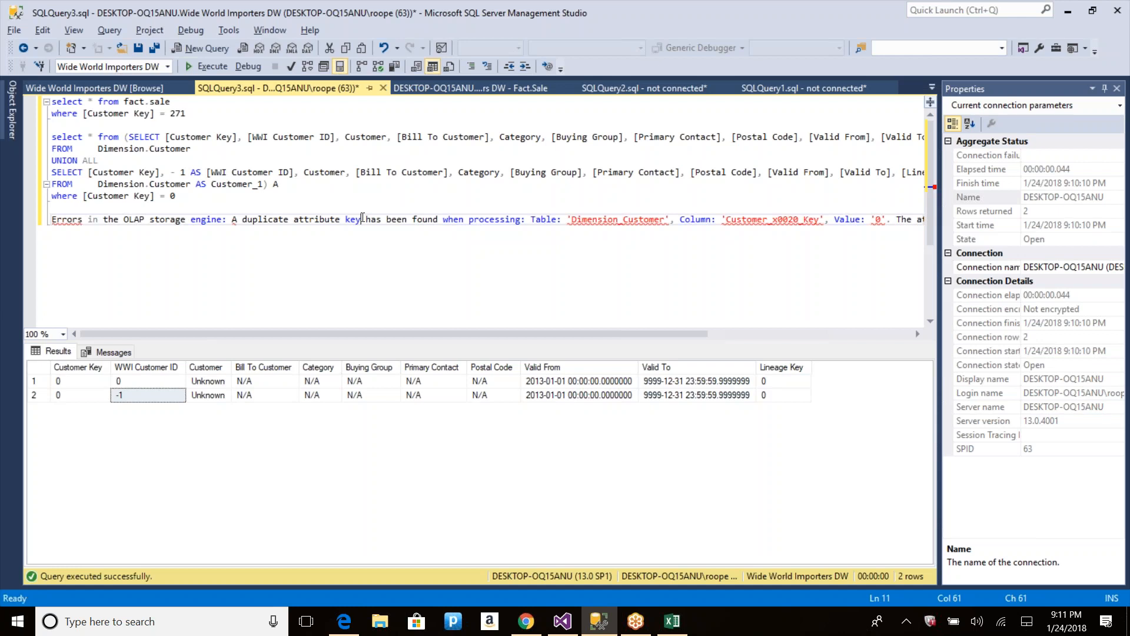
key(alt)
key(alt+Tab)
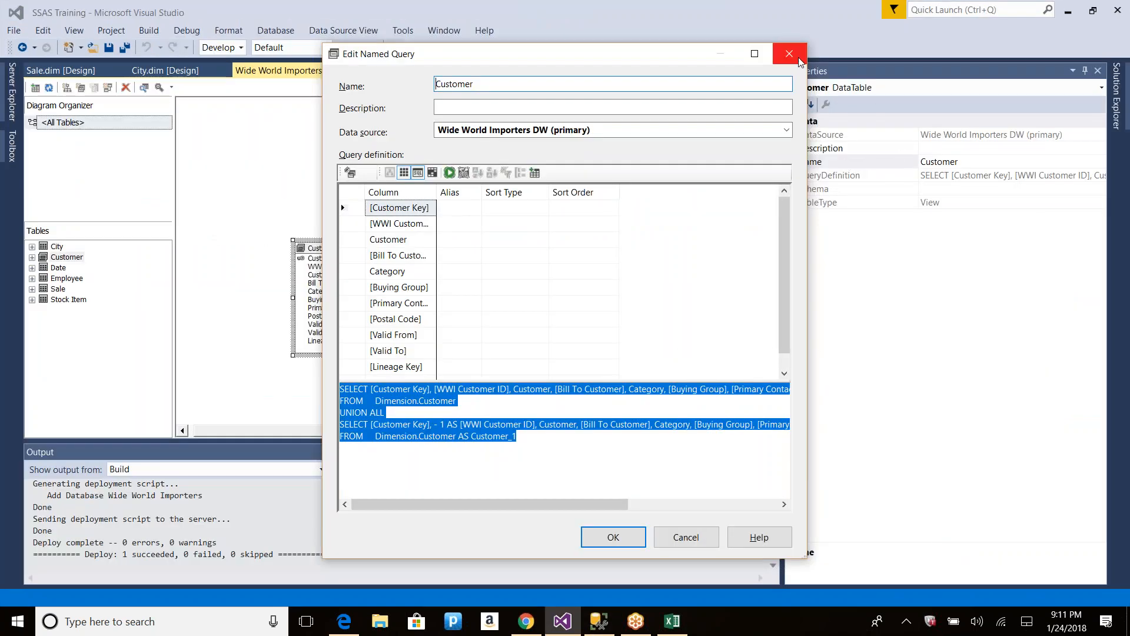
Step: Remove the UNION ALL and second SELECT from the Customer named query, keeping only the Dimension.Customer select, and accept the change
drag(427, 414, 427, 422)
click(427, 415)
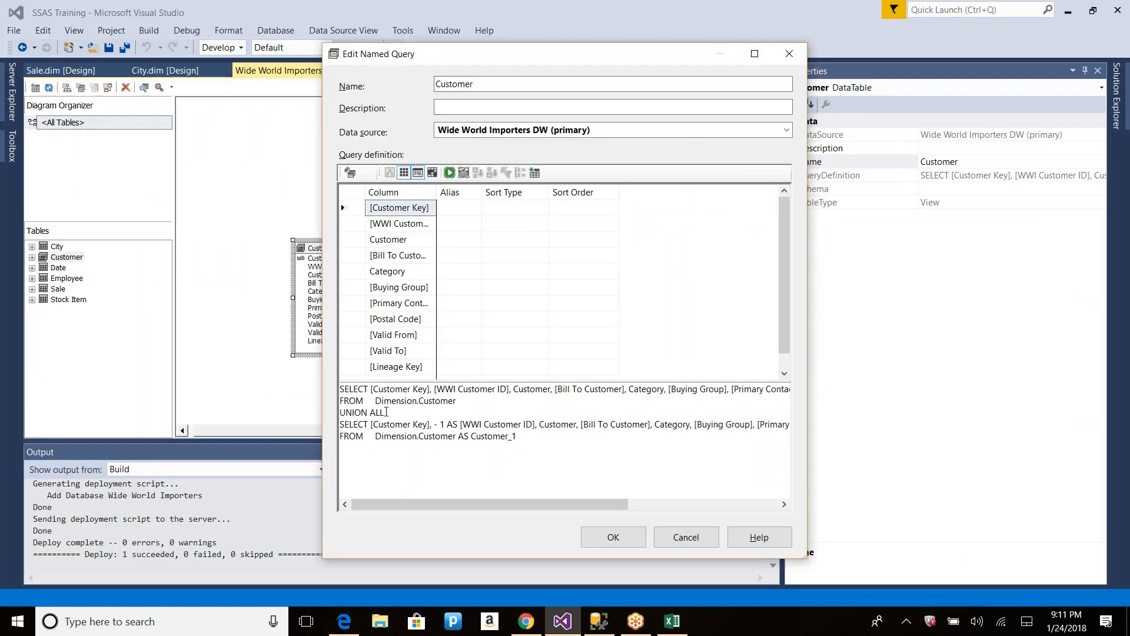
key(ctrl+shift+End)
key(Delete)
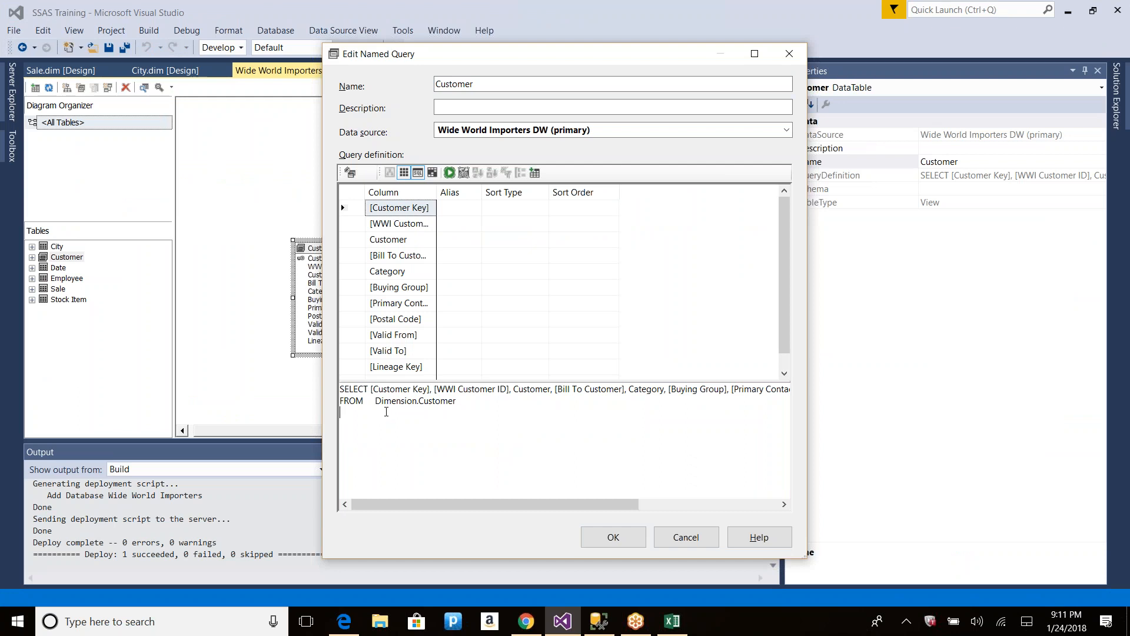
click(593, 548)
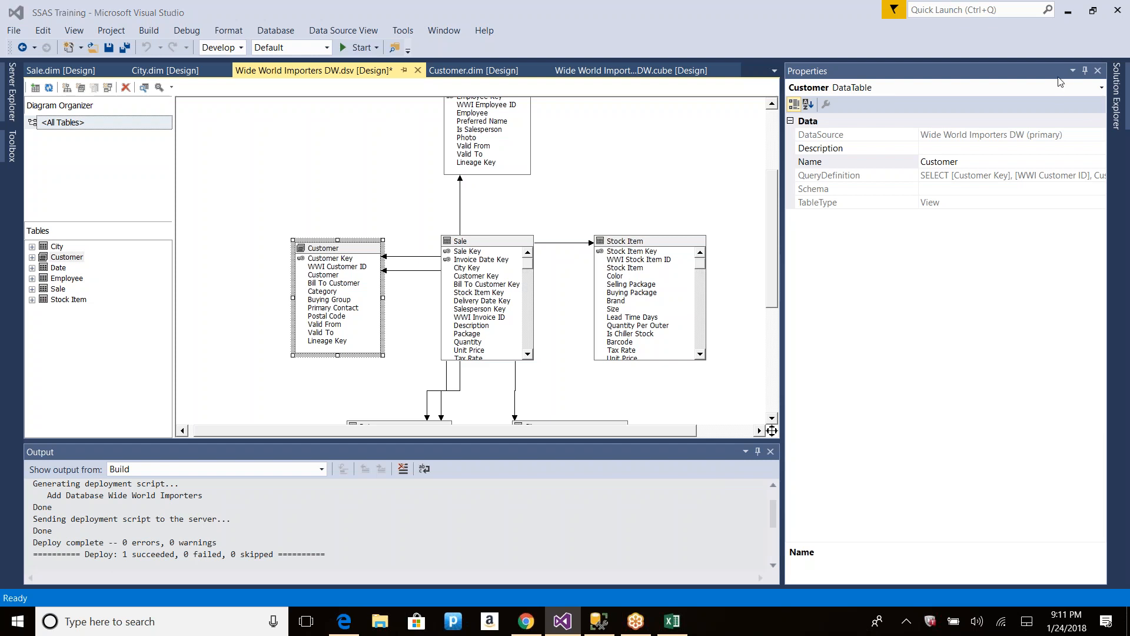
Step: In the Customer dimension's error configuration, set KeyDuplicate to IgnoreError
click(490, 76)
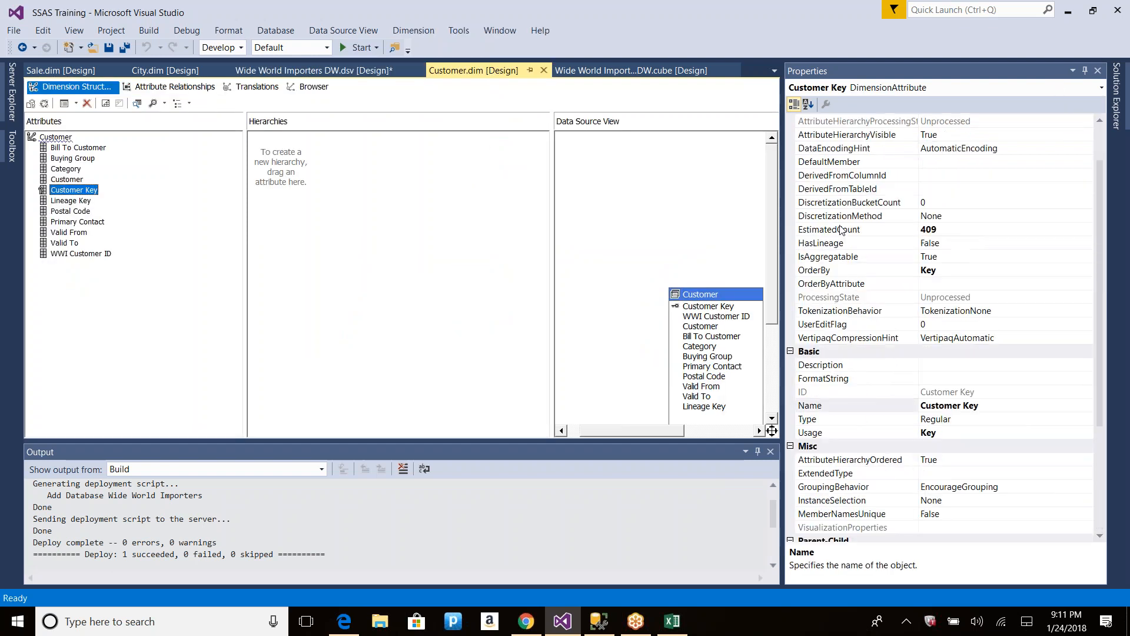
scroll(841, 230, up, 2)
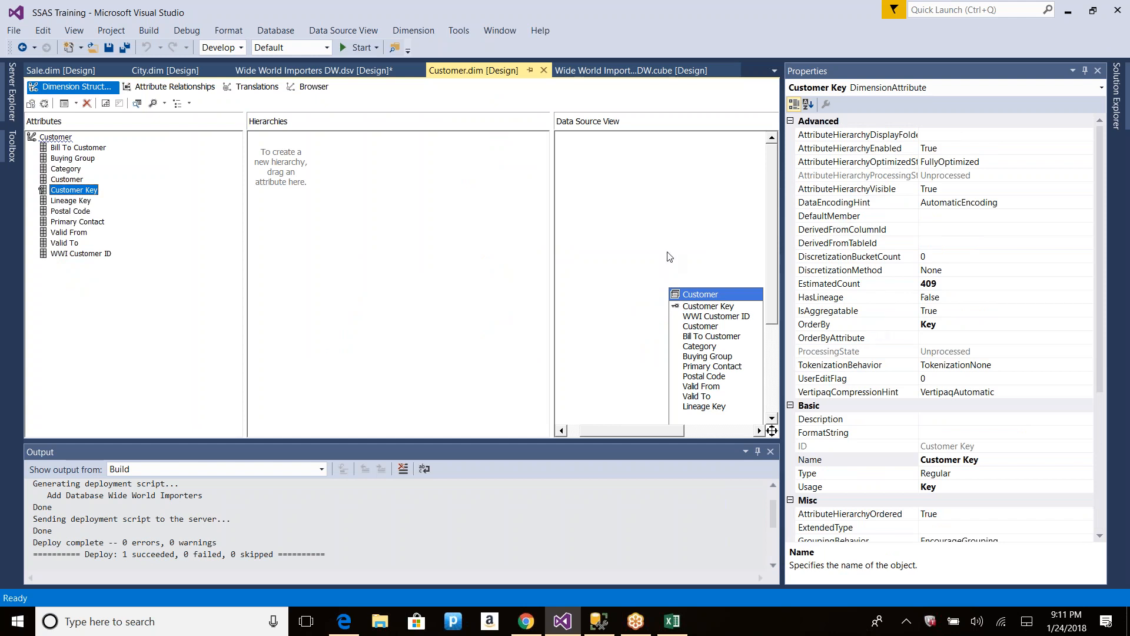
right_click(58, 139)
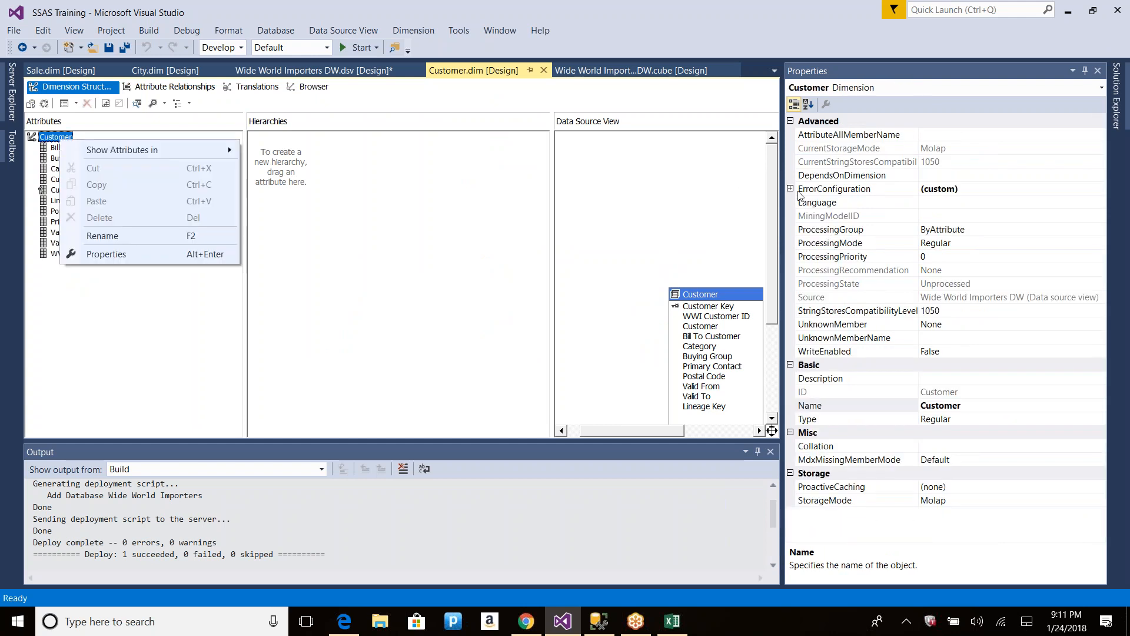
click(791, 189)
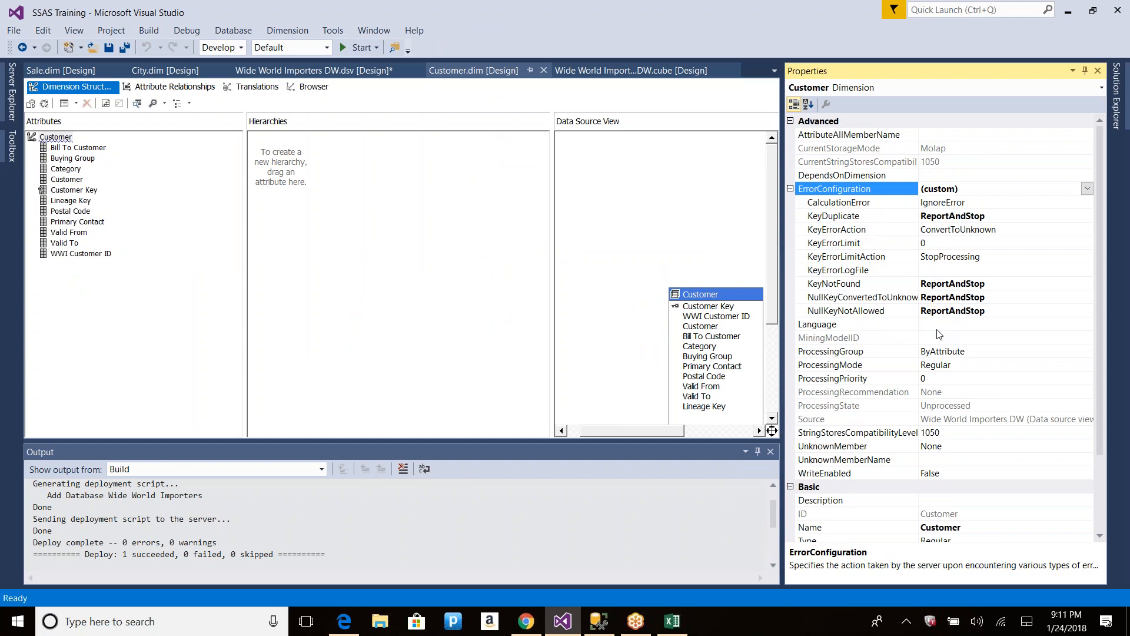
click(1056, 218)
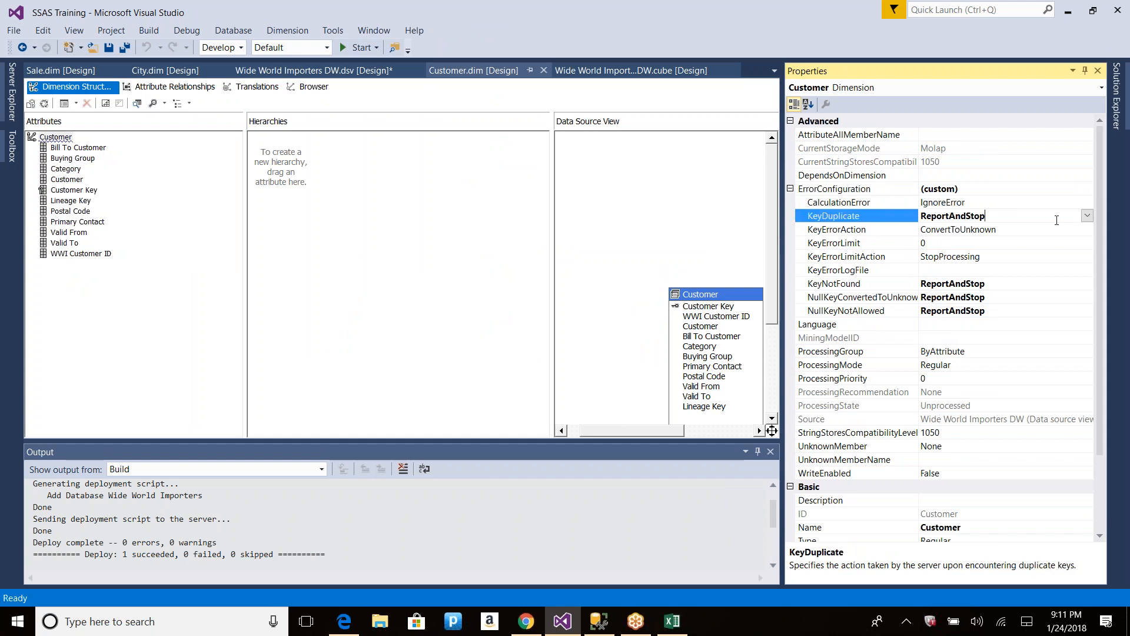
click(1087, 215)
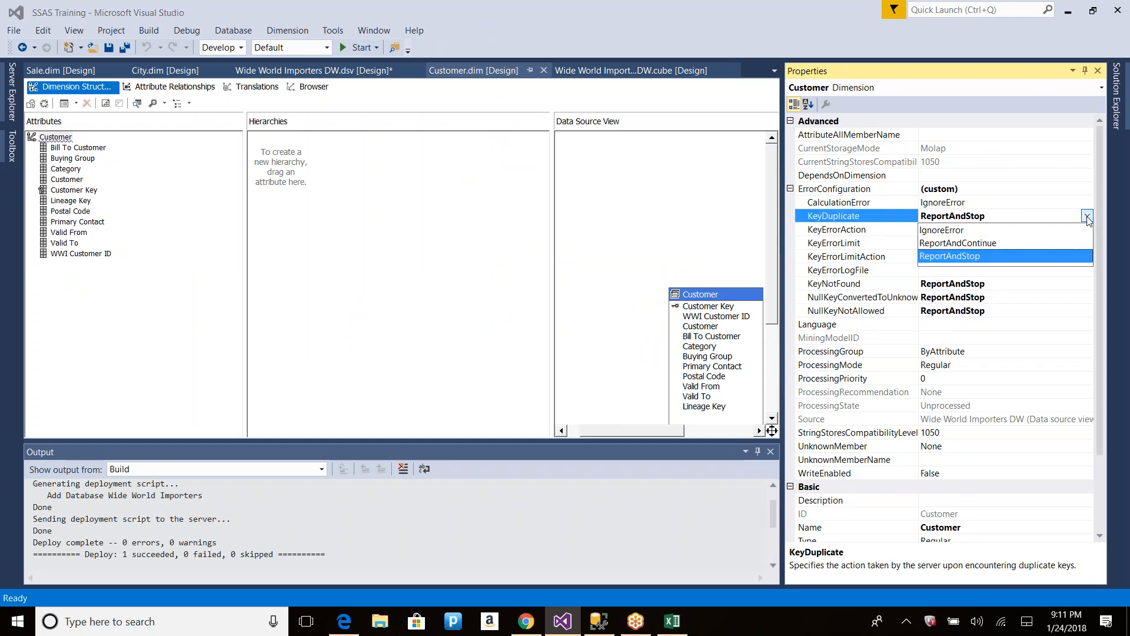
click(955, 231)
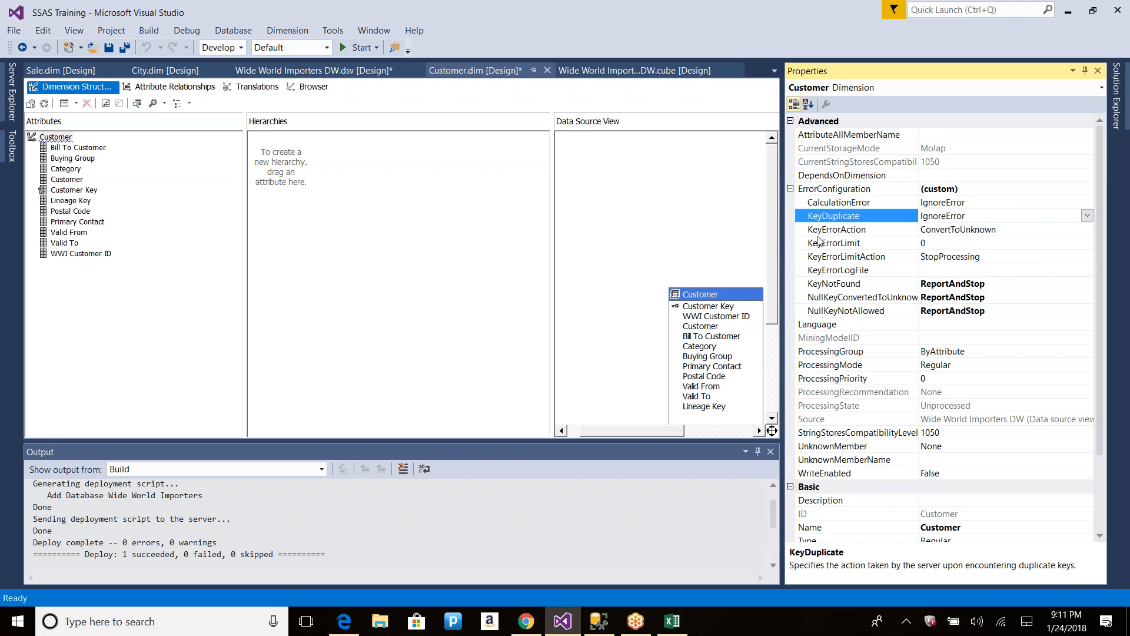
Step: Try DiscardRecord as the Customer dimension's KeyErrorAction and set it back to ConvertToUnknown
click(873, 229)
drag(1017, 229, 921, 231)
scroll(1016, 463, down, 1)
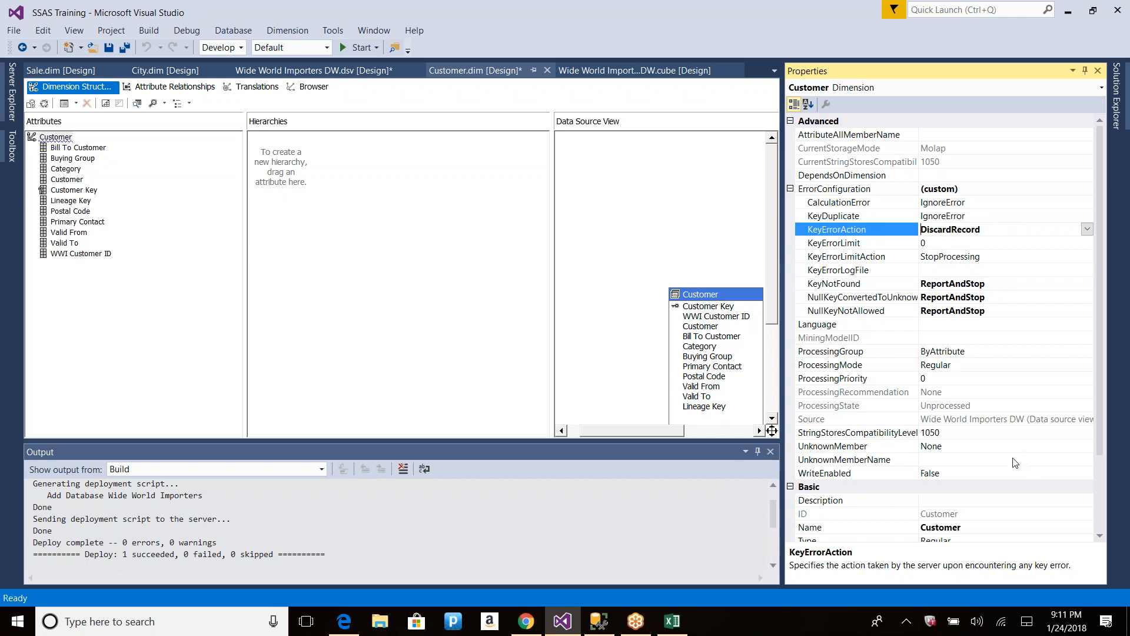
scroll(990, 368, up, 1)
click(1087, 229)
click(964, 244)
Step: Set the Customer dimension's UnknownMember to Visible and its UnknownMemberName to "Unknown Member"
double_click(955, 447)
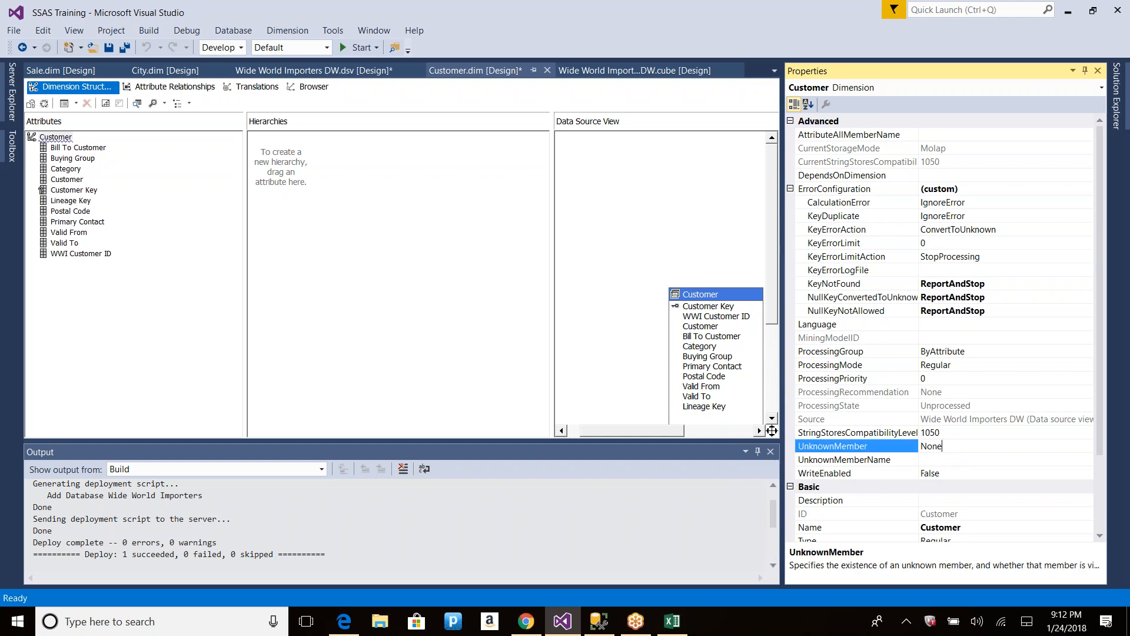
click(1089, 446)
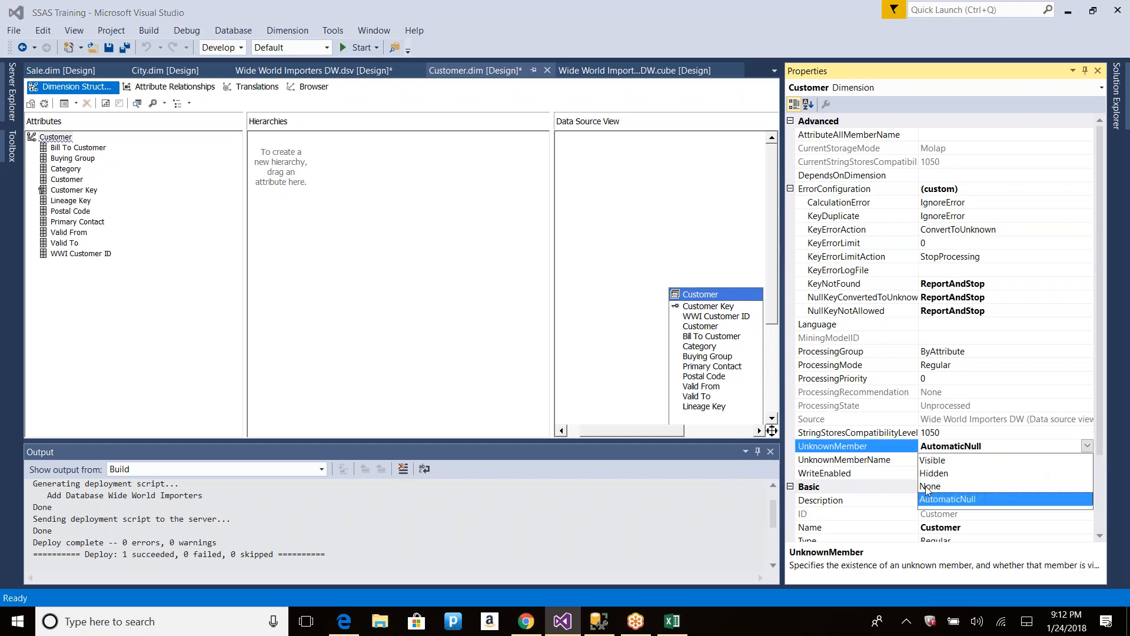
click(942, 462)
click(942, 460)
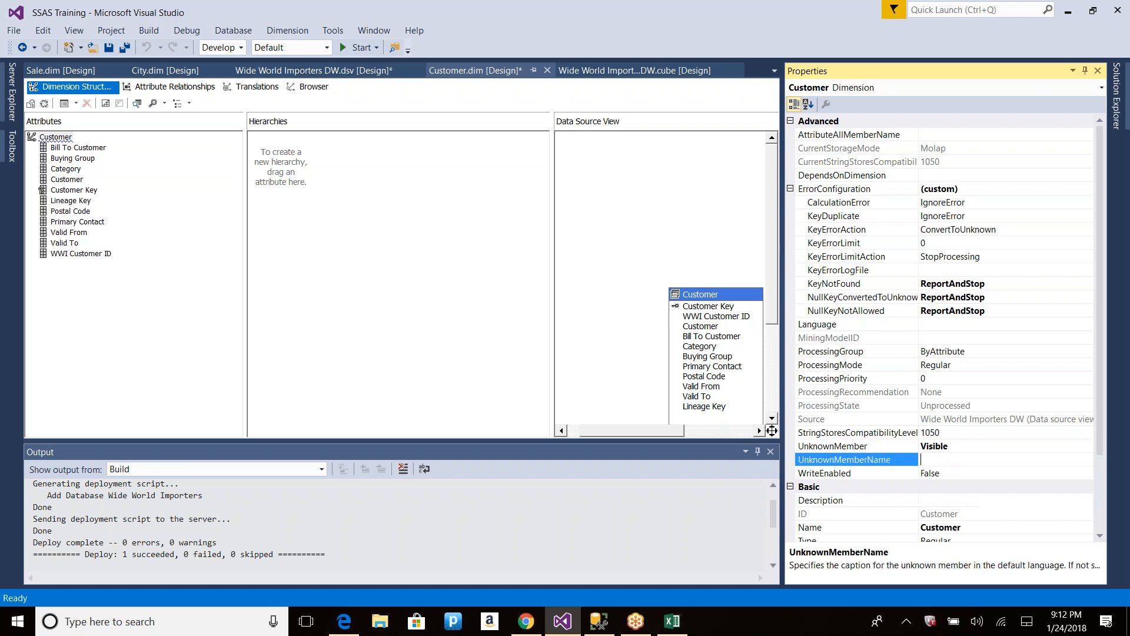
text(Unknown MEmber)
key(BackSpace)
text(e)
click(858, 203)
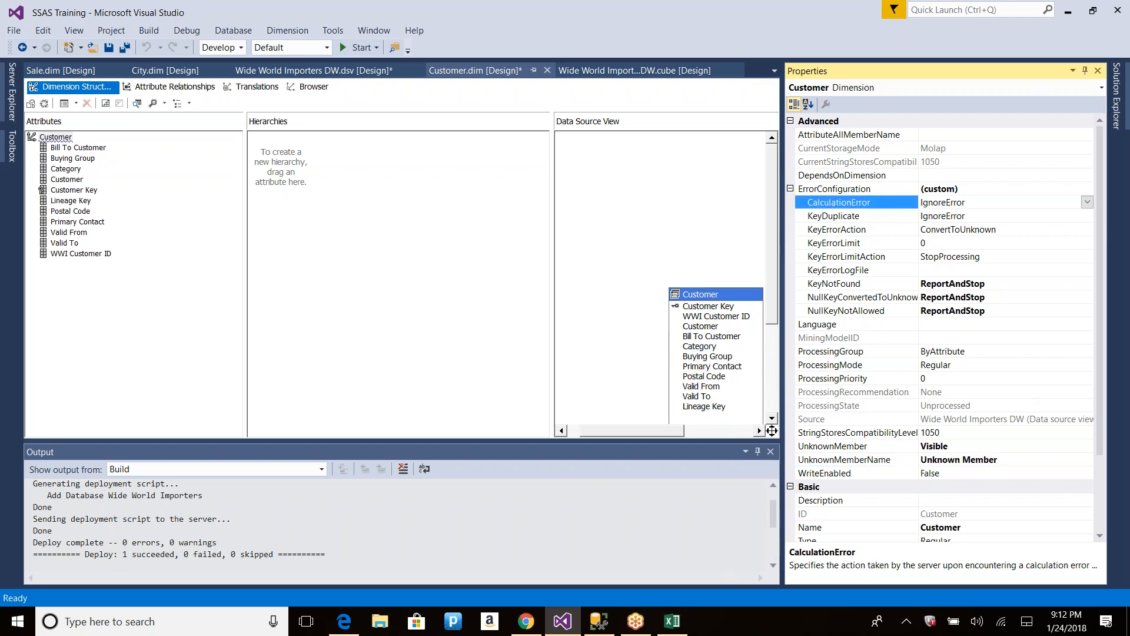
Step: Review the Customer dimension's KeyDuplicate setting, the KeyErrorAction options and the KeyErrorLimit value
click(966, 216)
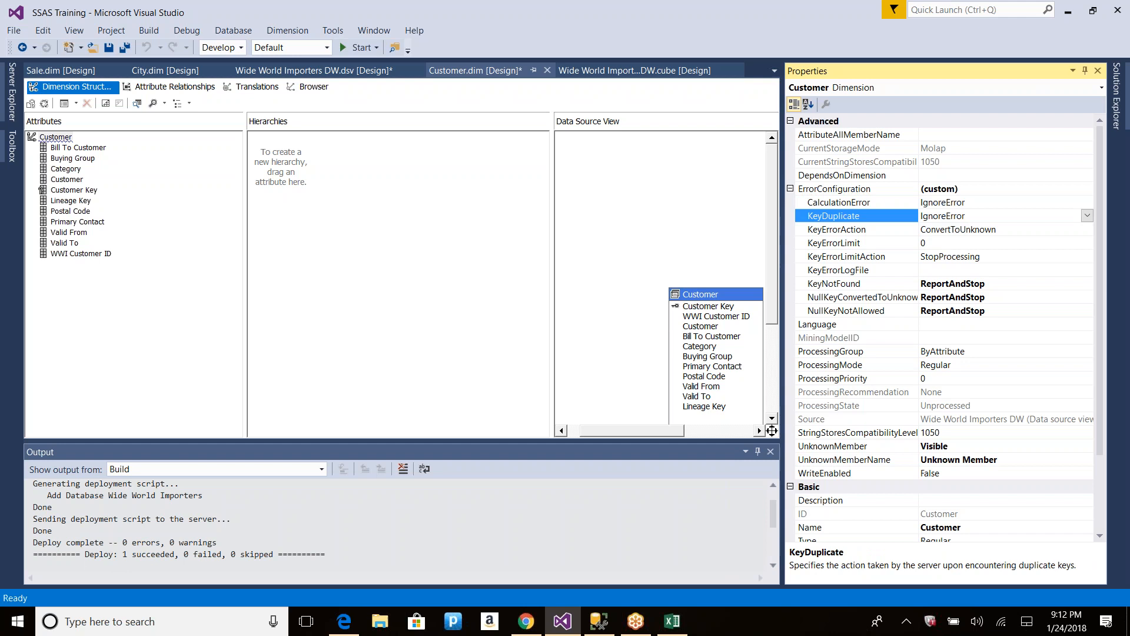
click(1009, 232)
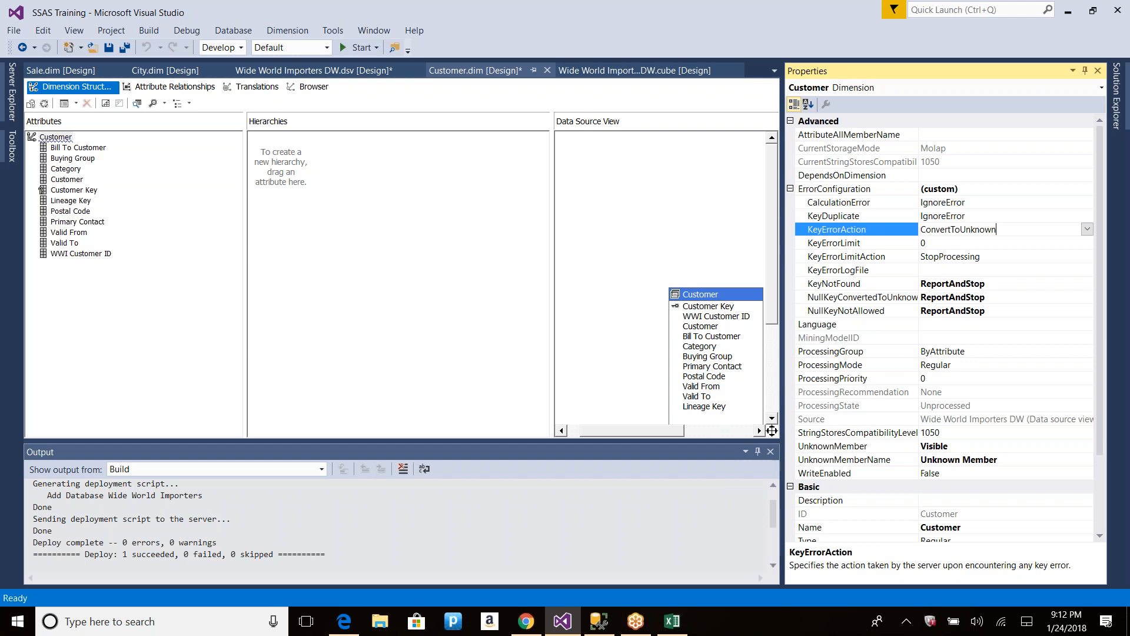
click(1091, 229)
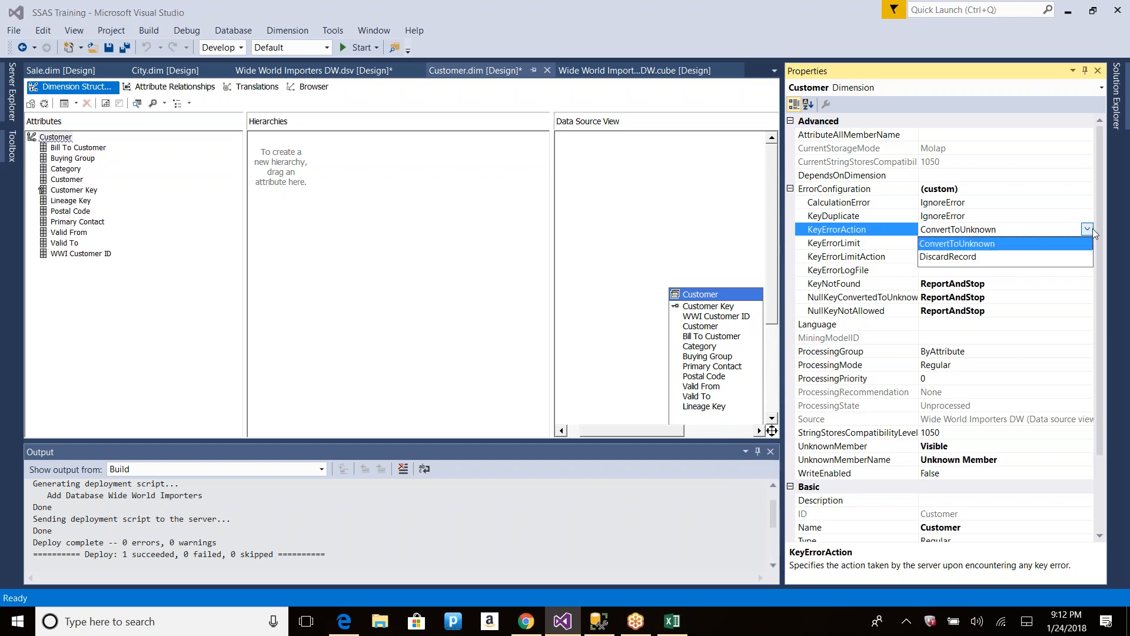
click(1093, 228)
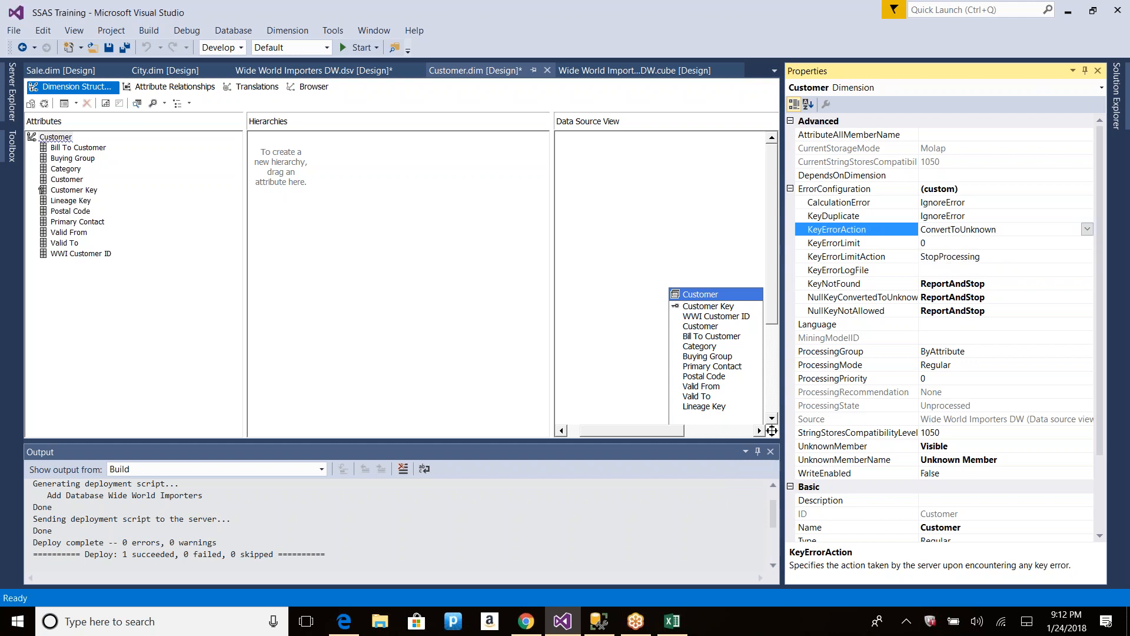
click(937, 245)
drag(931, 243, 904, 237)
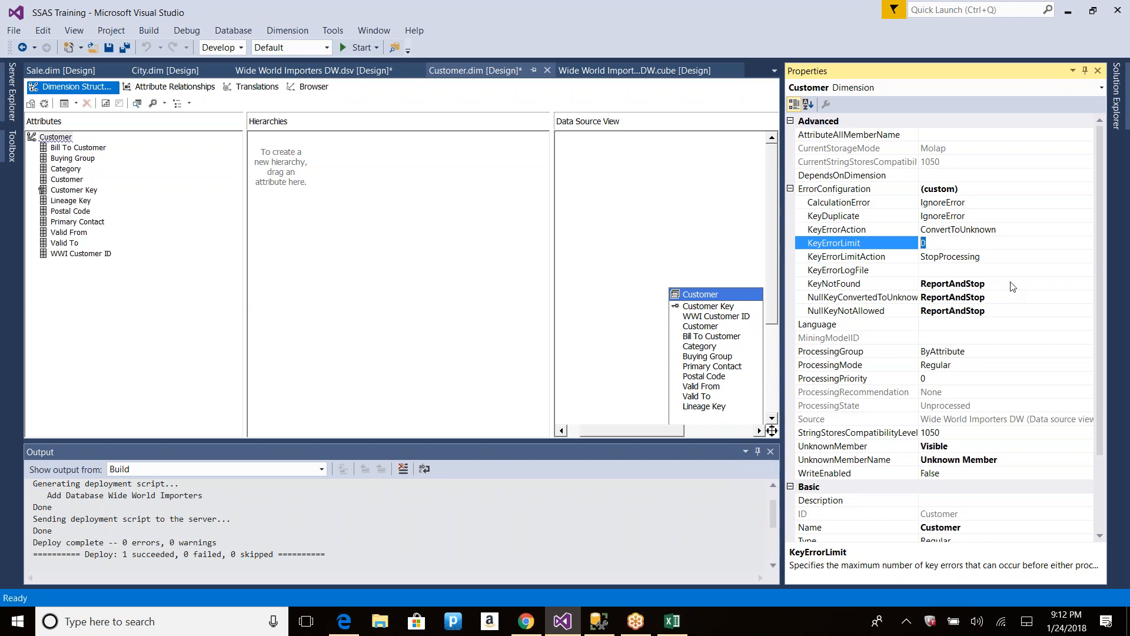
Step: Set the Customer dimension's KeyErrorLimitAction to StopLogging
click(1004, 258)
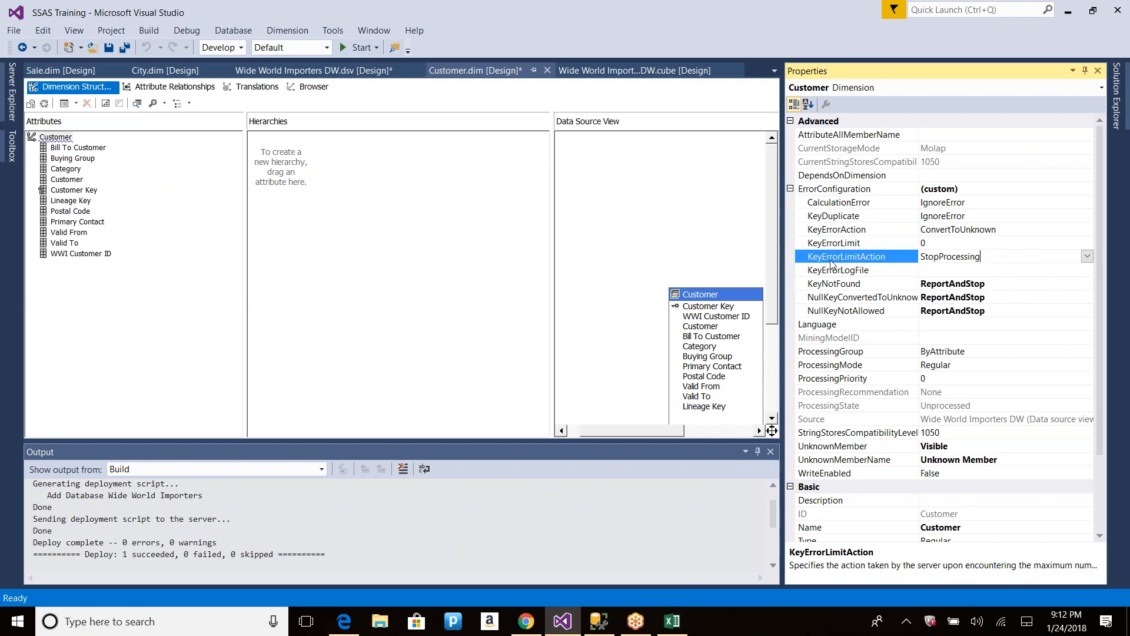
click(1088, 256)
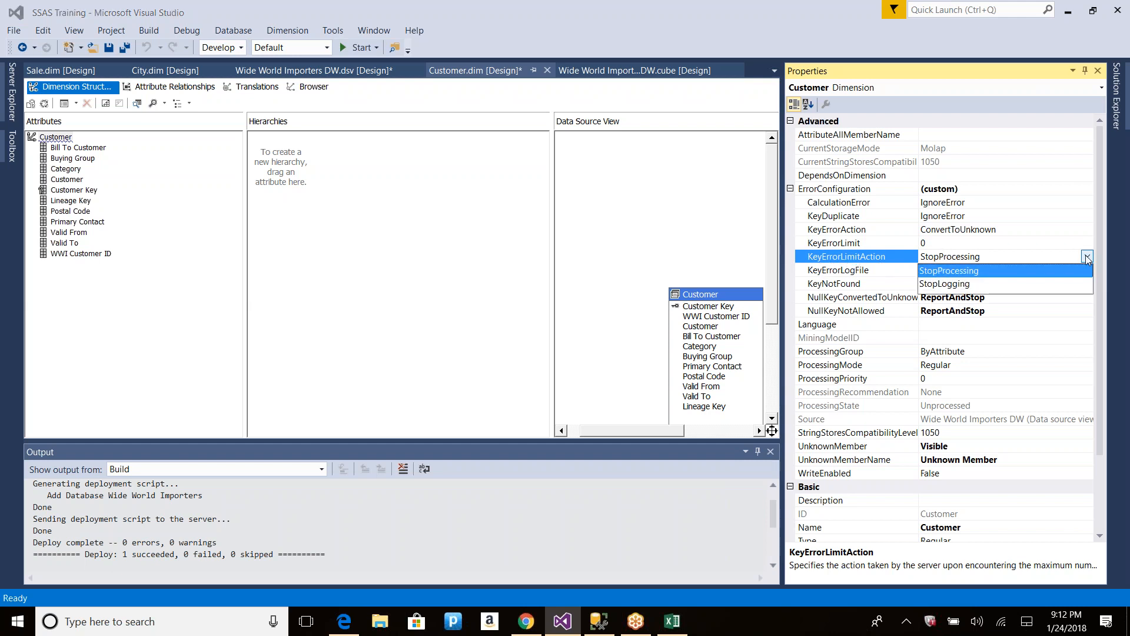
click(942, 285)
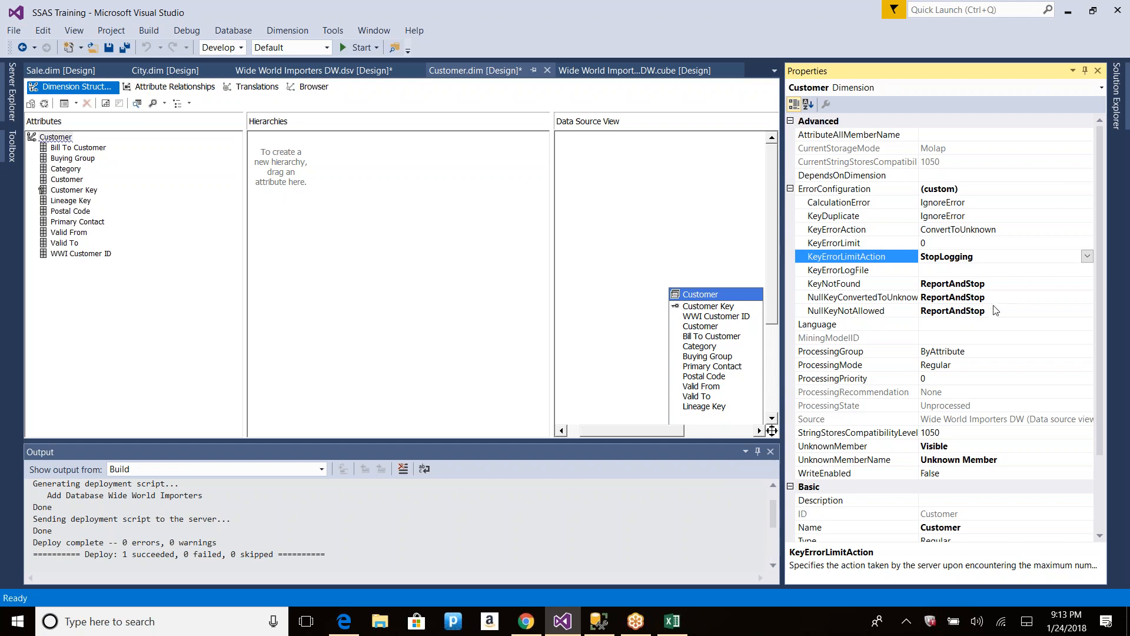
Step: Examine the folders offered for the Customer dimension's KeyErrorLogFile and cancel without choosing a file
click(957, 281)
click(1077, 274)
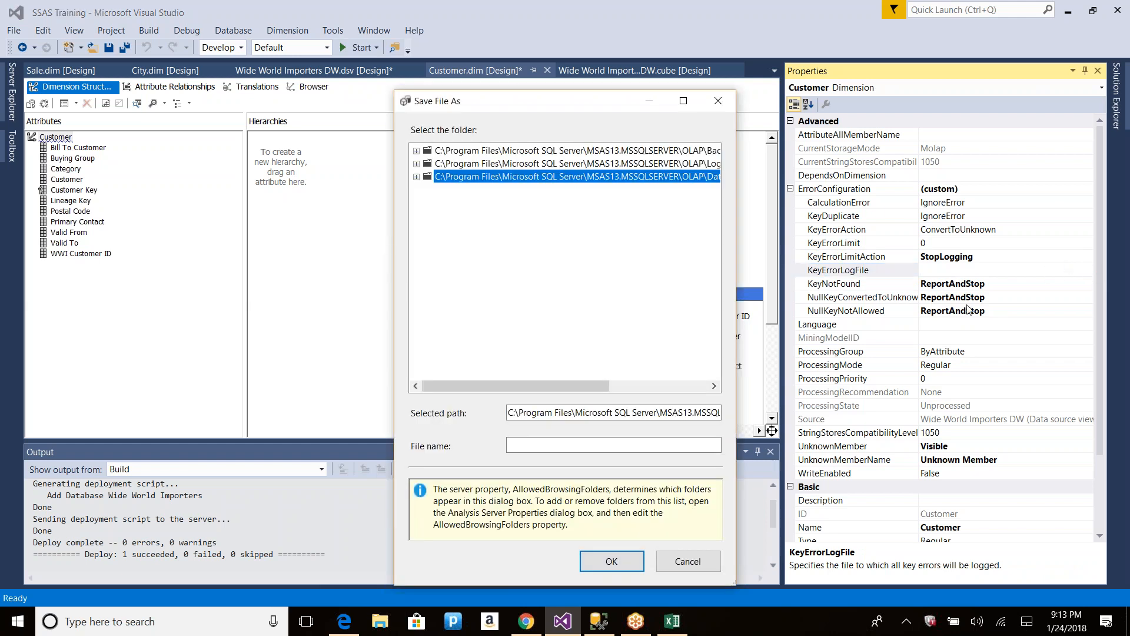
click(687, 558)
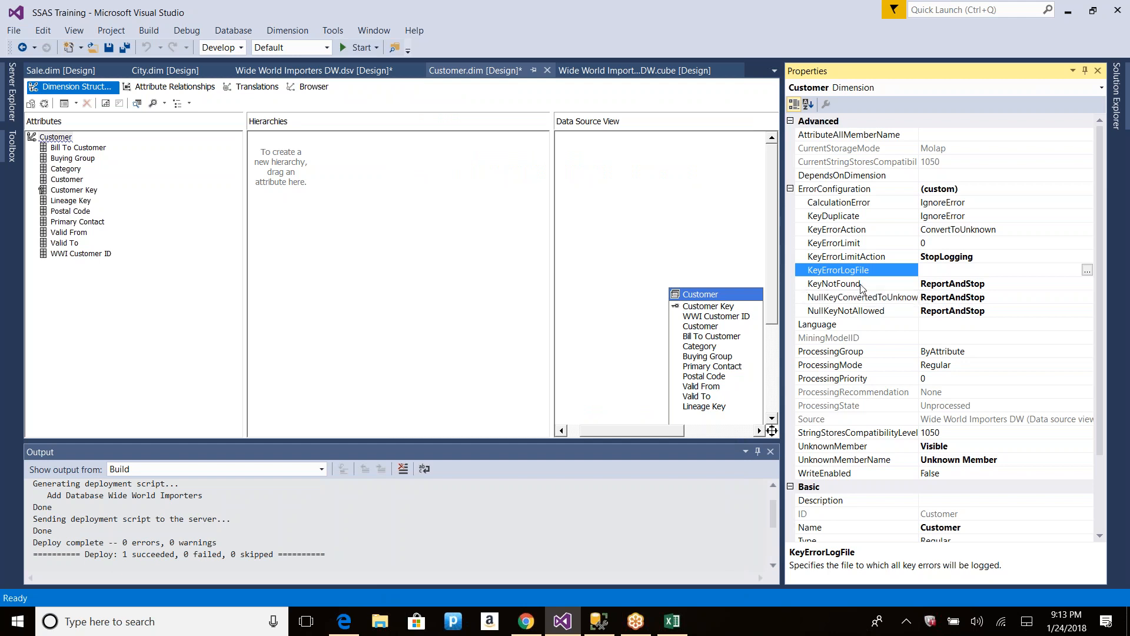
Step: Set both KeyNotFound and NullKeyConvertedToUnknown to IgnoreError in the Customer dimension's error configuration
click(1003, 287)
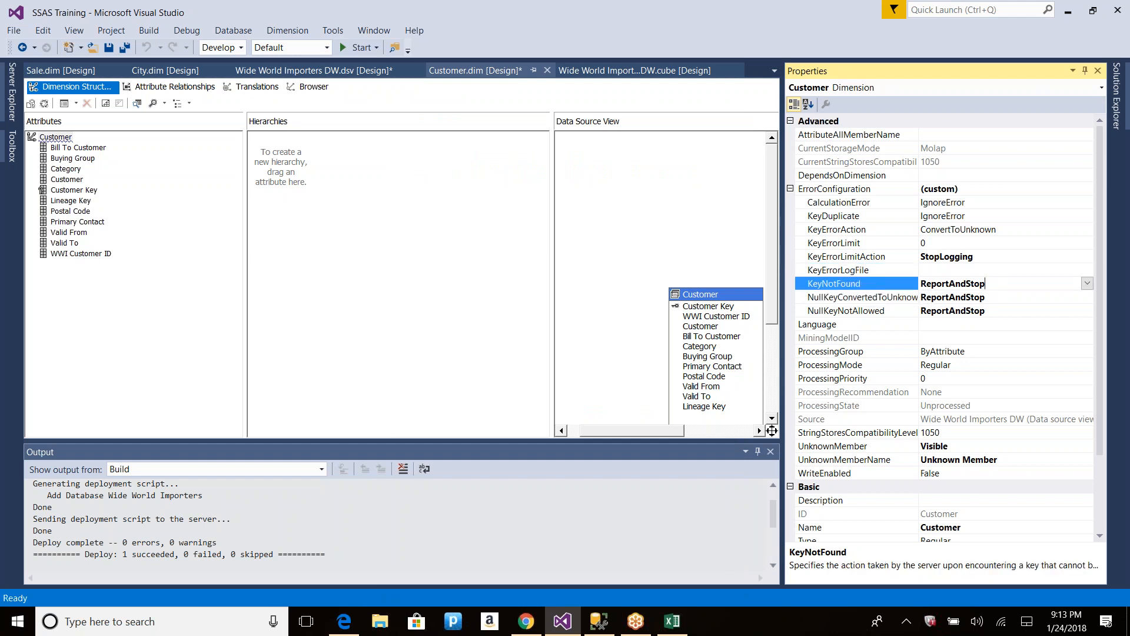
click(1087, 284)
click(971, 298)
click(1023, 298)
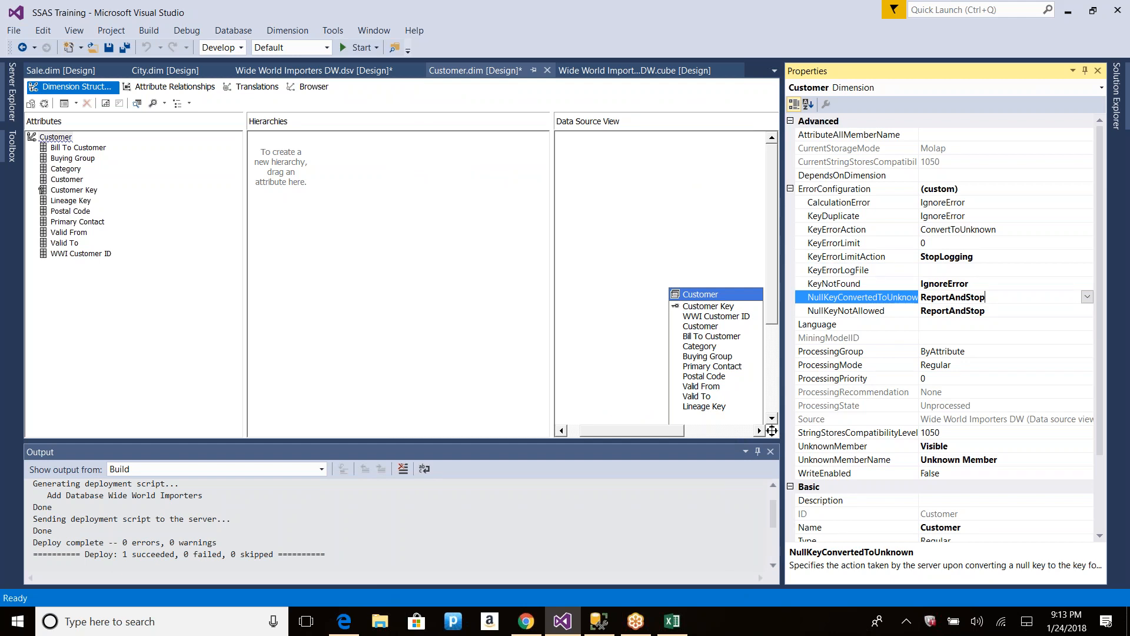
click(1088, 297)
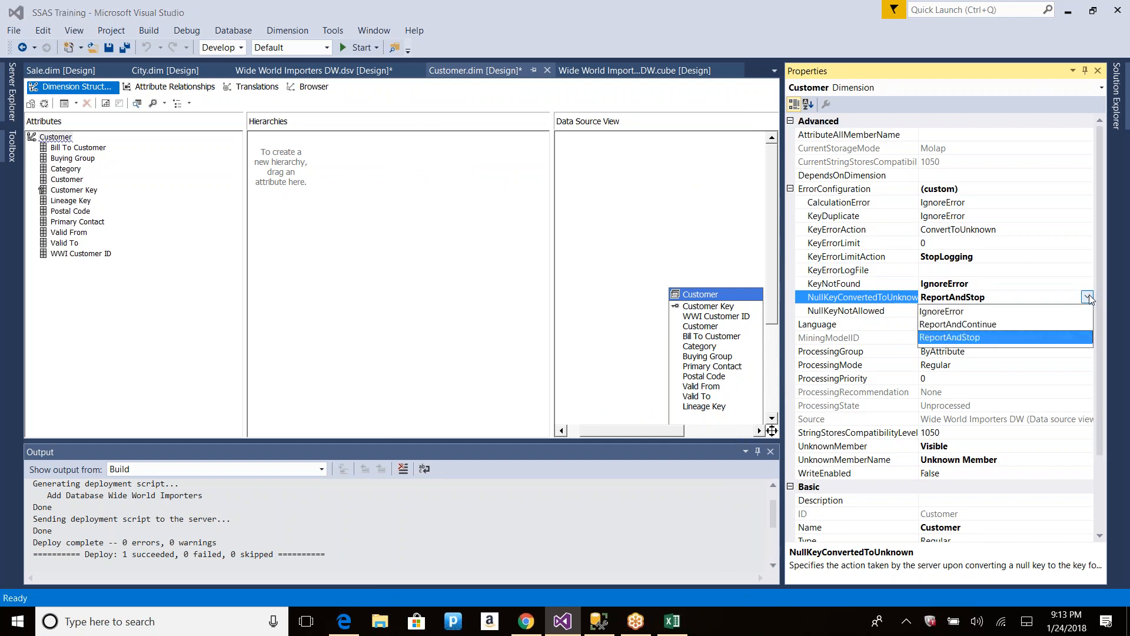
click(954, 312)
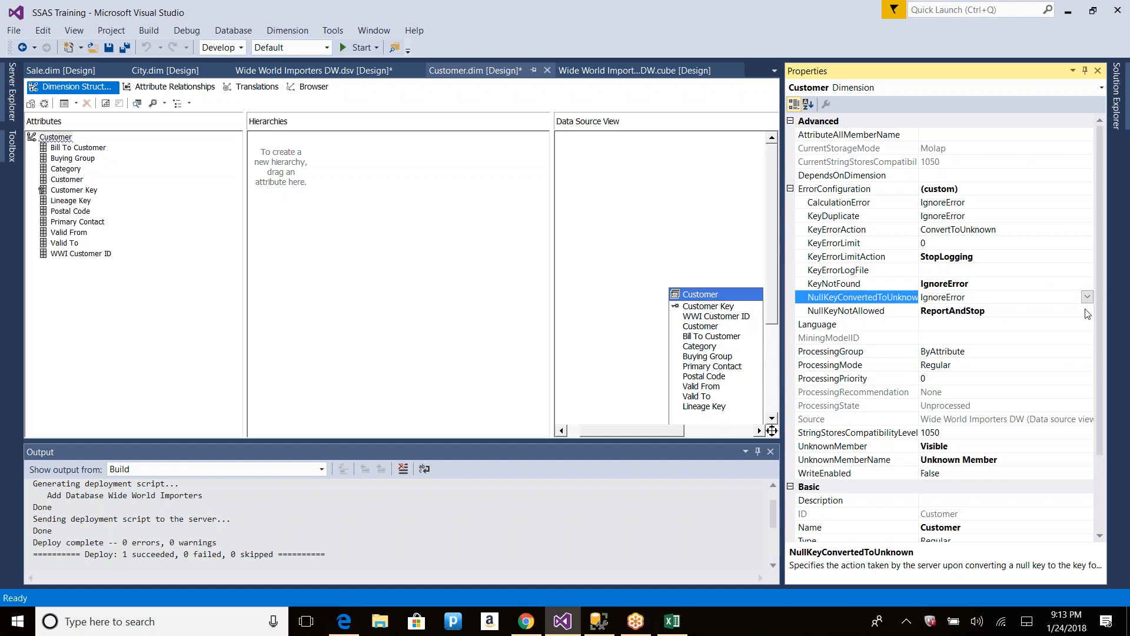
Step: Check the NullKeyNotAllowed options and the Customer Key attribute's properties, and return to the Customer dimension's expanded error configuration
click(1087, 314)
click(1087, 312)
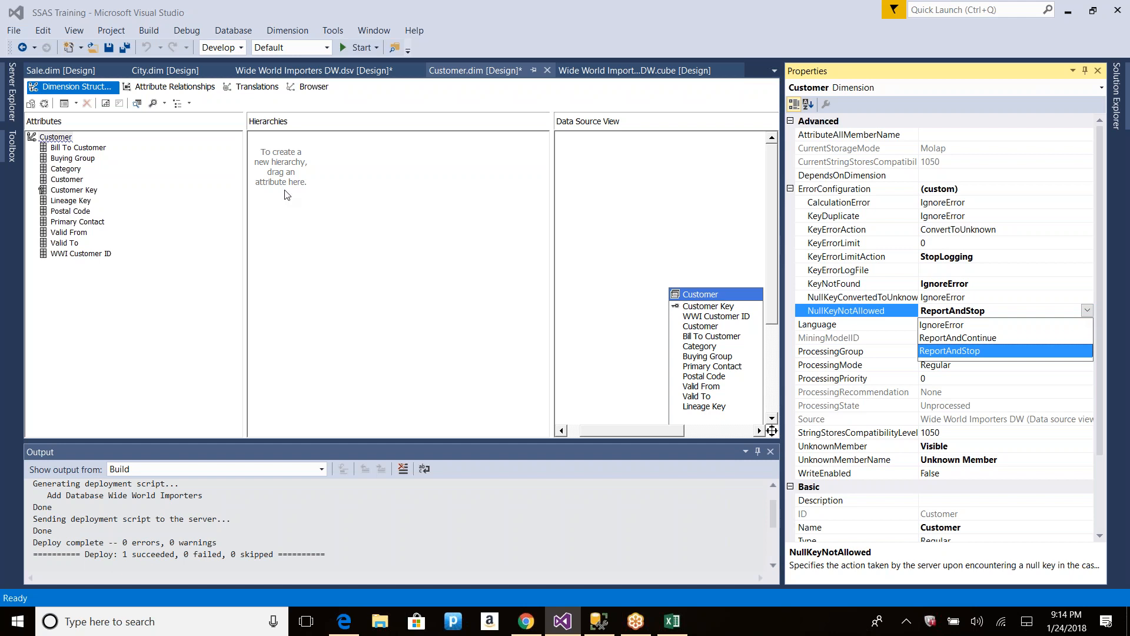
click(90, 190)
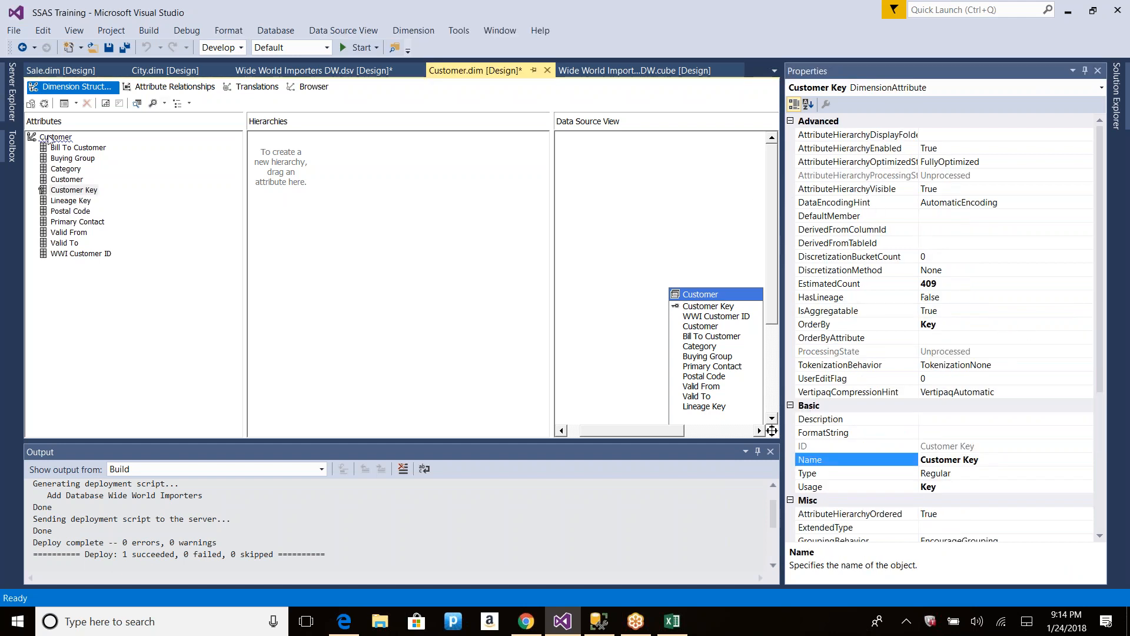
right_click(50, 136)
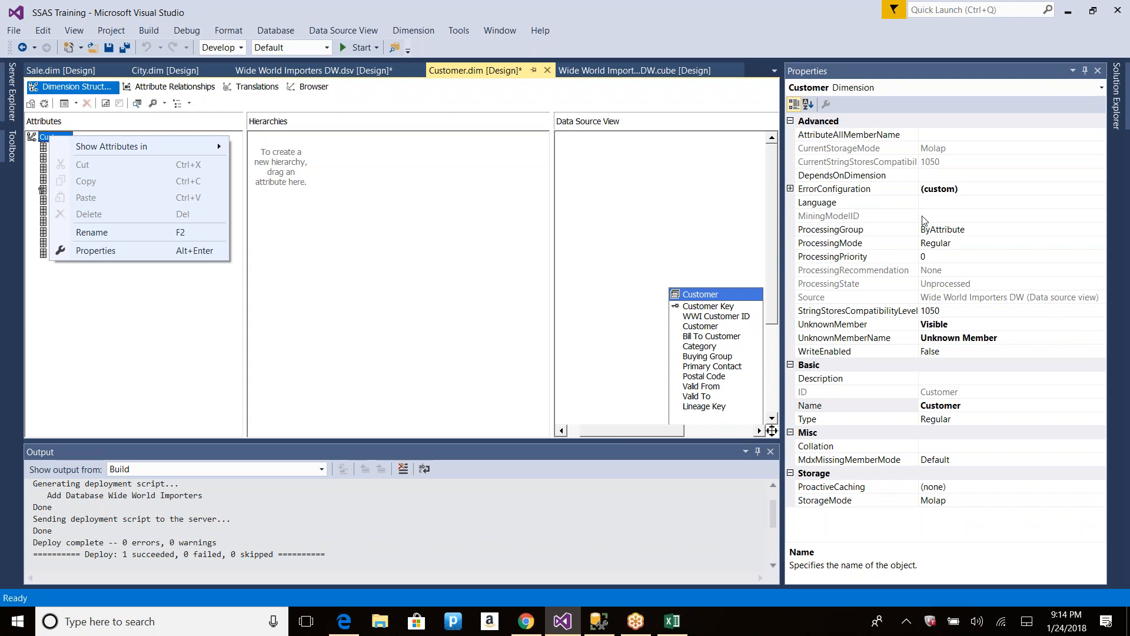
click(791, 188)
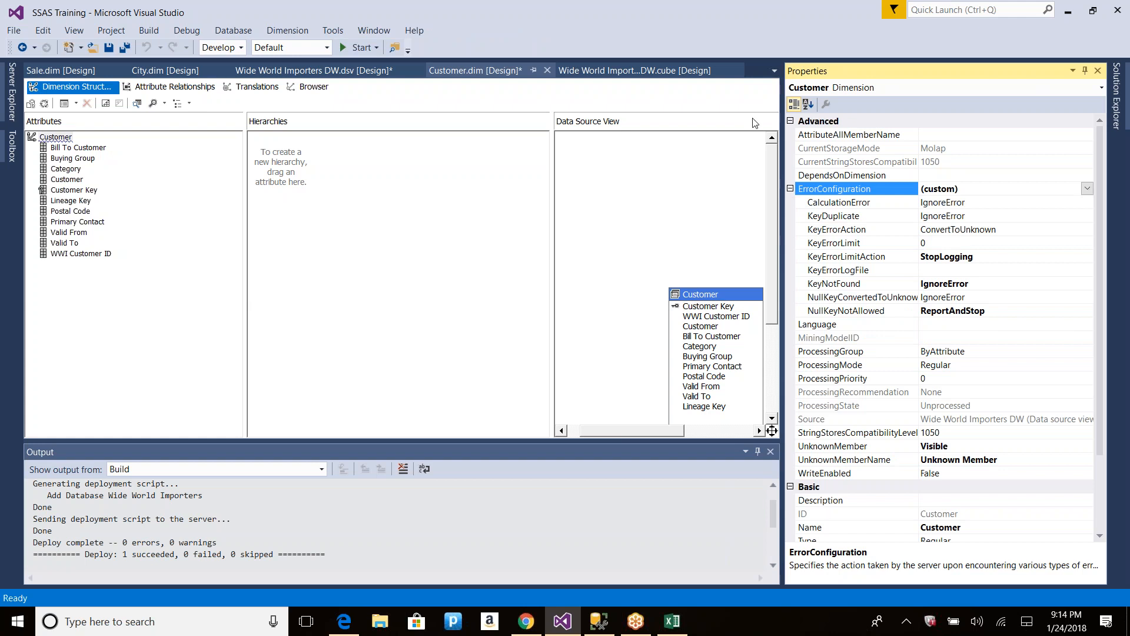
Step: Switch to the Wide World Importers DW cube design and auto-hide the properties to free up the workspace
click(652, 72)
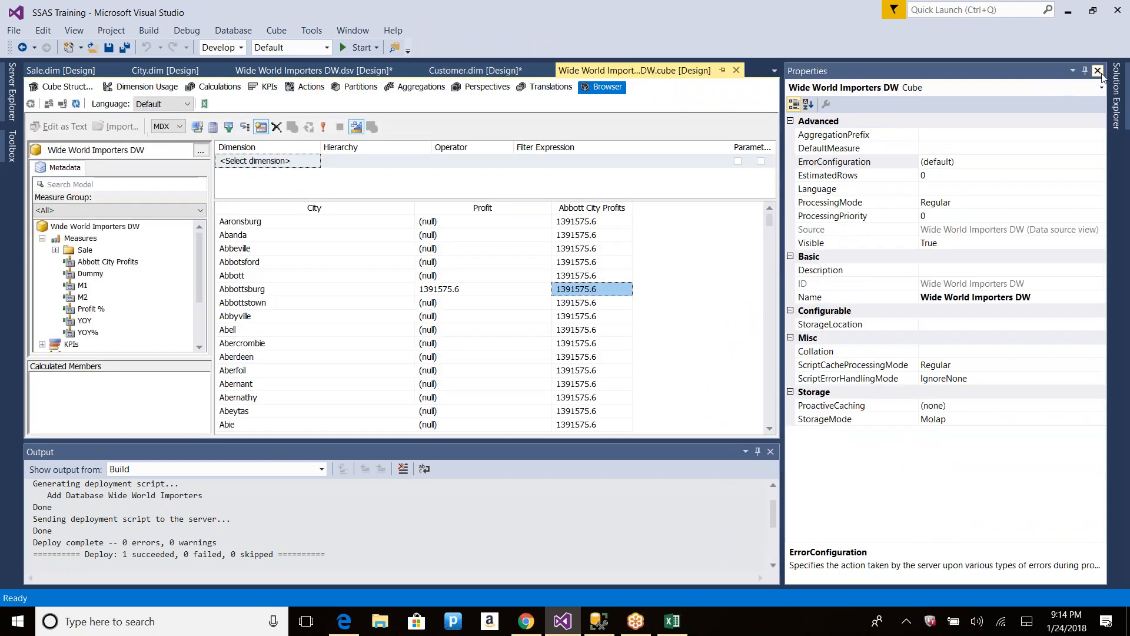
click(1085, 70)
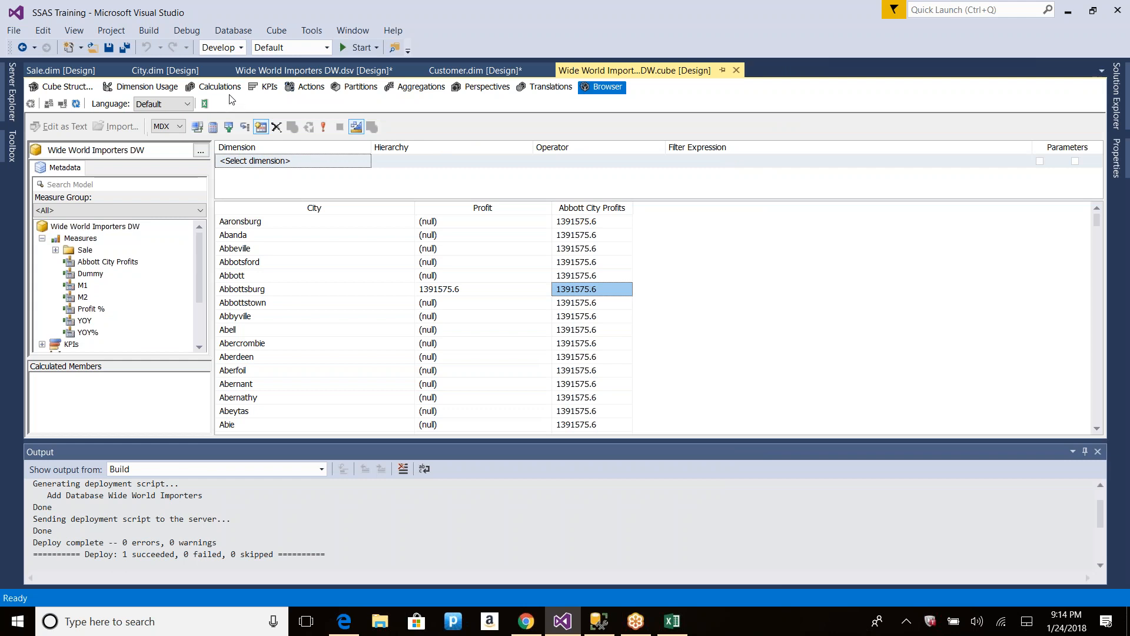
Step: Delete the CALCULATE statement from the cube's calculation script in script view and save all changes
click(216, 87)
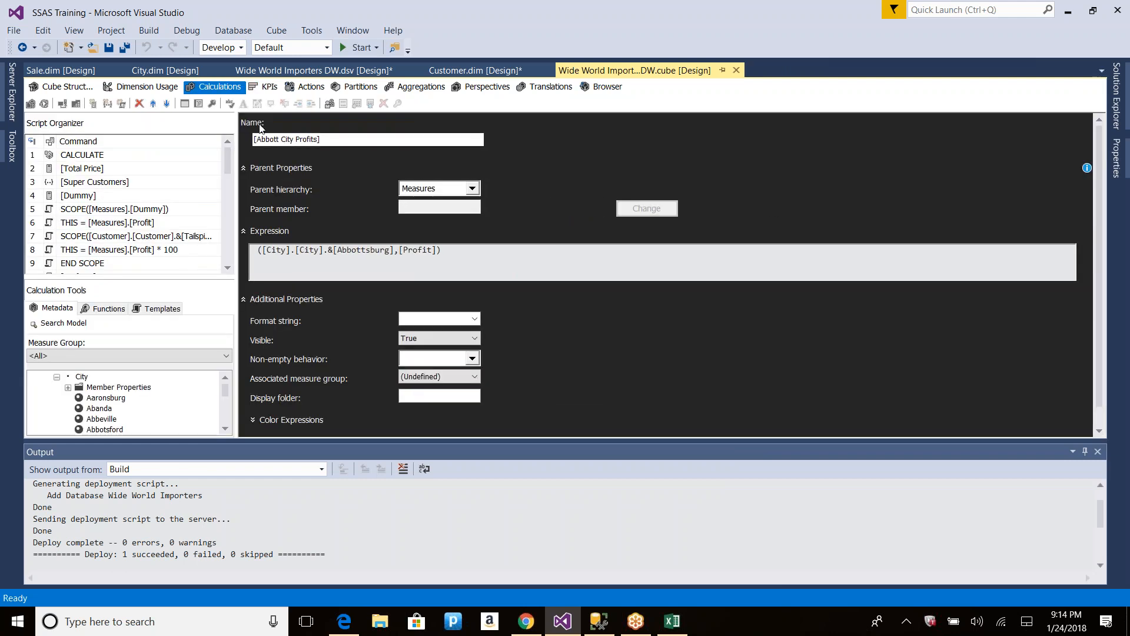
click(199, 105)
scroll(372, 190, up, 1)
click(321, 175)
key(shift+Home)
key(Delete)
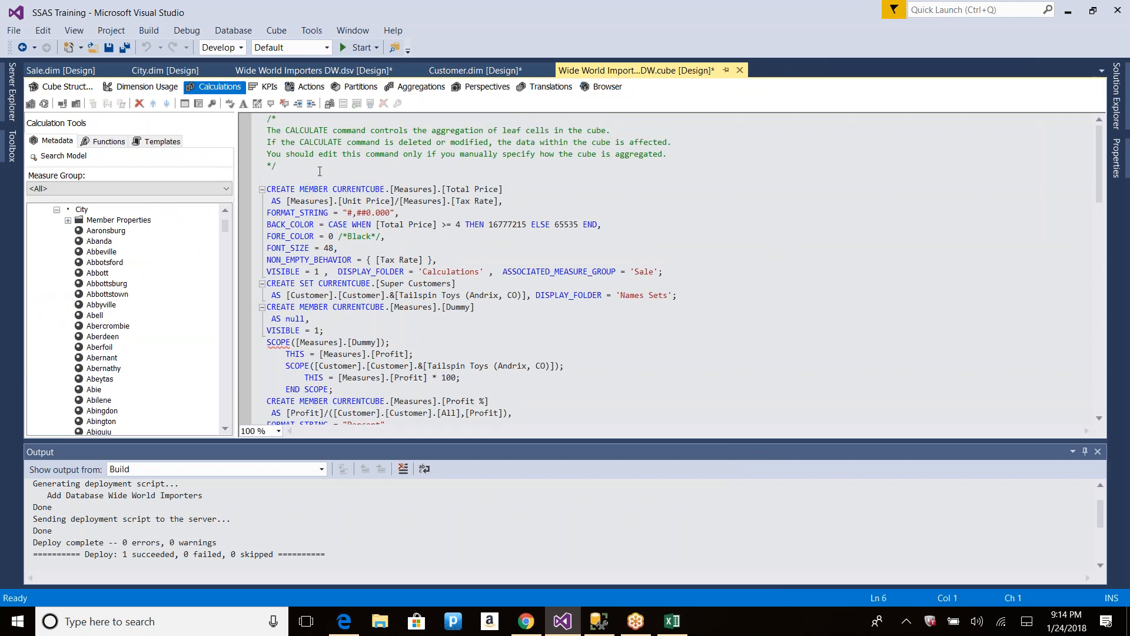
key(ctrl+s)
click(690, 355)
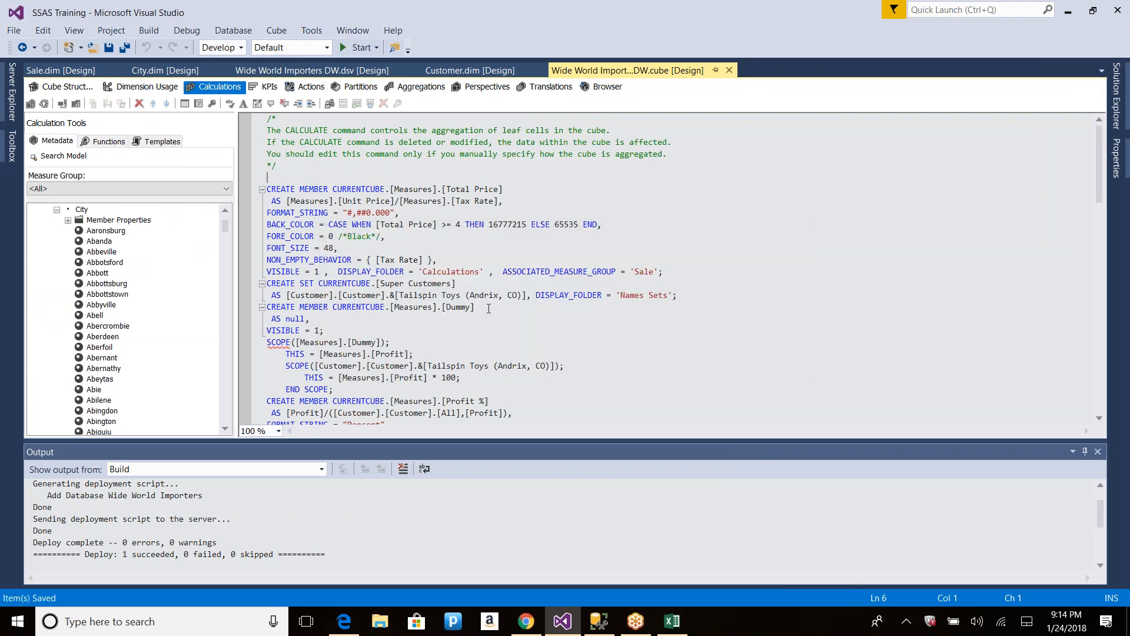
Step: Deploy the project, try to process the Wide World Importers DW cube with Process Full, and check the processing messages
click(44, 104)
key(Return)
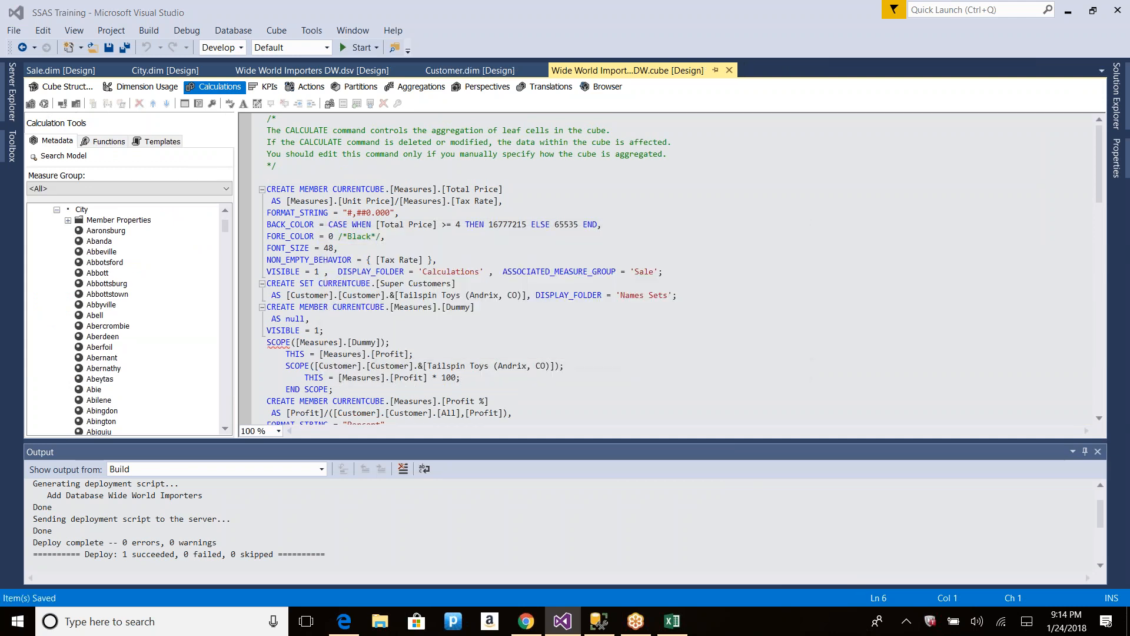
key(Return)
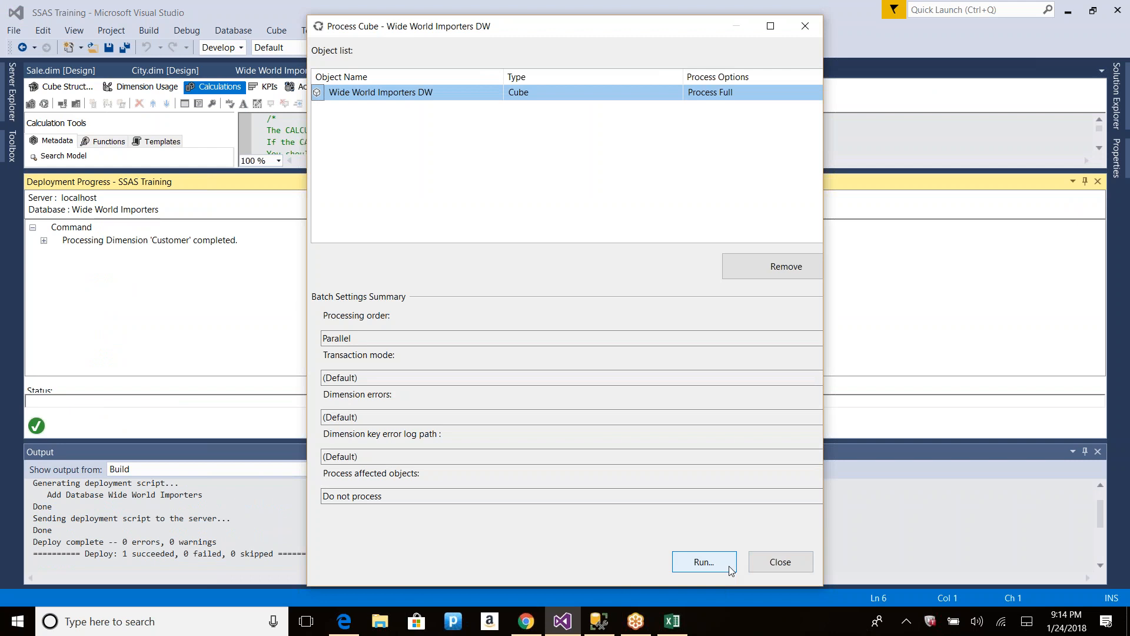
click(725, 567)
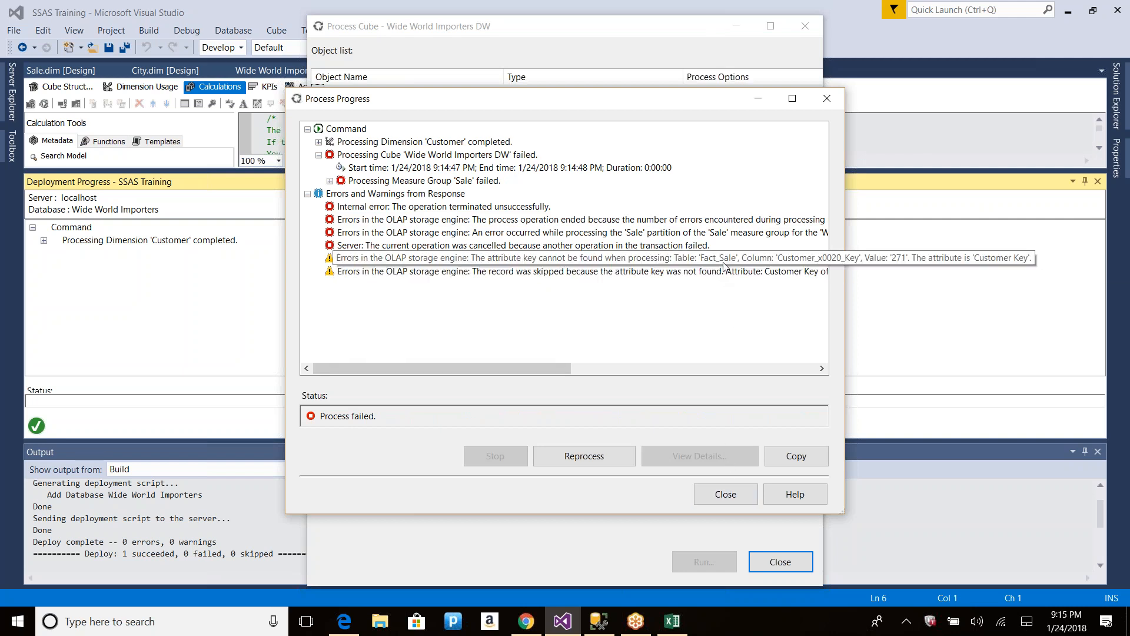
click(723, 497)
click(777, 559)
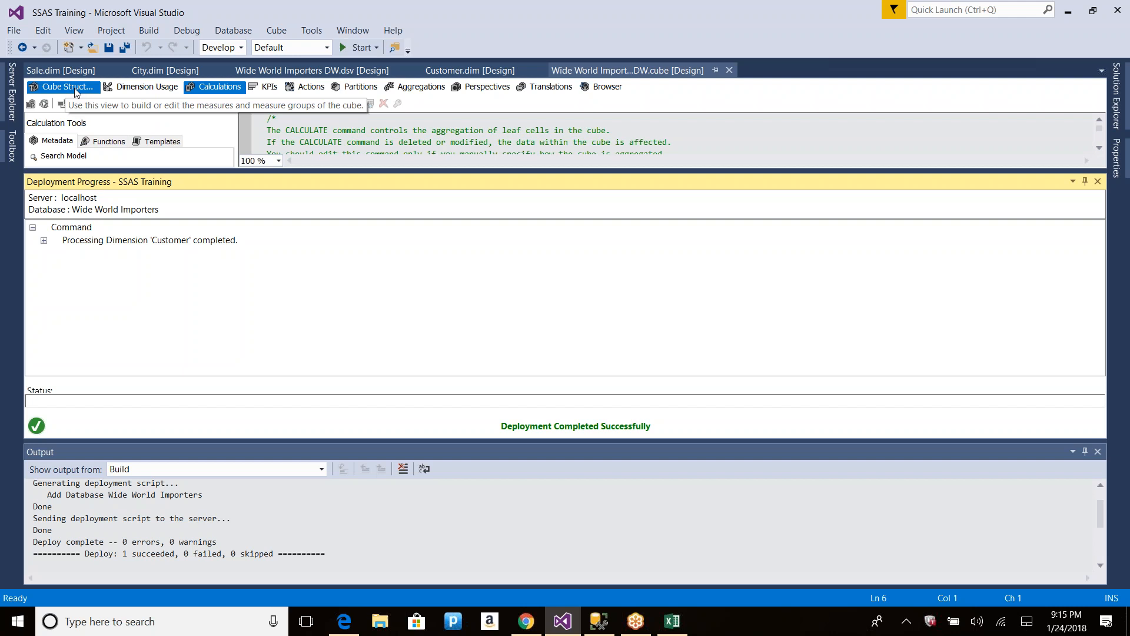
Step: Process the Customer dimension with Process Full and return to its design
click(469, 71)
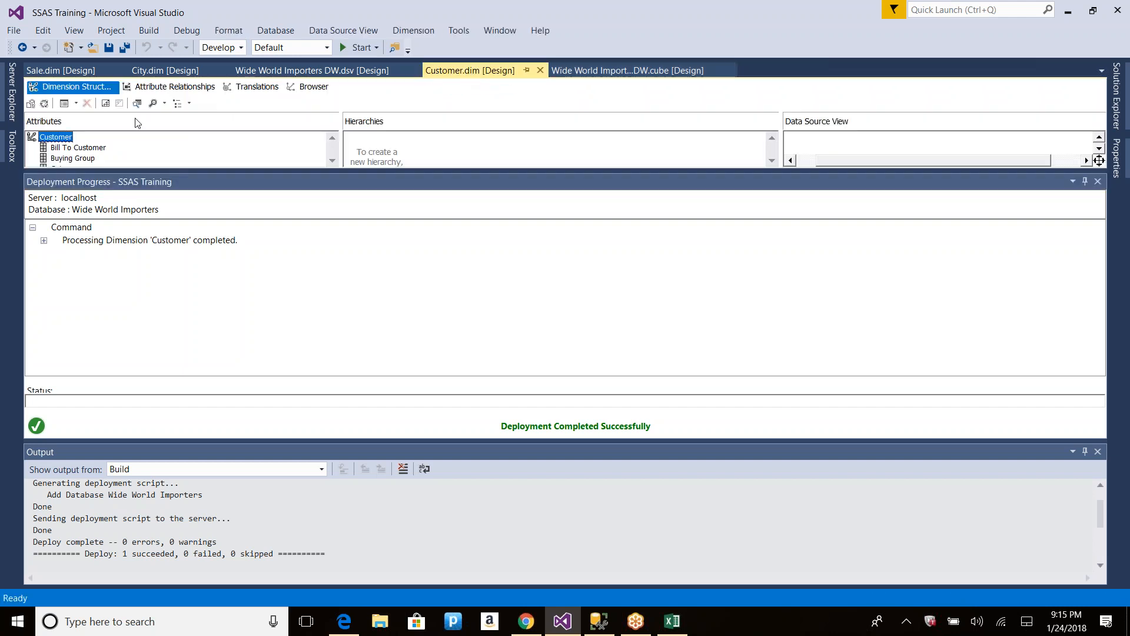
click(31, 103)
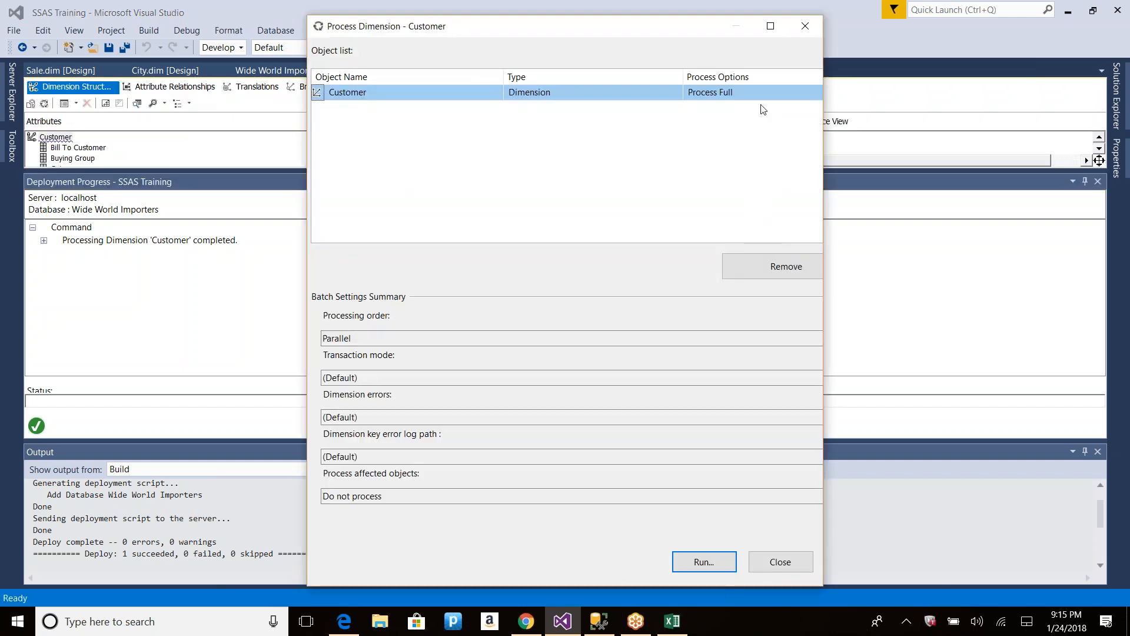
click(701, 560)
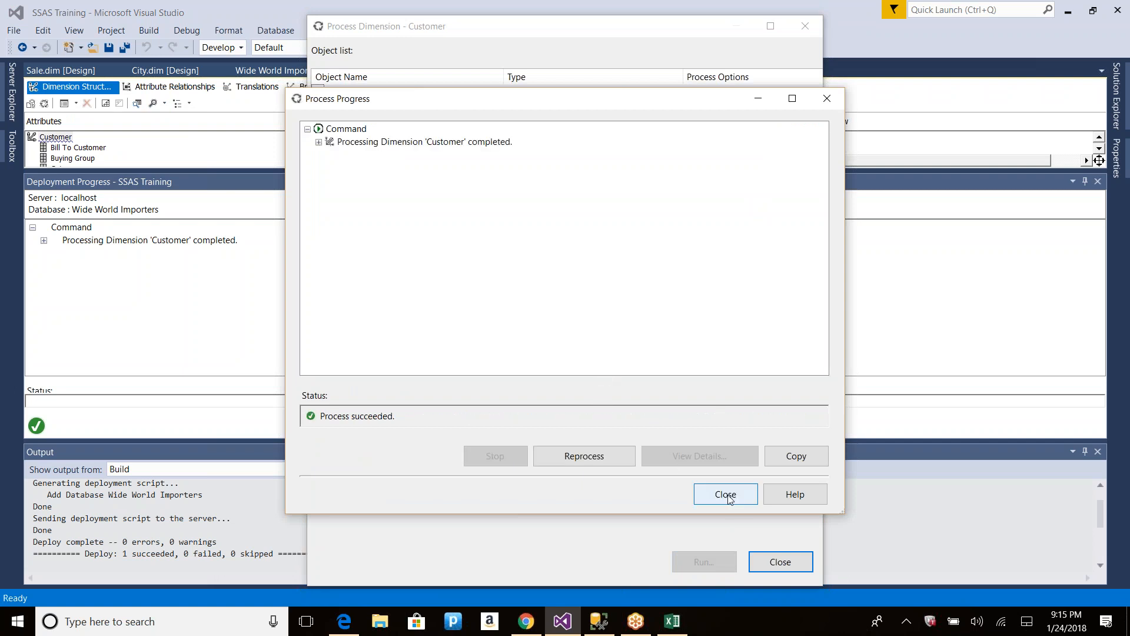
click(725, 494)
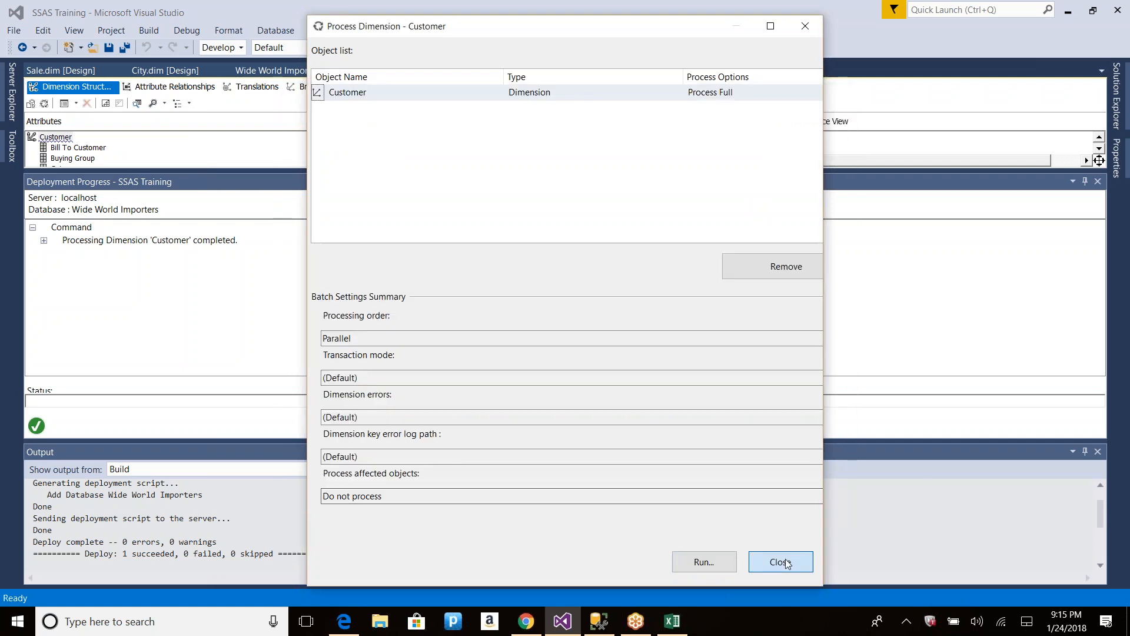
click(781, 562)
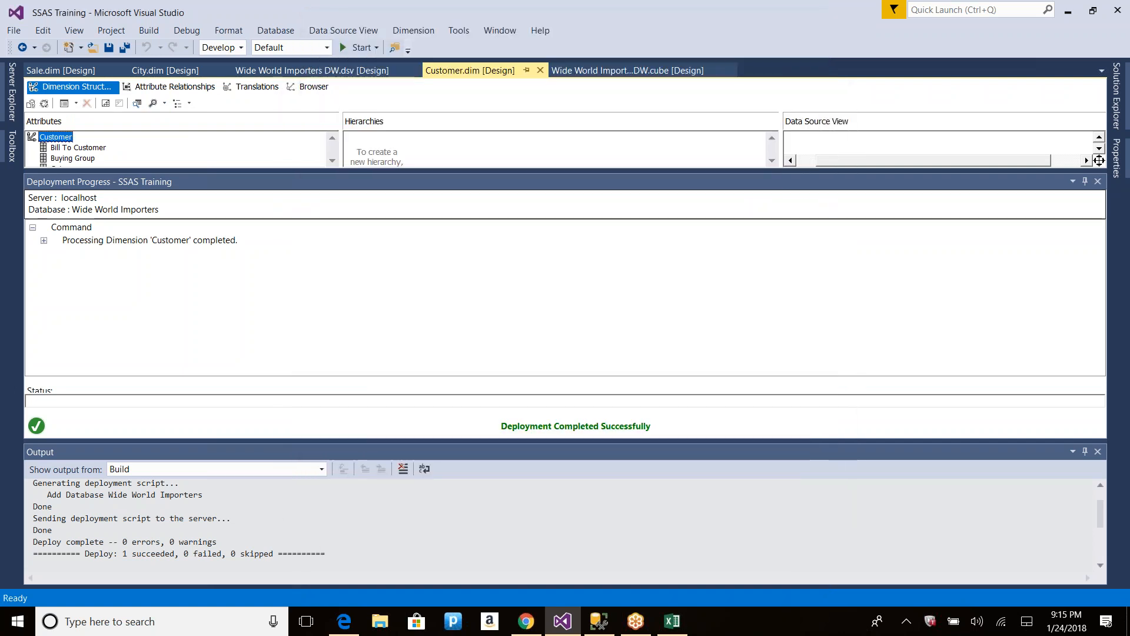
Step: Redeploy and try another full process of the Wide World Importers DW cube, then check which dimension the key warnings concern
click(341, 71)
click(671, 66)
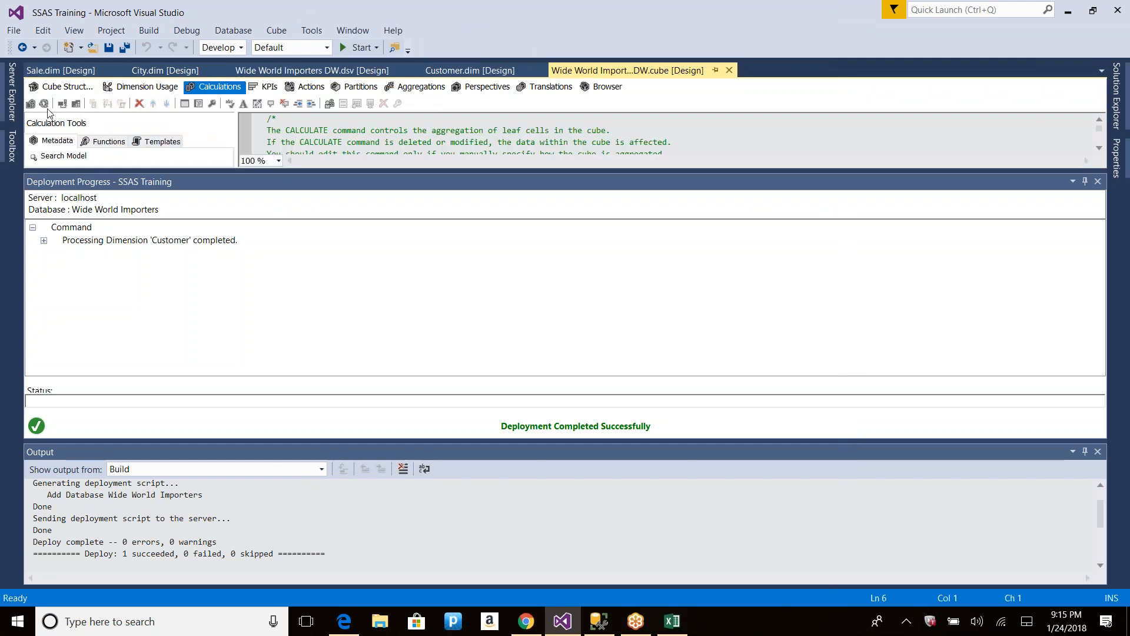
click(45, 104)
key(Return)
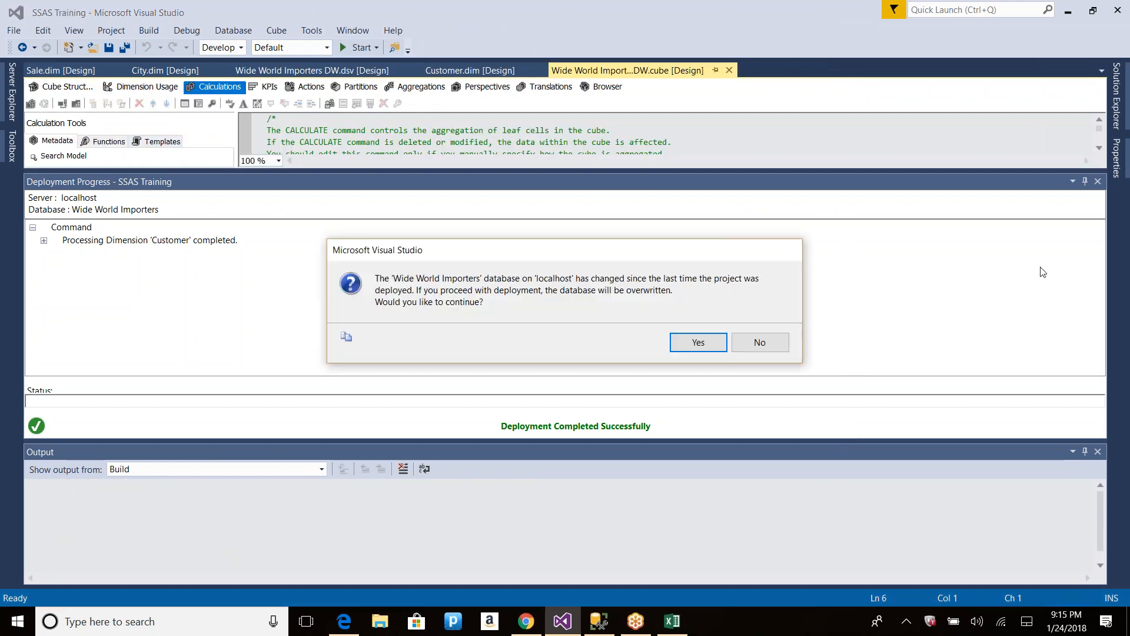
click(675, 338)
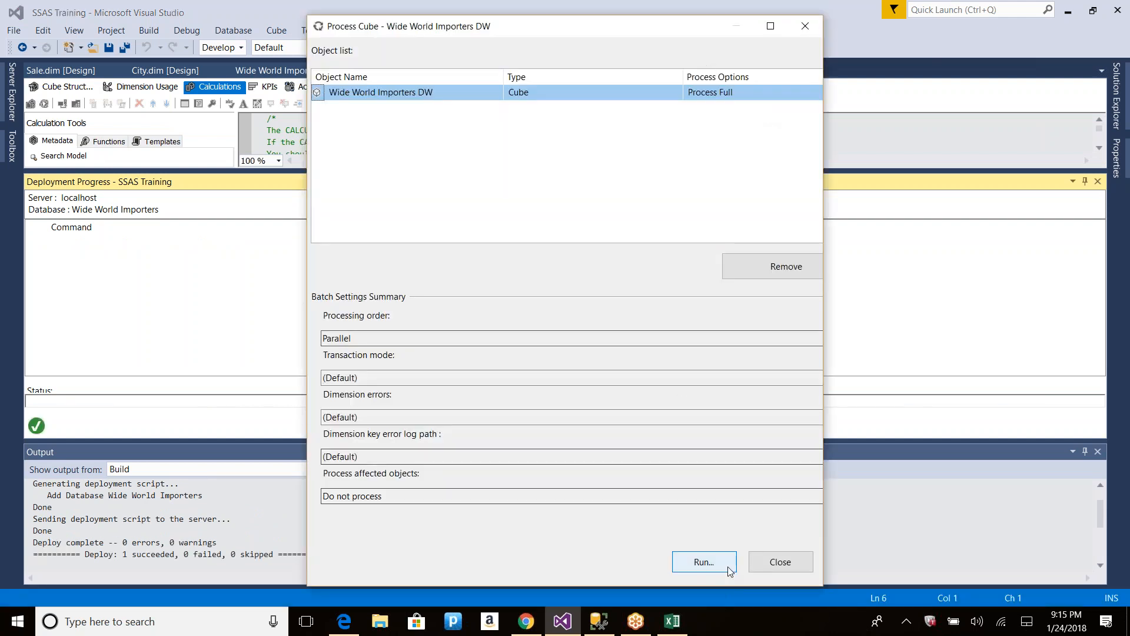
click(727, 567)
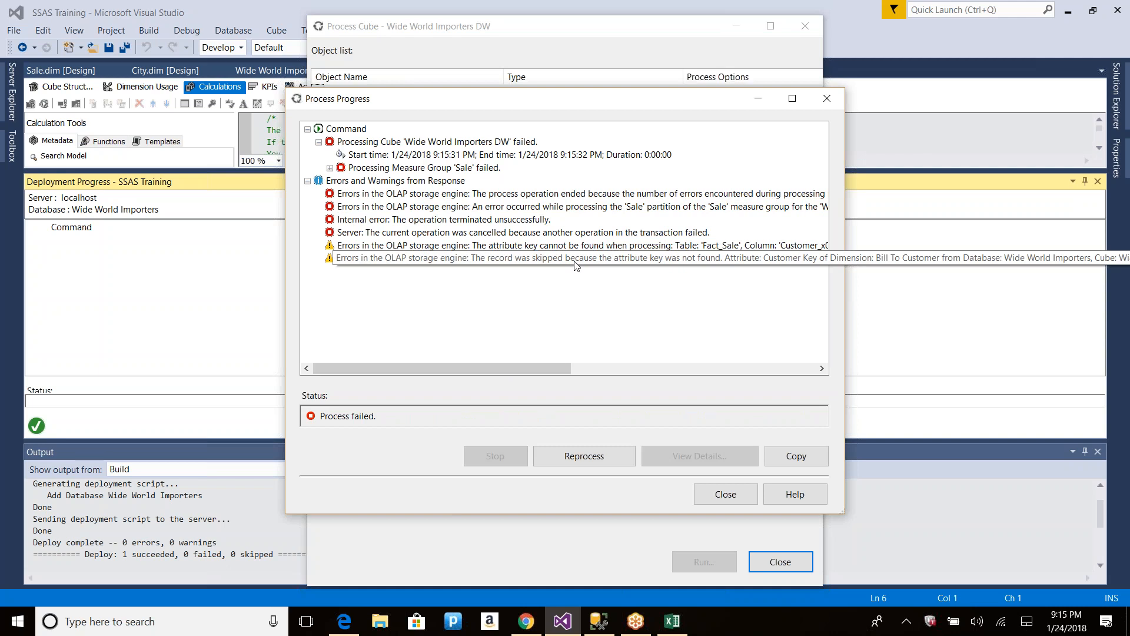
click(725, 494)
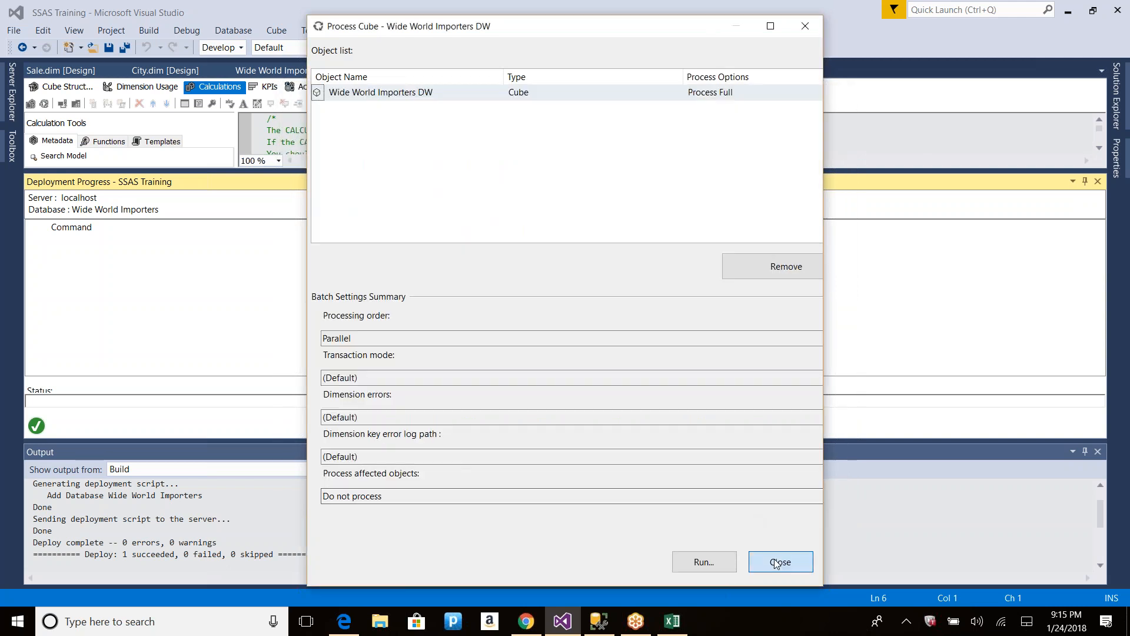
click(780, 561)
Step: Process the Bill To Customer dimension with Process Update
click(1117, 96)
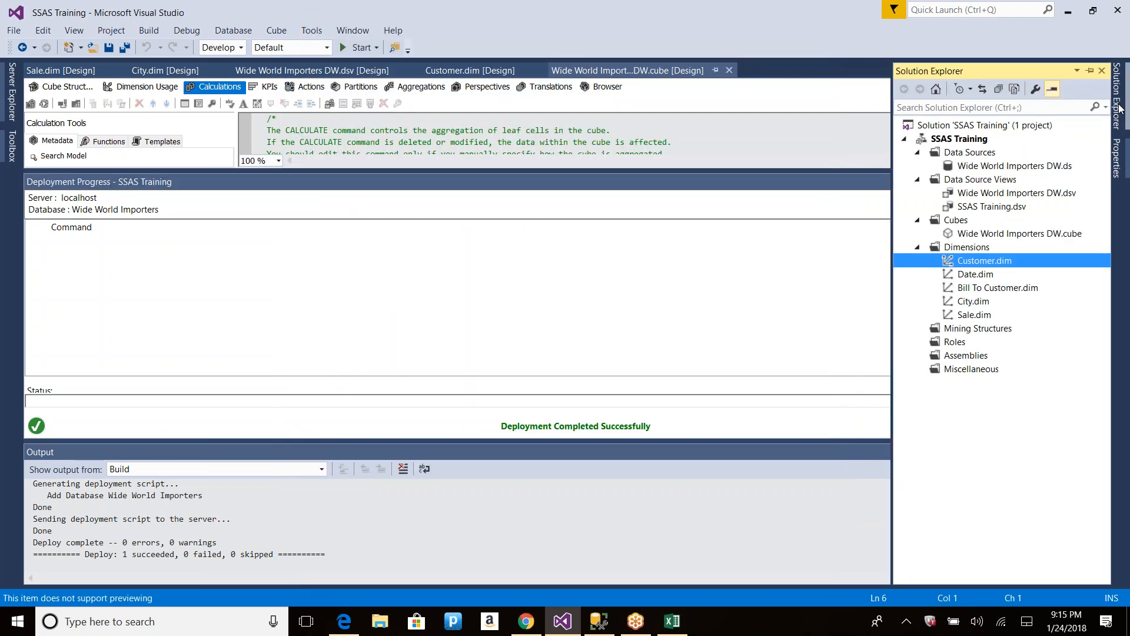
click(977, 288)
right_click(978, 288)
click(832, 318)
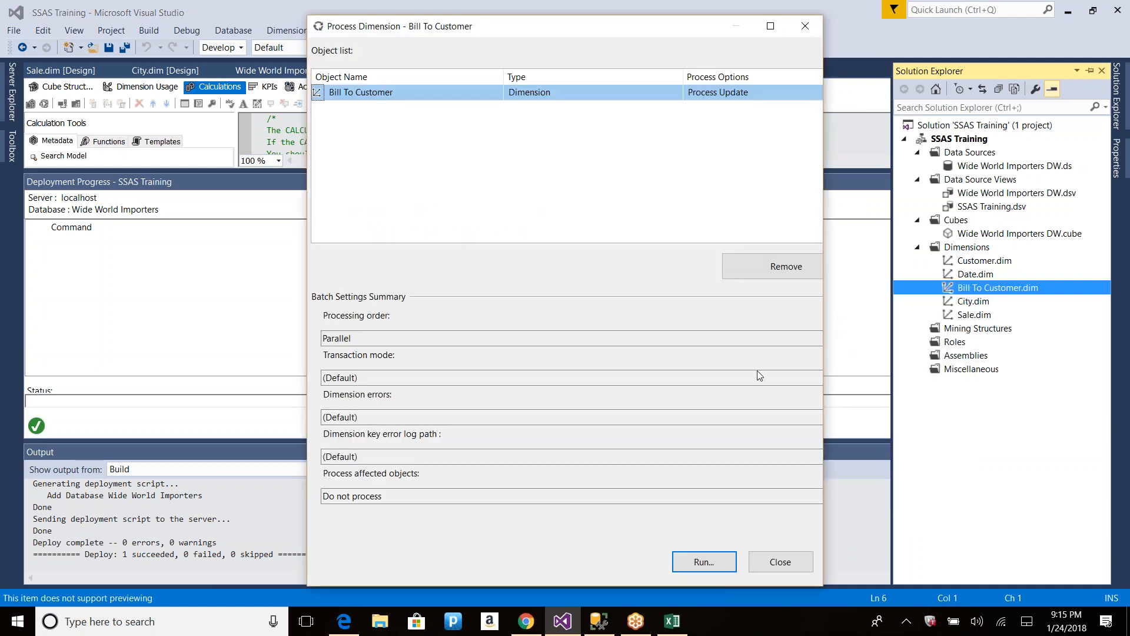
click(719, 560)
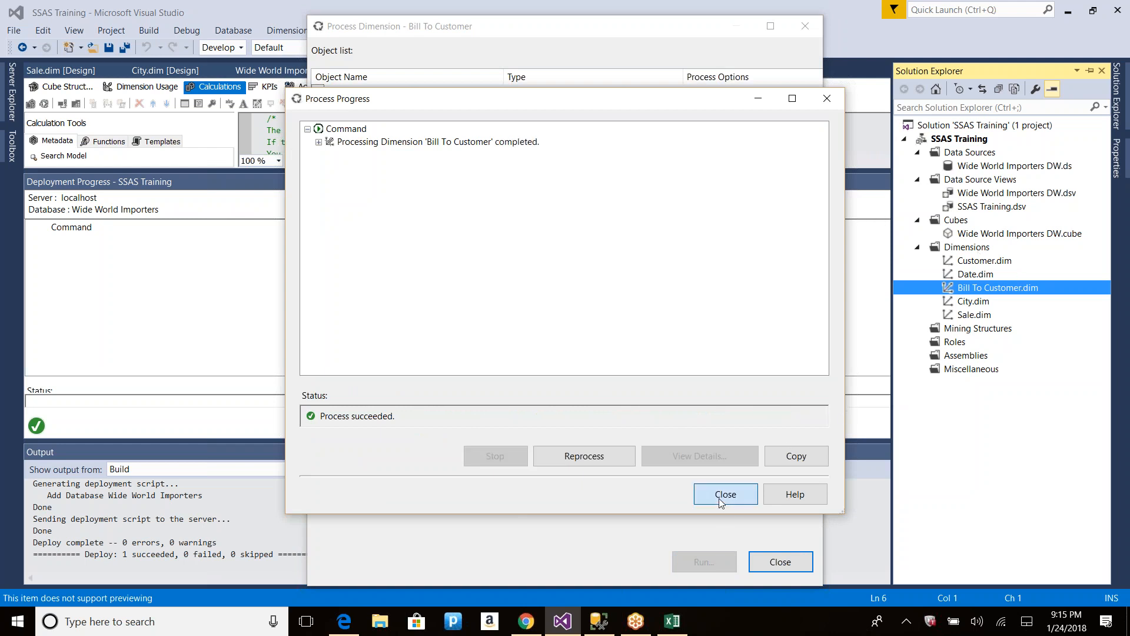
click(721, 497)
click(780, 561)
Step: Overwrite the deployed database and run Process Full on the Wide World Importers DW cube, expanding the Sale measure group's progress
double_click(994, 235)
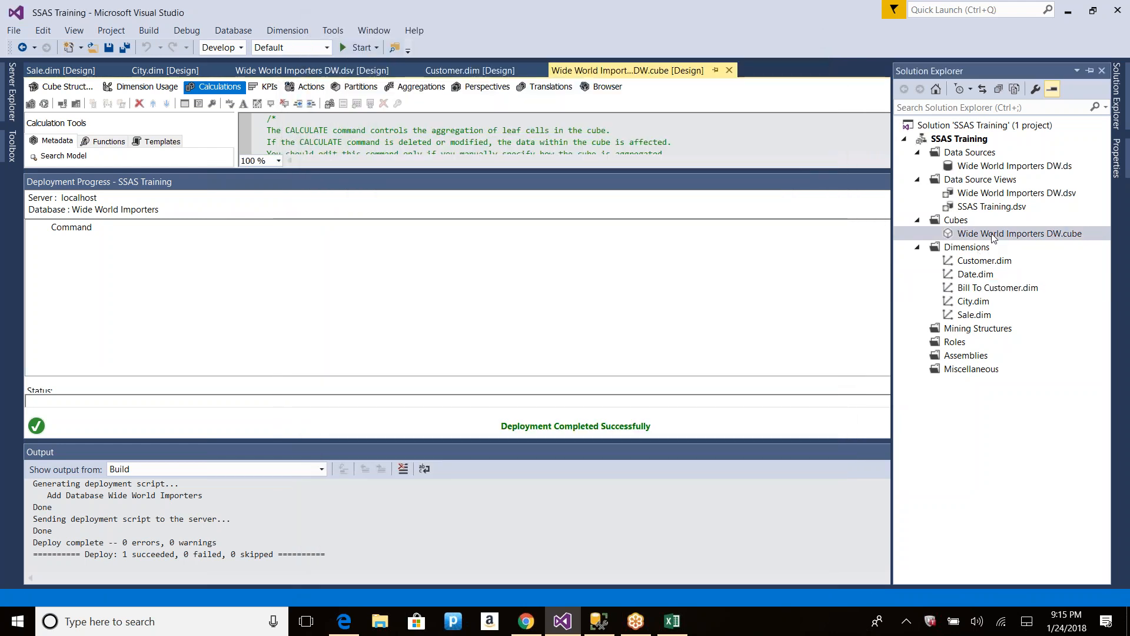
click(43, 105)
key(Return)
click(690, 344)
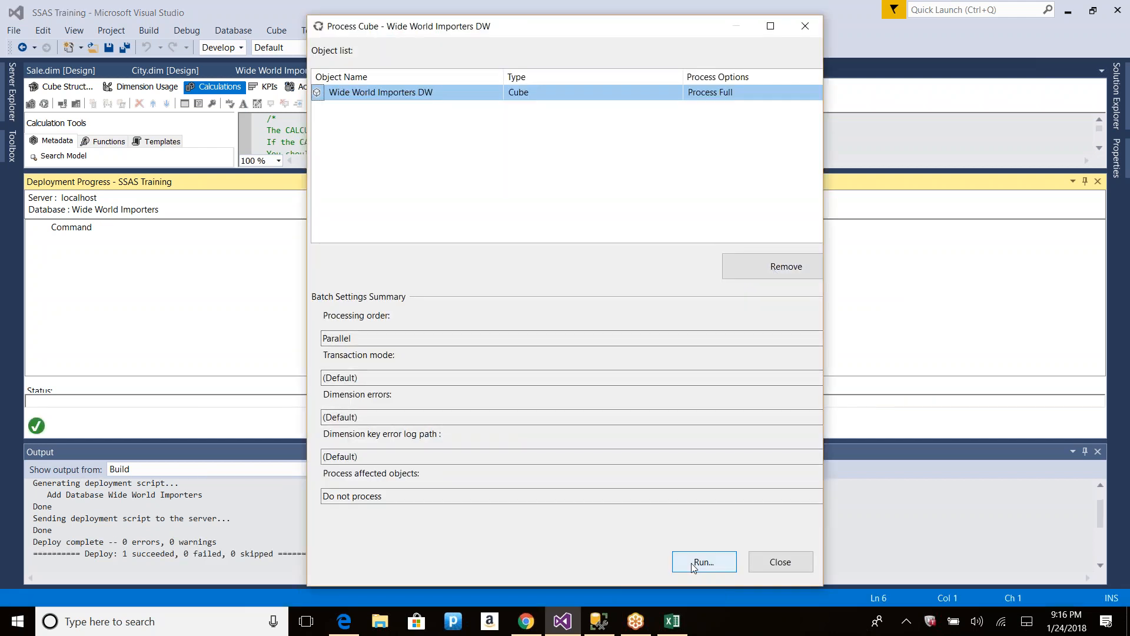
click(696, 562)
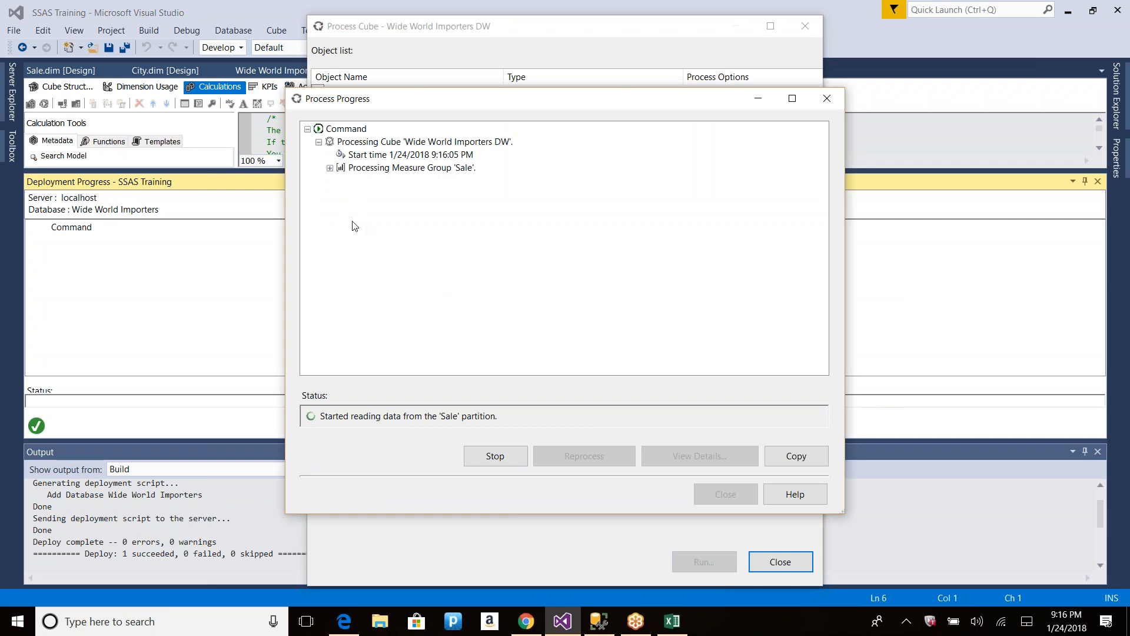
click(330, 169)
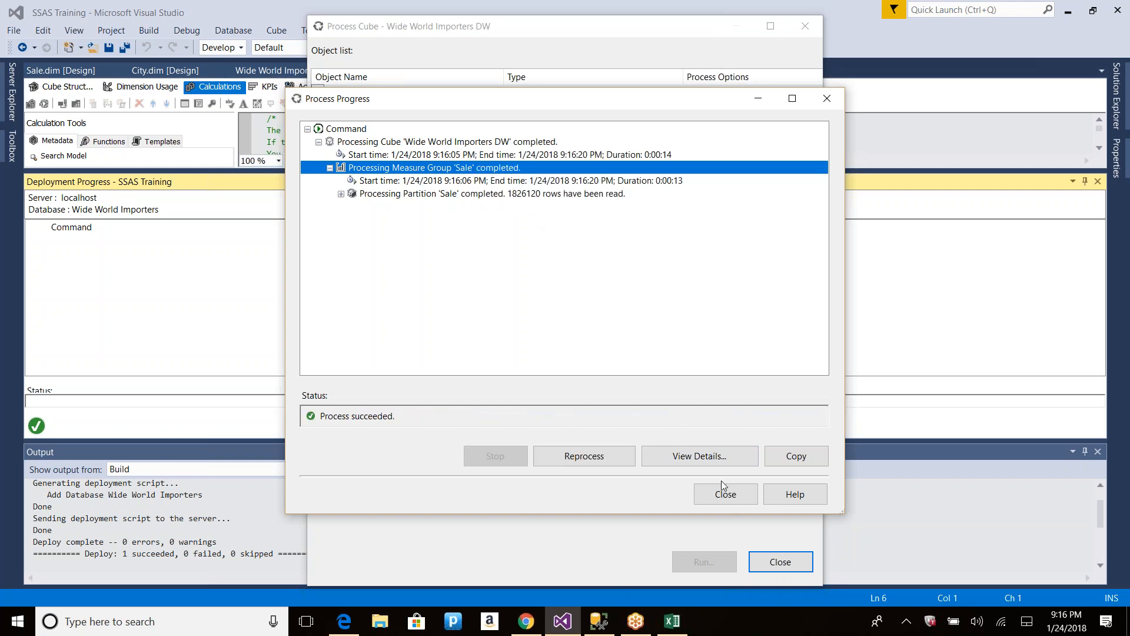
click(724, 490)
click(780, 562)
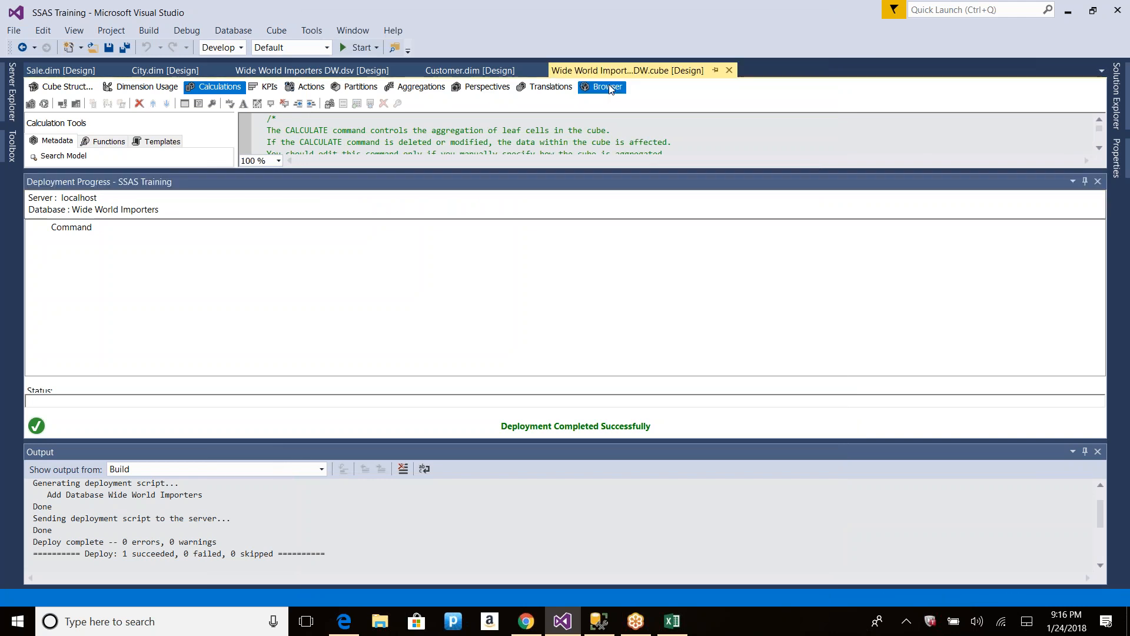
Step: Close the deployment progress, reconnect the cube browser to the reprocessed cube and execute the Profit query
click(609, 88)
click(1098, 182)
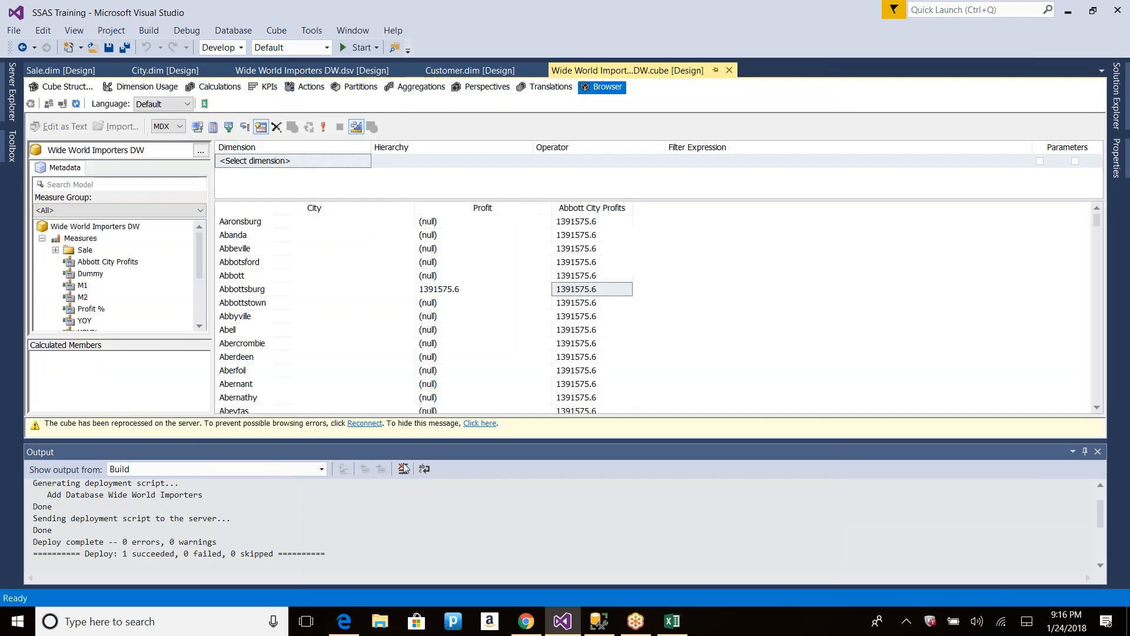
click(365, 423)
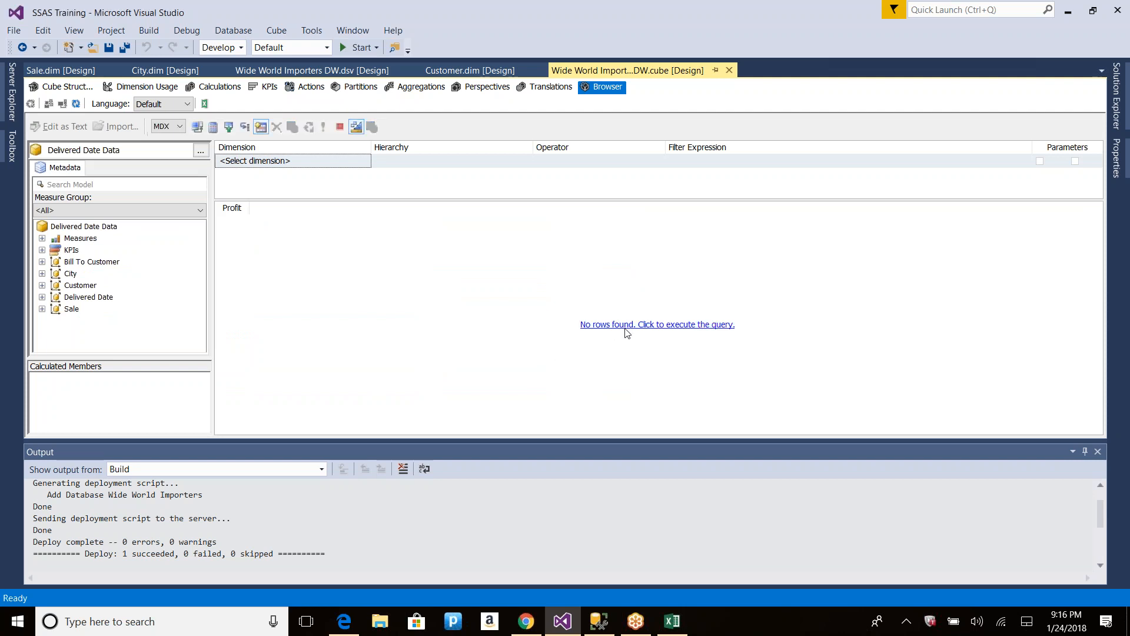
click(633, 328)
Step: Add the City attribute of the City dimension to the browser query before Profit and execute it
click(42, 238)
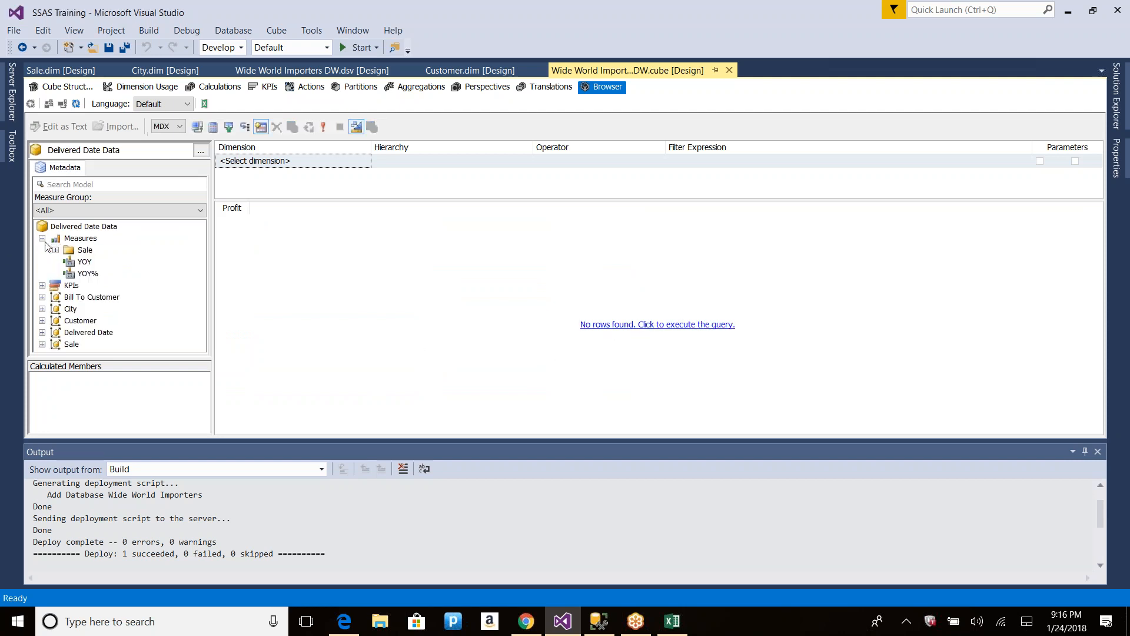
click(42, 308)
click(84, 238)
drag(85, 238, 224, 236)
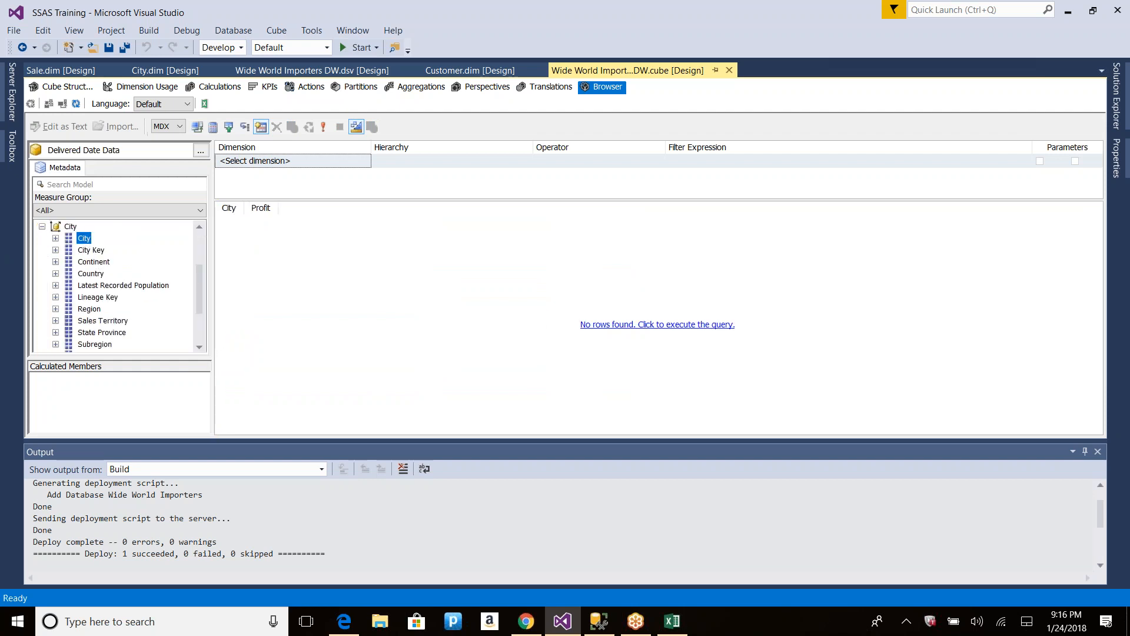
click(626, 324)
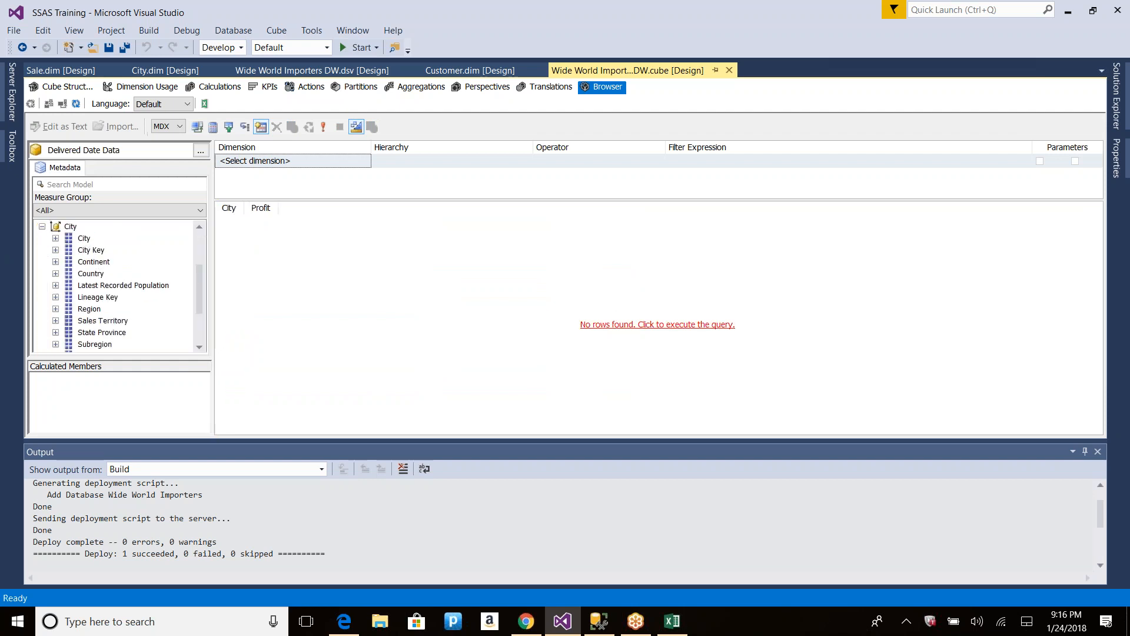
click(628, 326)
Step: Insert the line CALCULATION; below the opening comment of the cube's calculation script and save it
click(215, 89)
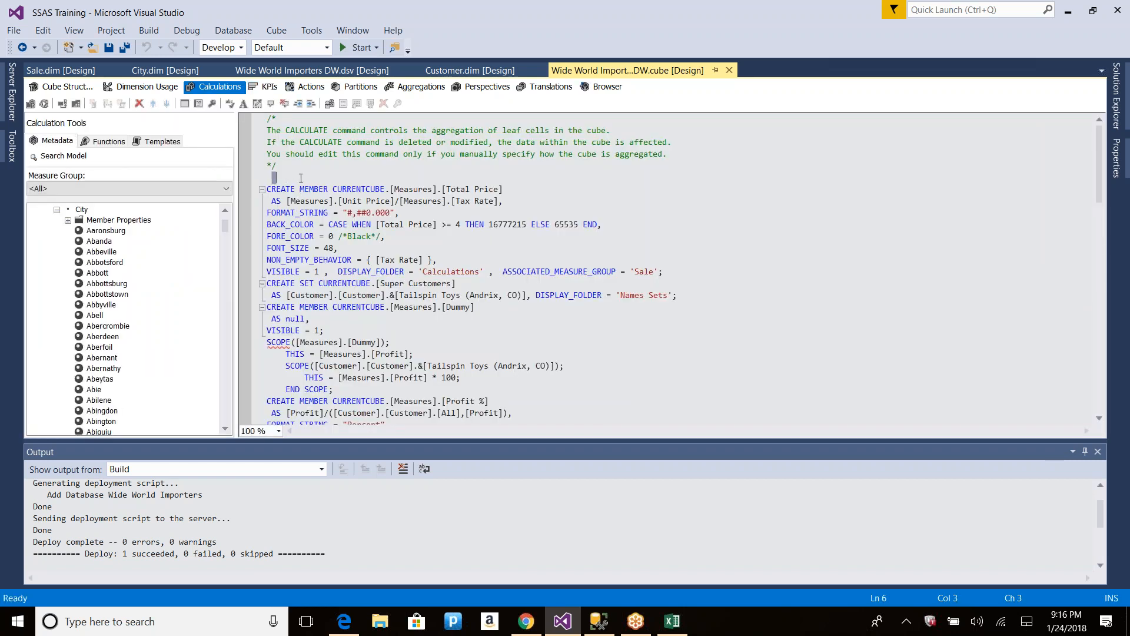
text(No rows found. Click to execute the query.)
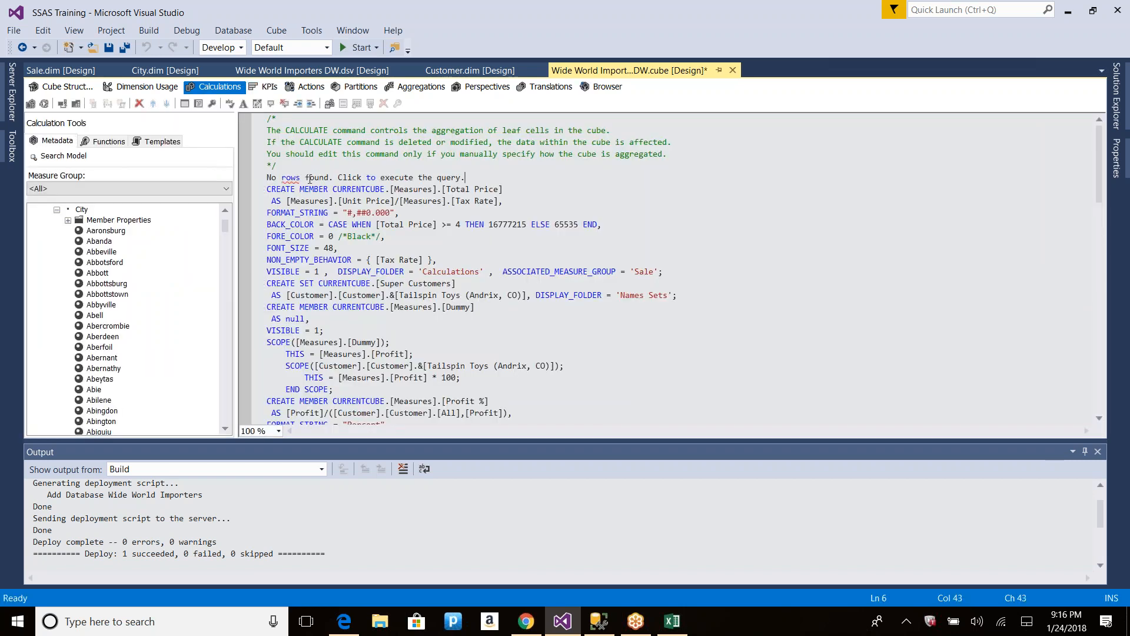
key(shift+Home)
text(C)
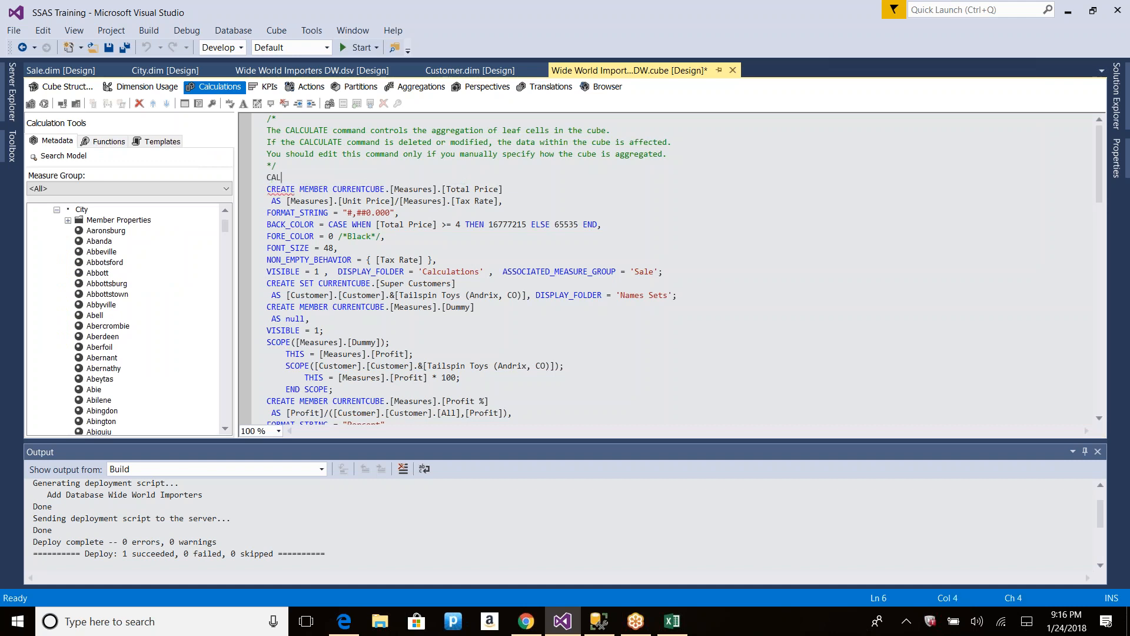
text(ALCUATION;)
key(Left)
key(Left)
key(Left)
key(BackSpace)
text(LA)
key(ctrl+s)
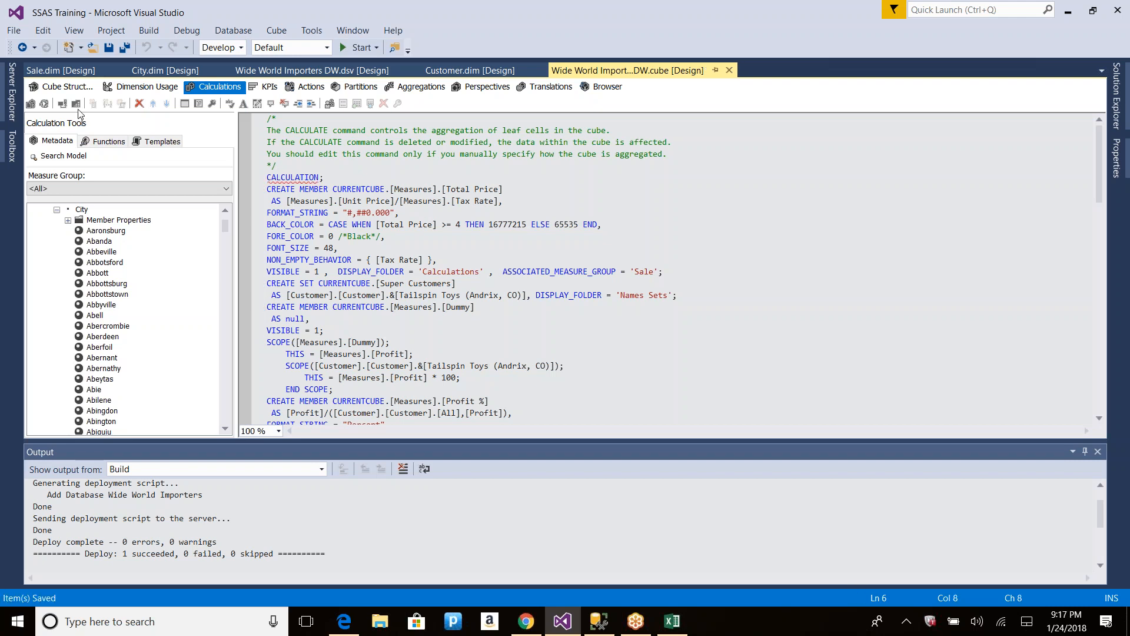
Step: Try to deploy the project over the existing Wide World Importers database, decline to continue, and close the deployment progress
click(31, 104)
key(Return)
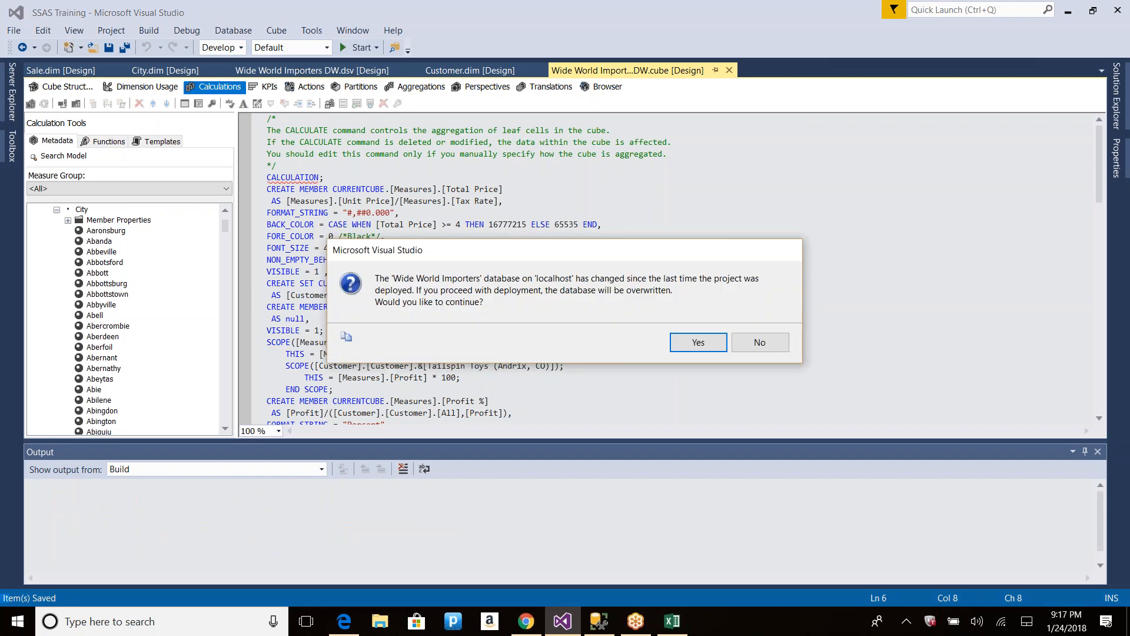
click(698, 343)
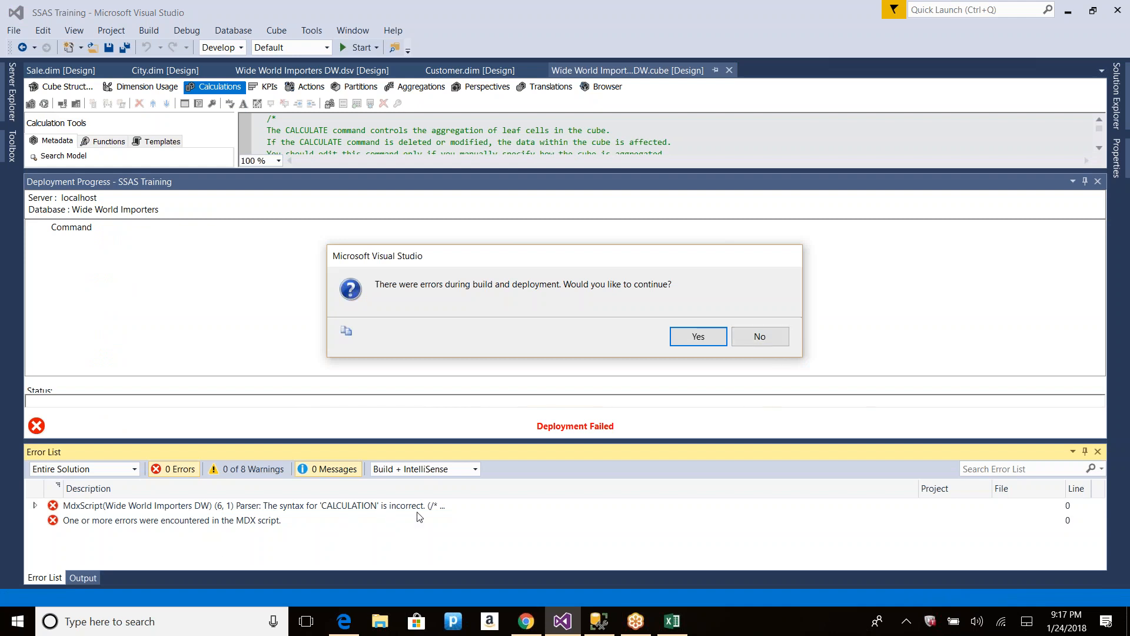
click(760, 337)
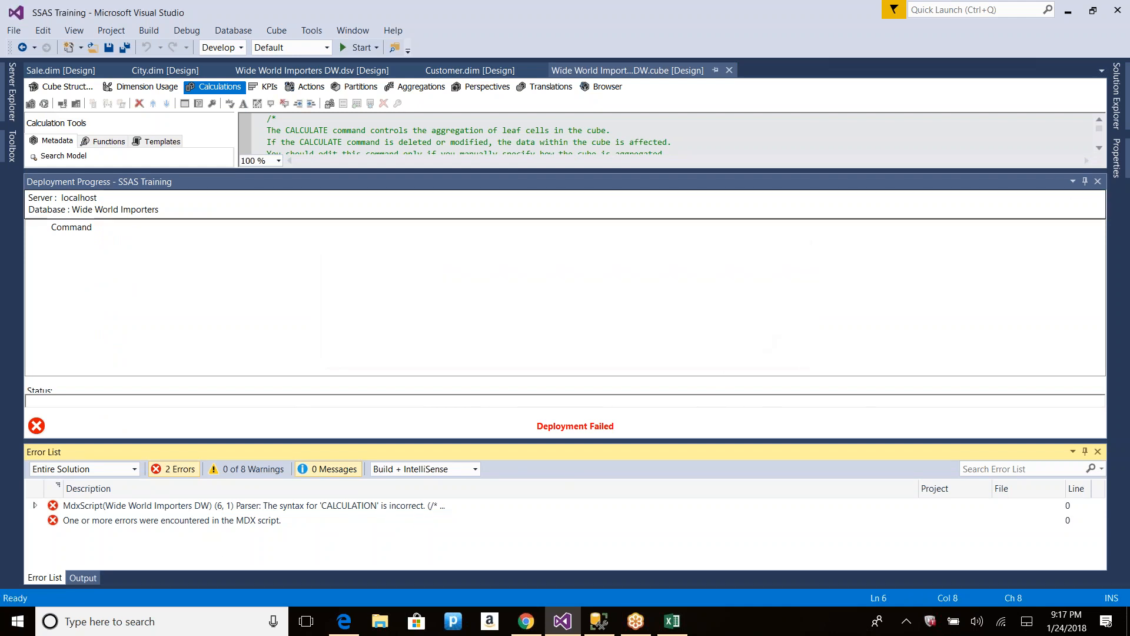
click(1098, 182)
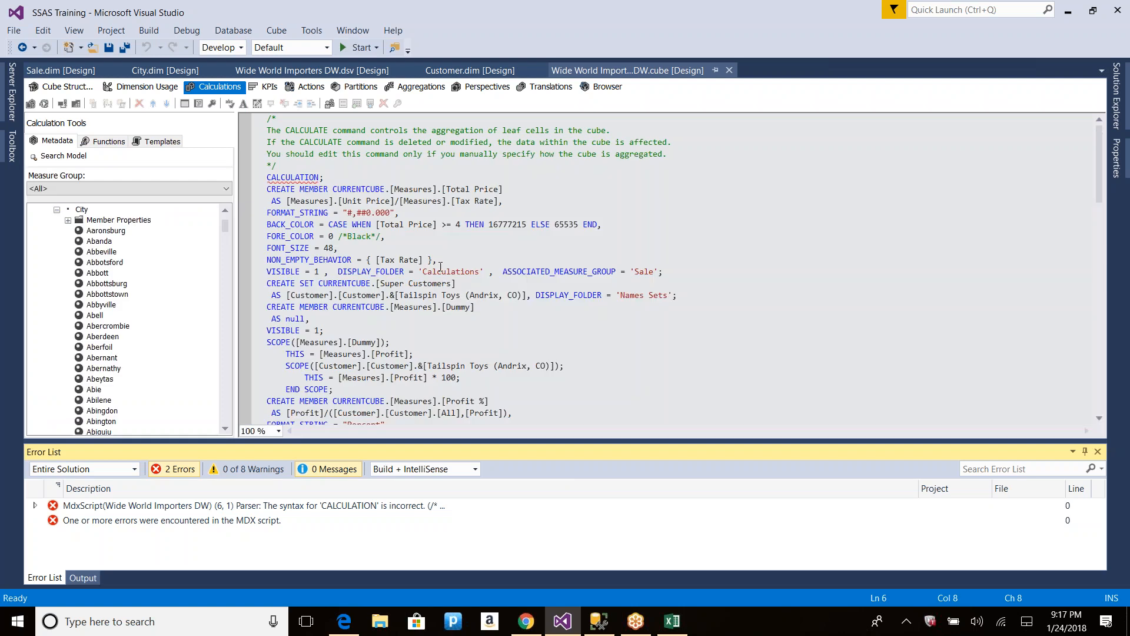
Step: Correct the CALCULATION command in the cube's calculation script to CALCULATE; and save the cube
click(330, 175)
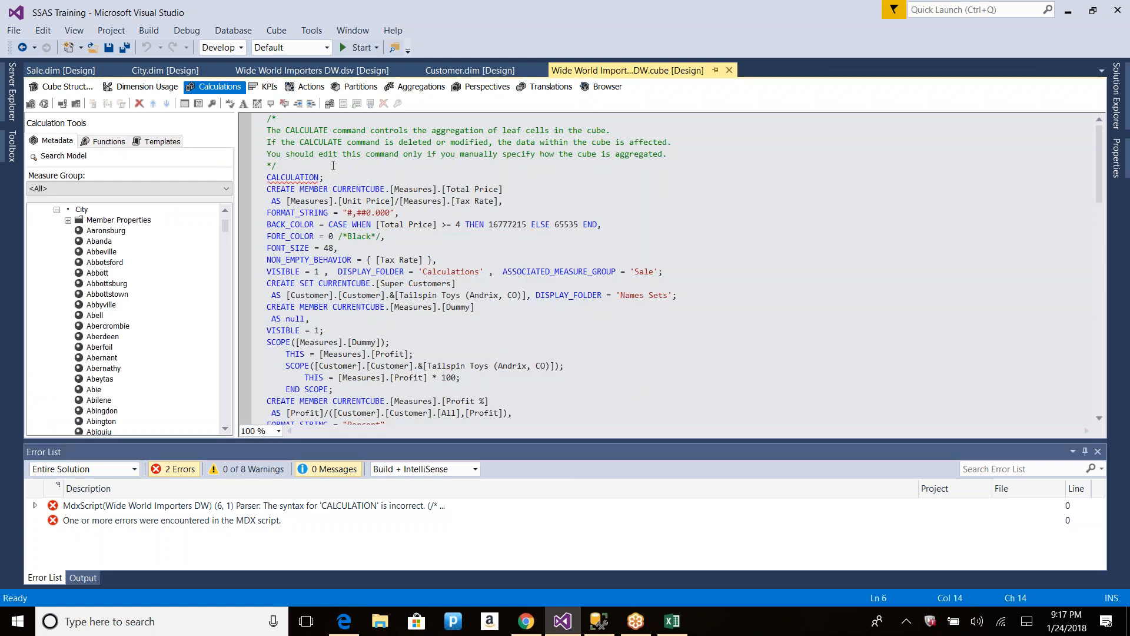
click(320, 177)
key(BackSpace)
key(BackSpace)
key(BackSpace)
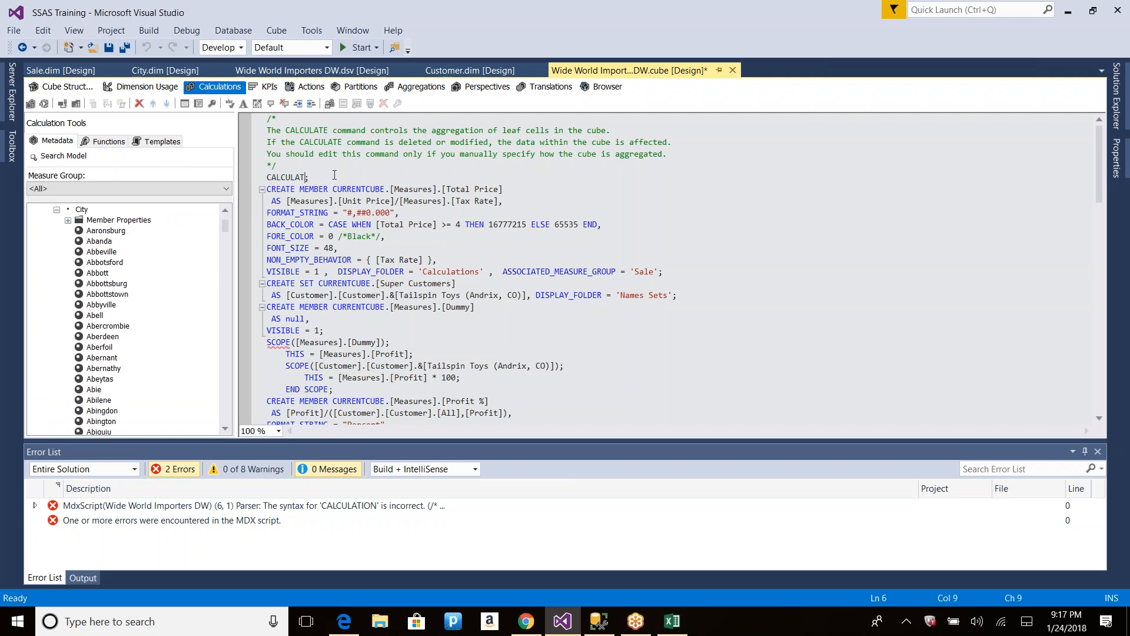
text(E)
key(ctrl+s)
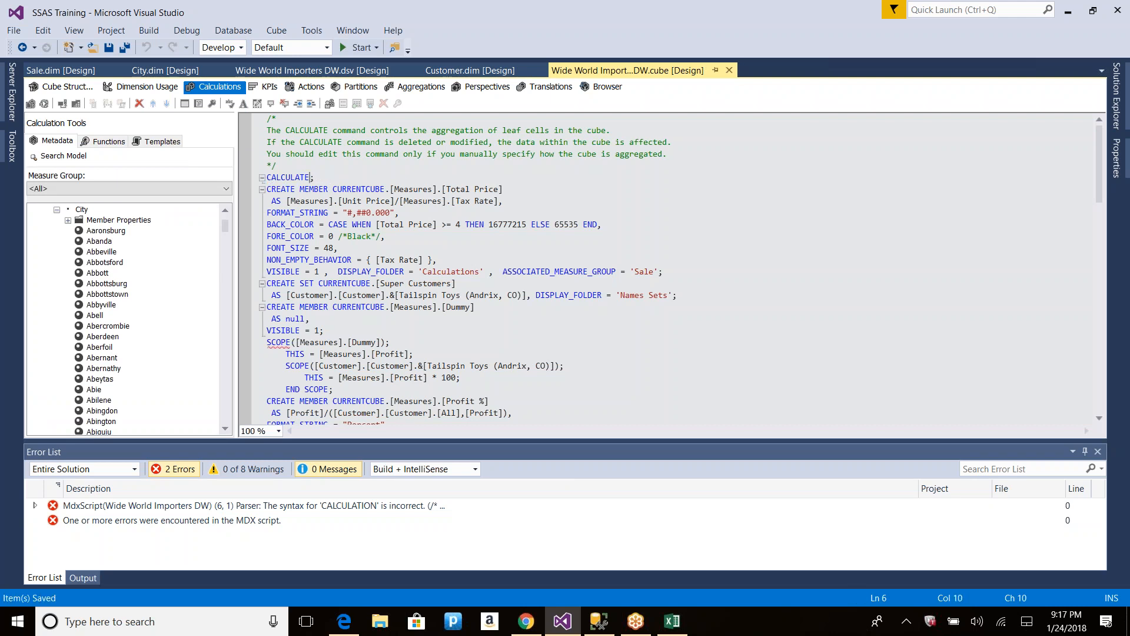
Step: Build and deploy the project, overwriting the Wide World Importers database, and close the cube processing and deployment progress without running processing
click(43, 105)
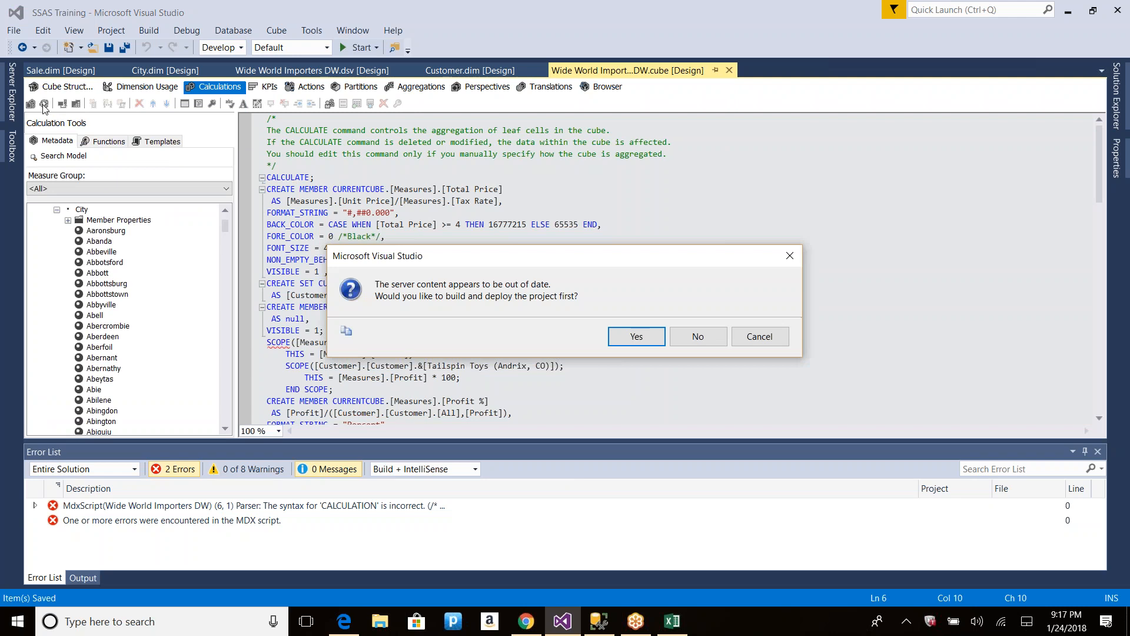
key(Return)
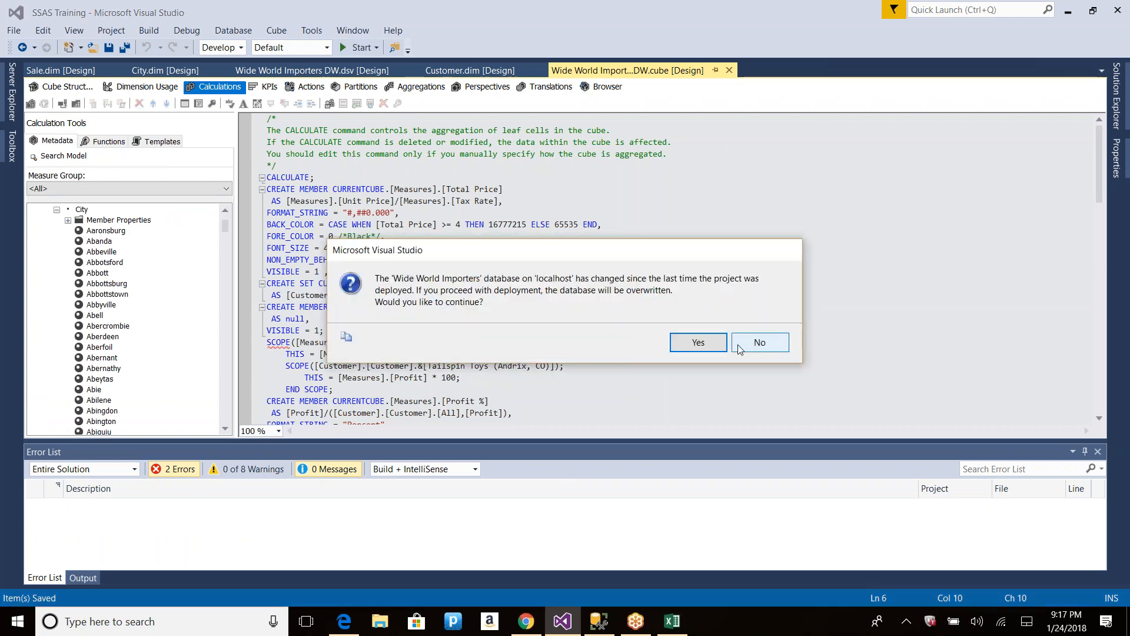
click(715, 345)
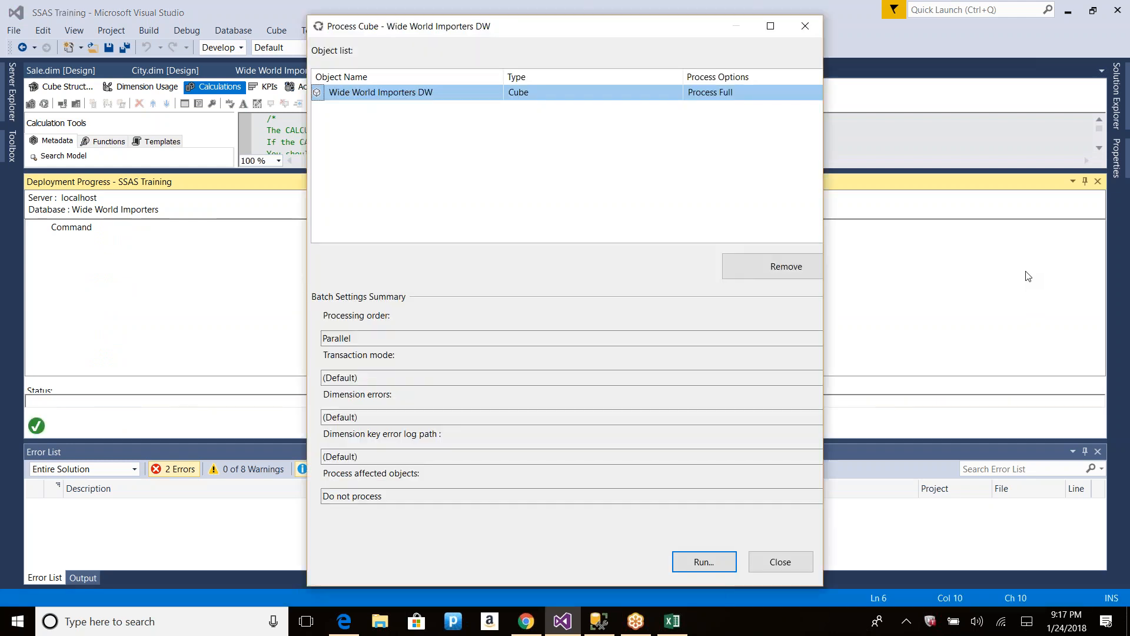
click(770, 567)
click(1098, 182)
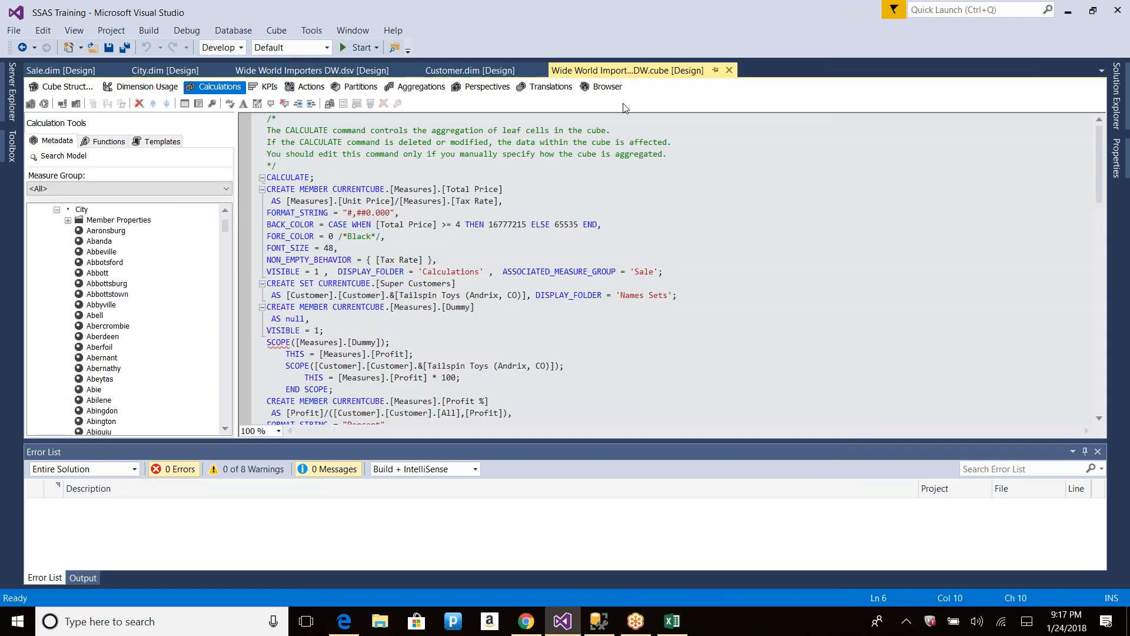
Step: Execute the Profit query in the cube browser and widen the Profit column to show the full value
click(610, 91)
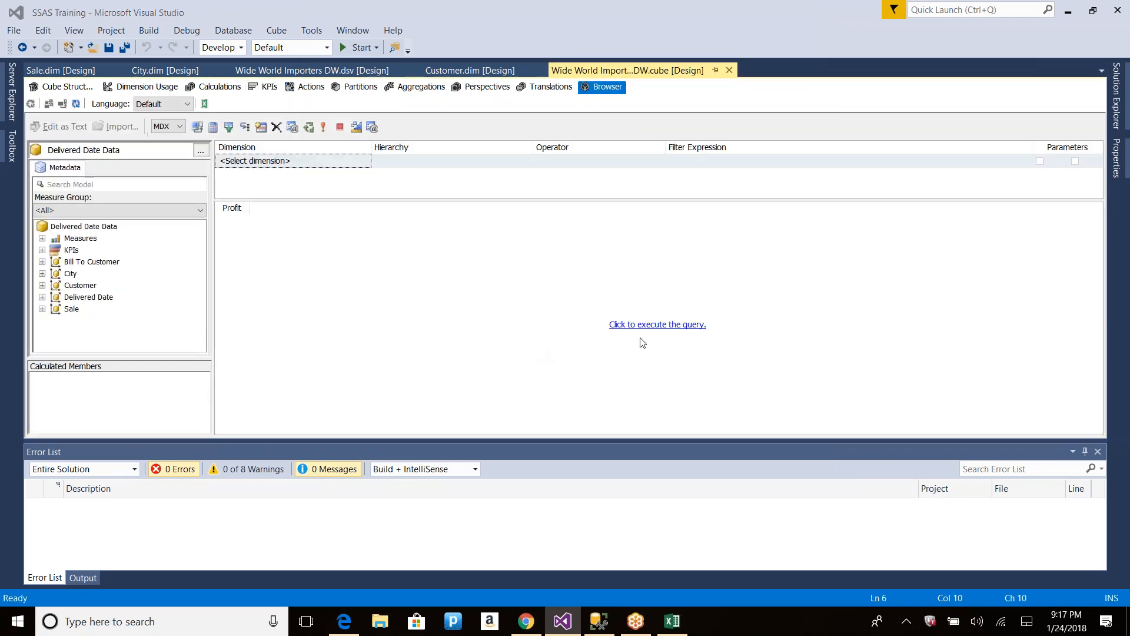
click(613, 325)
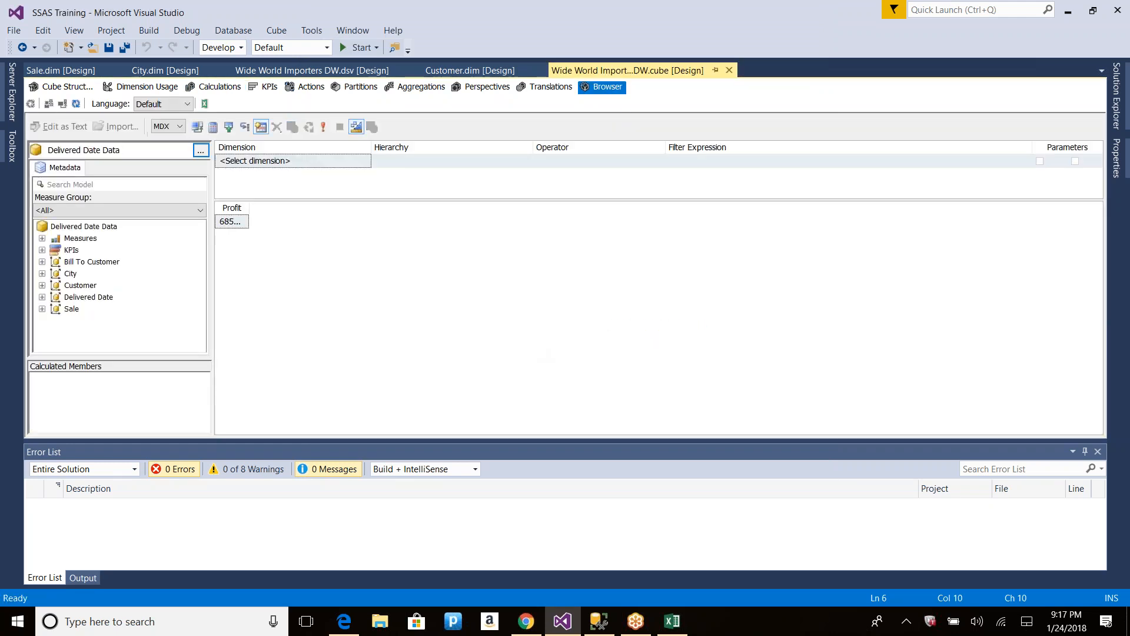
drag(249, 208, 360, 206)
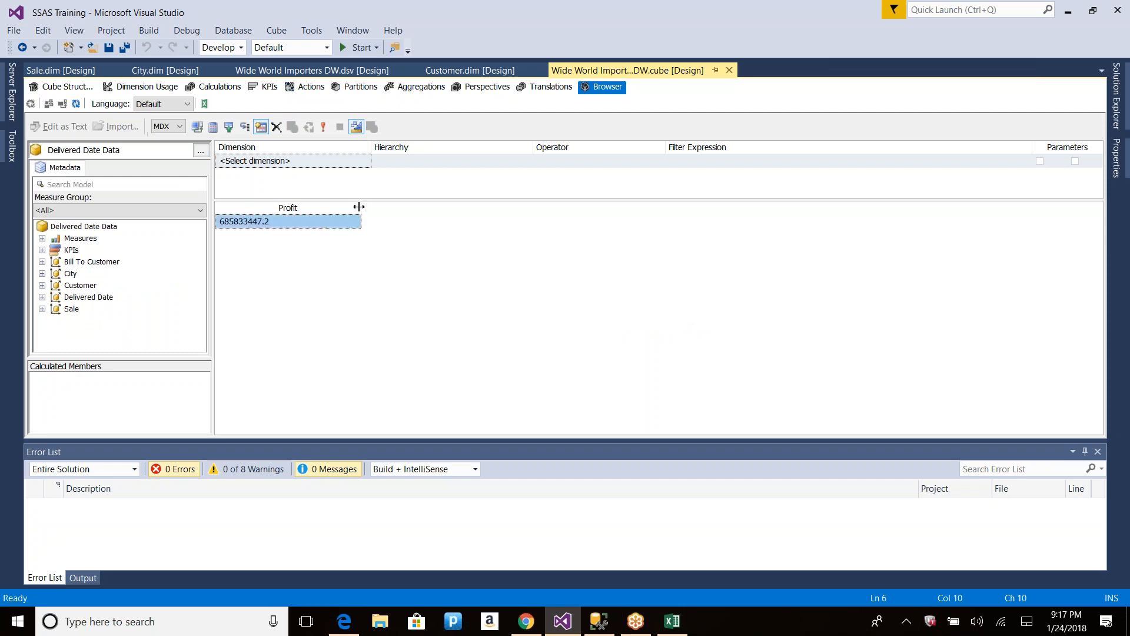
Step: Add the City attribute of the City dimension ahead of Profit, execute the query and widen the City column
click(42, 274)
drag(85, 238, 232, 264)
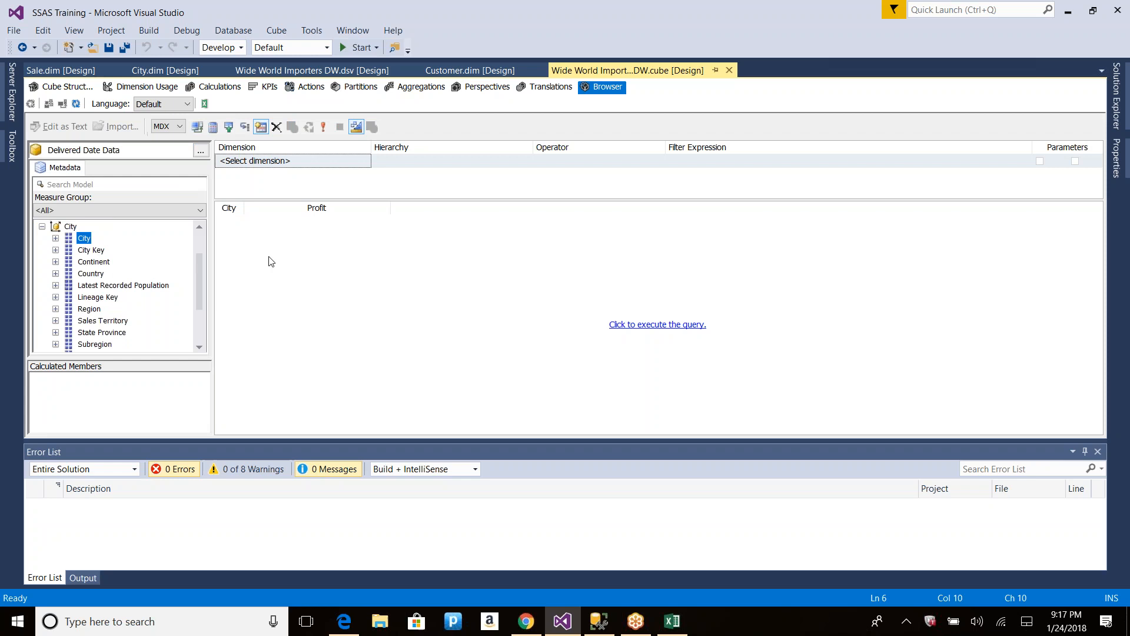
click(652, 327)
drag(243, 223, 528, 210)
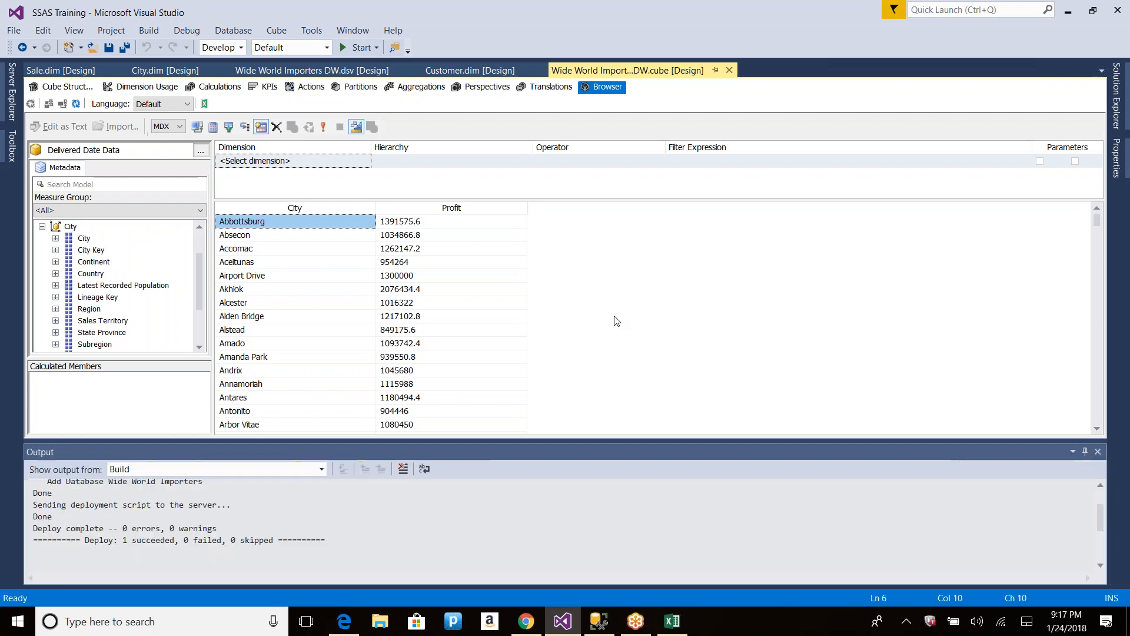
click(144, 87)
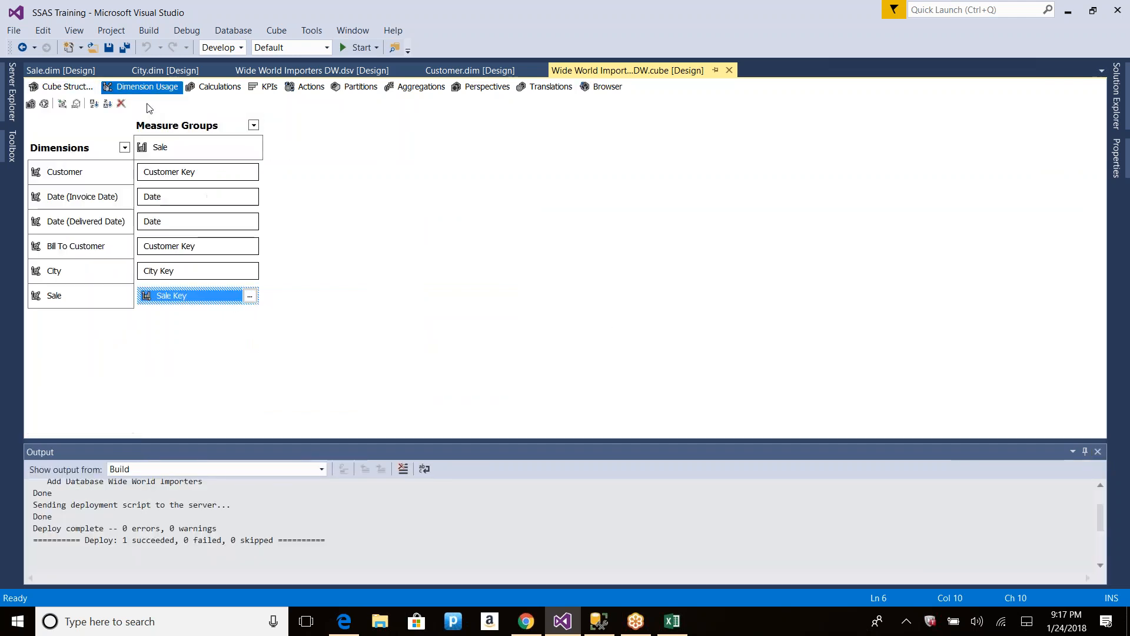
click(250, 297)
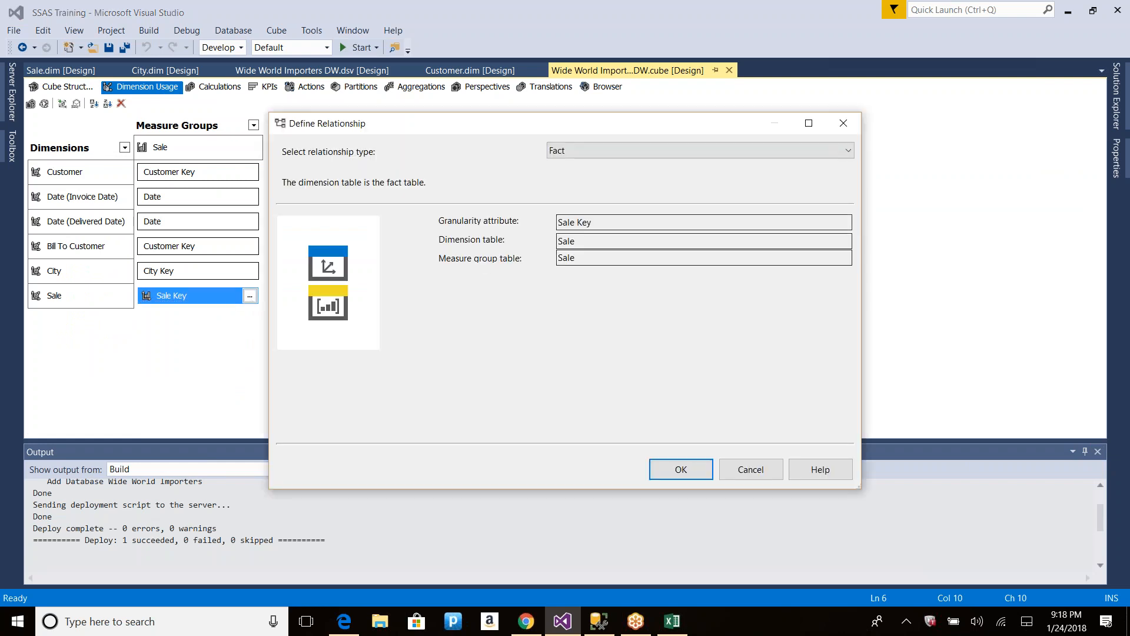
click(619, 152)
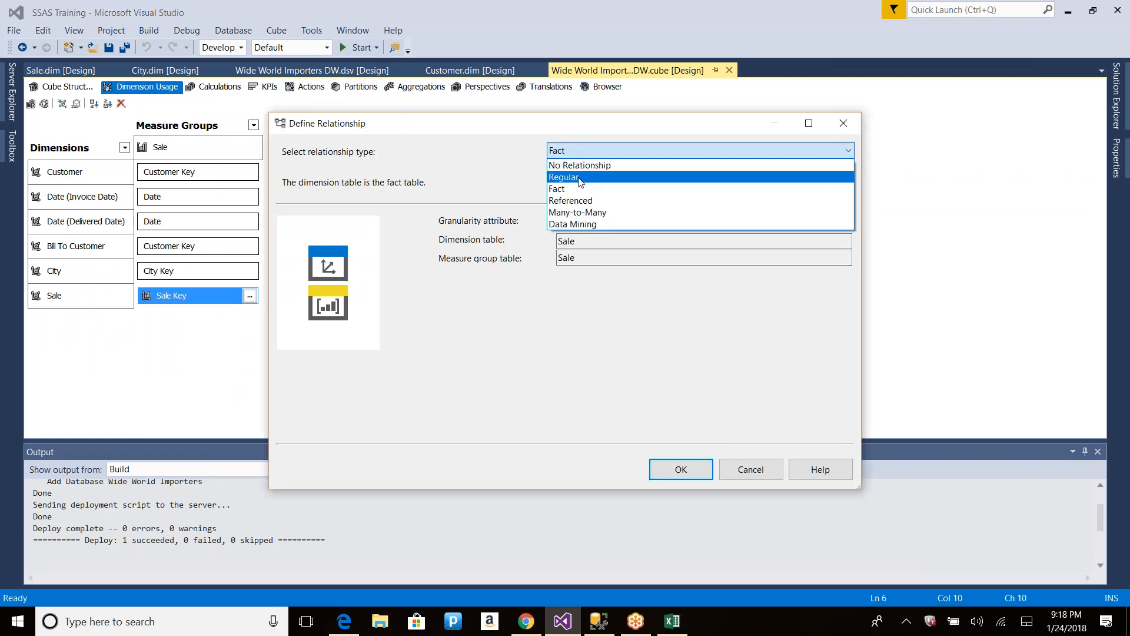
click(581, 177)
click(588, 224)
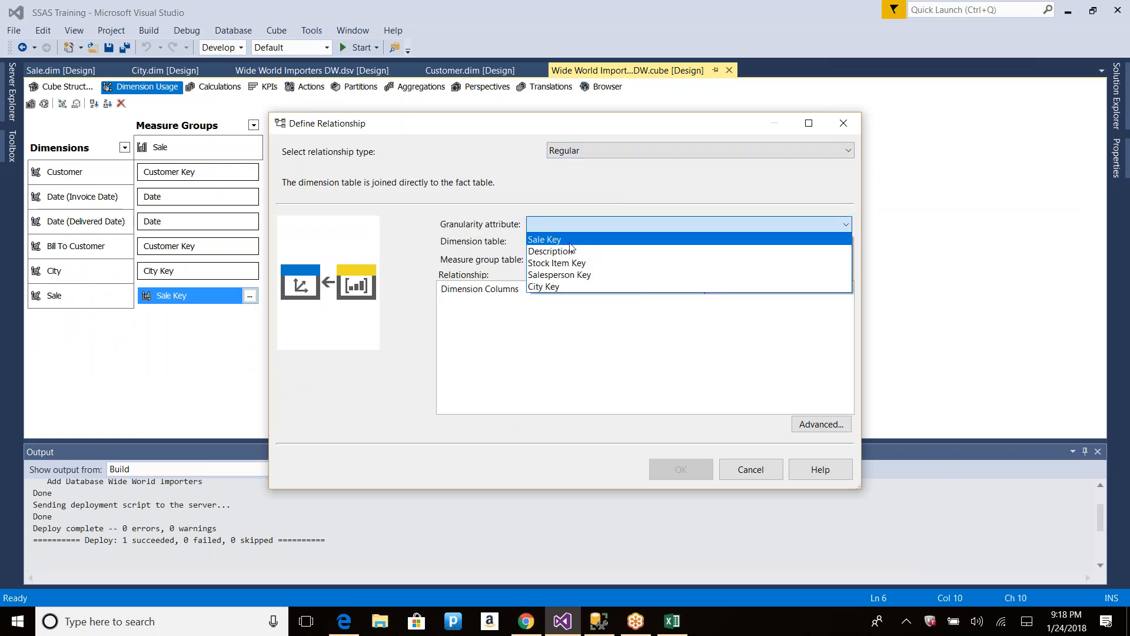
click(568, 263)
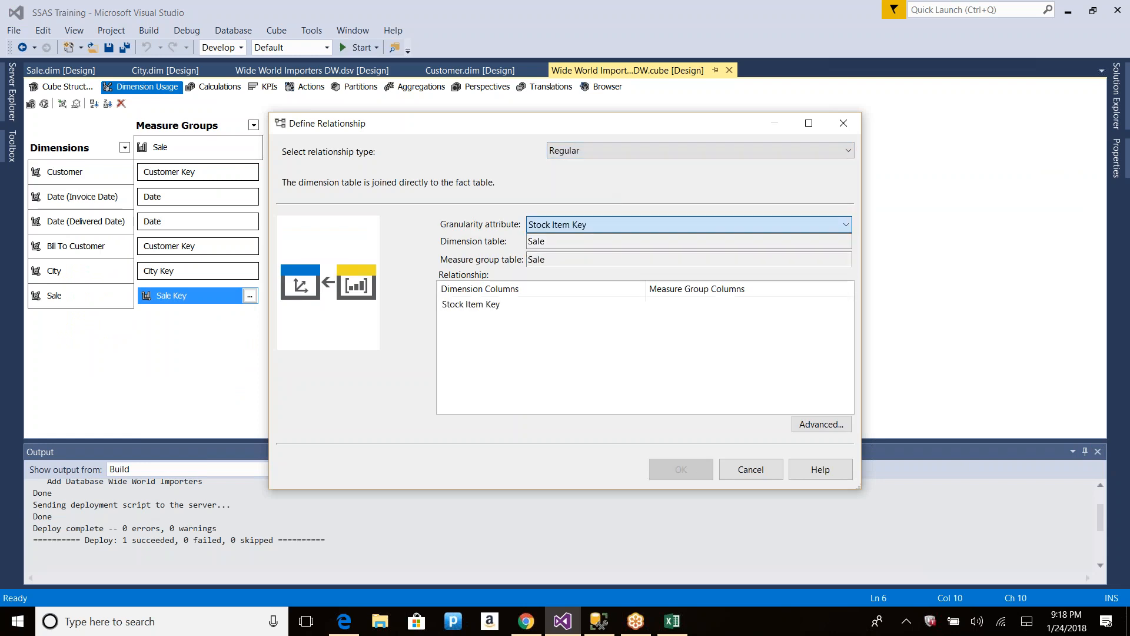
click(690, 304)
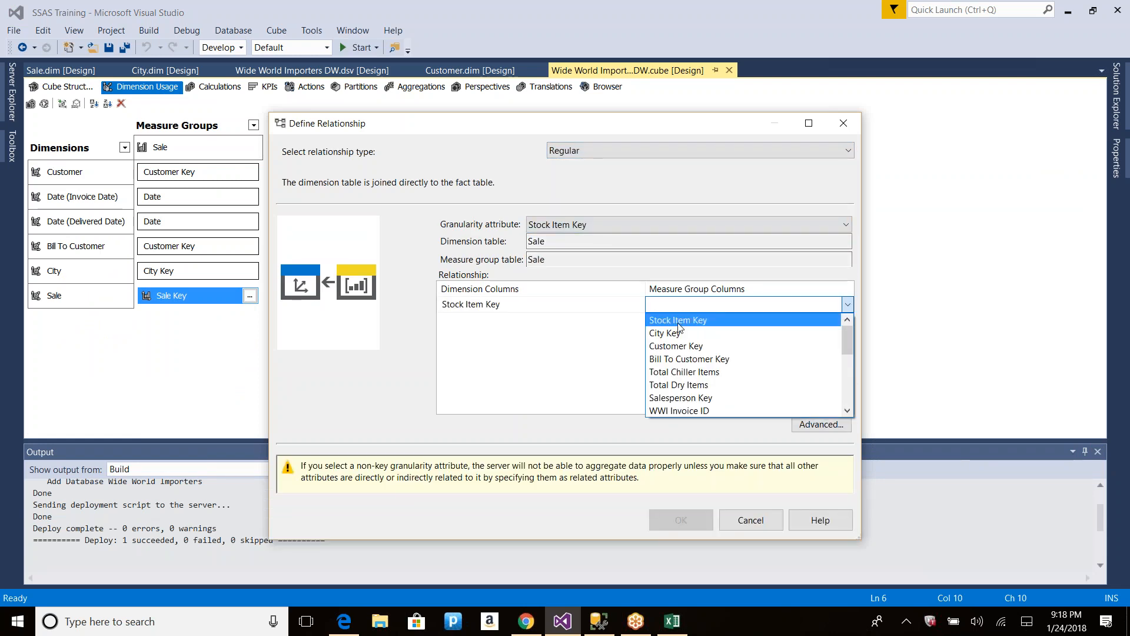
click(680, 336)
click(565, 224)
click(565, 224)
click(565, 224)
click(565, 242)
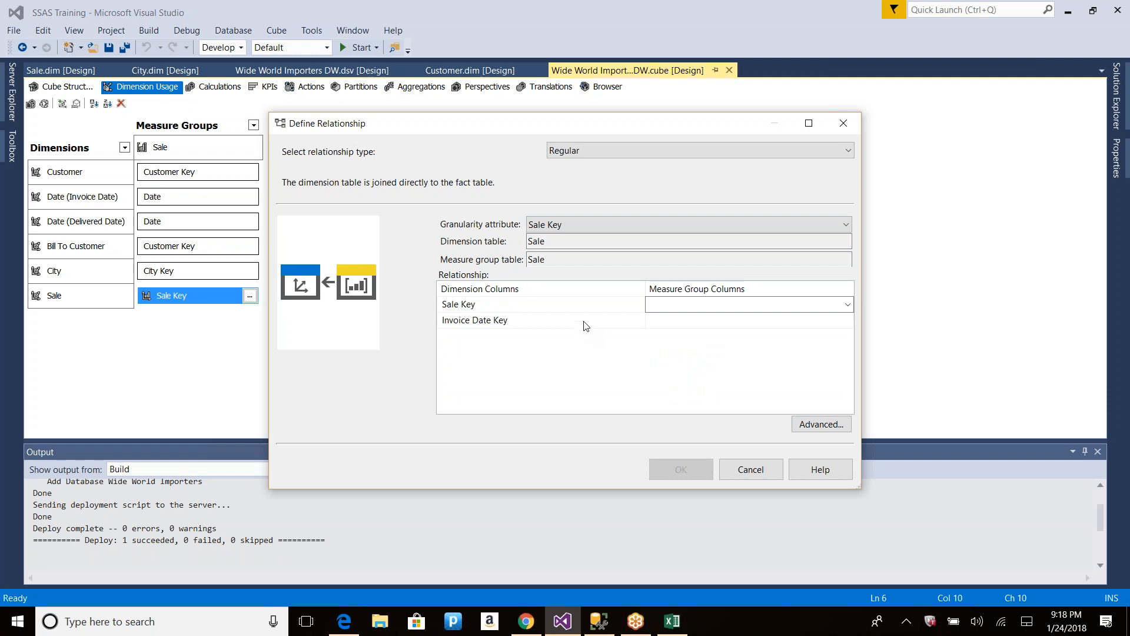
click(752, 469)
Step: Change the Sale dimension's relationship with the Sale measure group to Regular, with Sale Key as the granularity attribute
click(250, 296)
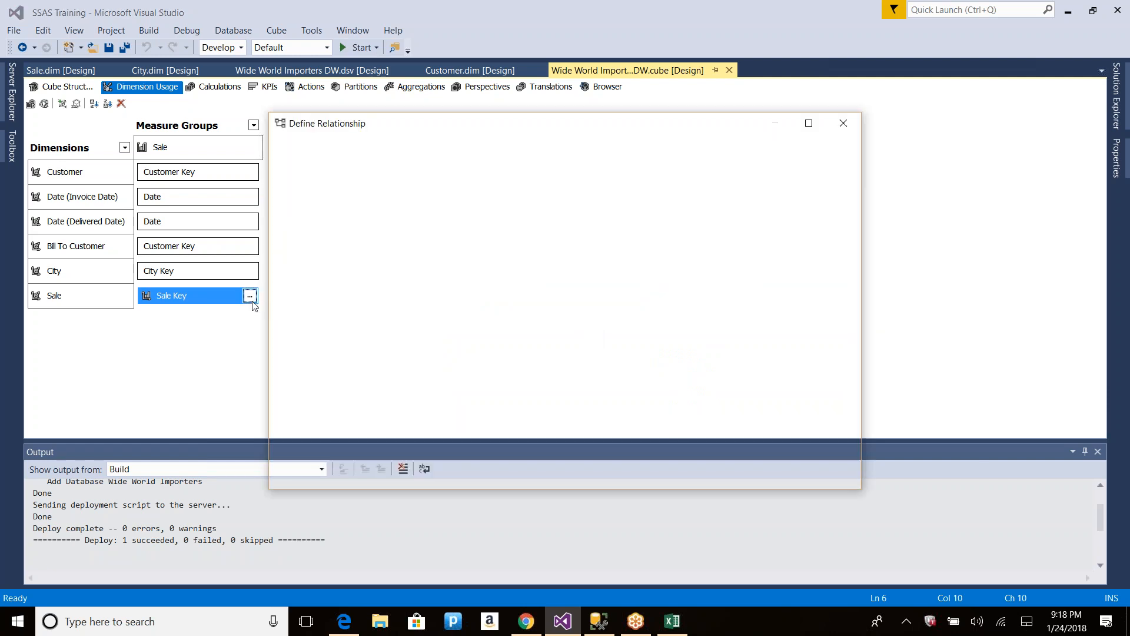
click(560, 154)
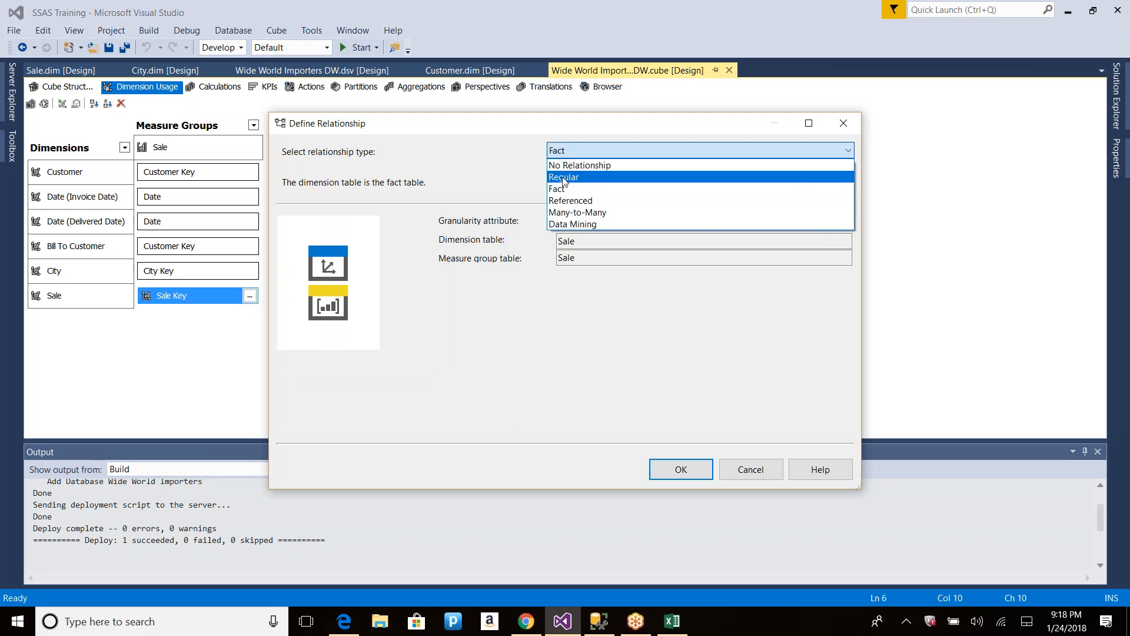
click(564, 177)
click(555, 227)
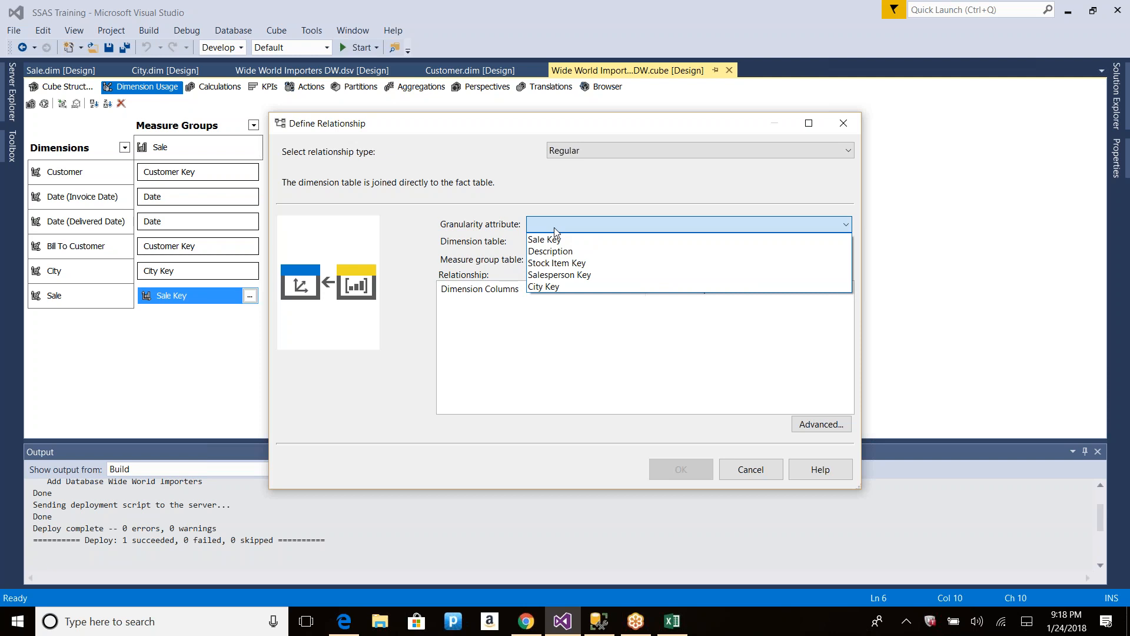
click(547, 240)
Step: Map dimension column Sale Key to measure group column Invoice Date Key and Invoice Date Key to Sale Key, and accept the relationship
click(683, 303)
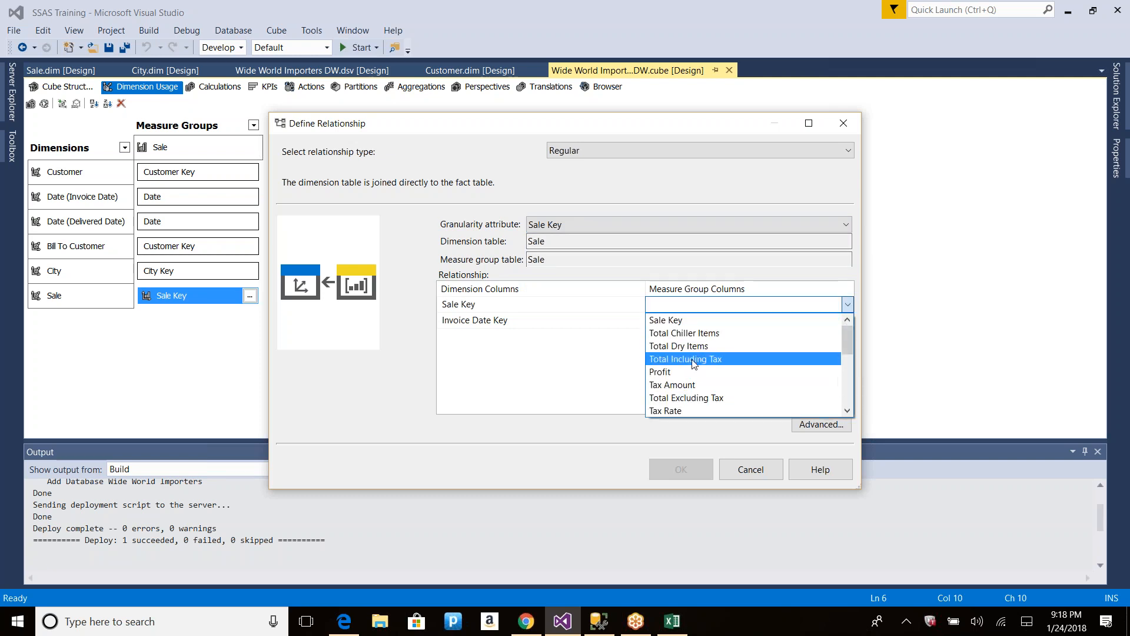
scroll(697, 358, down, 2)
scroll(707, 368, down, 1)
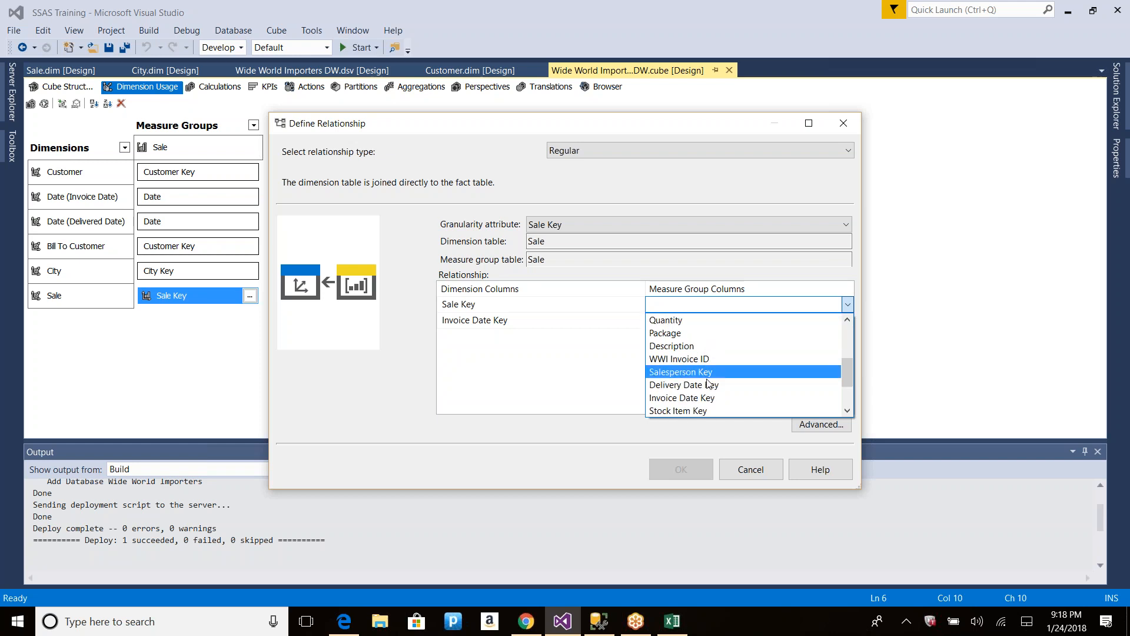
click(695, 397)
click(687, 321)
click(687, 325)
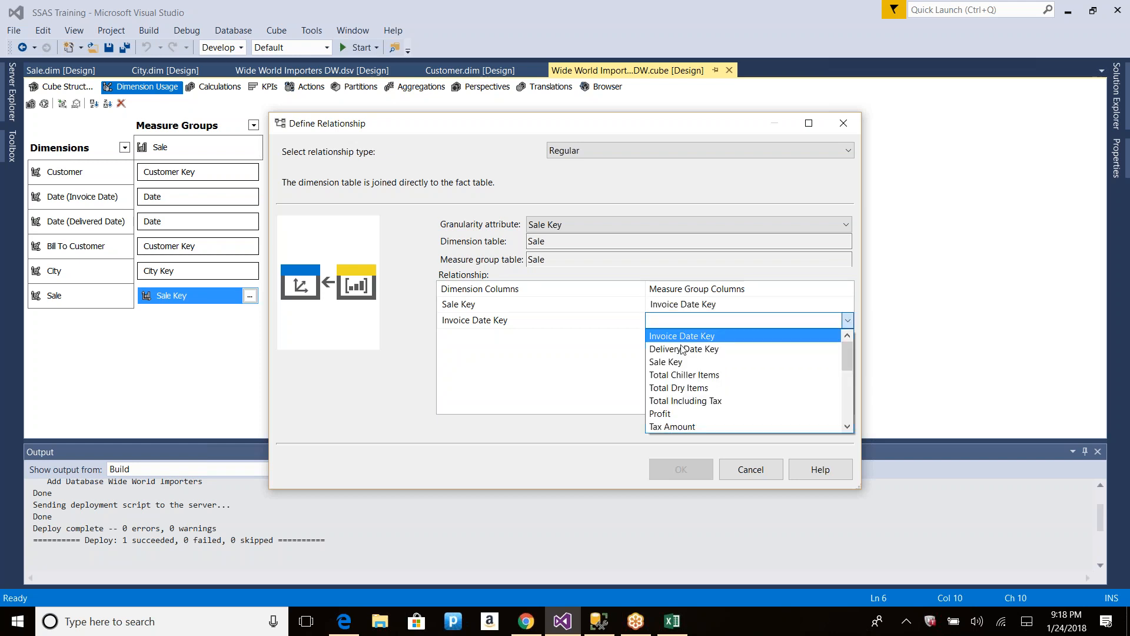
click(680, 362)
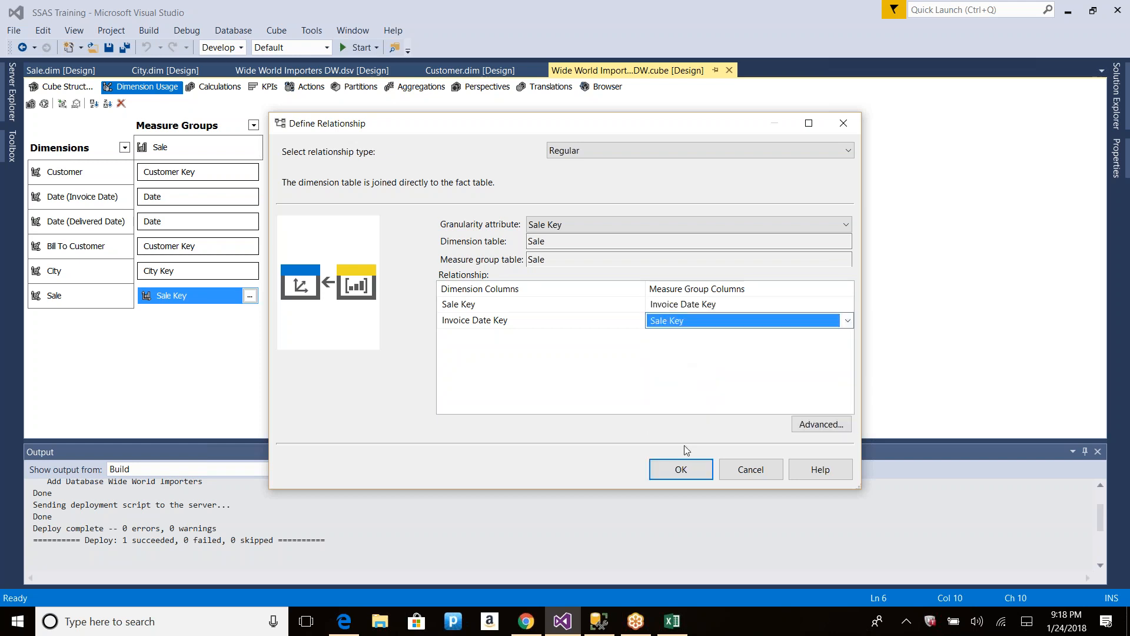
click(674, 466)
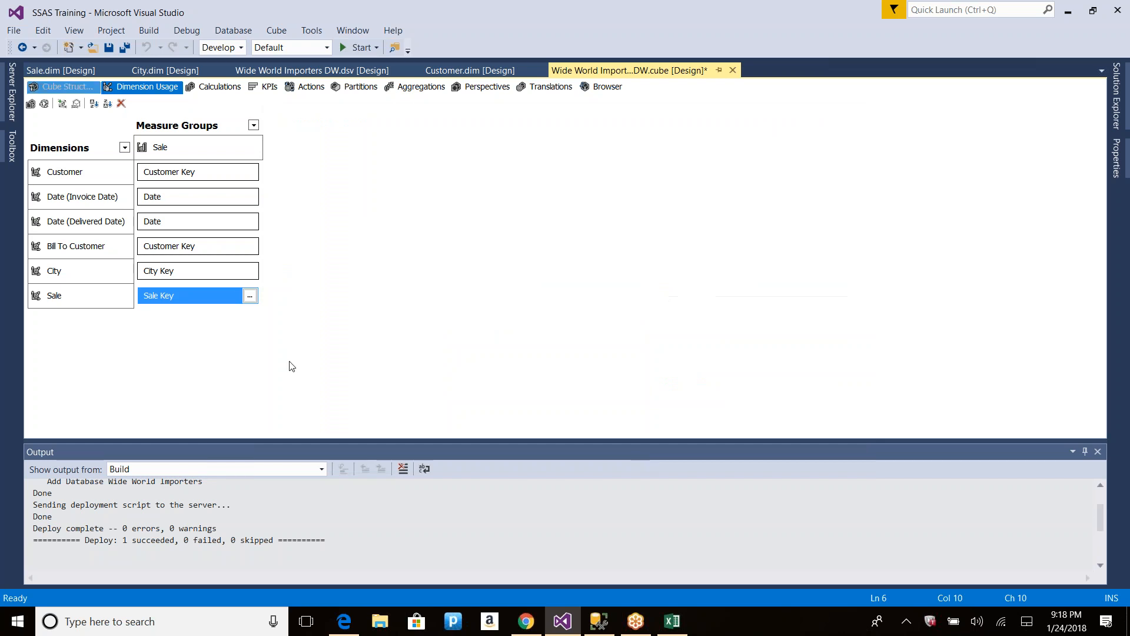
Step: Deploy the changed cube, run Process Full on Wide World Importers DW, and close the processing and deployment progress windows
click(45, 105)
key(Return)
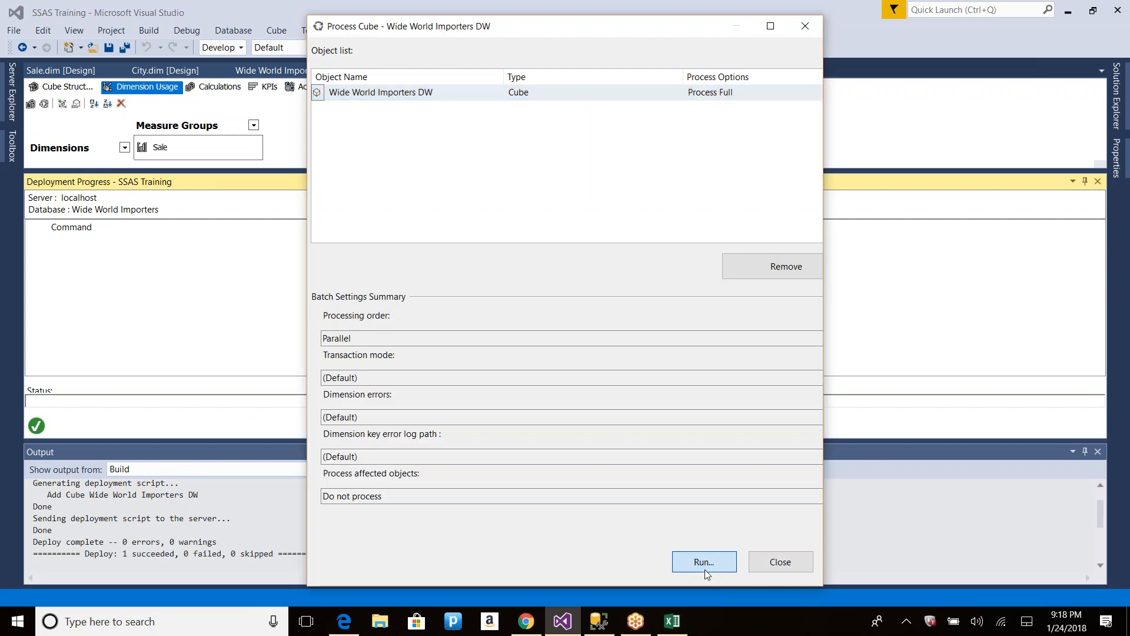
click(704, 562)
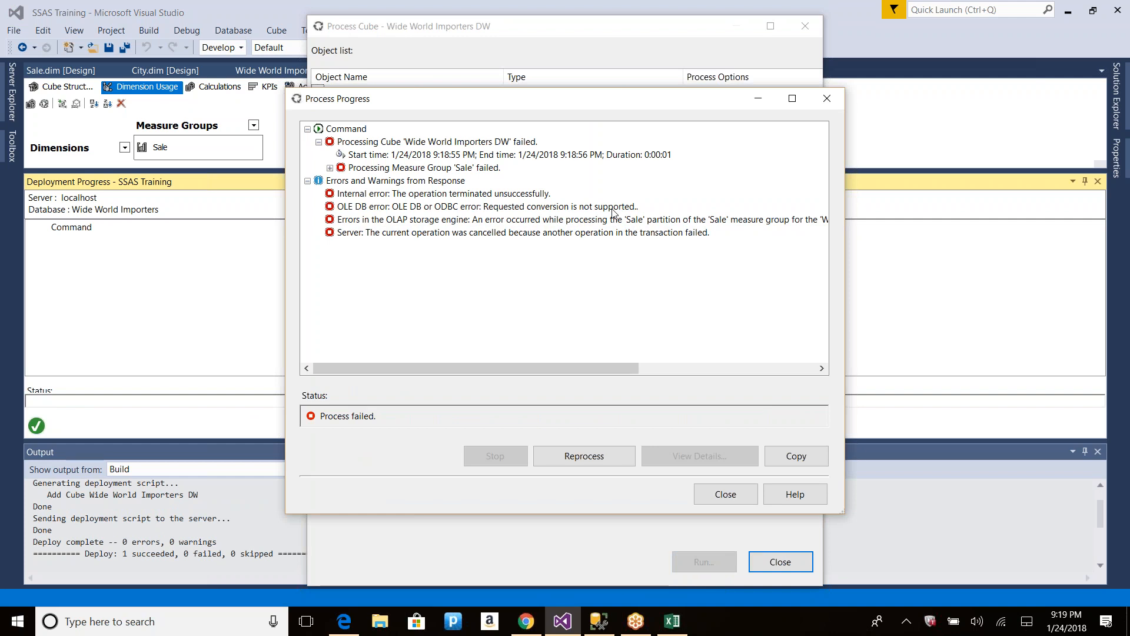
click(725, 494)
click(780, 562)
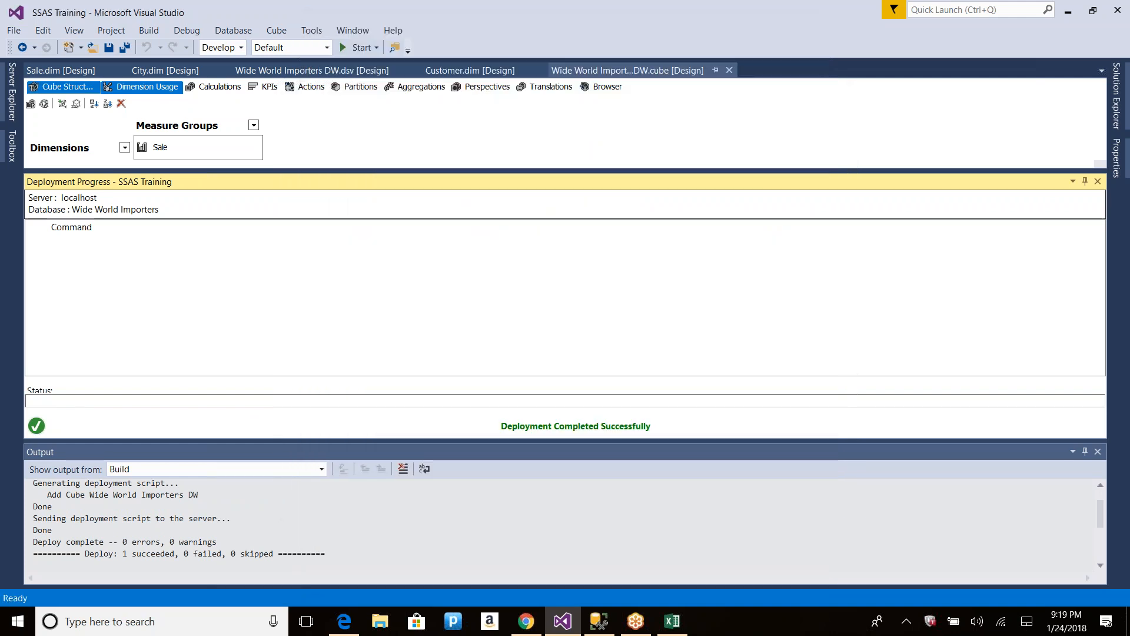
click(1098, 181)
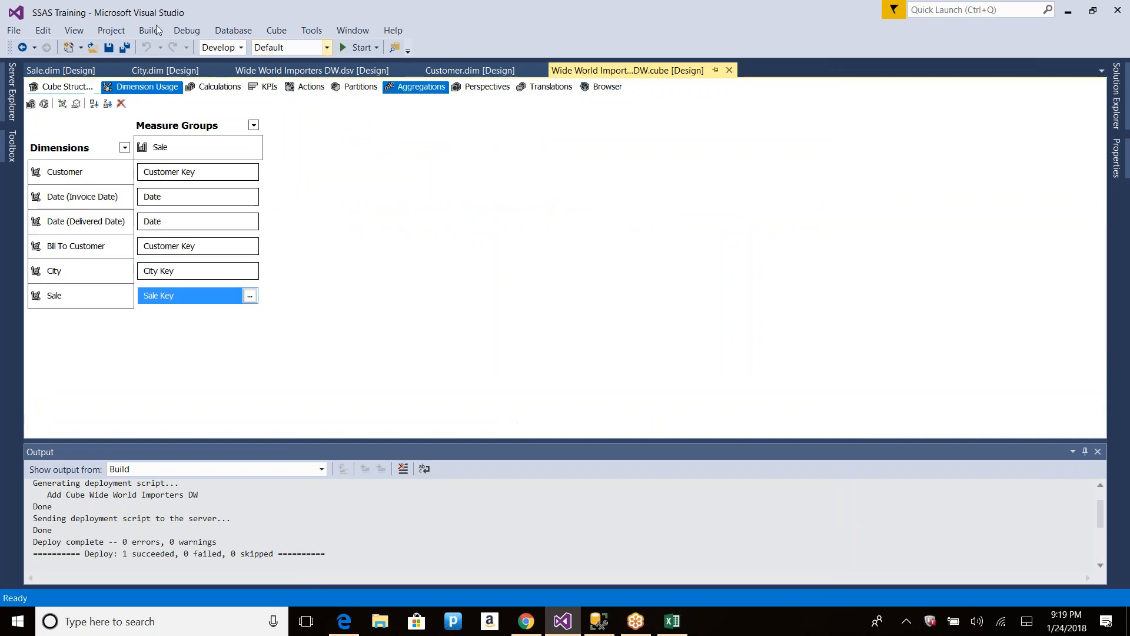
Step: Remap the Sale dimension relationship: Sale Key to measure group column City Key and Invoice Date Key to Invoice Date Key, and accept it
click(250, 296)
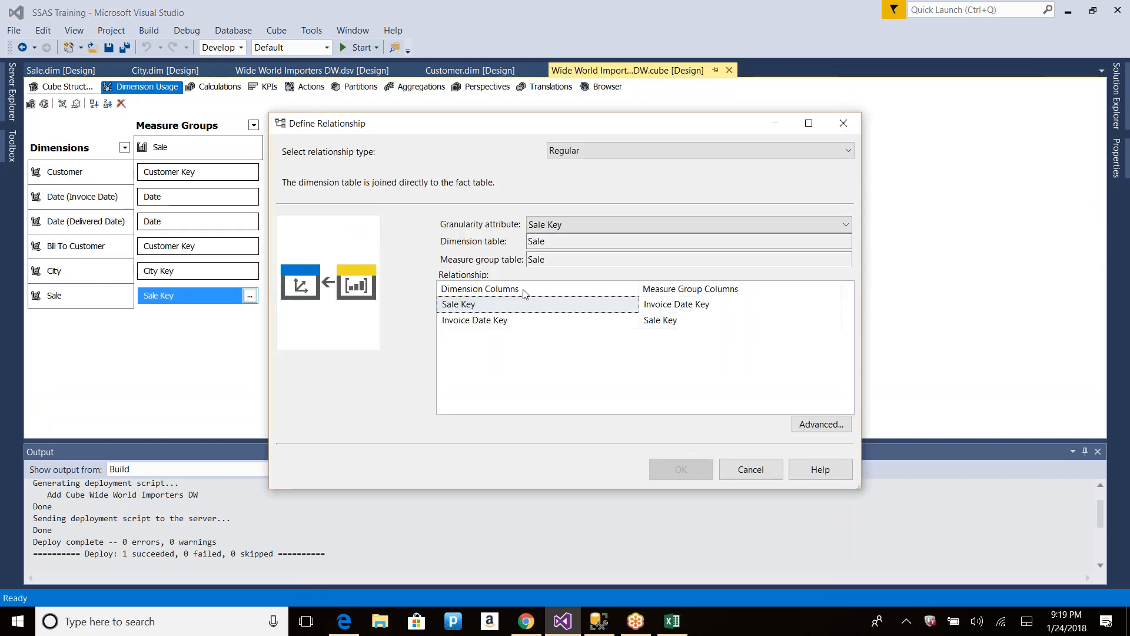
click(738, 303)
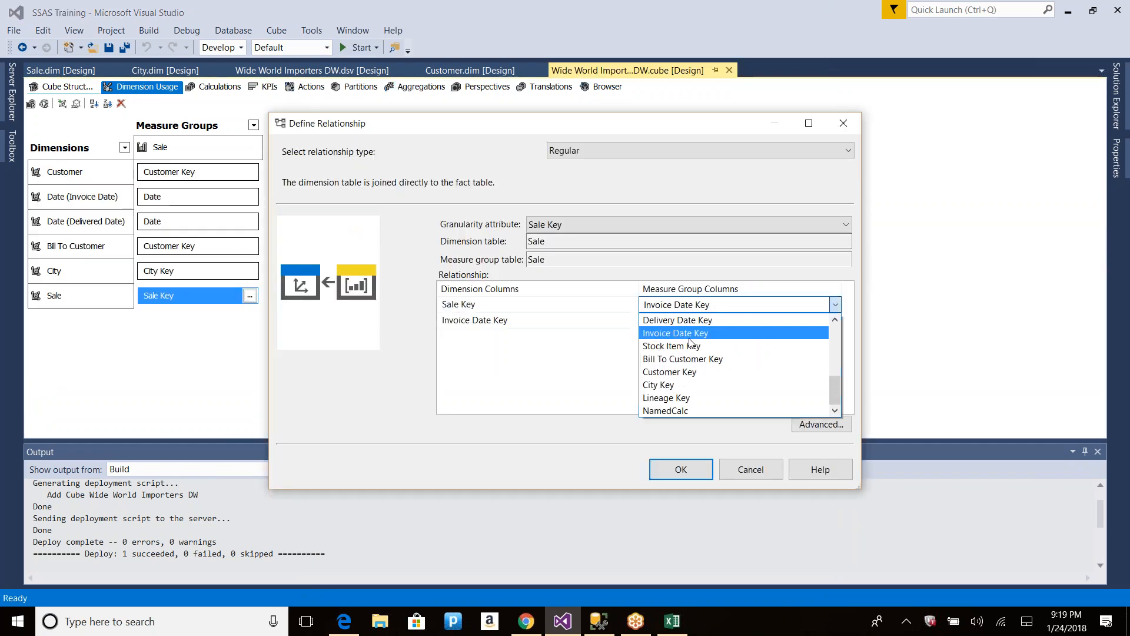
click(673, 390)
click(712, 317)
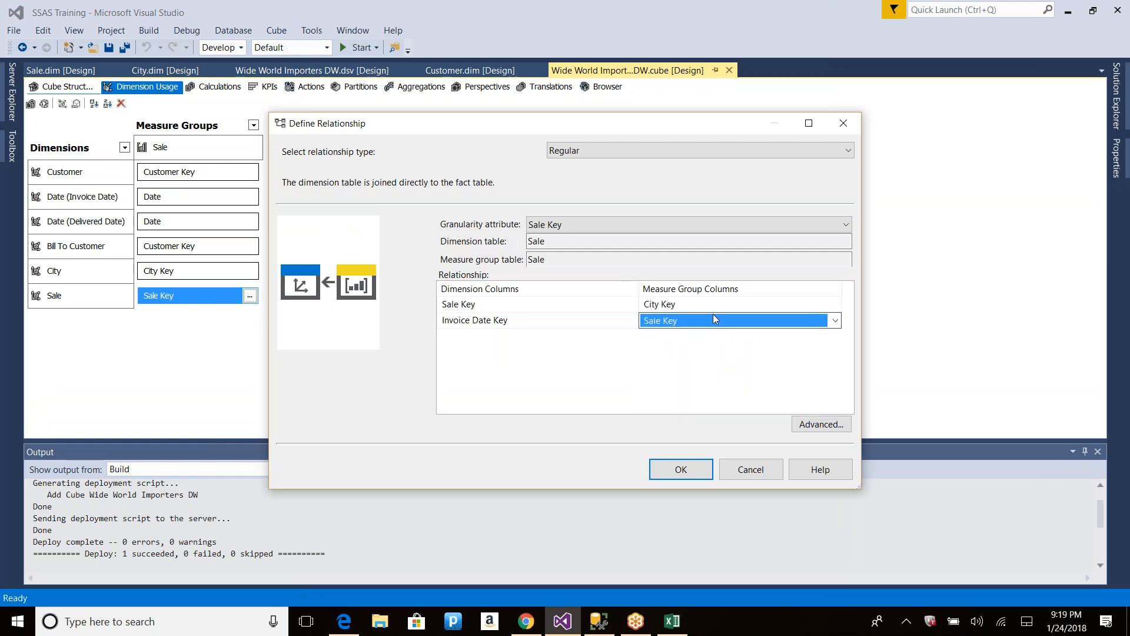
click(713, 318)
scroll(723, 386, down, 5)
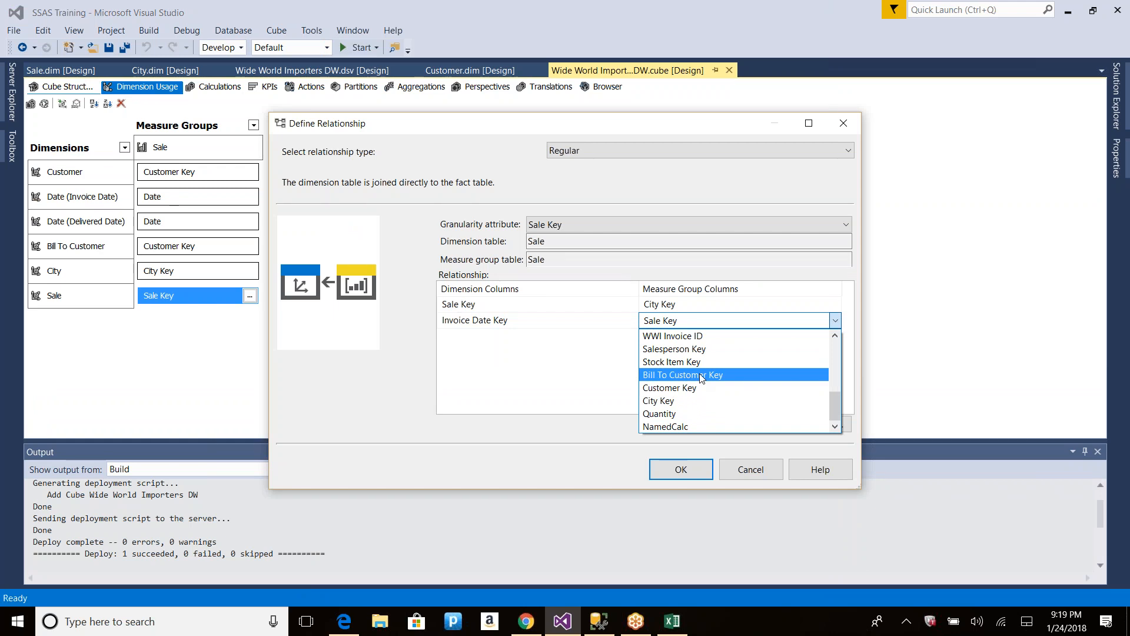
scroll(701, 378, up, 3)
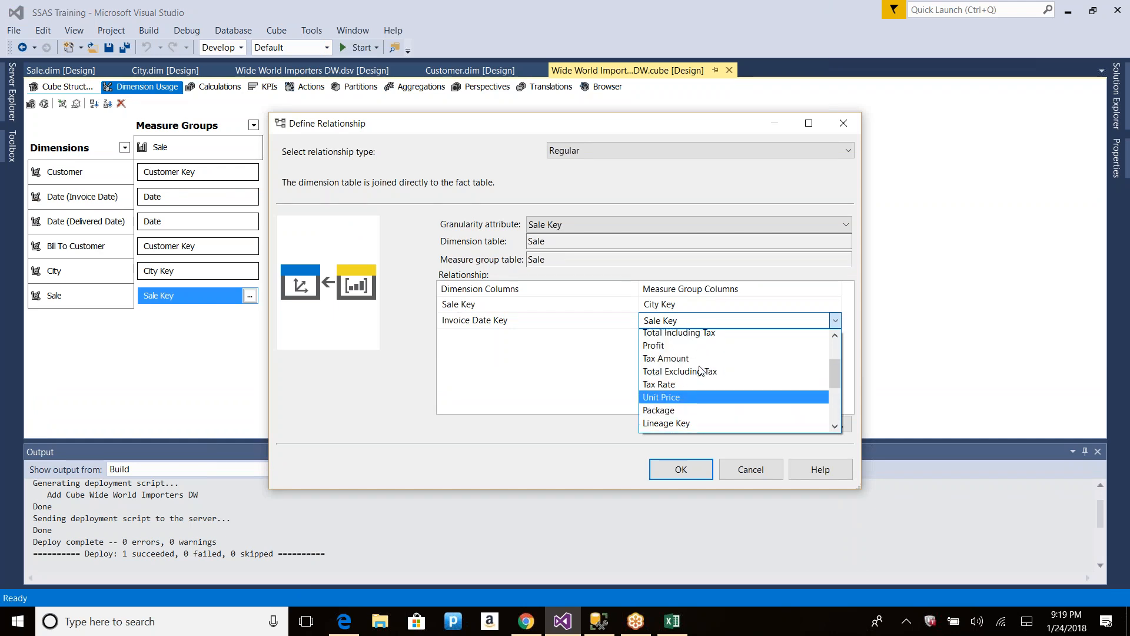
scroll(700, 371, up, 3)
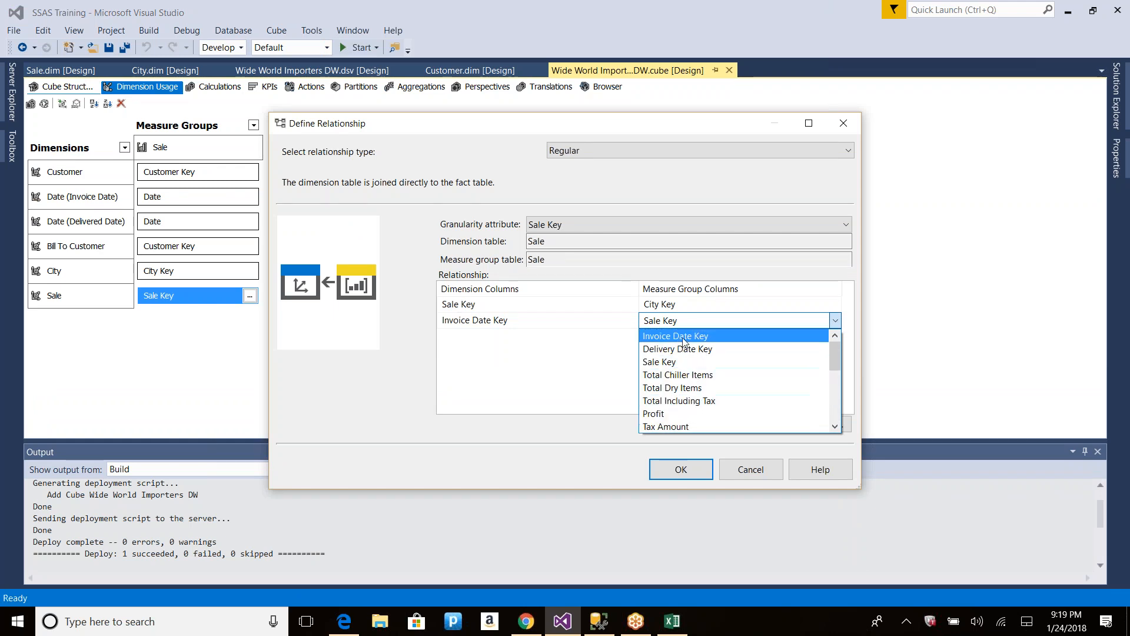
click(685, 342)
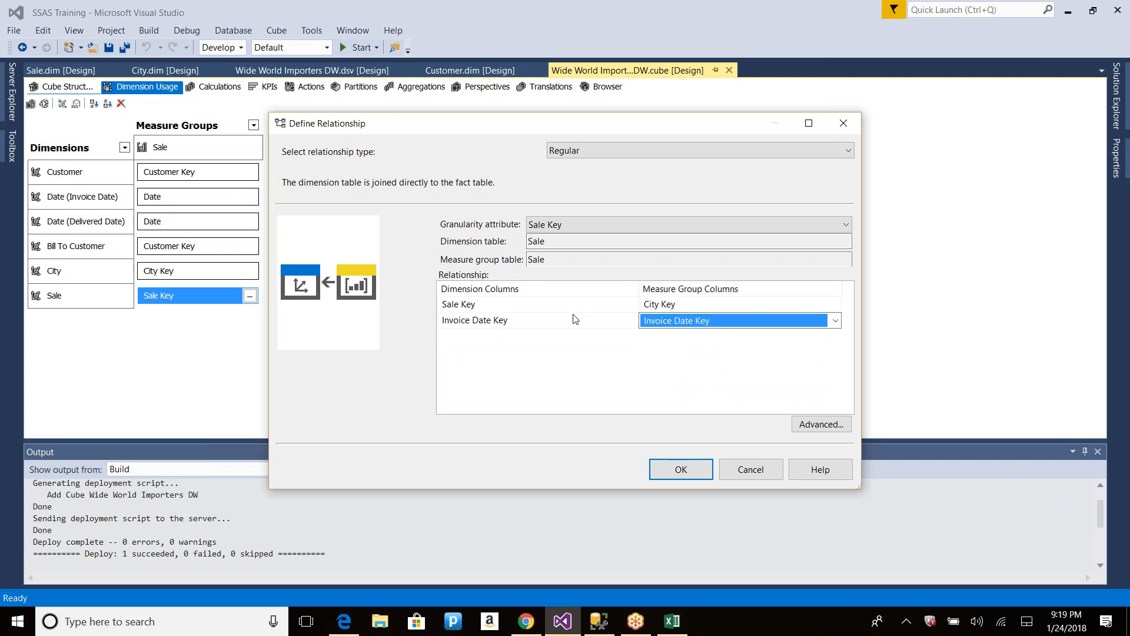
click(681, 469)
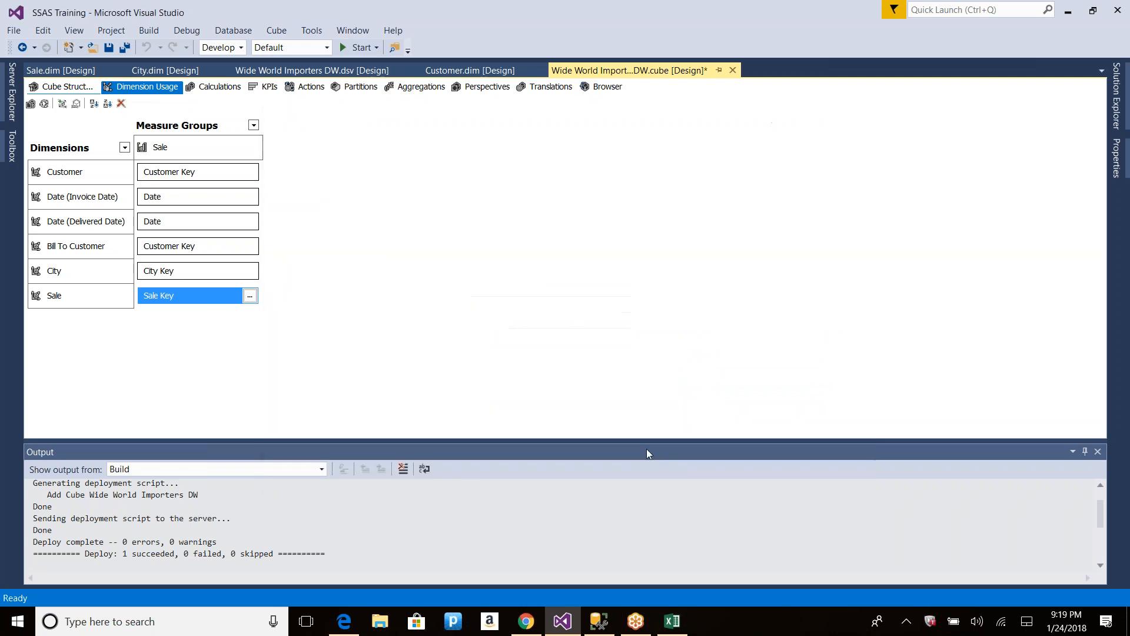
Step: Deploy the changed cube, try to run Process Full on Wide World Importers DW, and close the progress report
click(44, 104)
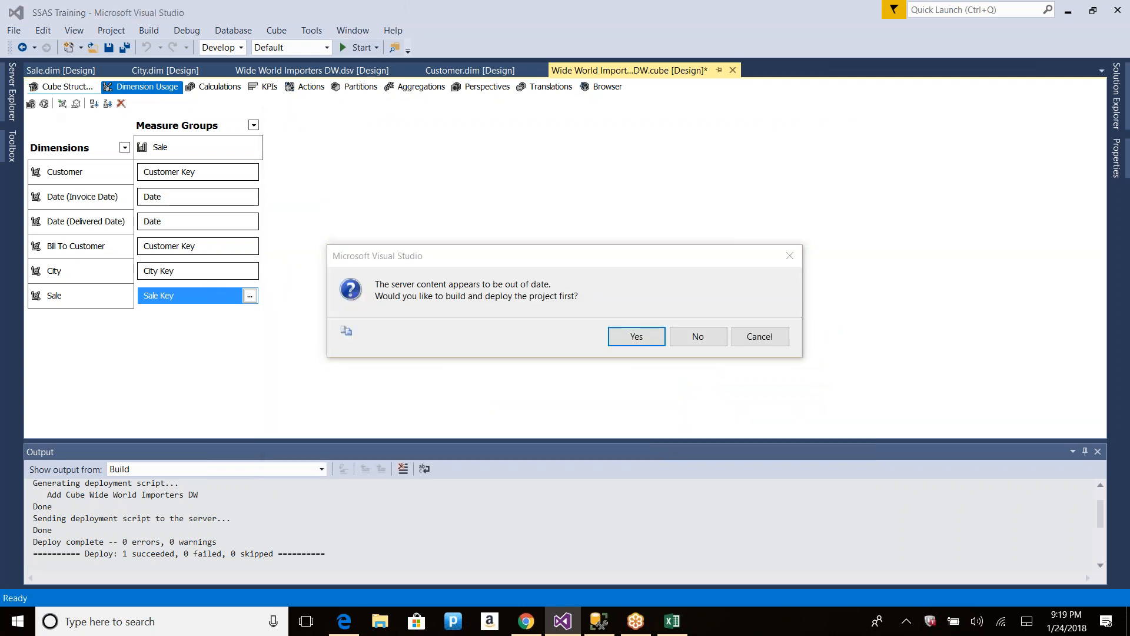
key(Return)
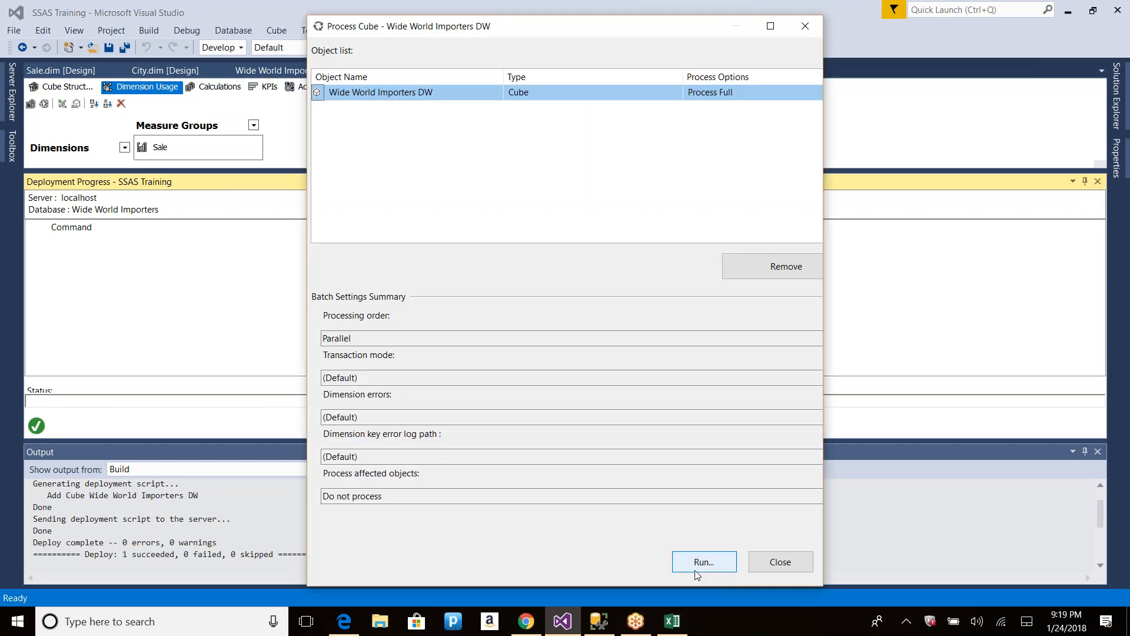
click(696, 571)
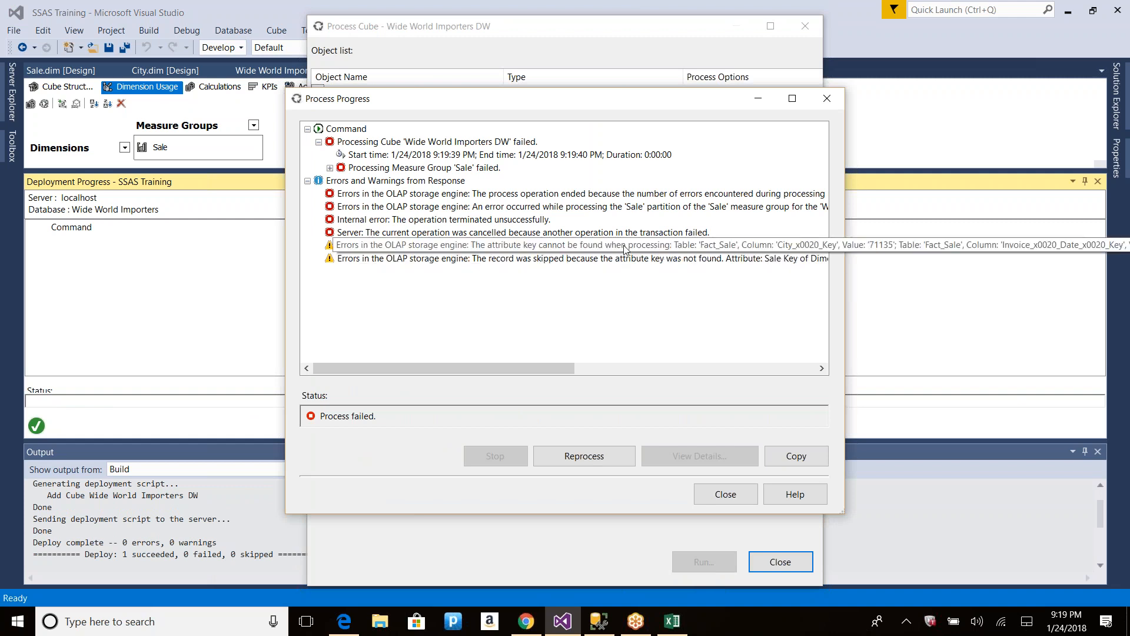
click(726, 495)
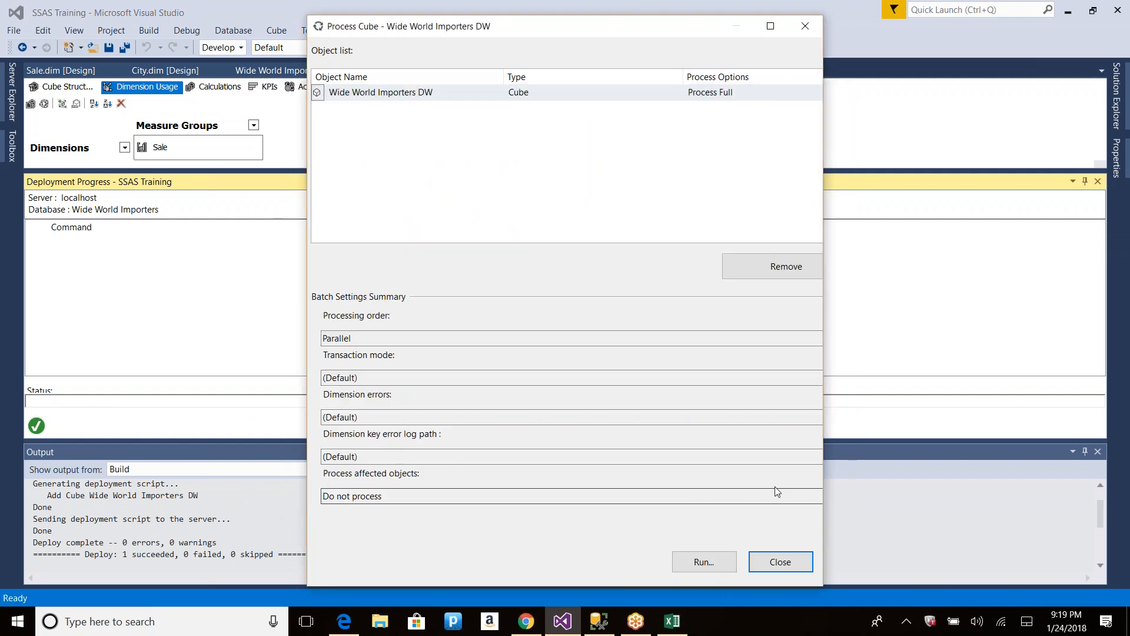
Step: In the processing batch settings, use a custom error configuration for dimension key errors and ignore the errors count
key(Tab)
key(Tab)
key(Tab)
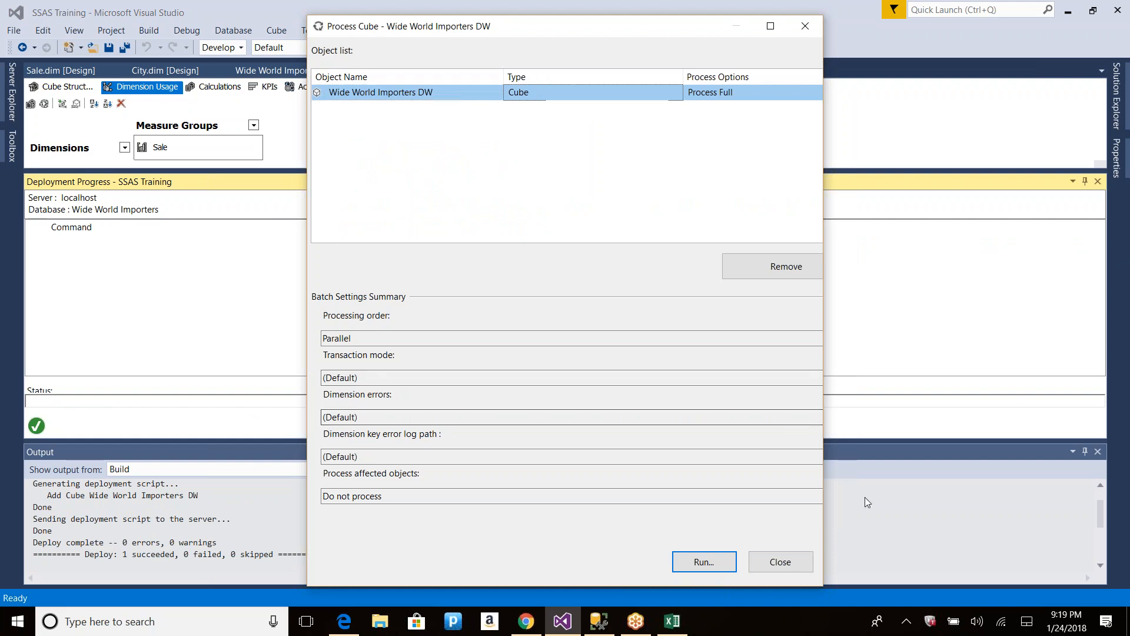
key(Tab)
key(Tab)
key(Tab)
key(Tab)
key(Tab)
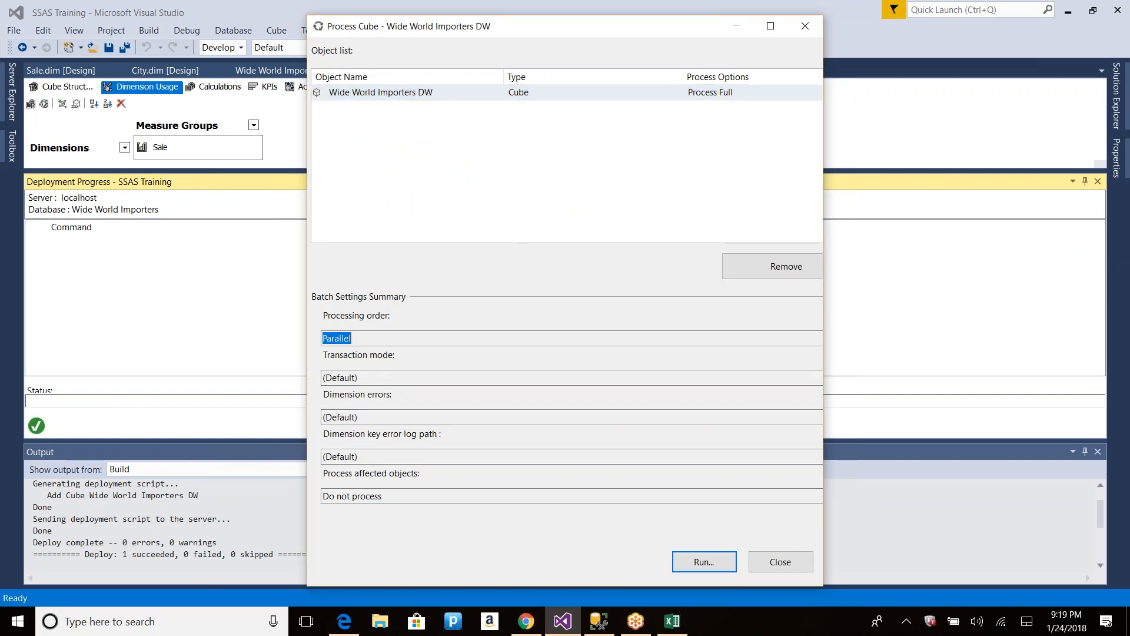
click(818, 539)
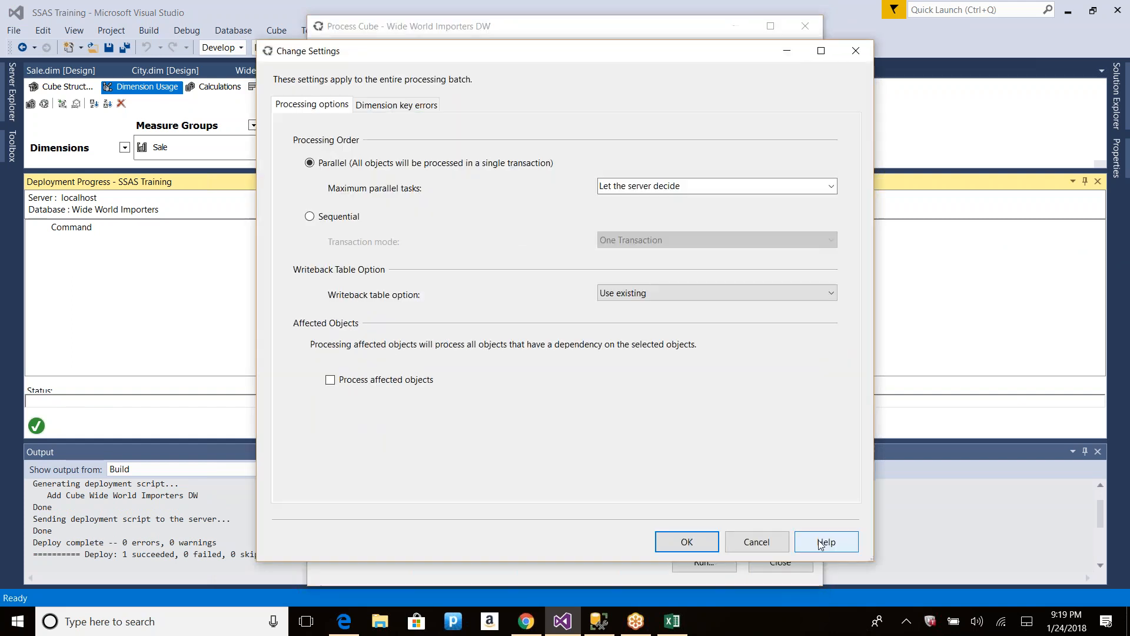
click(419, 105)
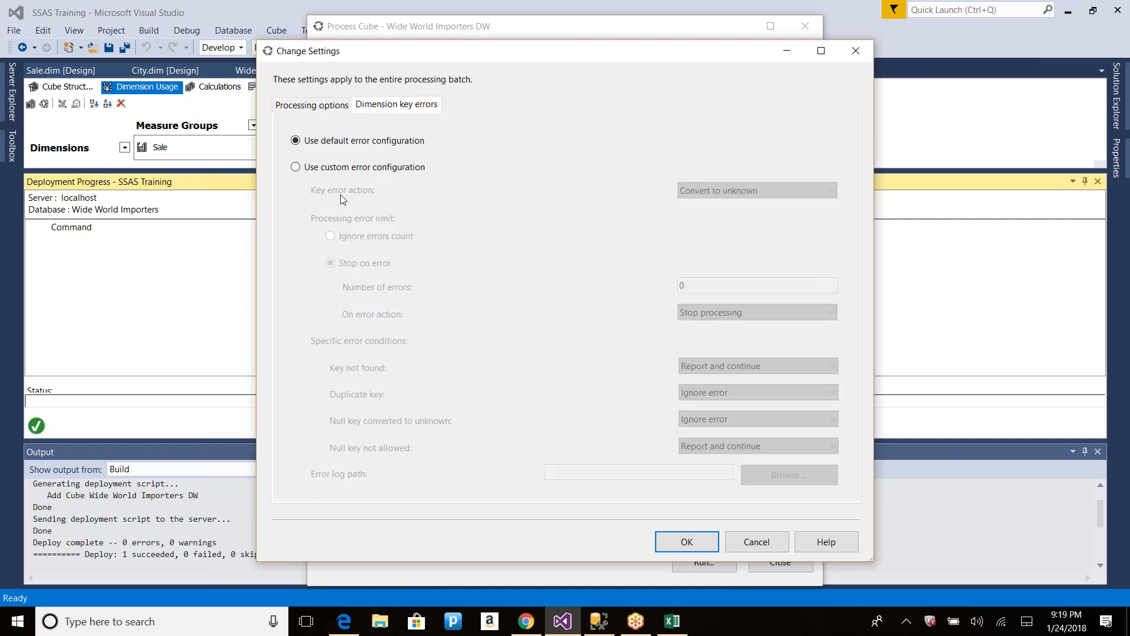
click(338, 169)
click(365, 238)
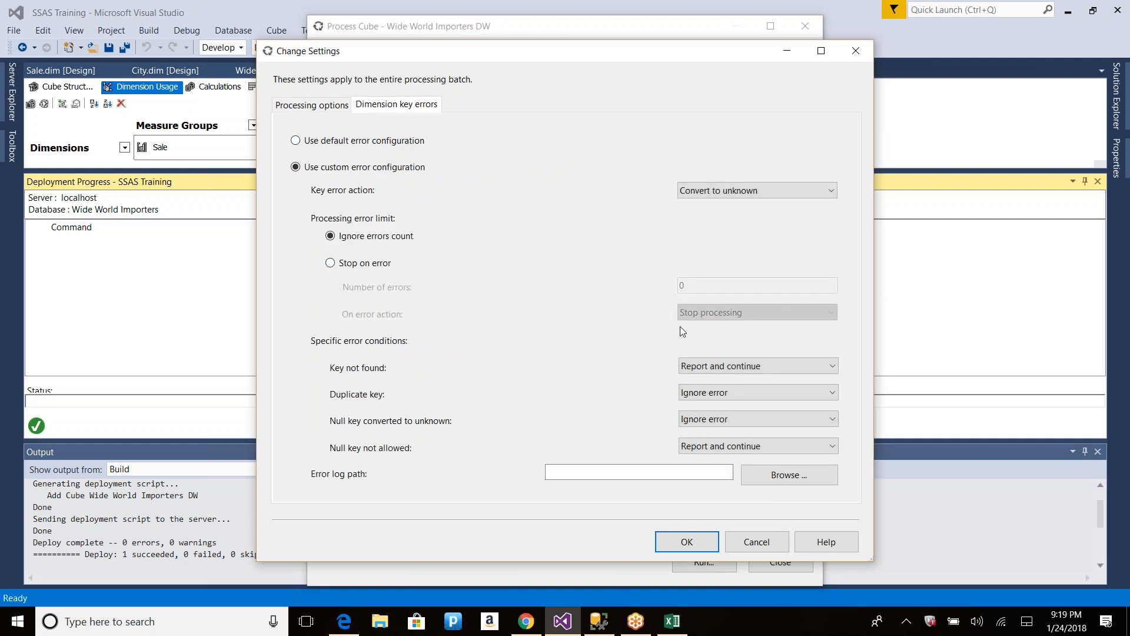
Step: Set the Key not found and Null key not allowed conditions to Ignore error and accept the batch settings
click(739, 366)
click(741, 383)
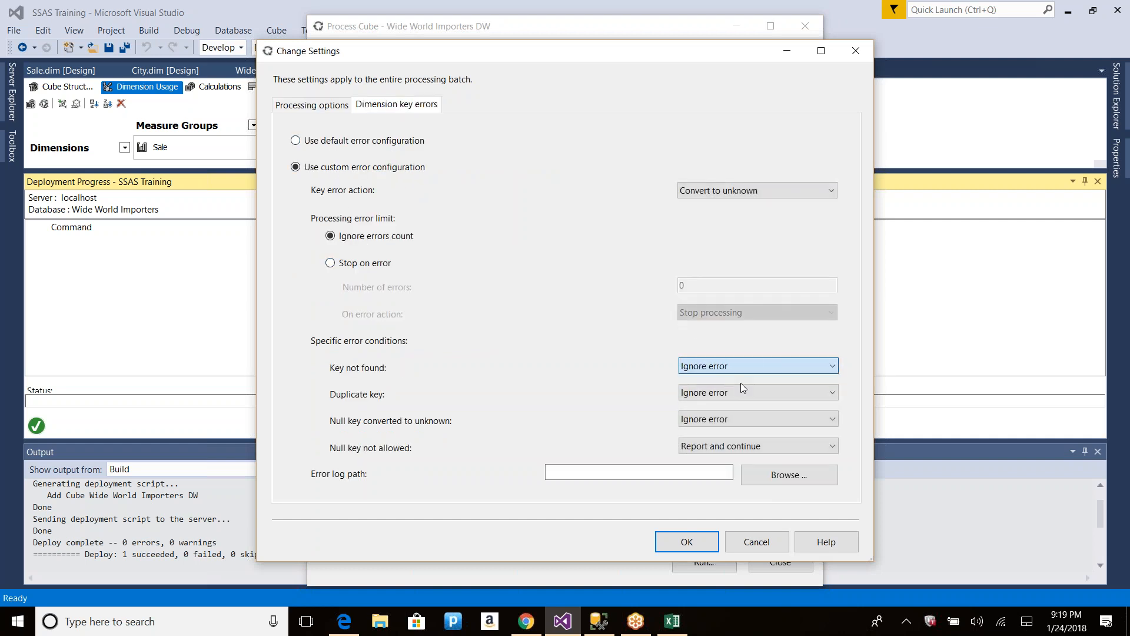
click(766, 446)
click(716, 460)
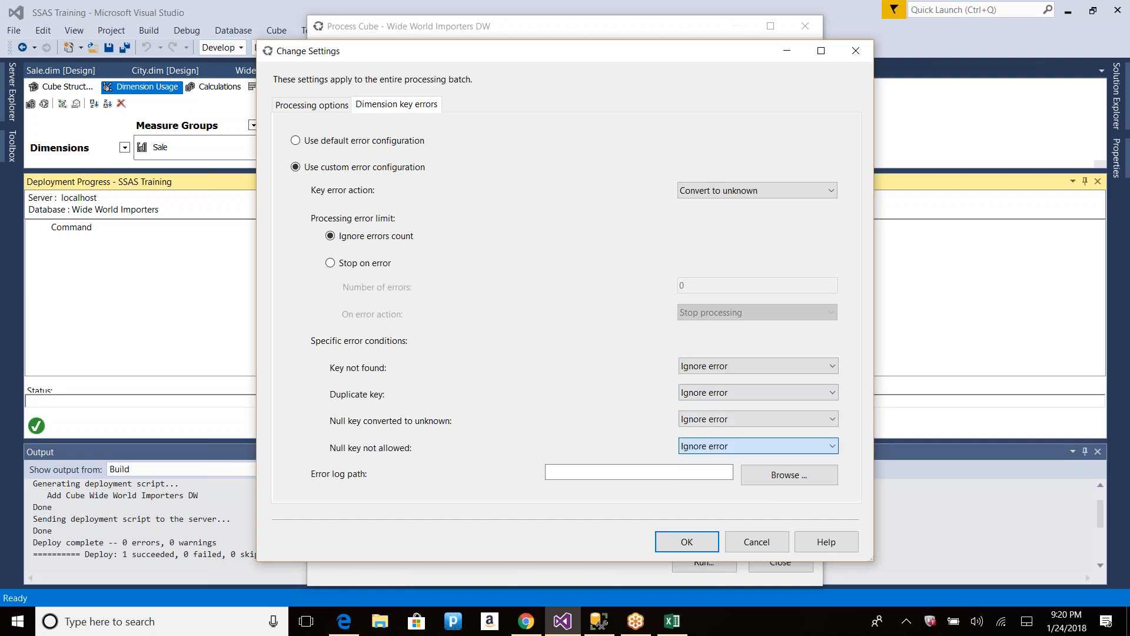
click(684, 541)
Step: Run Process Full on the cube again, expand the Sale measure group's processing details, and close the processing windows
click(704, 562)
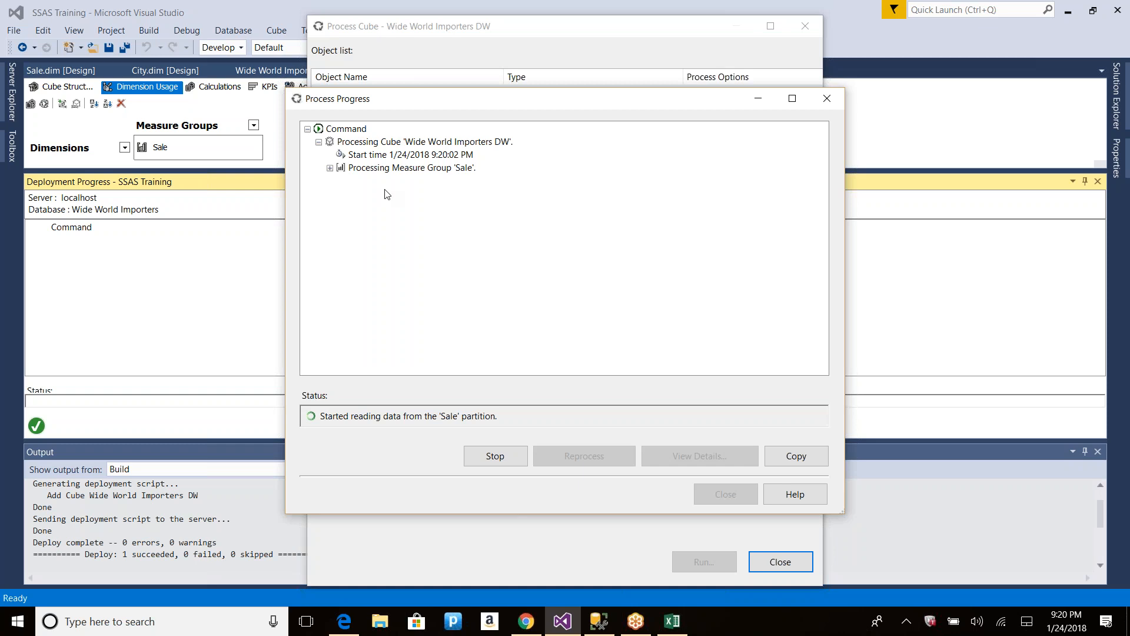
click(331, 169)
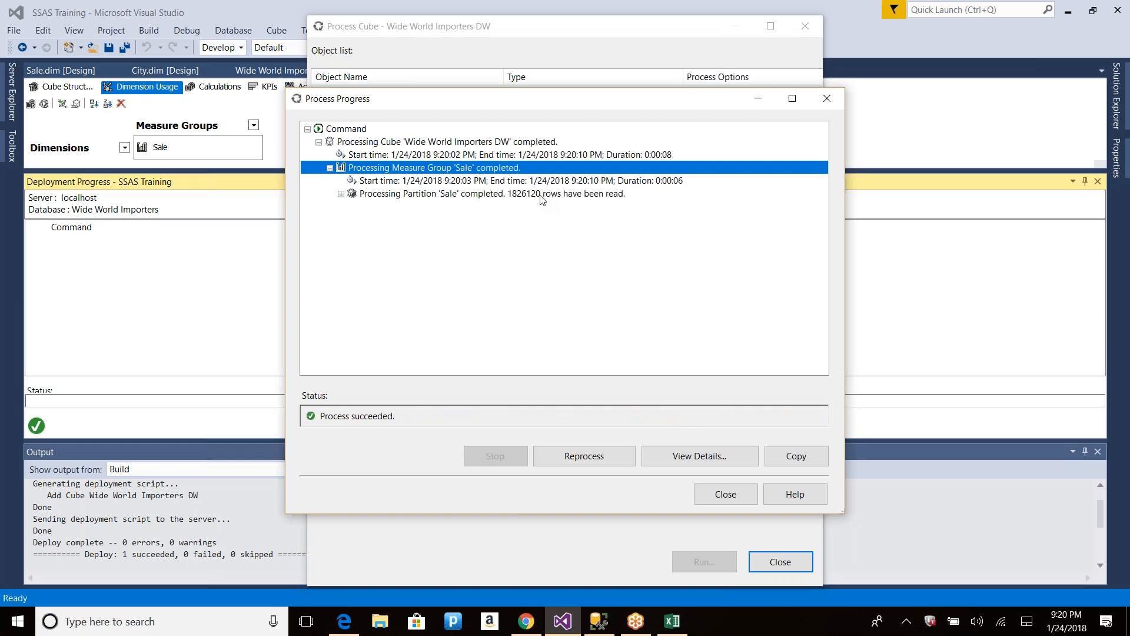
click(727, 495)
click(778, 561)
Step: Close the deployment progress and output windows and reconnect the cube browser to the reprocessed cube
click(603, 87)
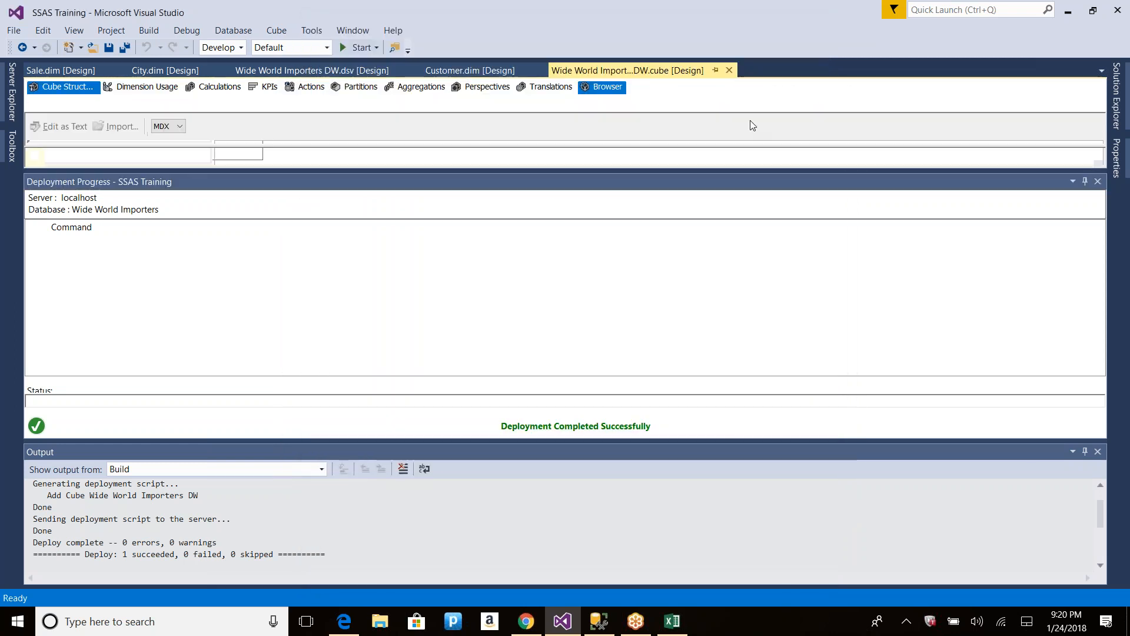
click(1098, 181)
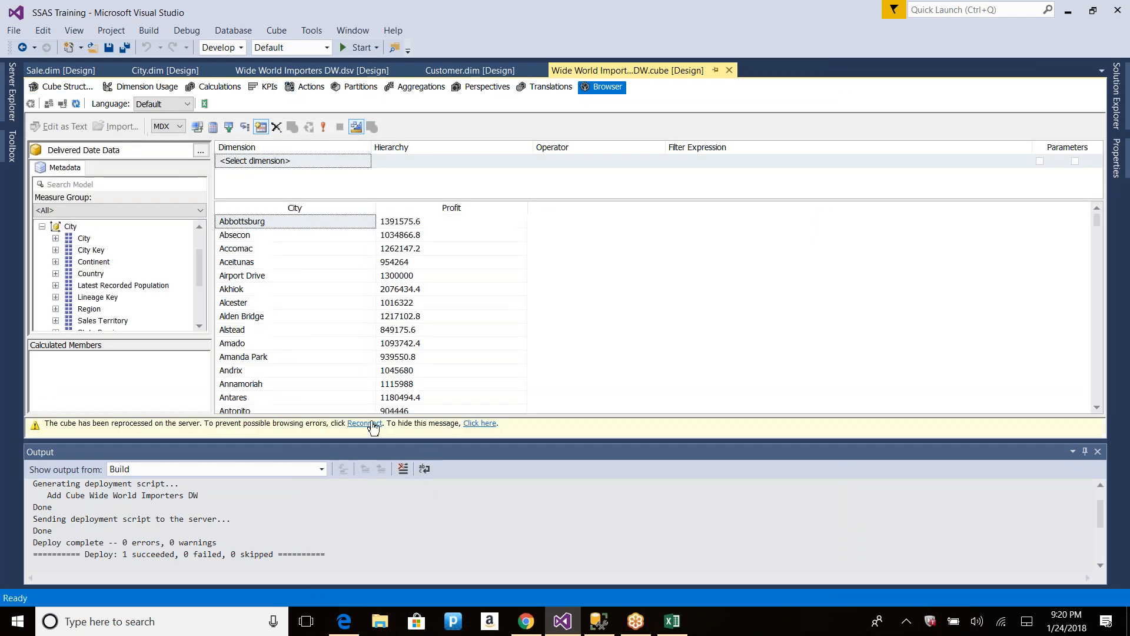
click(1098, 452)
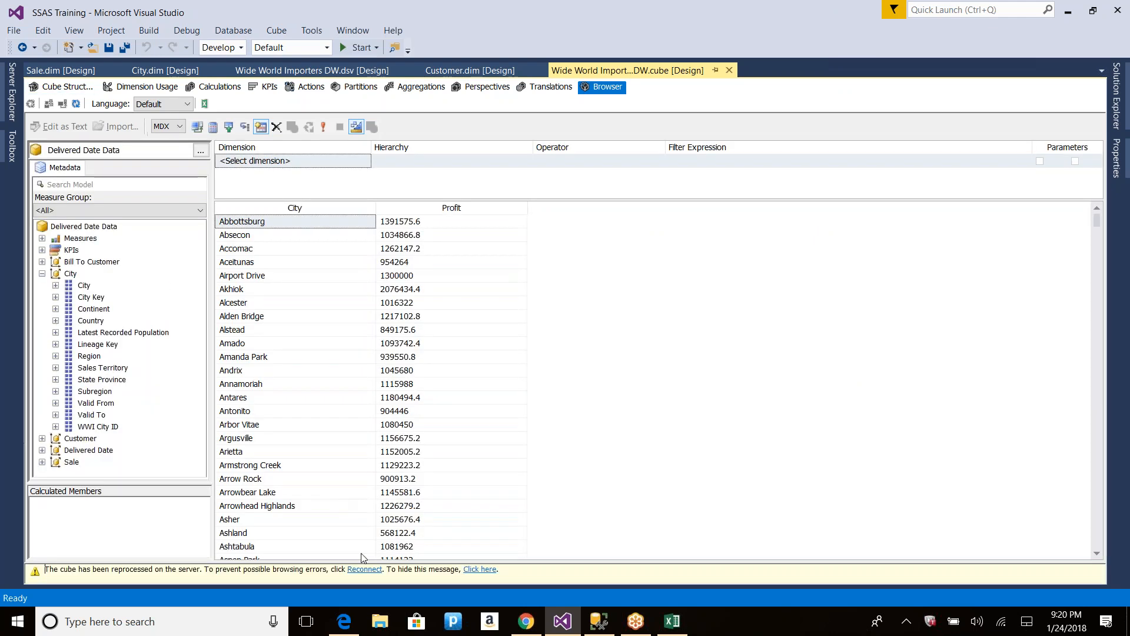
click(366, 572)
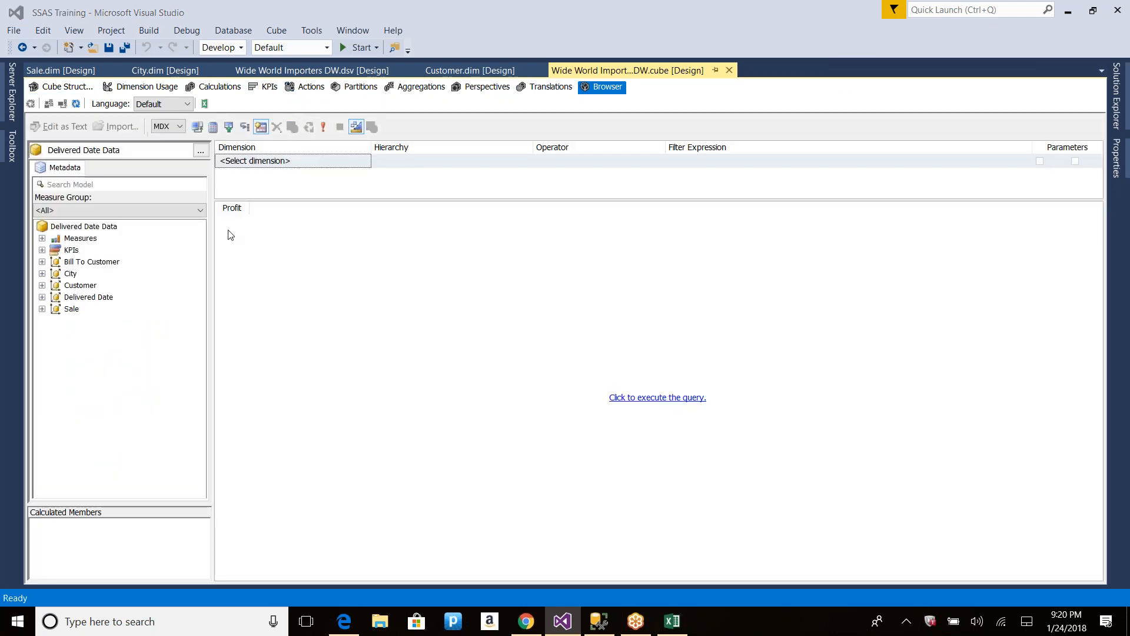
Step: Add the City attribute of the City dimension ahead of Profit, execute the query and widen both result columns
click(42, 273)
drag(88, 287, 290, 298)
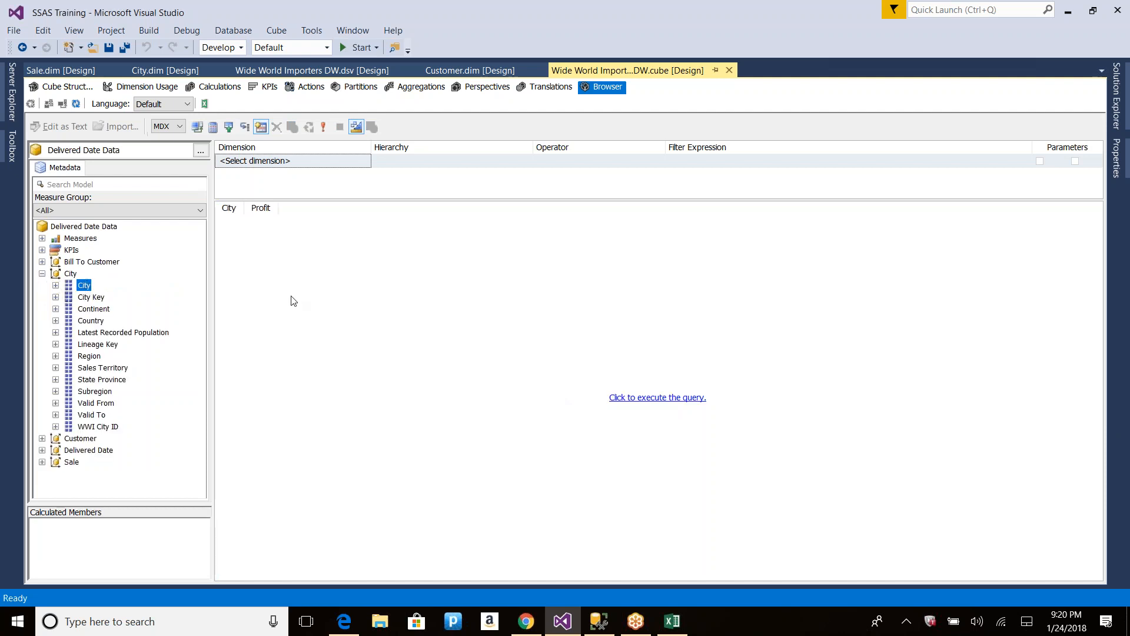
click(635, 400)
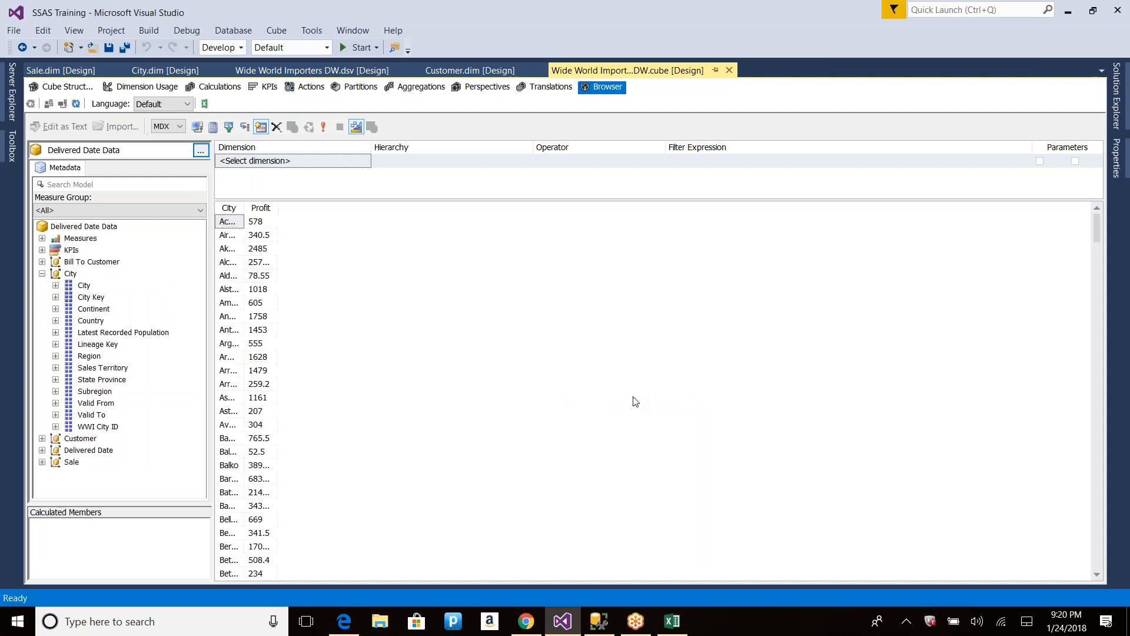
double_click(244, 221)
drag(363, 210, 494, 183)
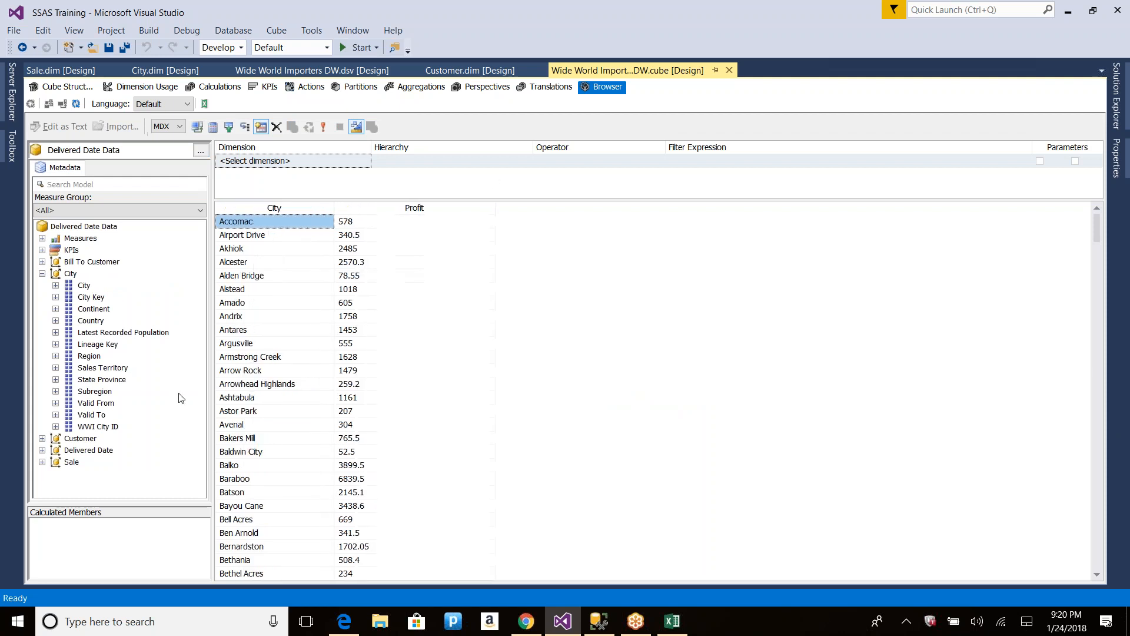
Step: Replace City in the query with the Description attribute of the Sale dimension and execute the query
double_click(56, 462)
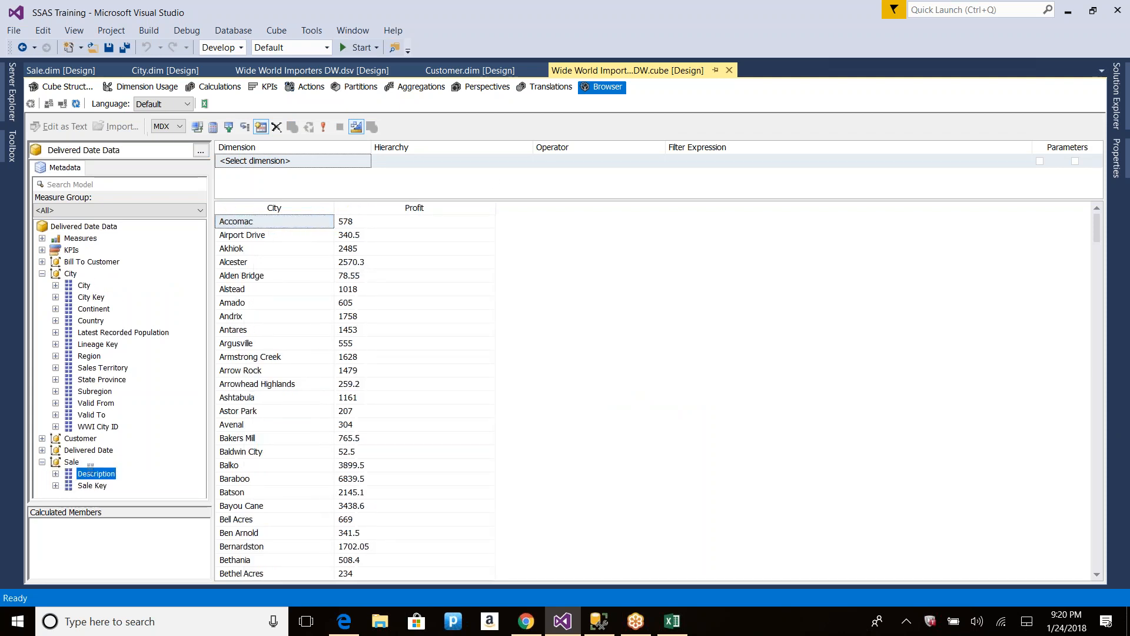
drag(96, 474, 330, 438)
drag(283, 210, 242, 244)
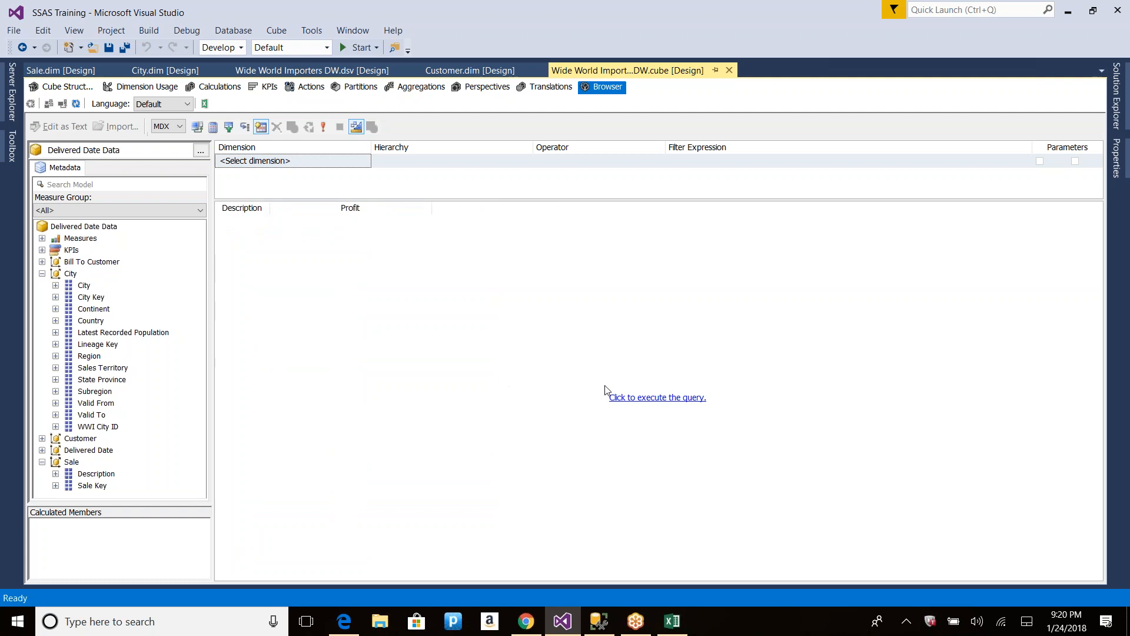
click(629, 404)
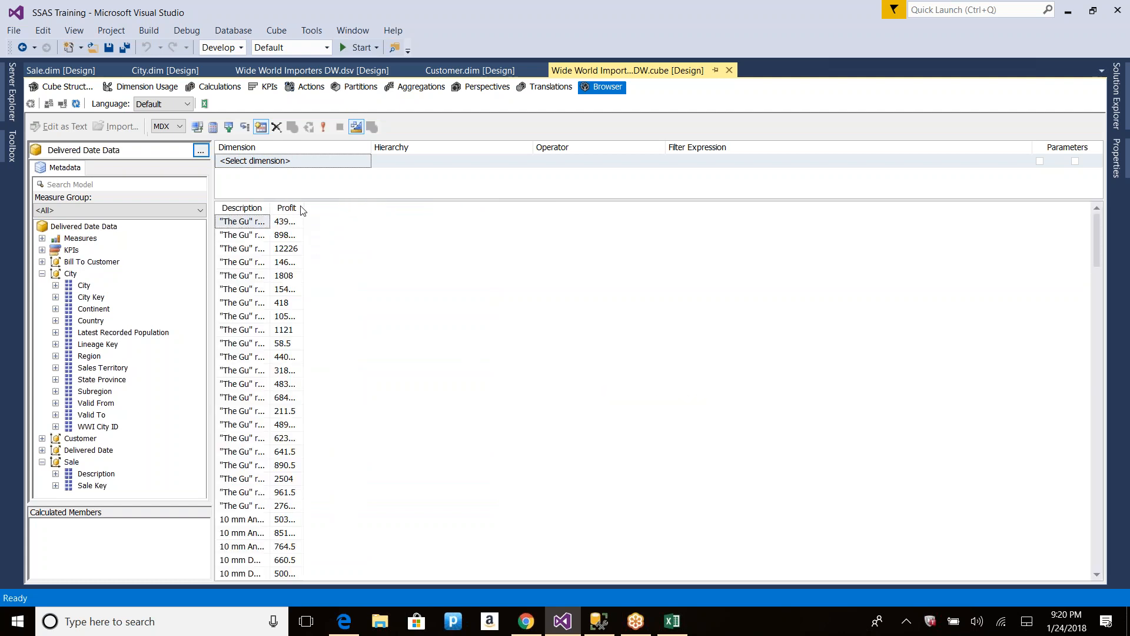
Step: Widen the Description and Profit columns and look through the profit listed for each sale description
drag(432, 198, 435, 199)
drag(270, 208, 381, 191)
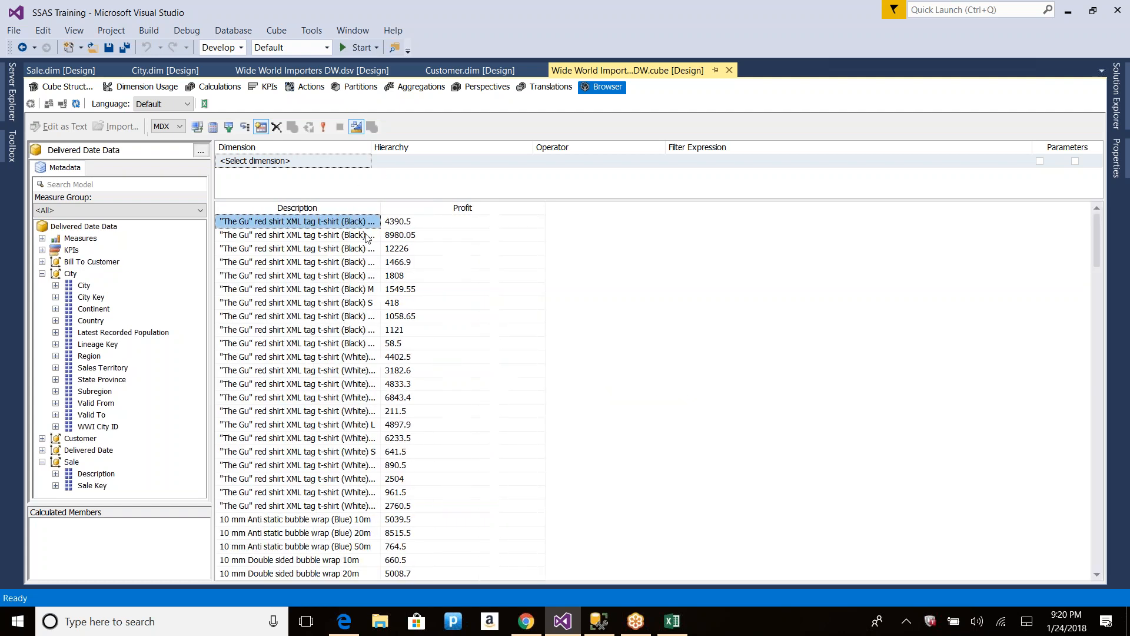
click(453, 251)
scroll(489, 281, down, 10)
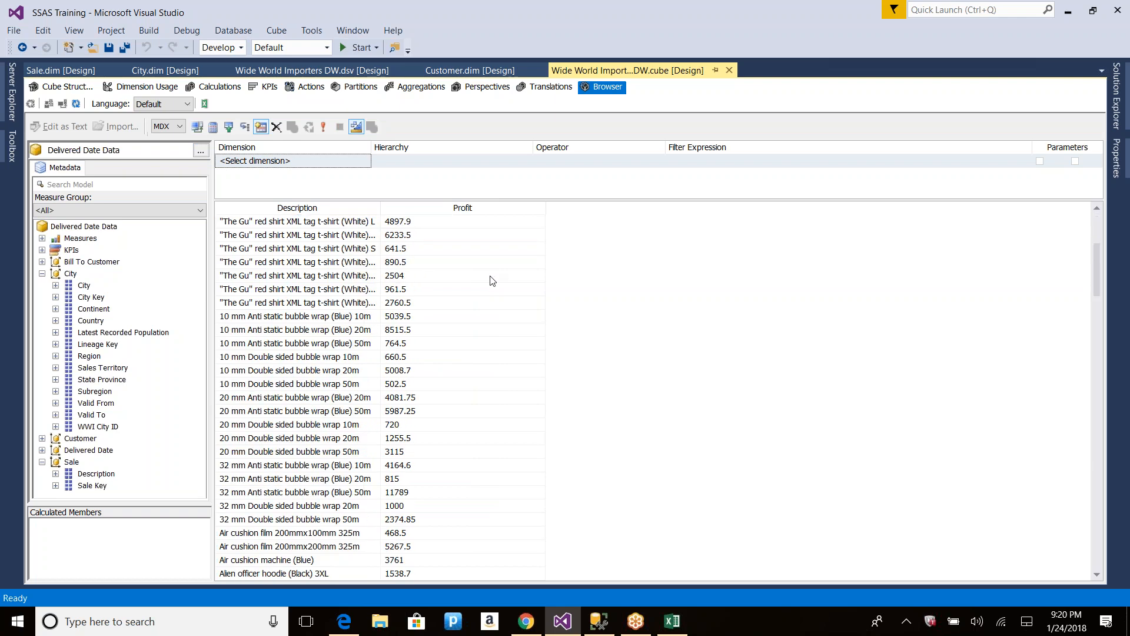
scroll(489, 284, down, 20)
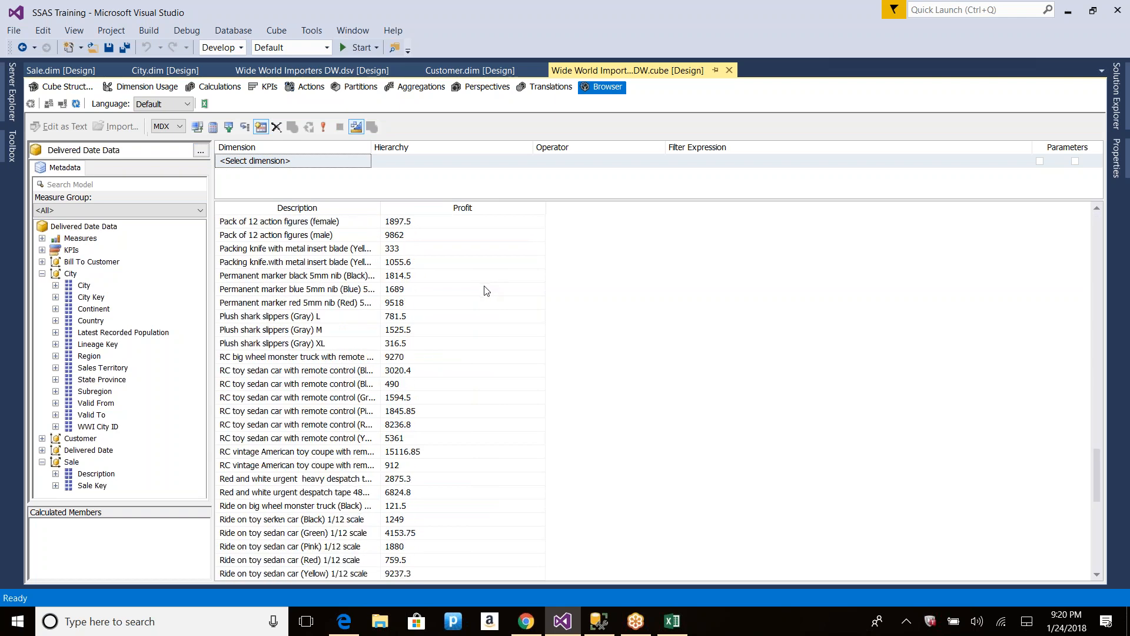
scroll(433, 341, up, 20)
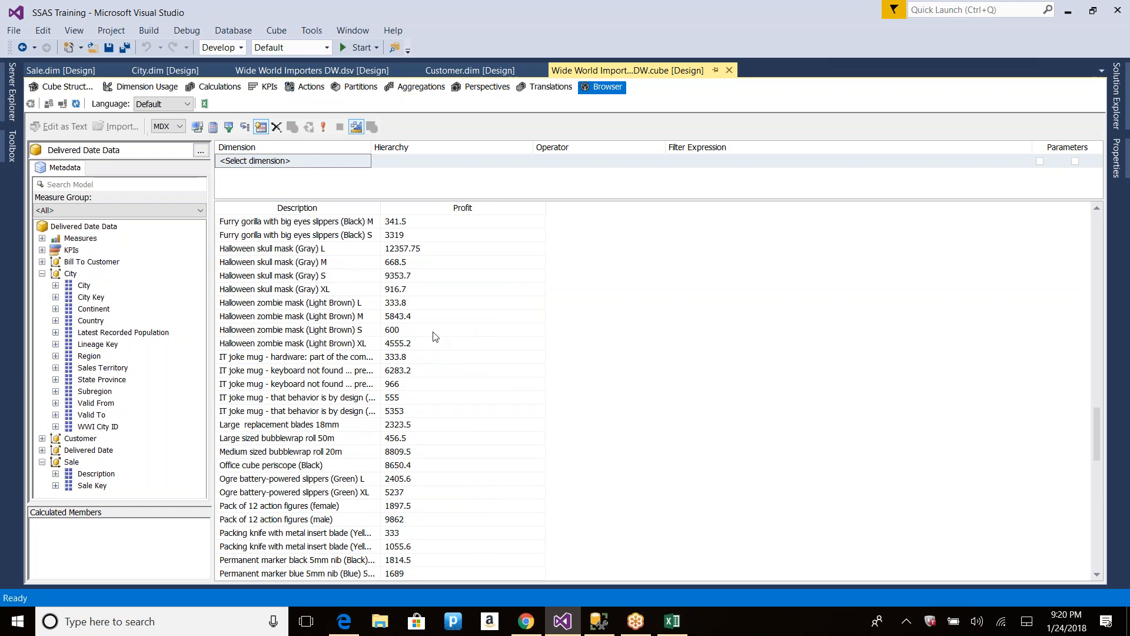
Step: Switch to SQL Server Management Studio, add the query select * from fact.sale at the end of the script and execute it
key(alt+Tab)
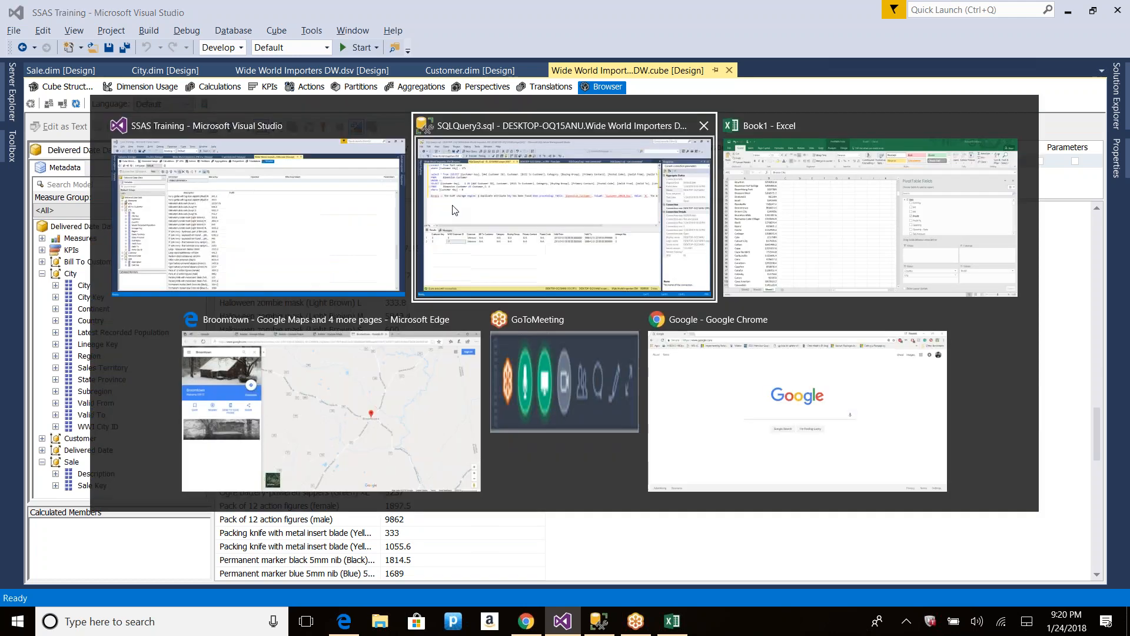
key(ctrl+End)
key(Return)
key(Return)
text(select sale)
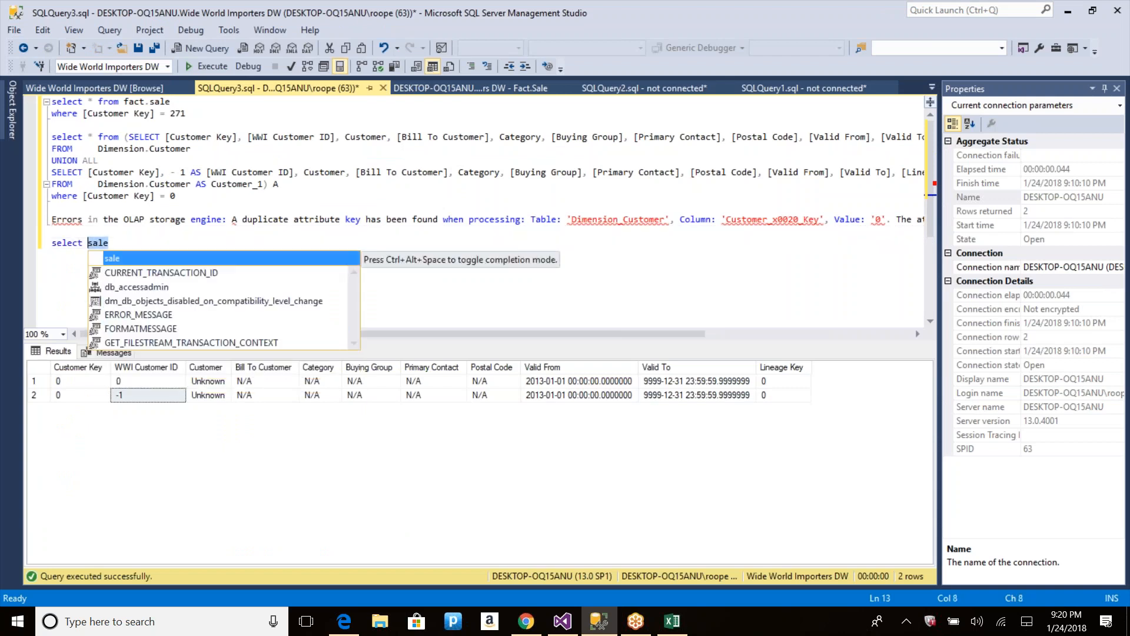
key(BackSpace)
key(BackSpace)
key(BackSpace)
key(BackSpace)
text(* from fact.sal)
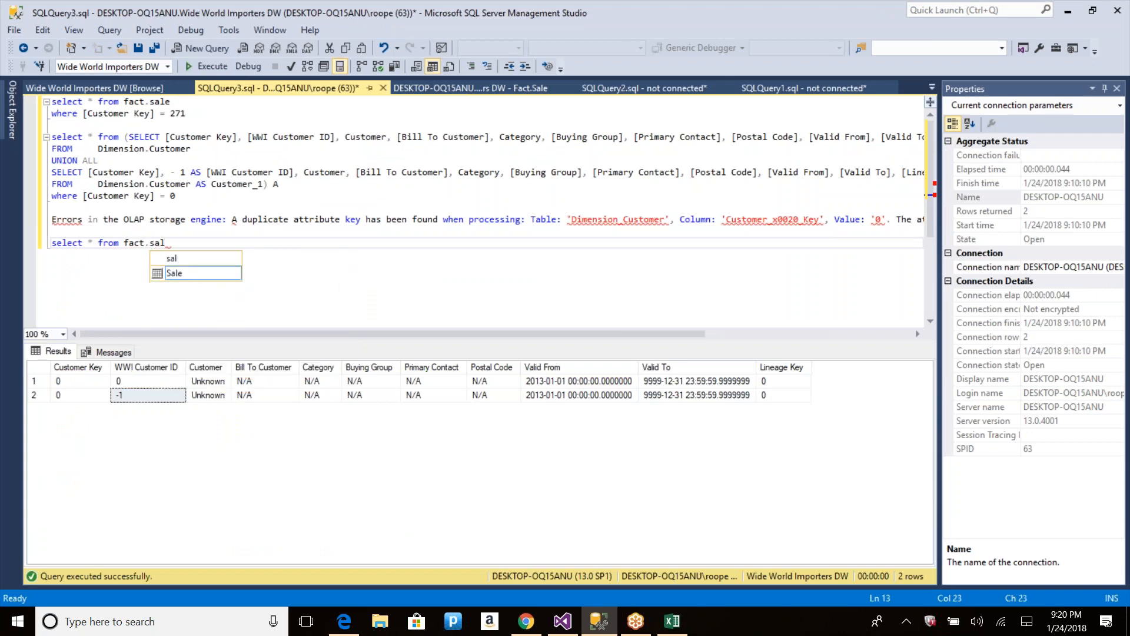
key(shift+Home)
key(F5)
scroll(411, 162, down, 1)
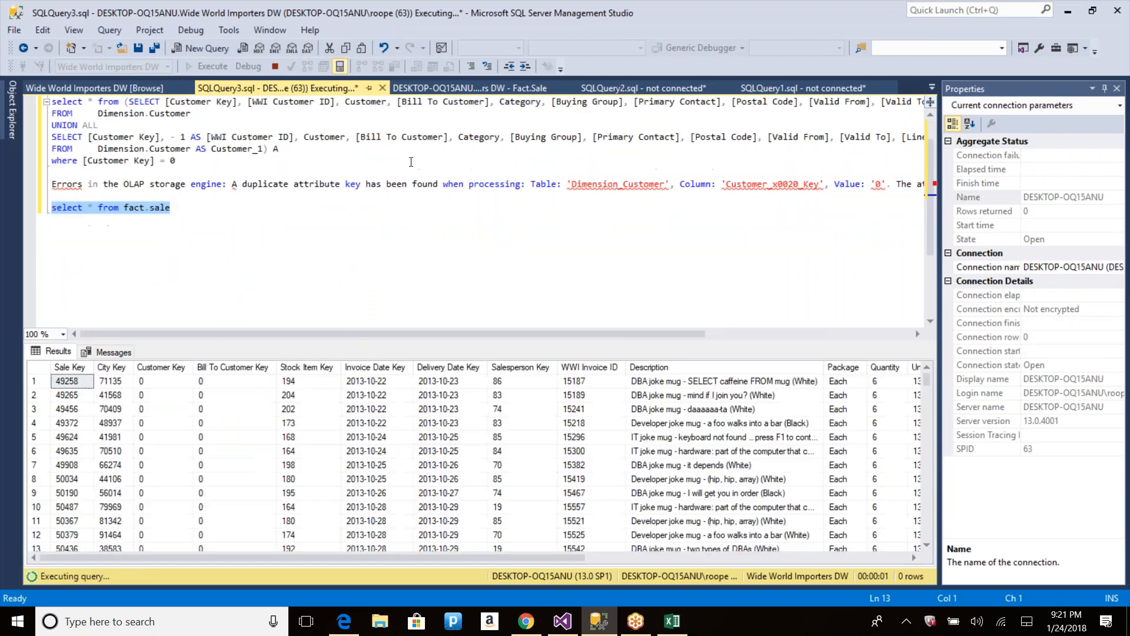
Step: Restrict the fact.sale query with where [Sale Key] = [City Key], stop the running query and execute the restricted one
click(63, 386)
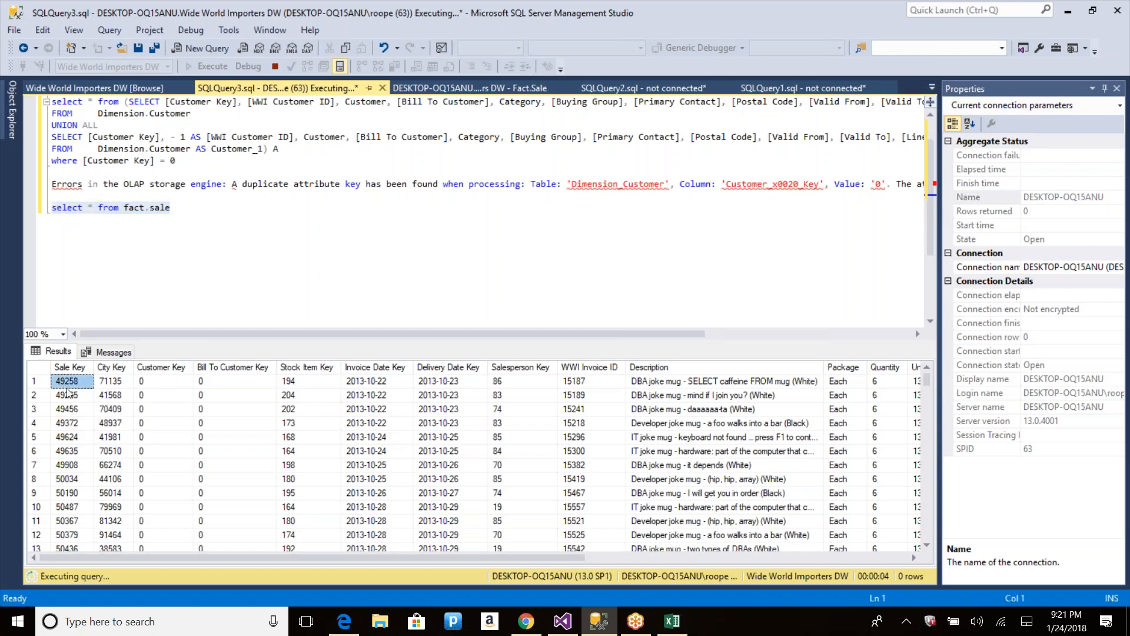
shift+click(114, 382)
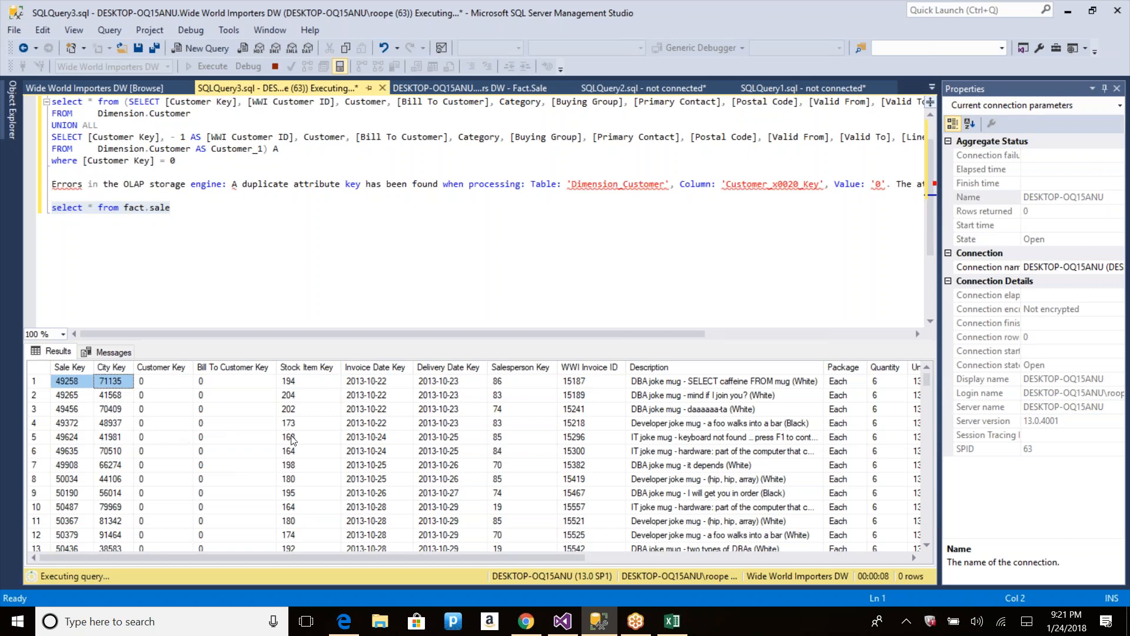
click(191, 212)
key(Return)
text(where [Sale Key] )
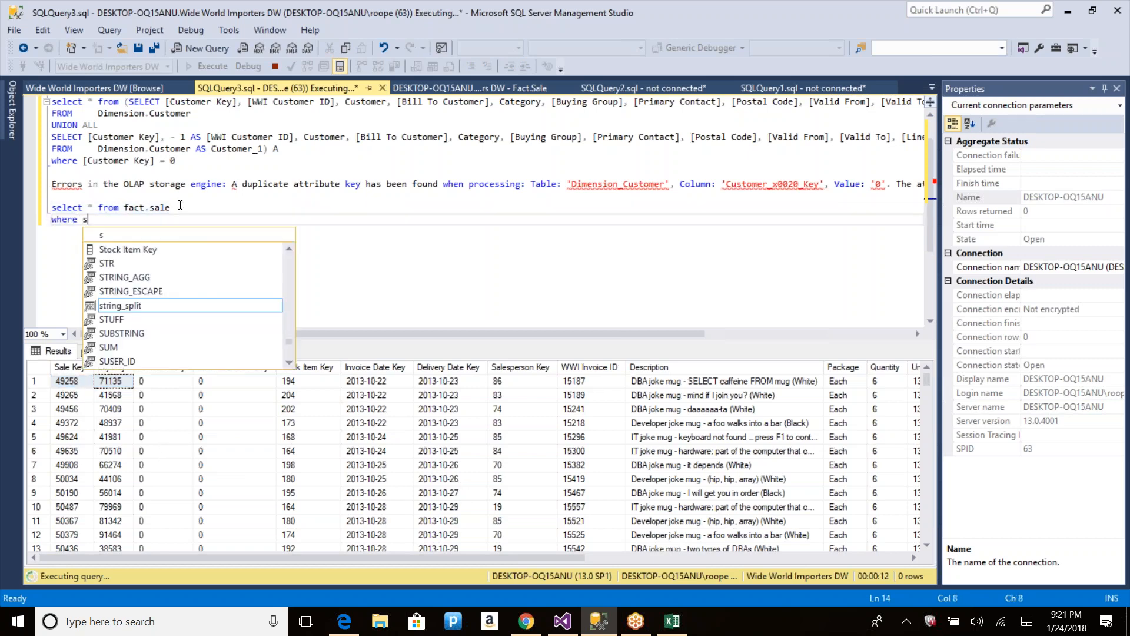
text(= city)
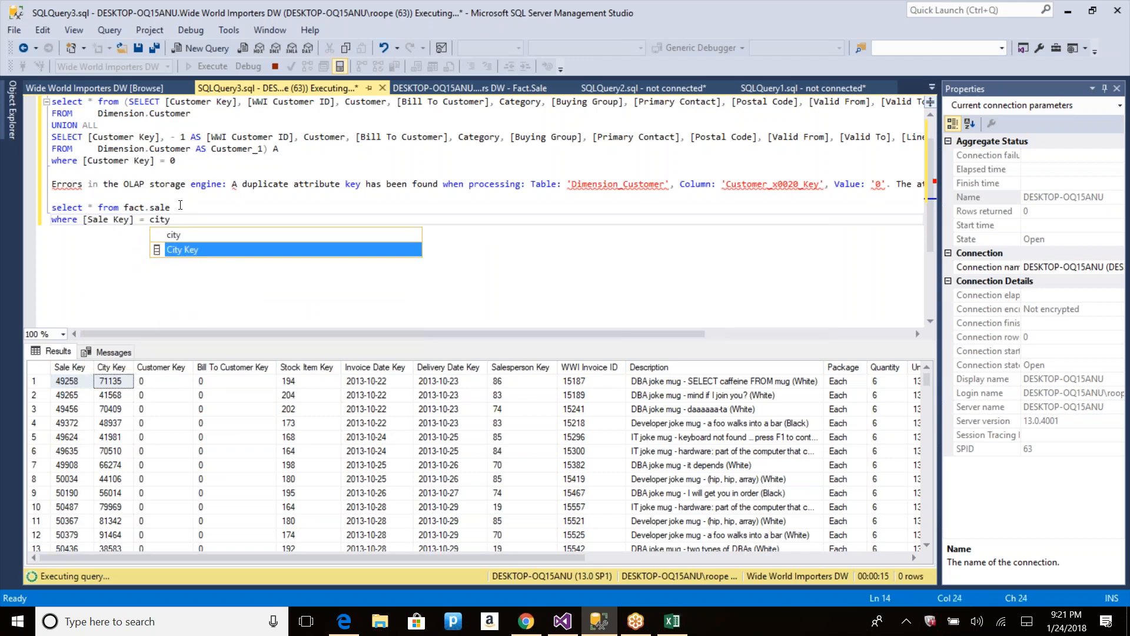
key(Tab)
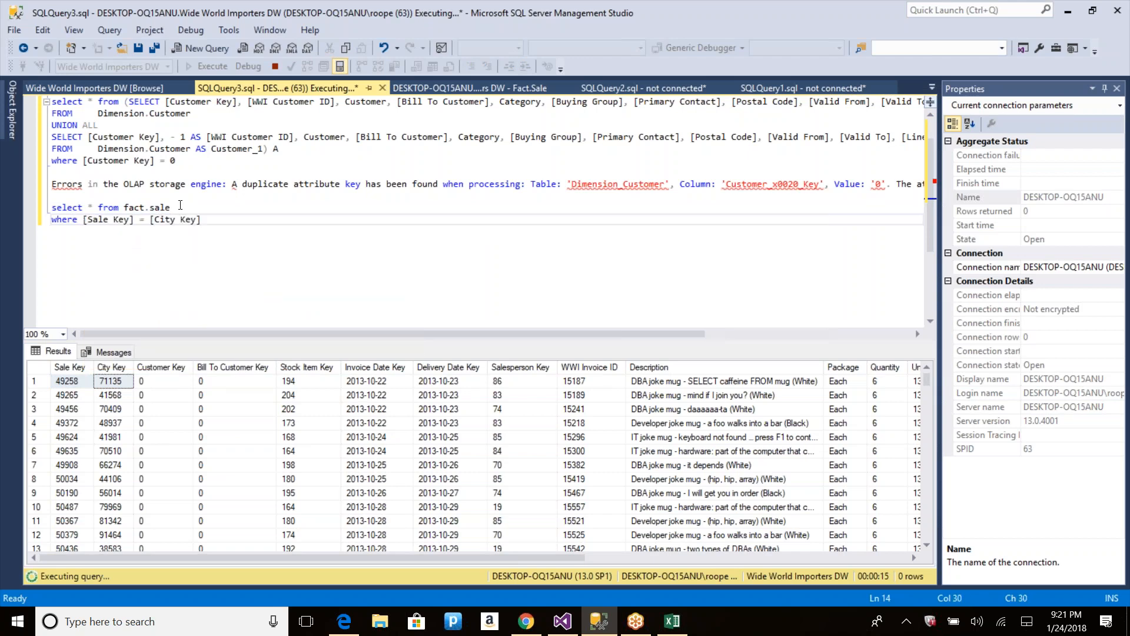
key(shift+Home)
key(shift+Up)
click(274, 66)
click(213, 66)
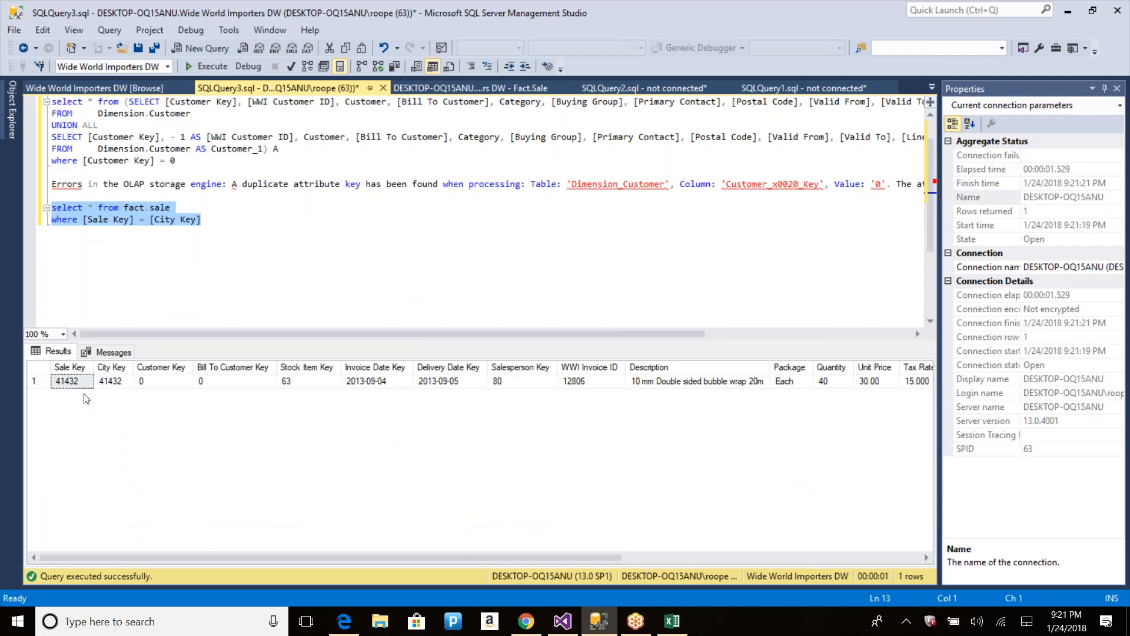
Step: Switch to Visual Studio, look over the profit per city in the cube browser and view the cube's dimension usage
key(alt+Tab)
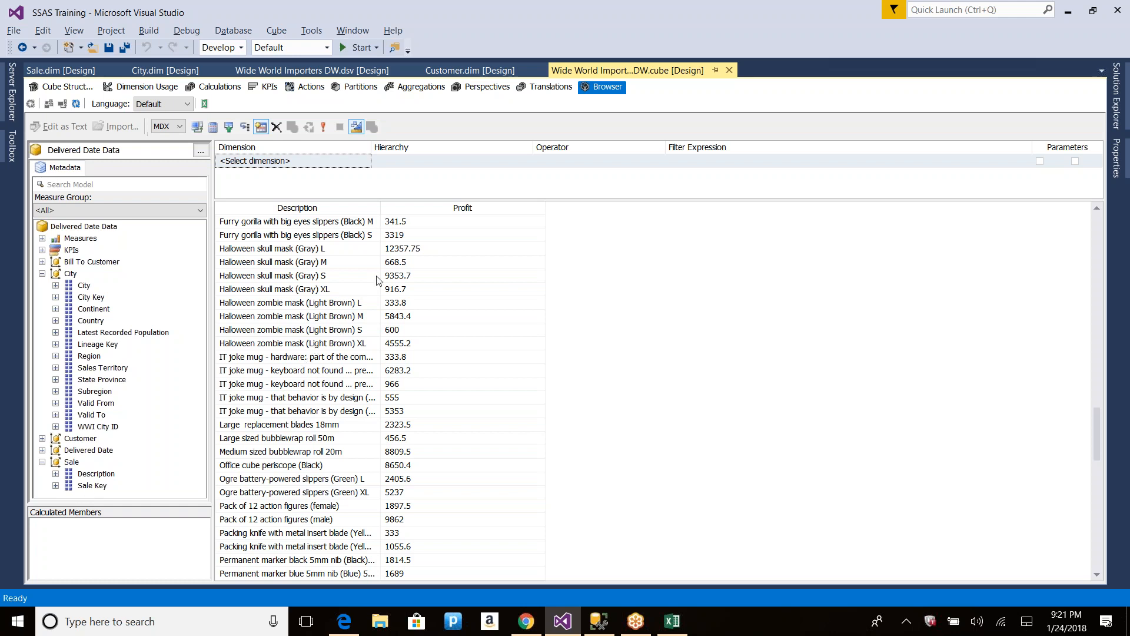
click(670, 17)
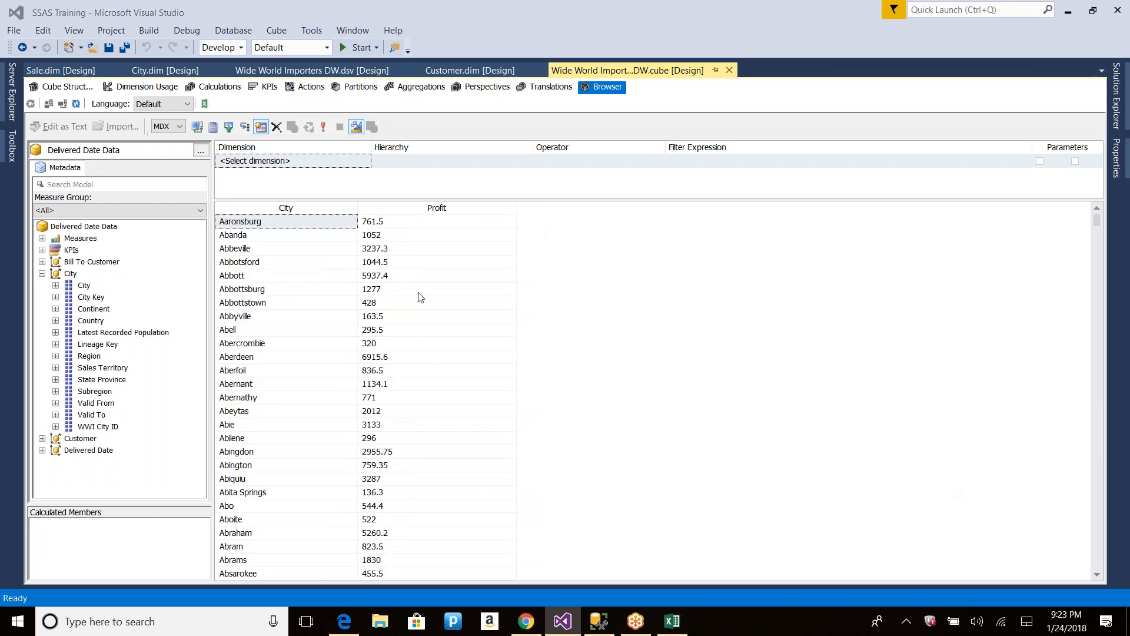
click(386, 228)
click(398, 259)
click(397, 317)
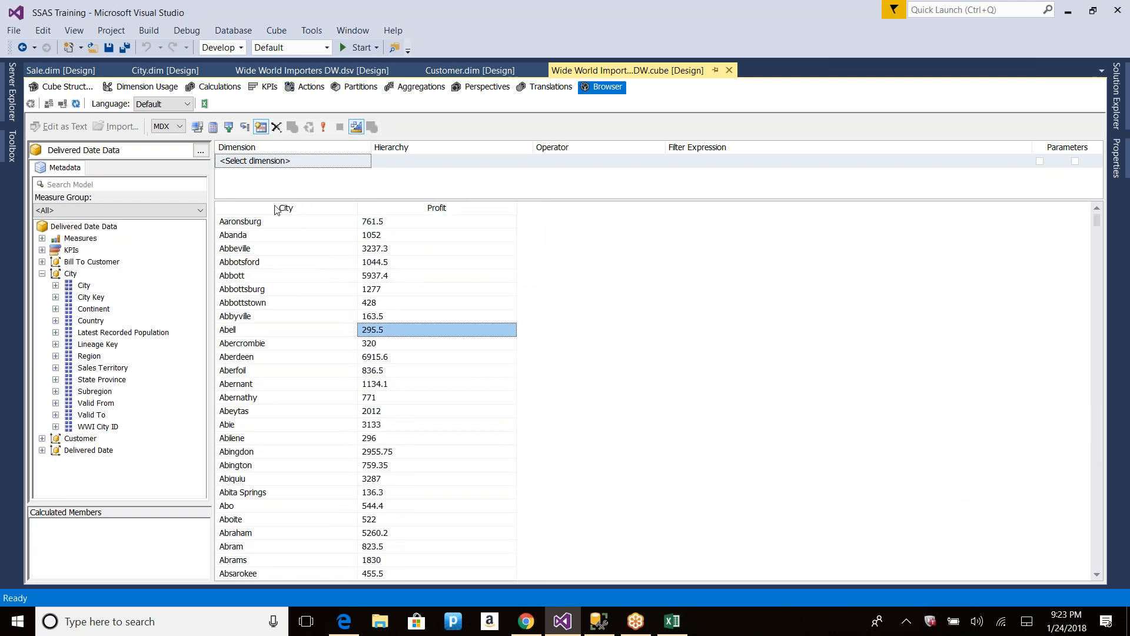
click(136, 89)
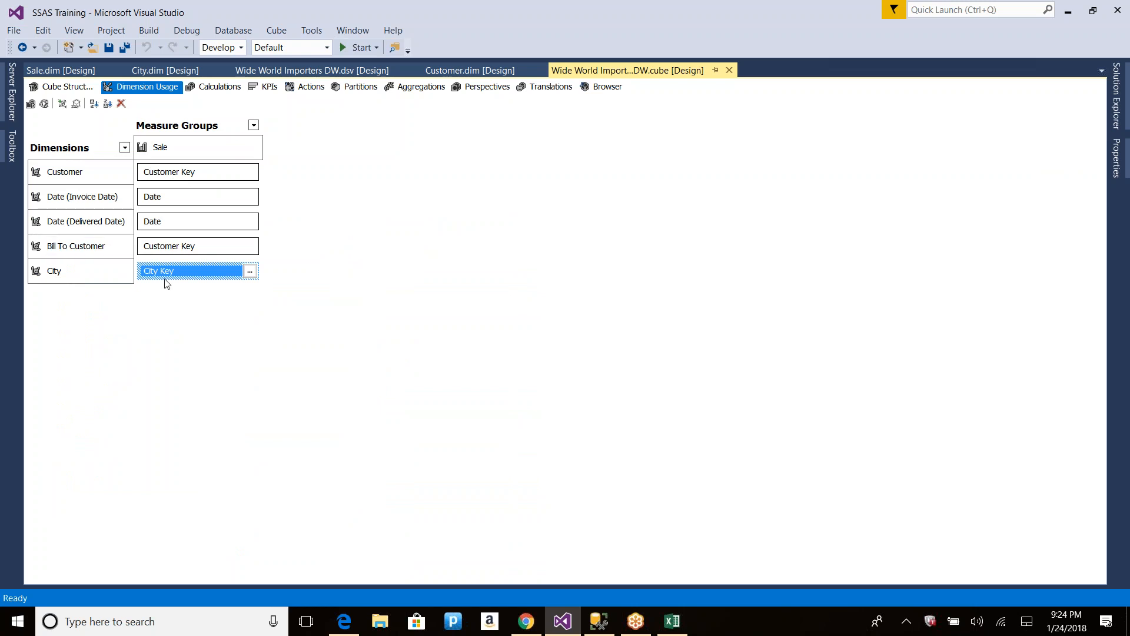
Step: Switch to SQL Server Management Studio and replace the query's where clause with an inner join to Dimension.City
key(alt+Tab)
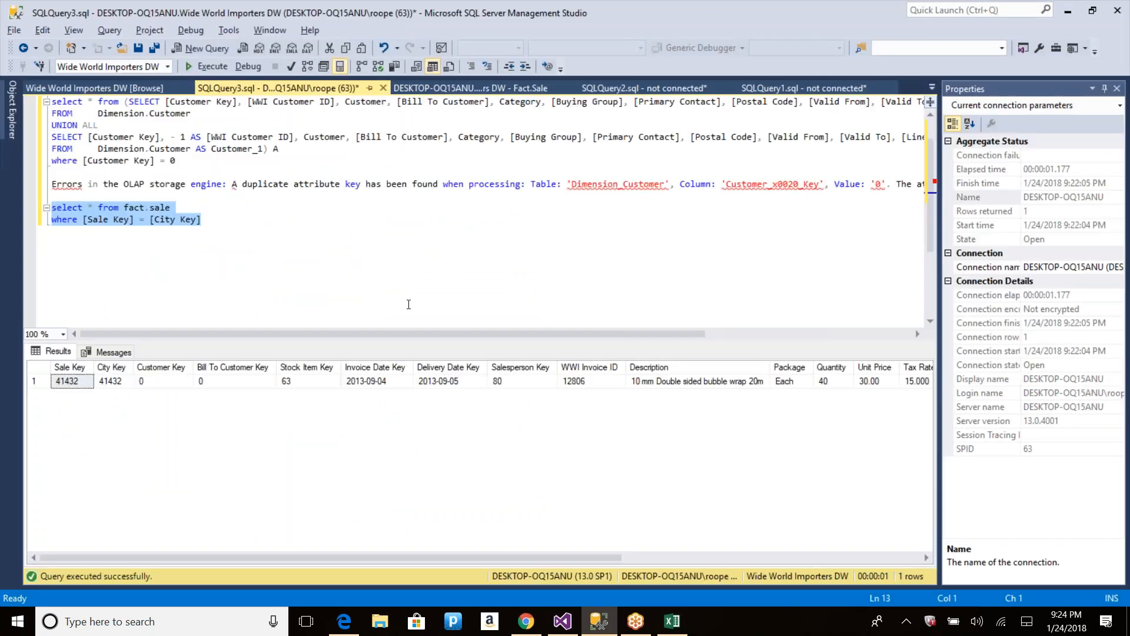
click(306, 231)
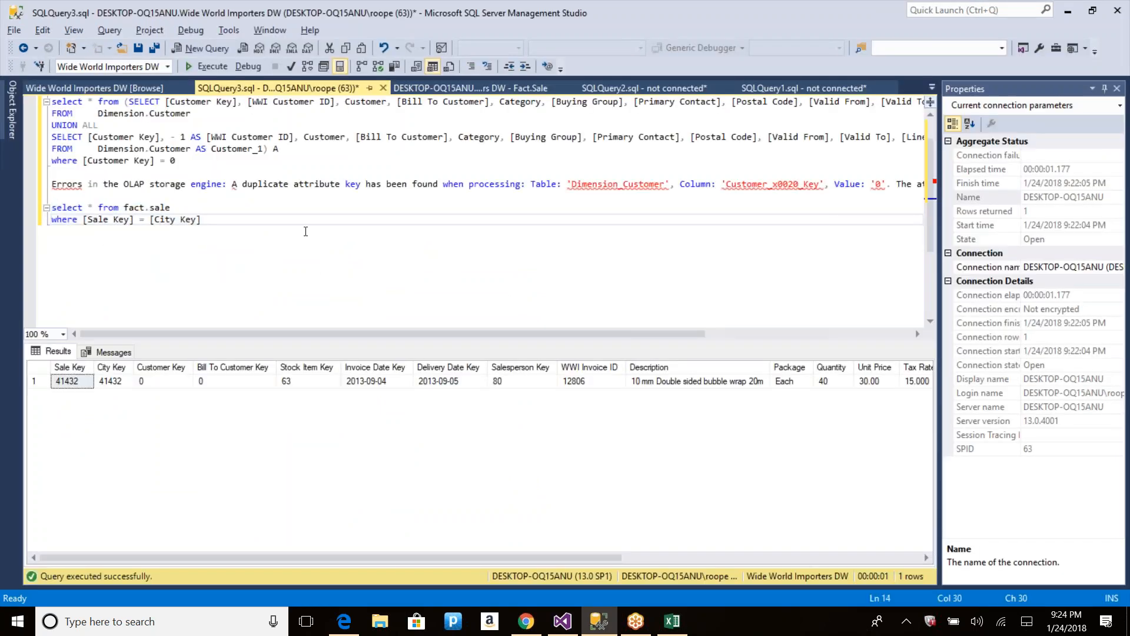
key(shift+Home)
key(BackSpace)
text(inner join)
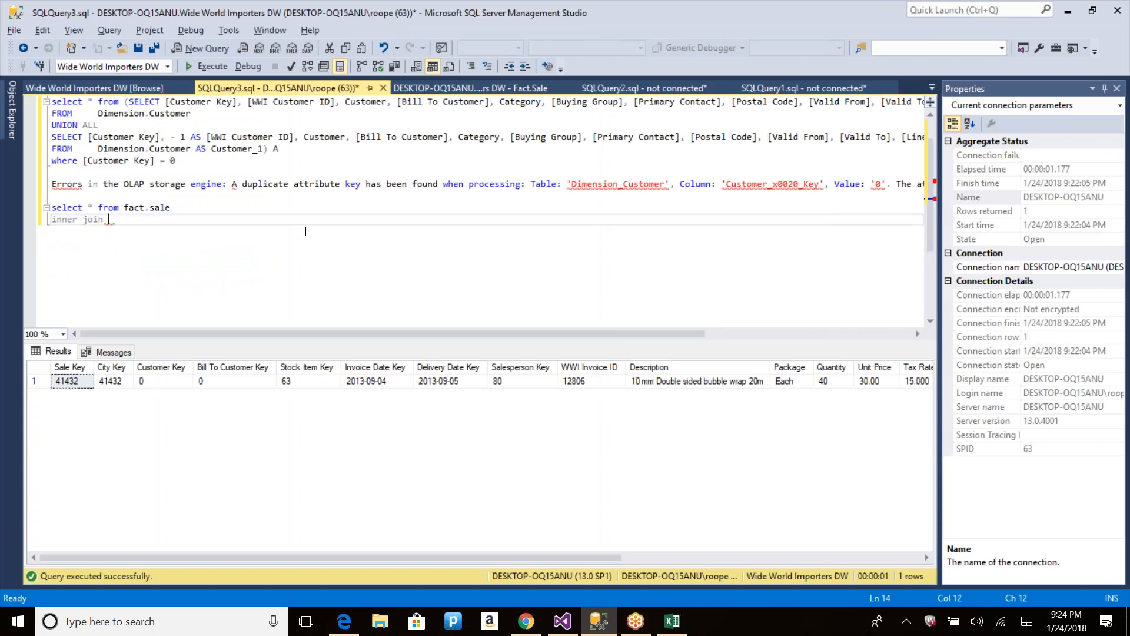
text( dime)
key(Tab)
text(.city on)
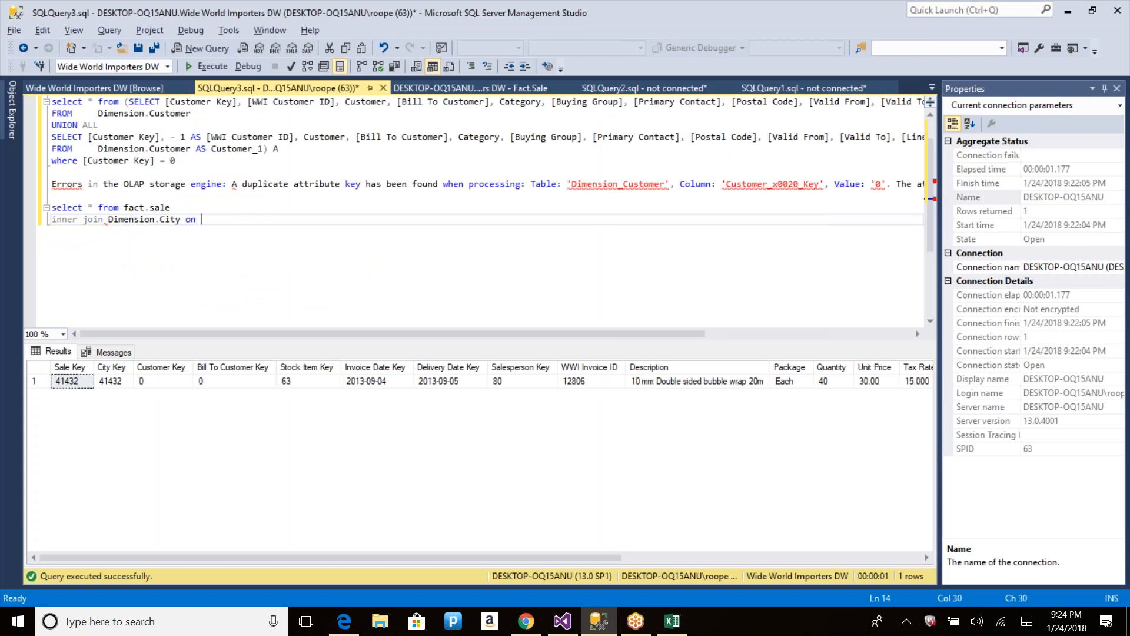
Step: Alias fact.sale as A and Dimension.City as B, and complete the join condition as A.[City Key] = B.[City Key]
key(Up)
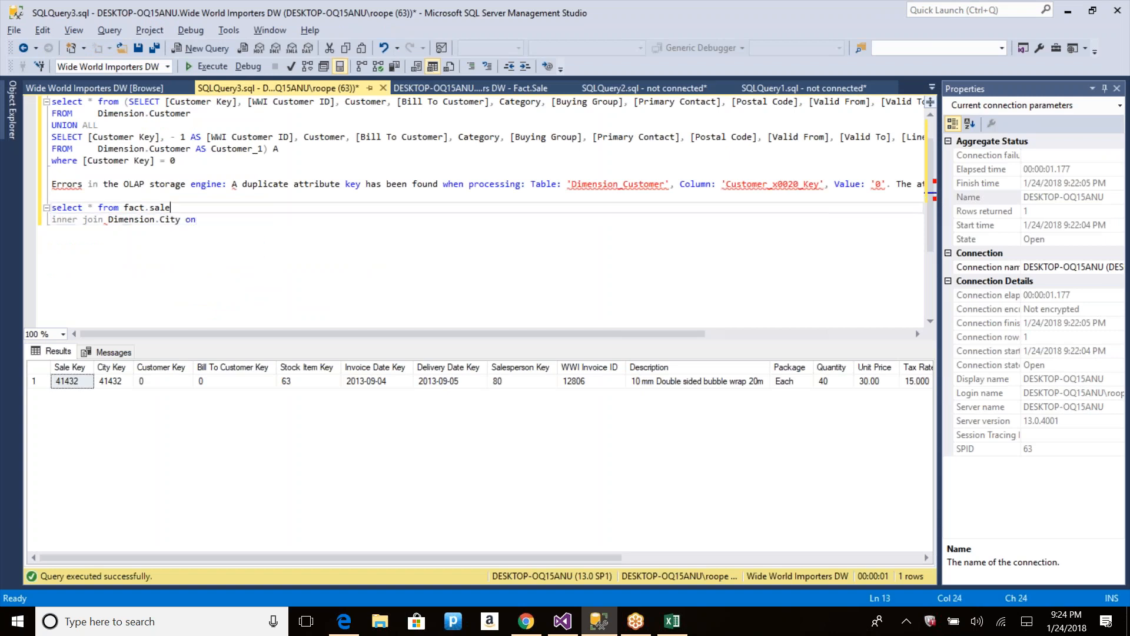
text(A)
key(Down)
text(B)
key(End)
text(A.)
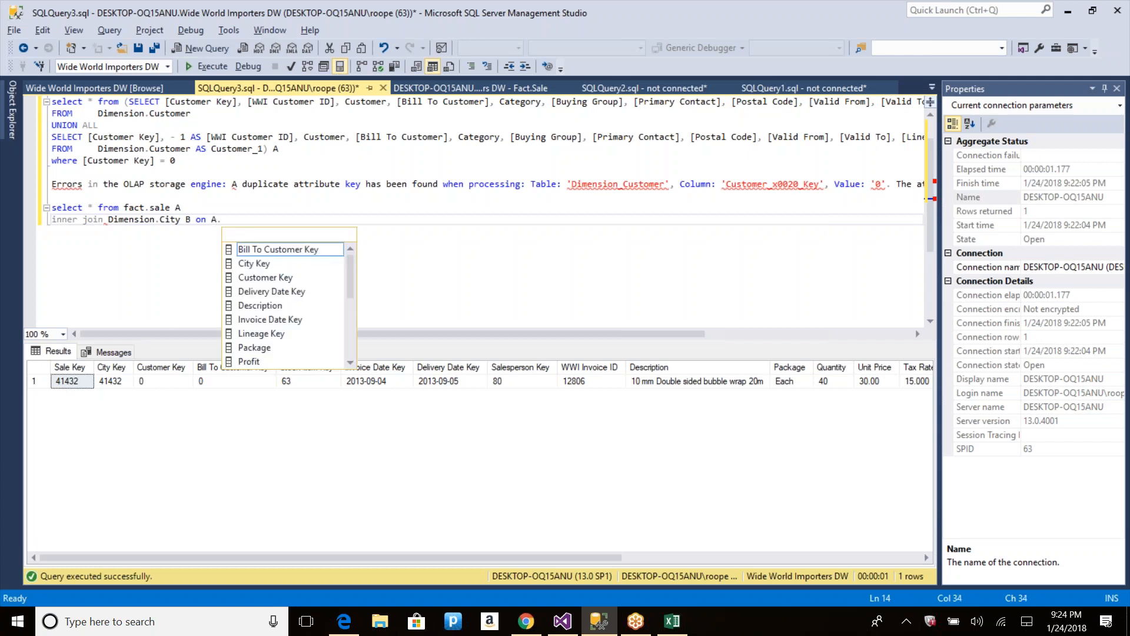
key(Down)
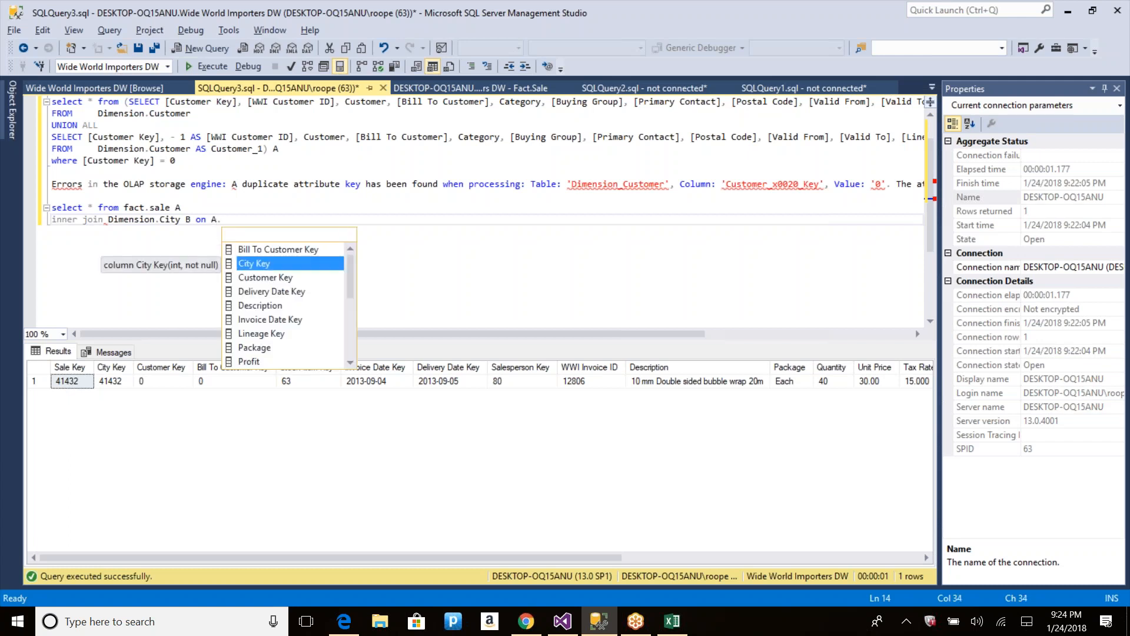
text(sale)
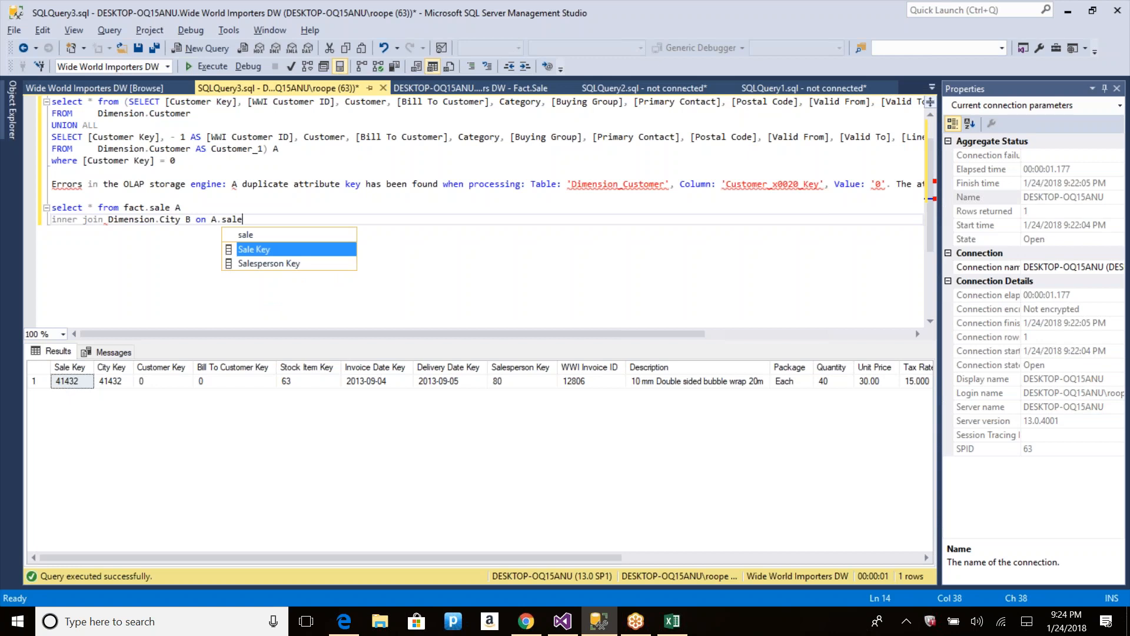
text(city)
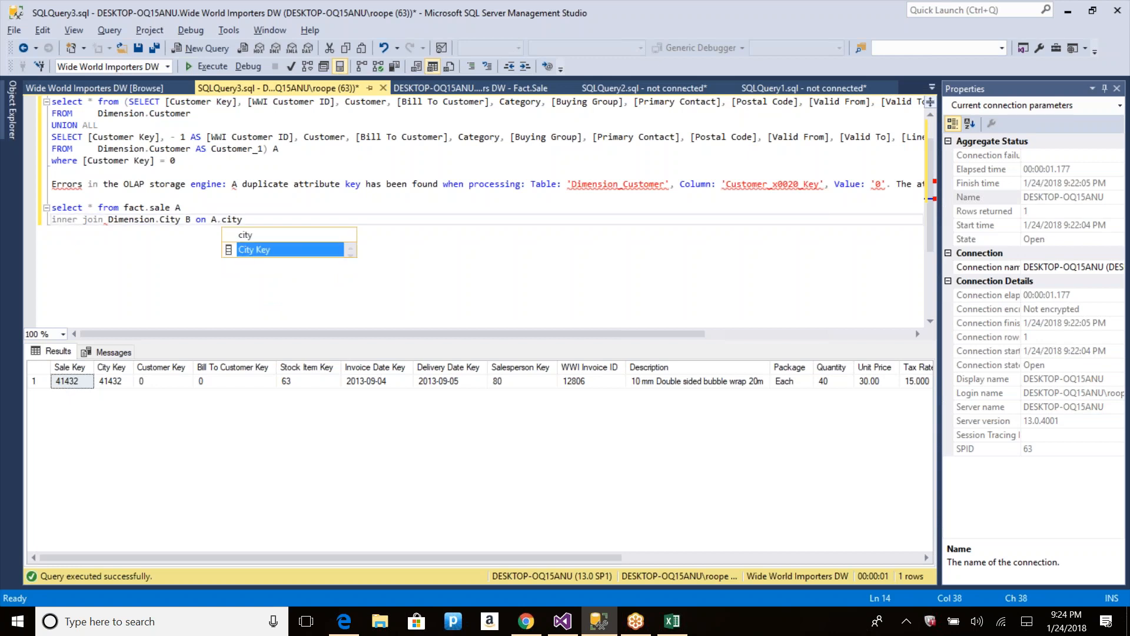
key(Tab)
text(= B)
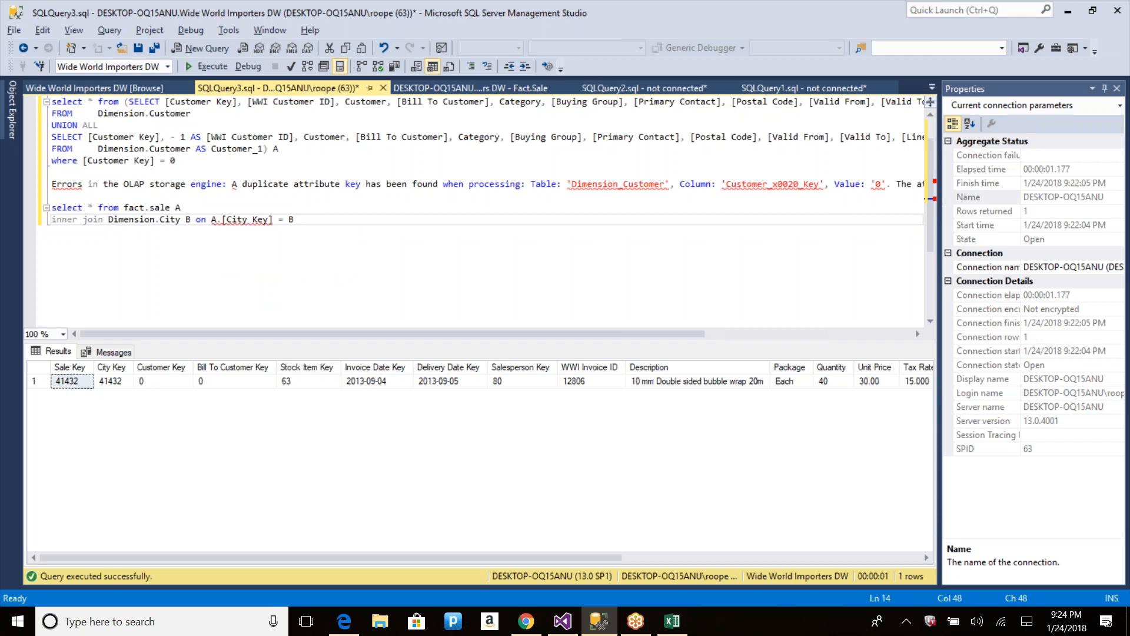
text(..city)
key(Down)
key(Down)
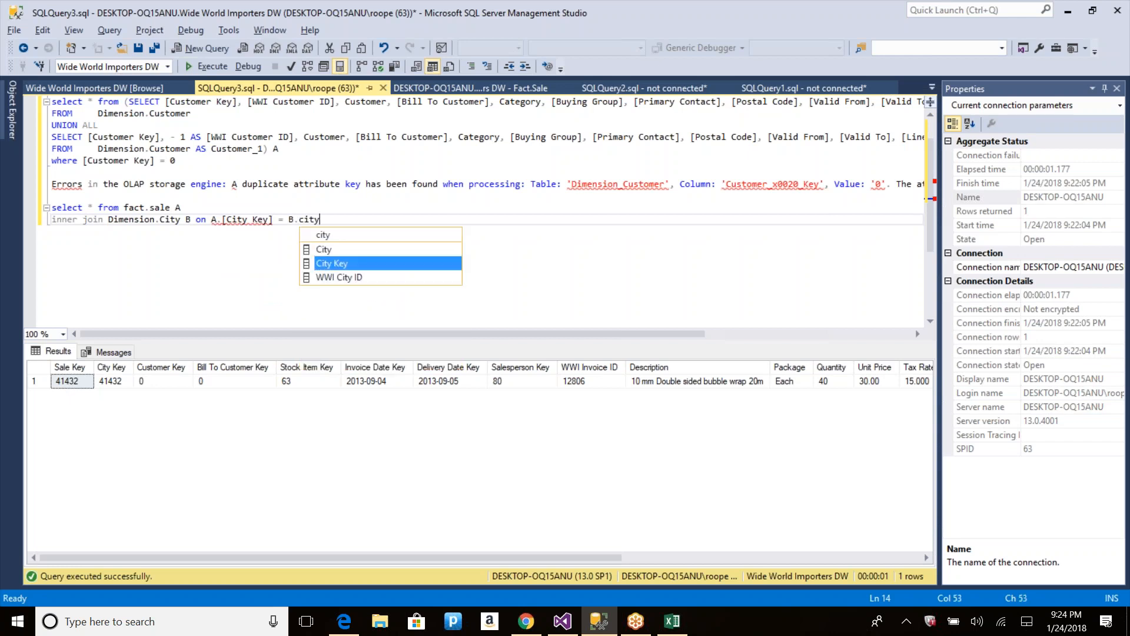
key(Tab)
Step: Replace the asterisk in the select list of the joined query with city,sum(profit)
key(Up)
key(Left)
key(Left)
key(Left)
key(Left)
key(Left)
key(Left)
key(Left)
key(Left)
key(Left)
key(Left)
key(Left)
key(Left)
key(Left)
key(Left)
key(Left)
key(Left)
key(Left)
key(Left)
key(shift+Right)
text(city,)
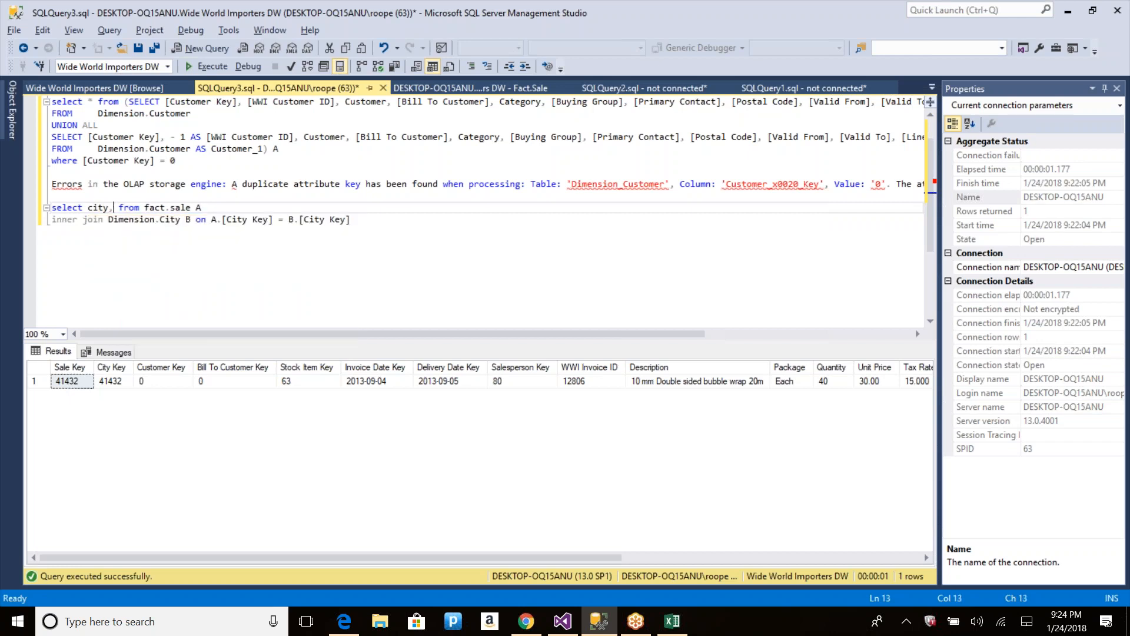
text(sum(pro)
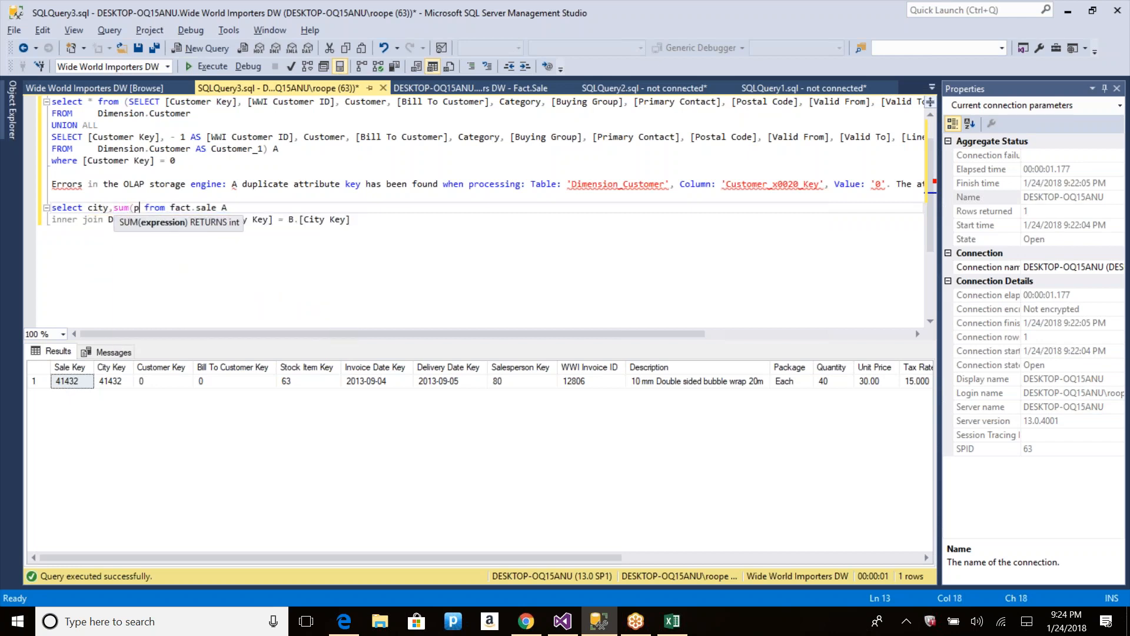
text(fit))
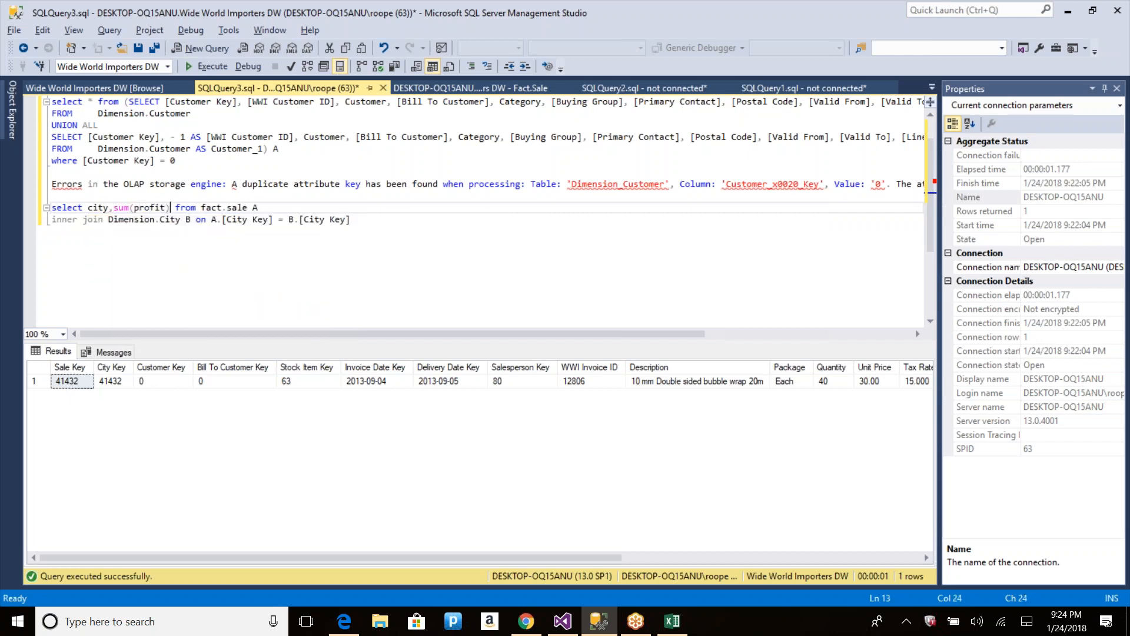
Step: Add group by city and order by city as separate lines below the join
key(Down)
key(End)
key(Return)
text(group b)
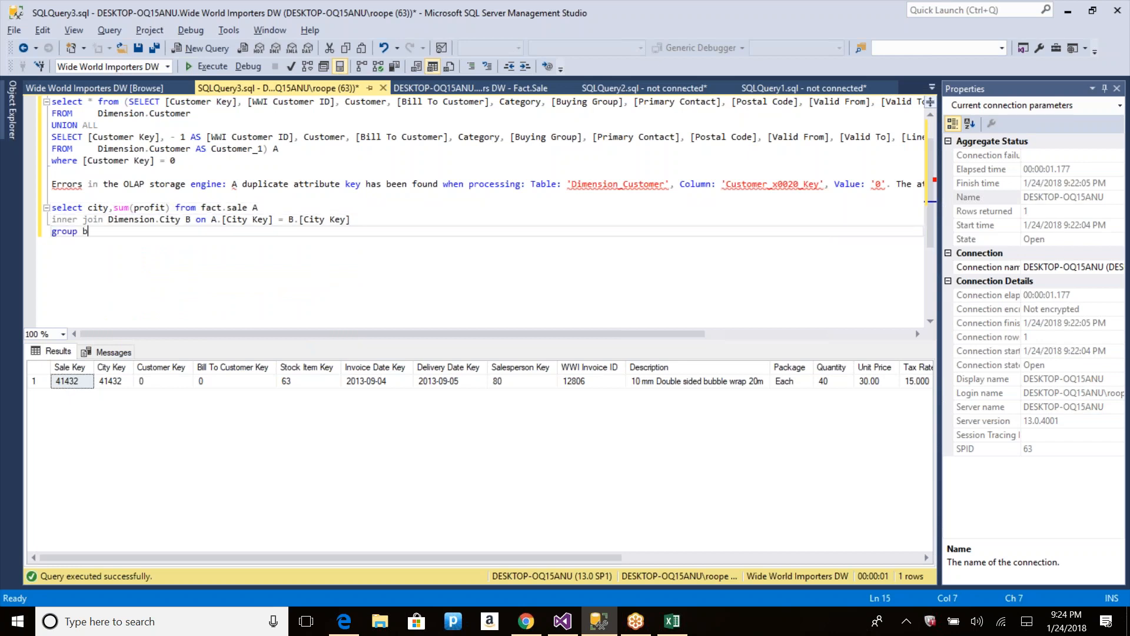
text(y city order by city)
key(Left)
key(Left)
key(Left)
key(Left)
key(Left)
key(Left)
key(Left)
key(Left)
key(Left)
key(Left)
key(Left)
key(Left)
key(Left)
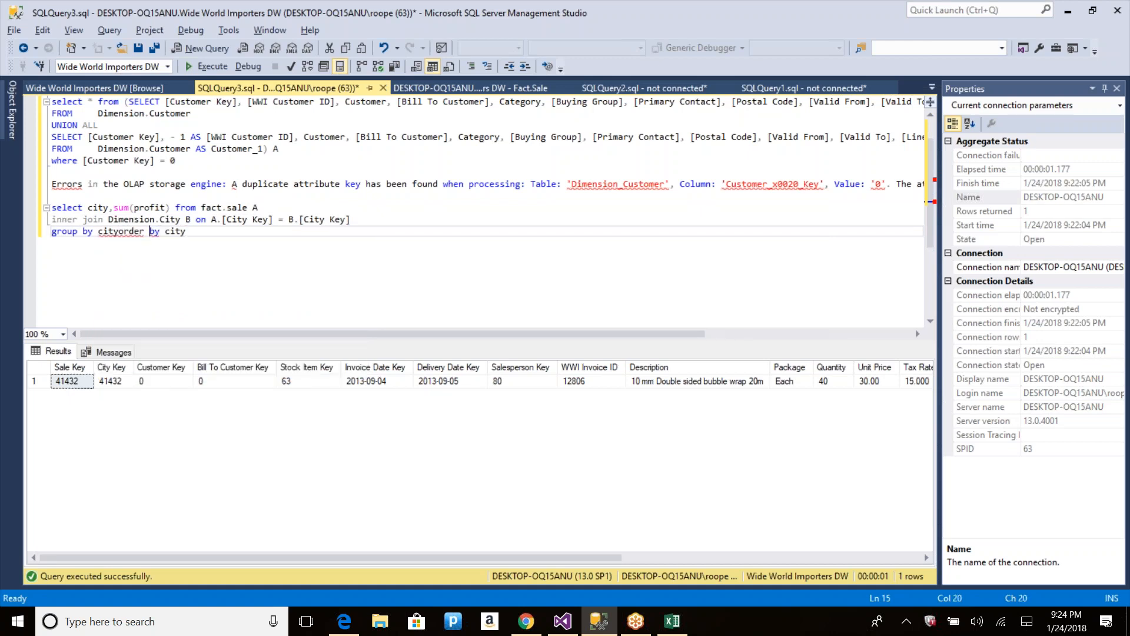
key(Return)
key(End)
Step: Execute only the four-line city profit query and check the first city's summed profit in the results
key(shift+Home)
key(shift+Up)
key(shift+Up)
key(shift+Up)
key(F5)
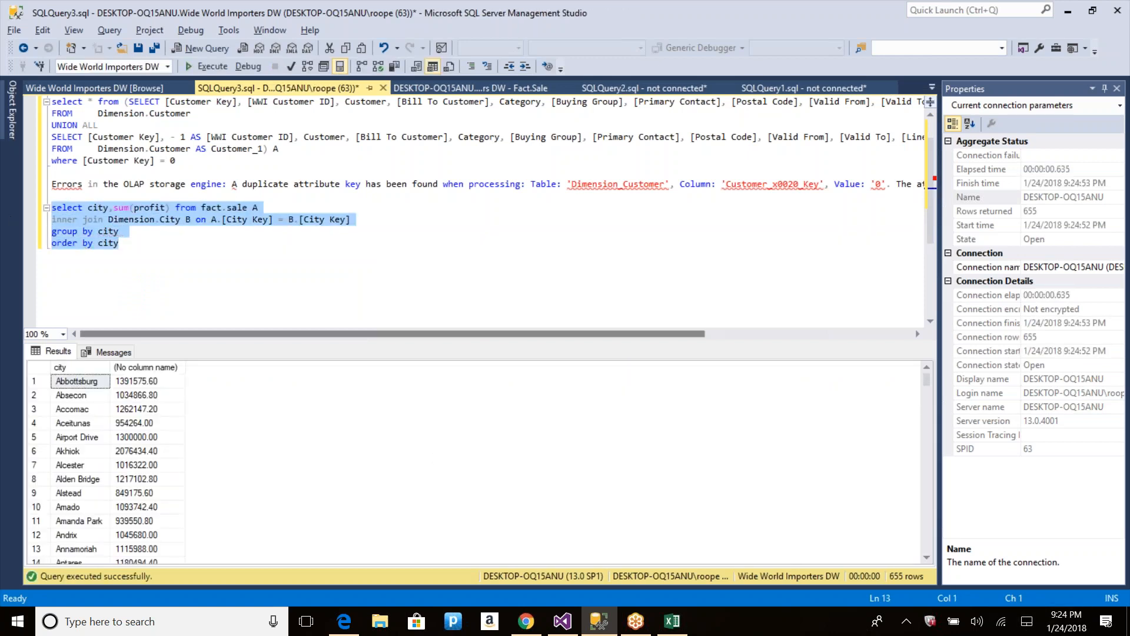
click(70, 389)
click(132, 383)
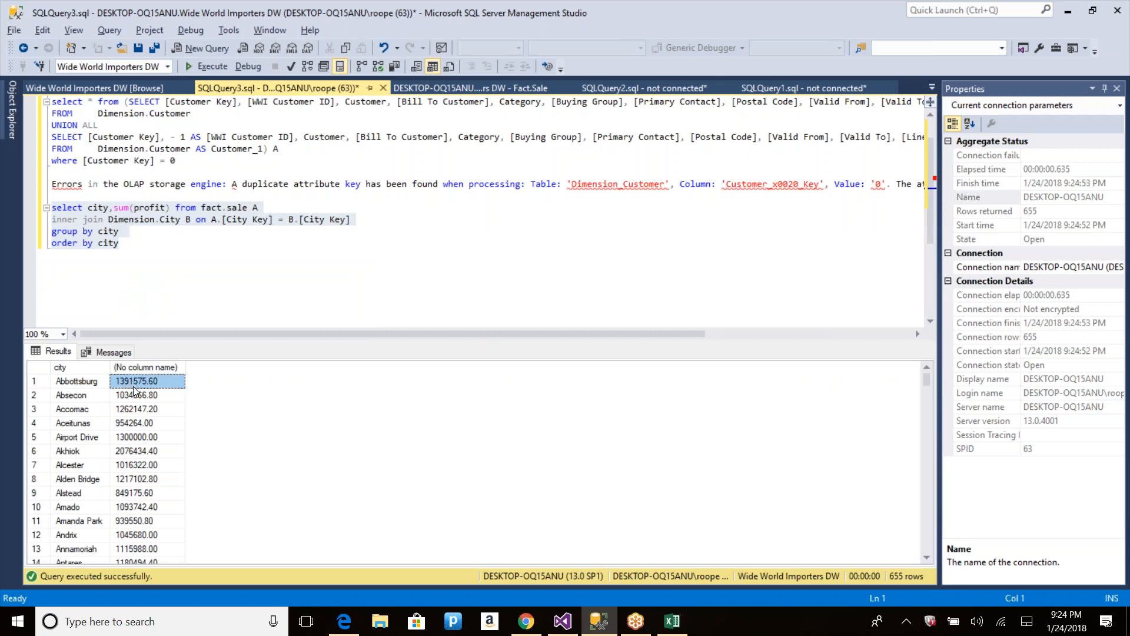
Step: Switch to Visual Studio and compare the cube browser's profit per city with the SQL result
key(alt+Tab)
click(605, 87)
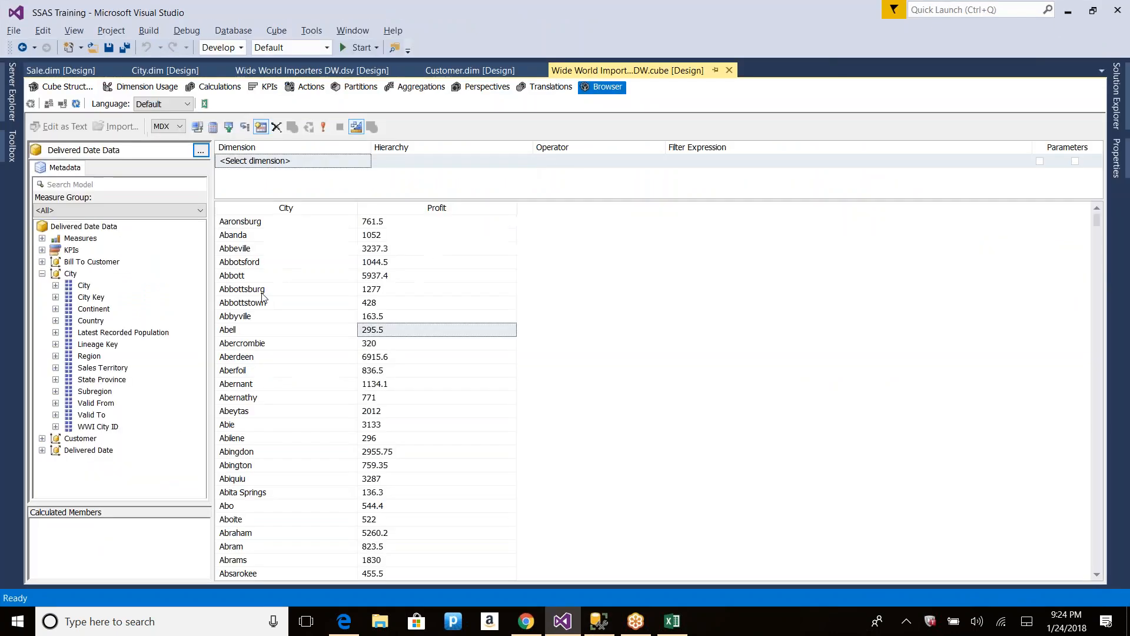
click(378, 226)
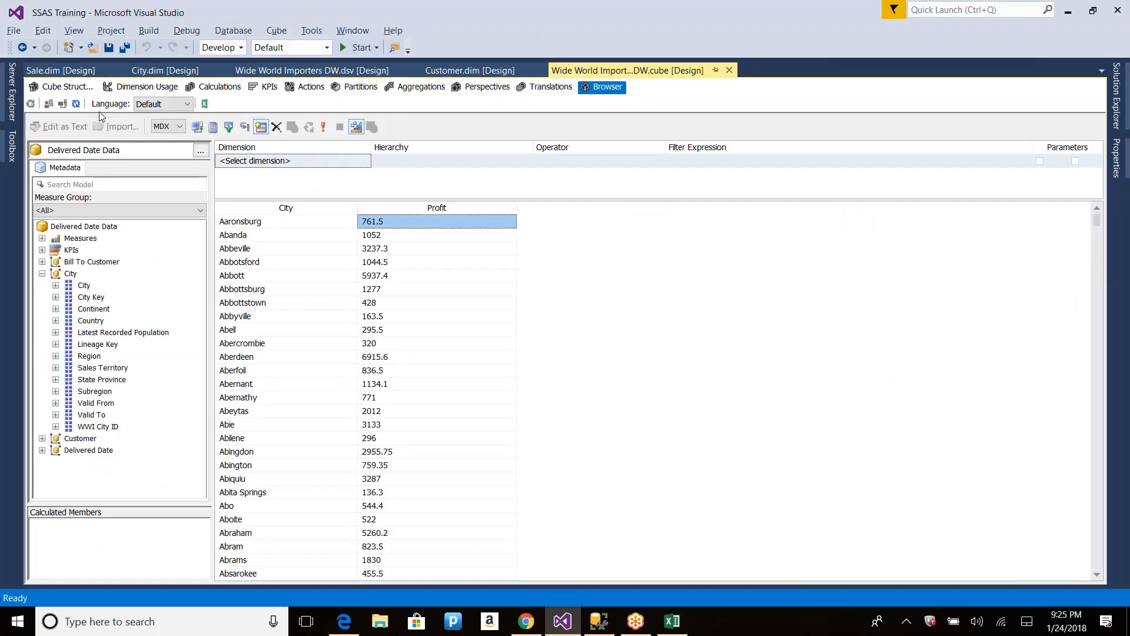
Step: Check which measure group column City Key is mapped to in the City relationship without changing it, and return to the cube browser
click(129, 86)
click(250, 271)
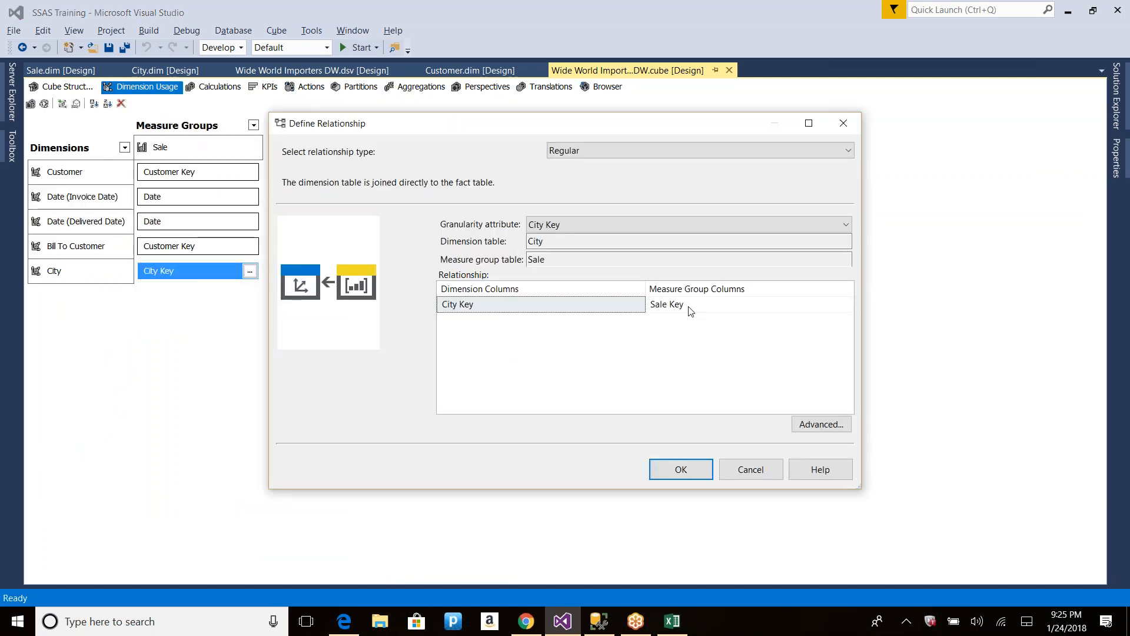
click(751, 469)
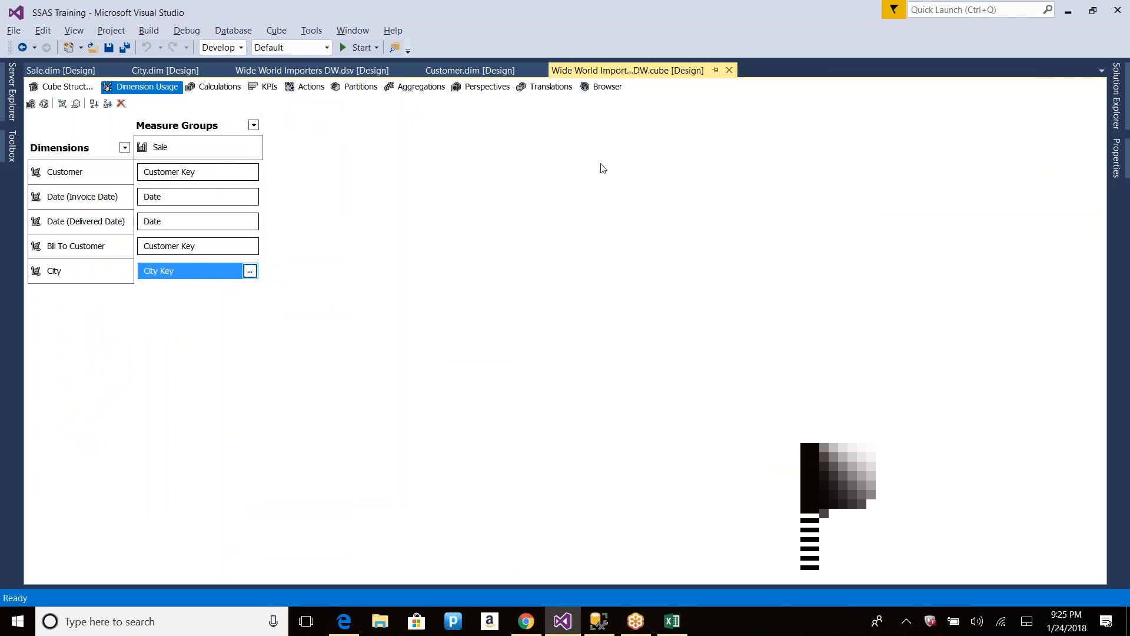
click(617, 91)
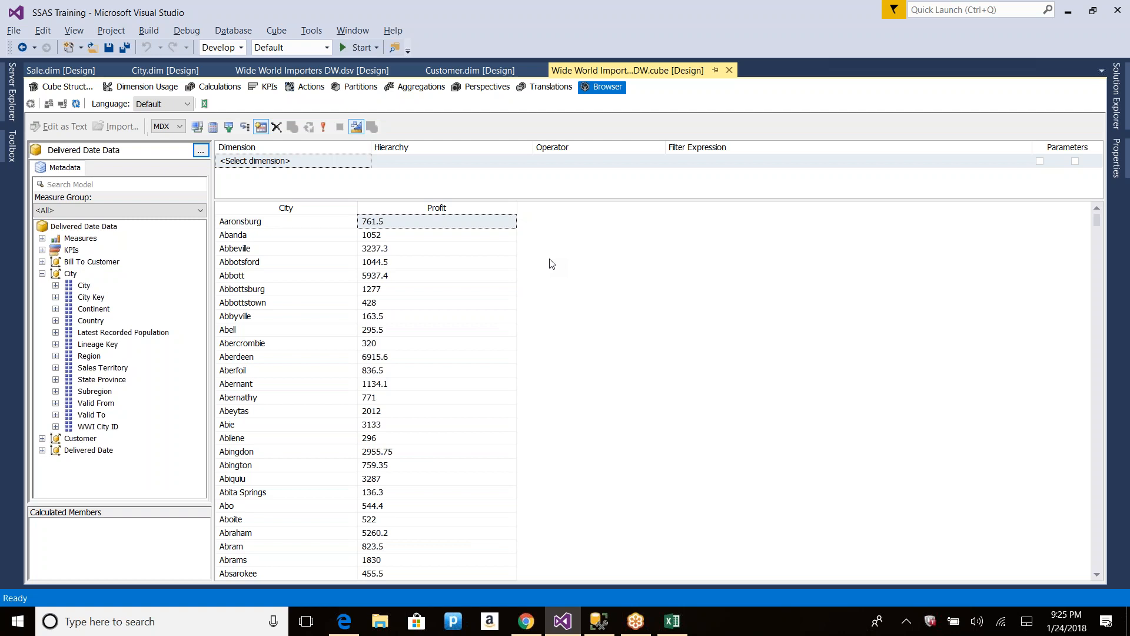
Step: Switch to SQL Server Management Studio and examine the four-line city profit query and its summed profits for the first ten cities
key(ctrl+Tab)
key(ctrl+Tab)
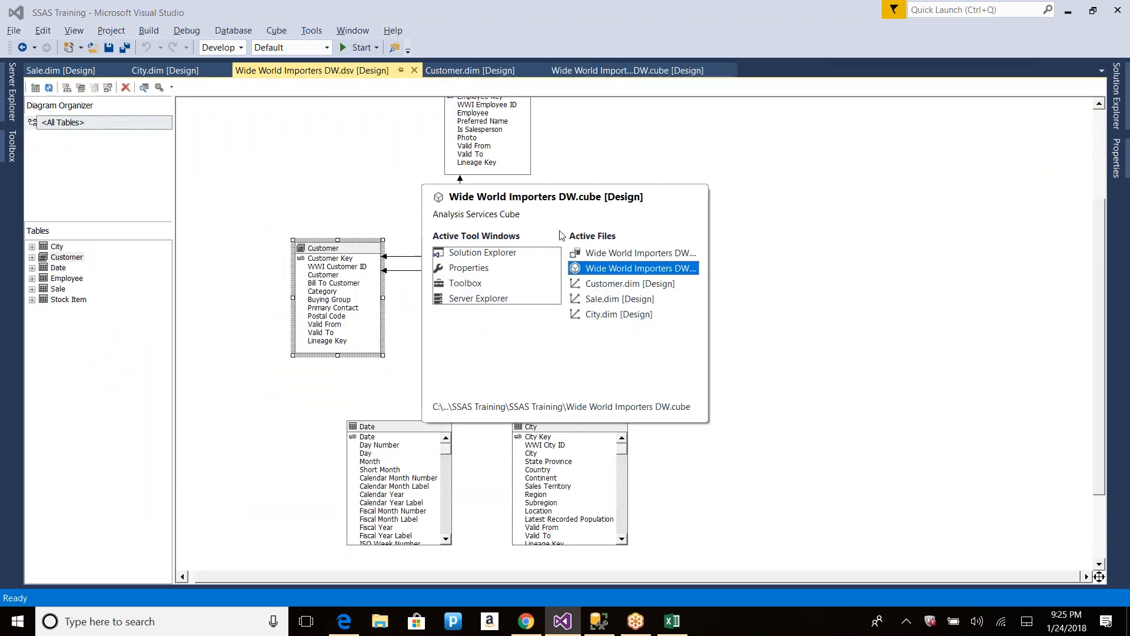
key(alt+Tab)
drag(132, 255, 47, 207)
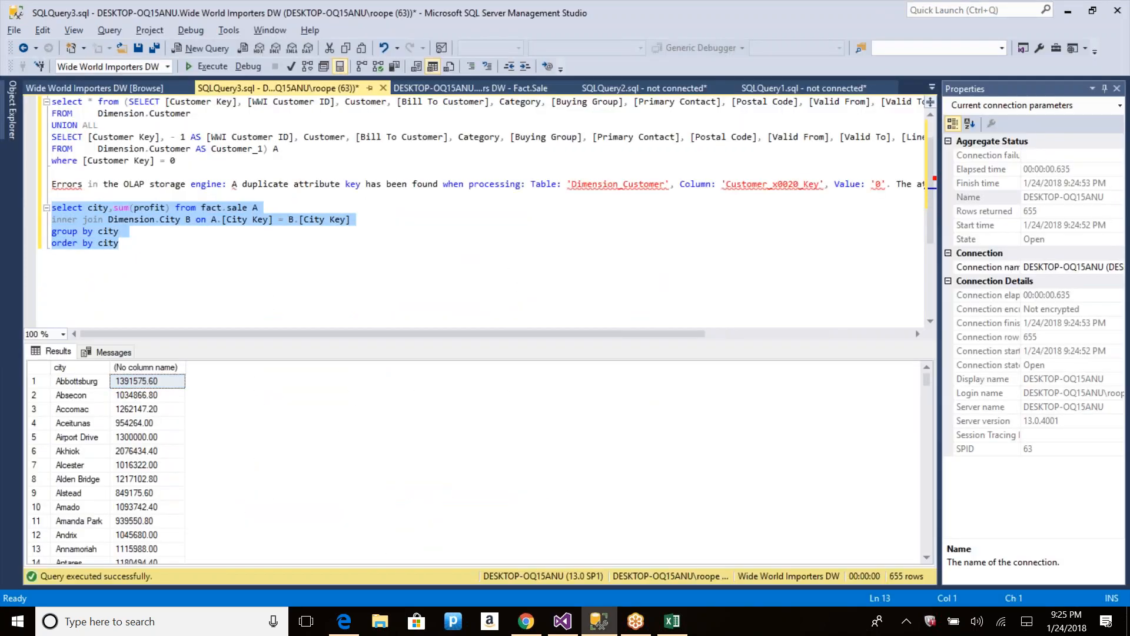
click(155, 383)
click(145, 397)
drag(131, 452, 125, 479)
click(120, 503)
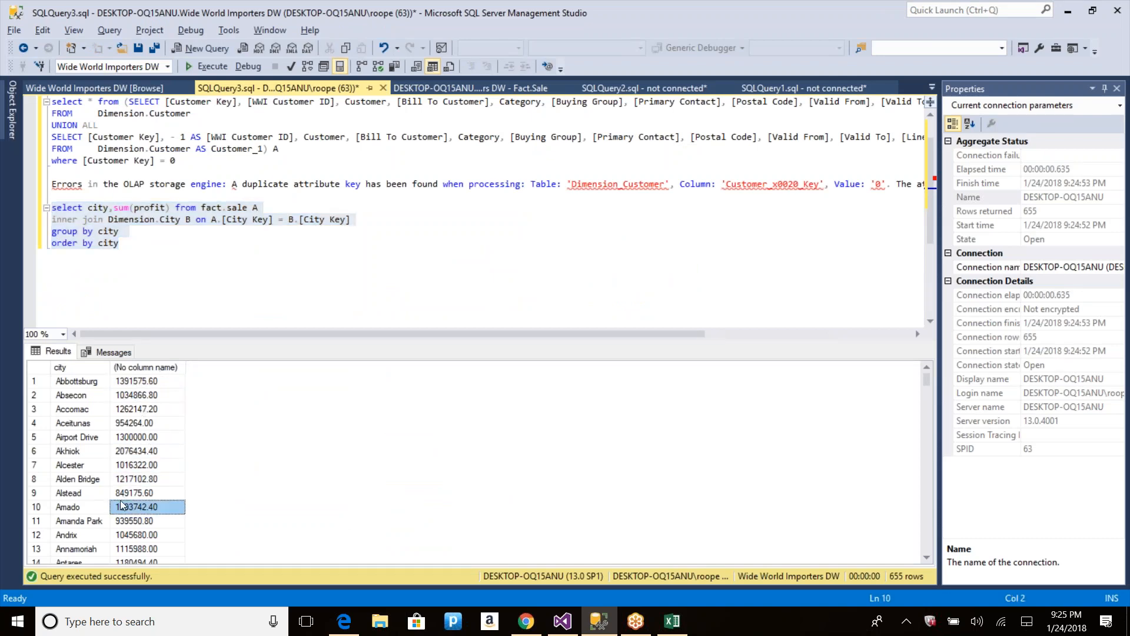
Step: Compare Aaronsburg's profit in the Visual Studio cube browser with the SQL query results, ending back in Visual Studio
key(alt+Tab)
click(387, 222)
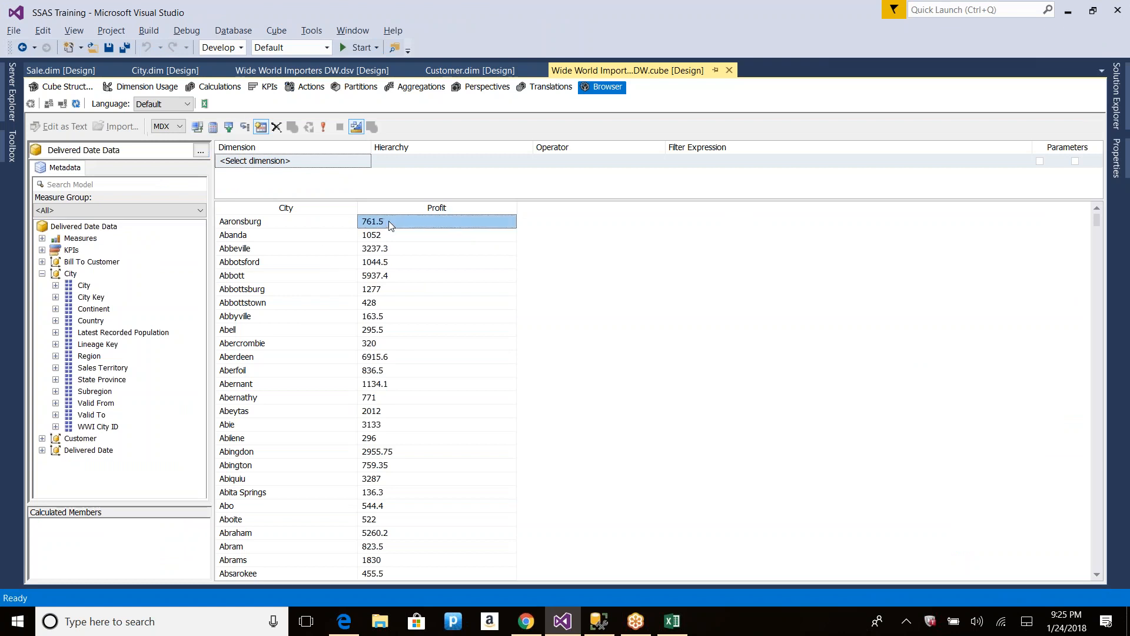
key(alt+Tab)
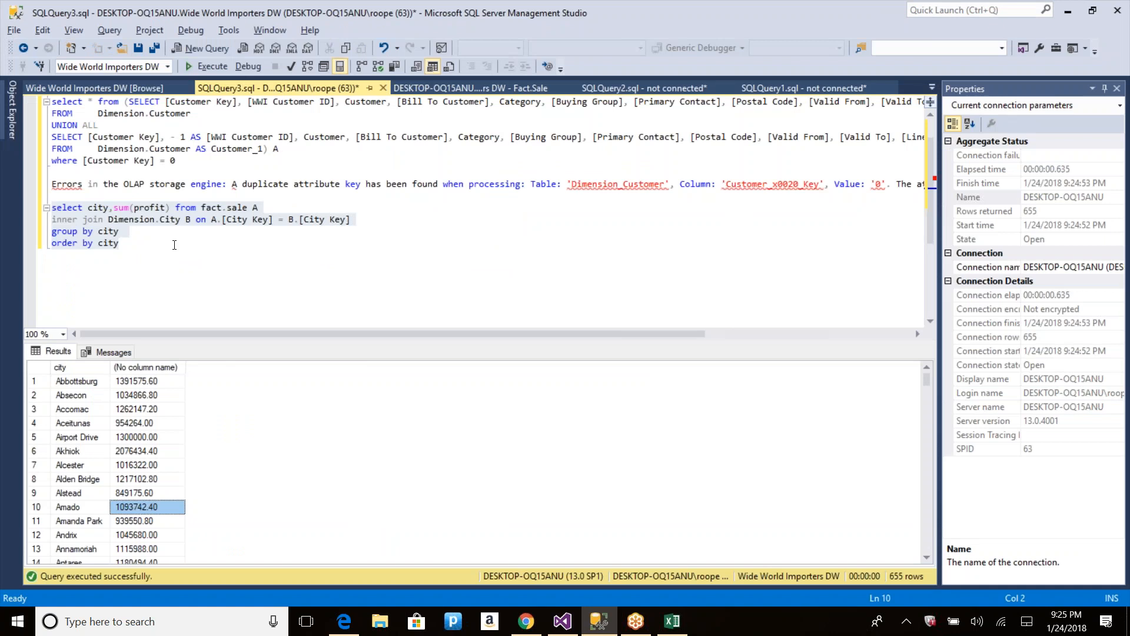
key(alt+Tab)
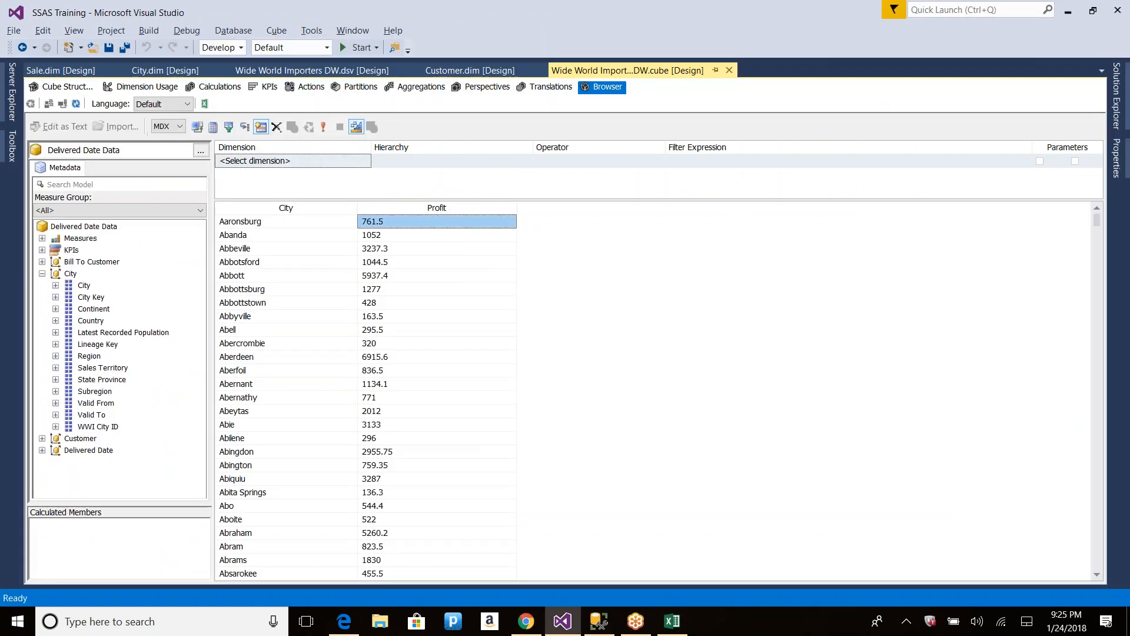
Step: Correct the City relationship in Dimension Usage so that City Key maps to the Sale measure group's City Key column
click(157, 88)
click(249, 271)
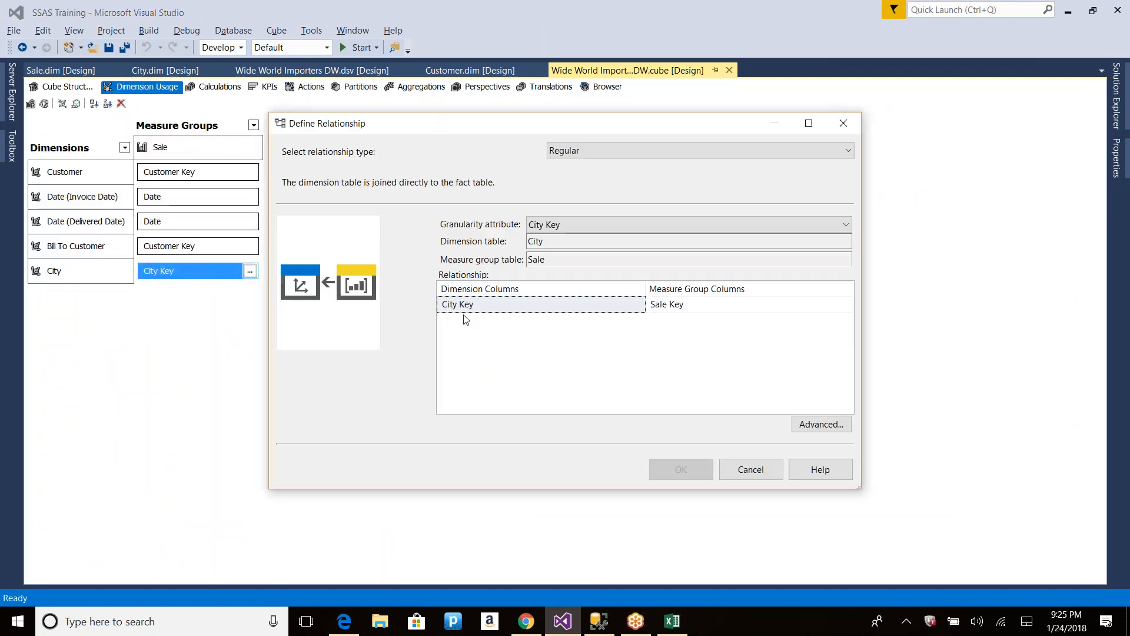
click(656, 307)
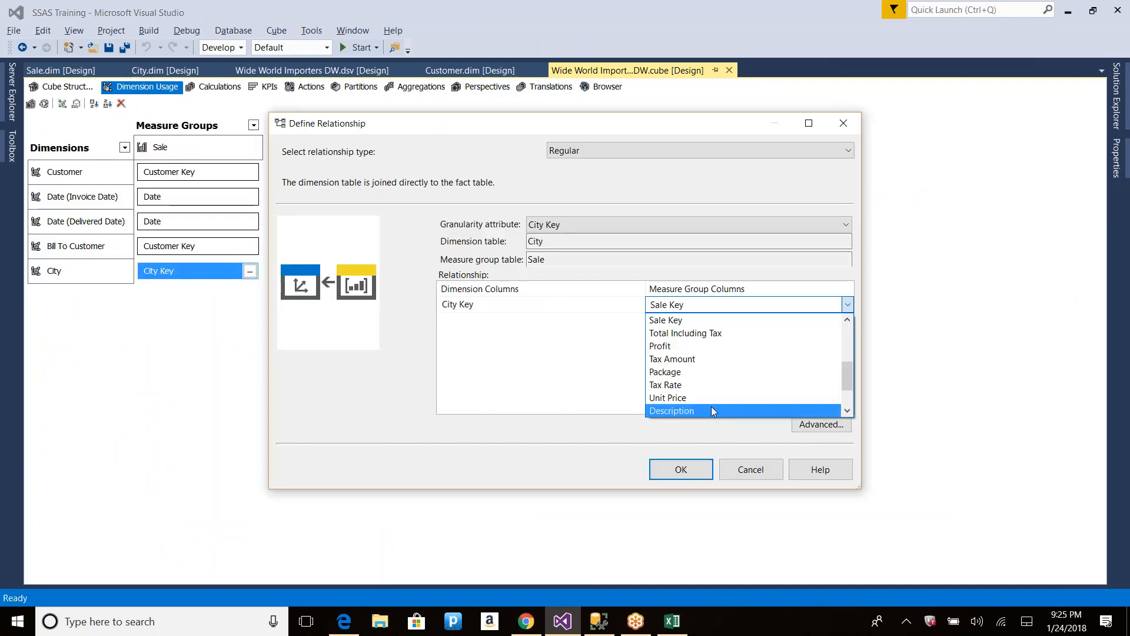
click(682, 321)
click(680, 469)
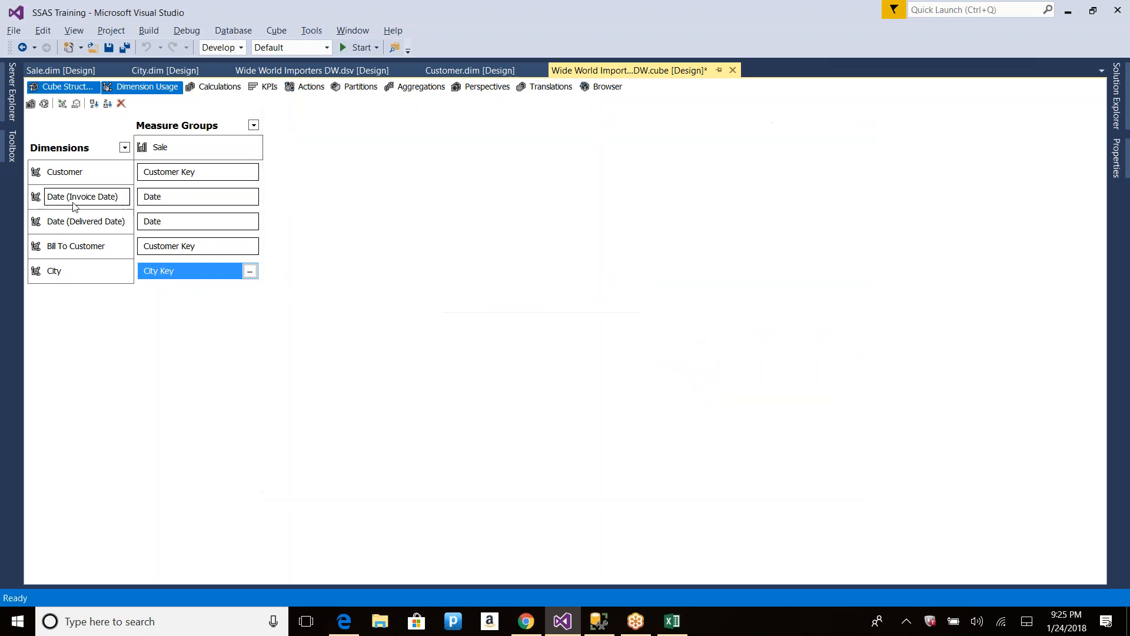
Step: Build and deploy the project, overwriting the server database, and run Process Full on the Wide World Importers DW cube
click(46, 105)
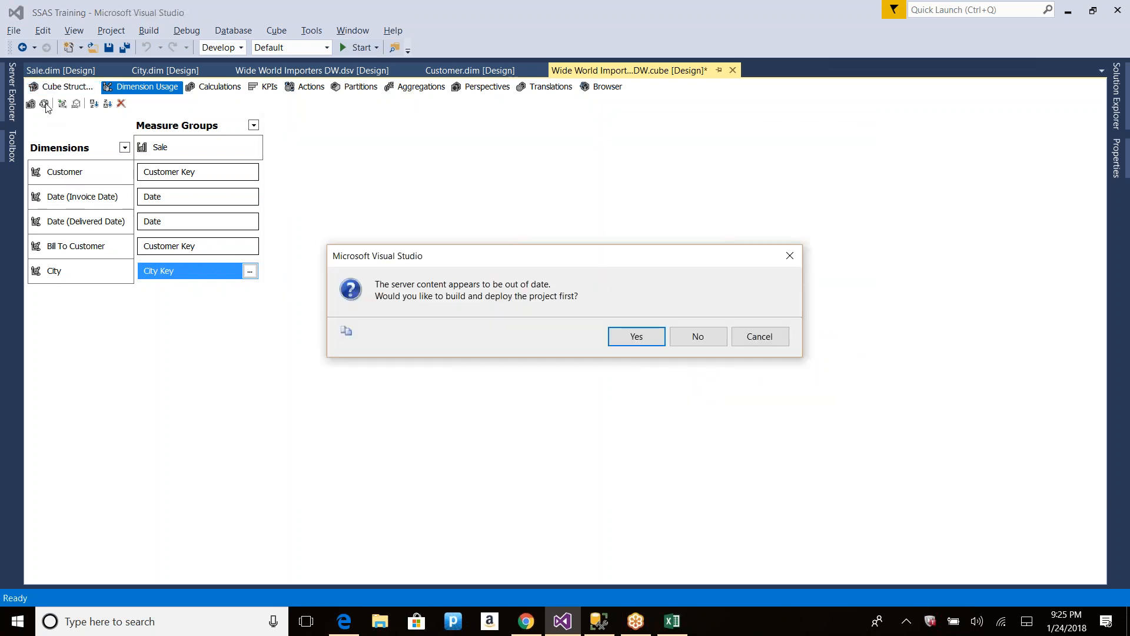
key(Return)
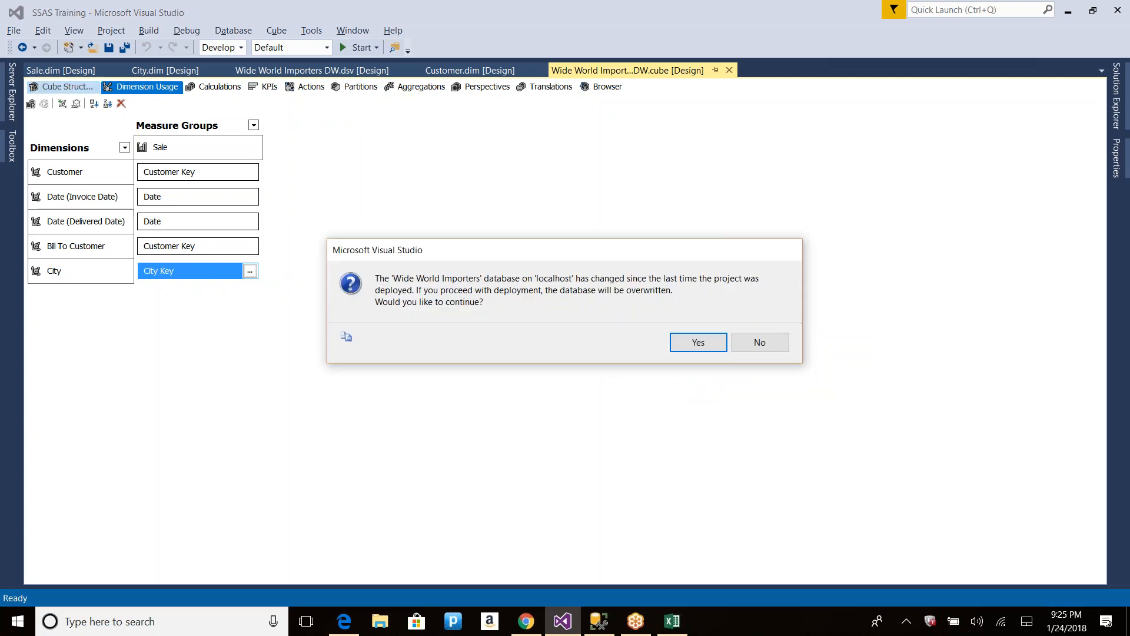
key(Return)
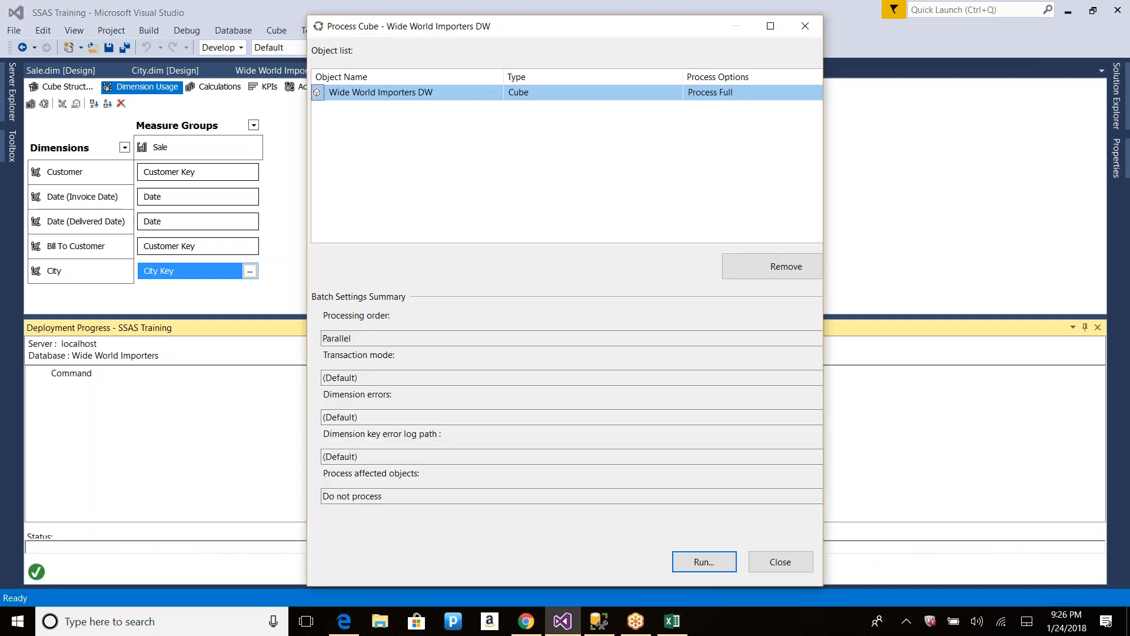
key(Return)
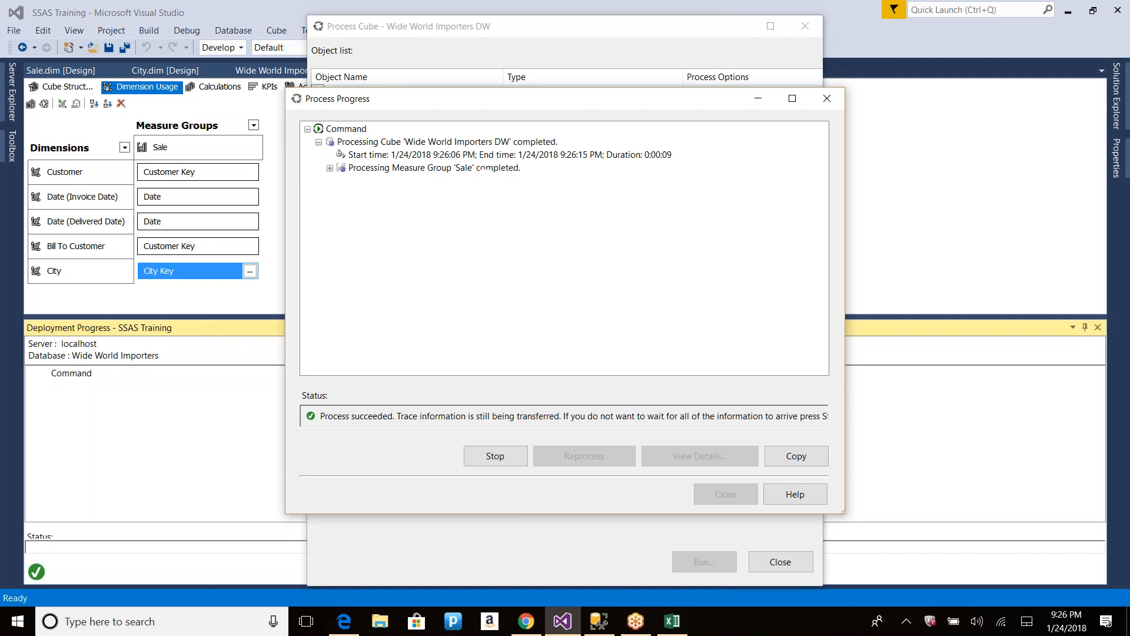
click(726, 494)
click(781, 562)
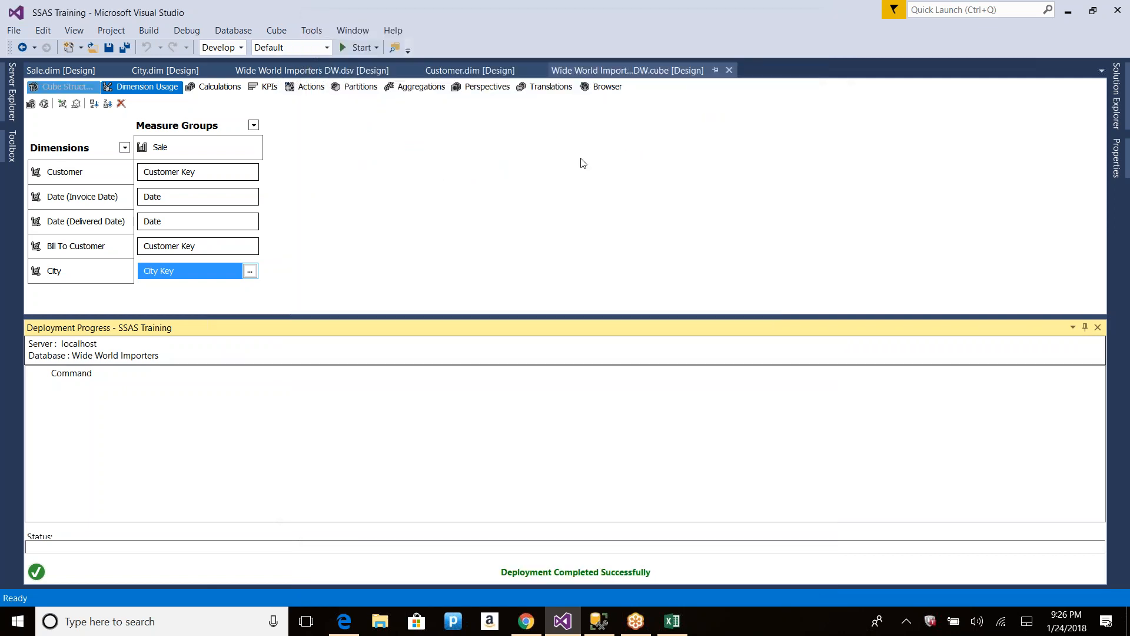
Step: Reconnect the cube browser to the reprocessed cube and hide the Deployment Progress window
click(609, 88)
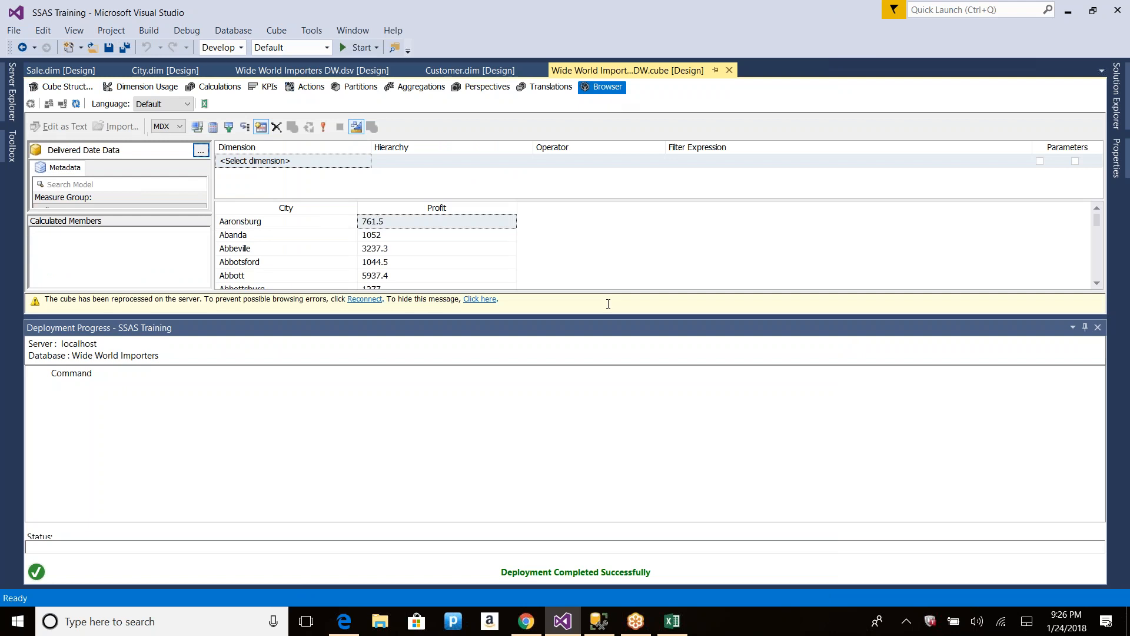
click(374, 300)
right_click(430, 329)
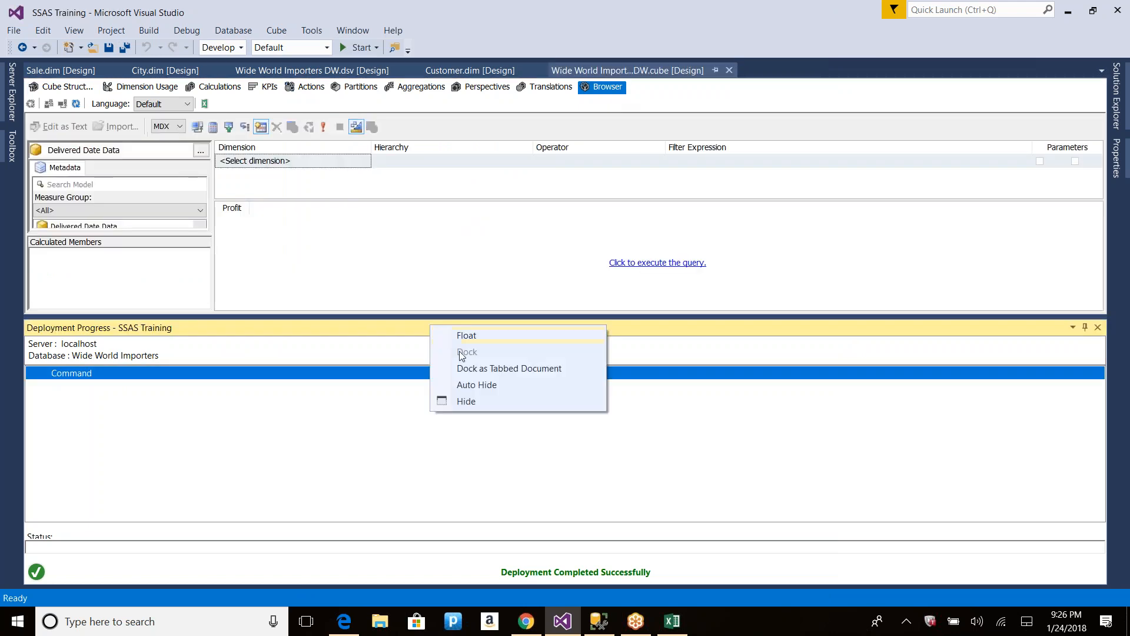
click(470, 399)
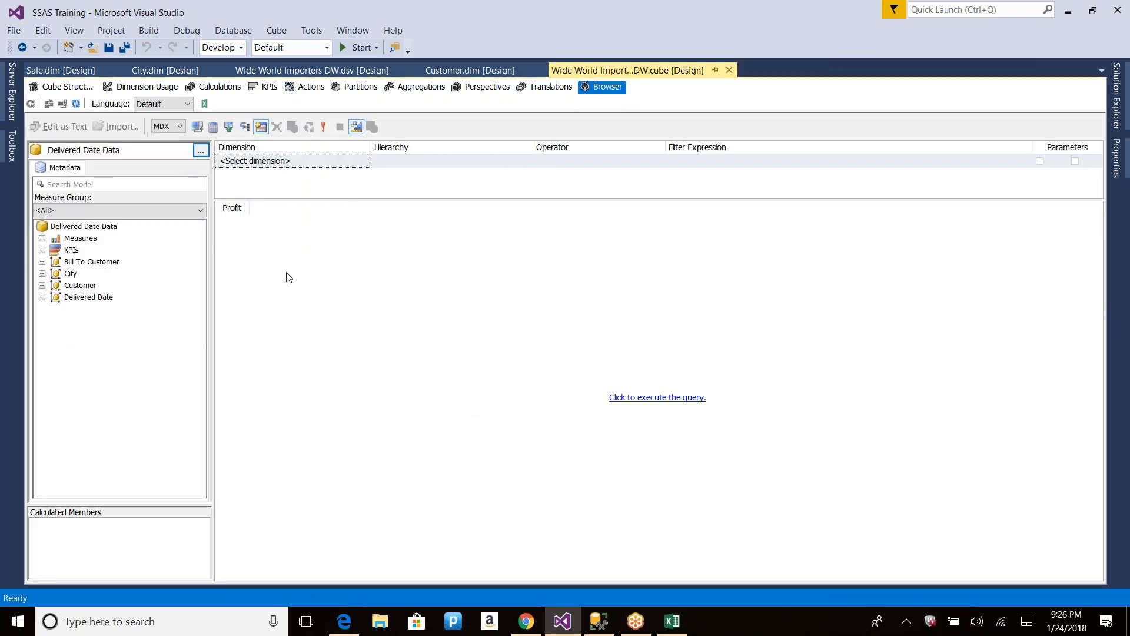
Step: Query Profit by City in the cube browser with widened columns and compare the values with the SQL Server Management Studio results
click(631, 398)
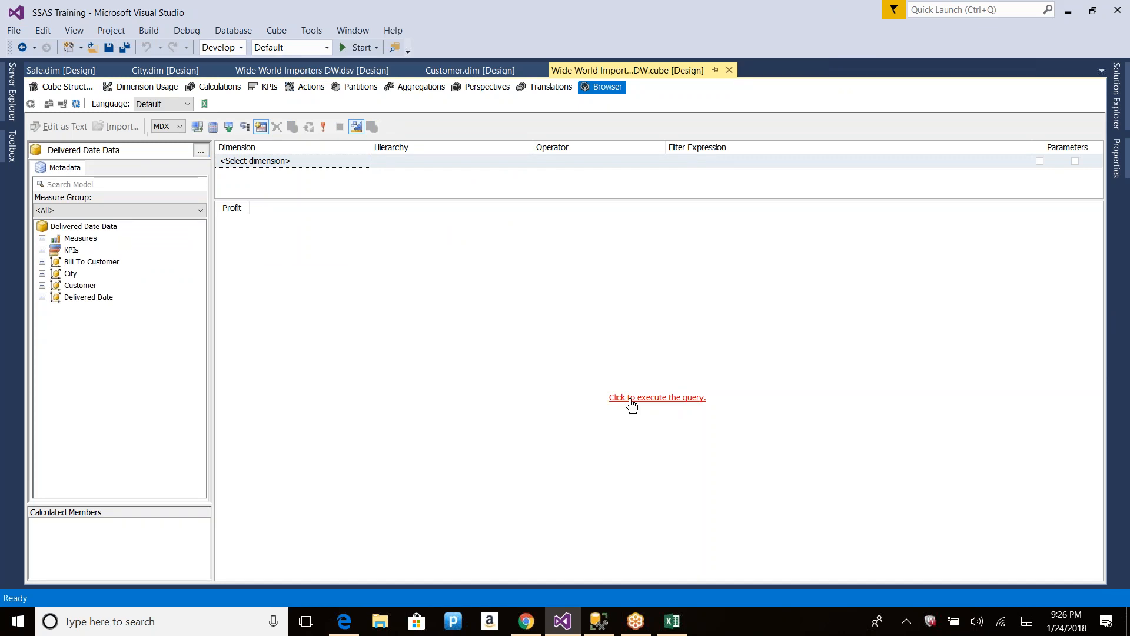
click(42, 285)
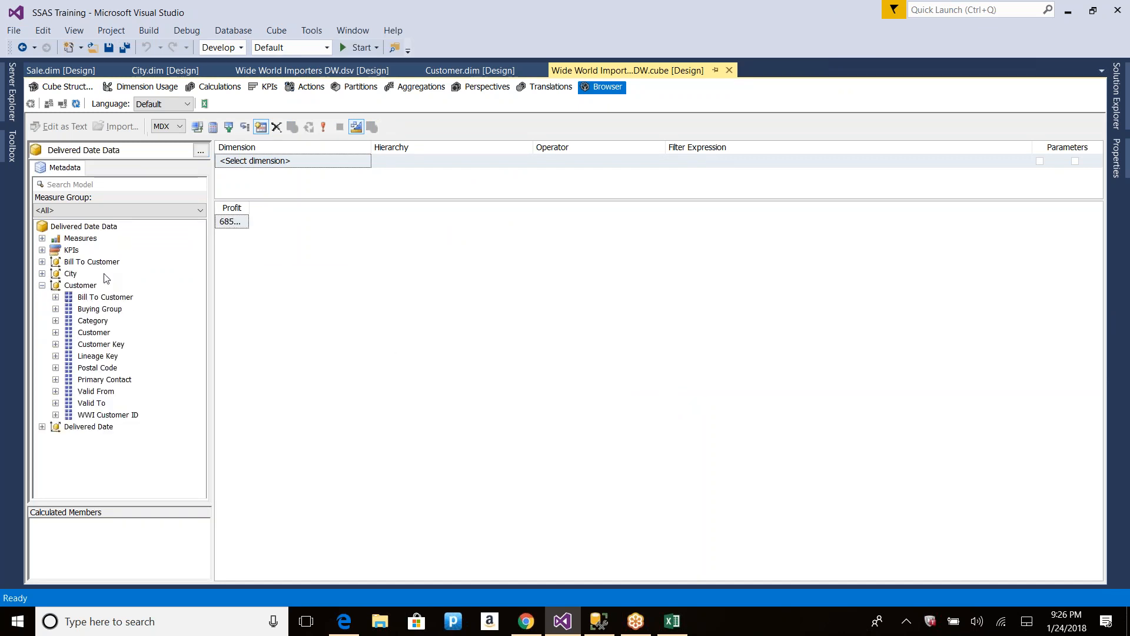
click(42, 274)
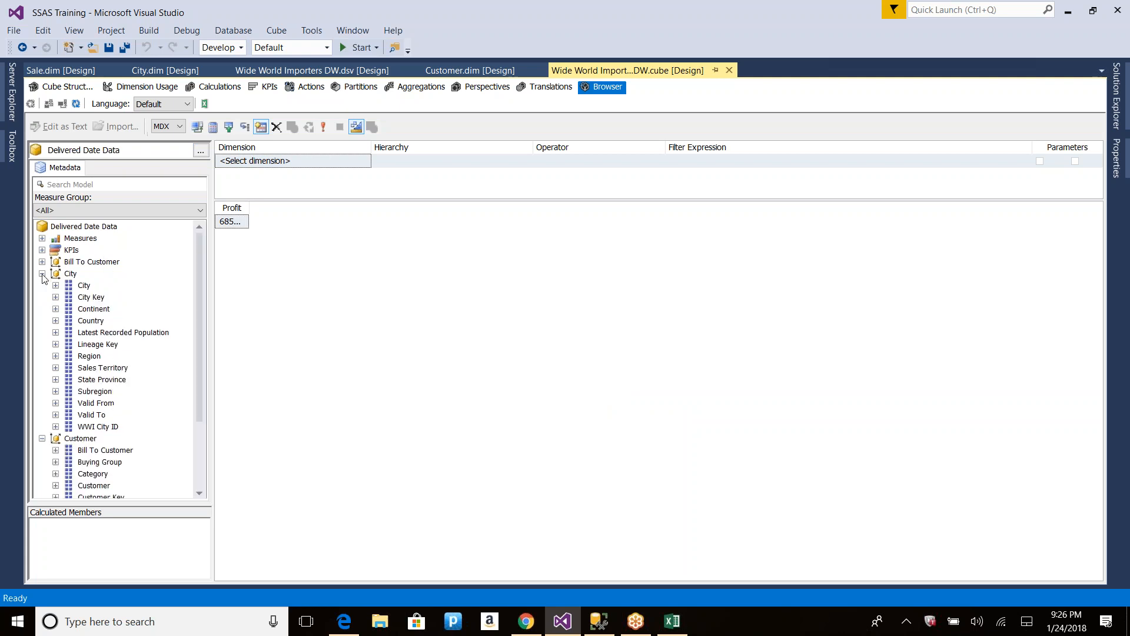
drag(83, 285, 223, 300)
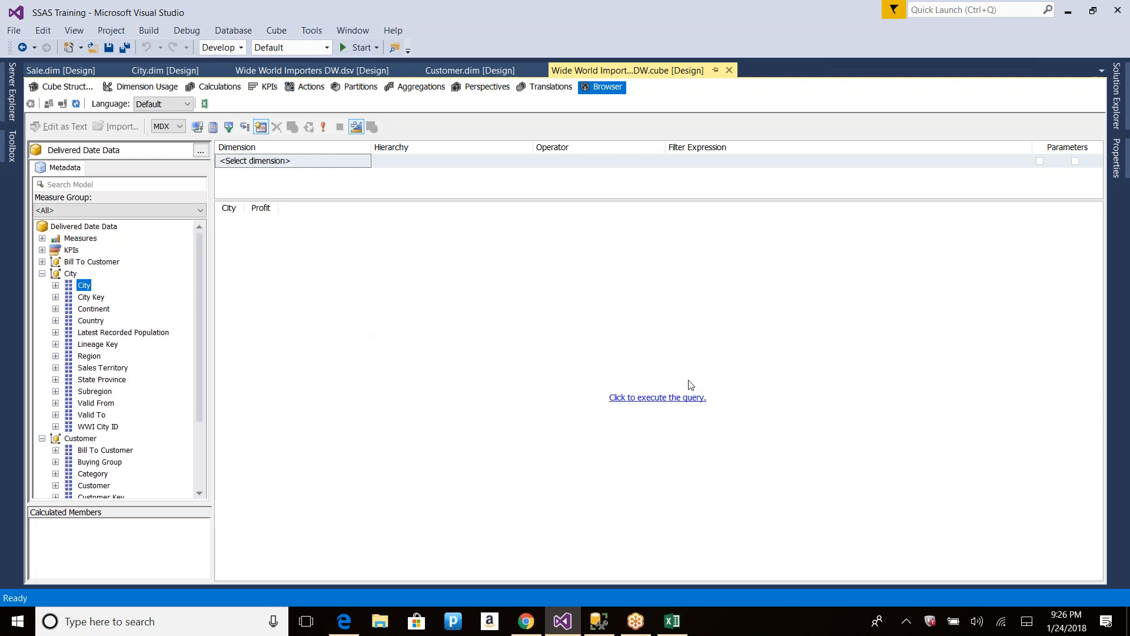
click(681, 399)
drag(277, 208, 399, 209)
drag(246, 208, 328, 209)
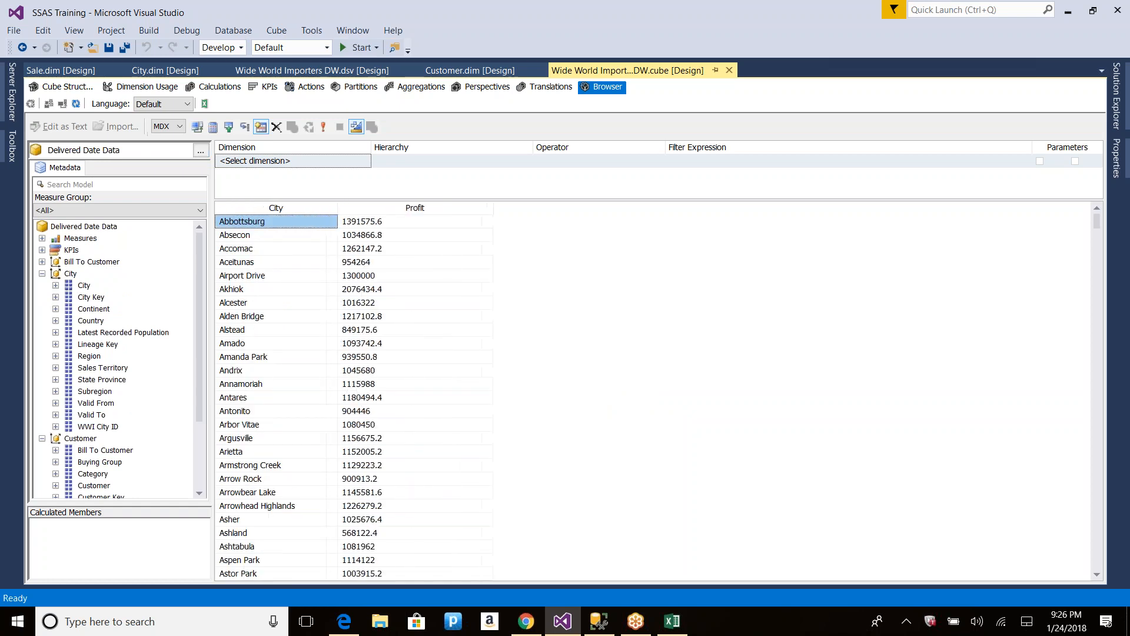
key(alt+Tab)
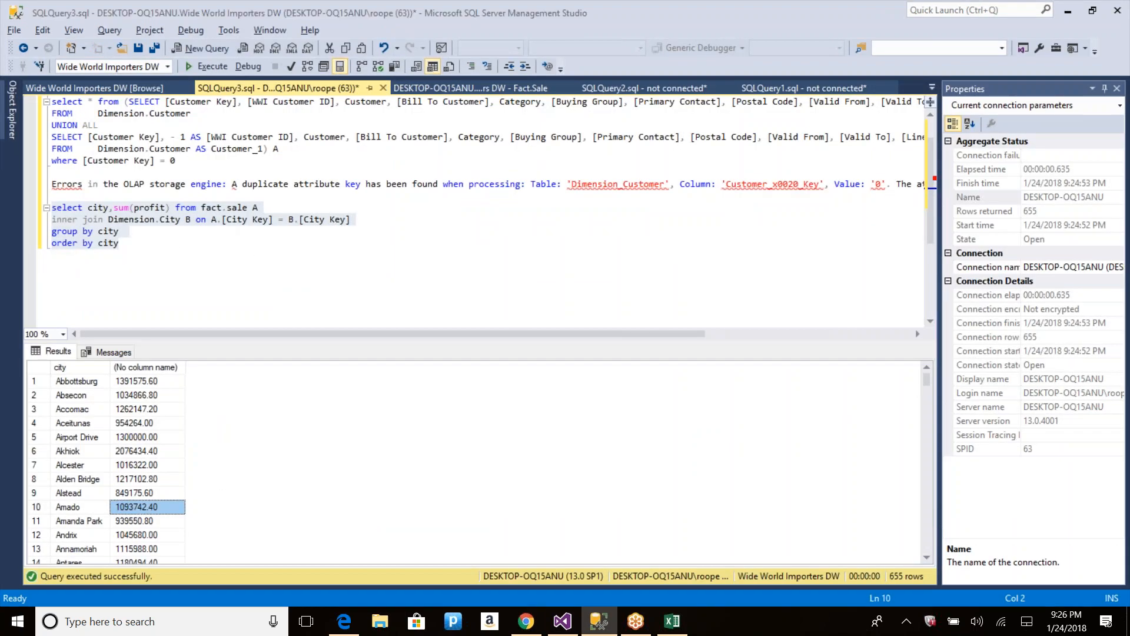
key(alt+Tab)
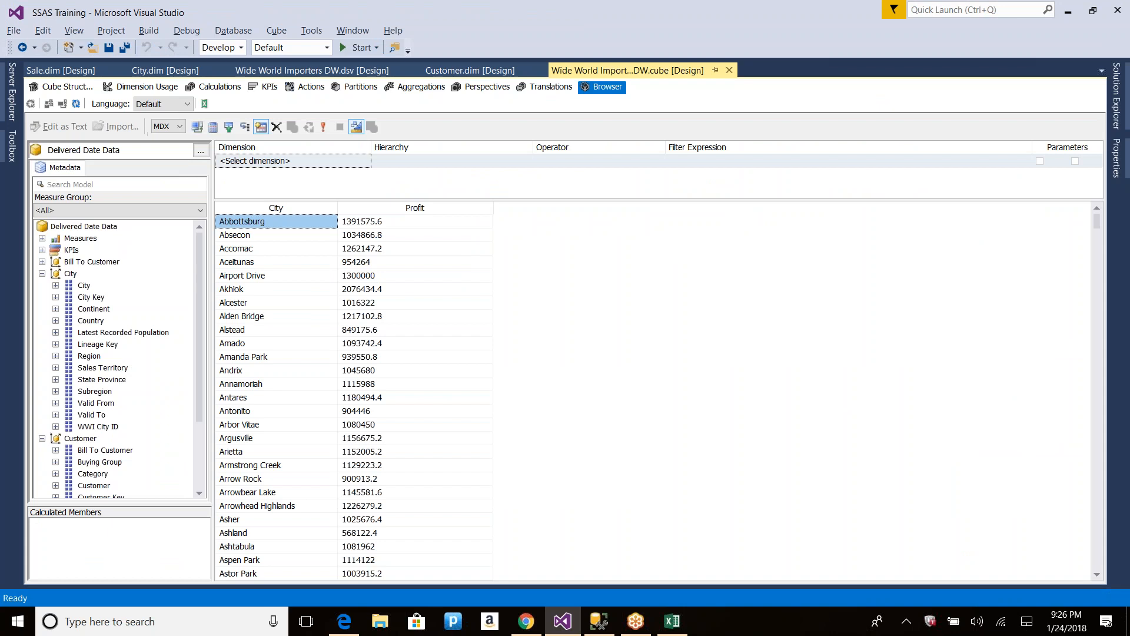